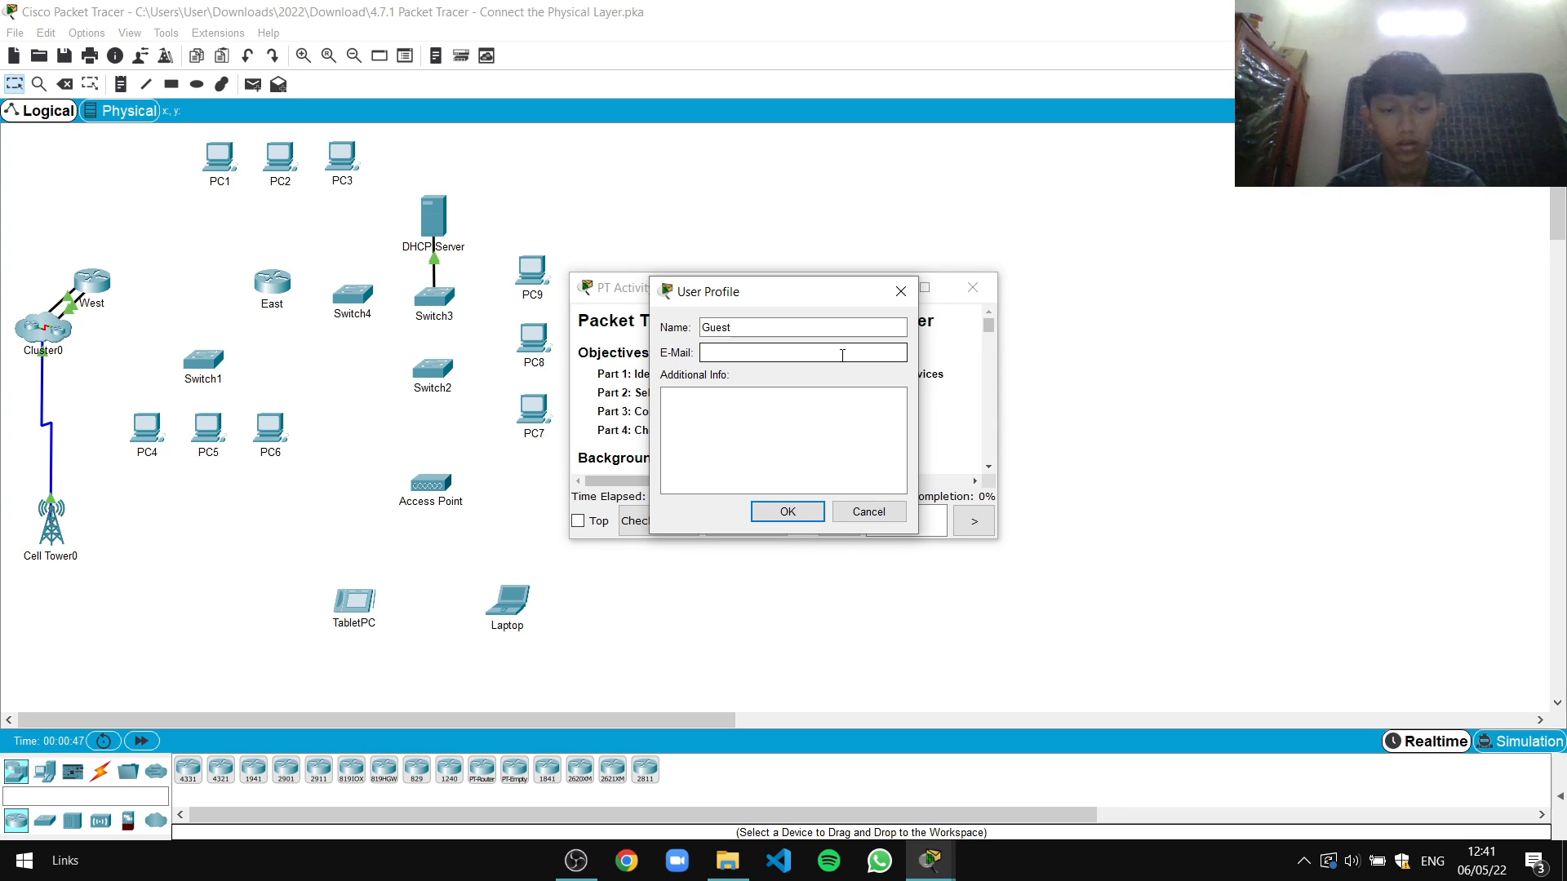
Replace the Guest profile name with the student's full name, add their e-mail, and submit
double_click(804, 327)
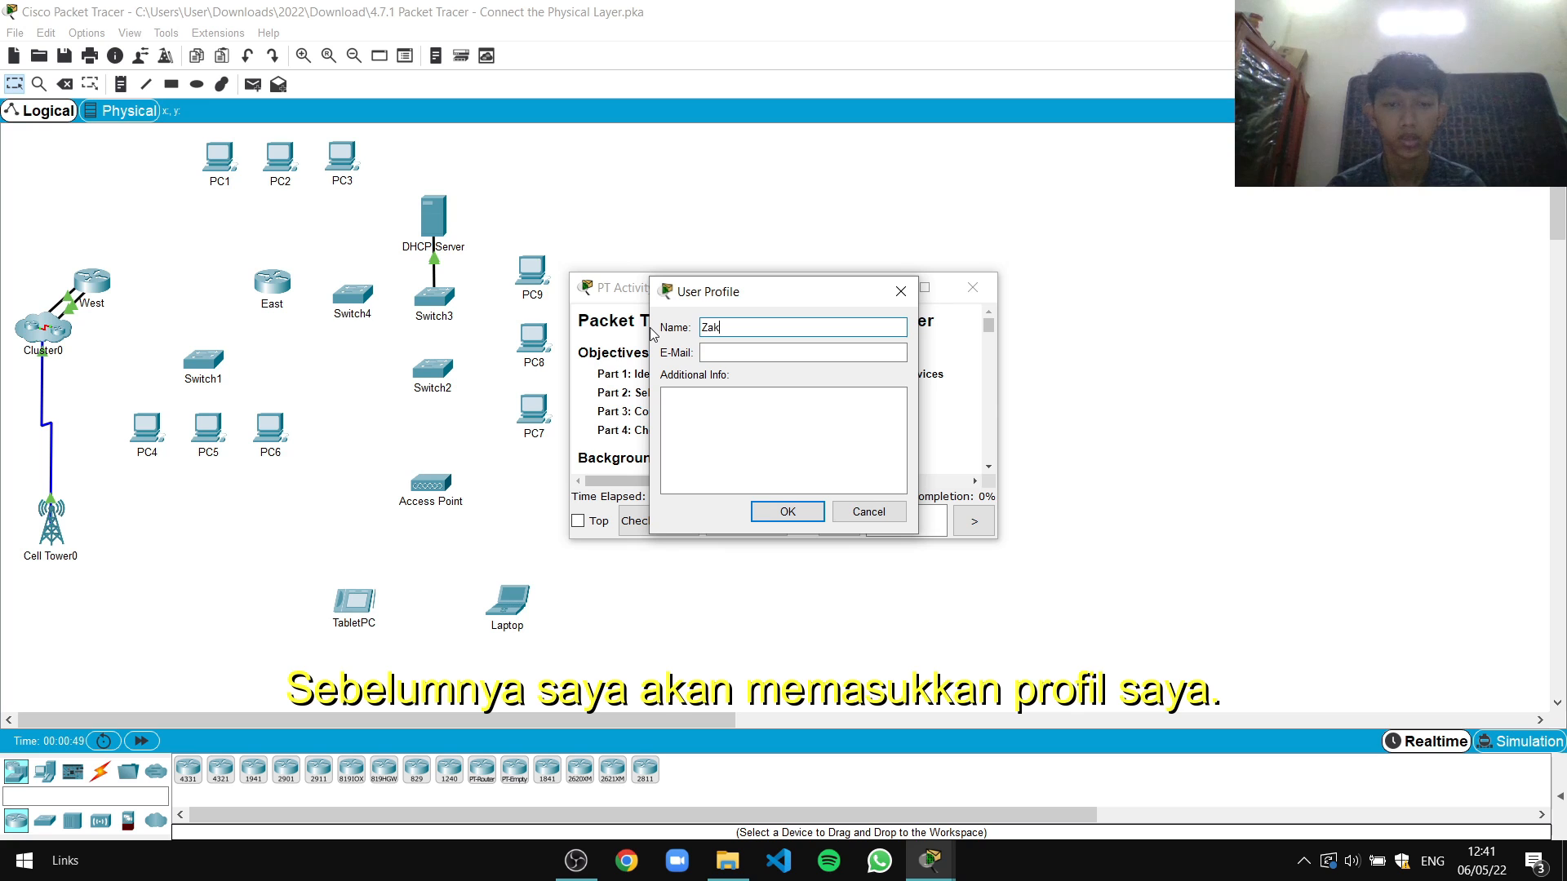
left_click(810, 352)
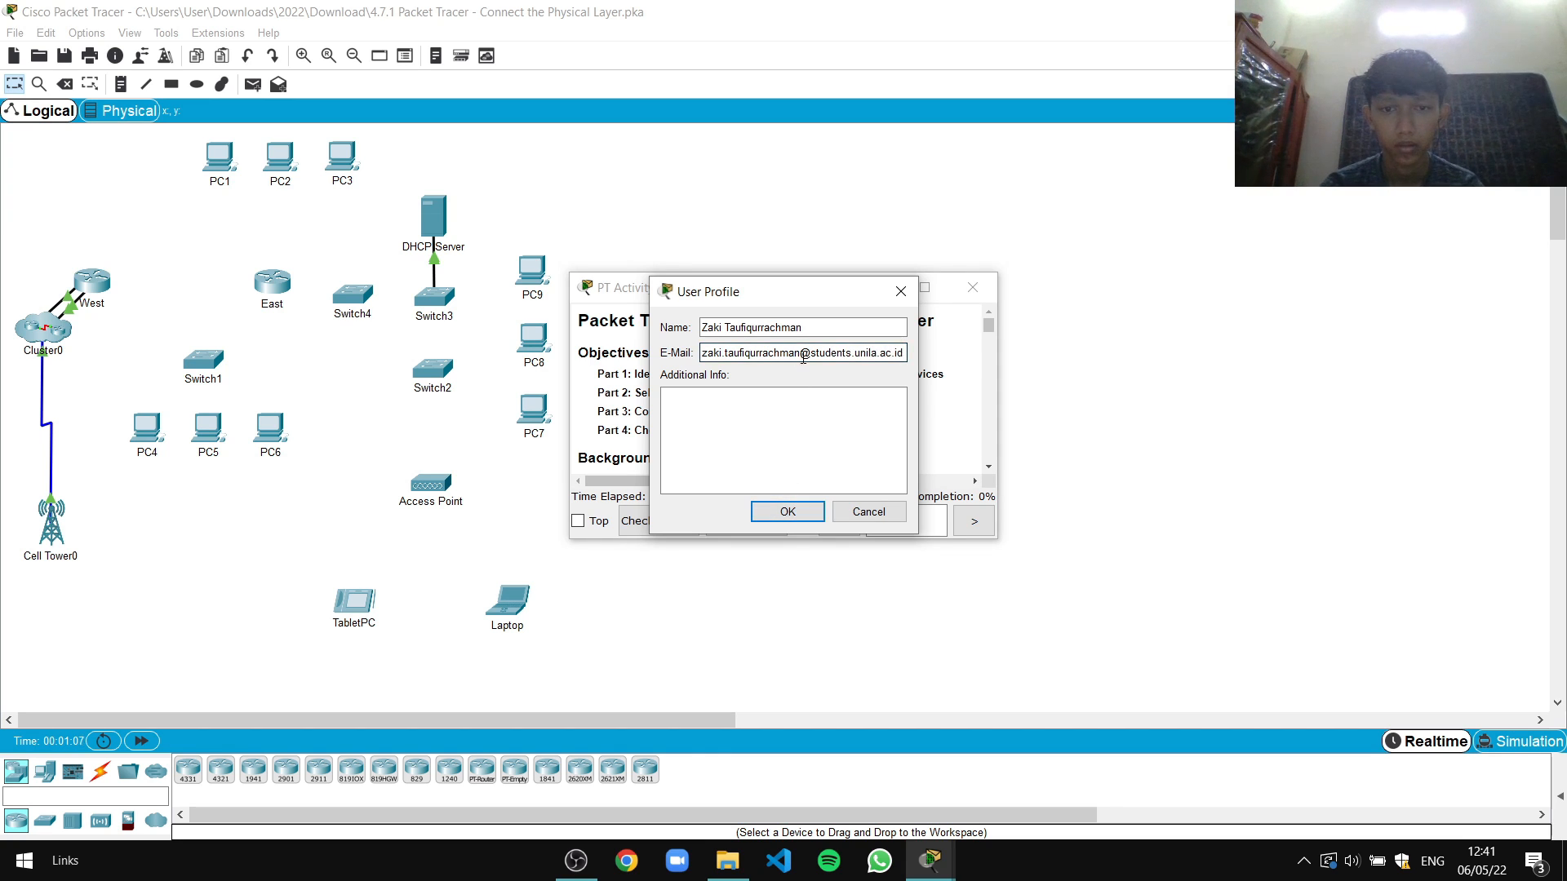
type("2034")
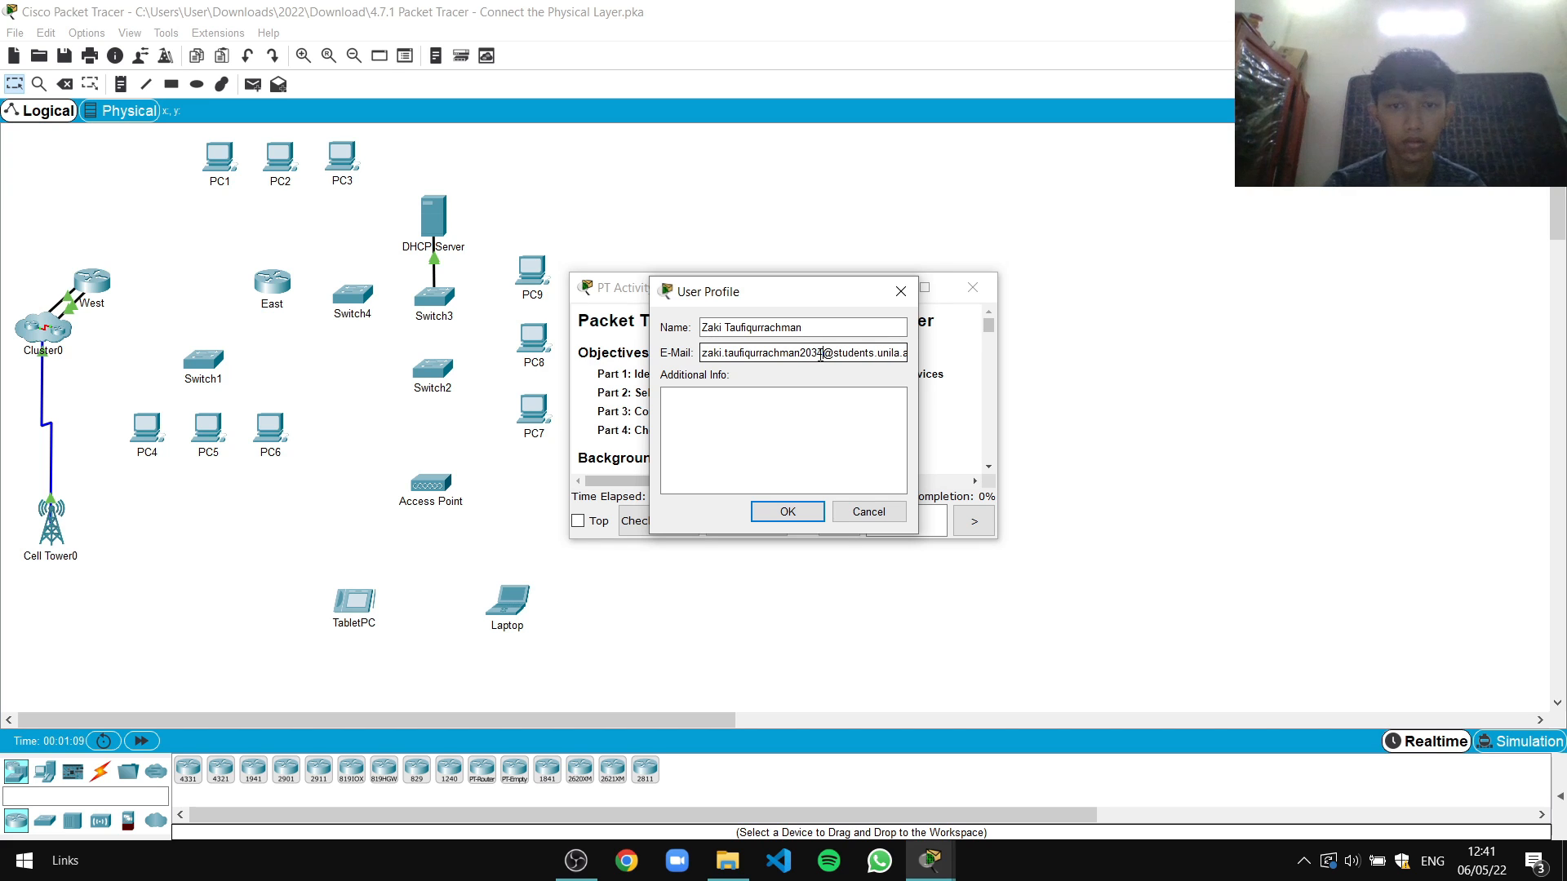
left_click(790, 514)
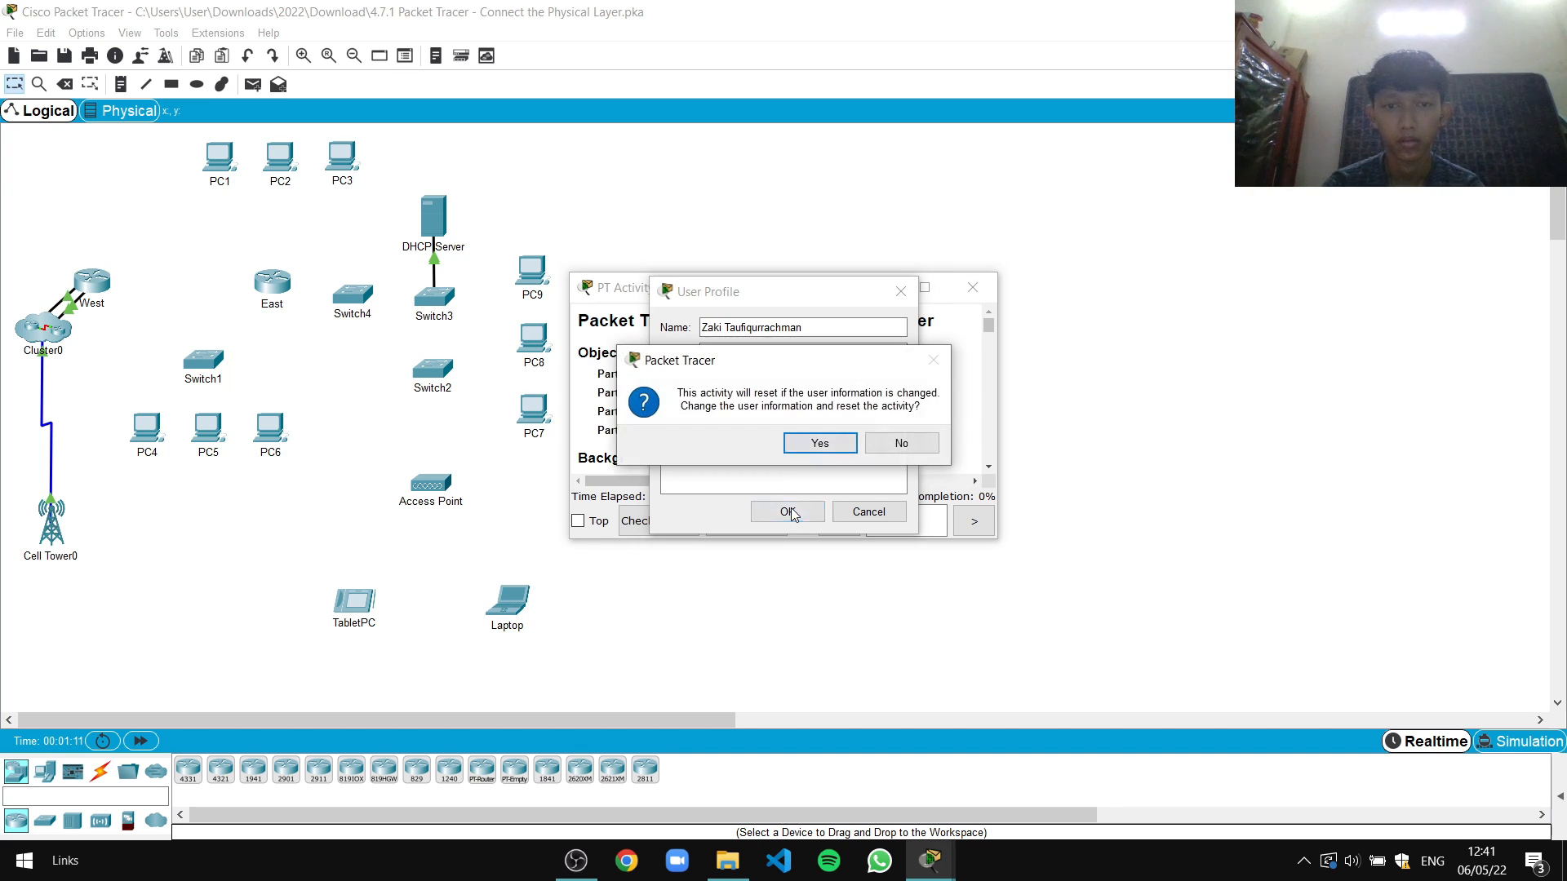
Confirm the activity reset, then move the instructions window up-right and make it taller and wider
left_click(820, 444)
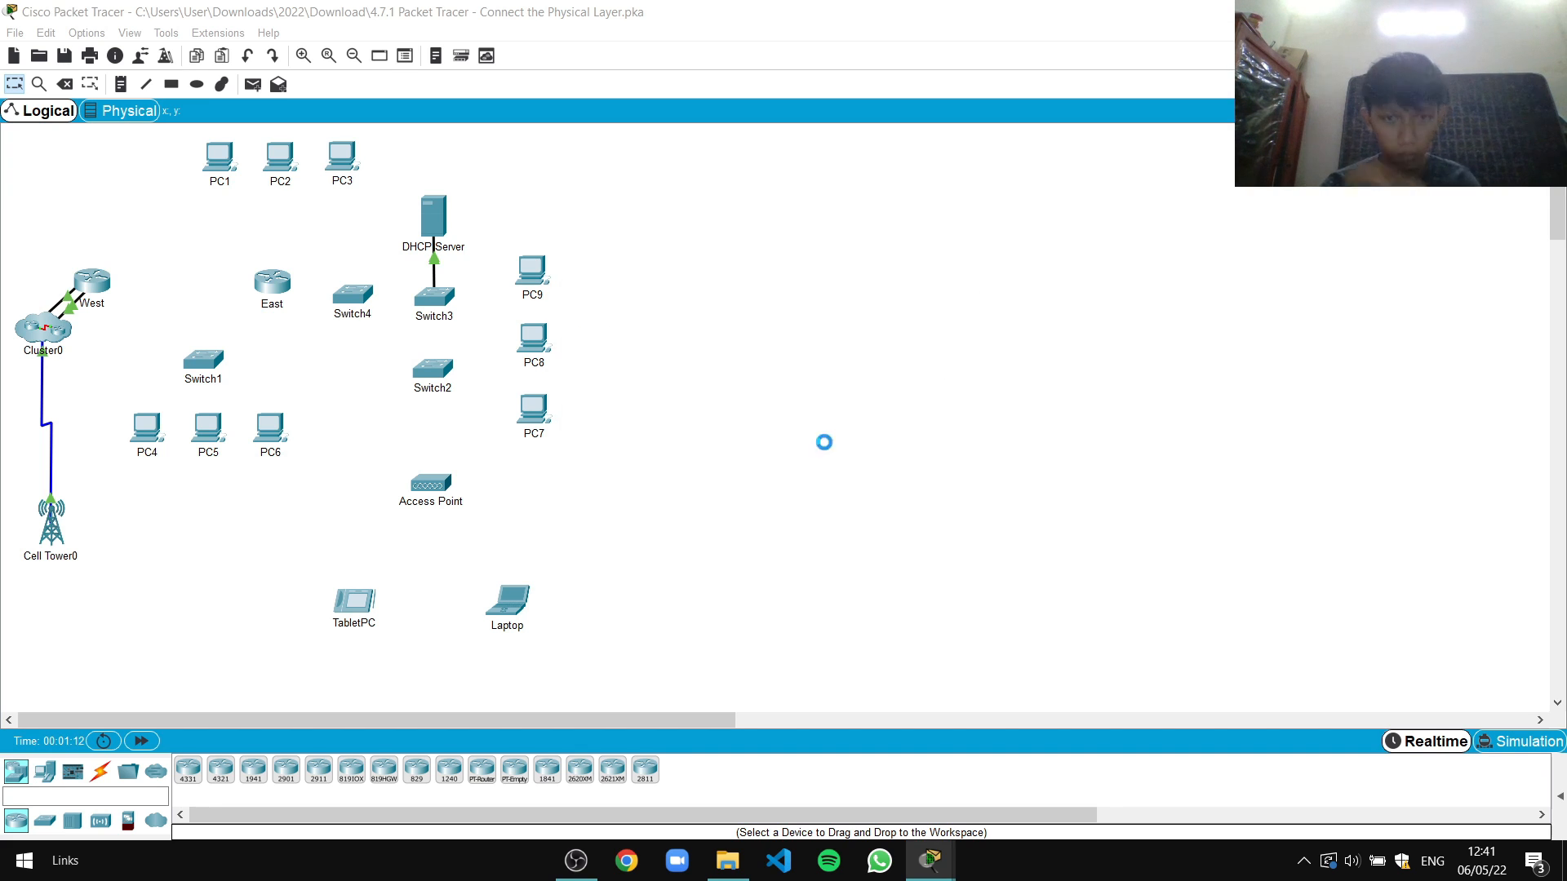
left_click_drag(790, 287, 1016, 229)
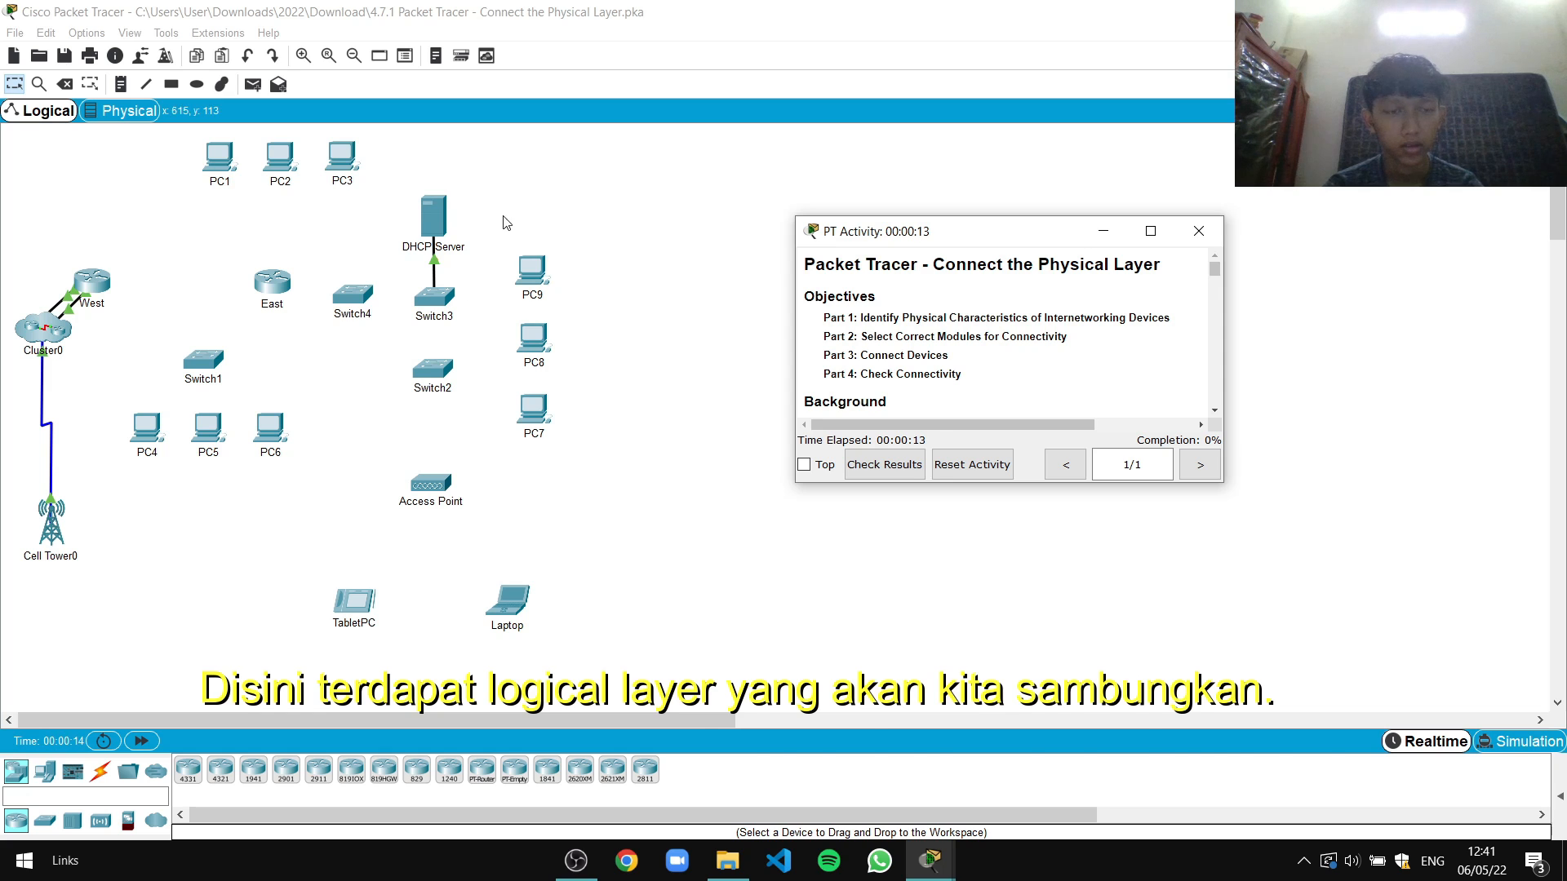
left_click_drag(957, 224, 1009, 168)
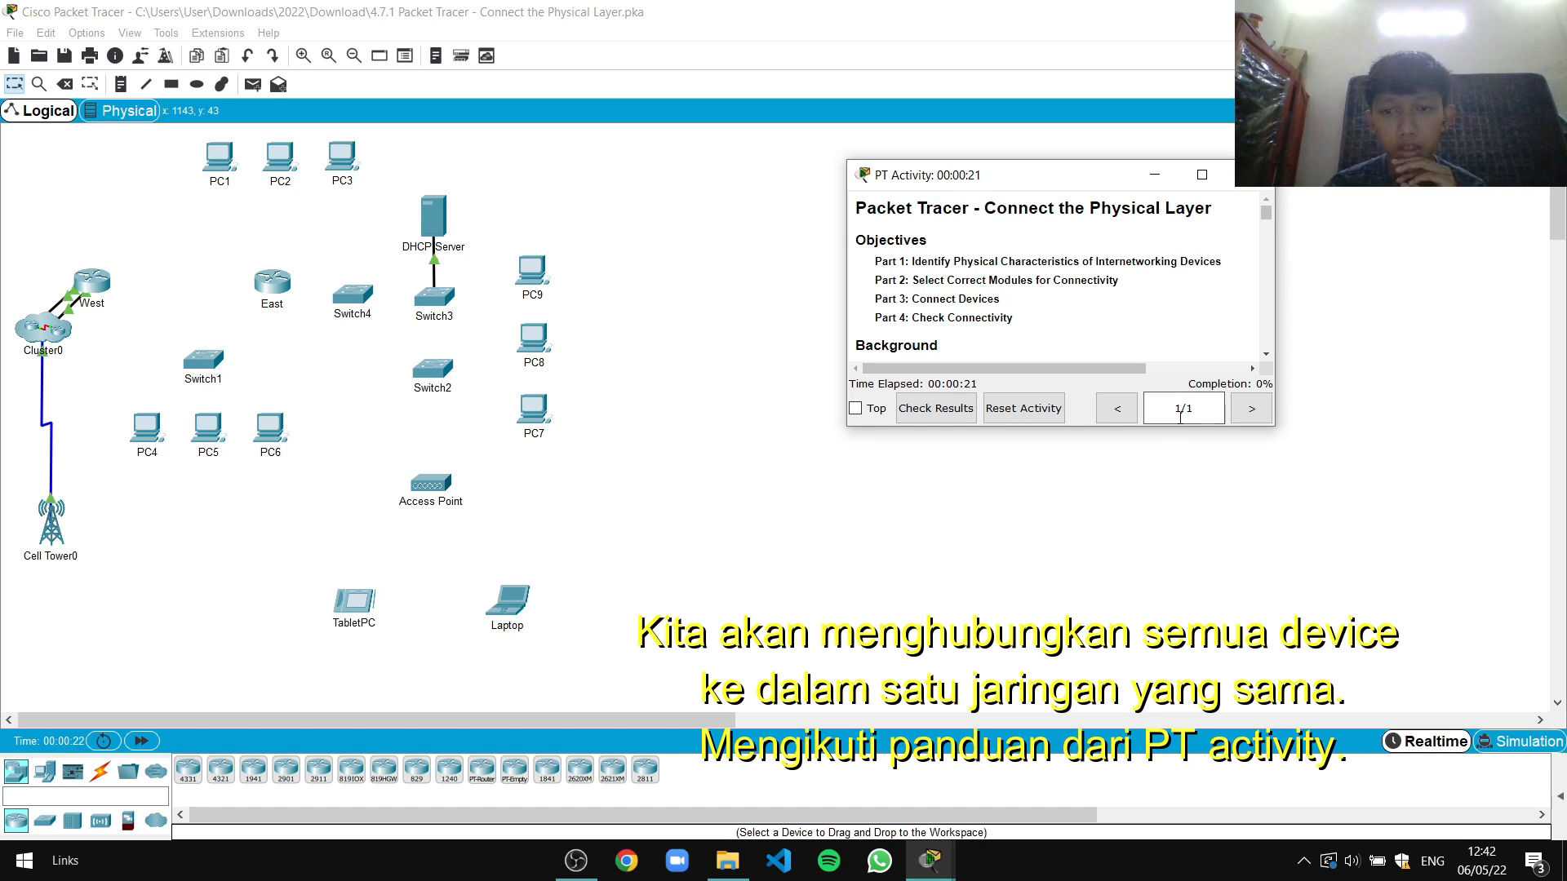
left_click_drag(1145, 433, 1145, 649)
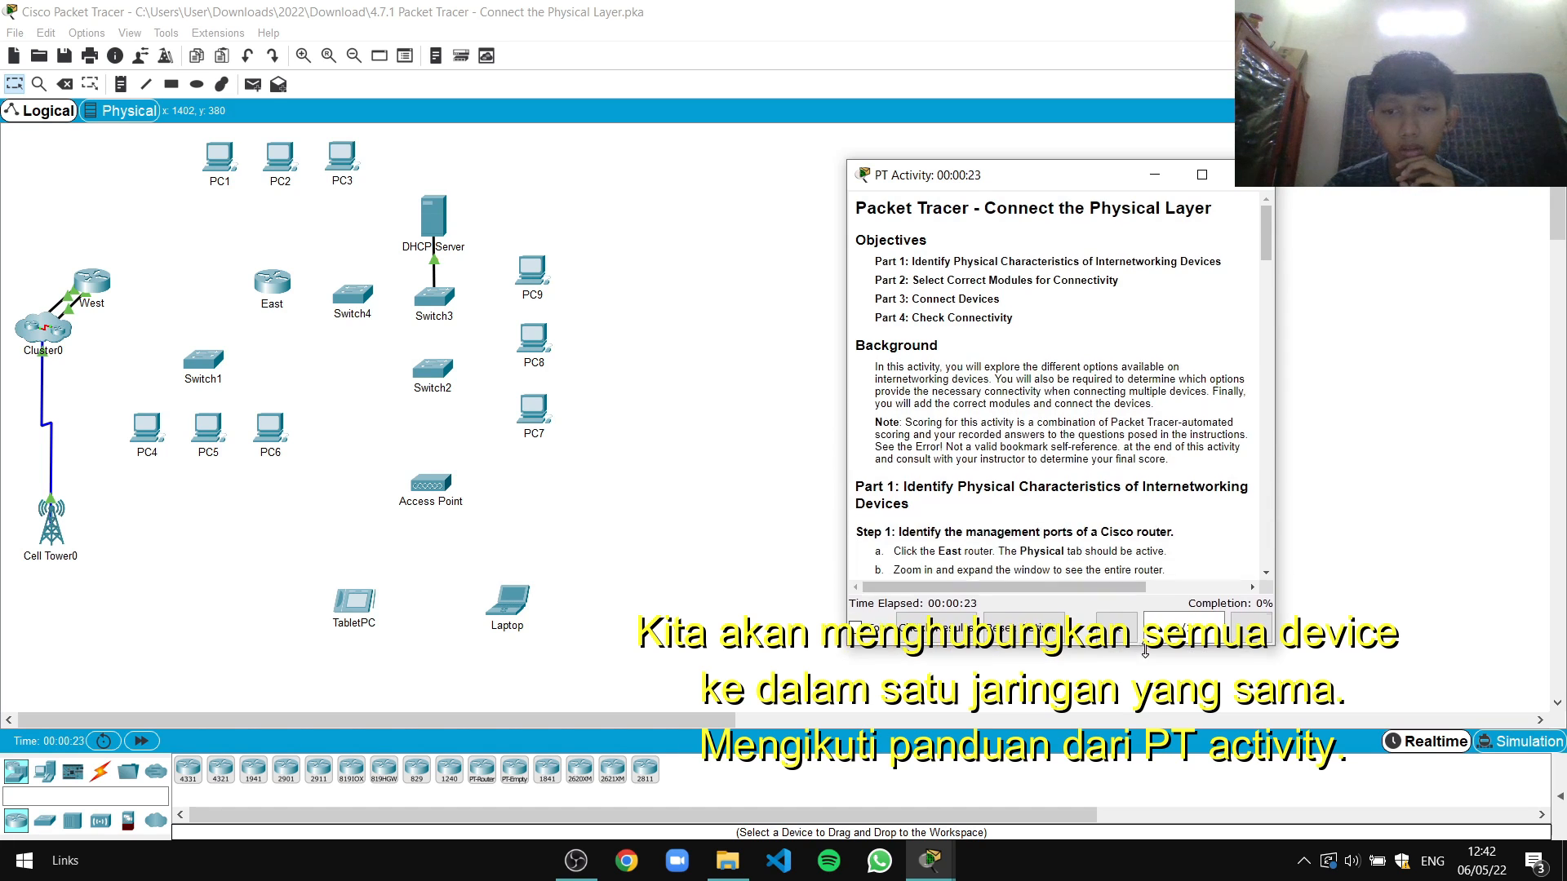
left_click_drag(1274, 416, 1456, 416)
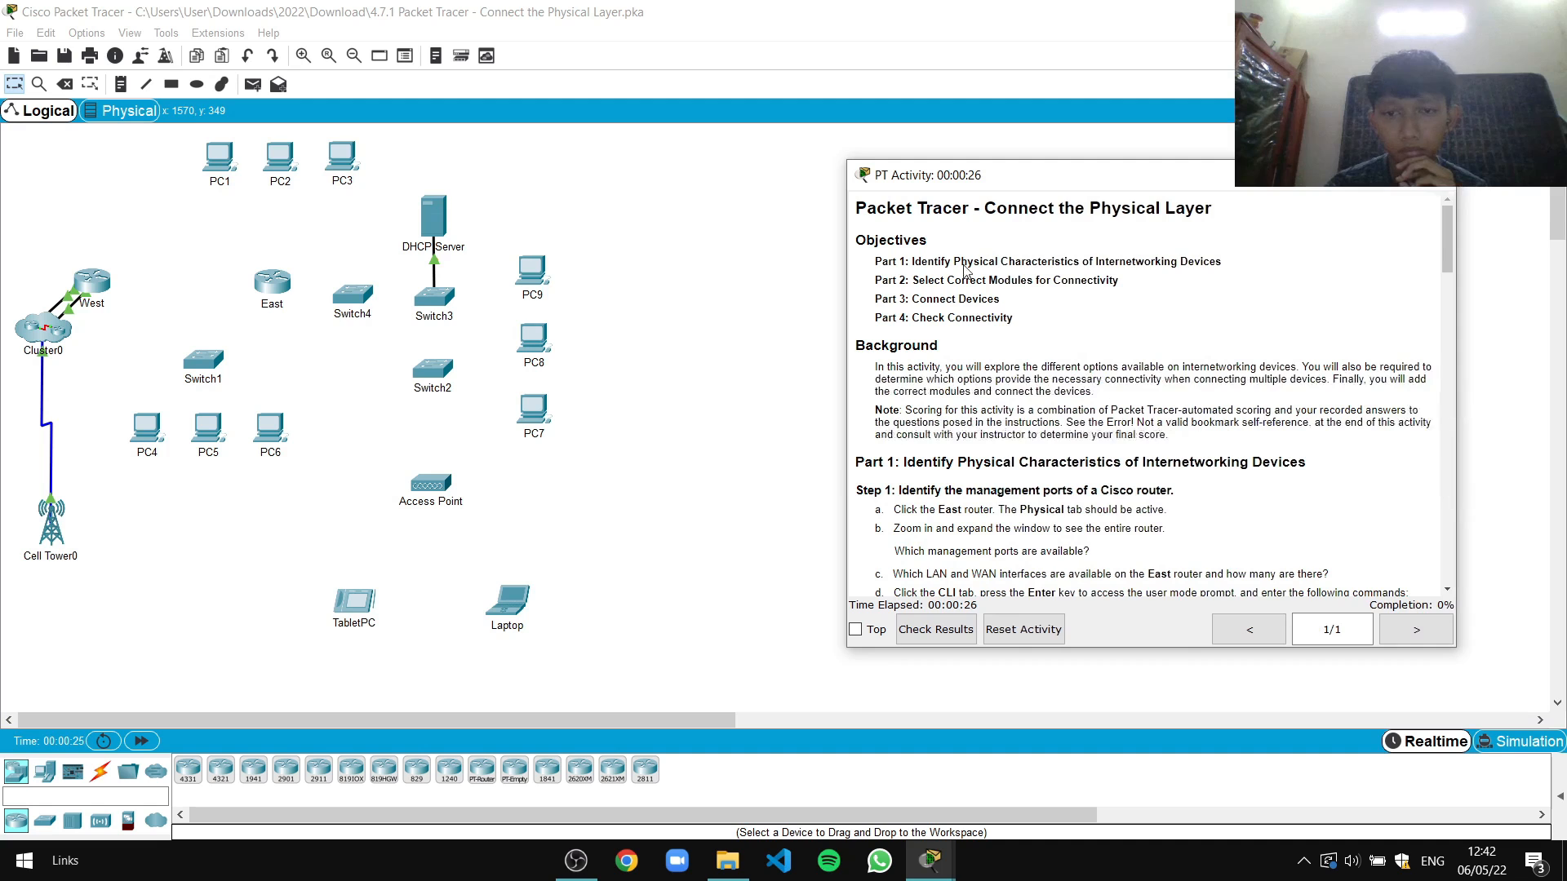
Reposition the instructions window and scroll to Part 1's first step
left_click_drag(1018, 177, 783, 114)
left_click_drag(1056, 118, 1187, 106)
left_click_drag(1020, 572, 1021, 607)
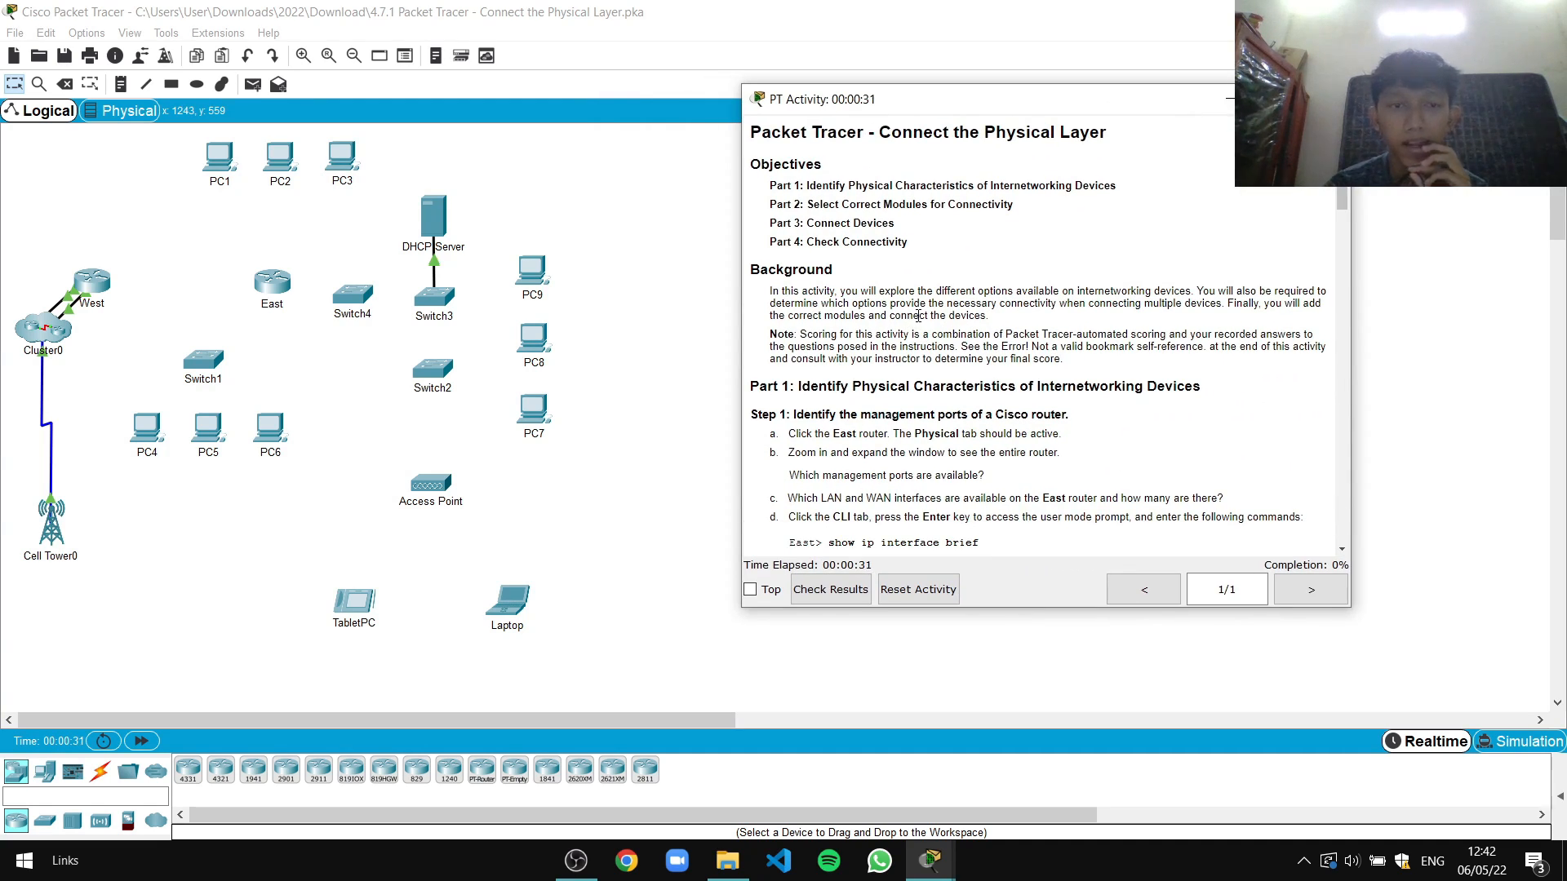
scroll(918, 316, "down", 6)
scroll(926, 321, "up", 6)
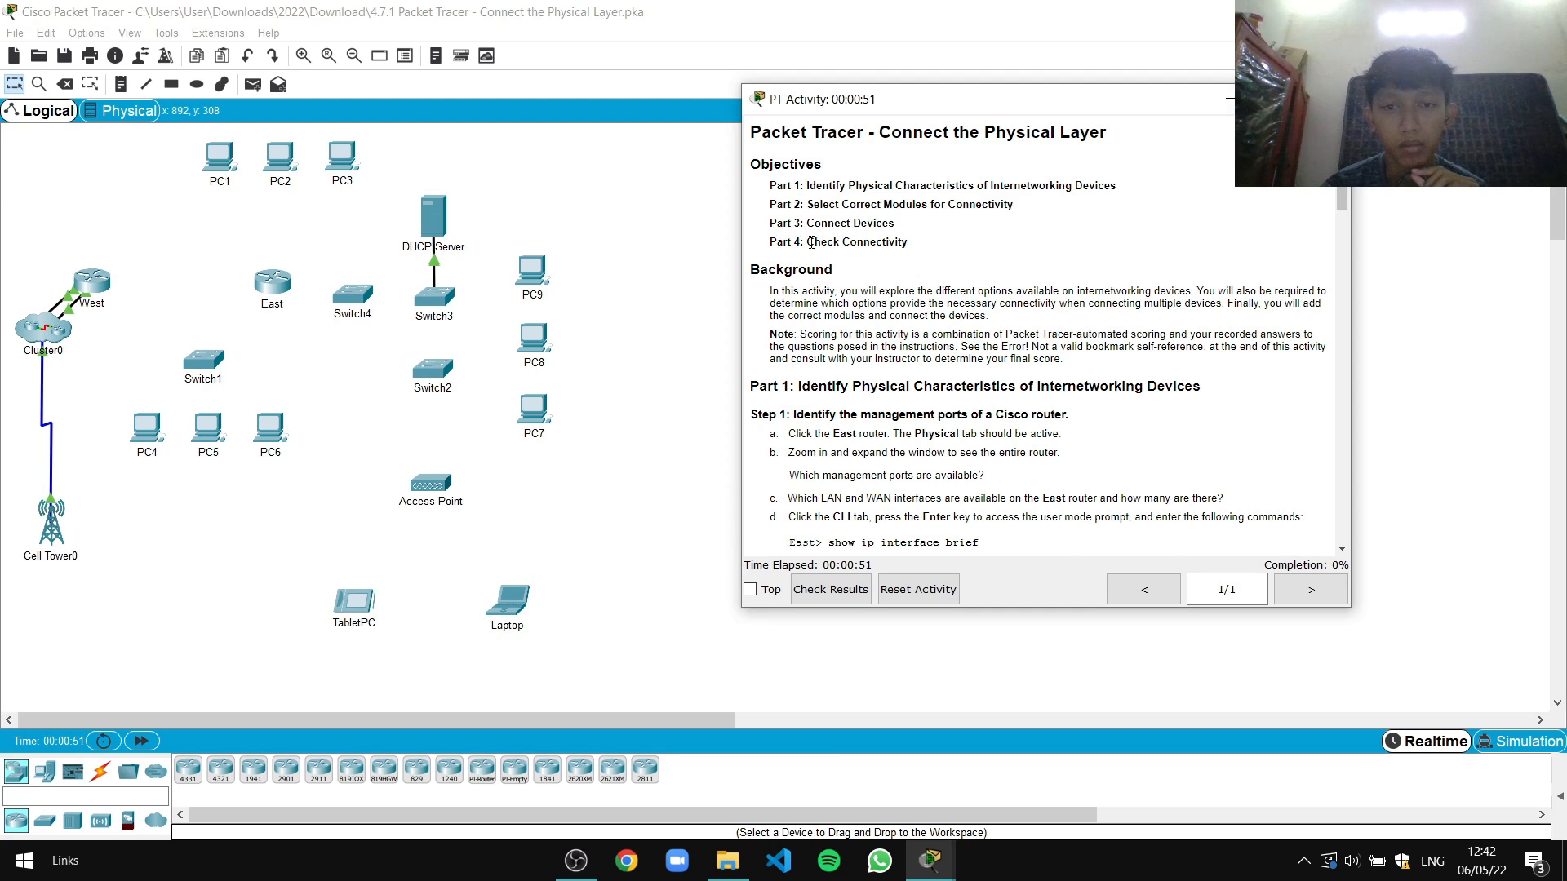
scroll(931, 245, "down", 3)
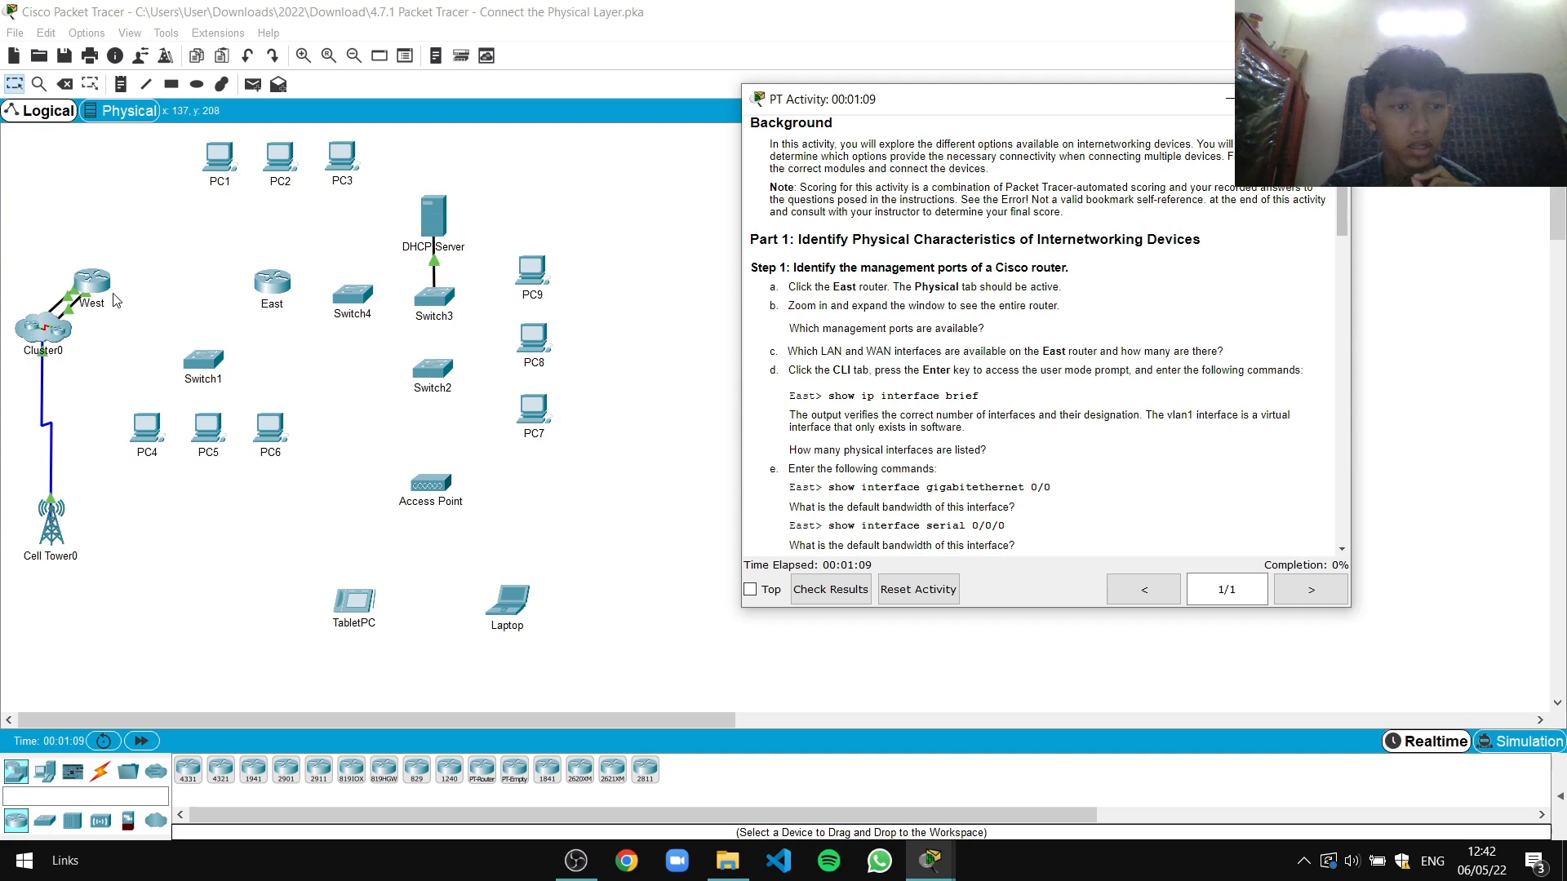
left_click(276, 288)
Open the East router's device window and pin the activity instructions on top at the right
left_click(276, 287)
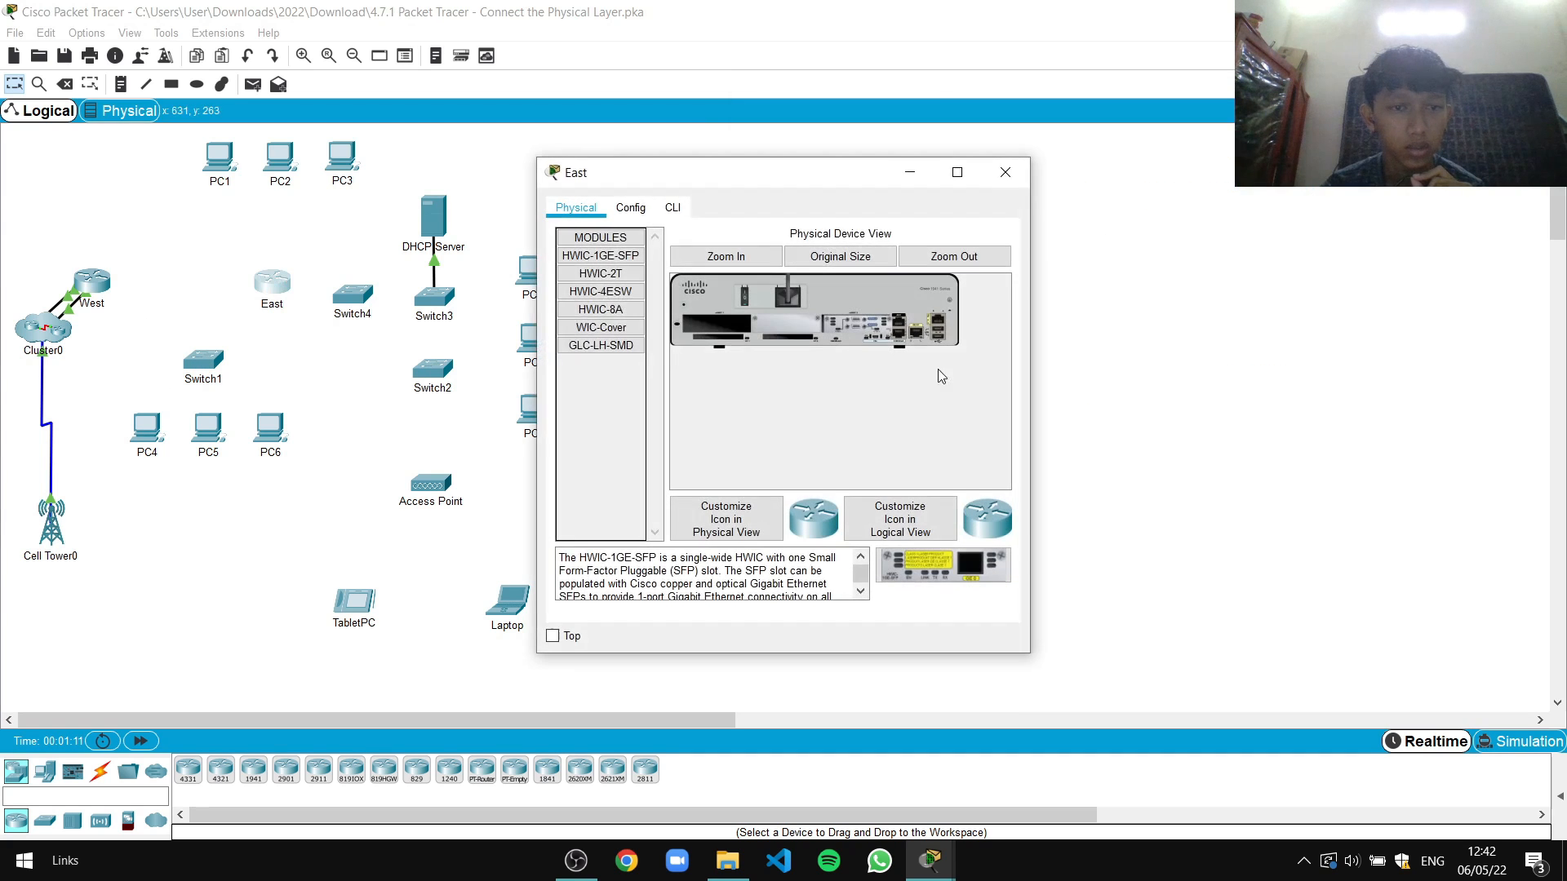
mouse_move(933, 858)
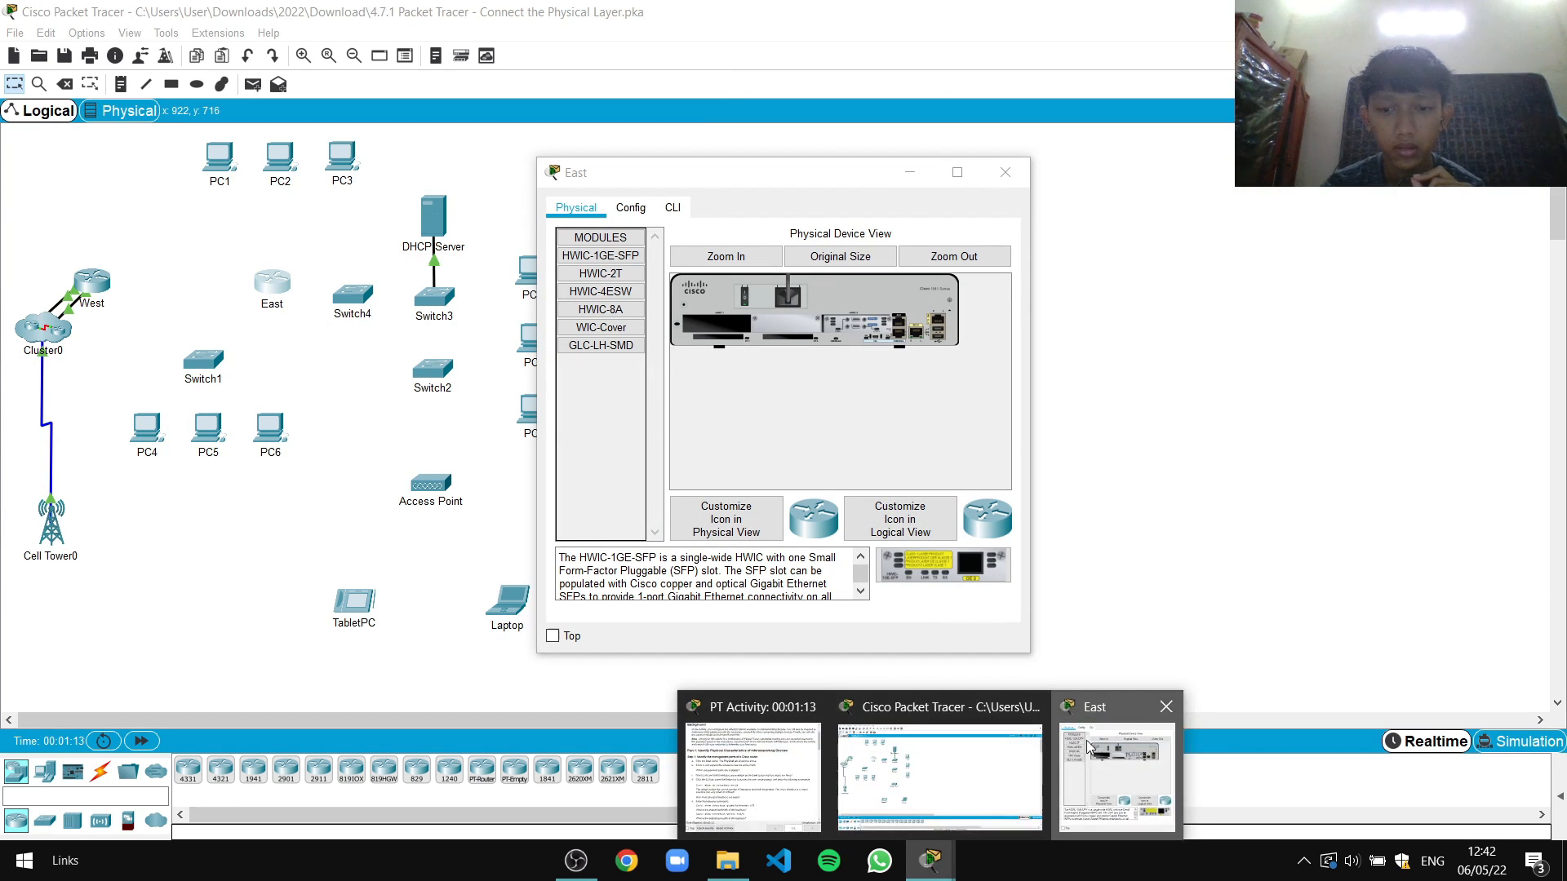
left_click(816, 806)
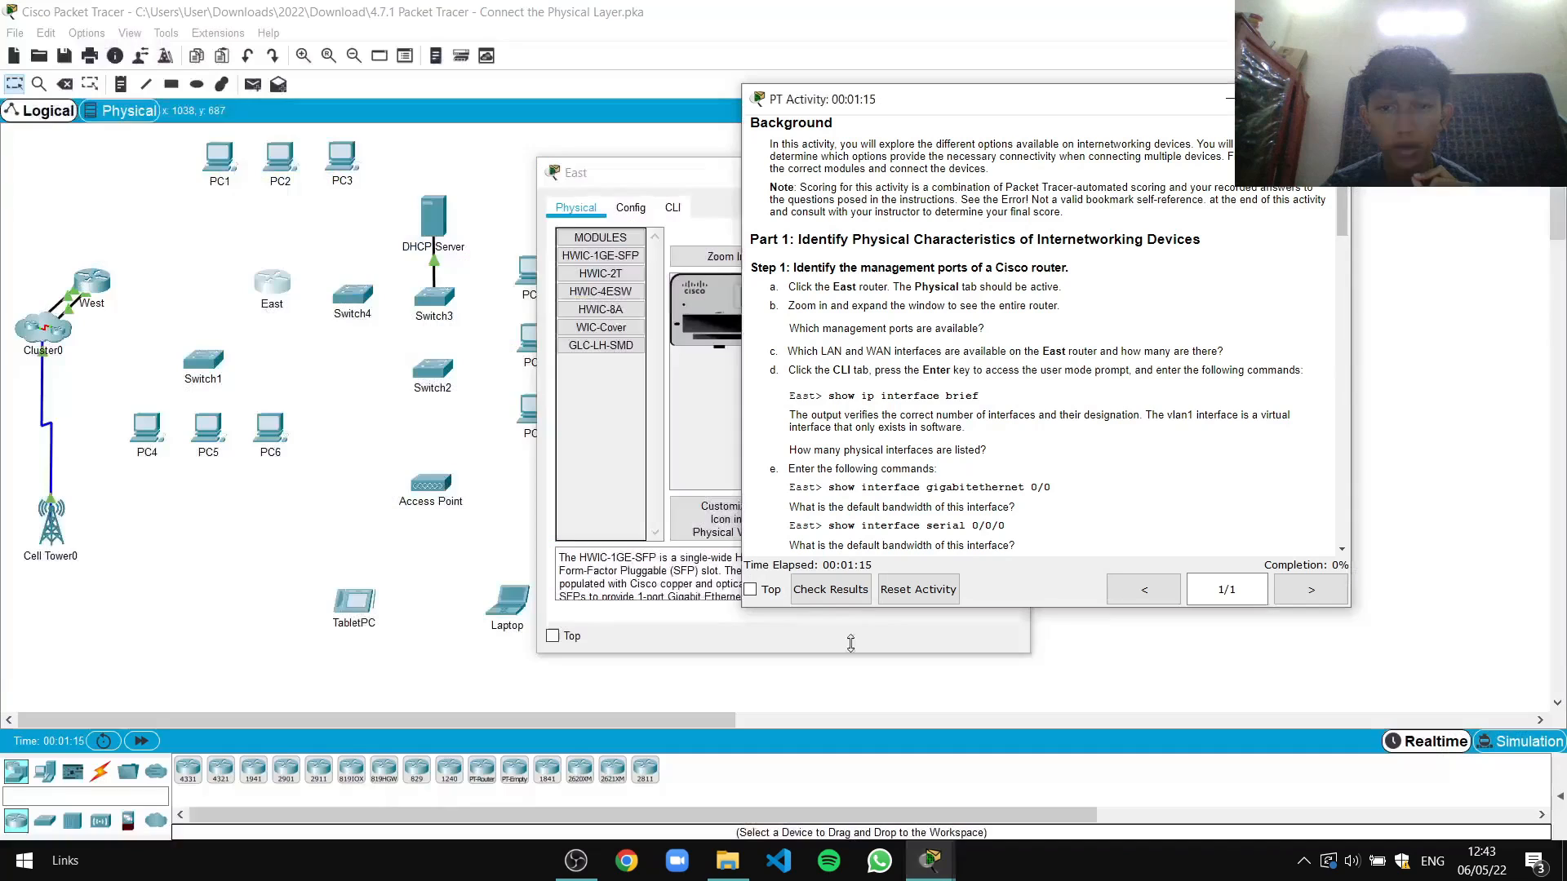
left_click(750, 589)
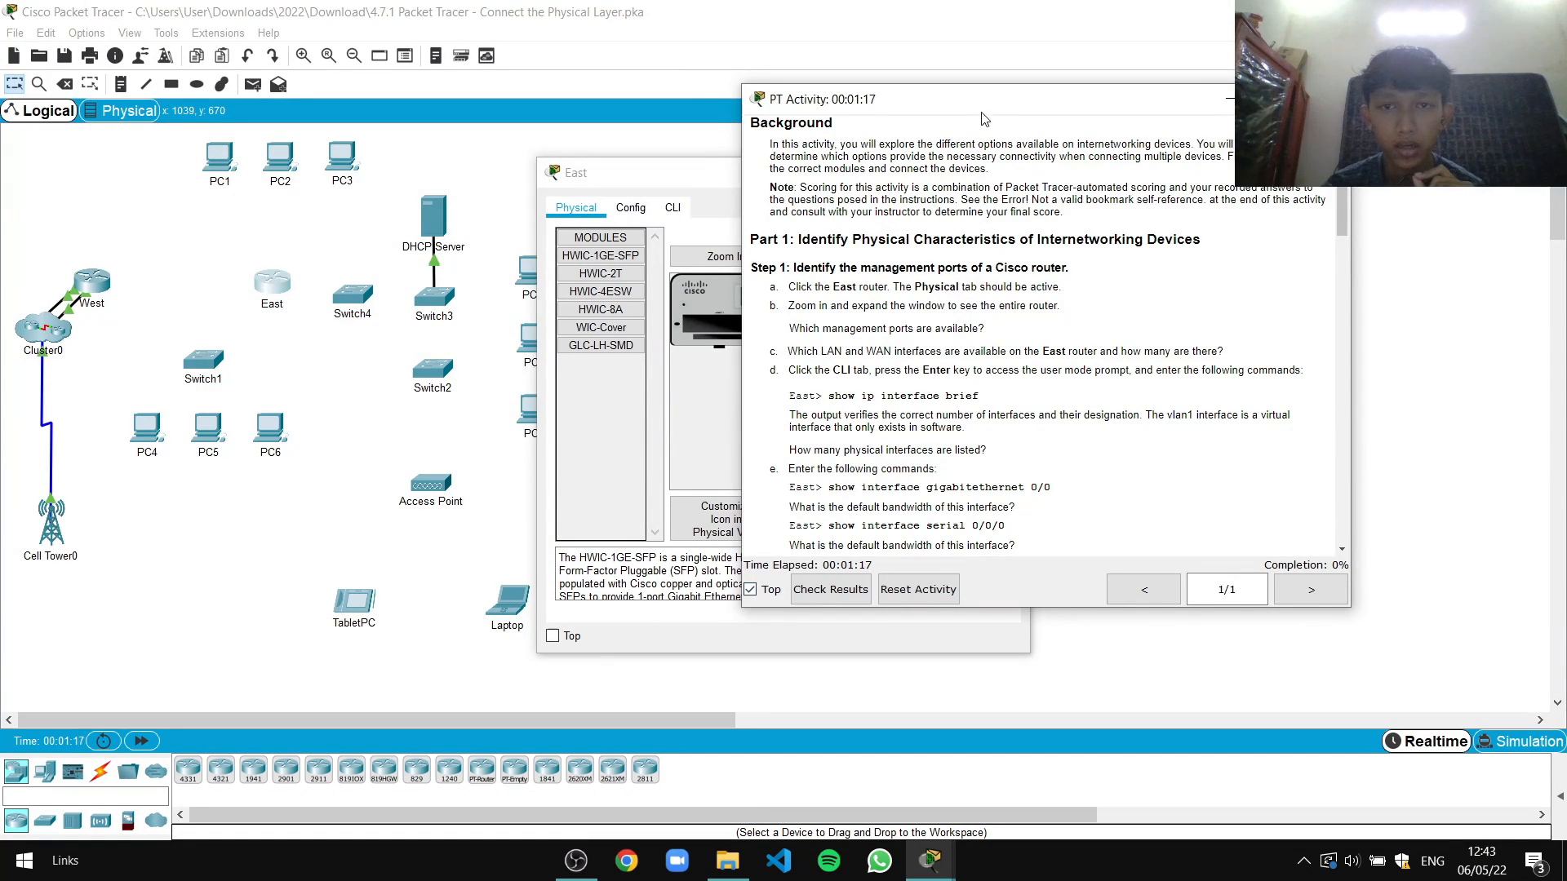
left_click_drag(982, 114, 1210, 83)
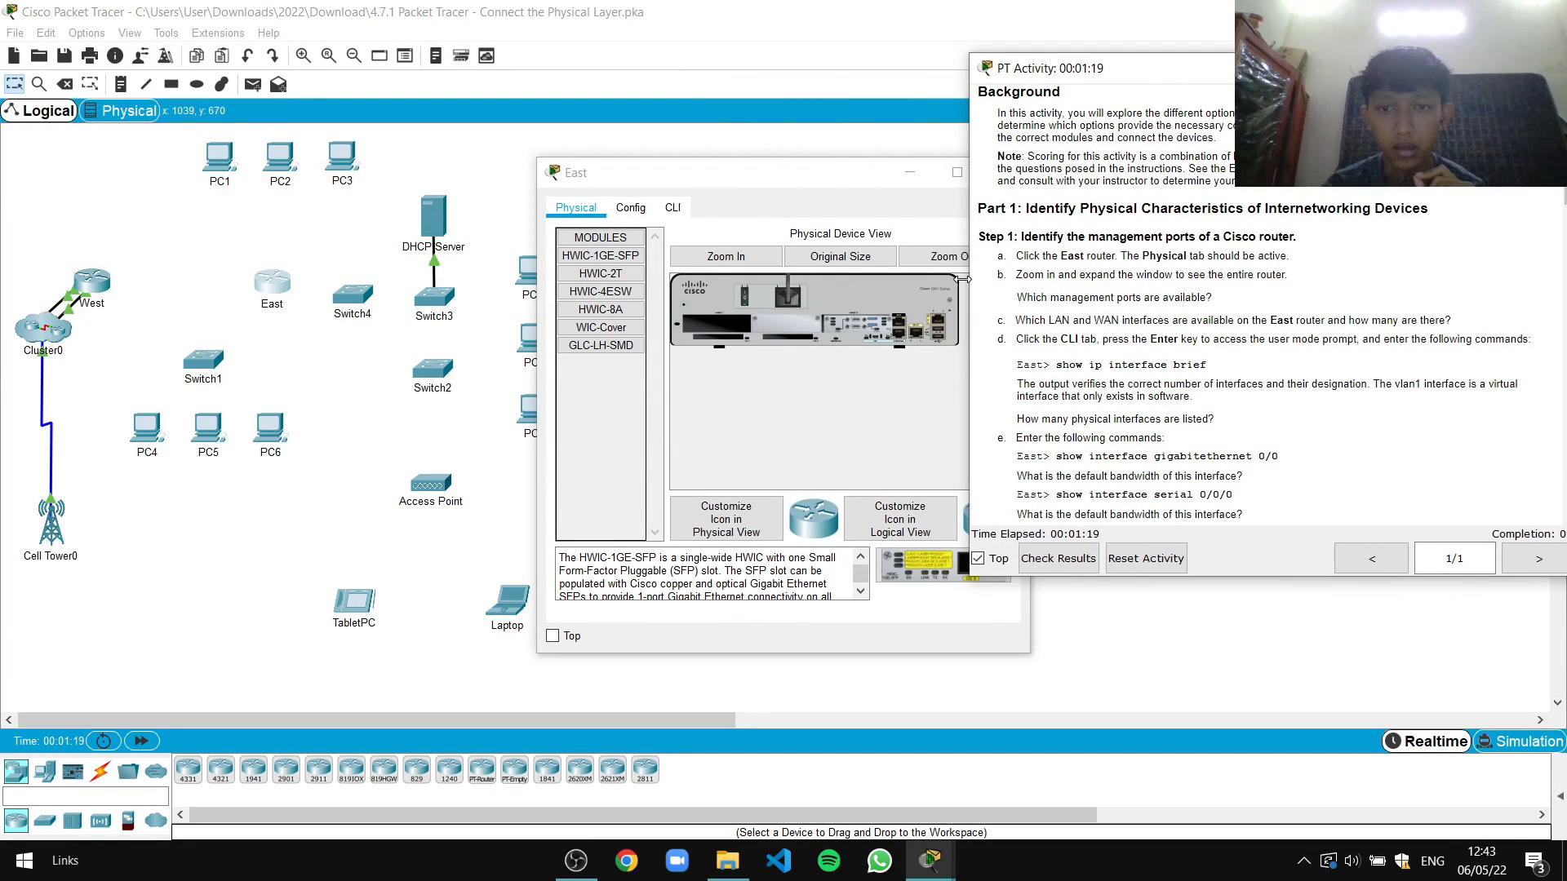
left_click_drag(963, 279, 1047, 279)
left_click_drag(1287, 69, 1285, 65)
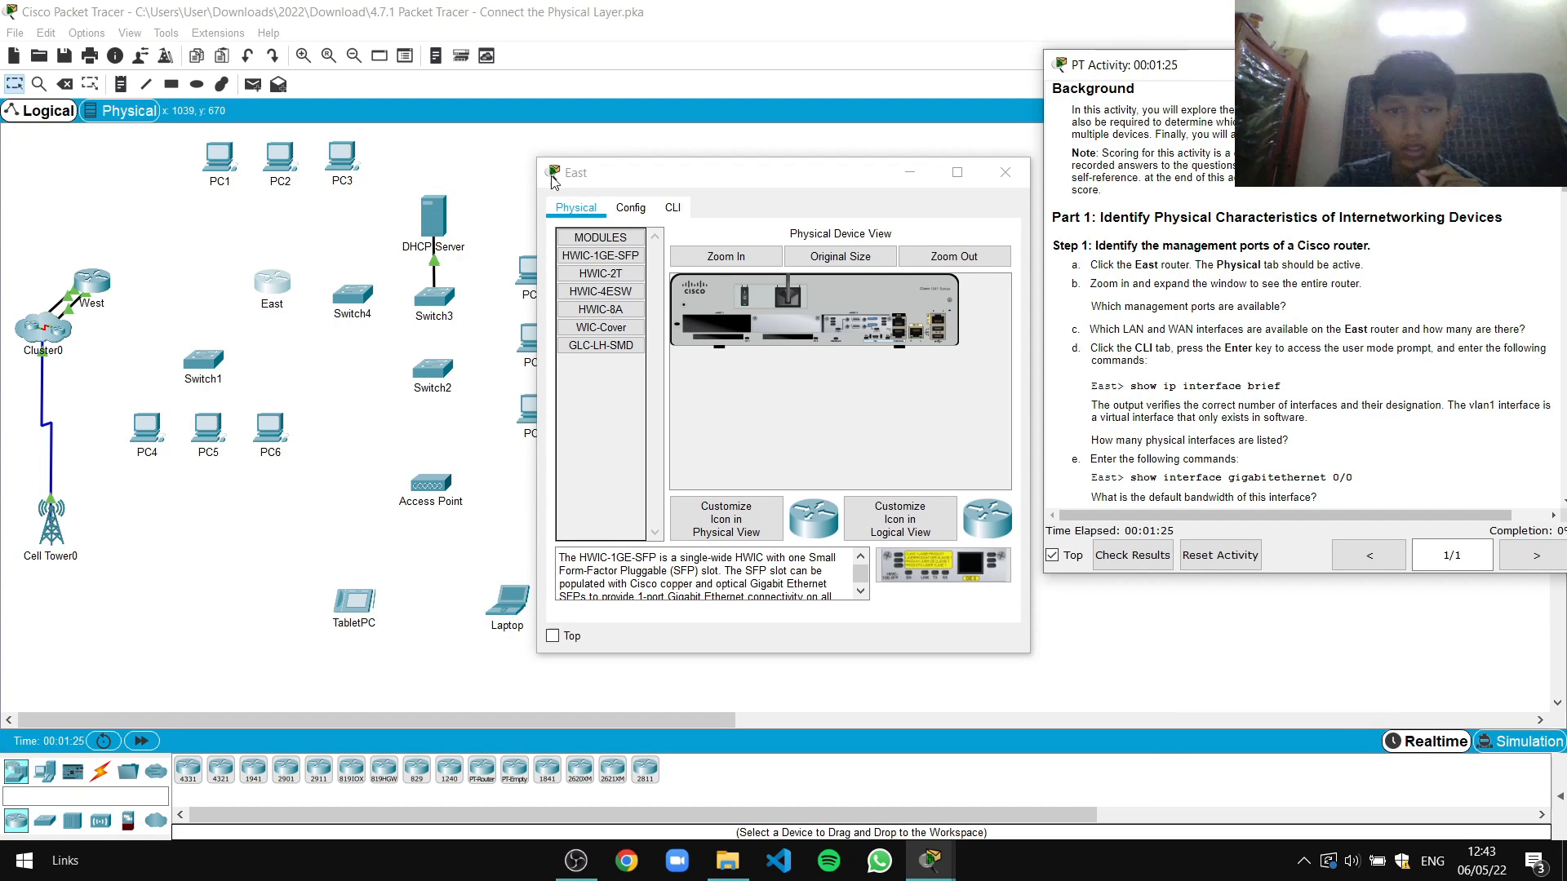
Reopen East's Physical view and place it beside the activity instructions
left_click_drag(663, 175, 631, 172)
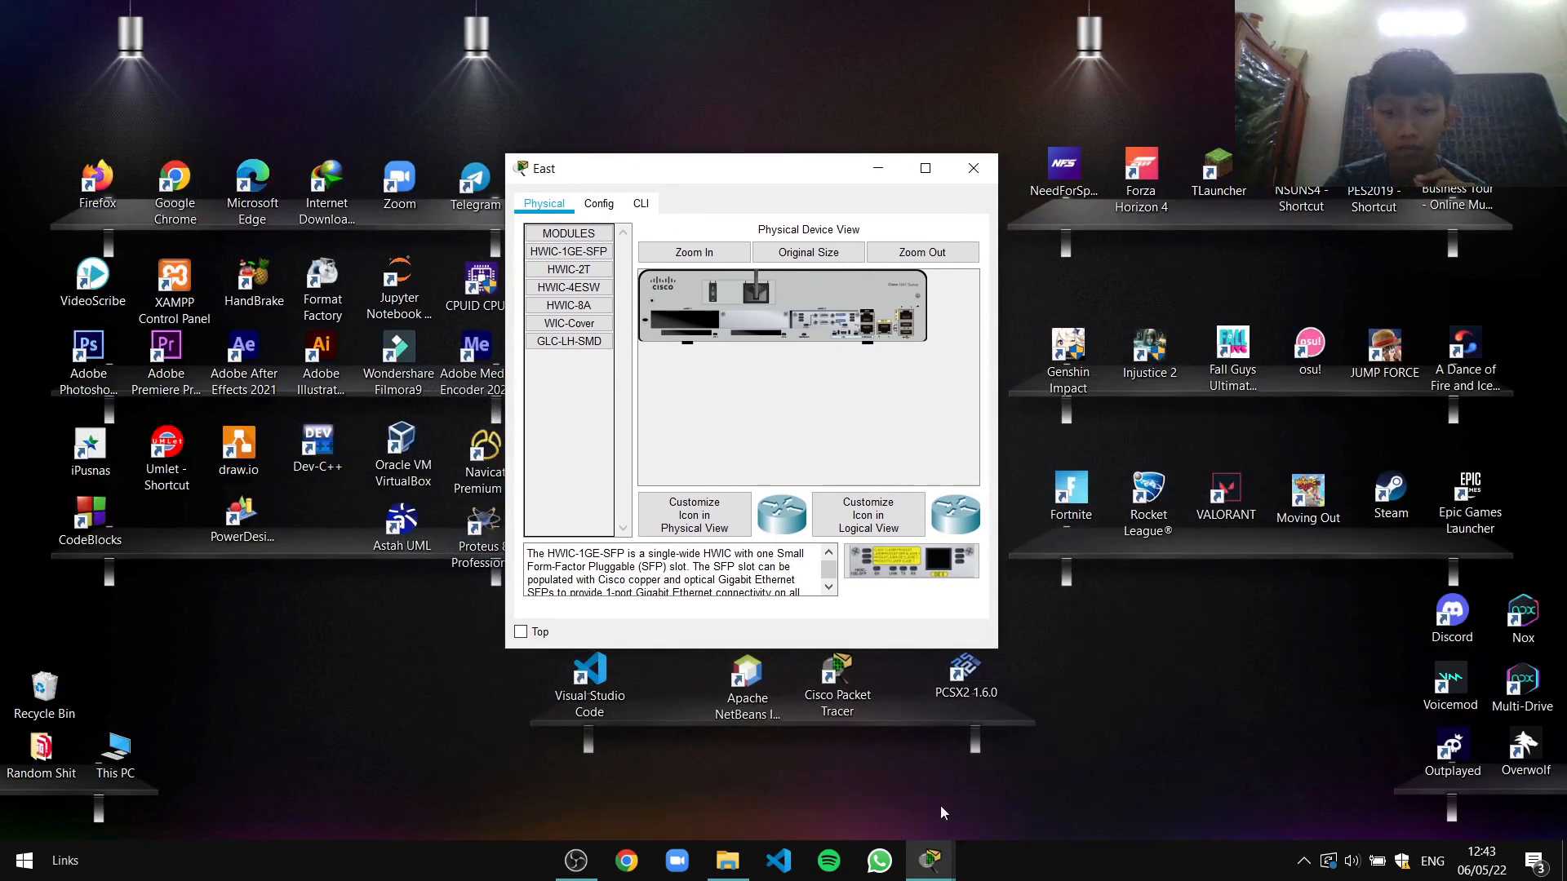
left_click(931, 861)
left_click(792, 771)
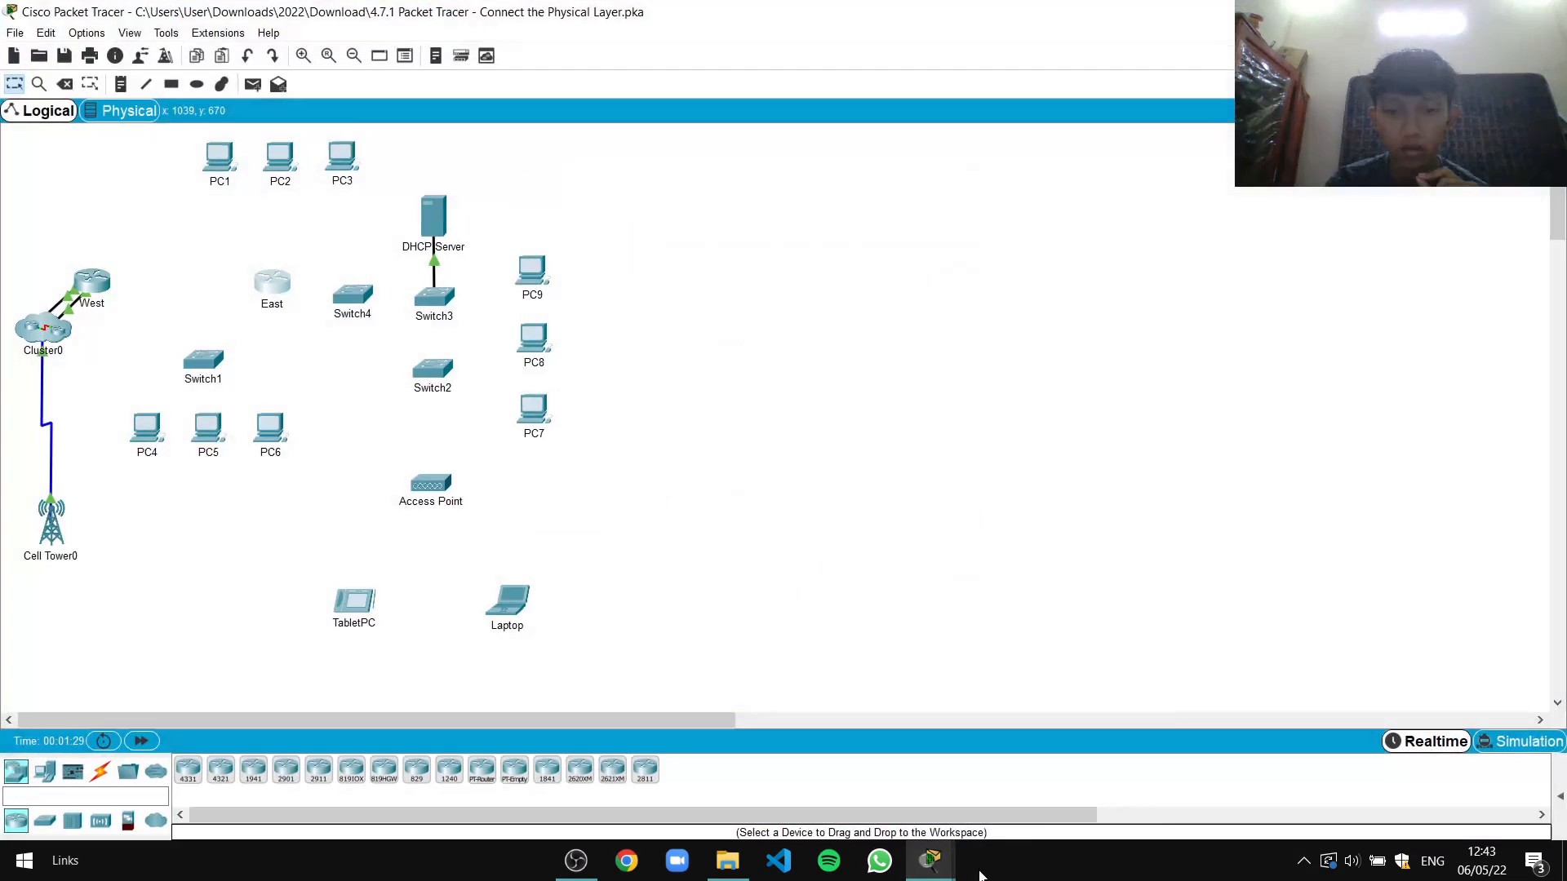
mouse_move(930, 861)
left_click(1020, 783)
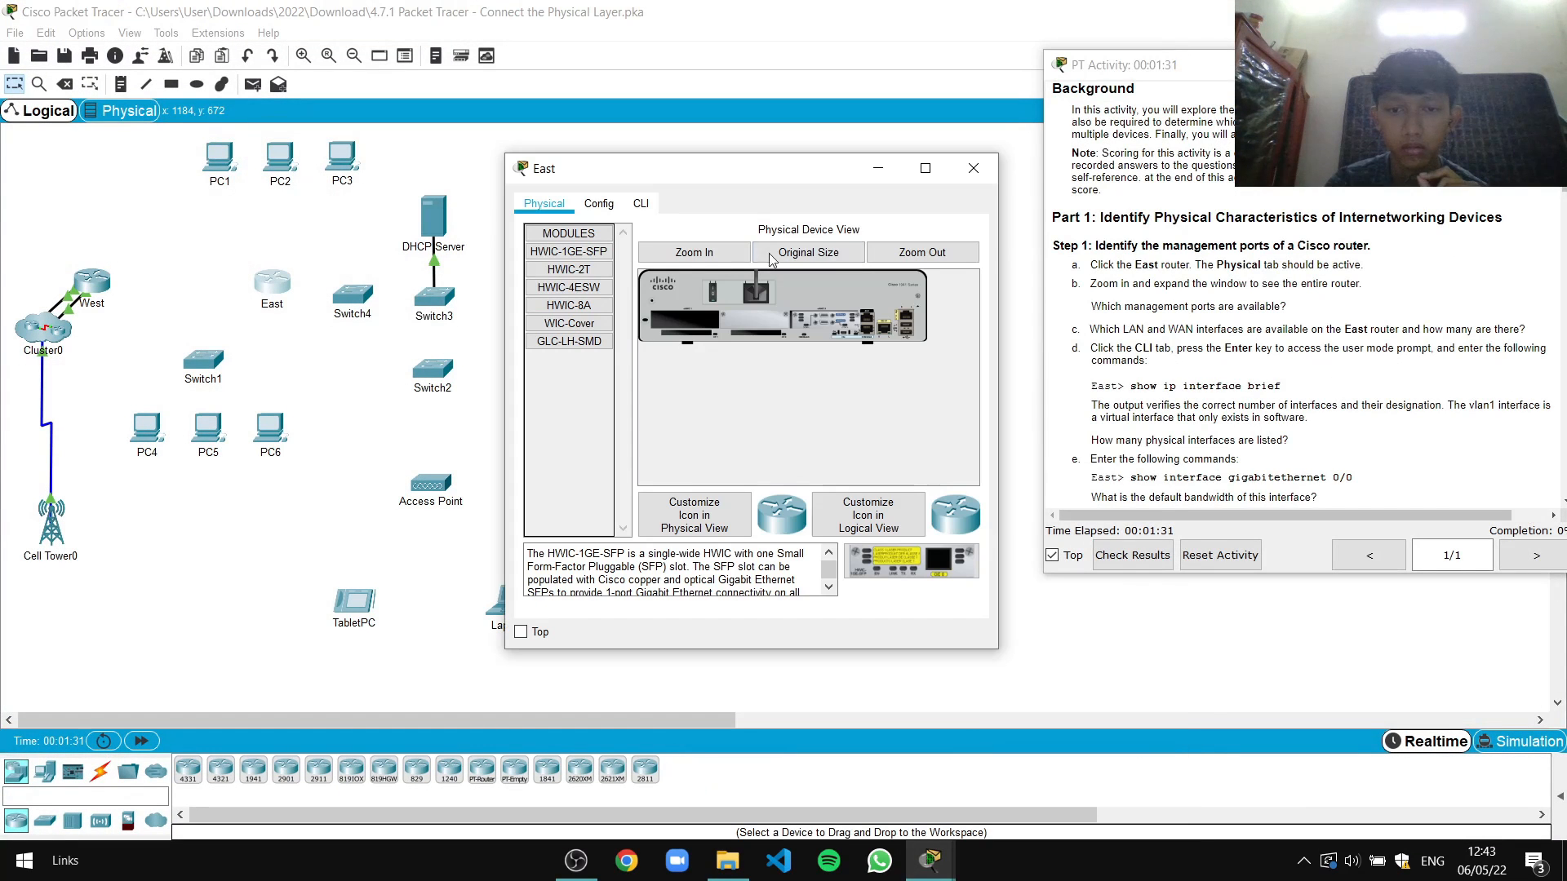
left_click_drag(777, 178, 707, 167)
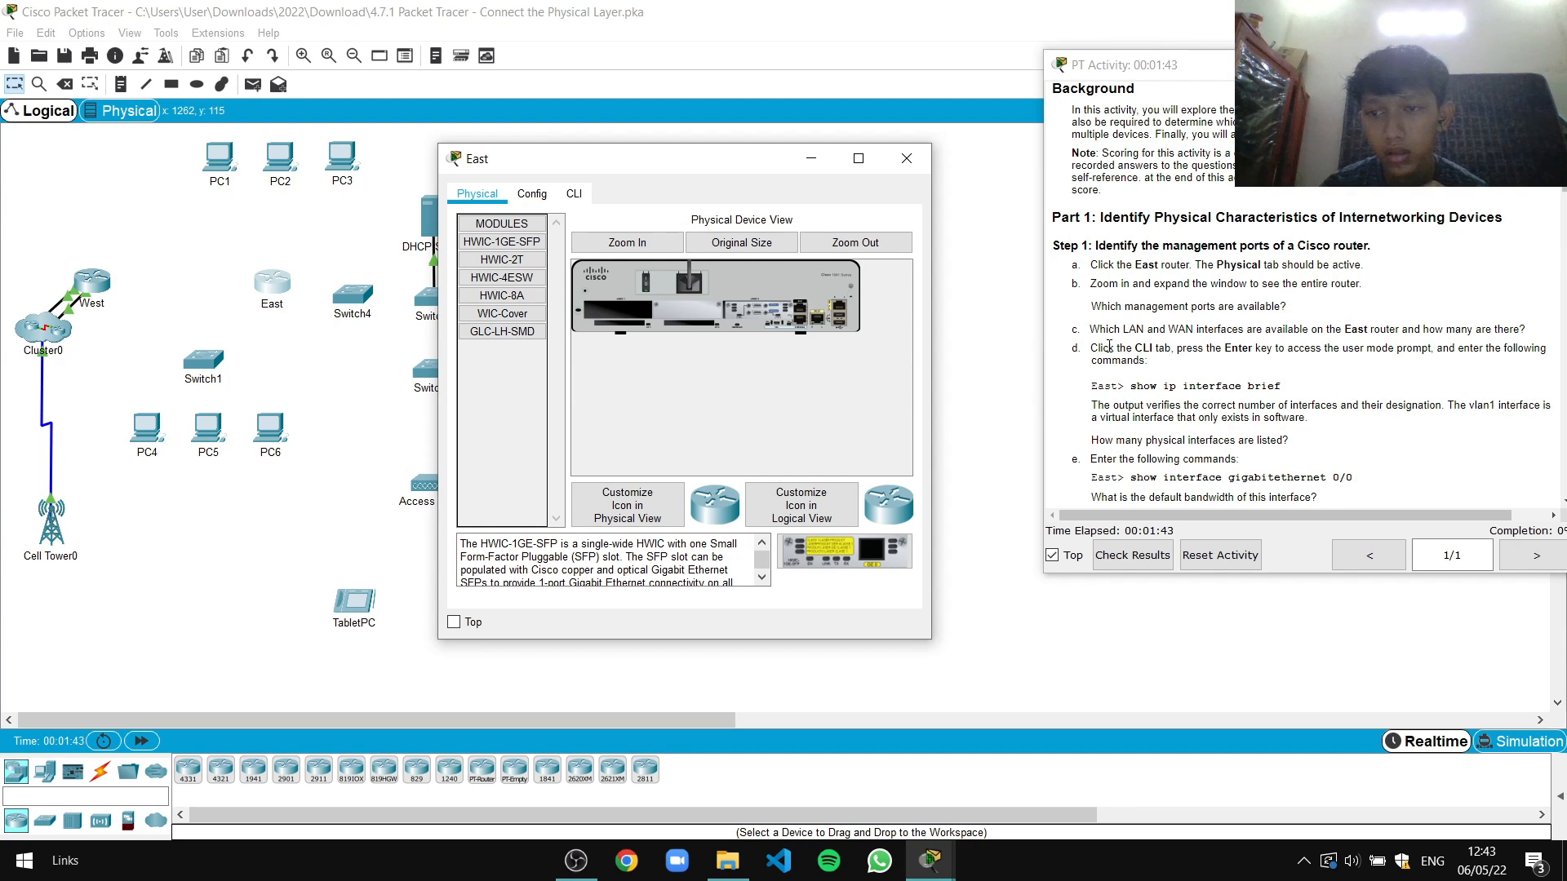
scroll(1148, 330, "down", 1)
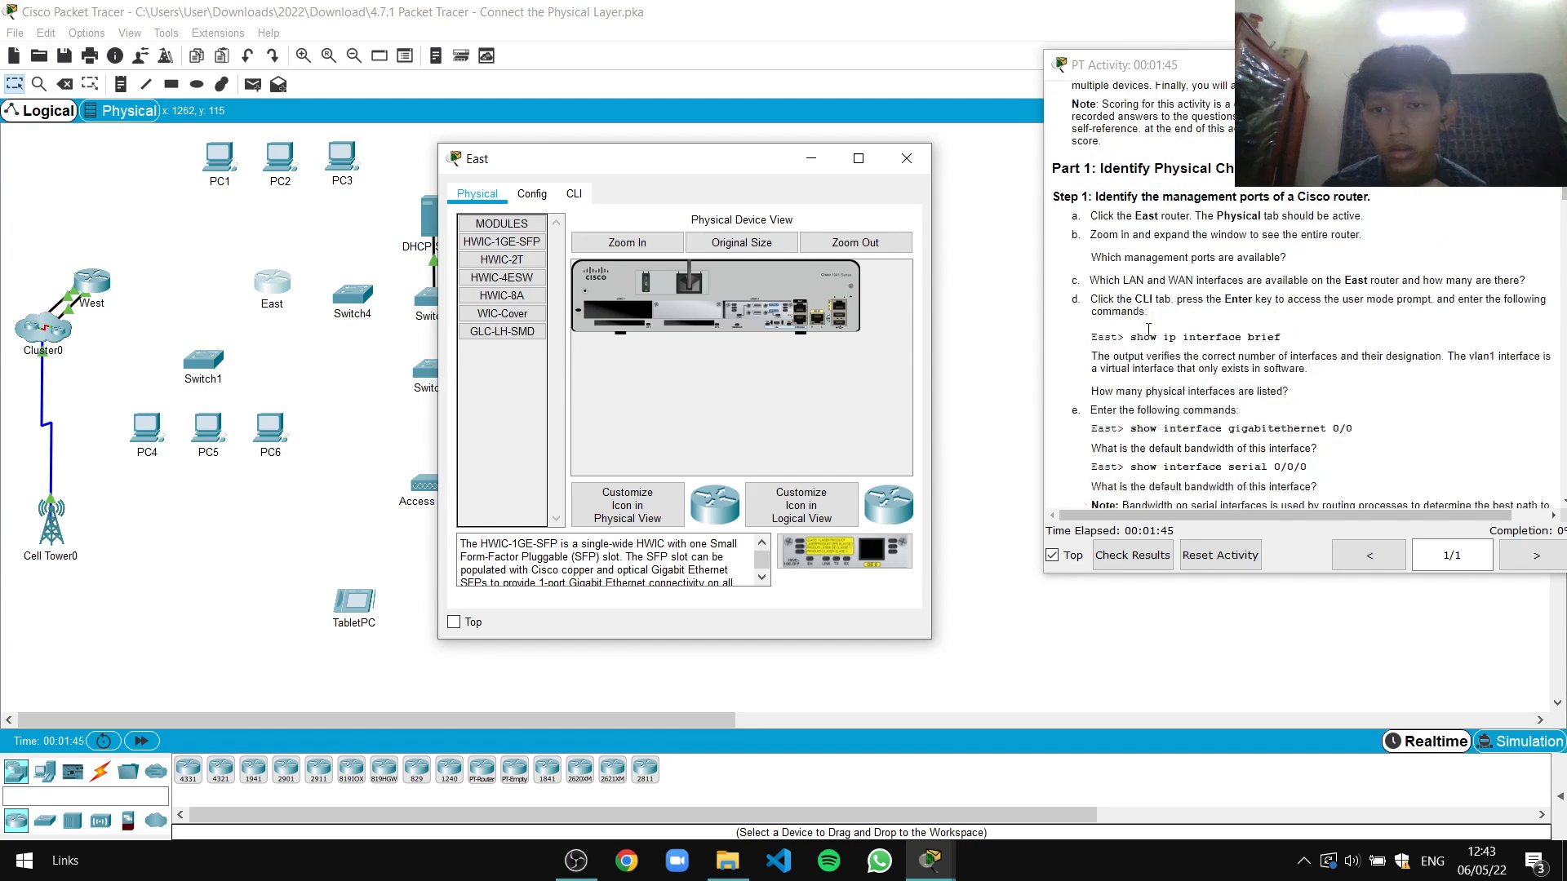
left_click_drag(668, 157, 710, 140)
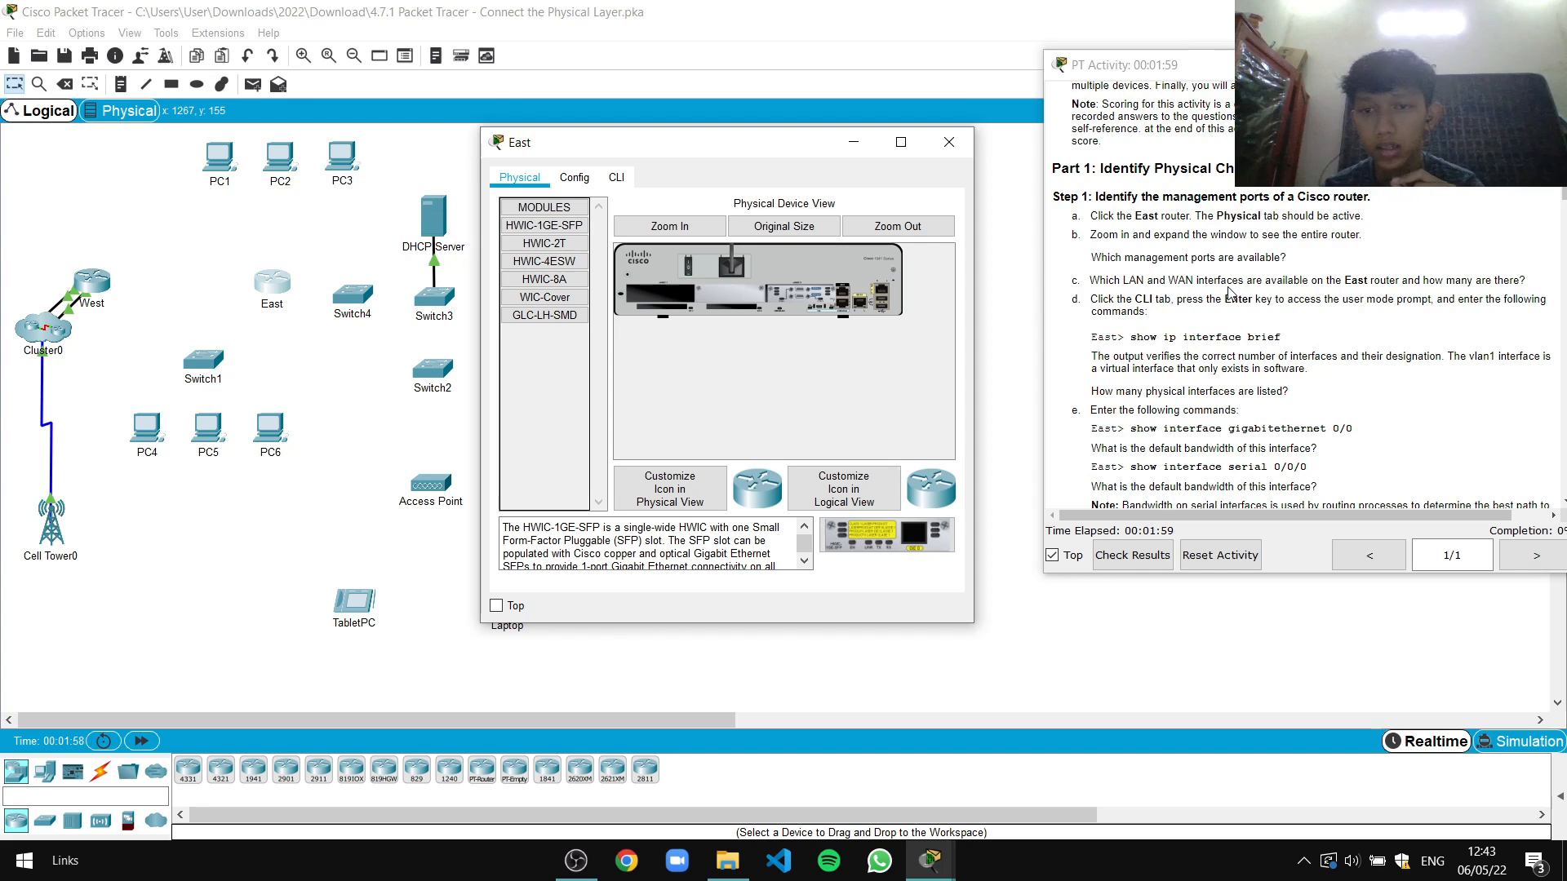
left_click(618, 179)
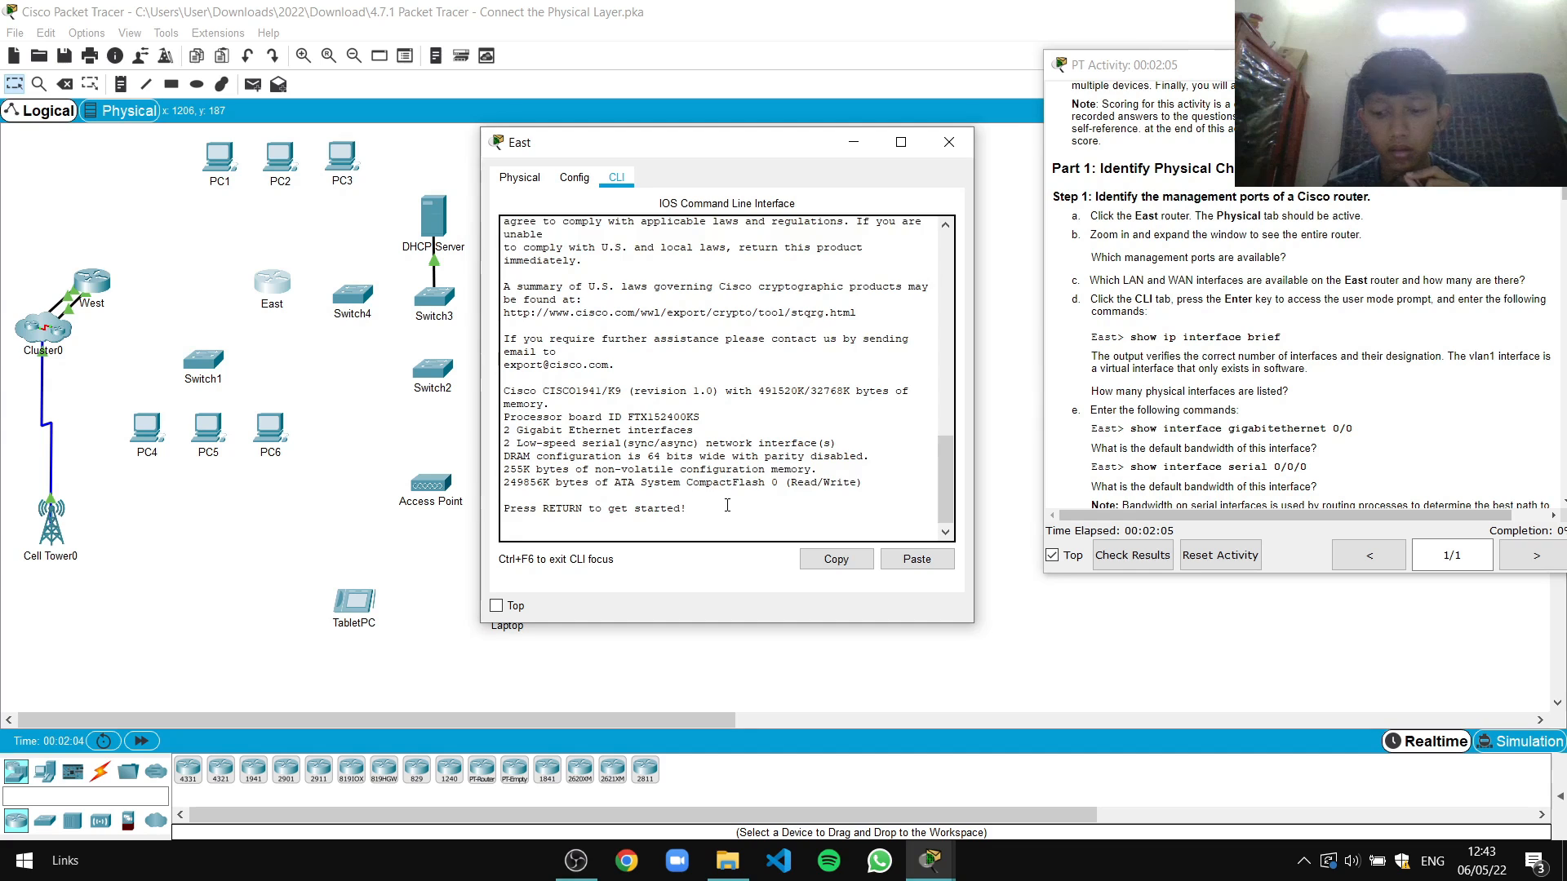
Run show ip interface brief on East and review its five interfaces, all down
key("Return")
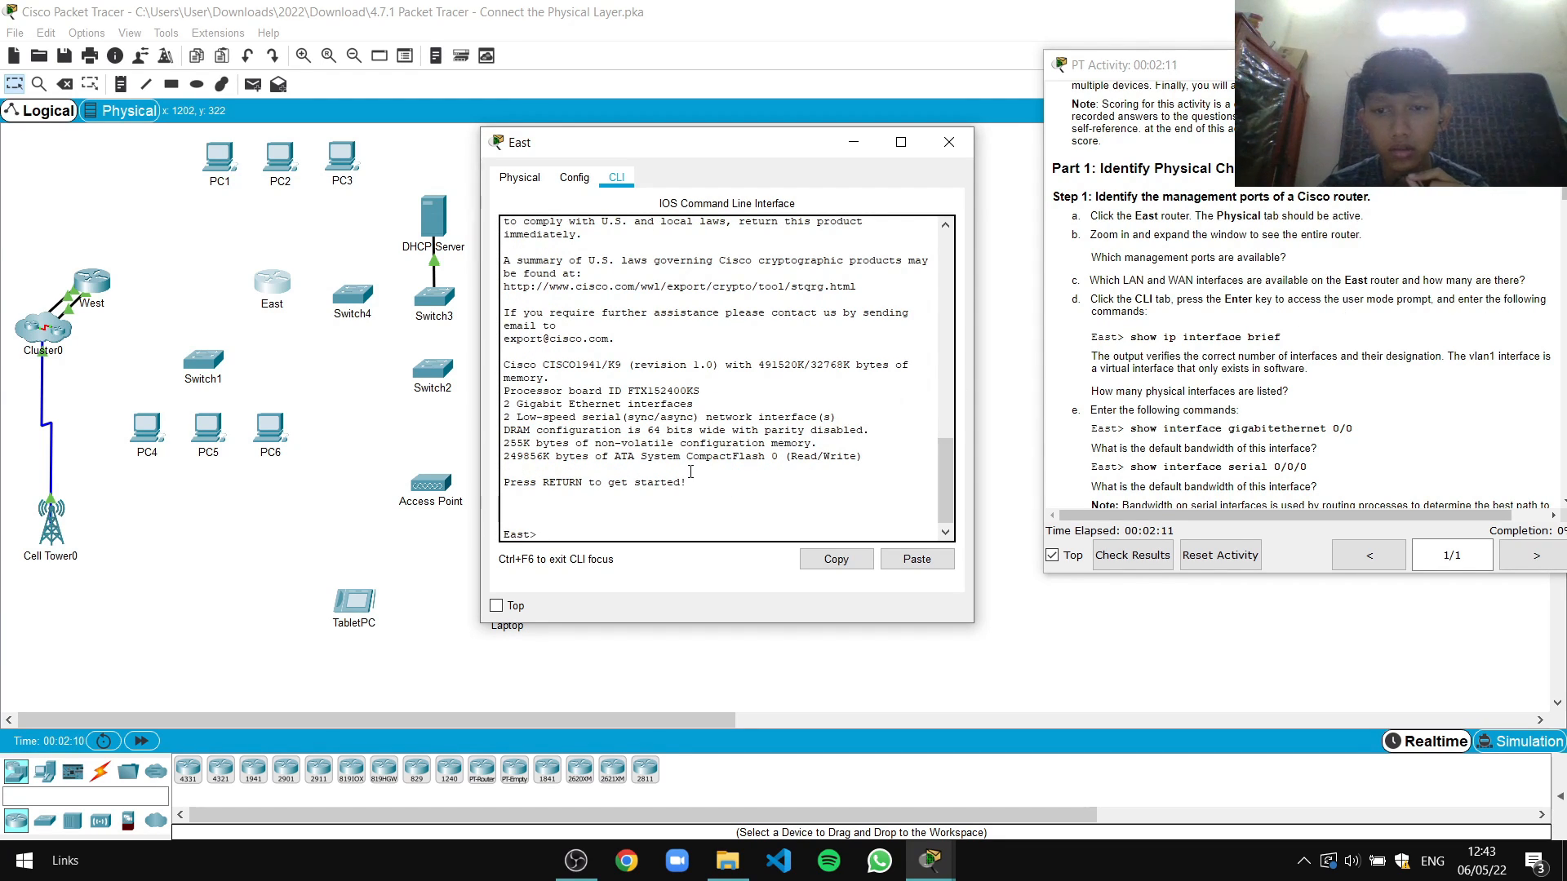
type("show iq")
key("BackSpace")
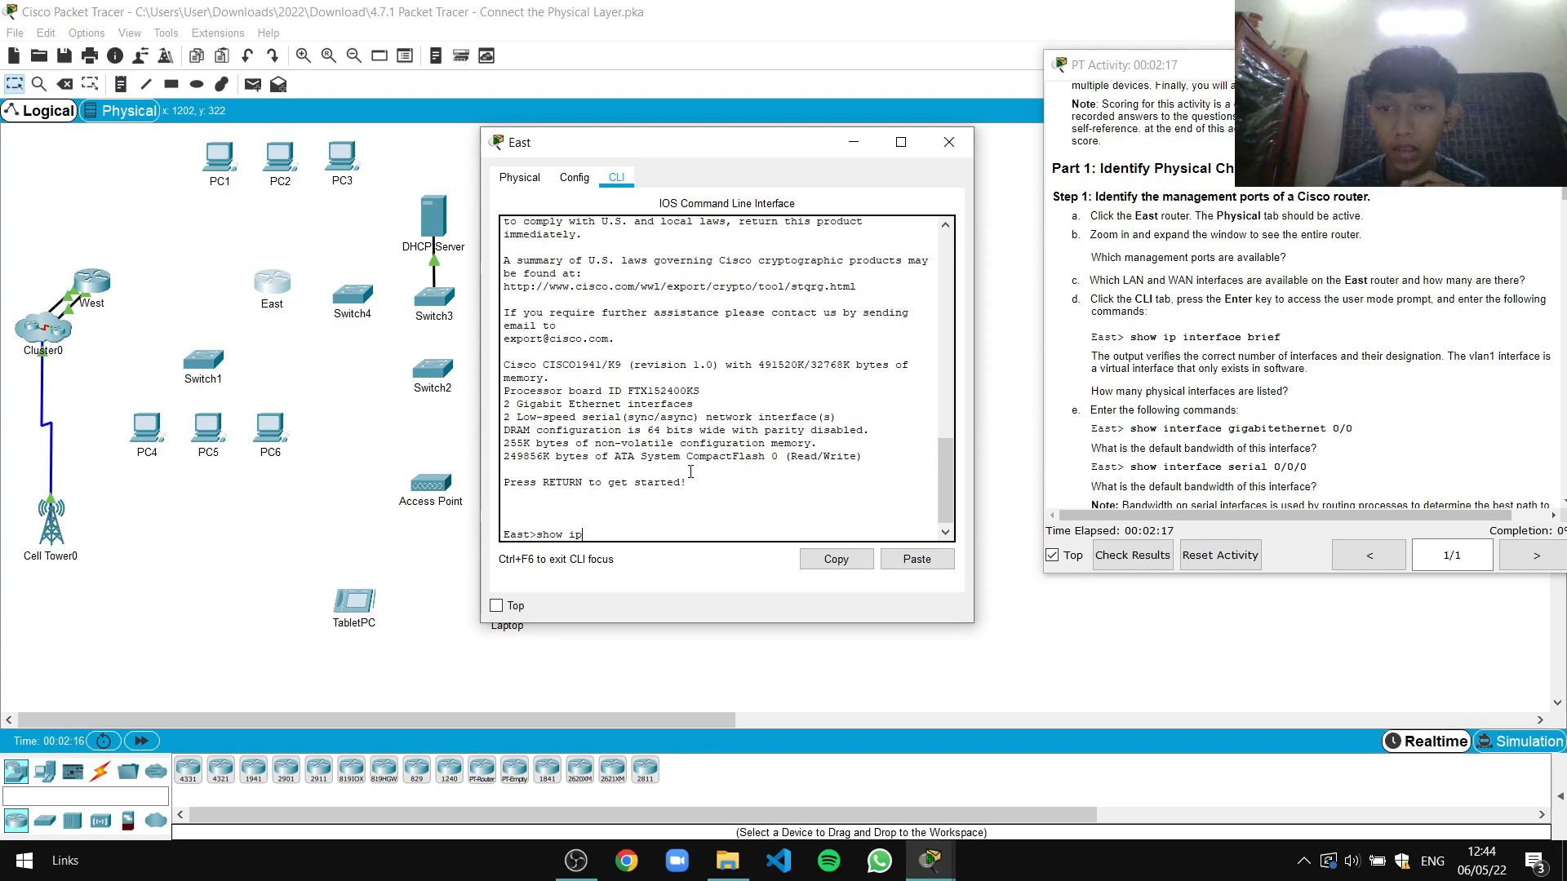
type("p interf")
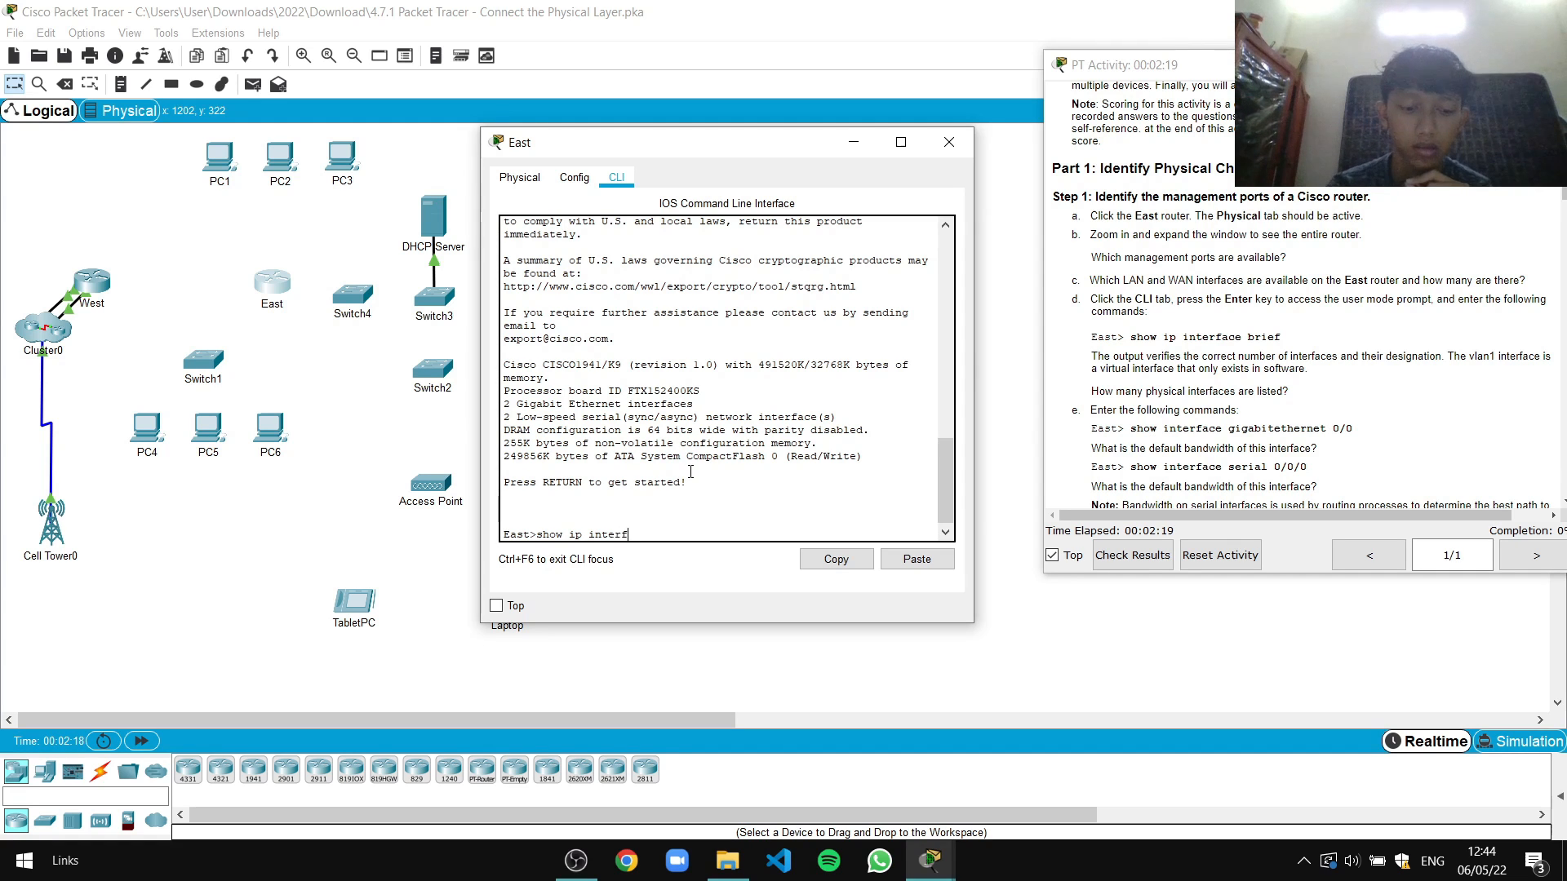
type("ace br")
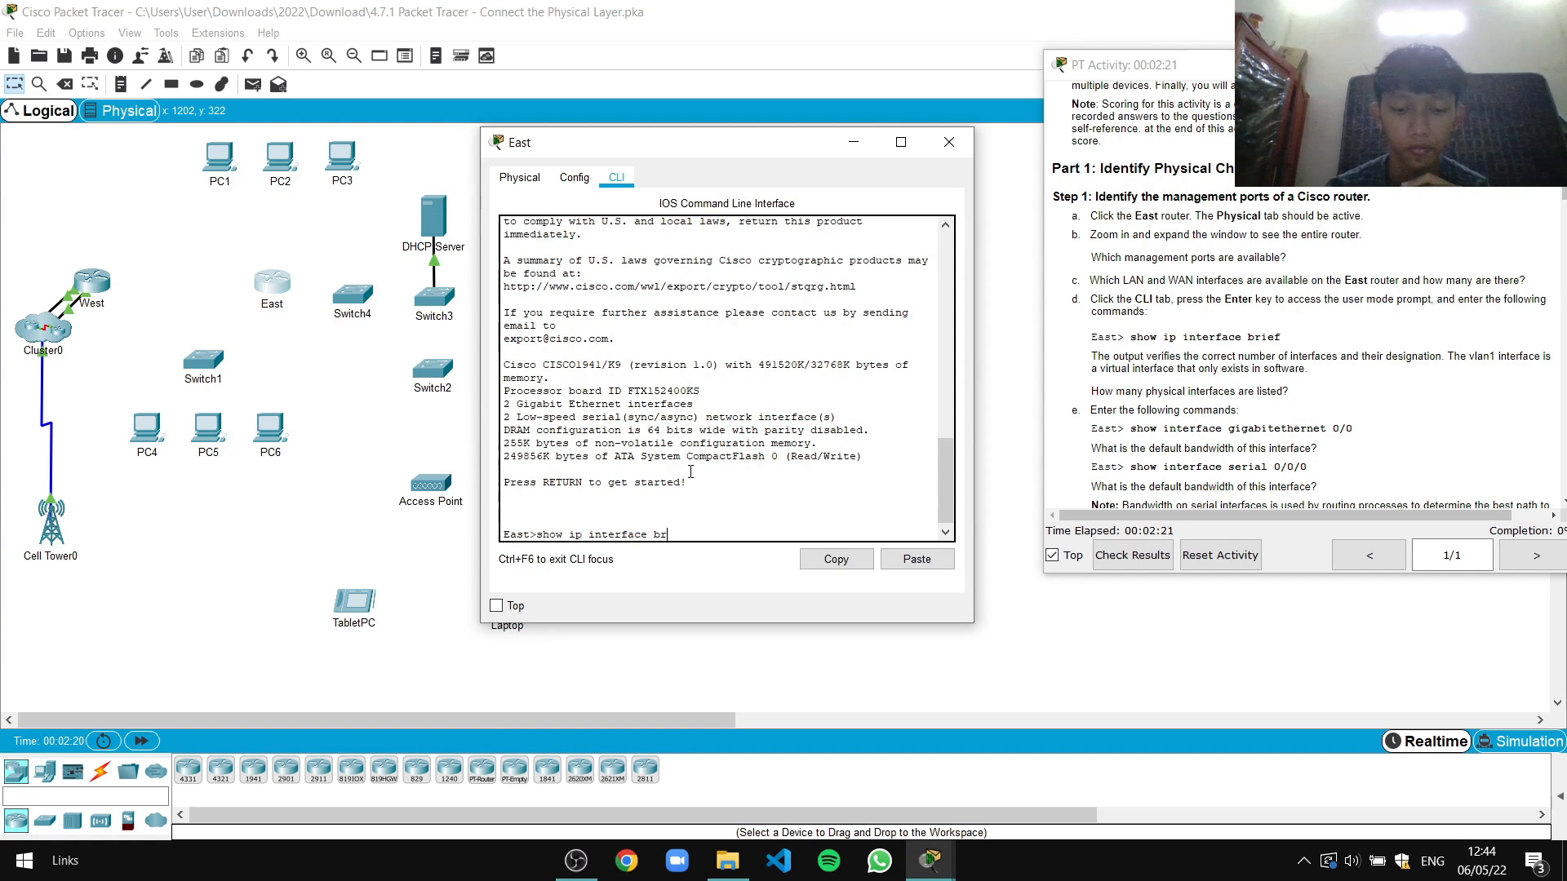
type("ief")
key("Return")
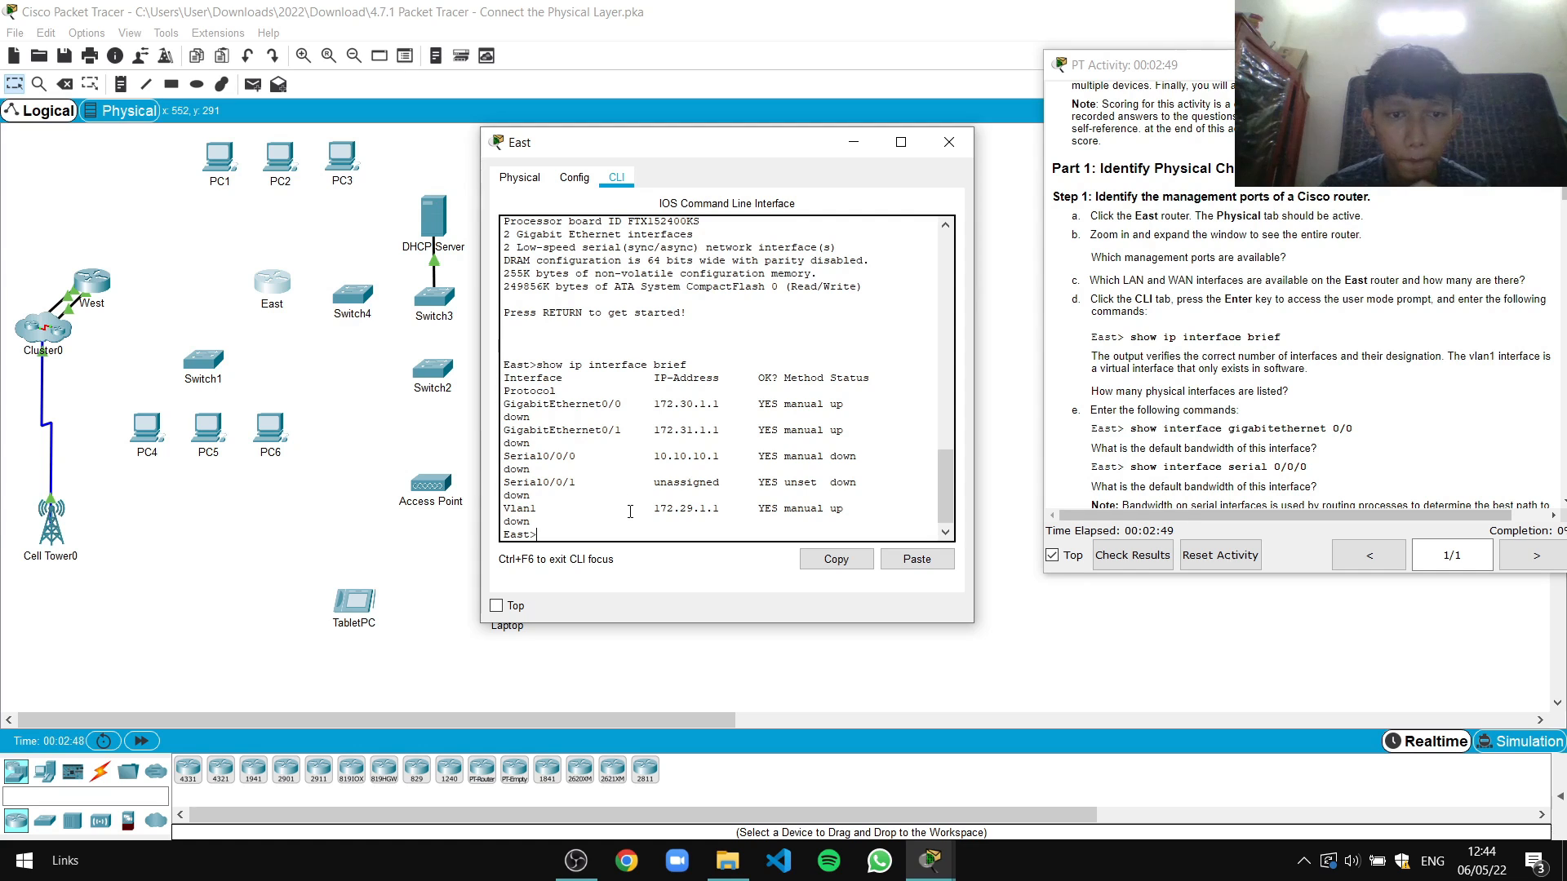
scroll(1225, 332, "down", 1)
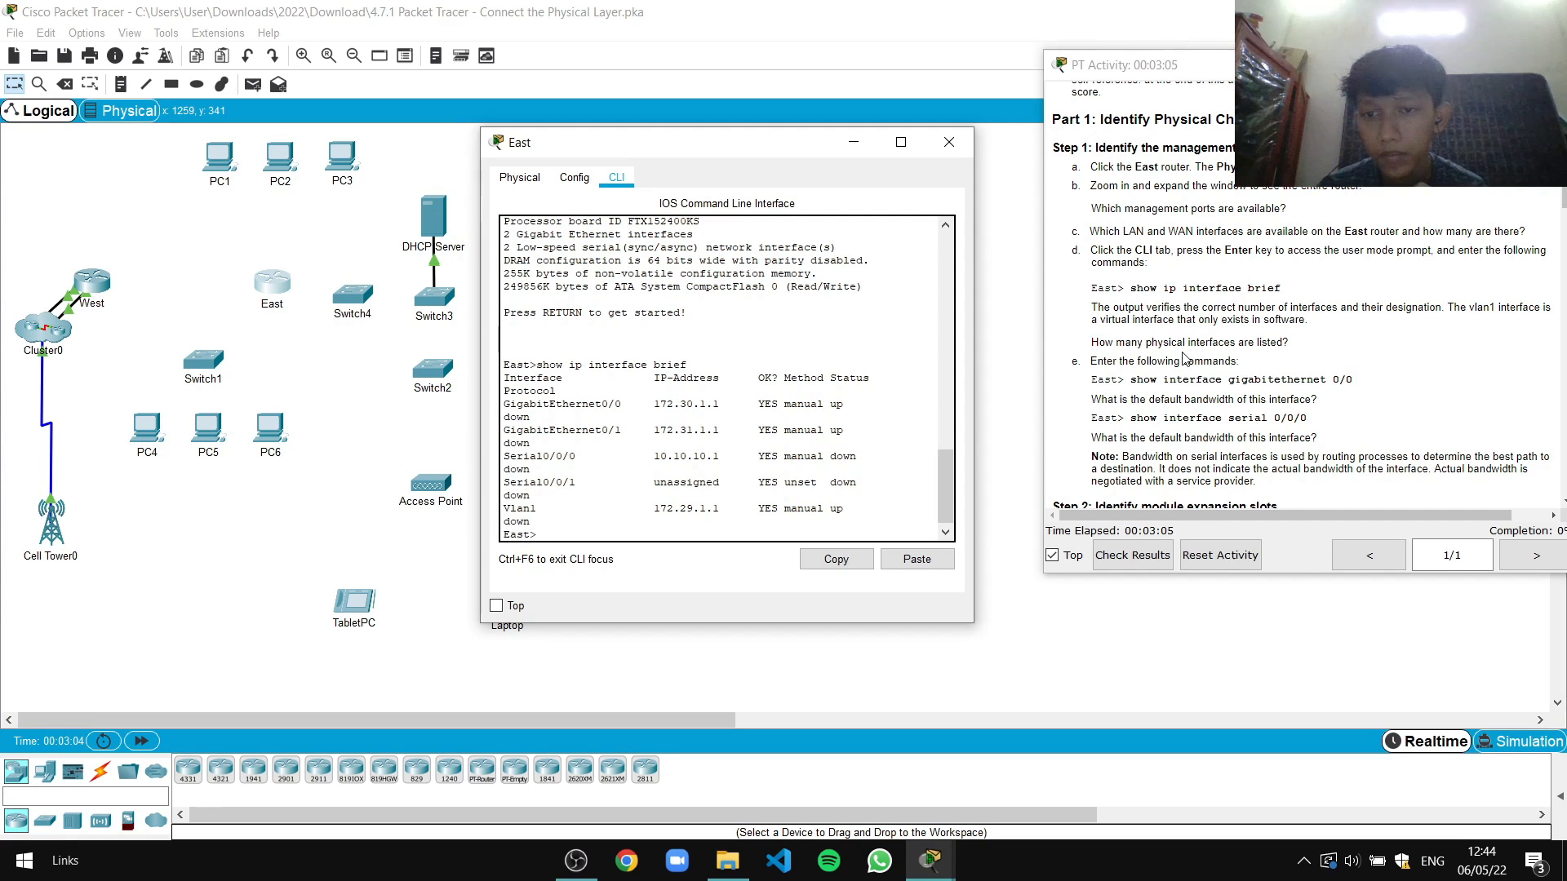
scroll(1195, 359, "down", 2)
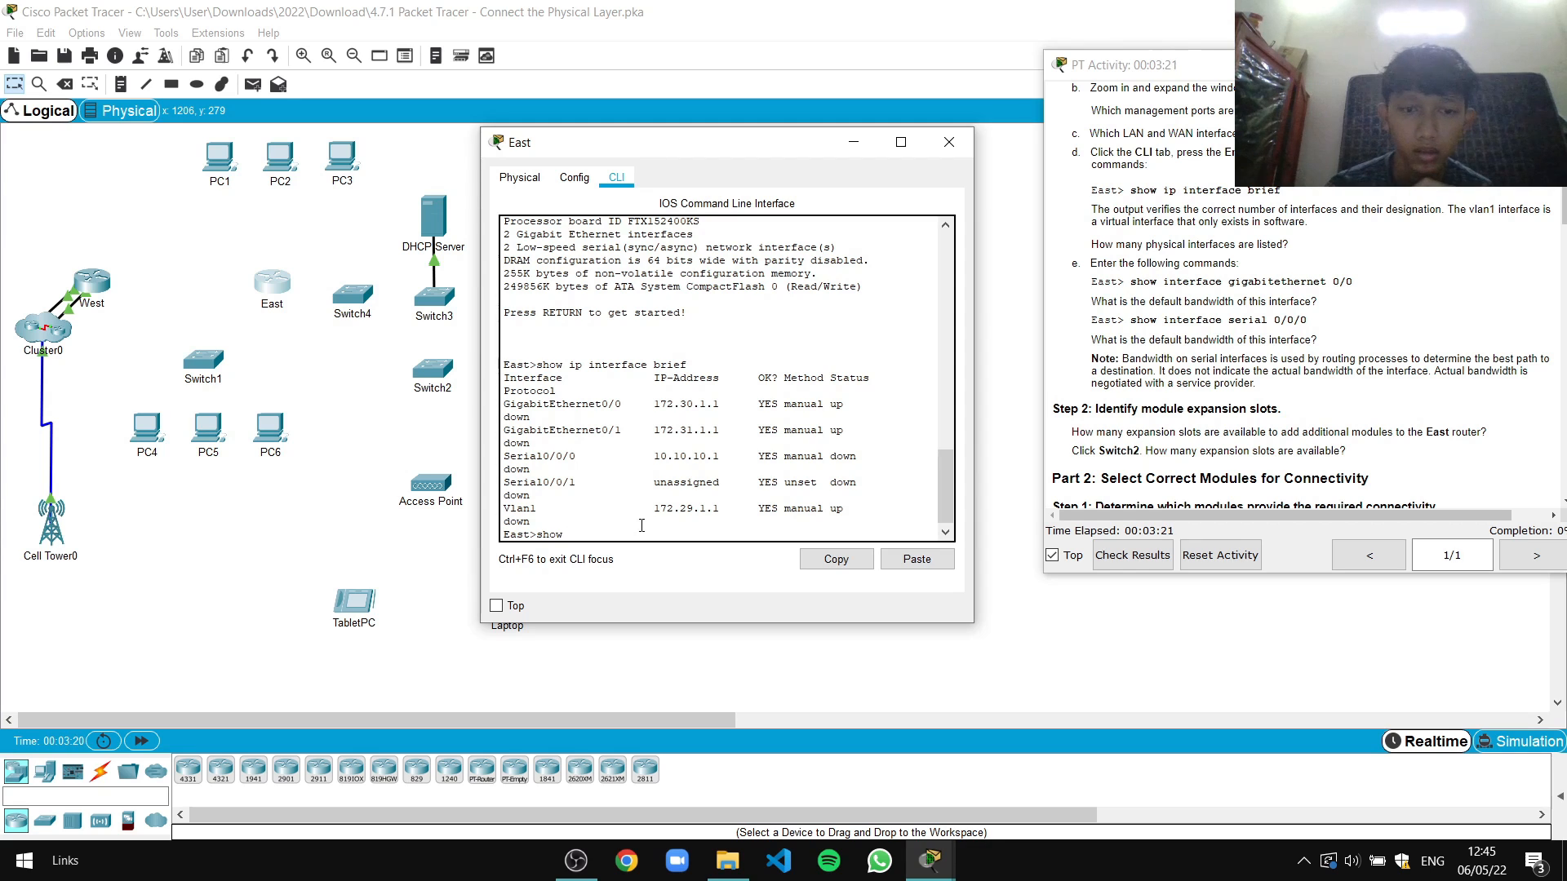
type("interface")
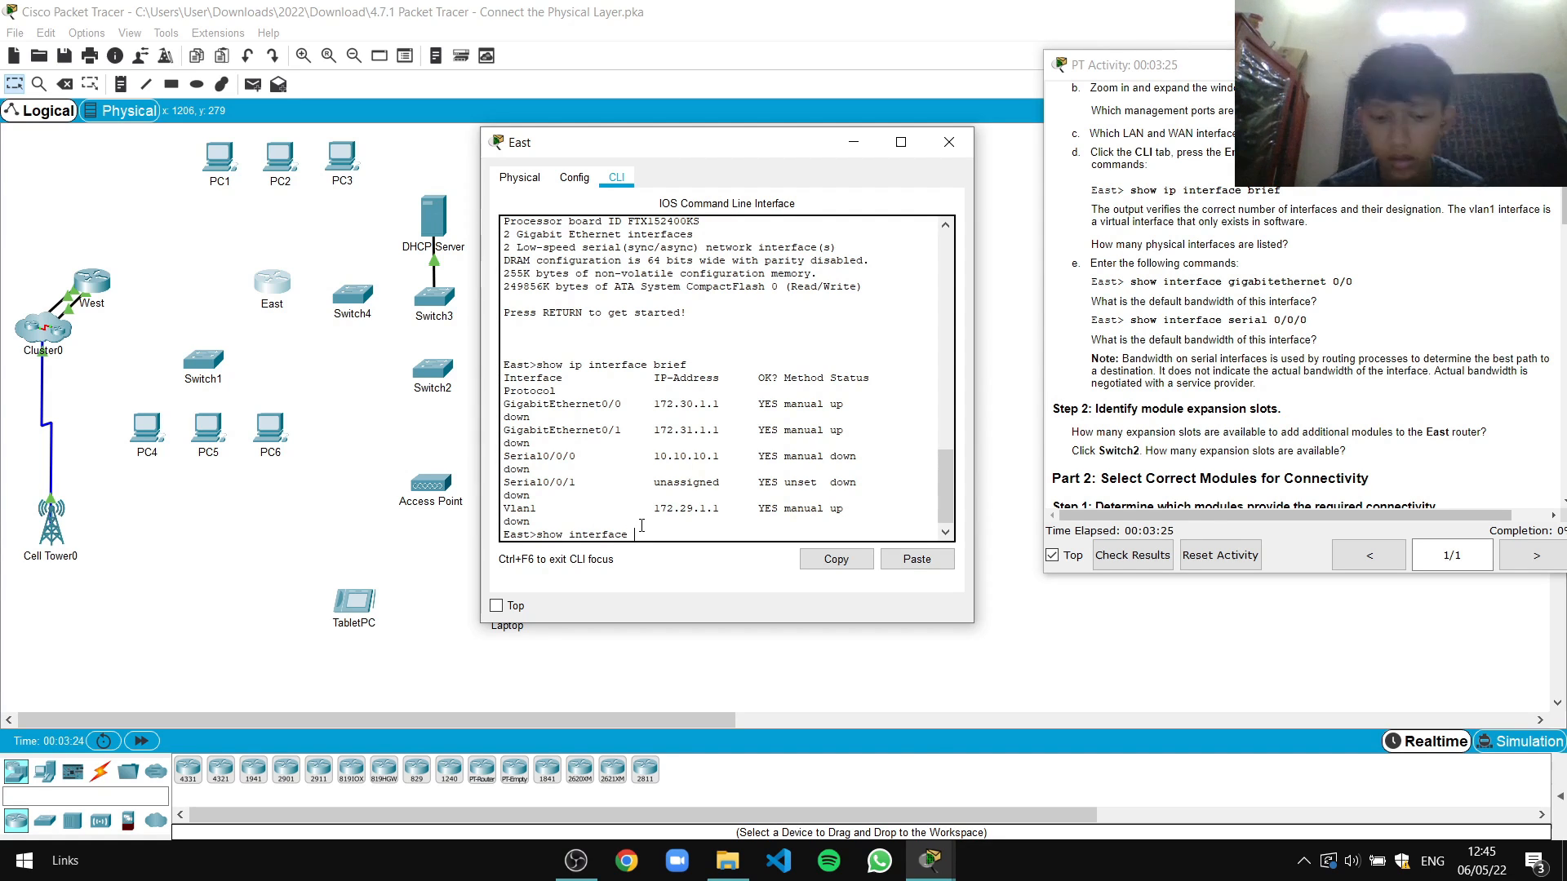
type(" gigabi")
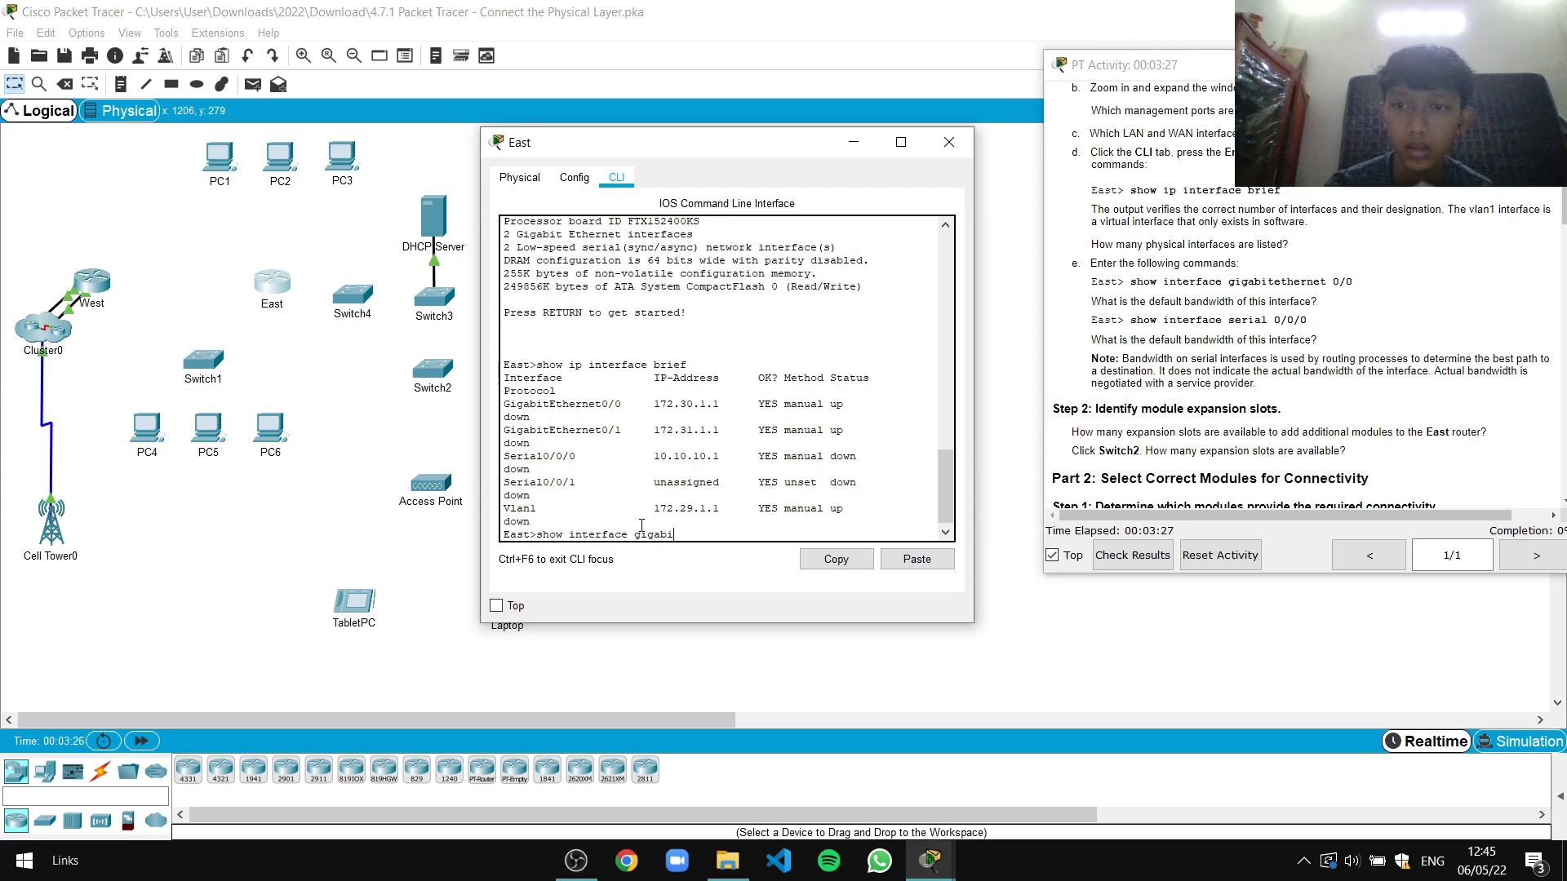
type("tethernet")
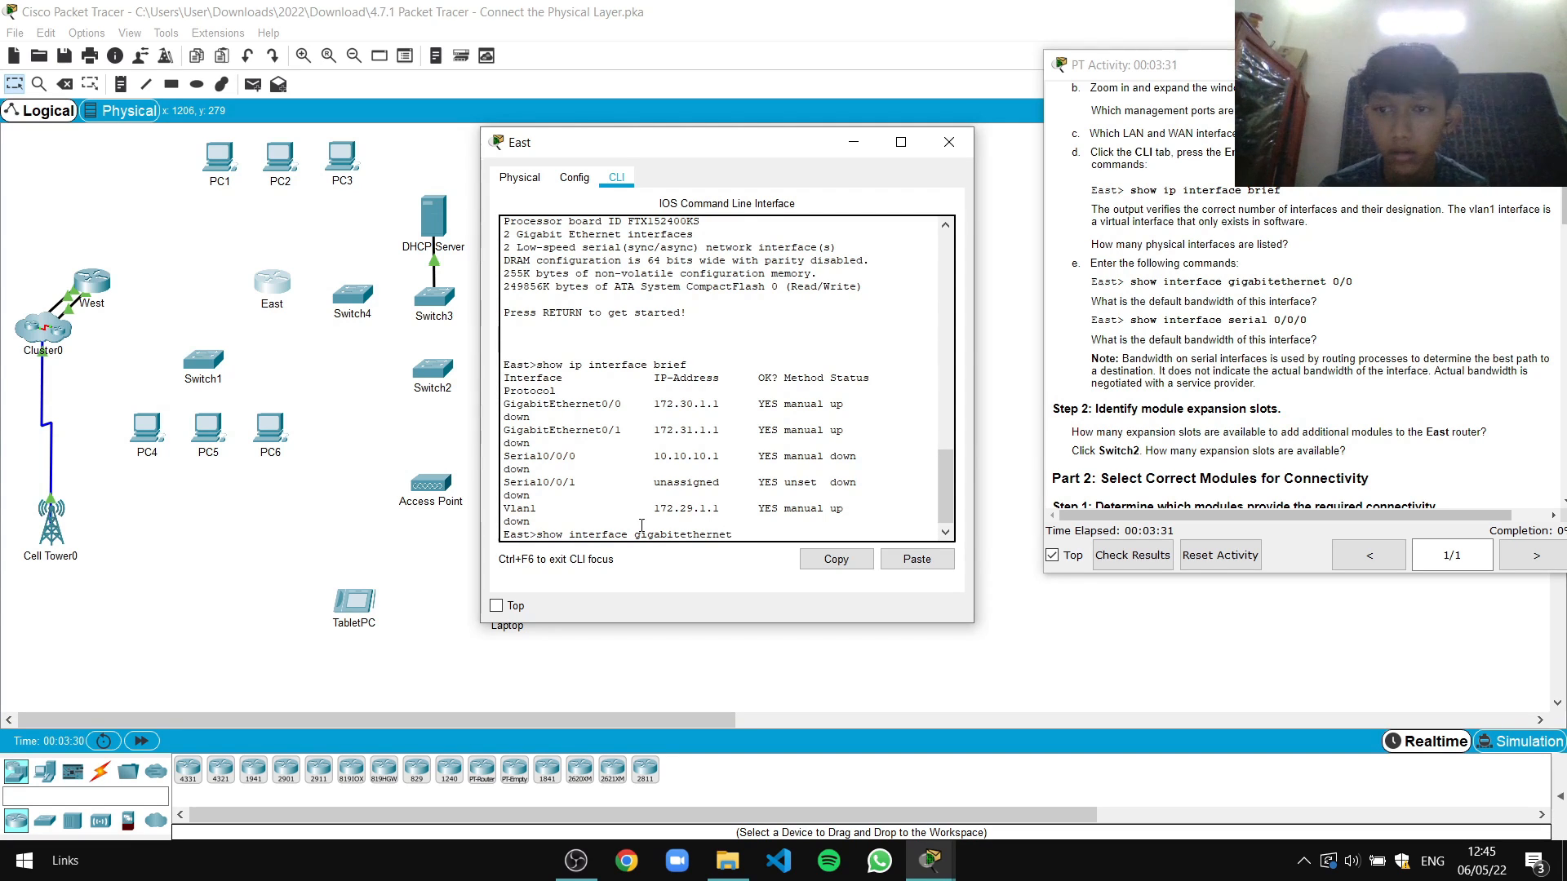
type(" 0/0")
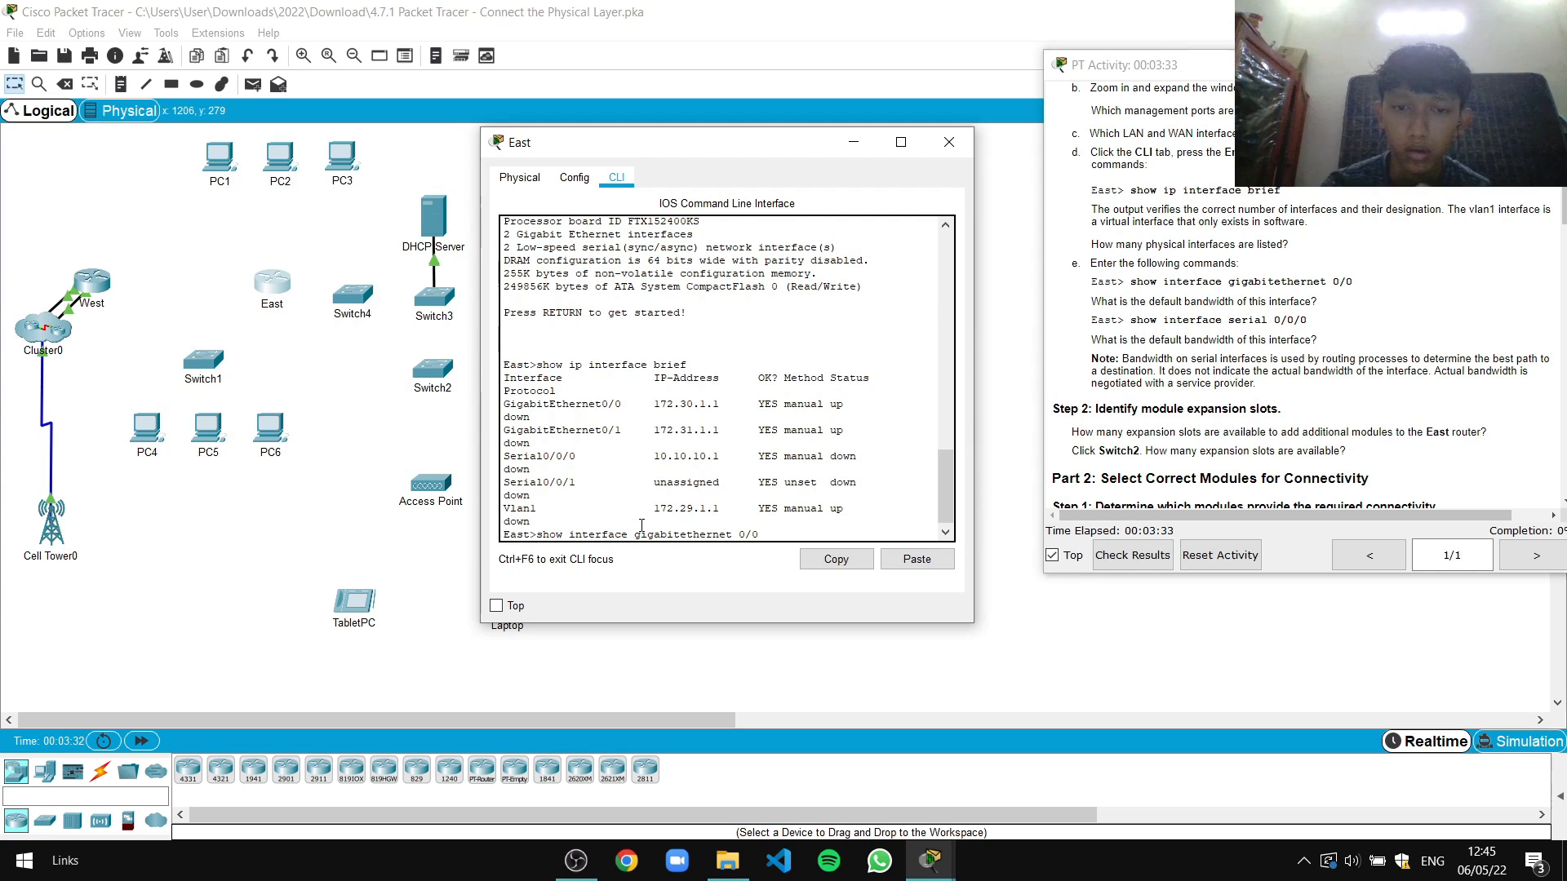
Show East's GigabitEthernet0/0 details and find its default bandwidth
key("Return")
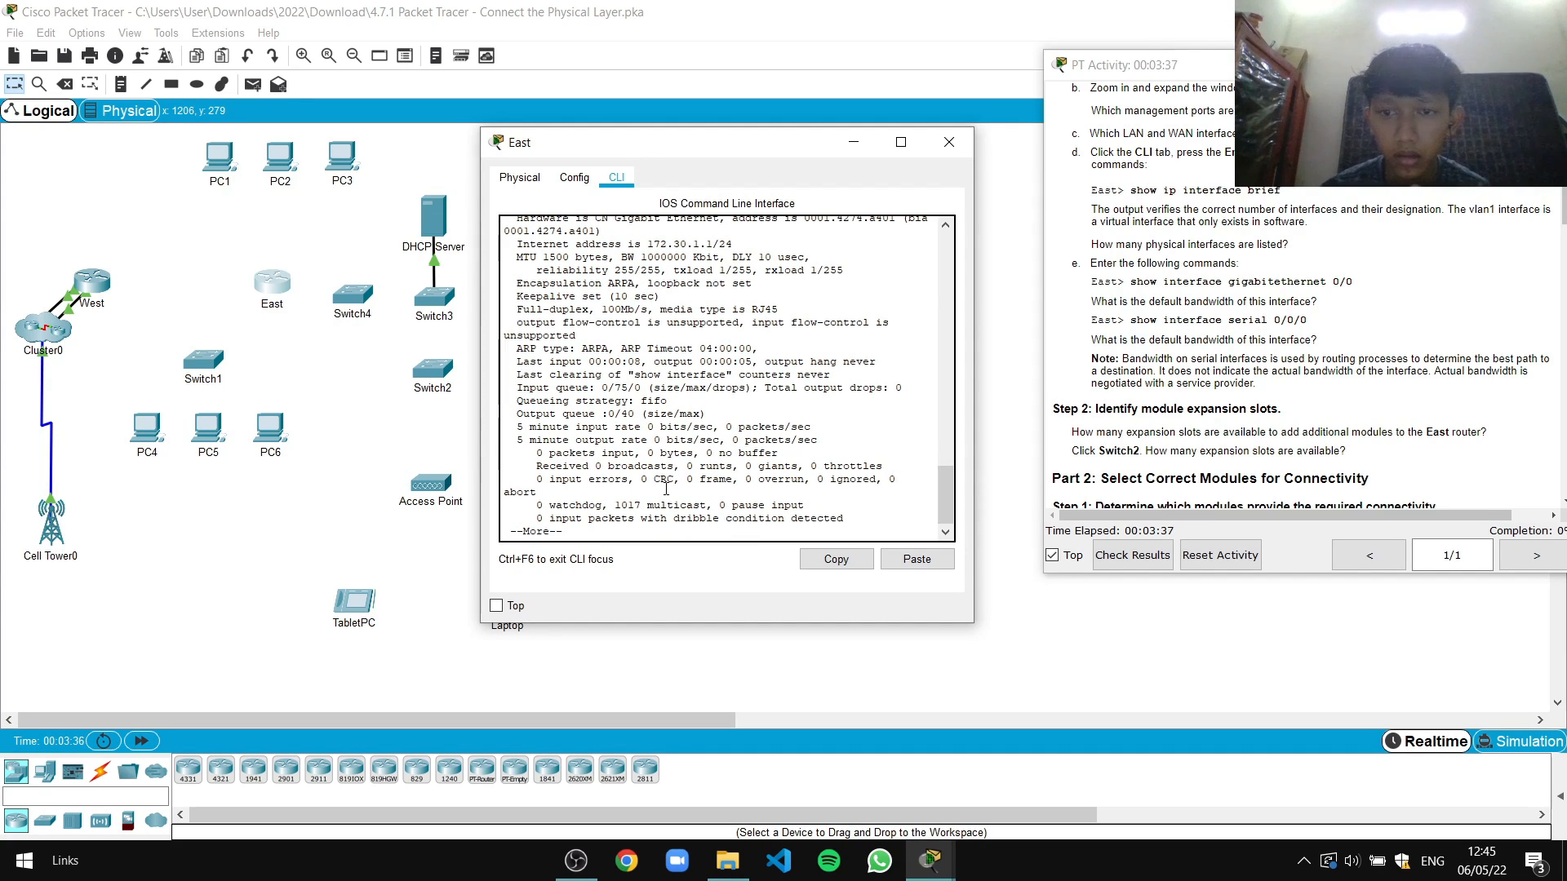
key("Return")
key("Return")
key("Return")
key("Return")
key("Return")
key("Return")
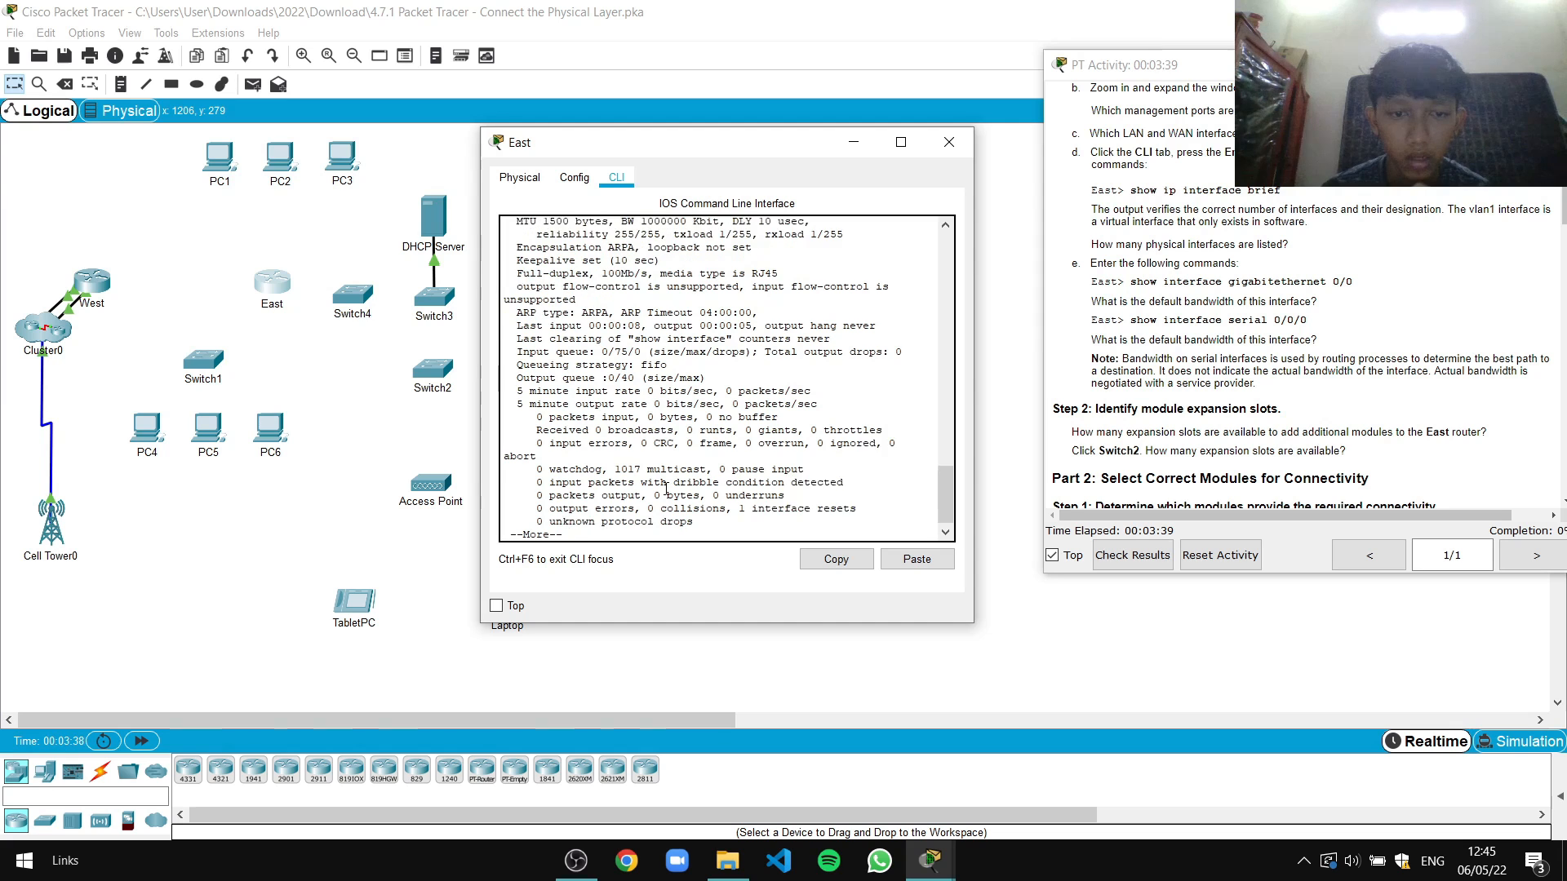
key("Return")
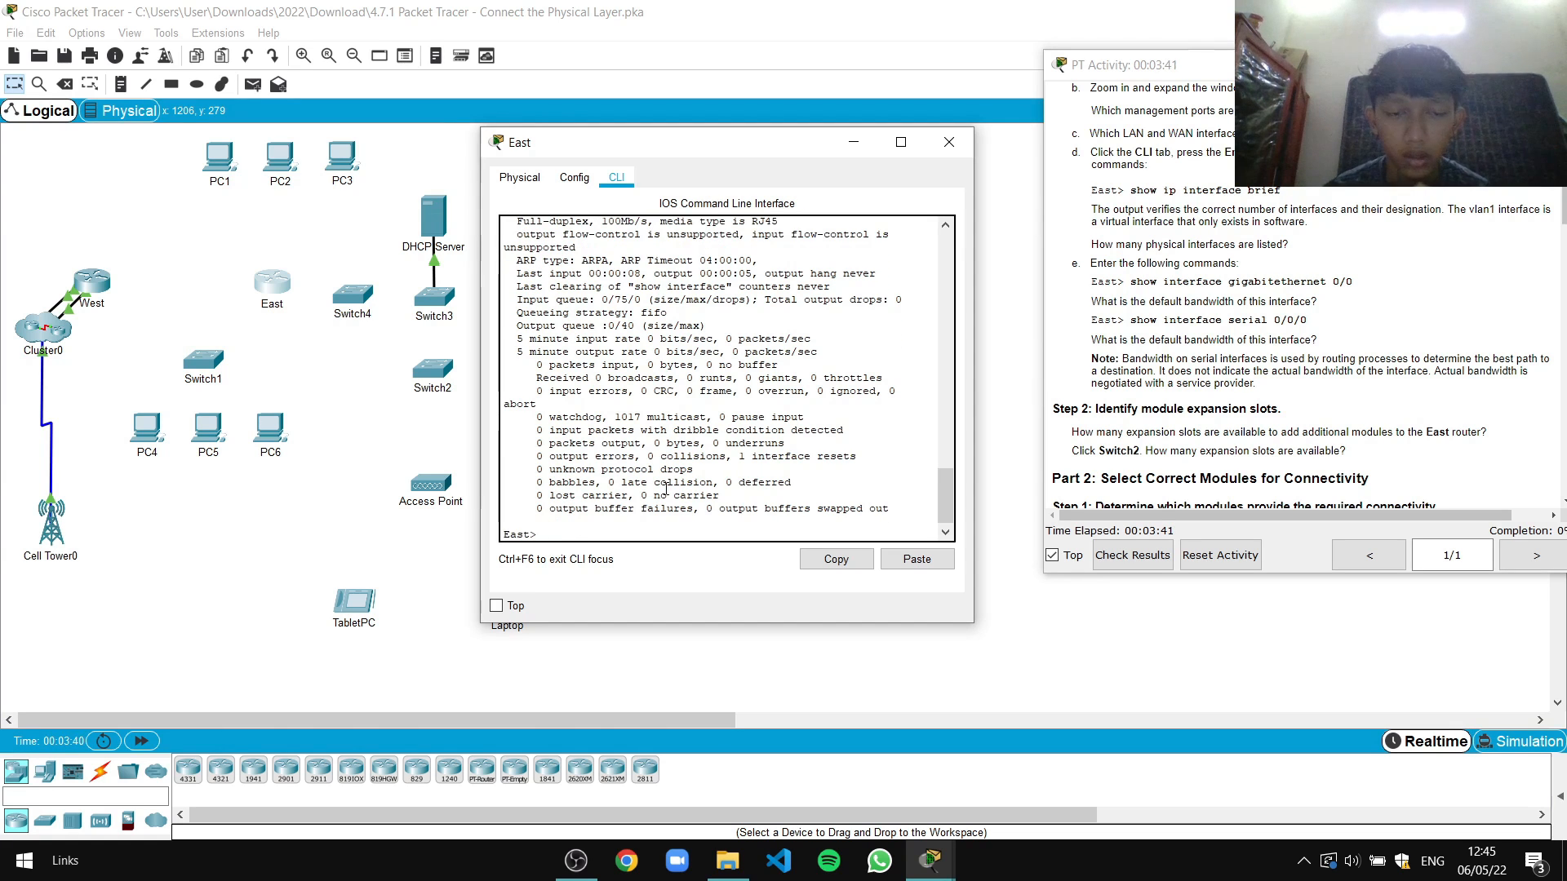
scroll(651, 435, "up", 6)
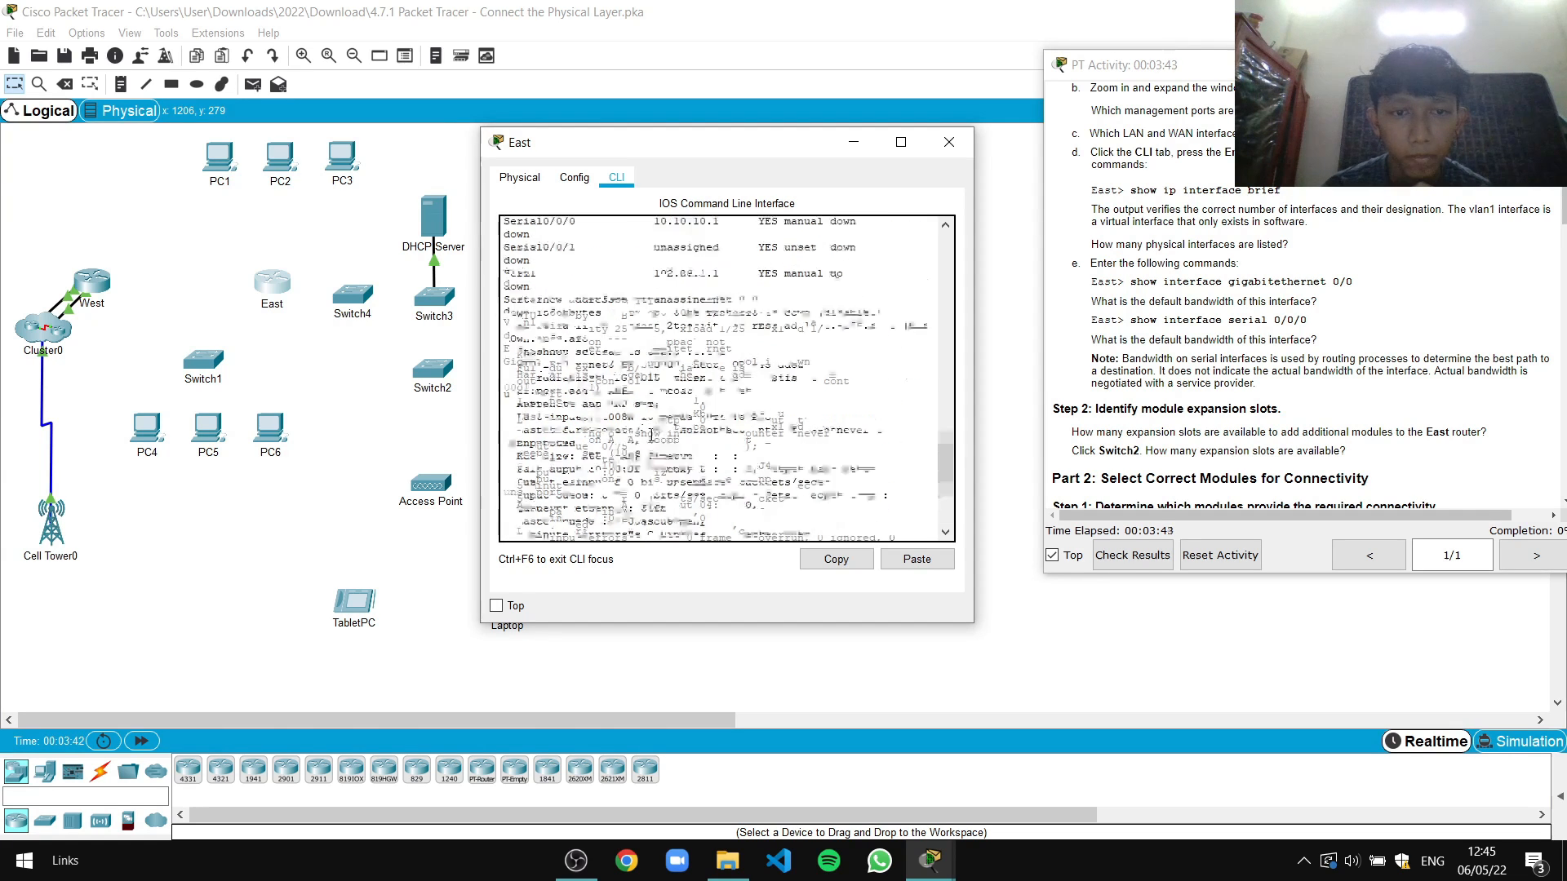
scroll(646, 394, "down", 2)
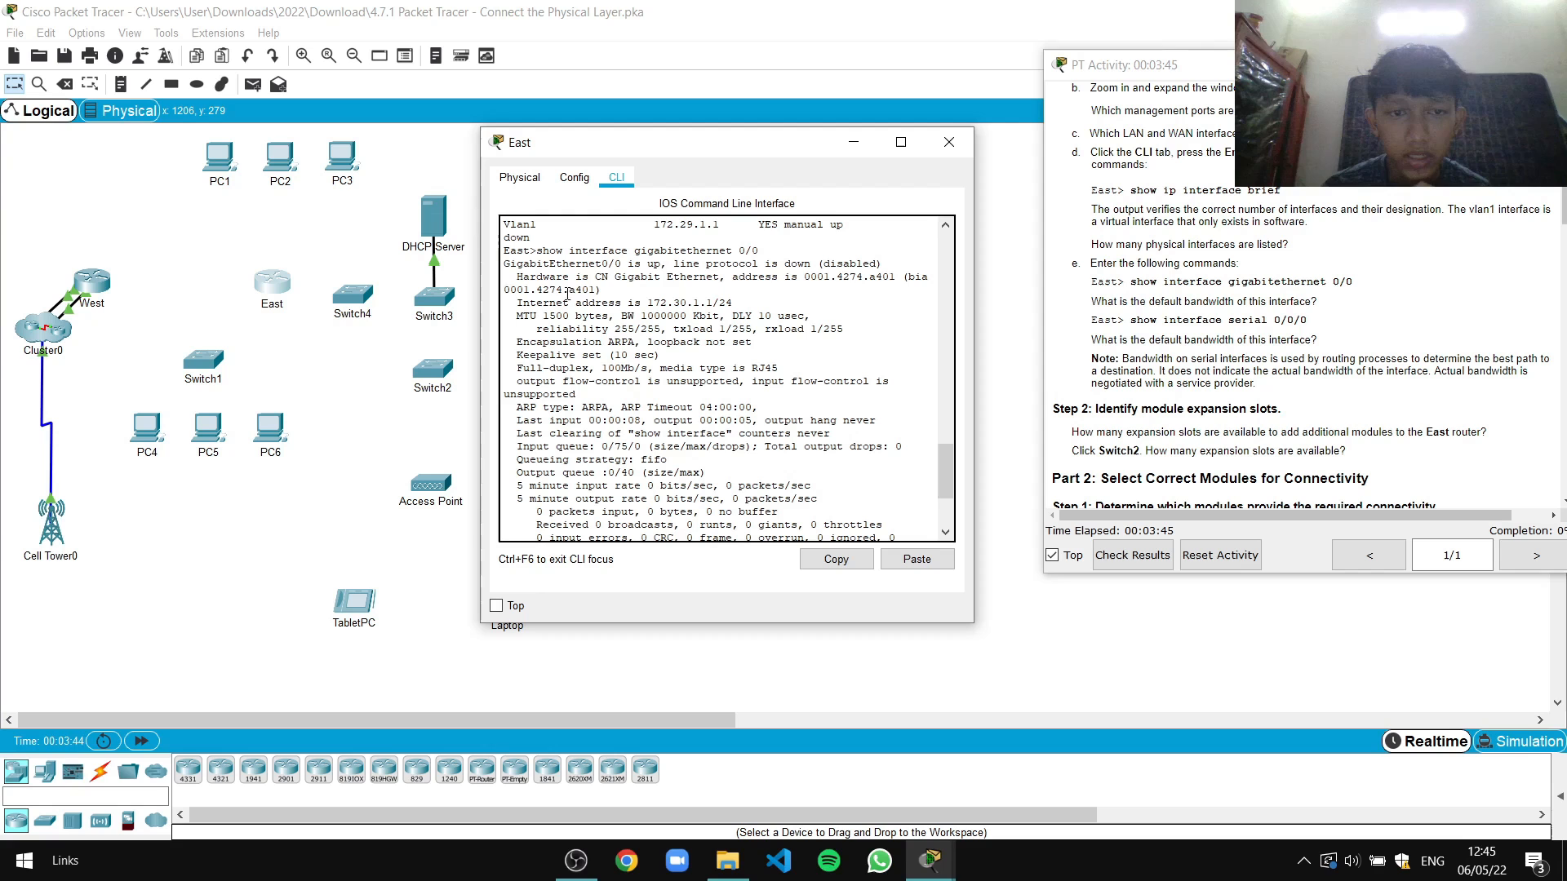
scroll(783, 383, "down", 4)
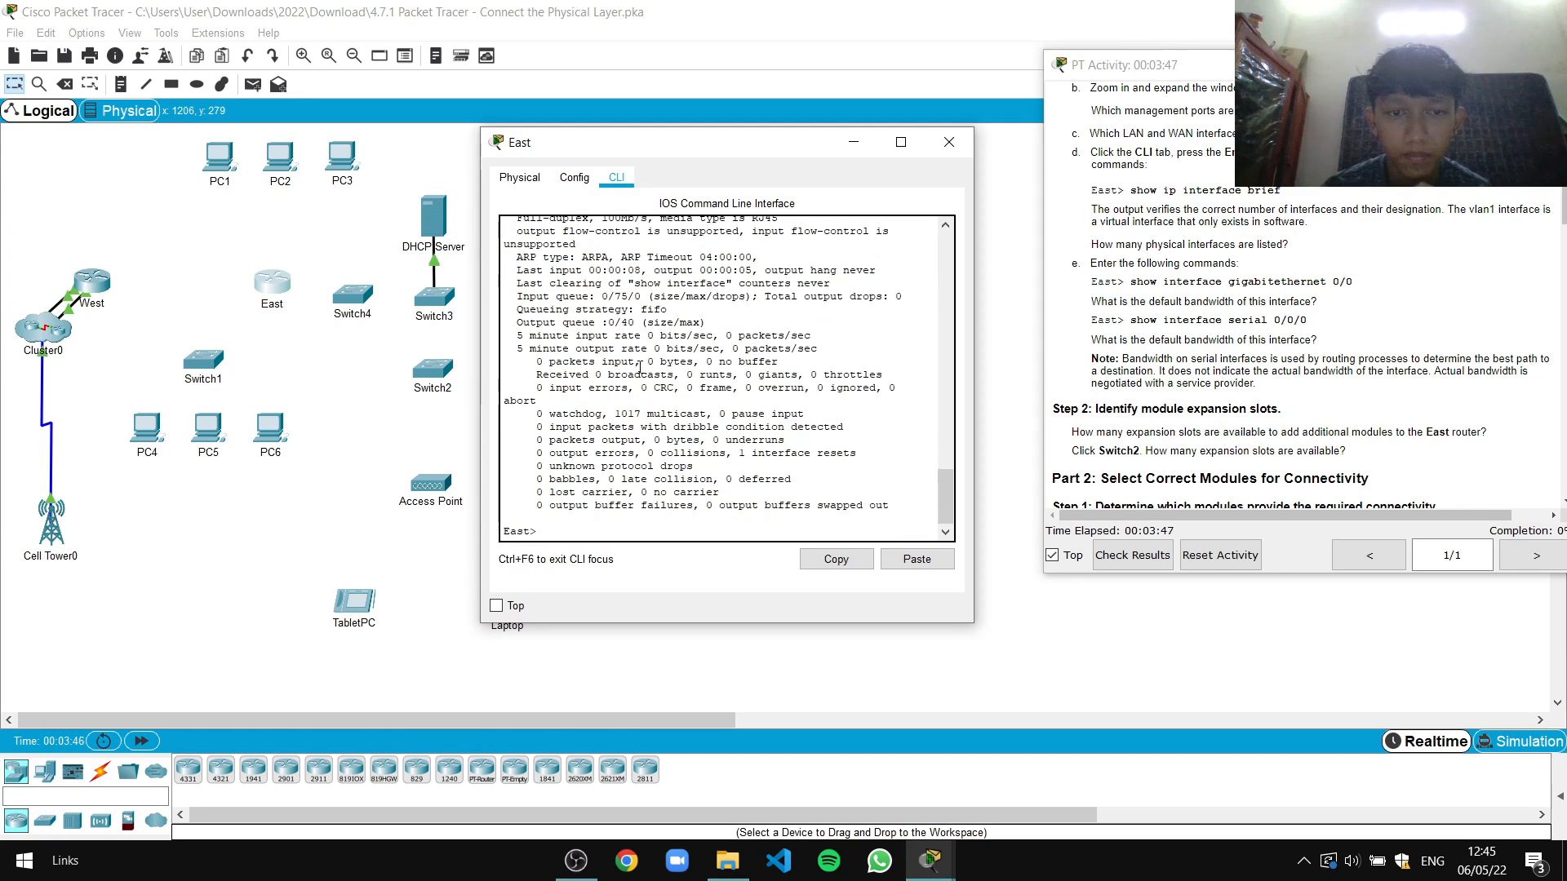
scroll(1233, 335, "down", 1)
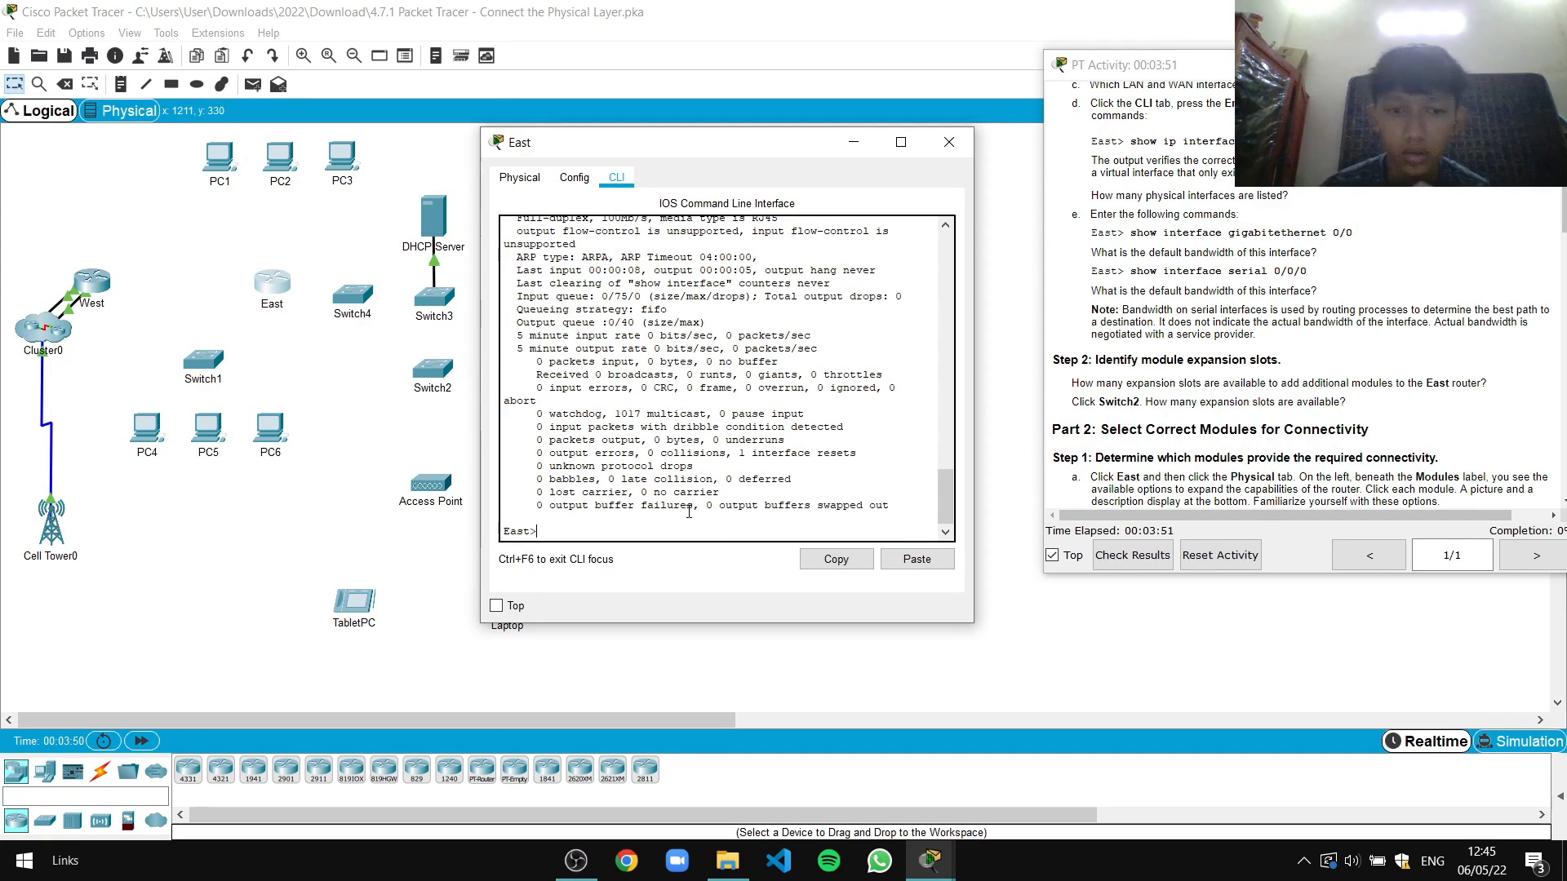
Show Serial0/0/0 details, revealing 10.10.10.1/30 and 1544 Kbit bandwidth
type("interfac")
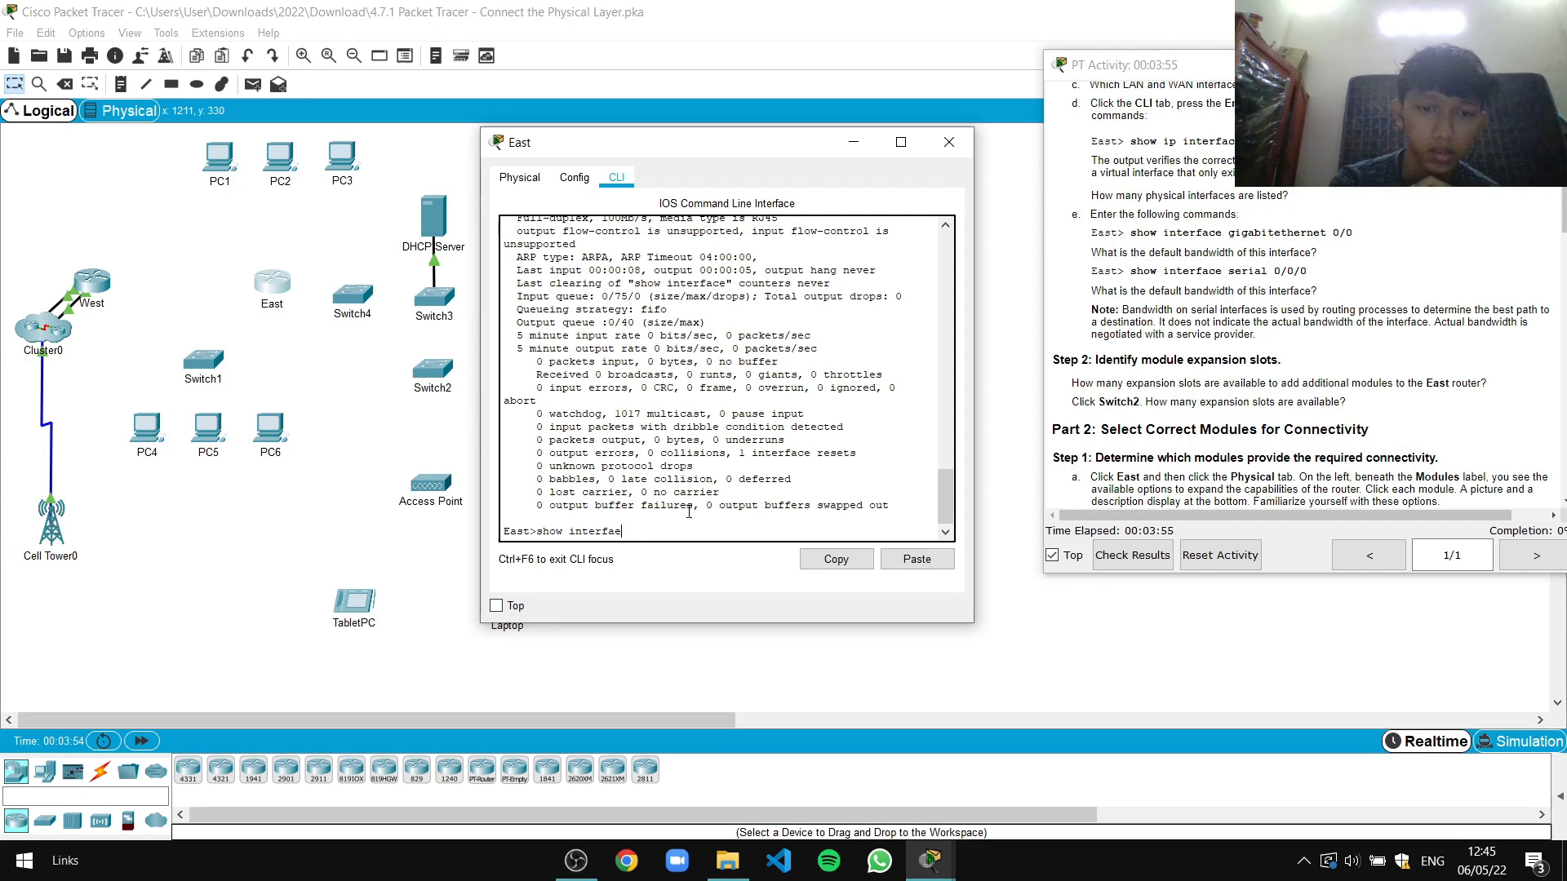
type("e serial")
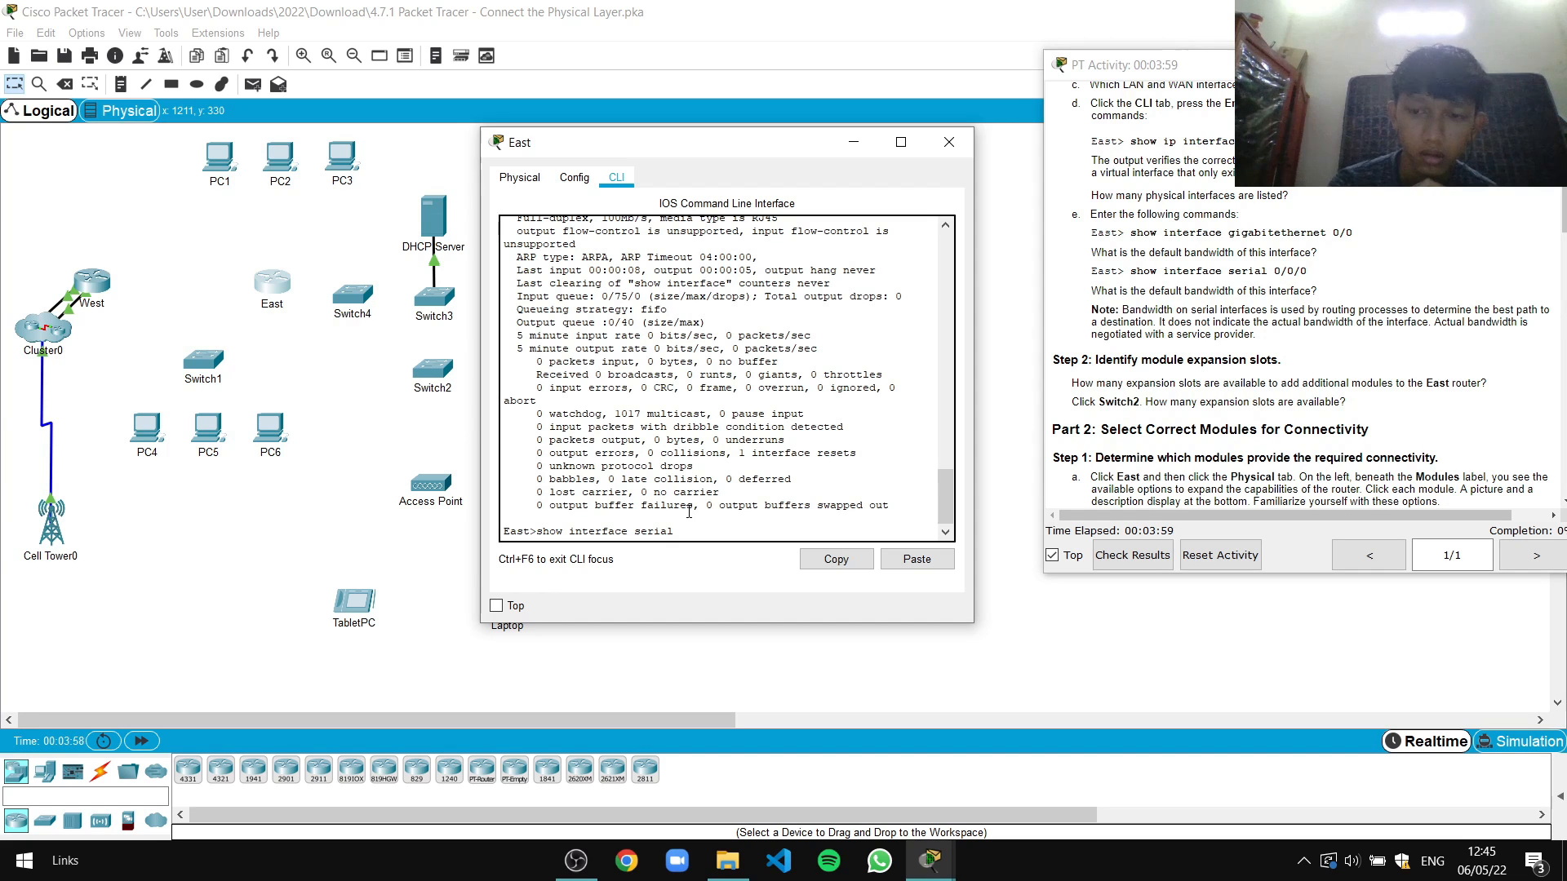
type(" 0/0/0")
key("Return")
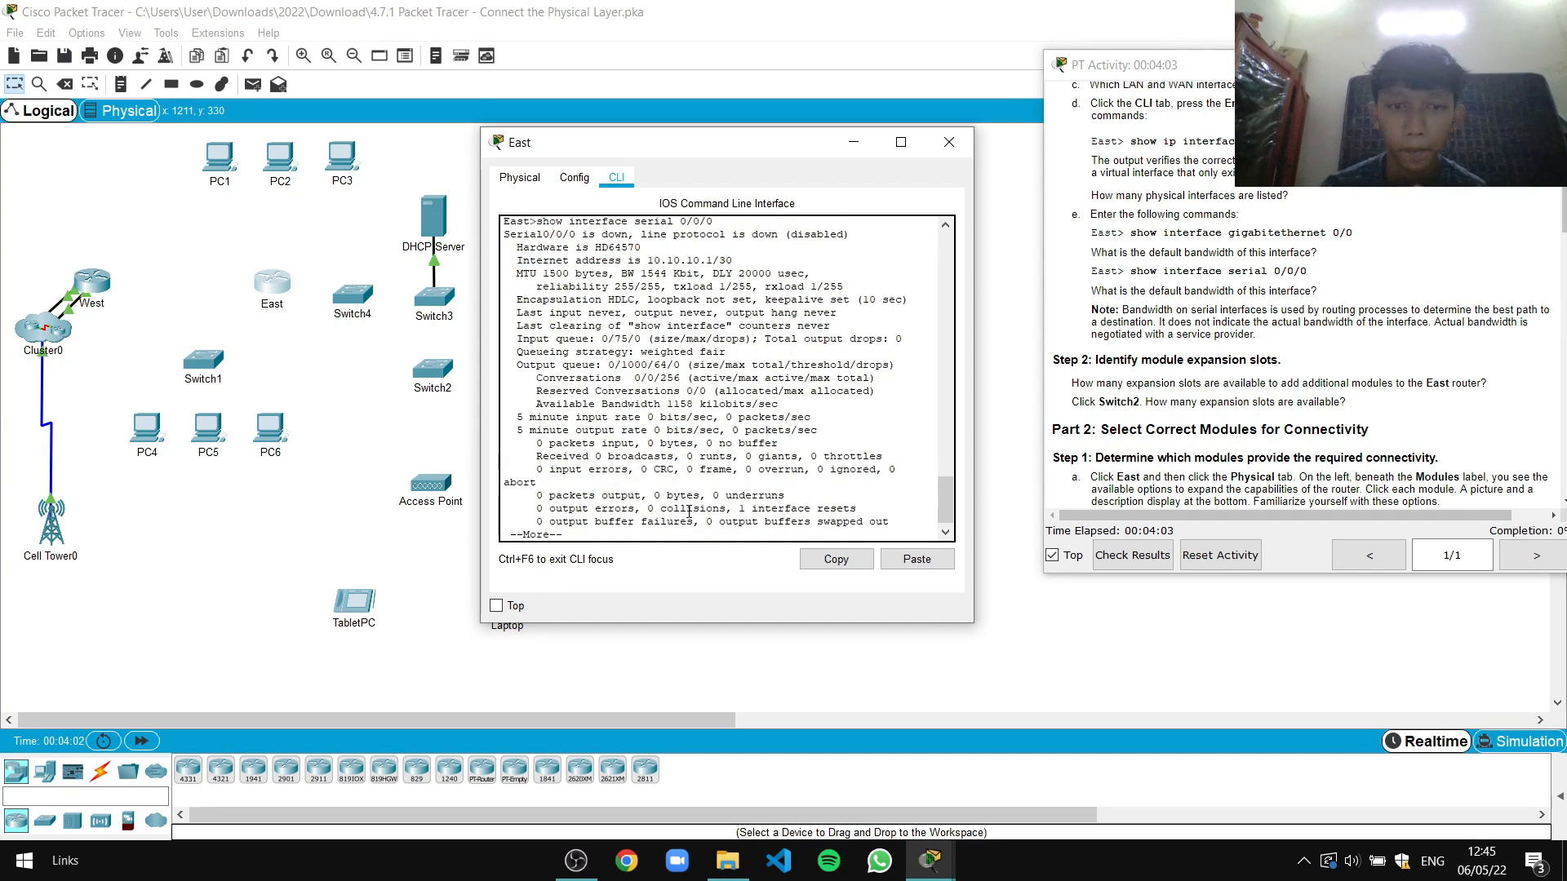
key("space")
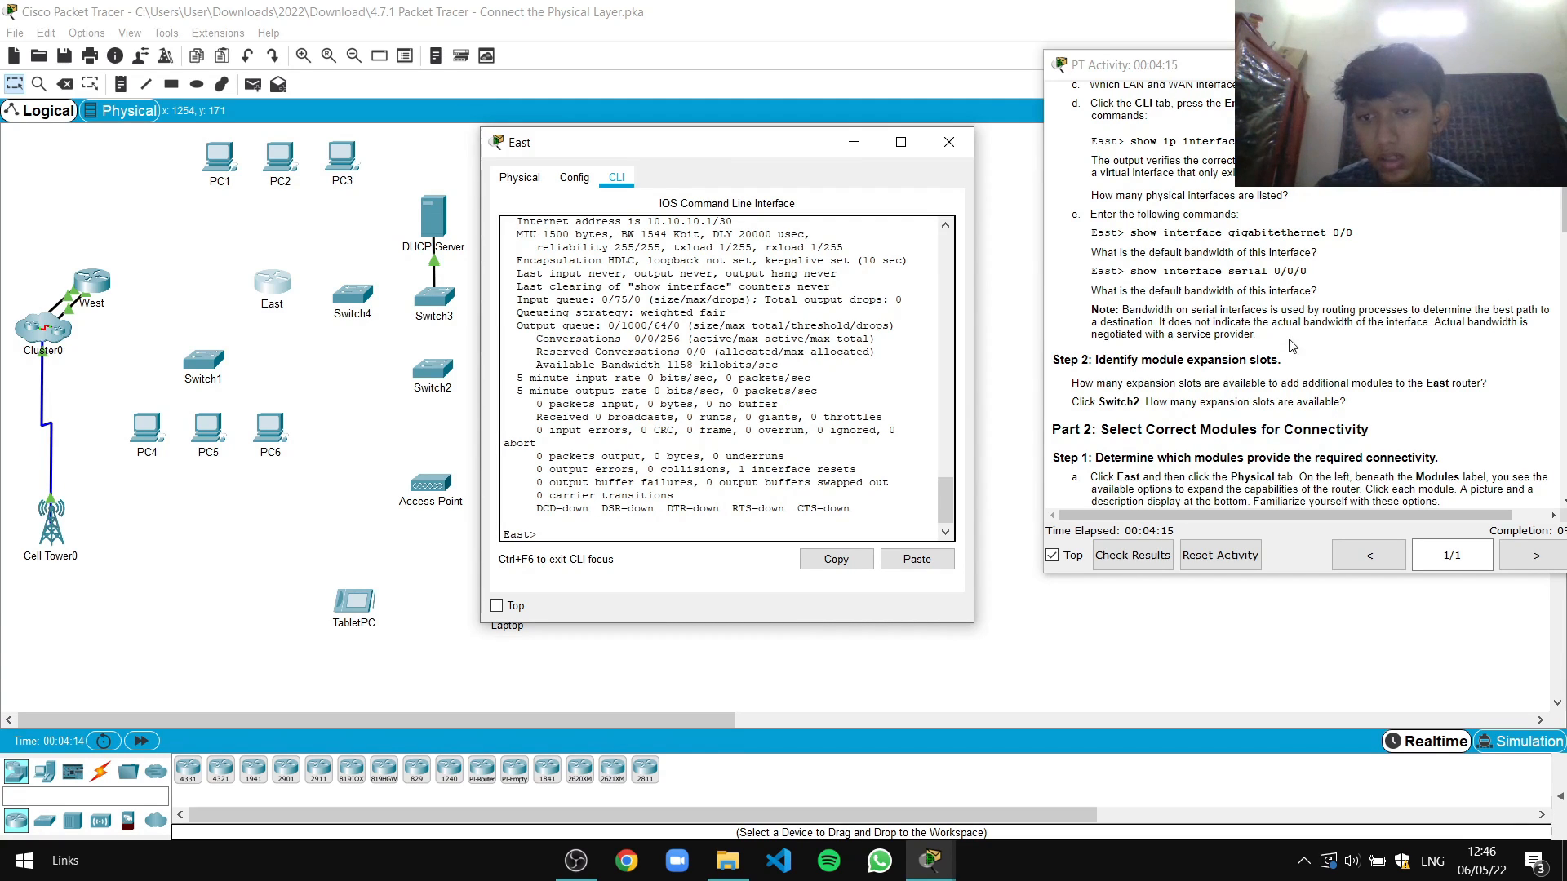
scroll(1235, 356, "down", 3)
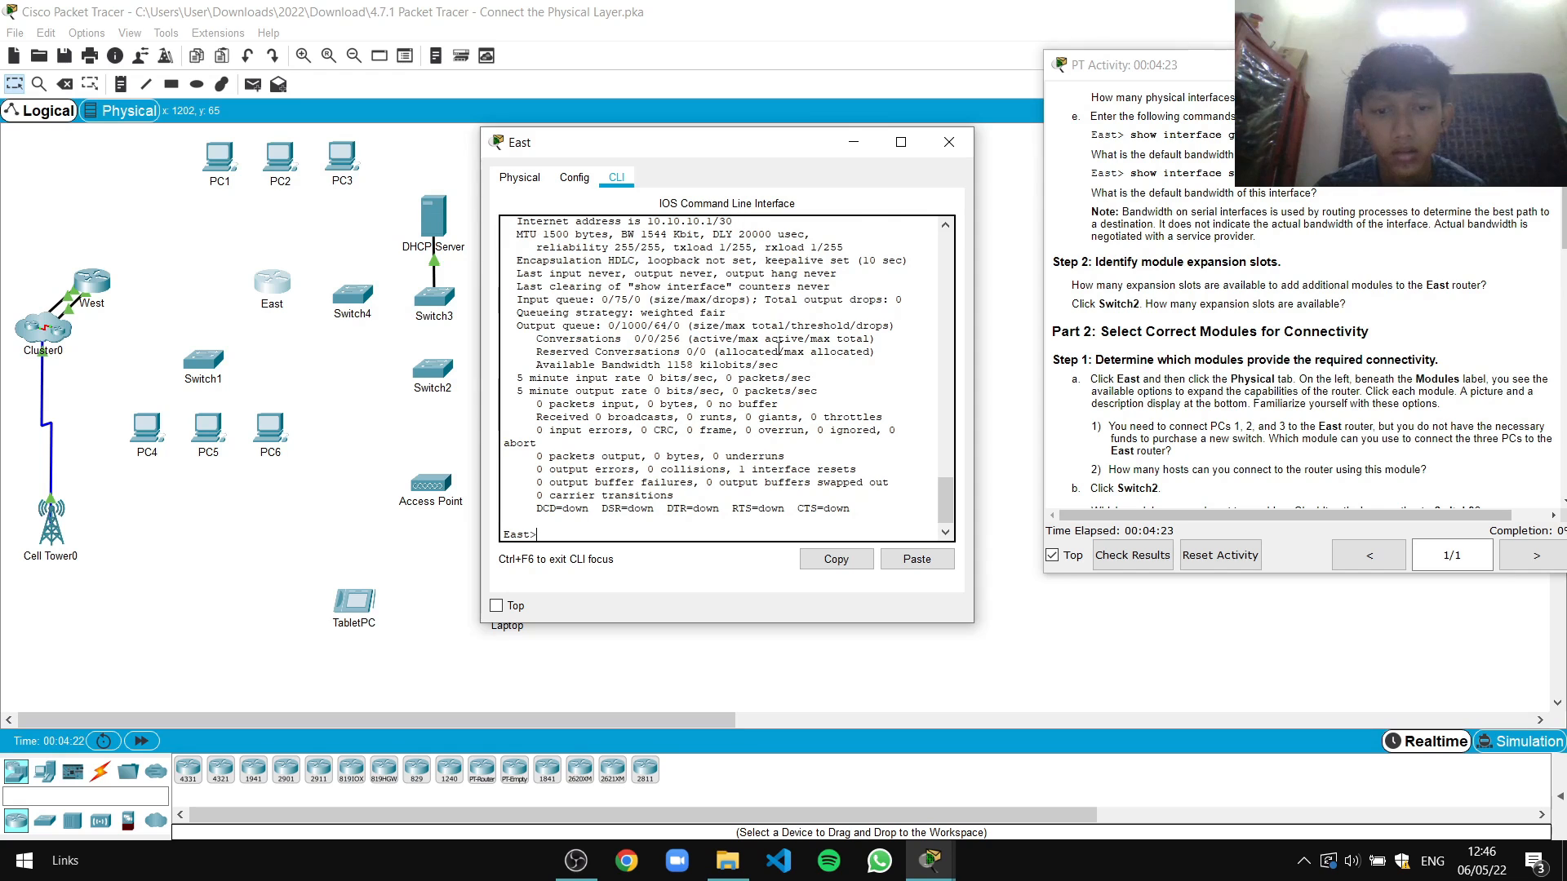
left_click(949, 142)
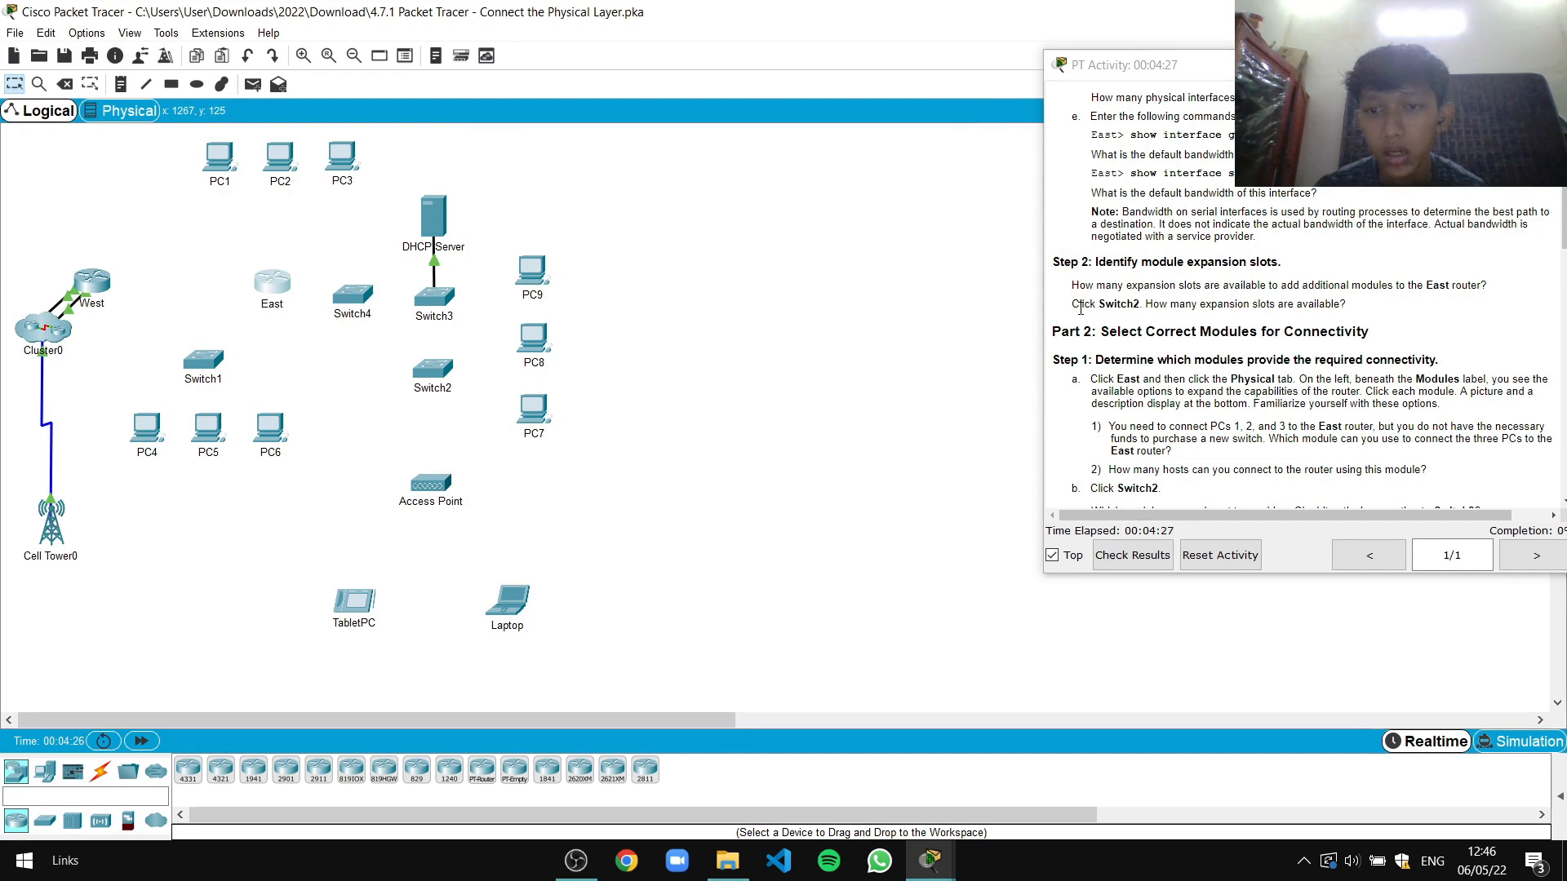
Review Switch2's Physical view to count its expansion slots, then close it
left_click(447, 374)
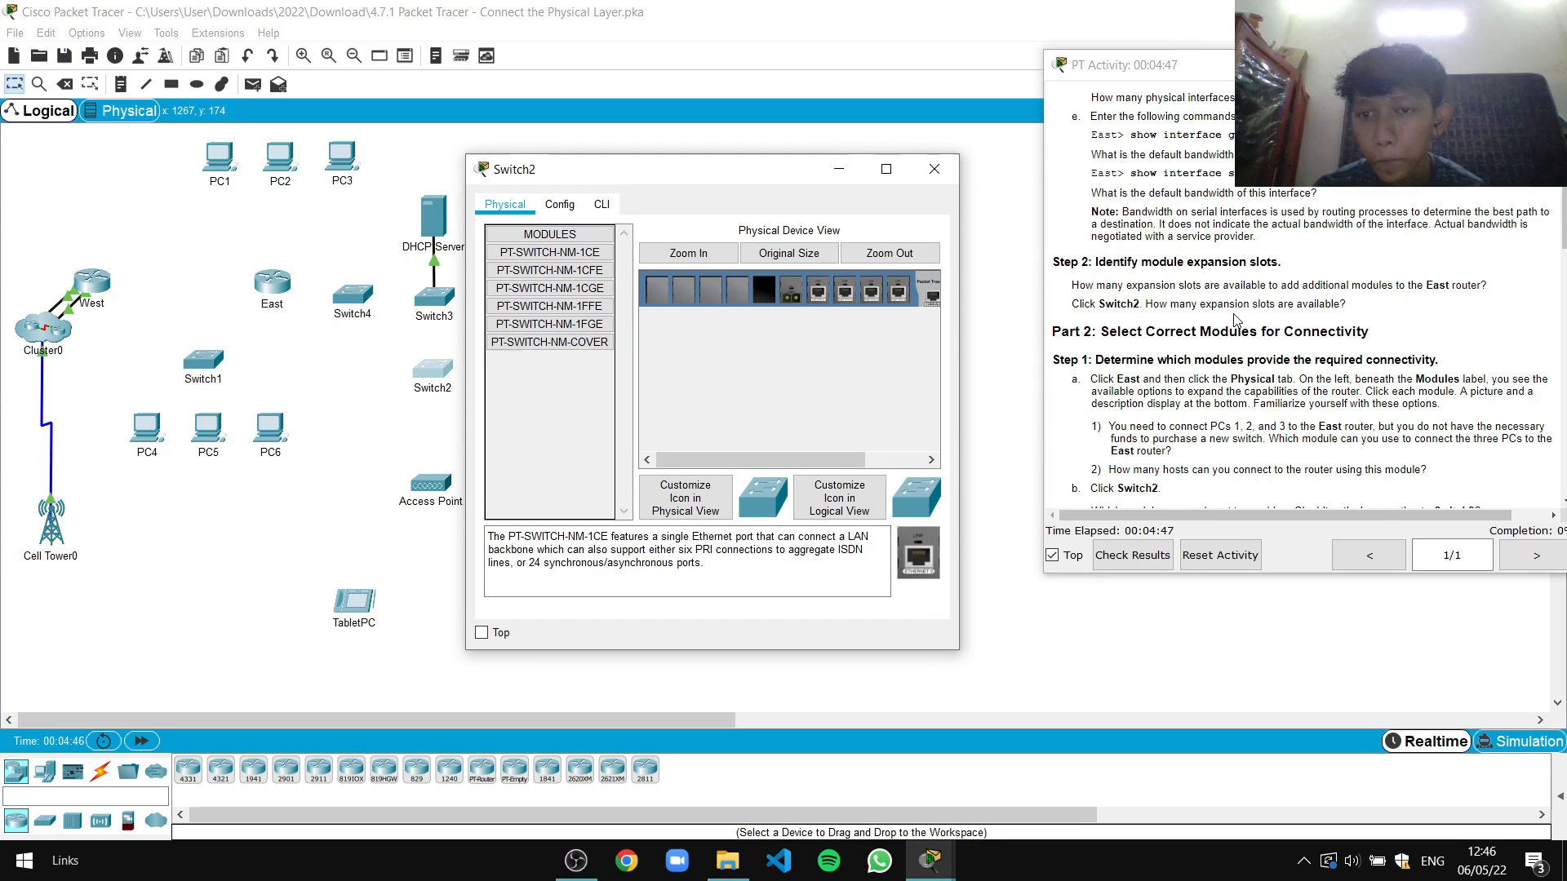
scroll(1235, 318, "down", 2)
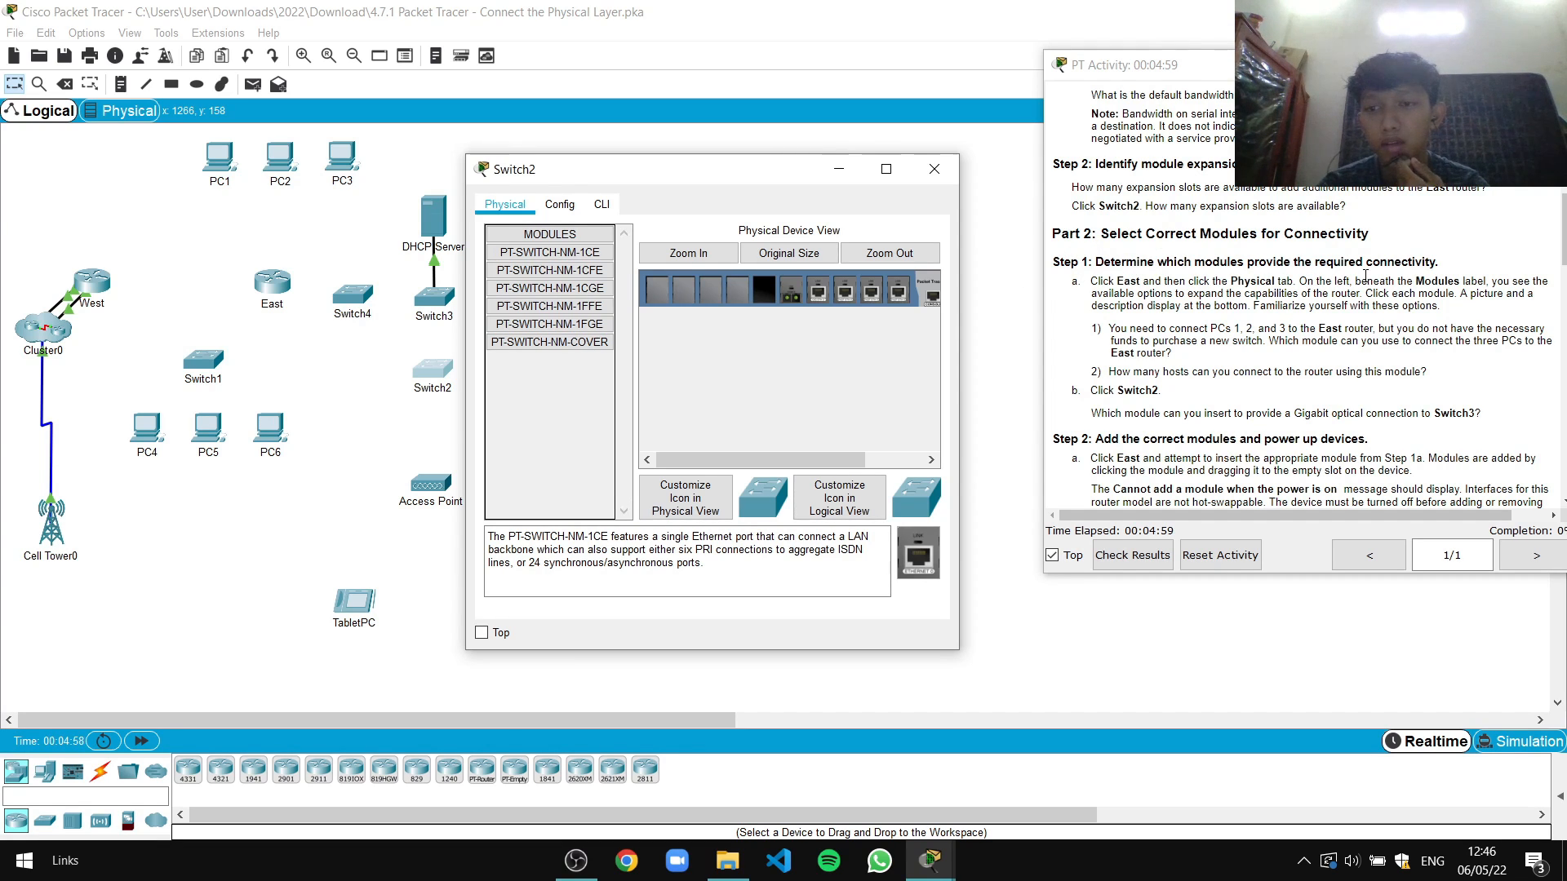
left_click(934, 169)
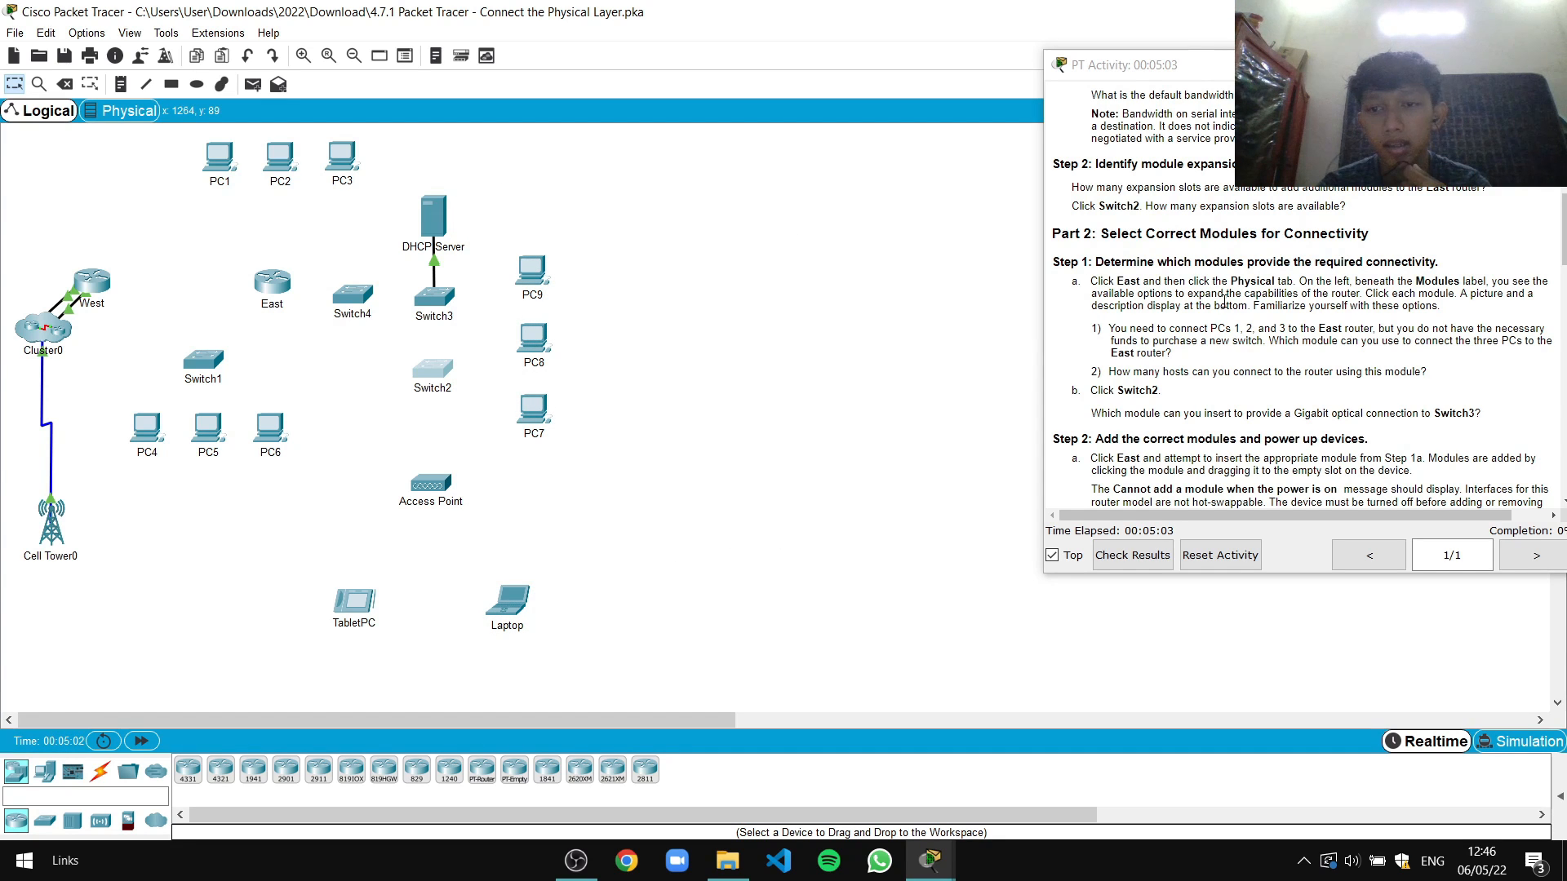
left_click(276, 295)
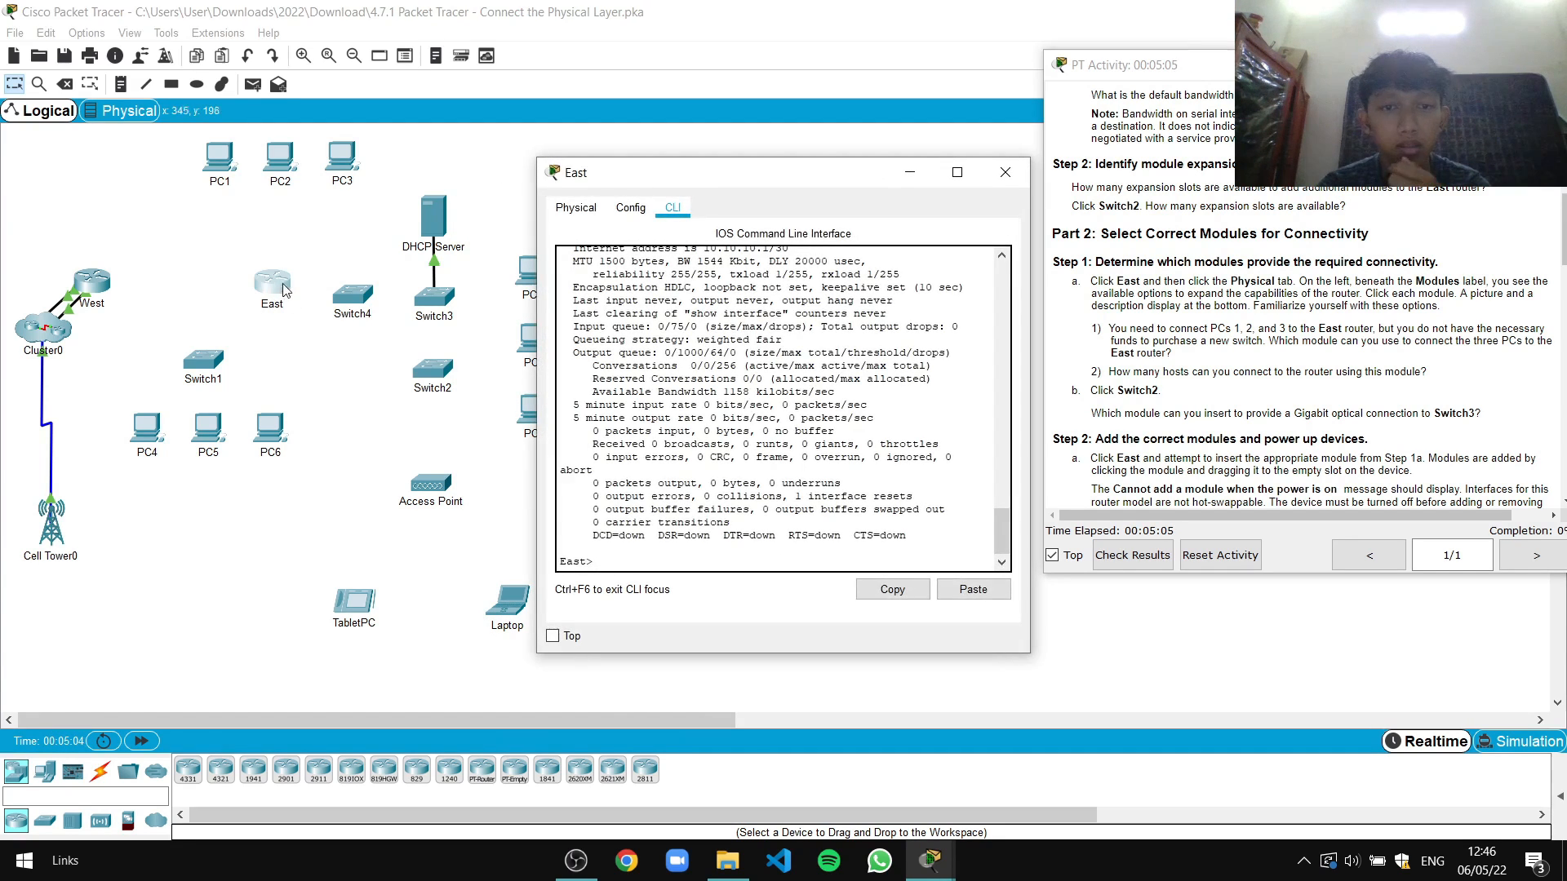
left_click(576, 207)
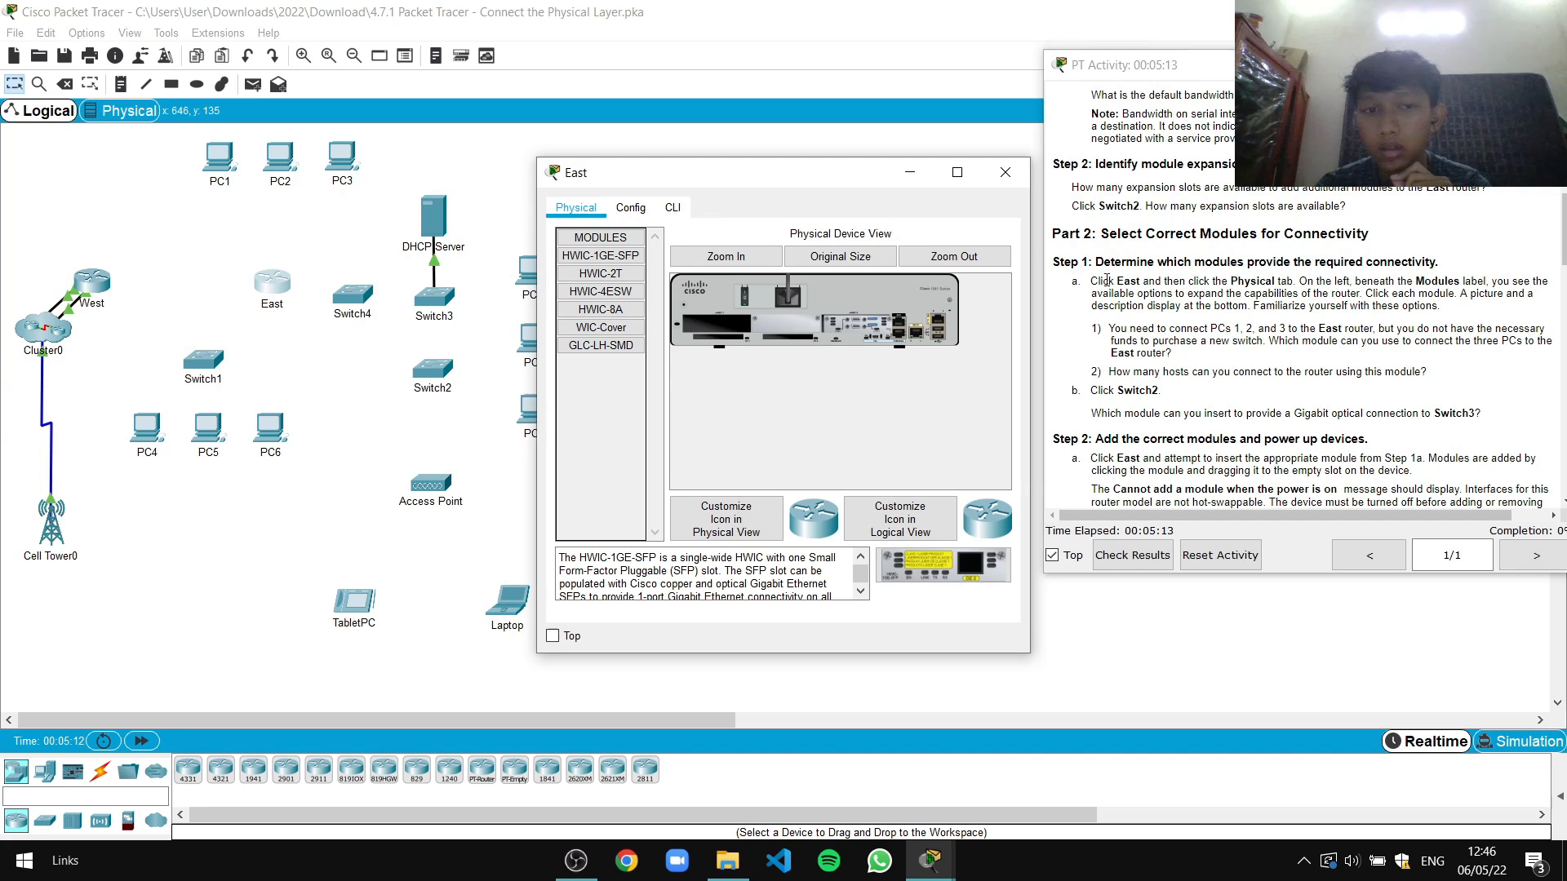
left_click(618, 275)
left_click(618, 259)
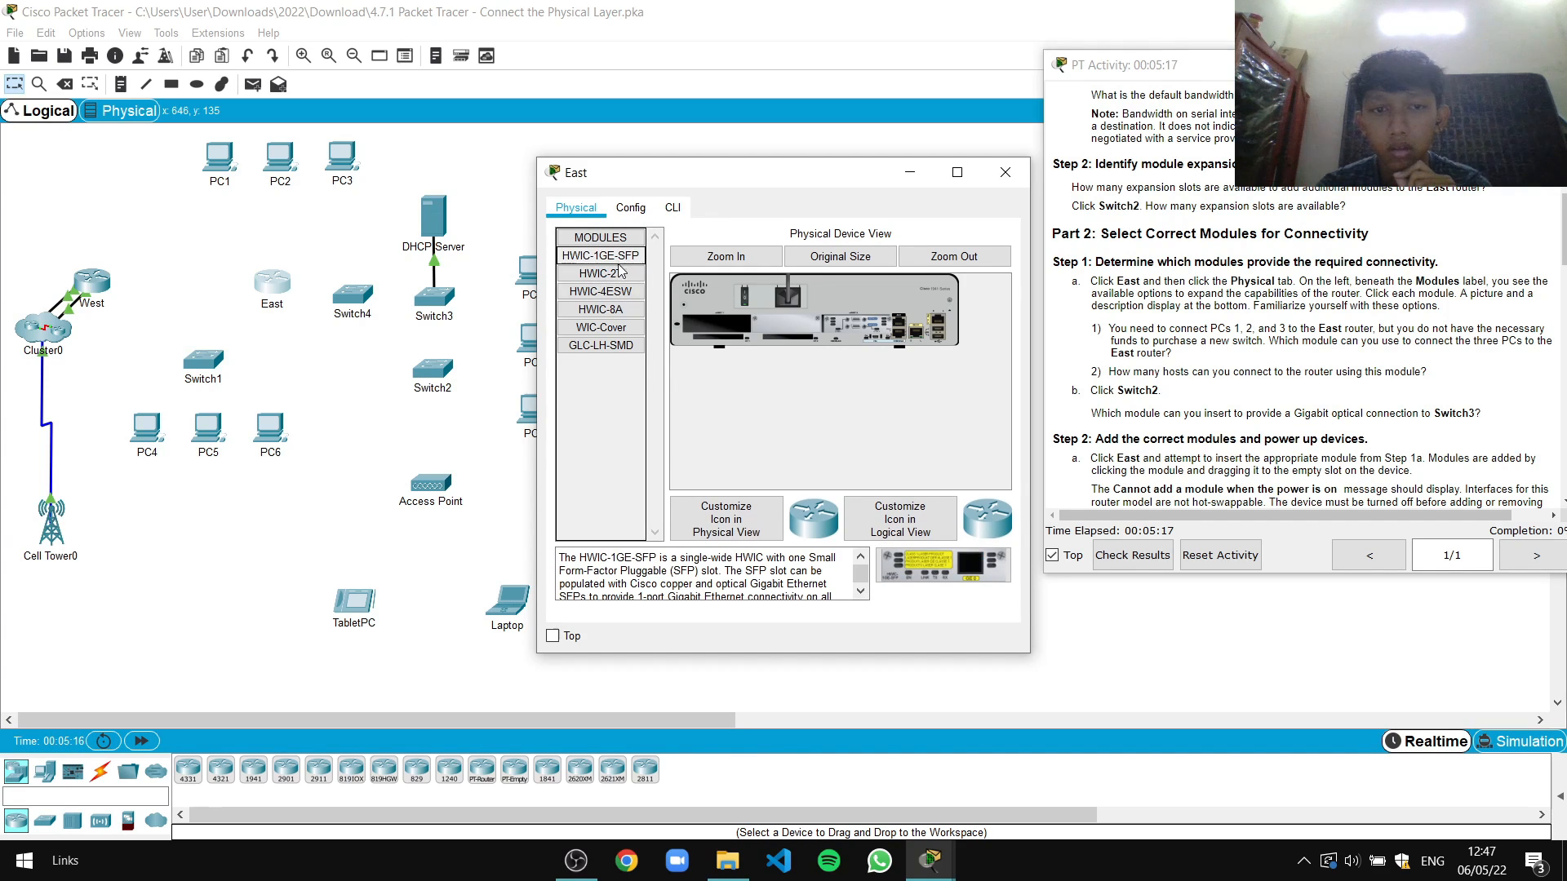
left_click(619, 275)
left_click(619, 292)
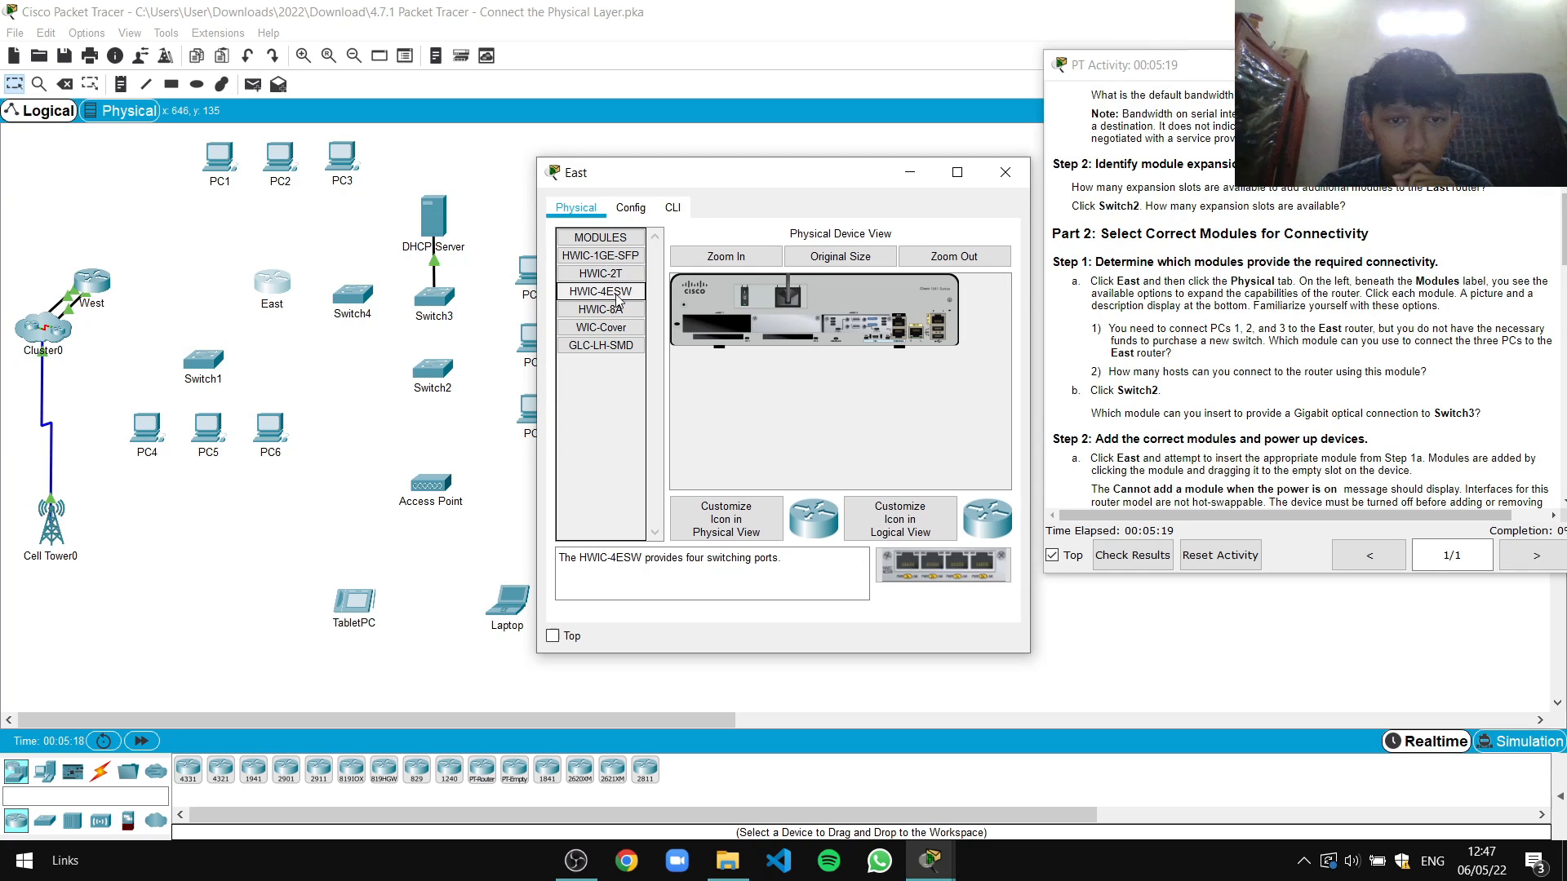
left_click(614, 310)
left_click(609, 331)
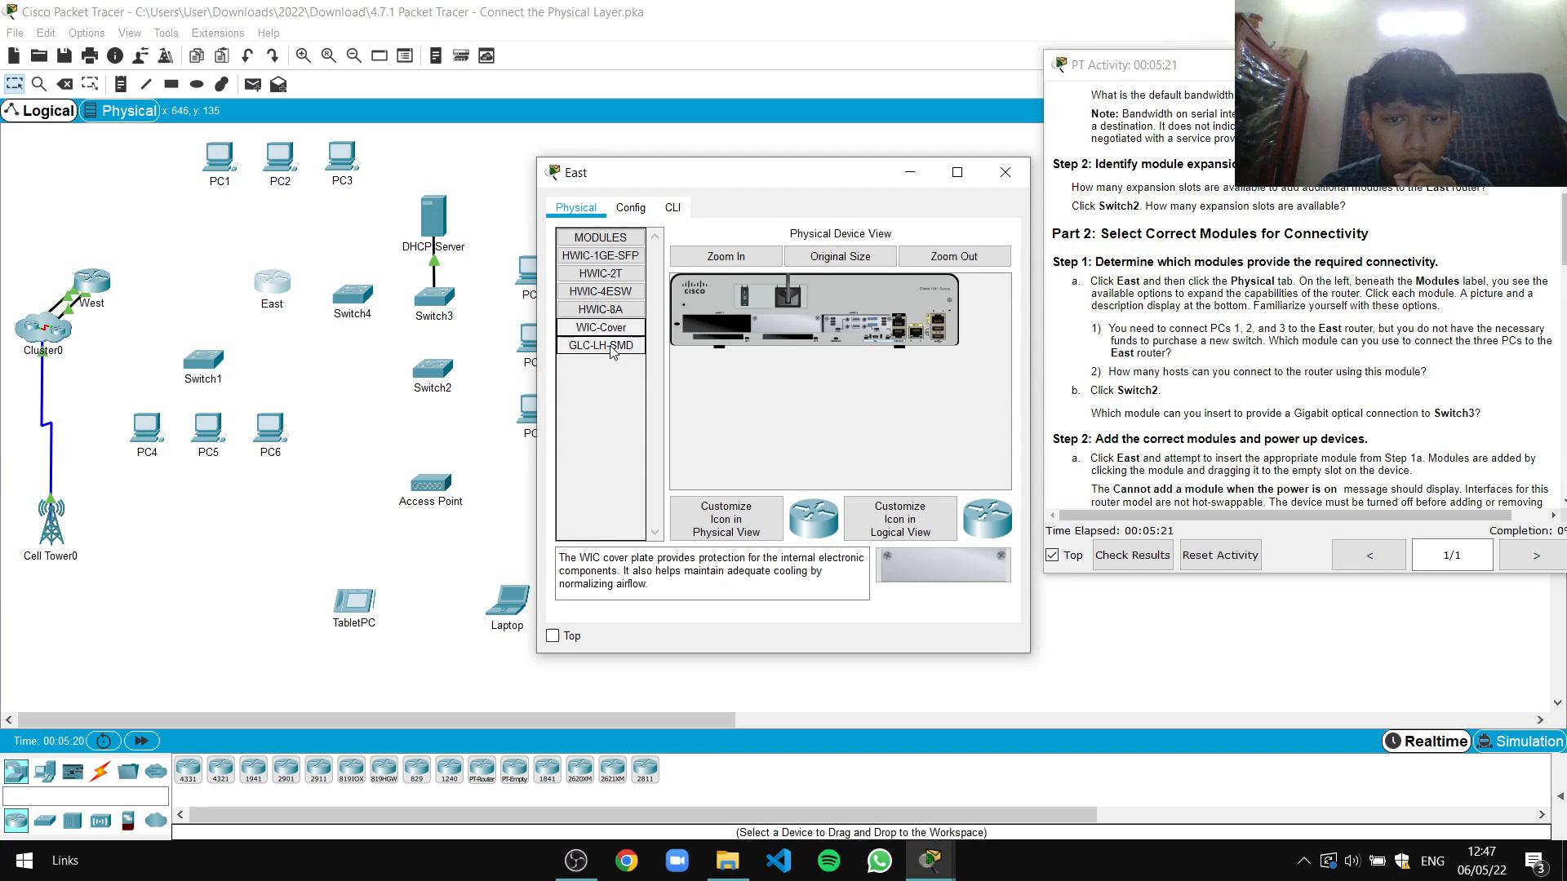
left_click(610, 346)
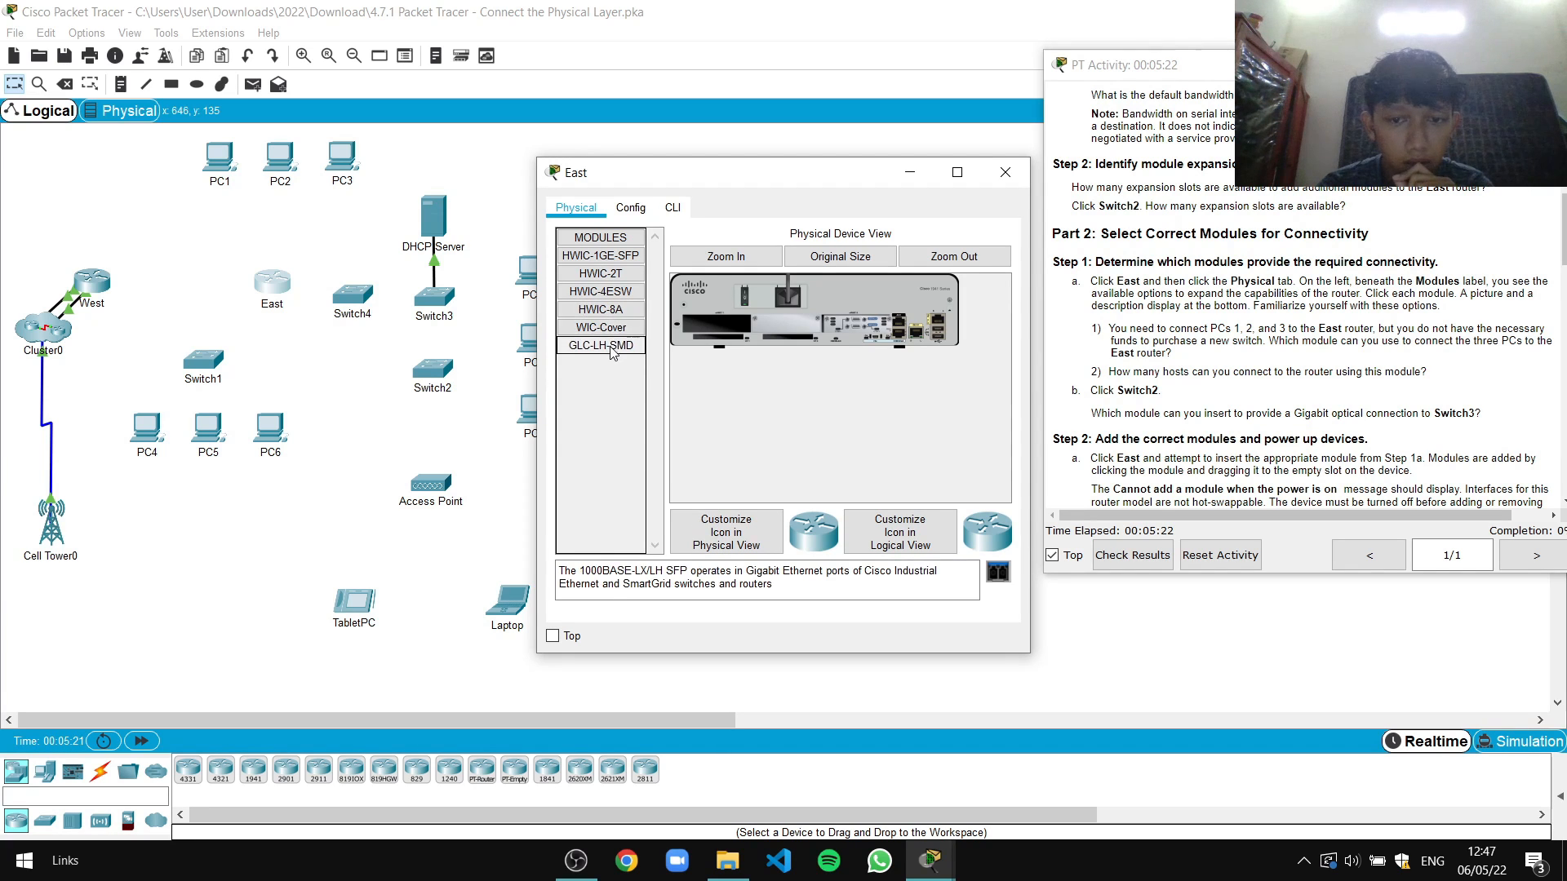
double_click(608, 248)
double_click(608, 238)
left_click(600, 256)
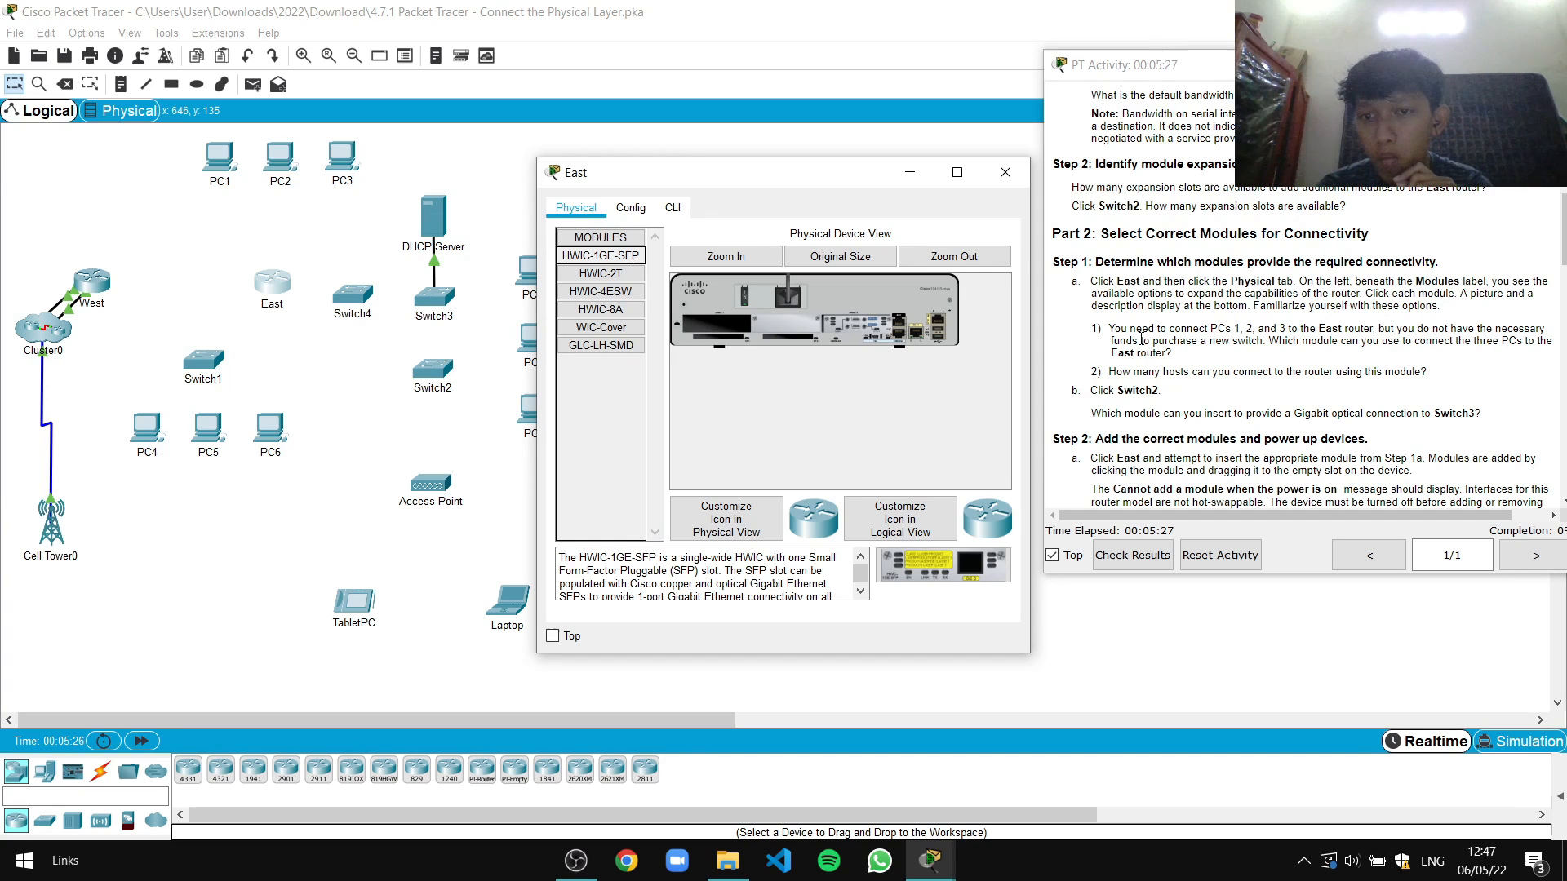
scroll(1183, 341, "down", 1)
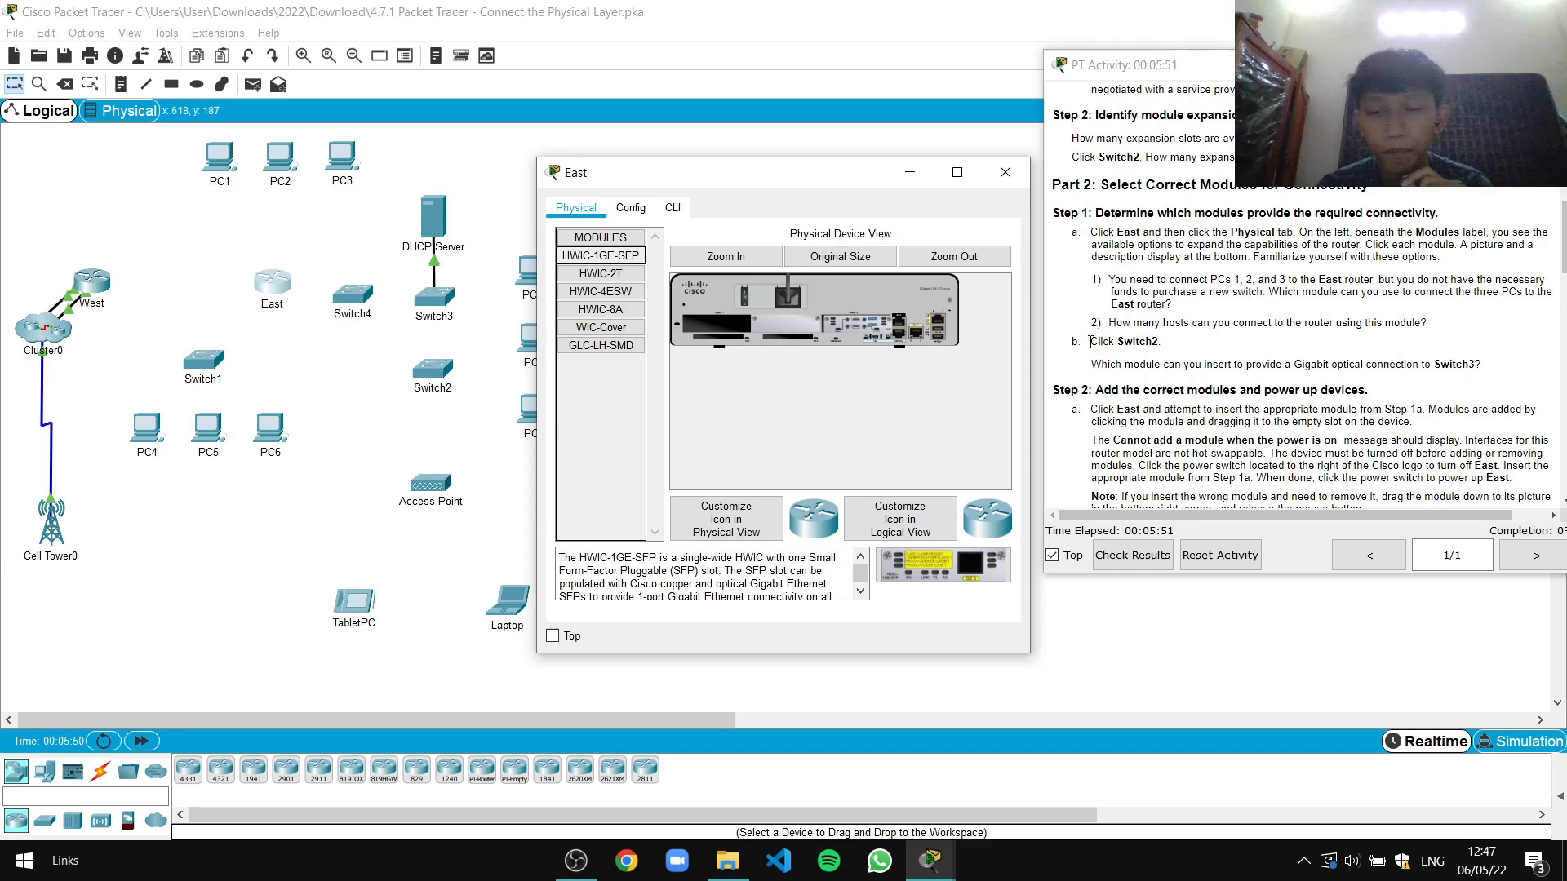
left_click(1005, 173)
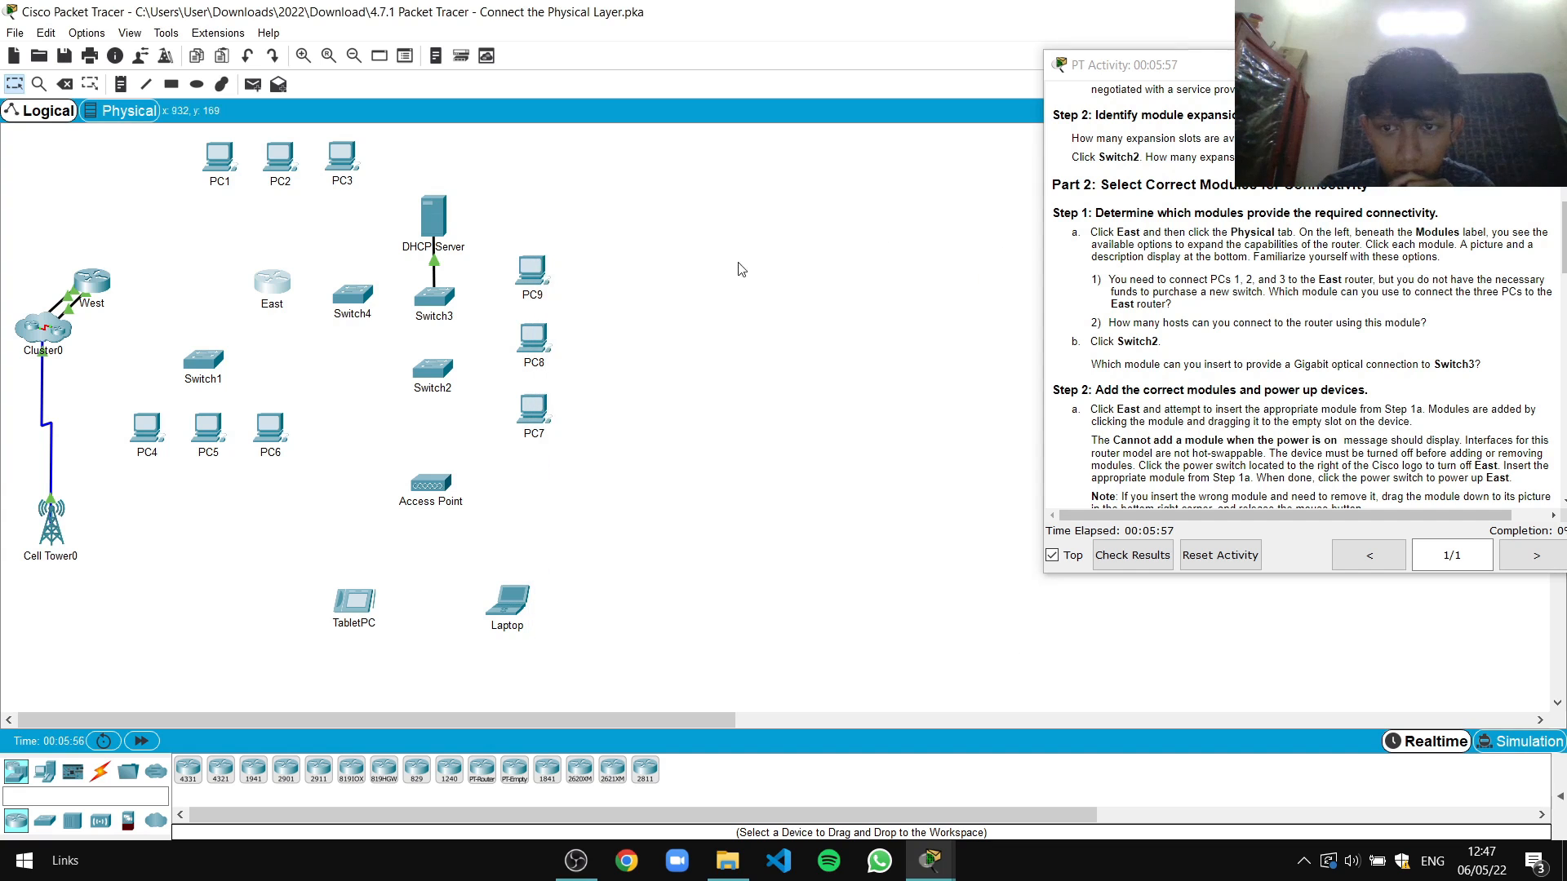
Cable PC1's FastEthernet0 to East's GigabitEthernet0/0 with copper straight-through
left_click(218, 156)
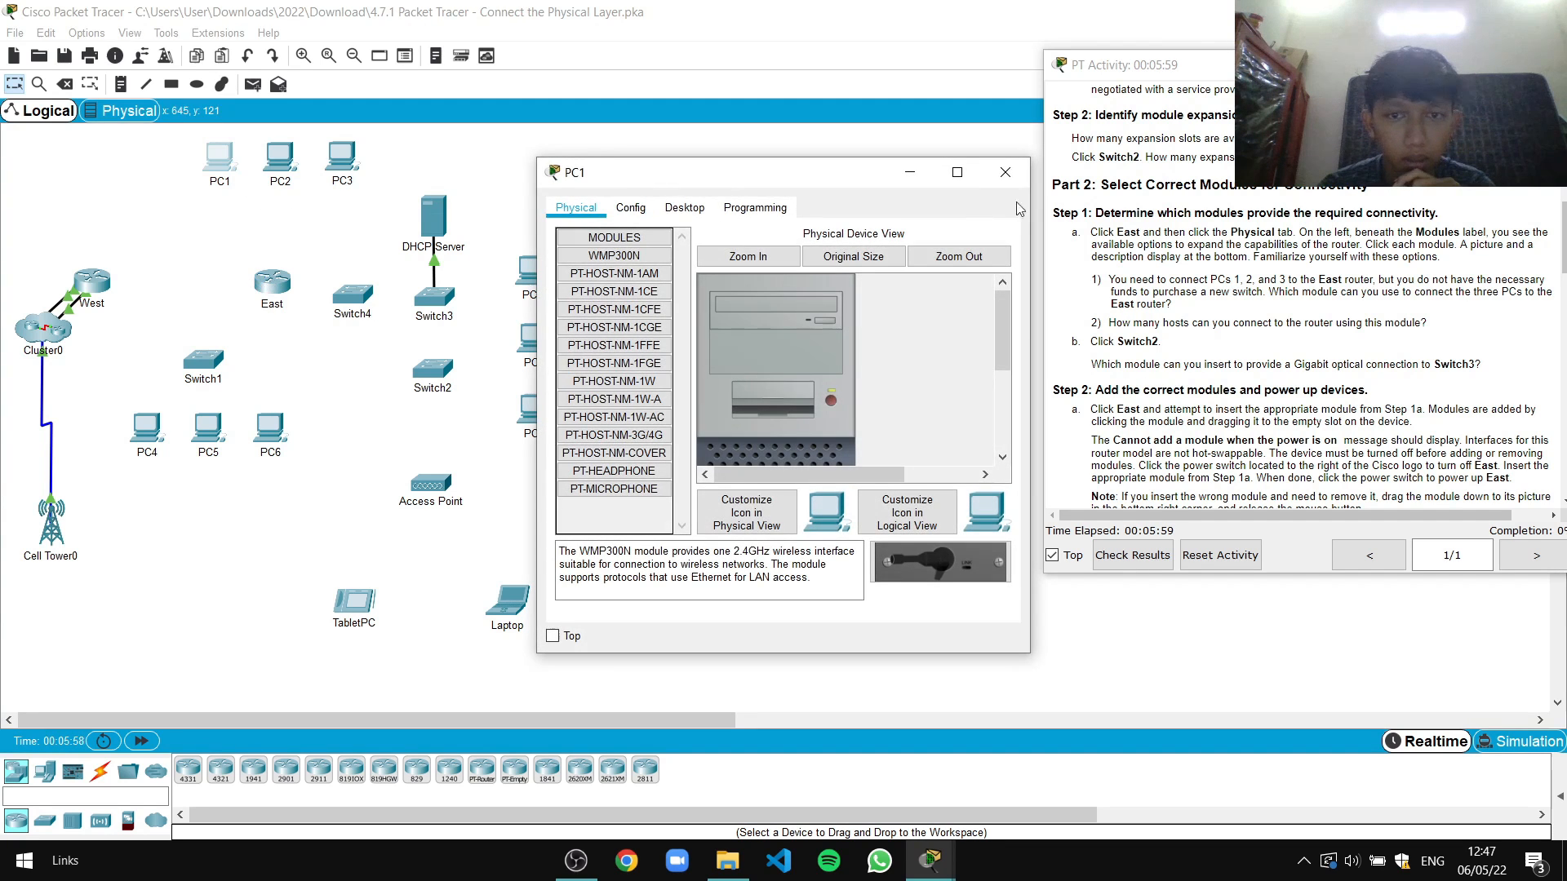
left_click(1004, 173)
left_click(101, 772)
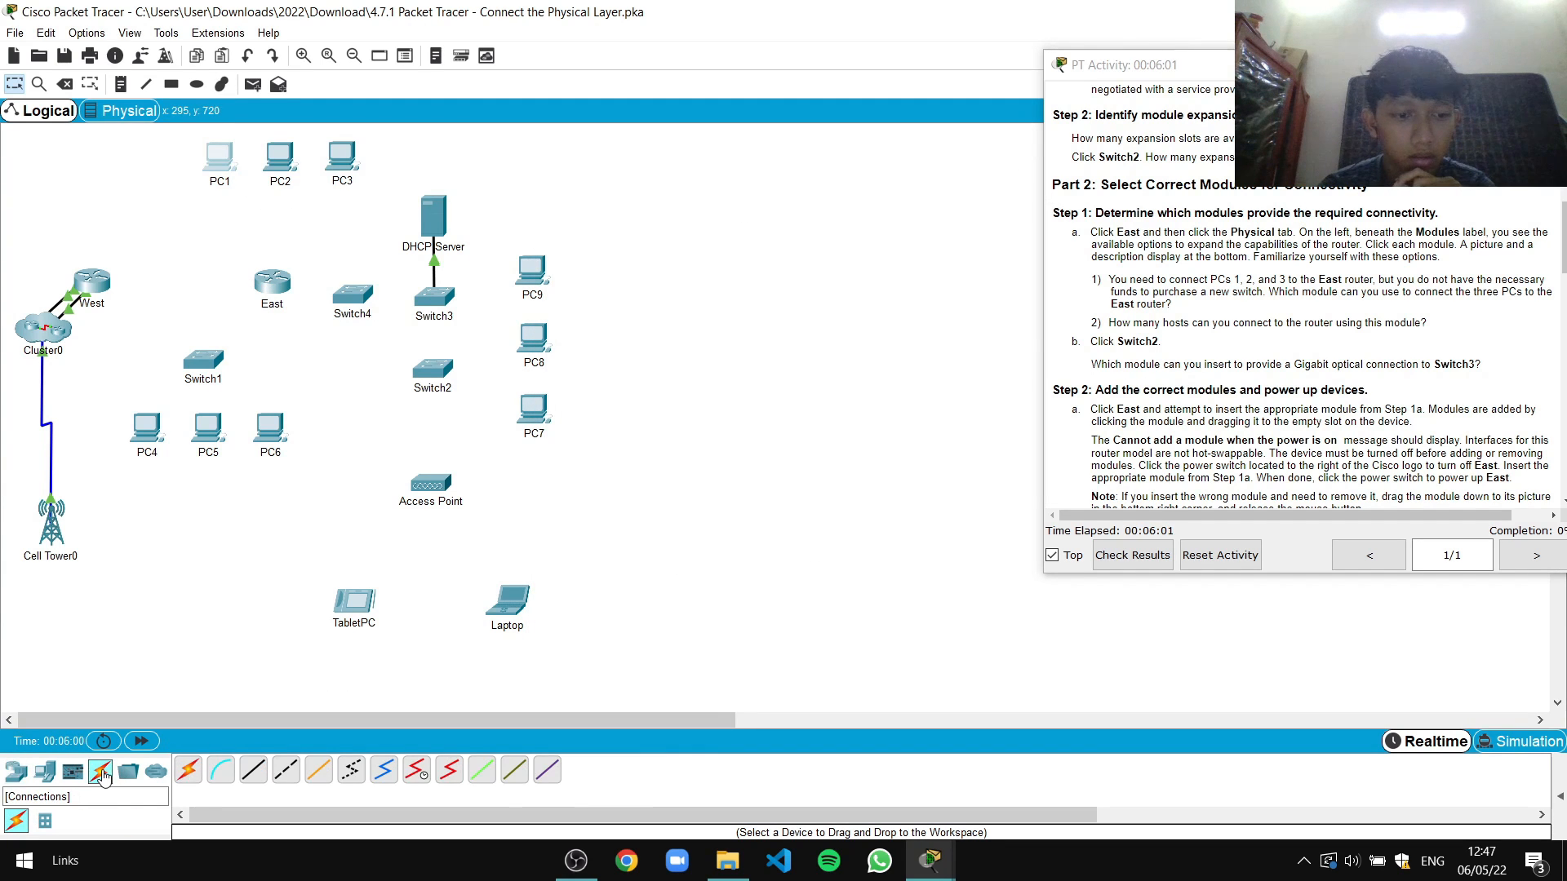
left_click(219, 157)
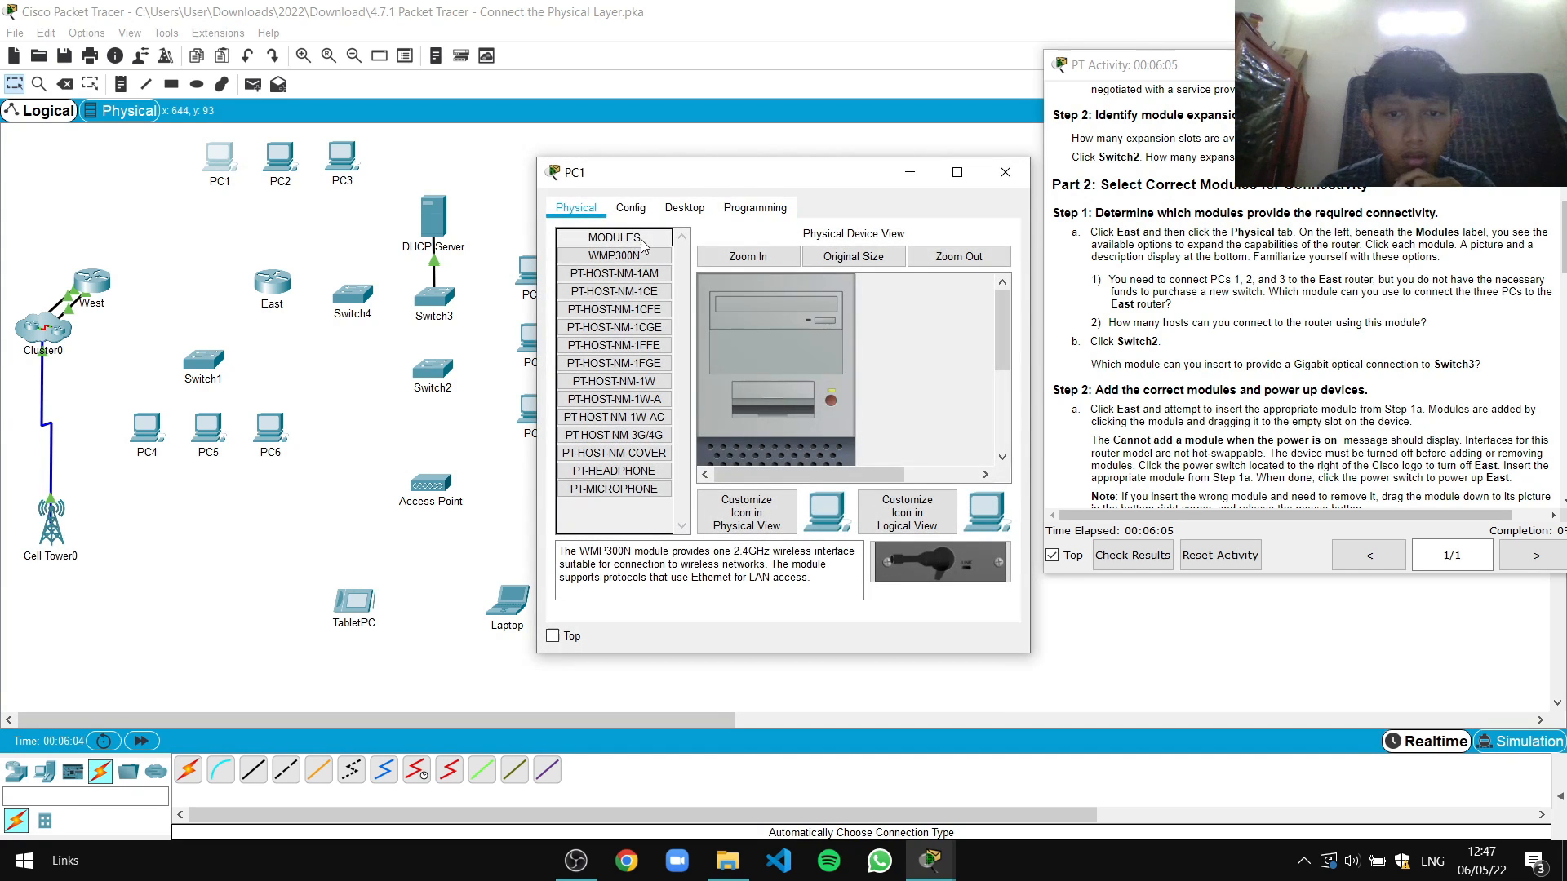
left_click(1004, 172)
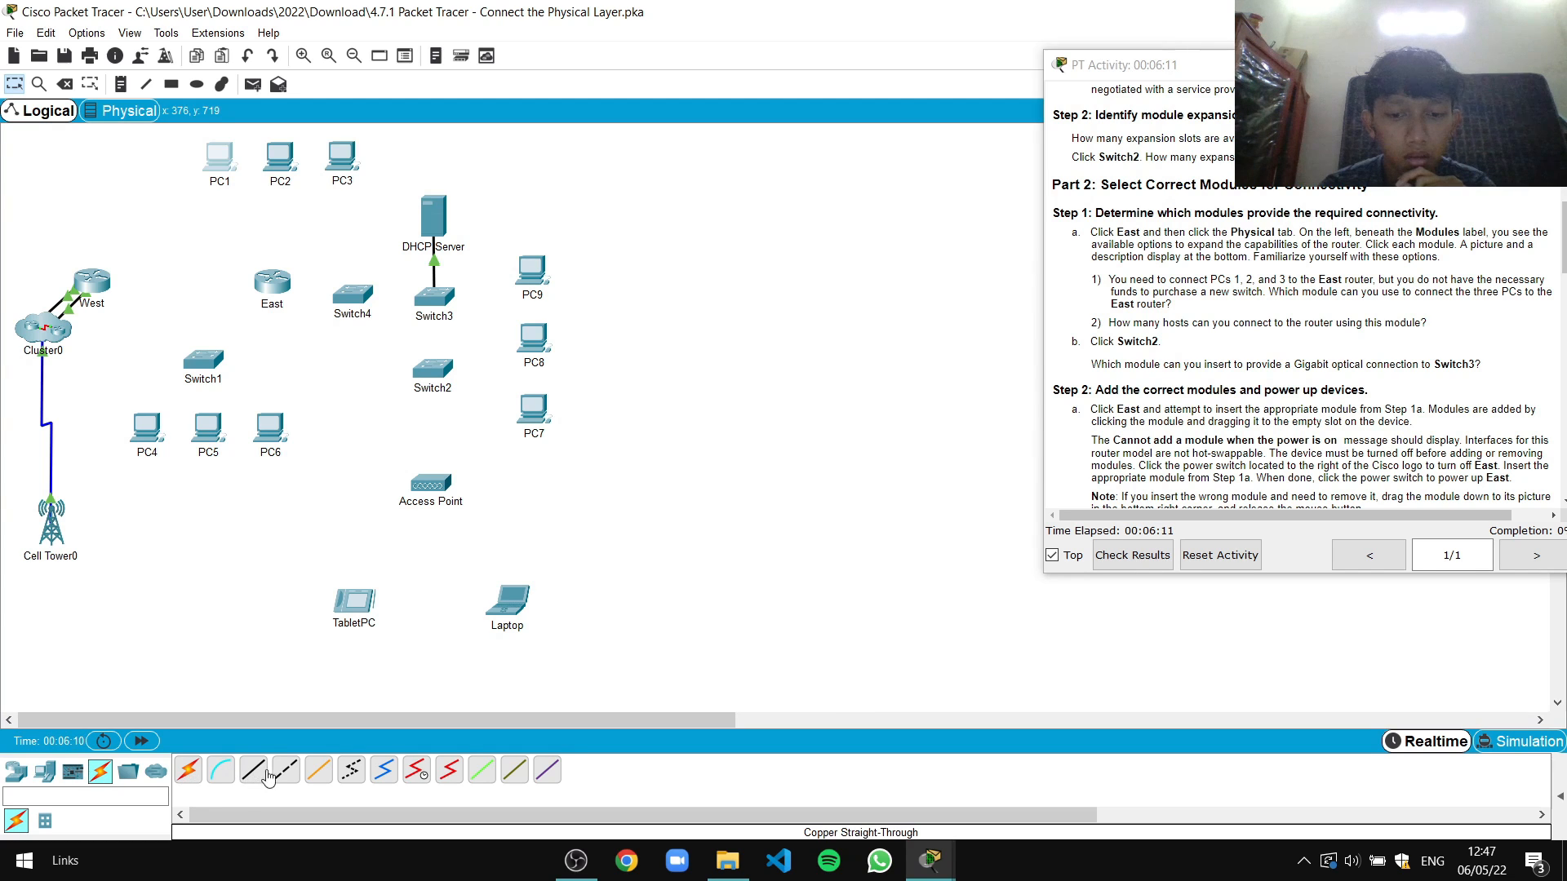
left_click(258, 773)
left_click(226, 165)
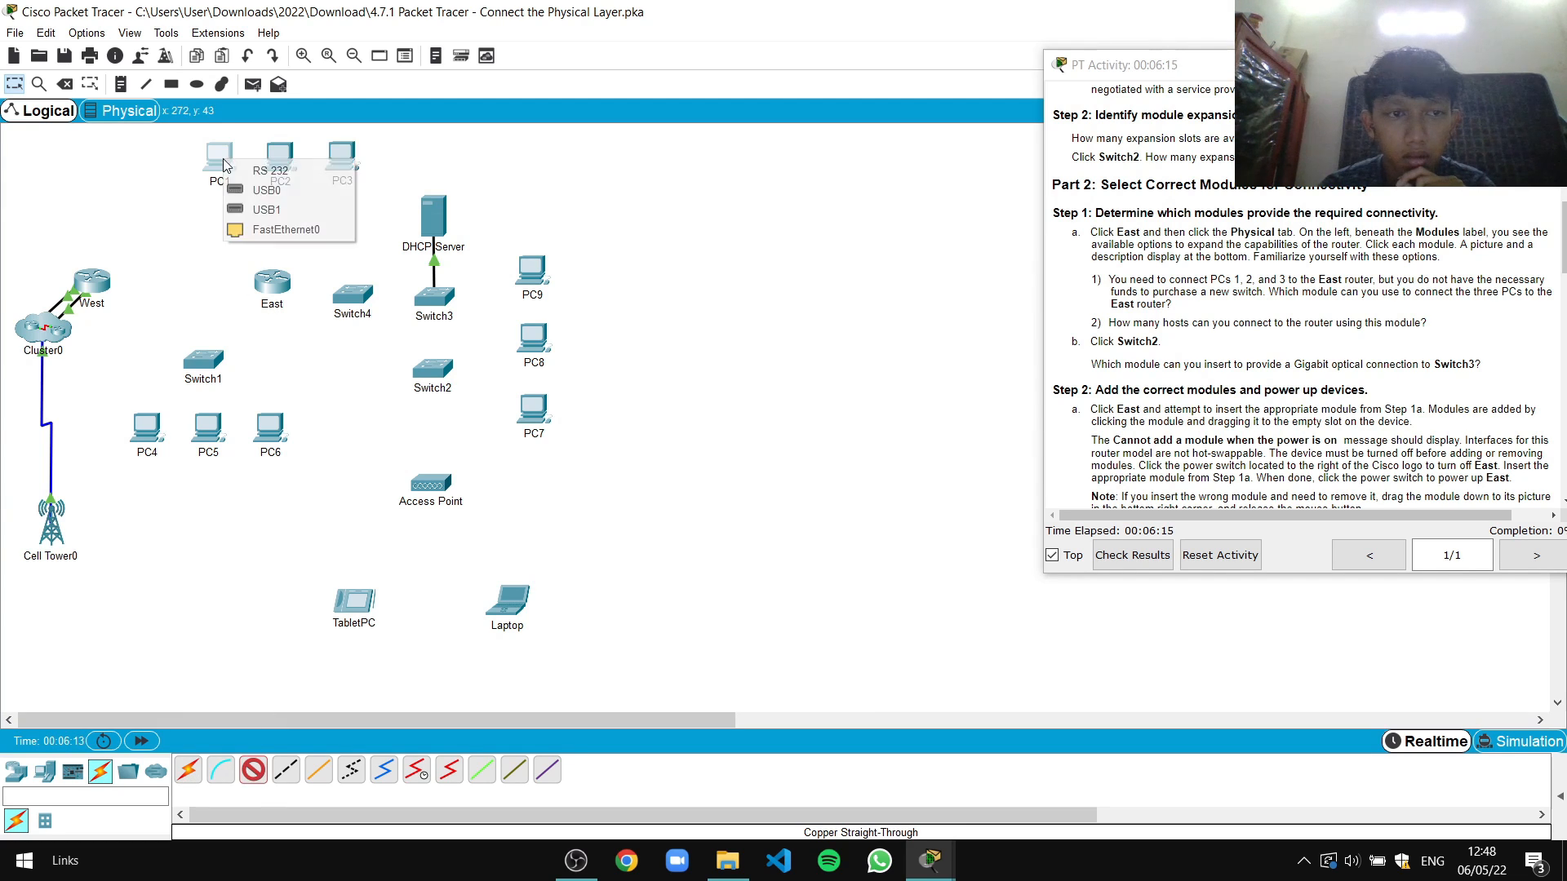
left_click(249, 229)
left_click(263, 284)
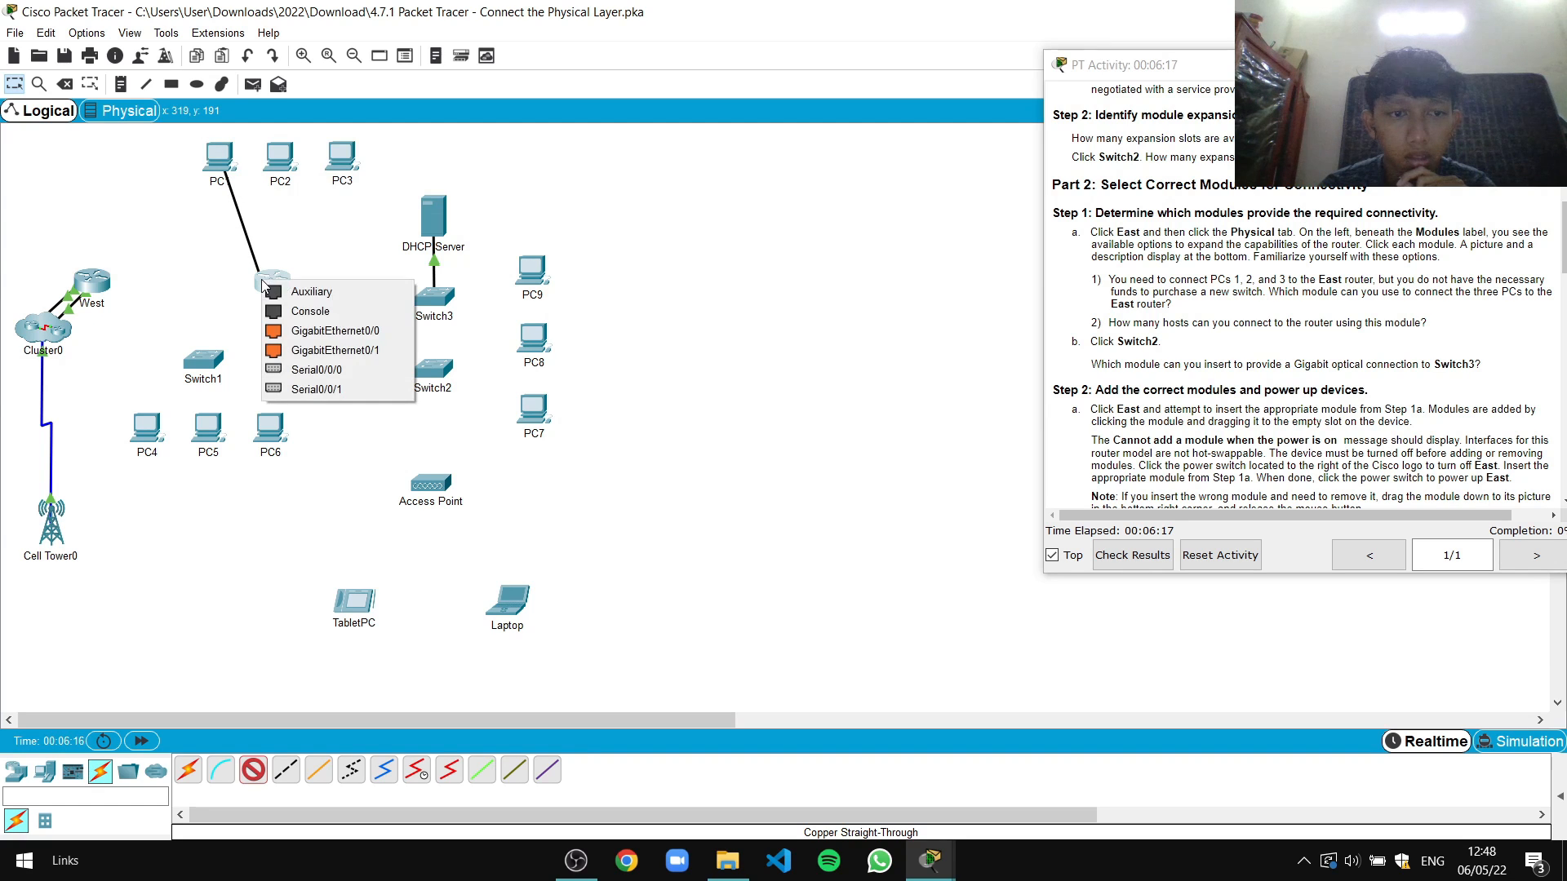
left_click(278, 336)
Cable PC2's FastEthernet0 to an East port with copper straight-through
left_click(280, 159)
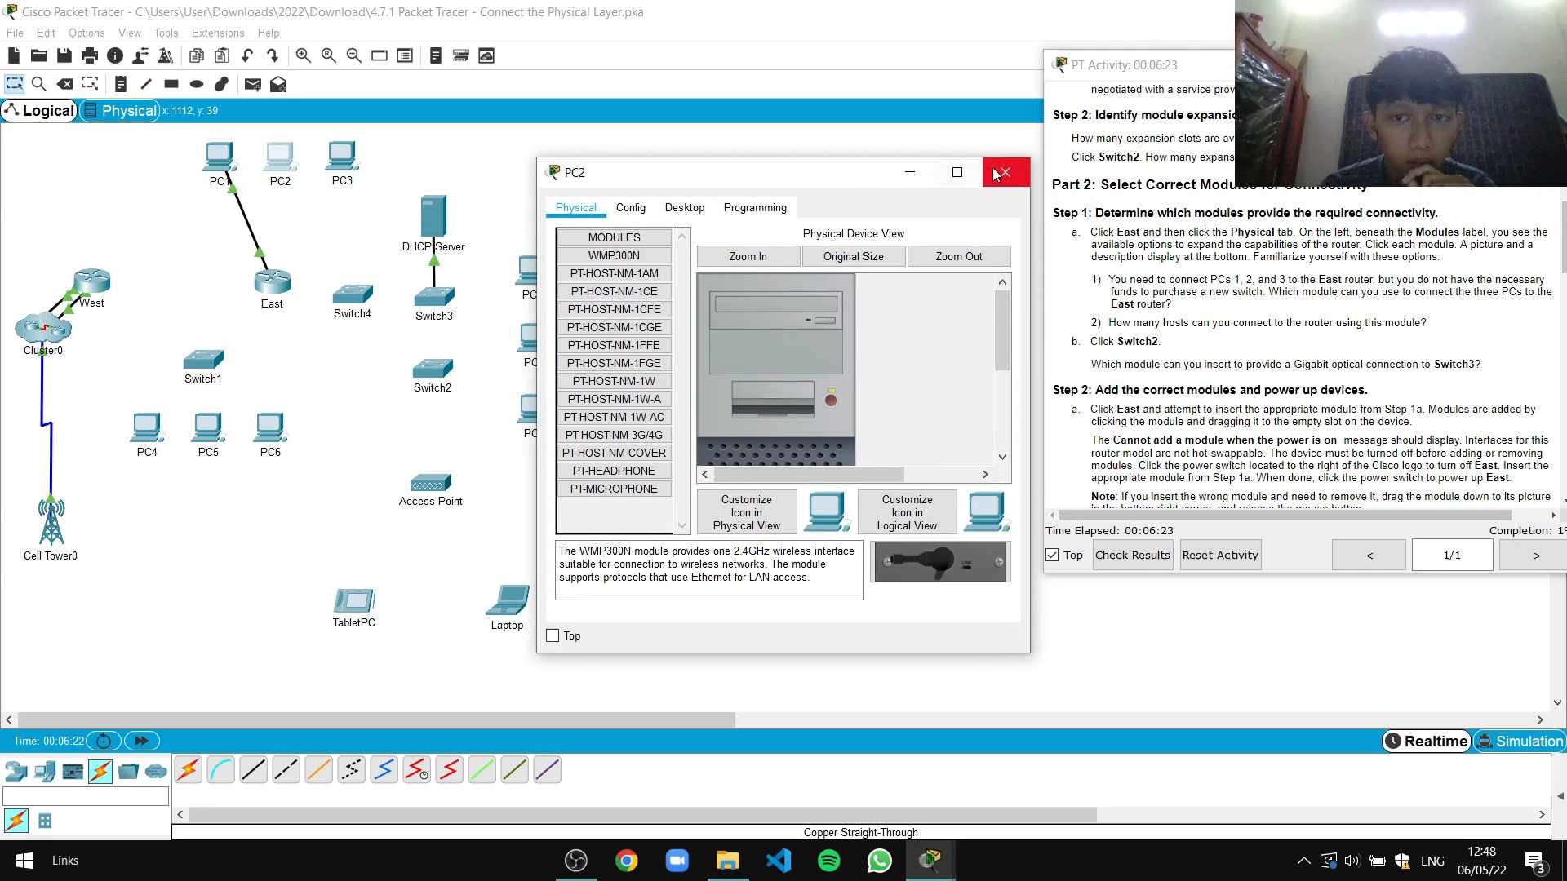
left_click(995, 173)
left_click(253, 770)
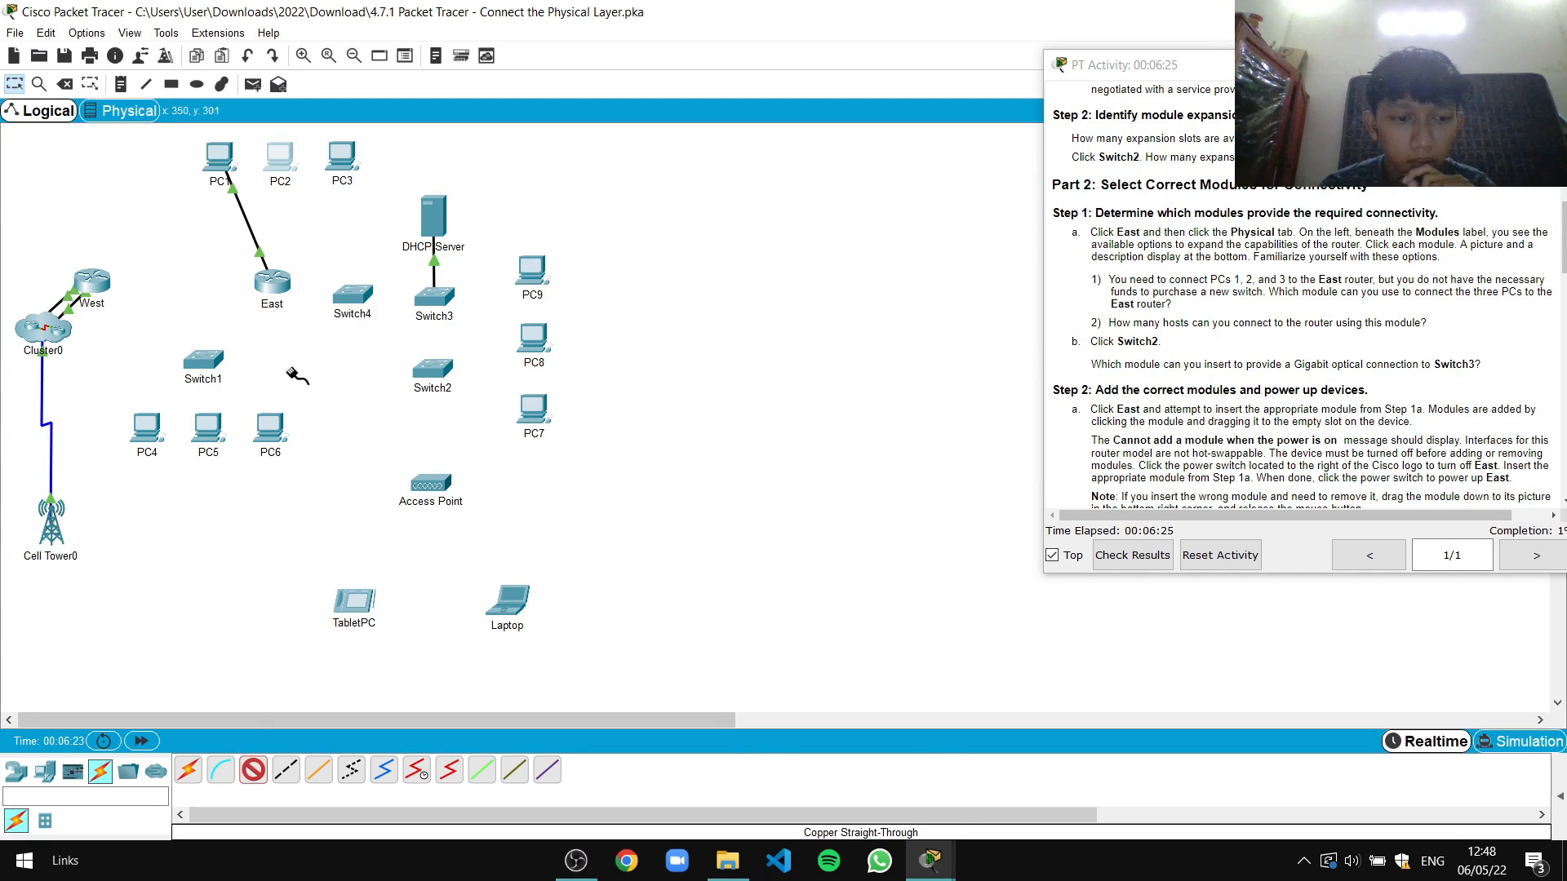
left_click(290, 160)
left_click(306, 228)
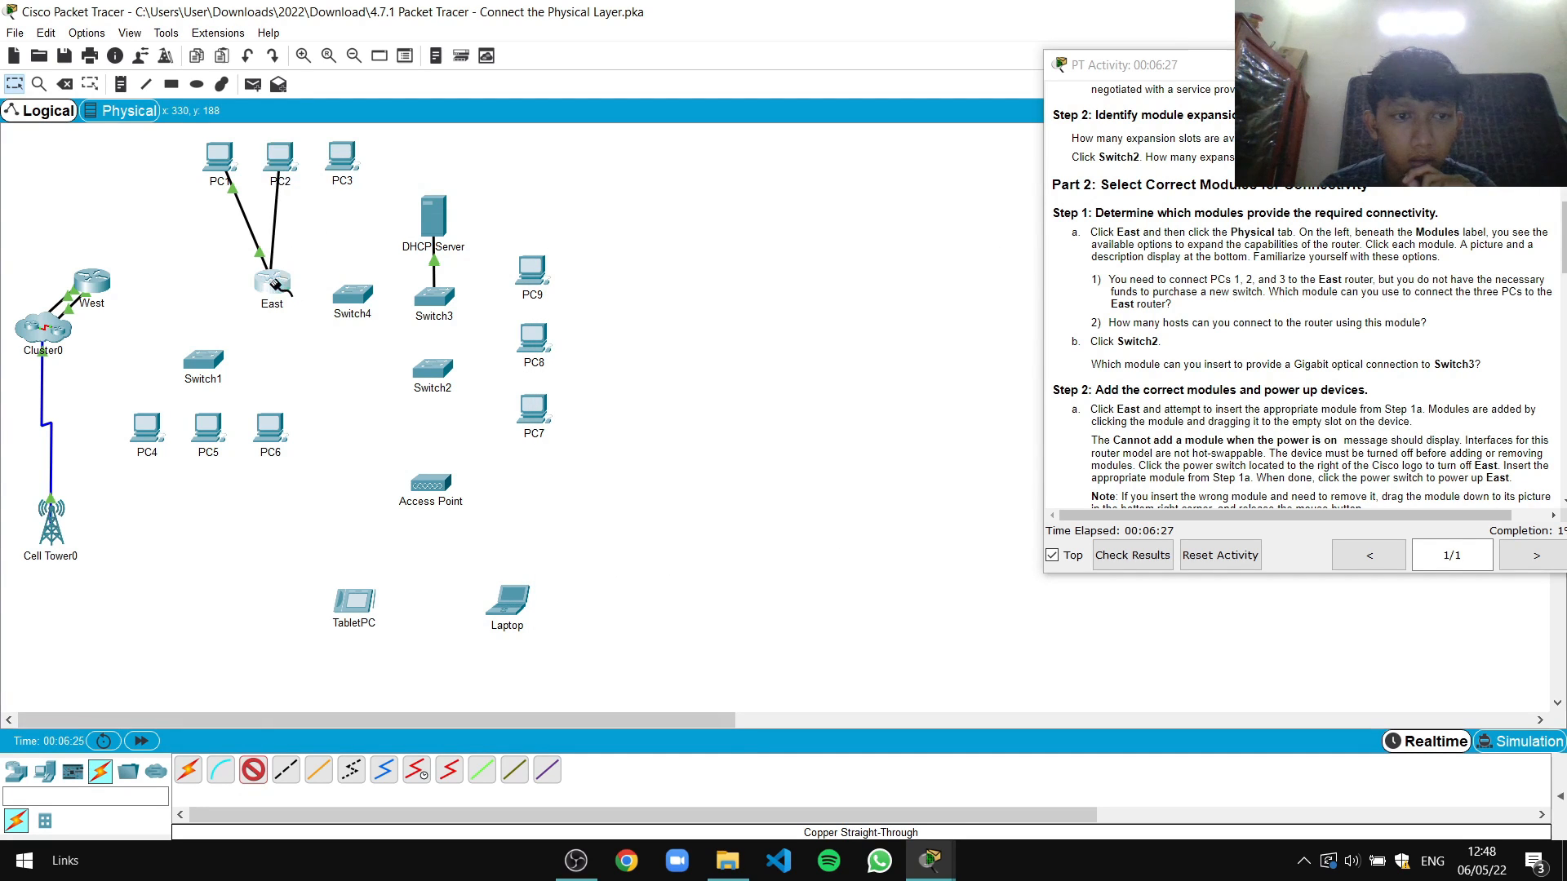
left_click(277, 283)
left_click(322, 321)
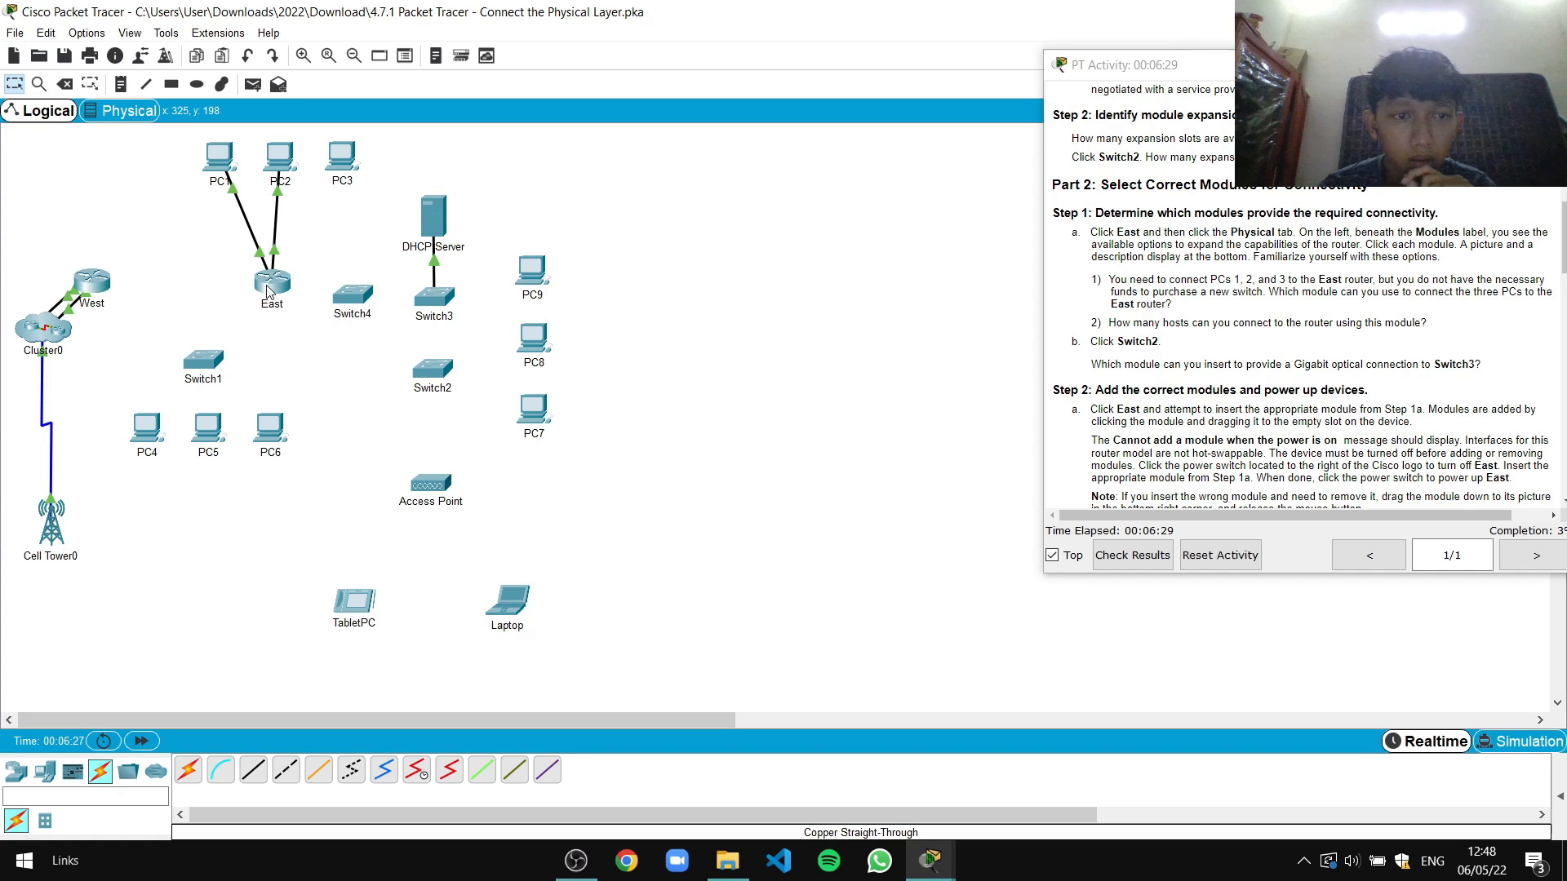
left_click(269, 289)
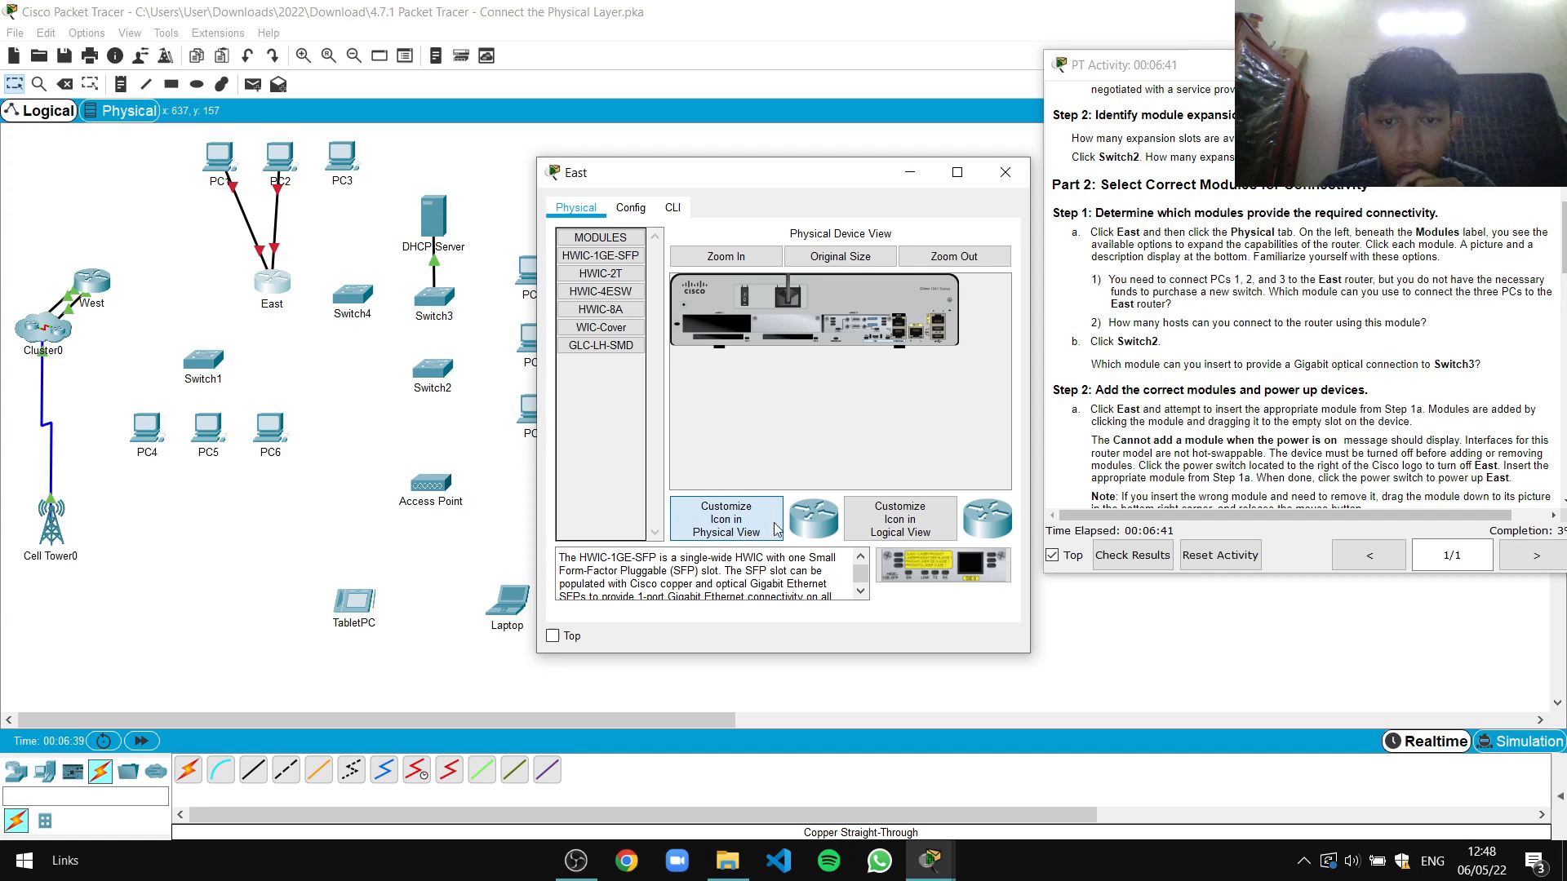
Enlarge East's physical view and dismiss the device-must-be-powered-on errors
left_click(913, 522)
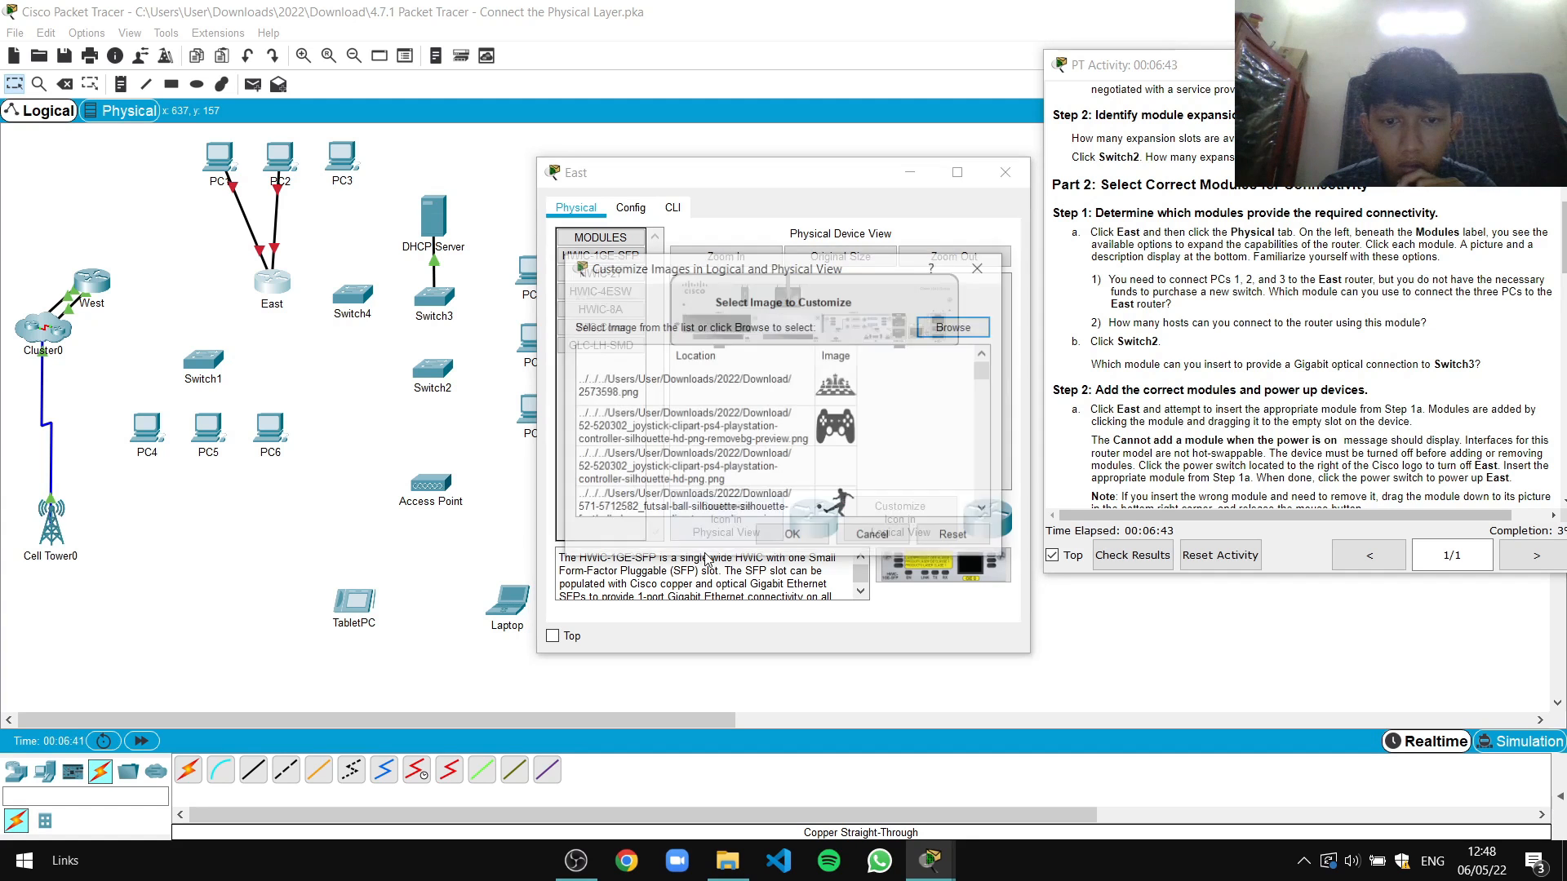
left_click(978, 266)
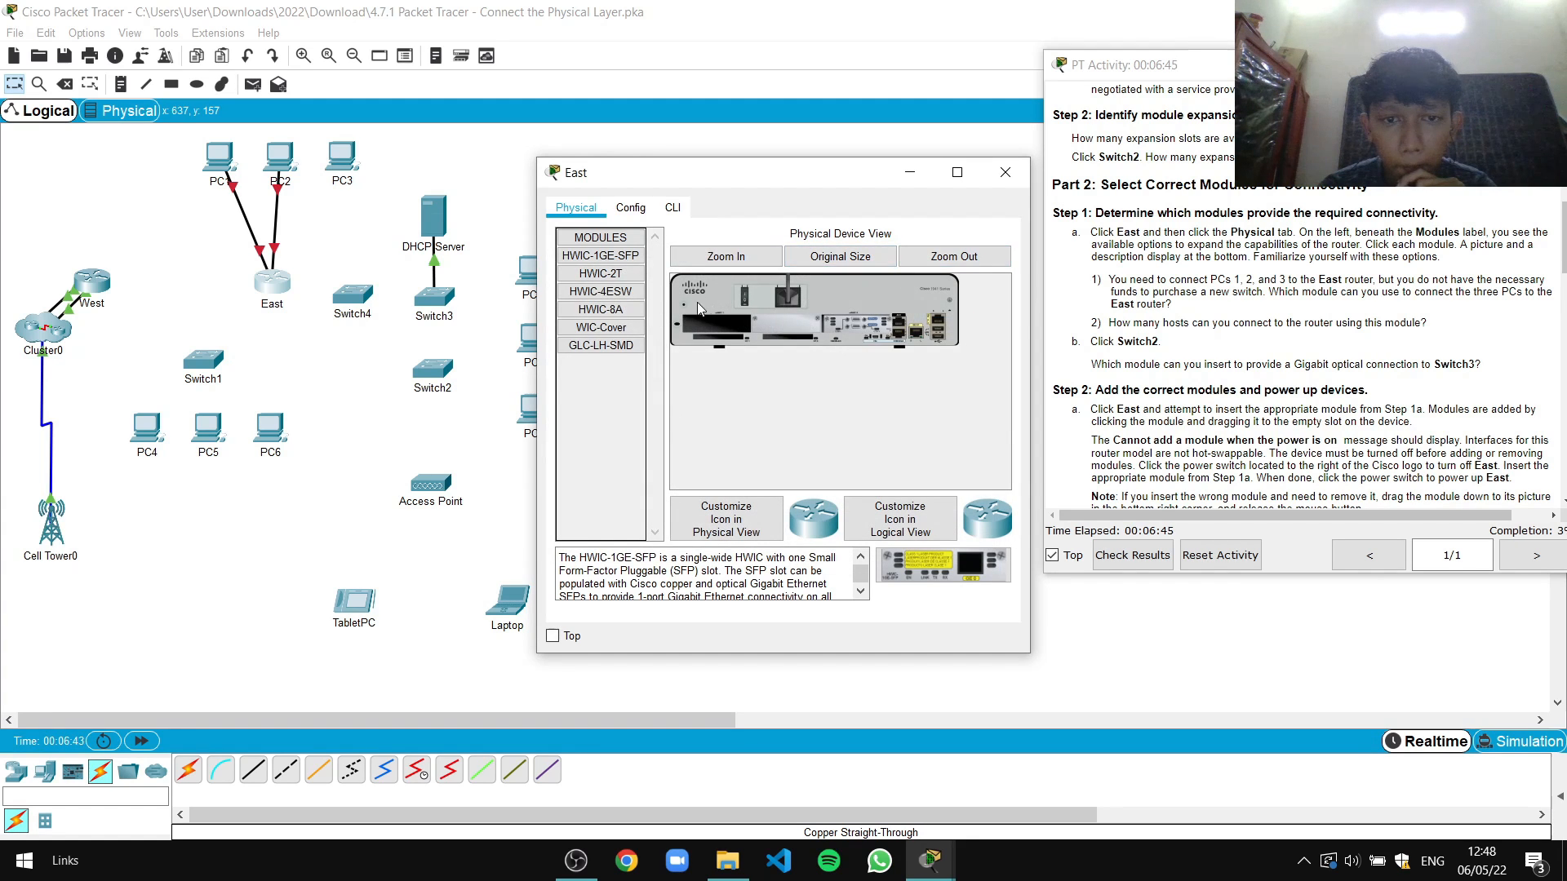
left_click(722, 261)
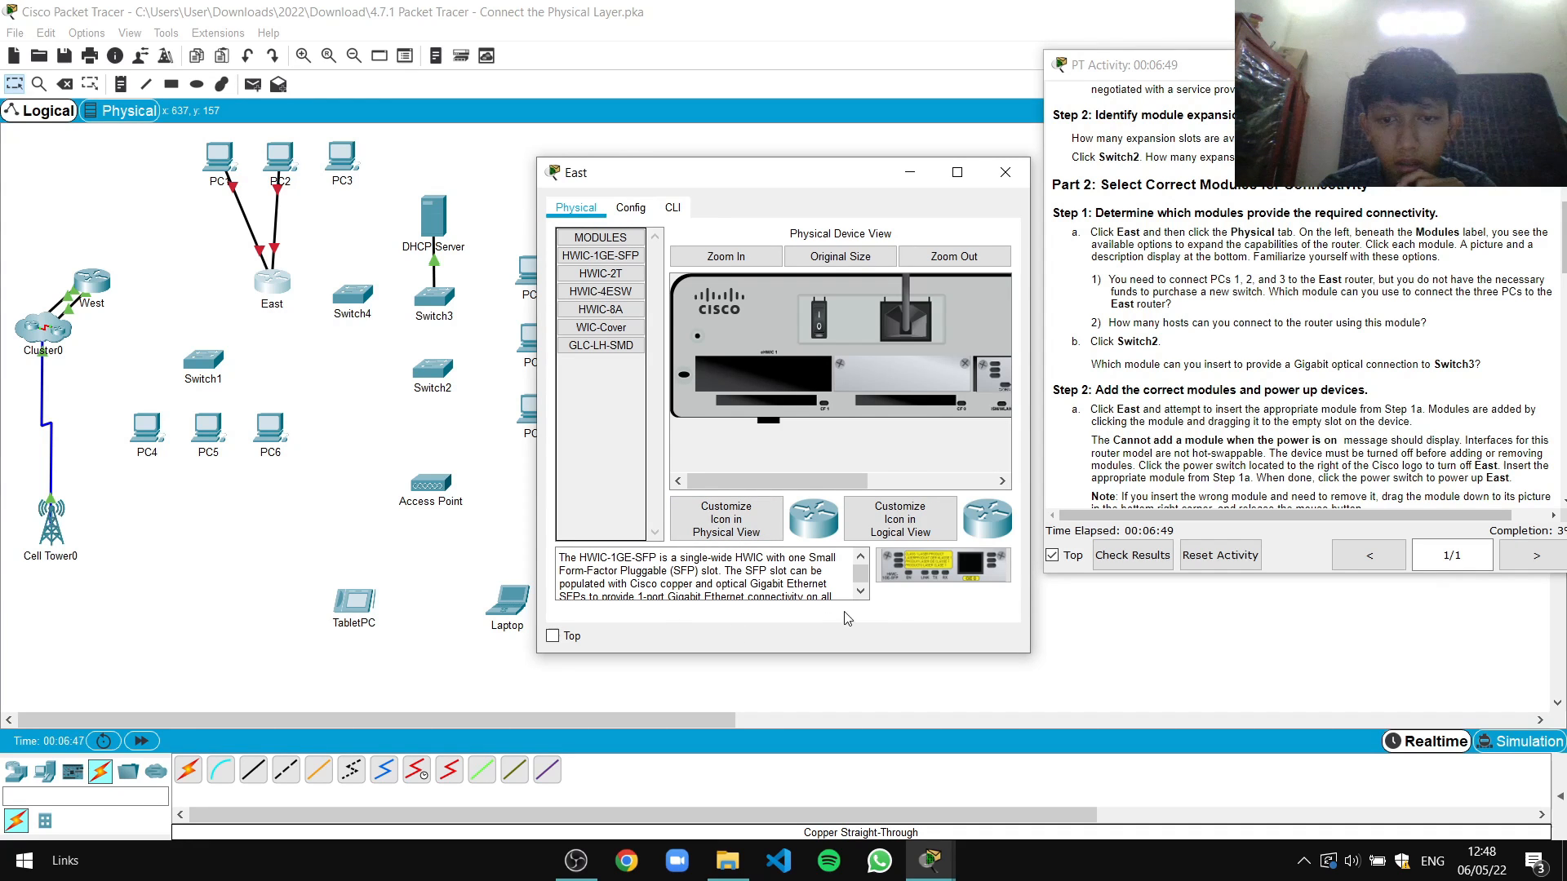
left_click(634, 212)
left_click(854, 443)
left_click(656, 216)
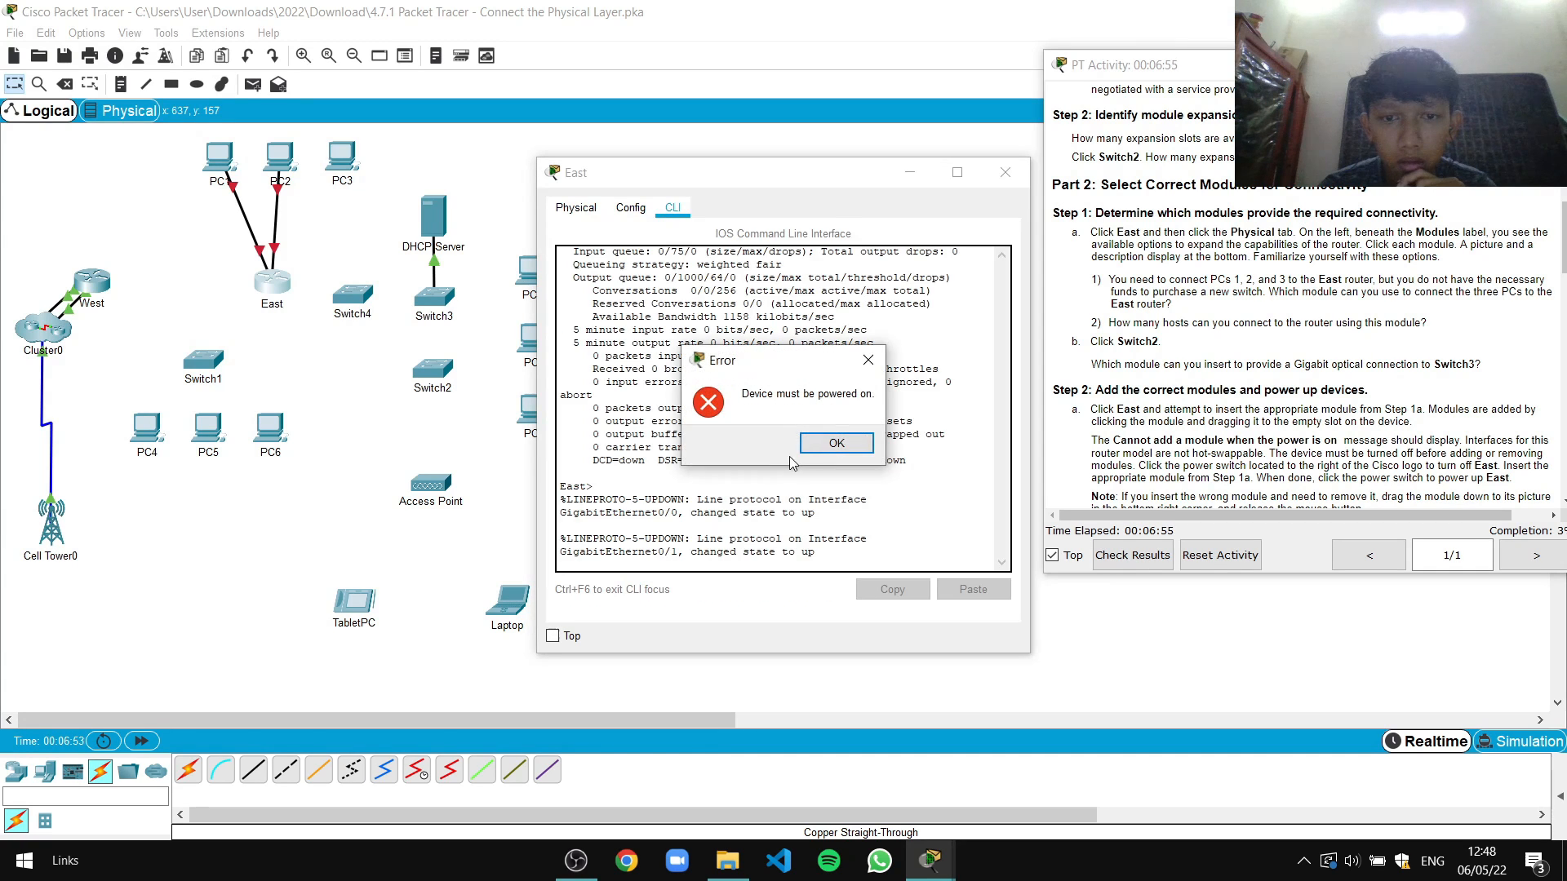
left_click(855, 443)
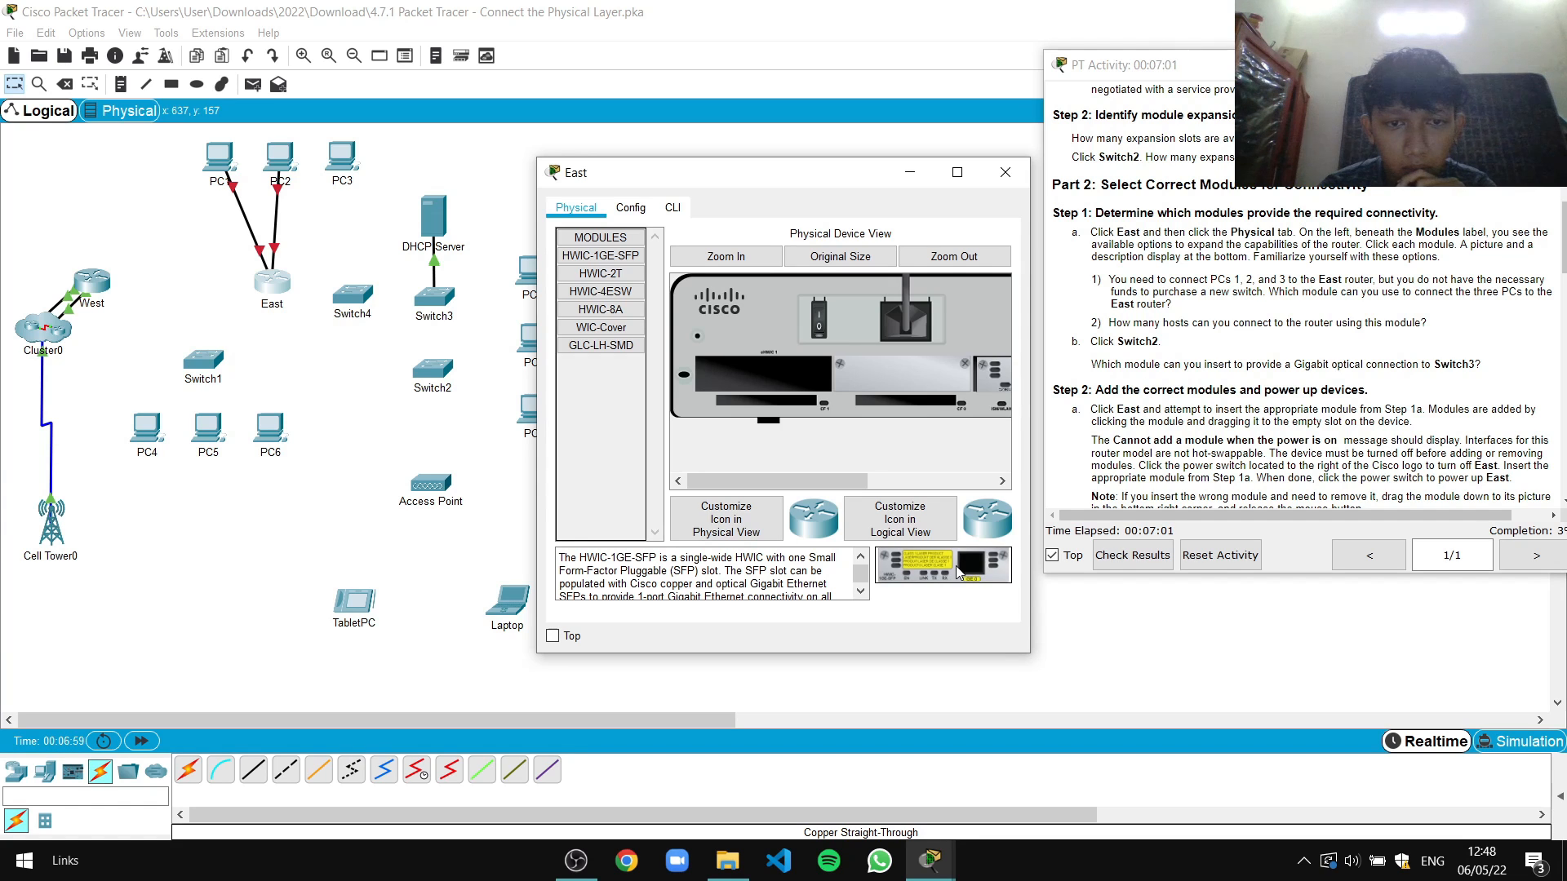
Insert the HWIC-4ESW module into East's empty slot and power the router on
left_click(605, 276)
left_click(604, 292)
left_click(604, 327)
left_click(602, 309)
left_click(604, 291)
left_click_drag(943, 563, 772, 385)
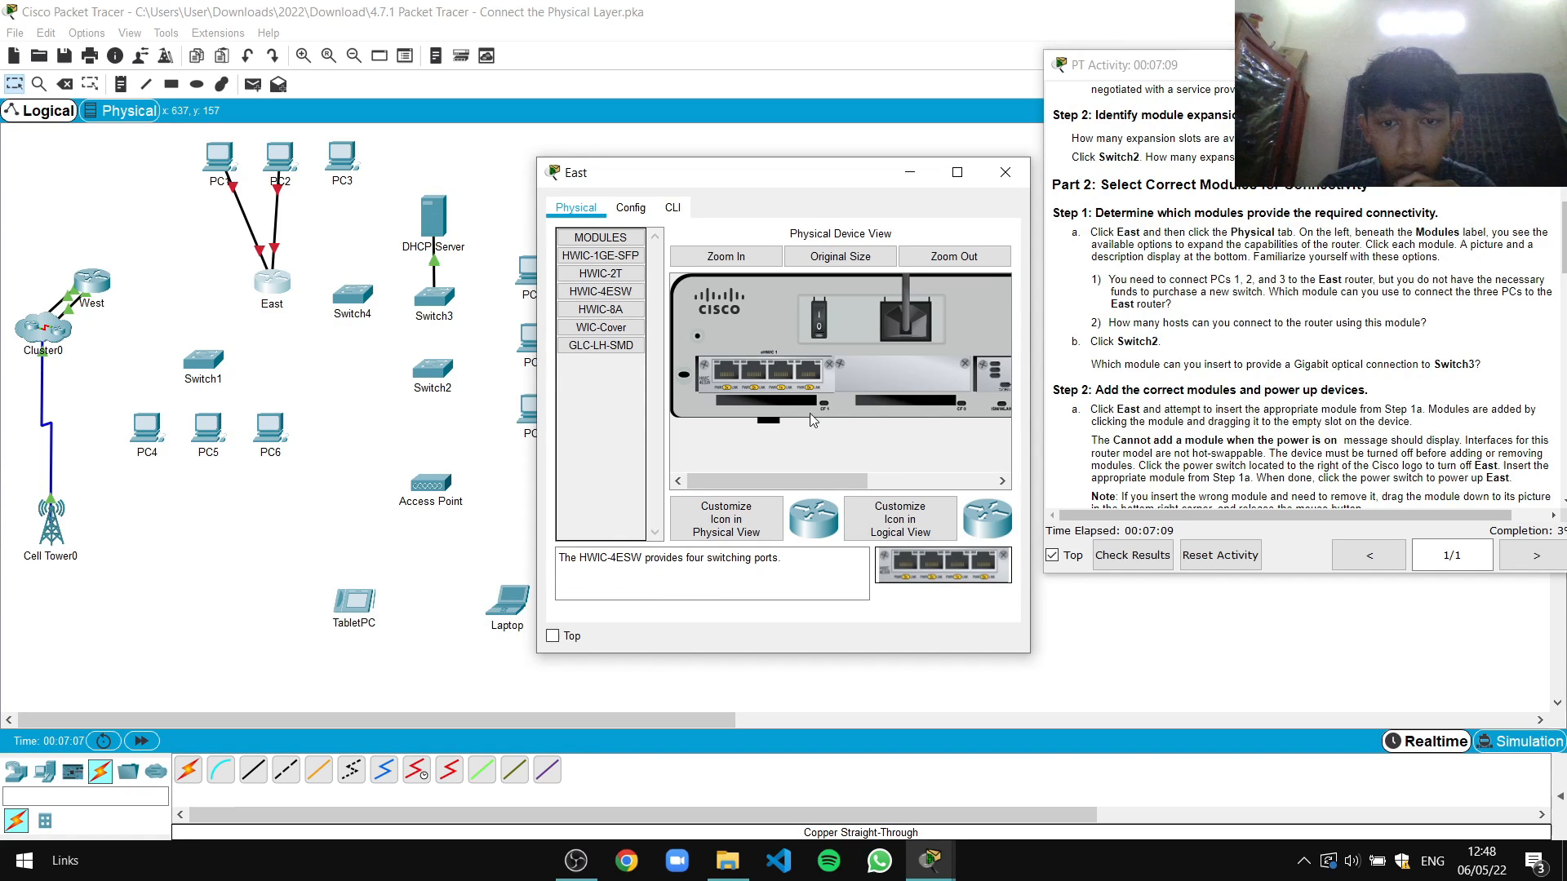
left_click(819, 324)
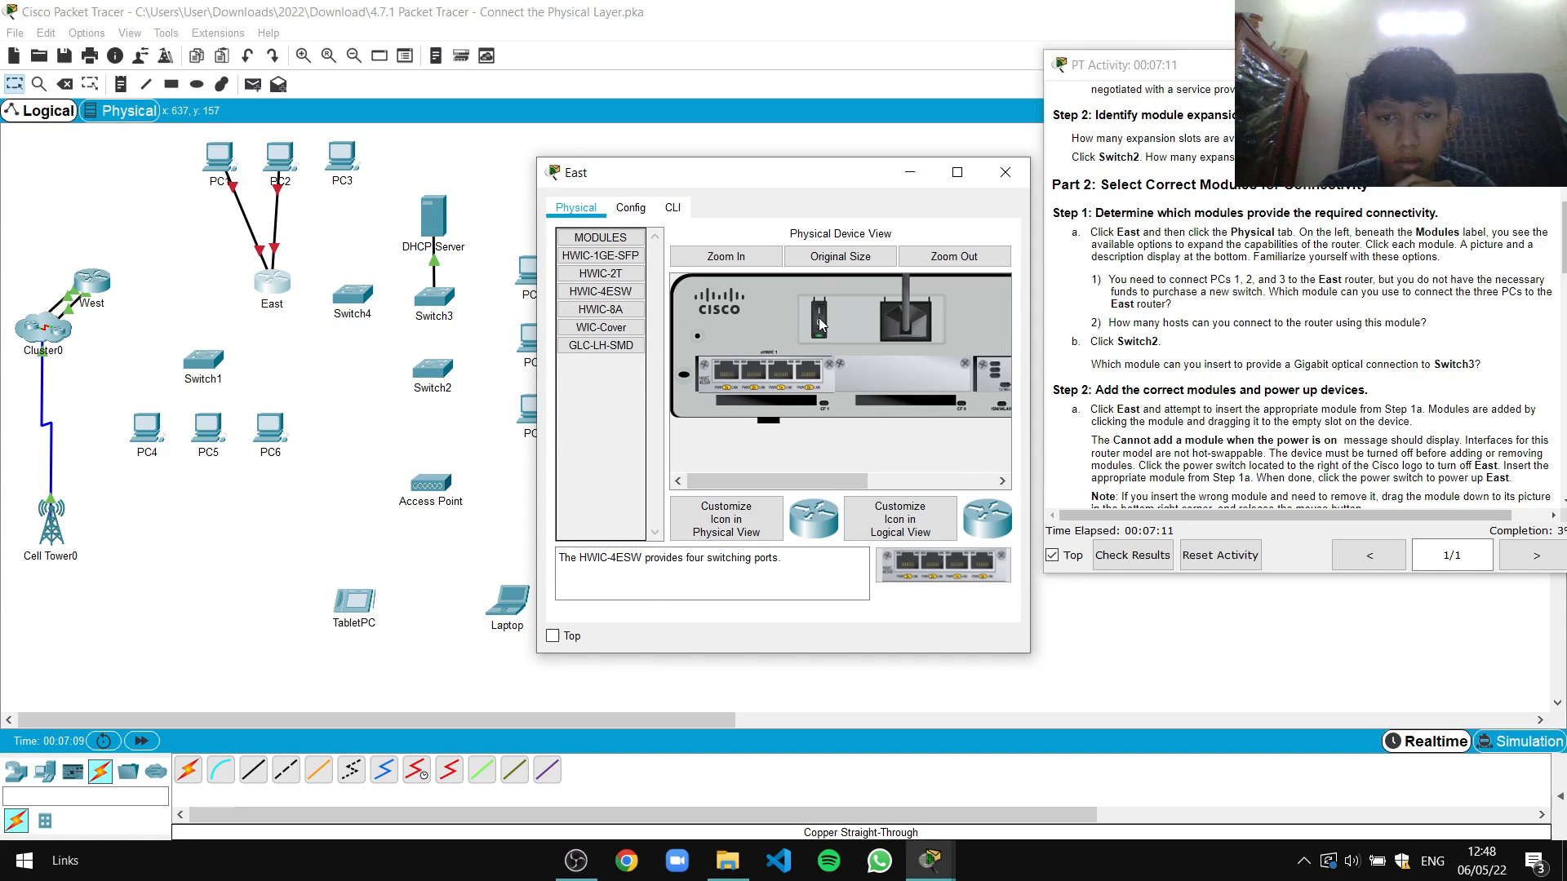
left_click(1006, 173)
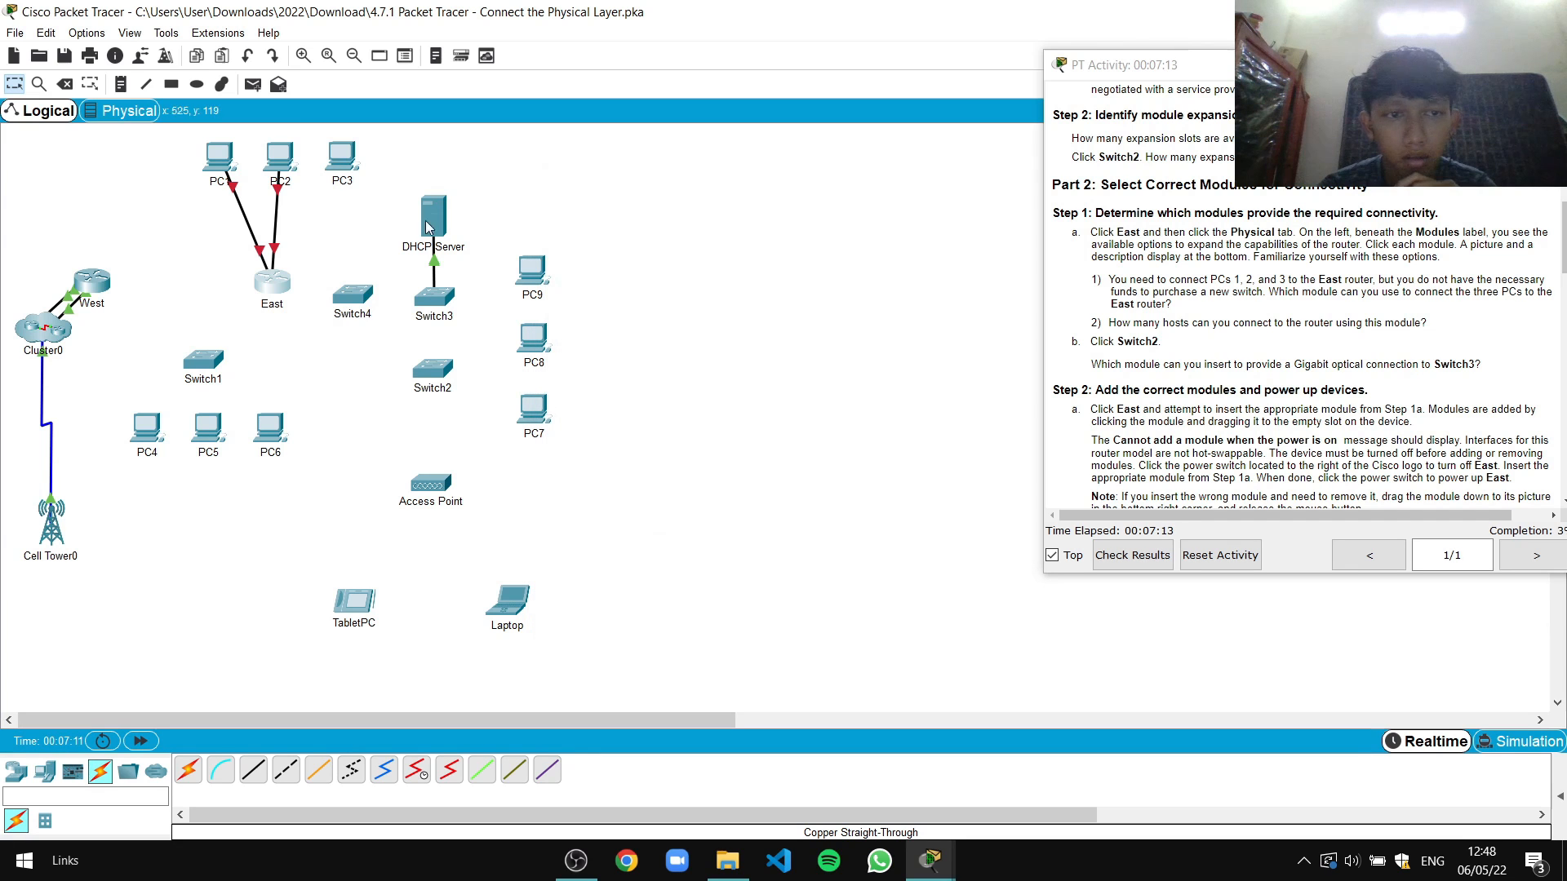
left_click(342, 157)
Cable PC3's FastEthernet0 to one of East's new HWIC-4ESW switch ports with copper straight-through
left_click(1035, 161)
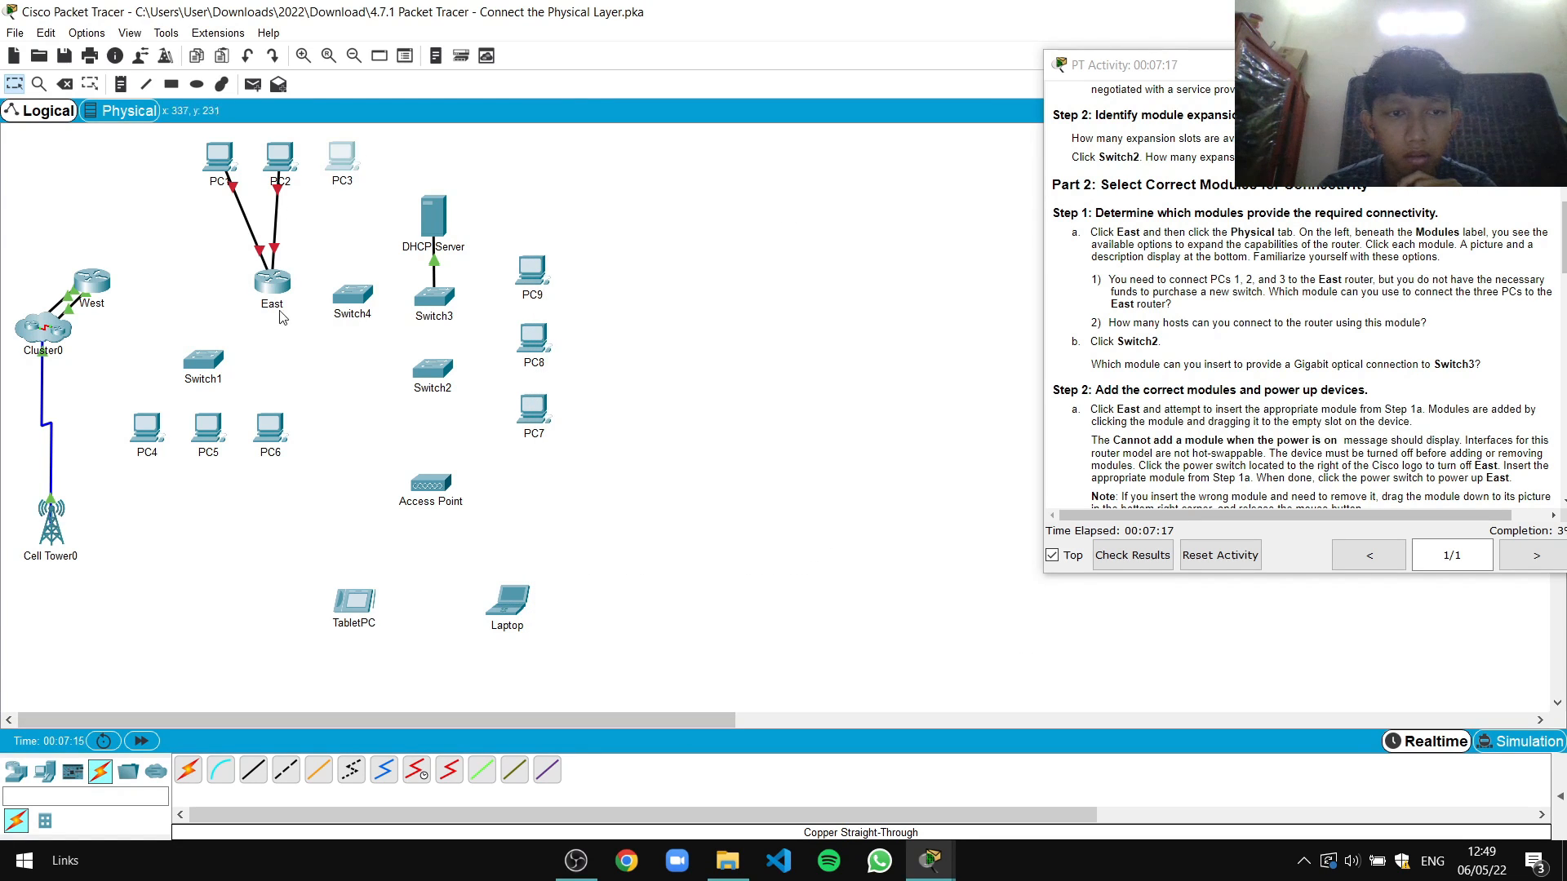
left_click(253, 770)
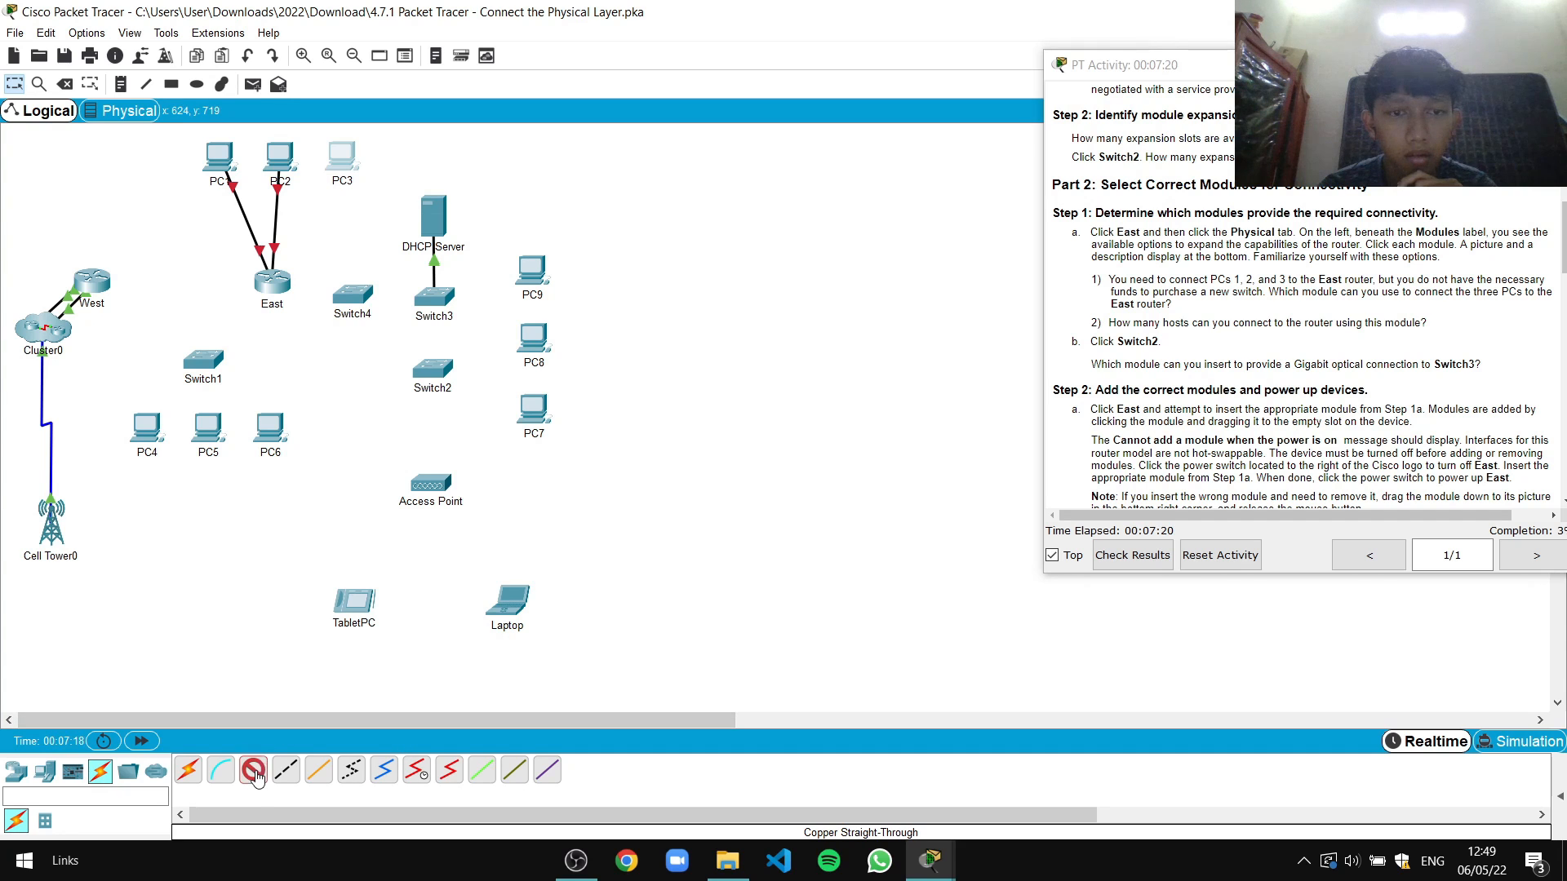
left_click(339, 163)
left_click(399, 220)
left_click(281, 279)
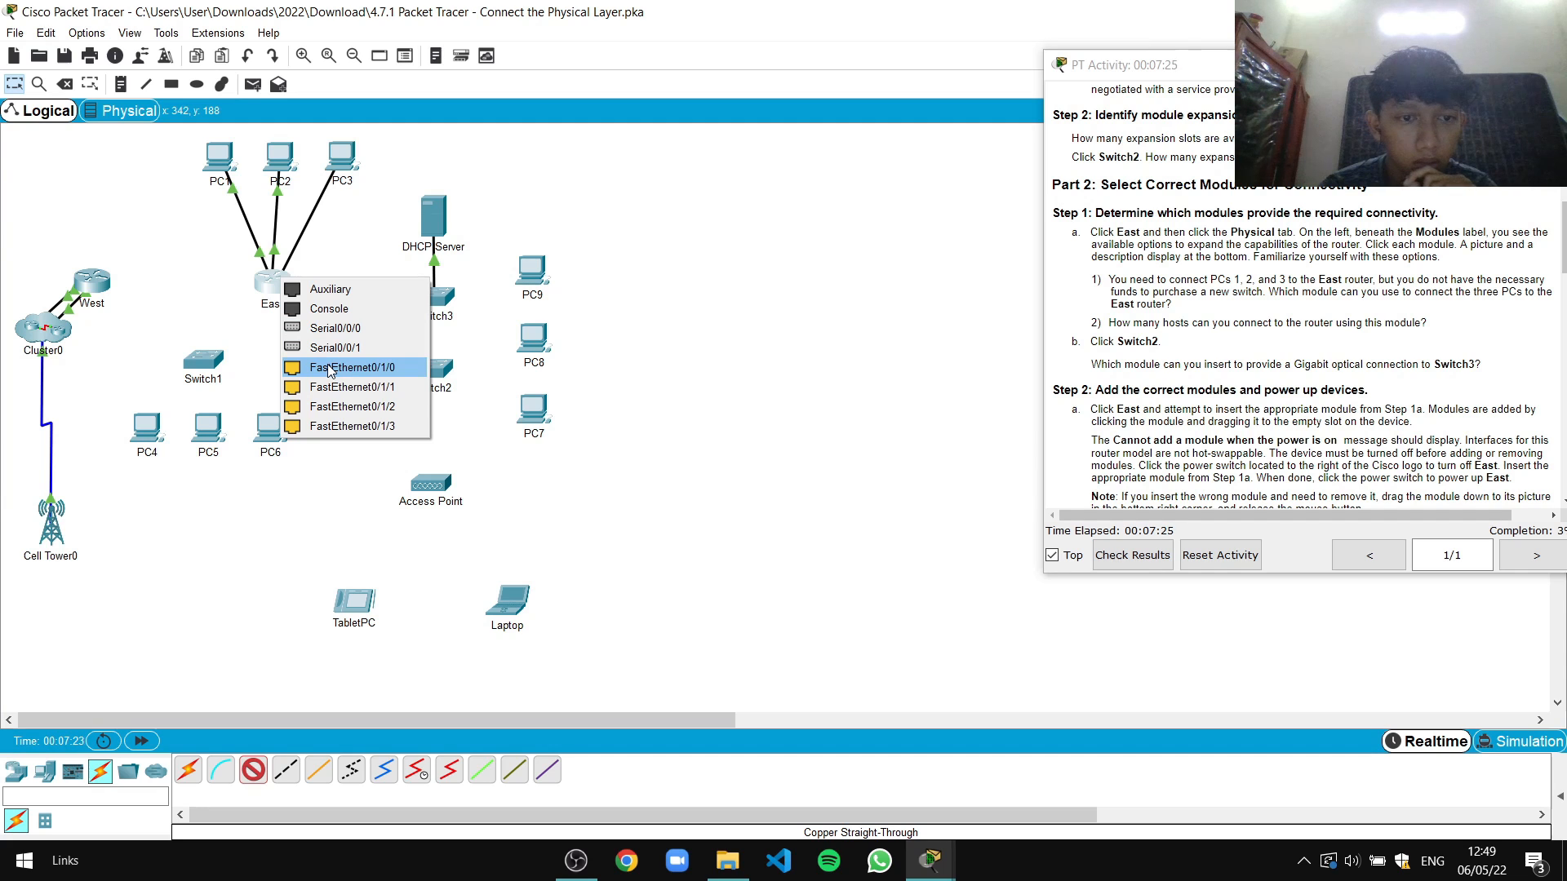
left_click(329, 406)
left_click(341, 157)
left_click(1006, 172)
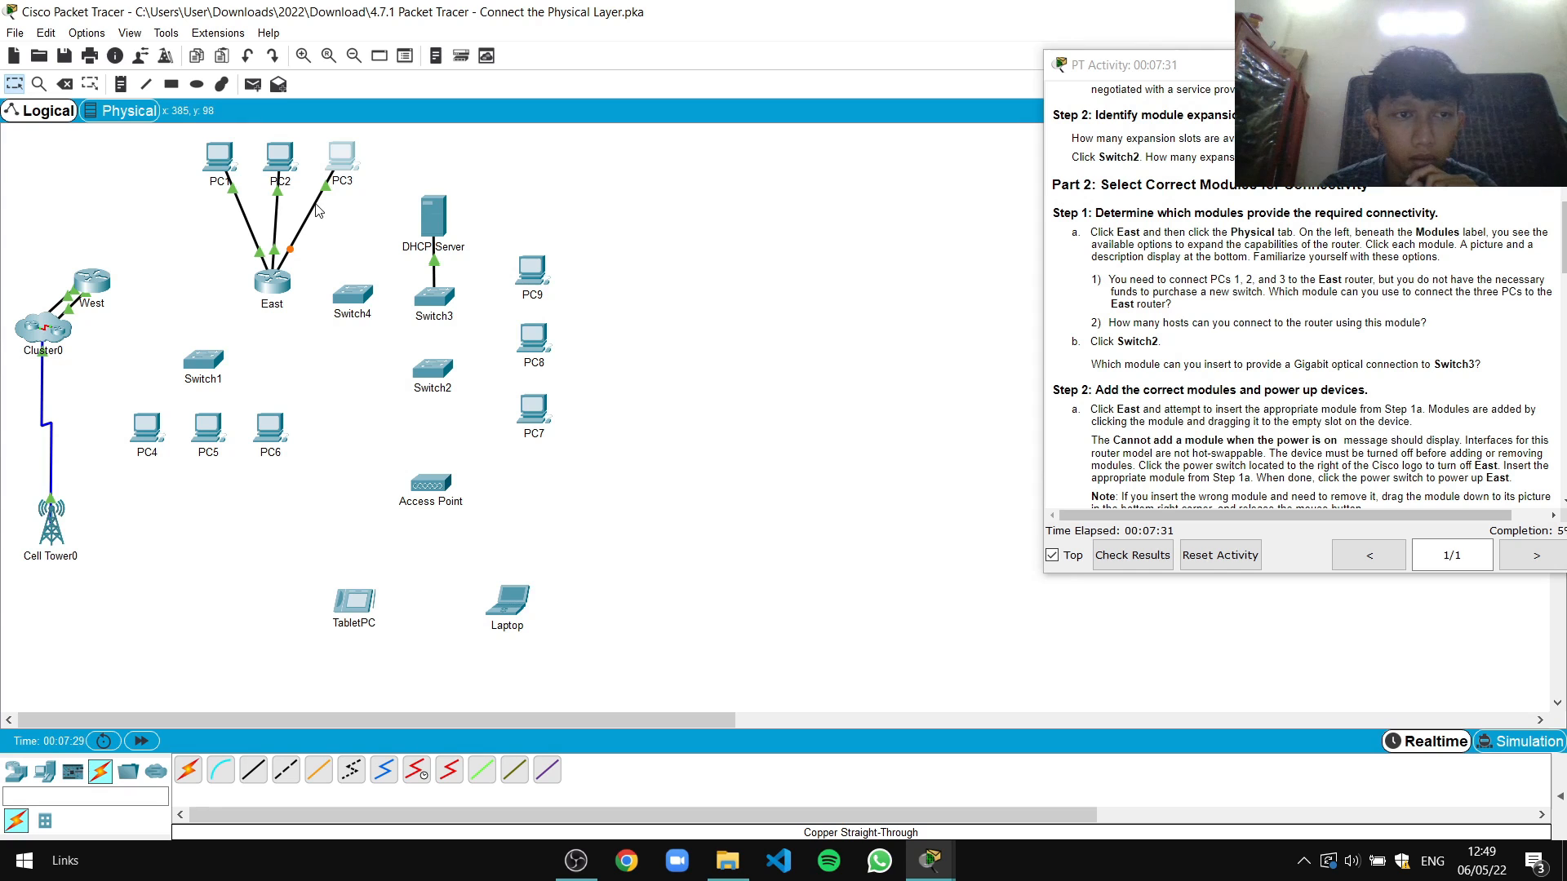
left_click(345, 164)
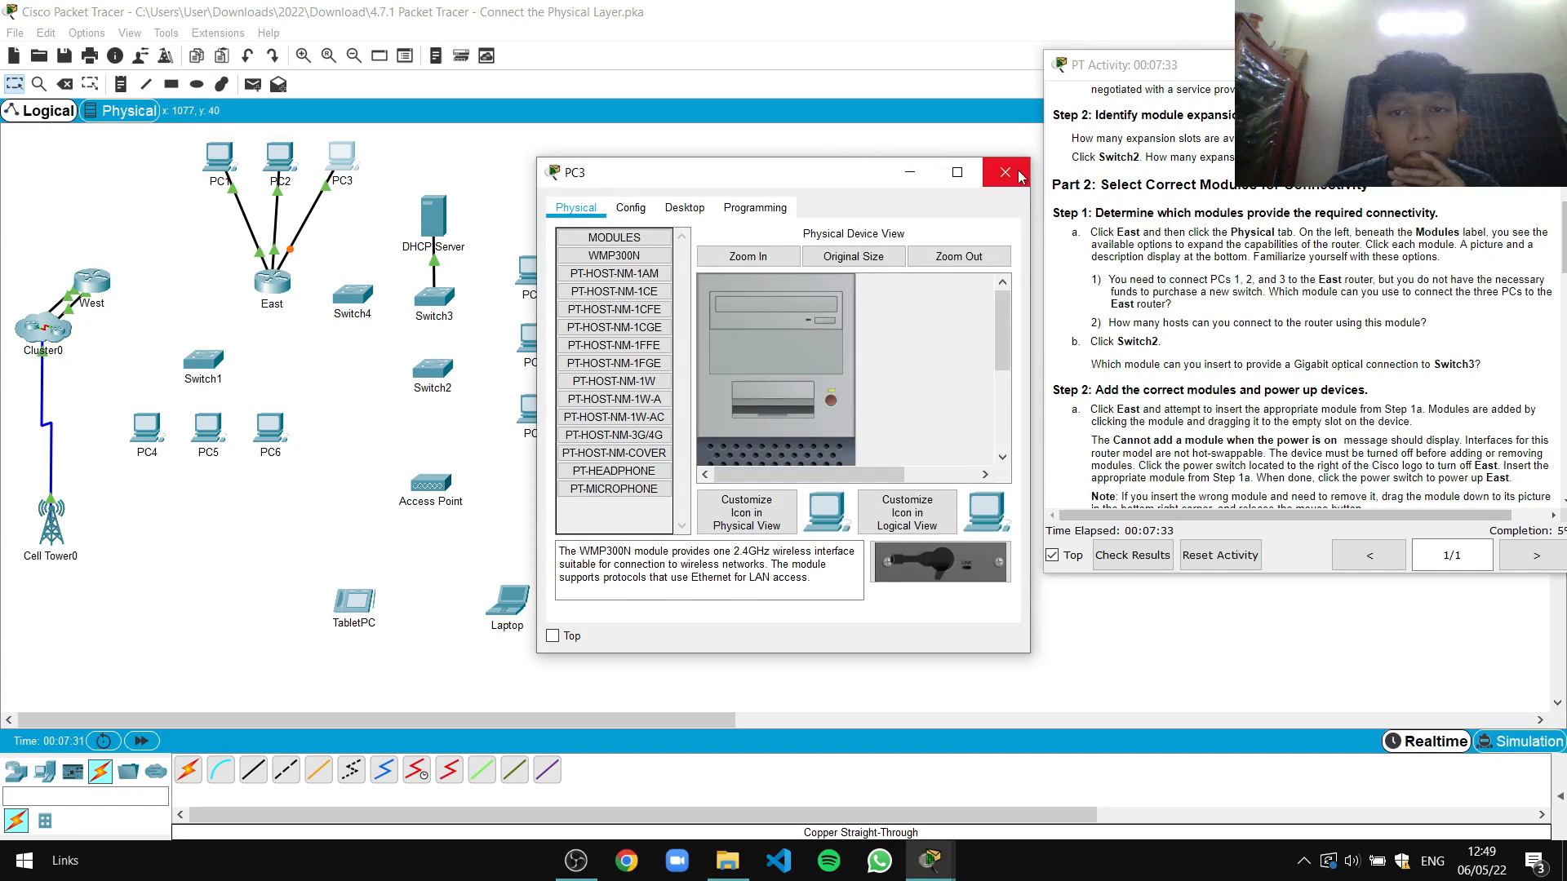
left_click(1004, 173)
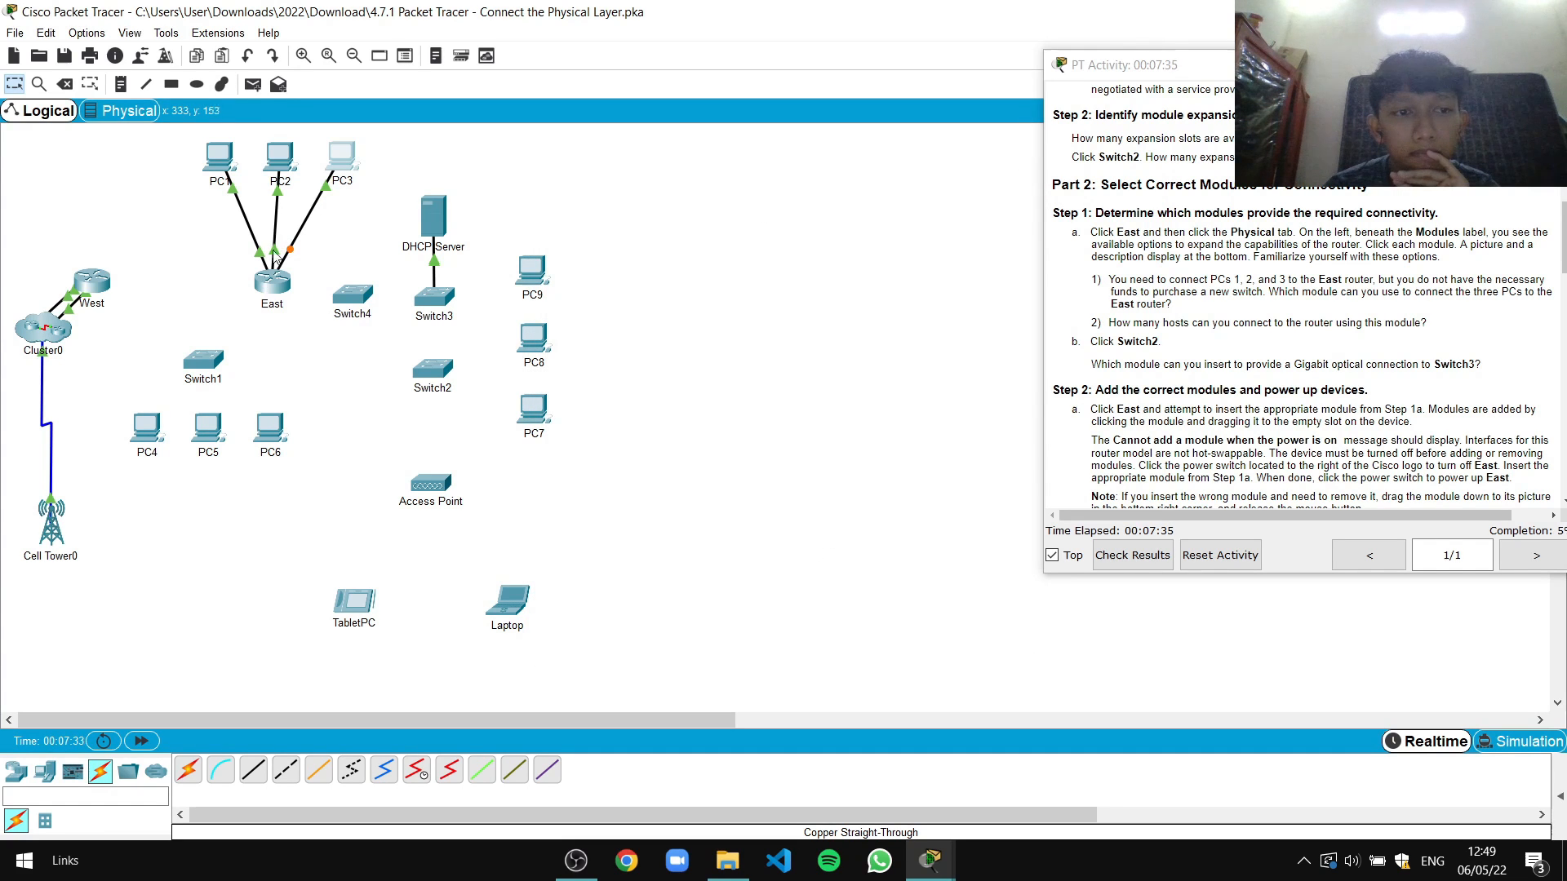
left_click(275, 283)
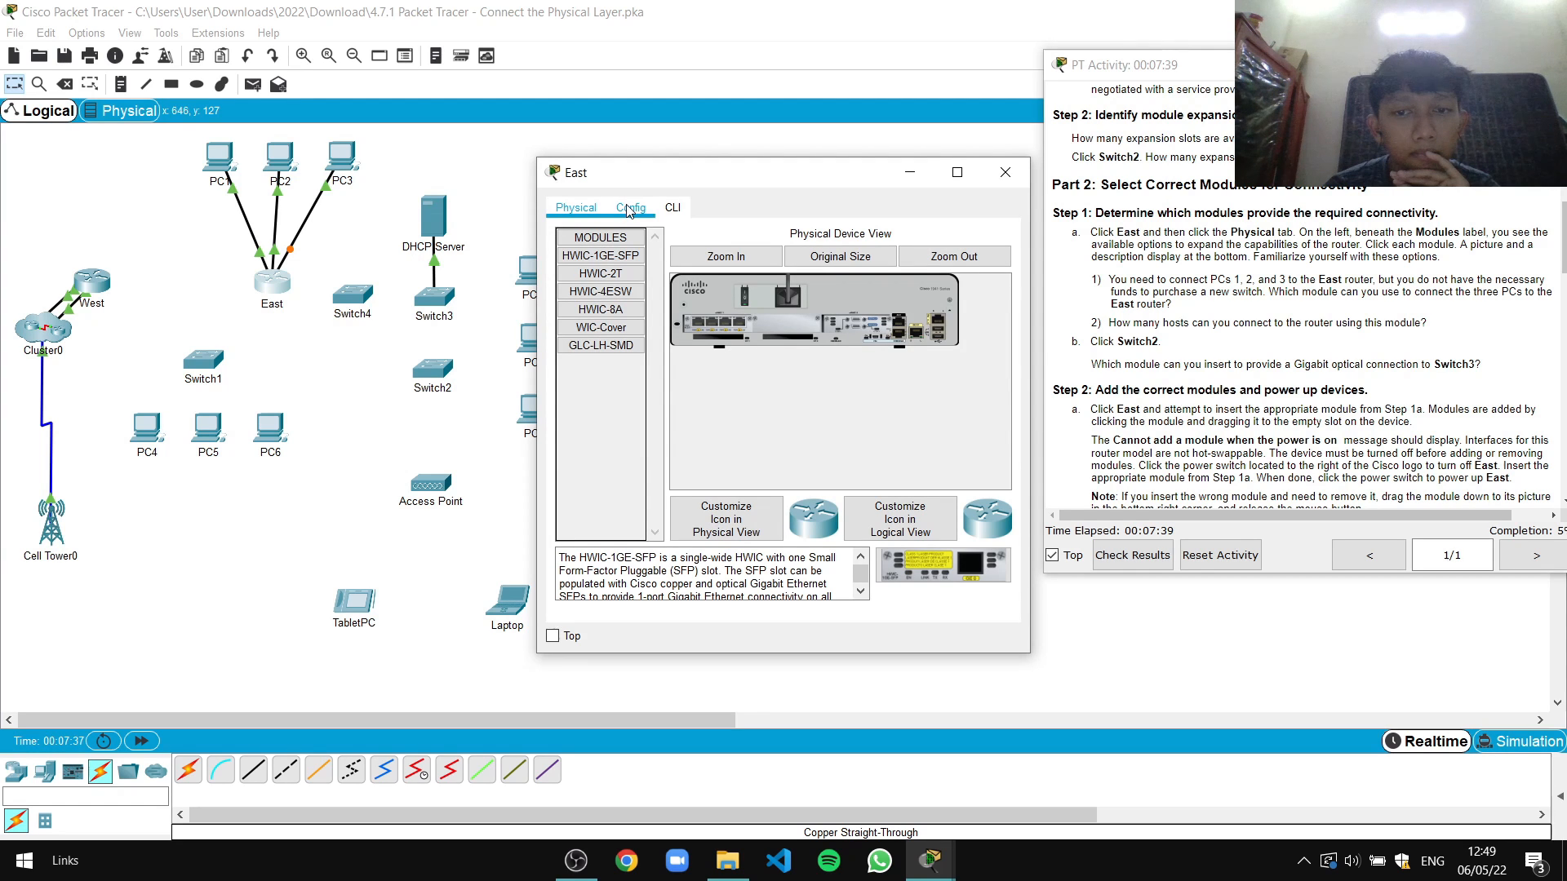
left_click(629, 210)
left_click(585, 210)
left_click(1006, 175)
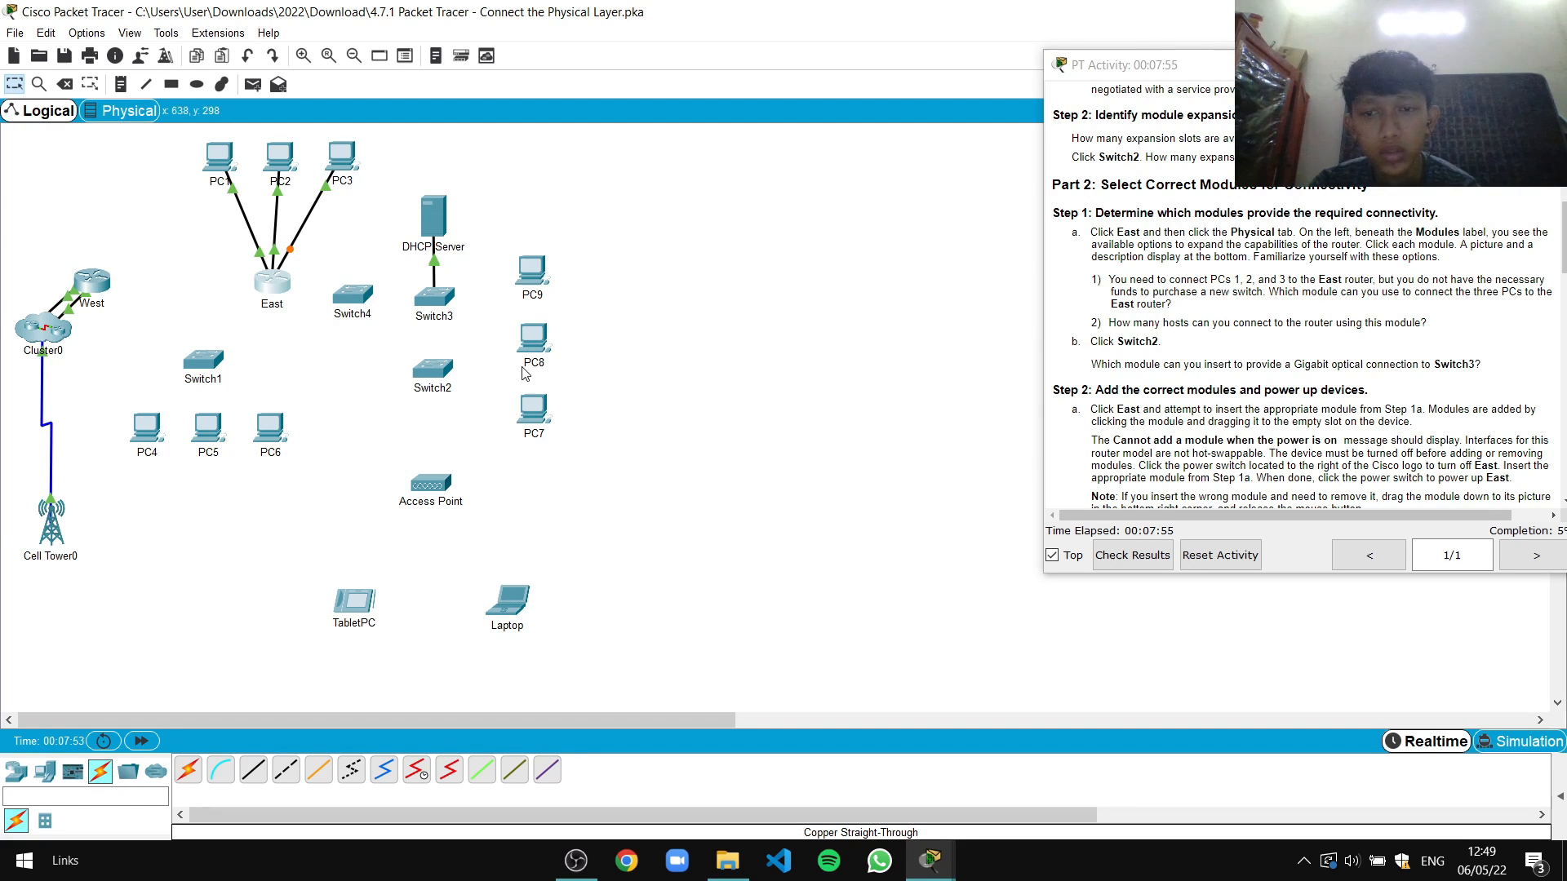
left_click(437, 379)
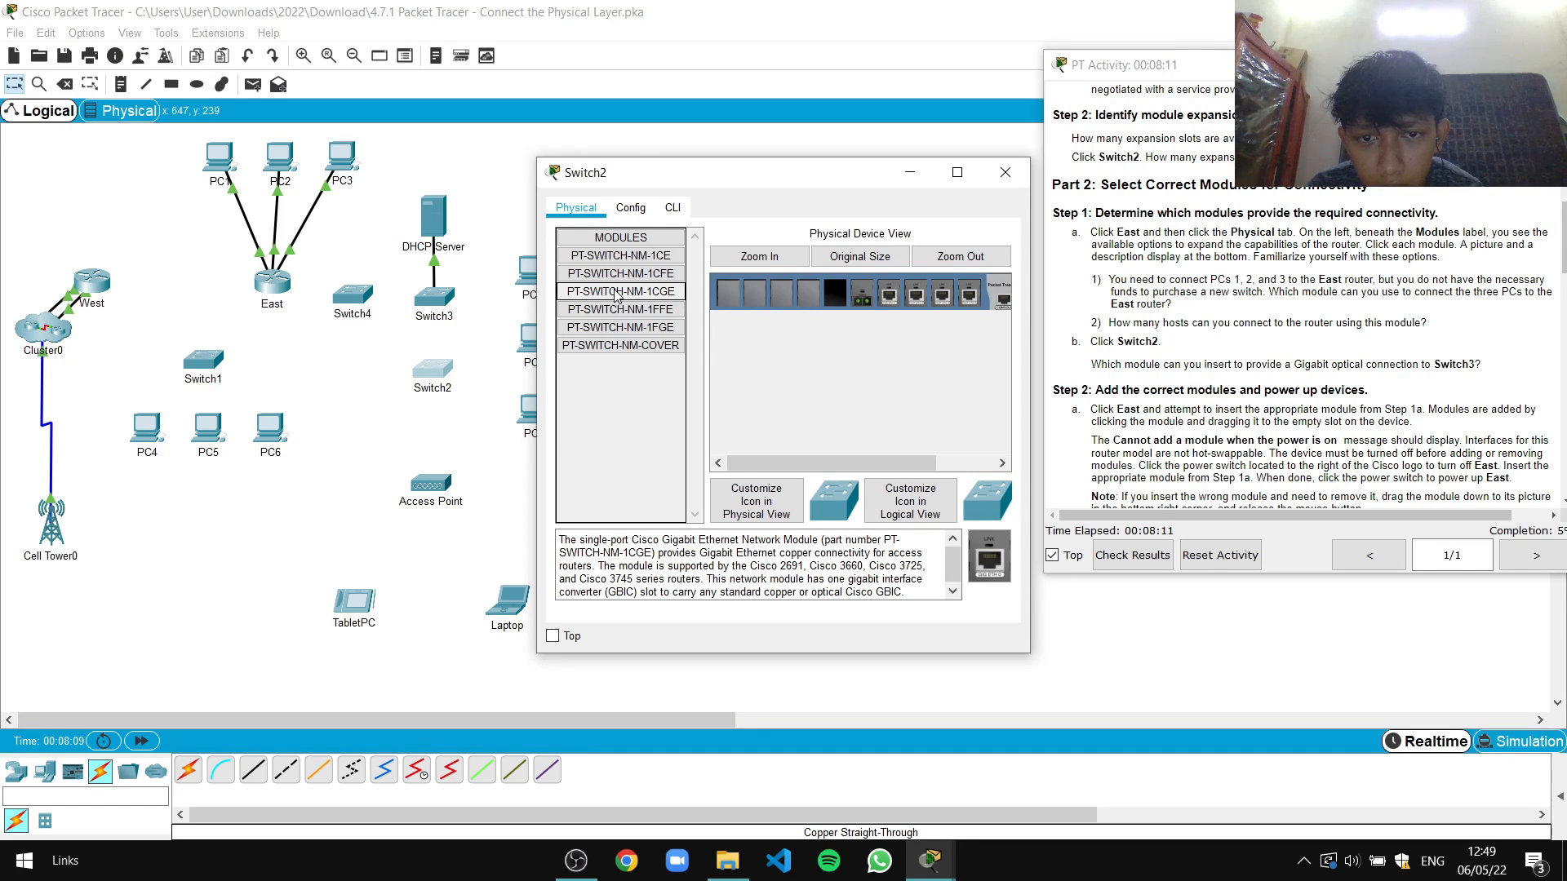
left_click(1006, 173)
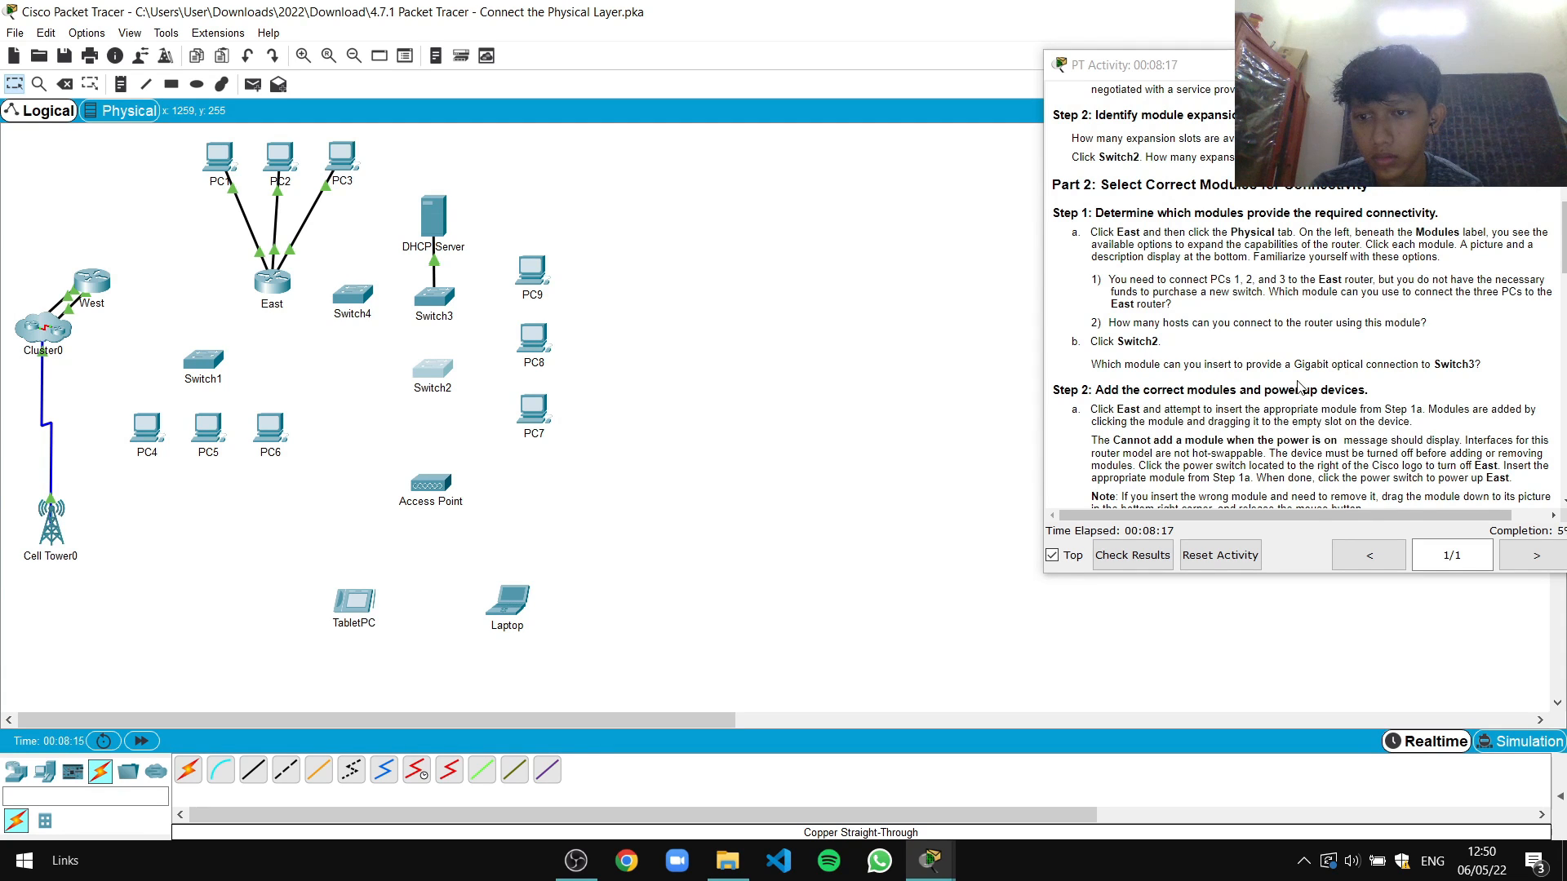
scroll(1299, 388, "down", 2)
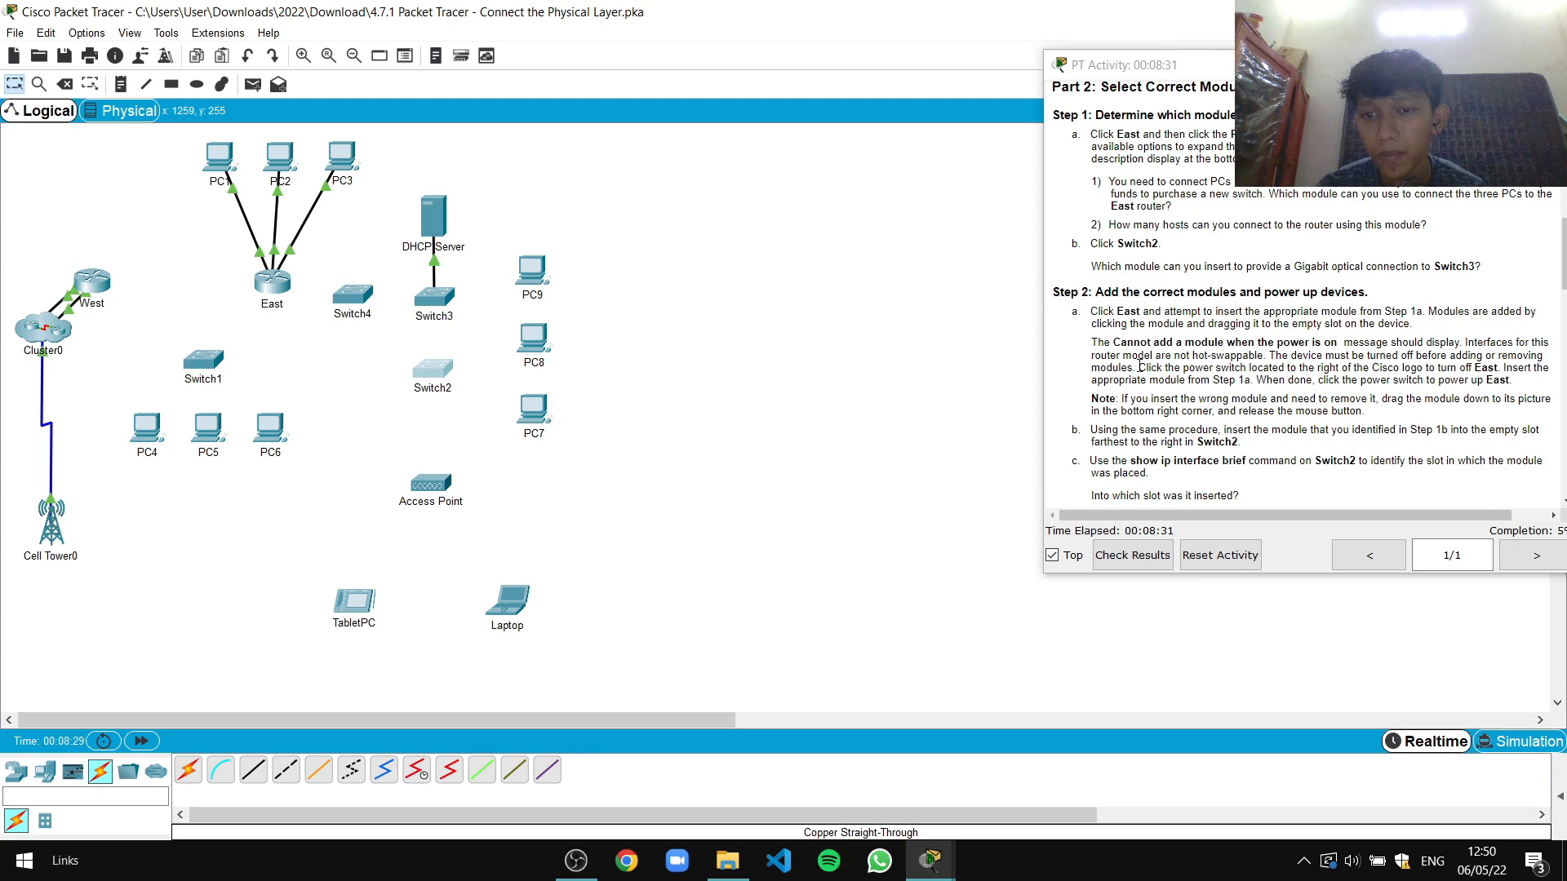
Open East's window and scroll the instructions down to the Part 3 connection table
scroll(1133, 383, "down", 3)
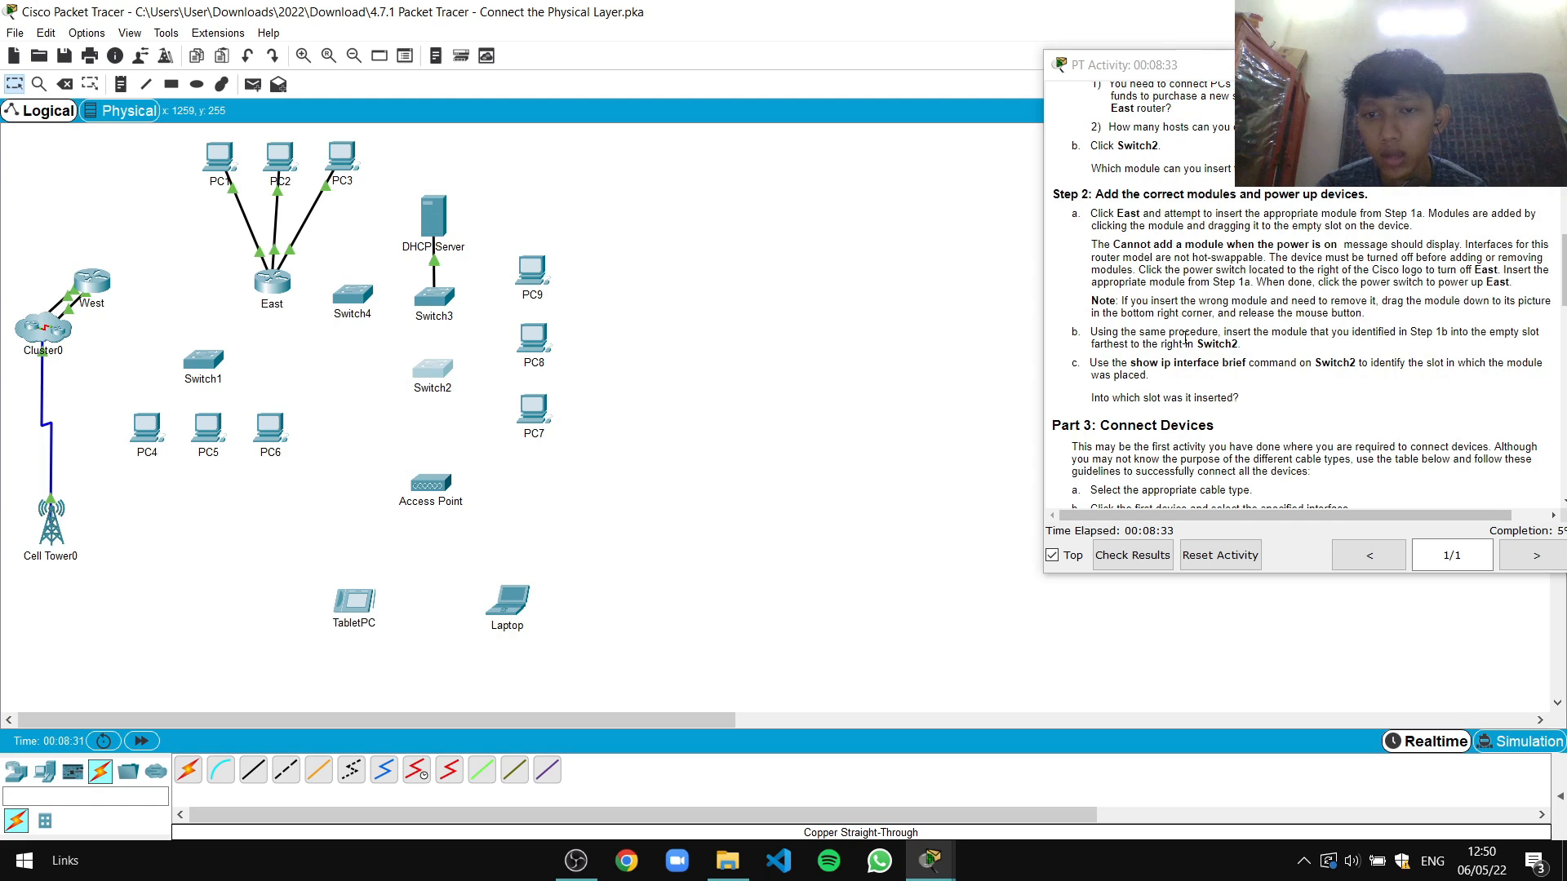
left_click(272, 281)
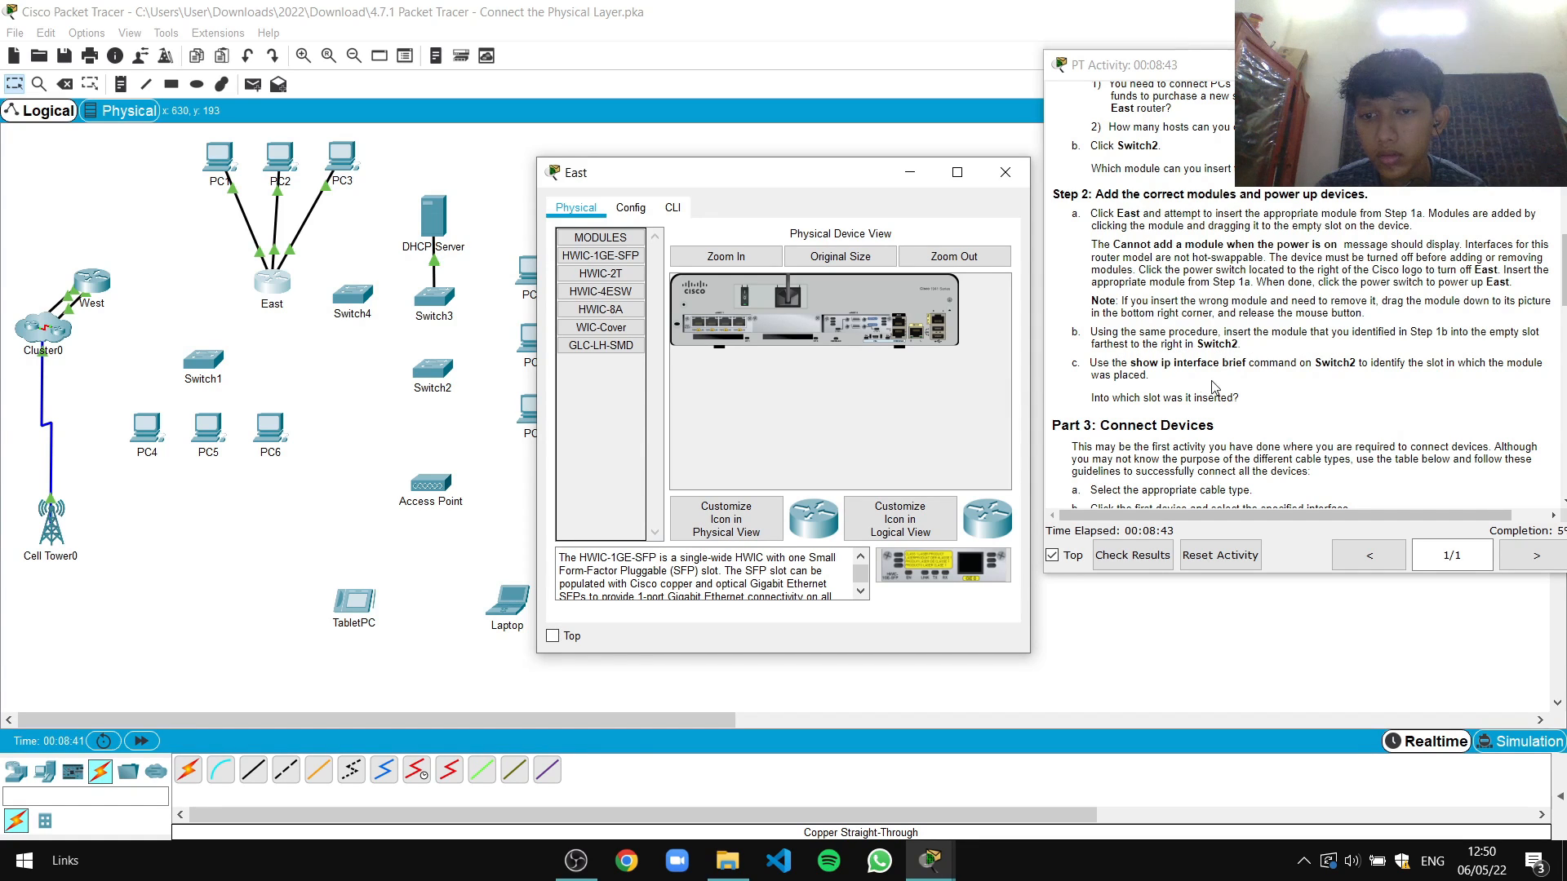
scroll(1167, 398, "down", 3)
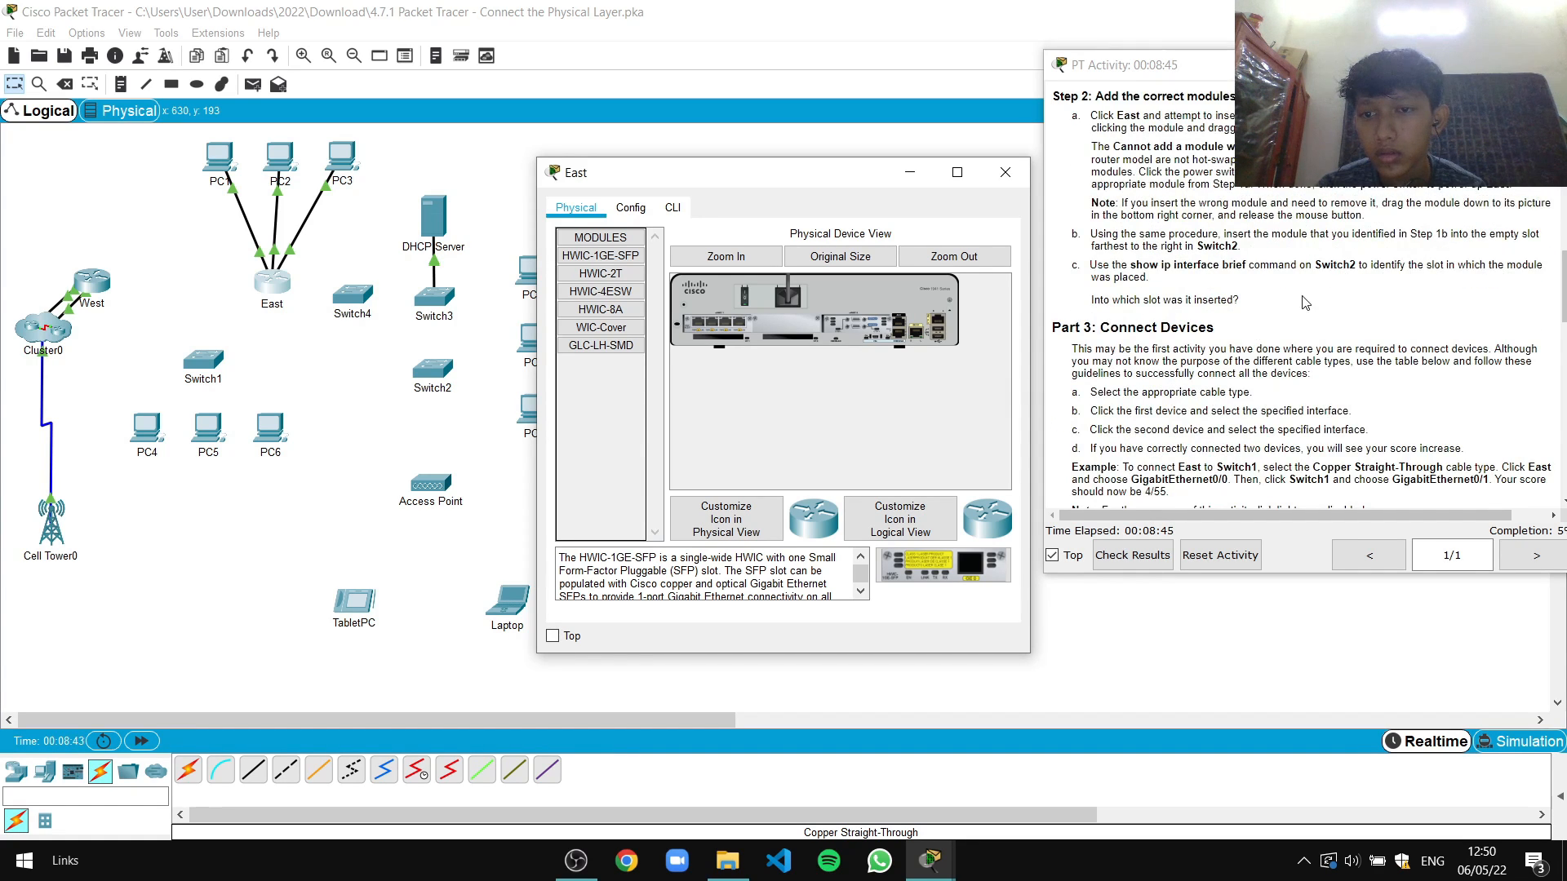
scroll(1339, 285, "down", 3)
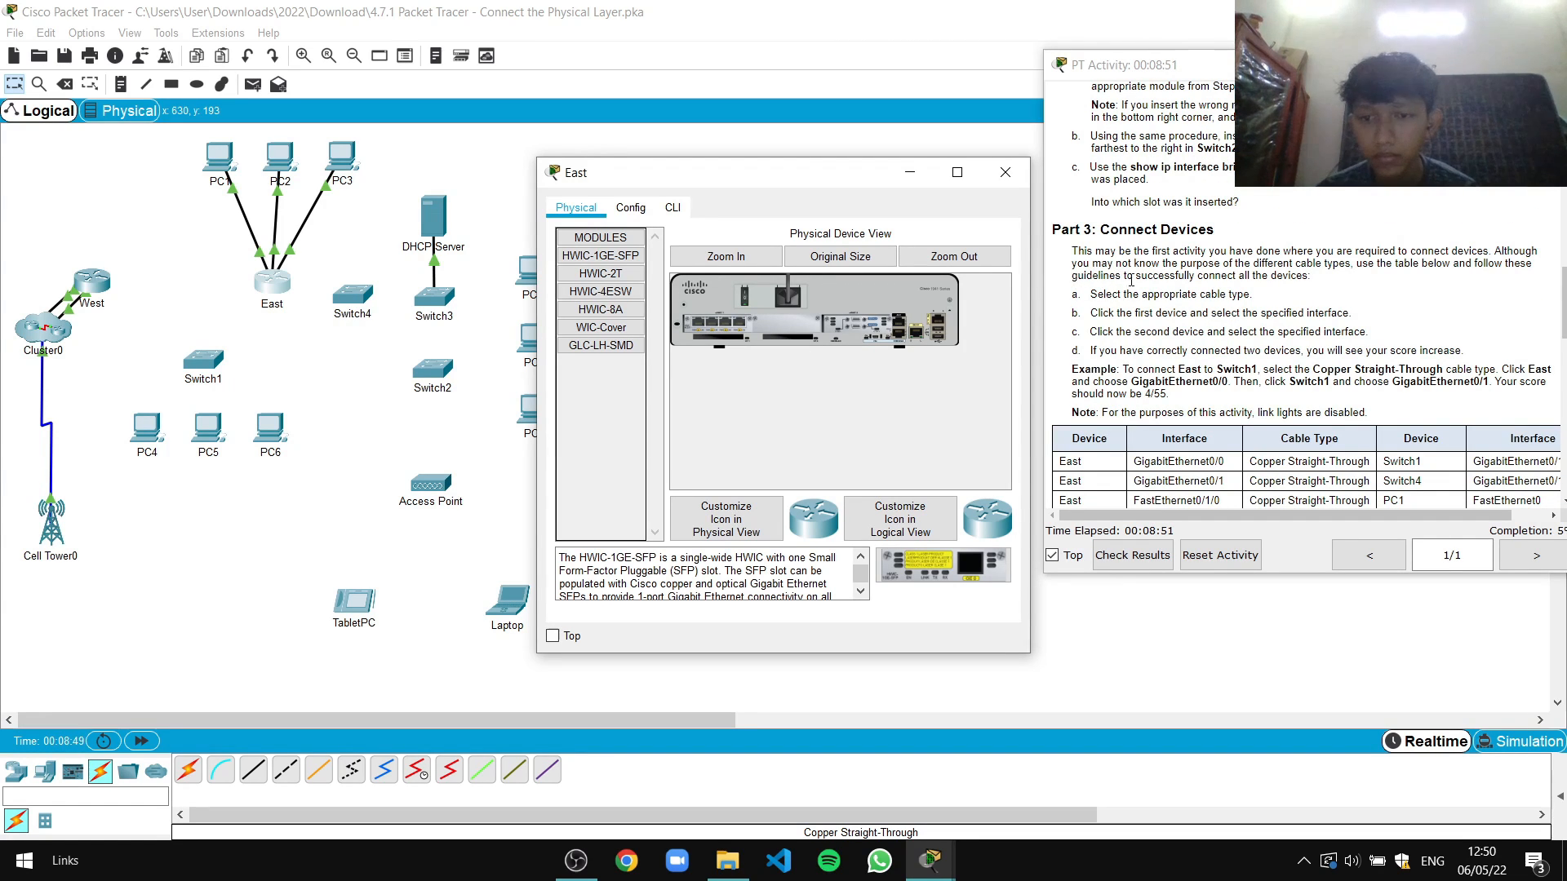
scroll(1143, 294, "down", 1)
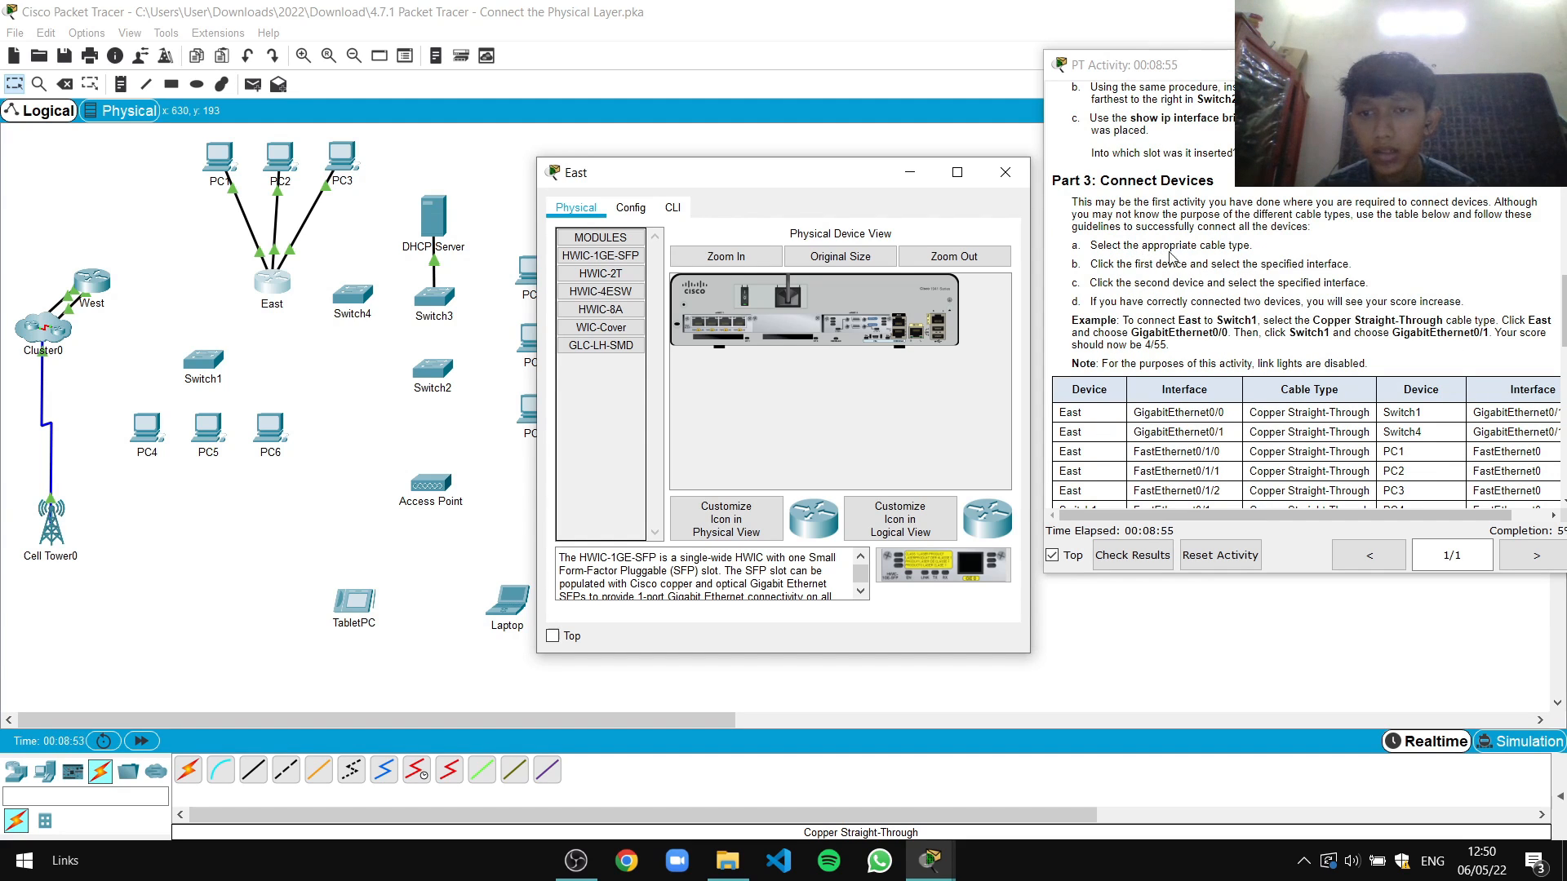
scroll(1173, 280, "down", 2)
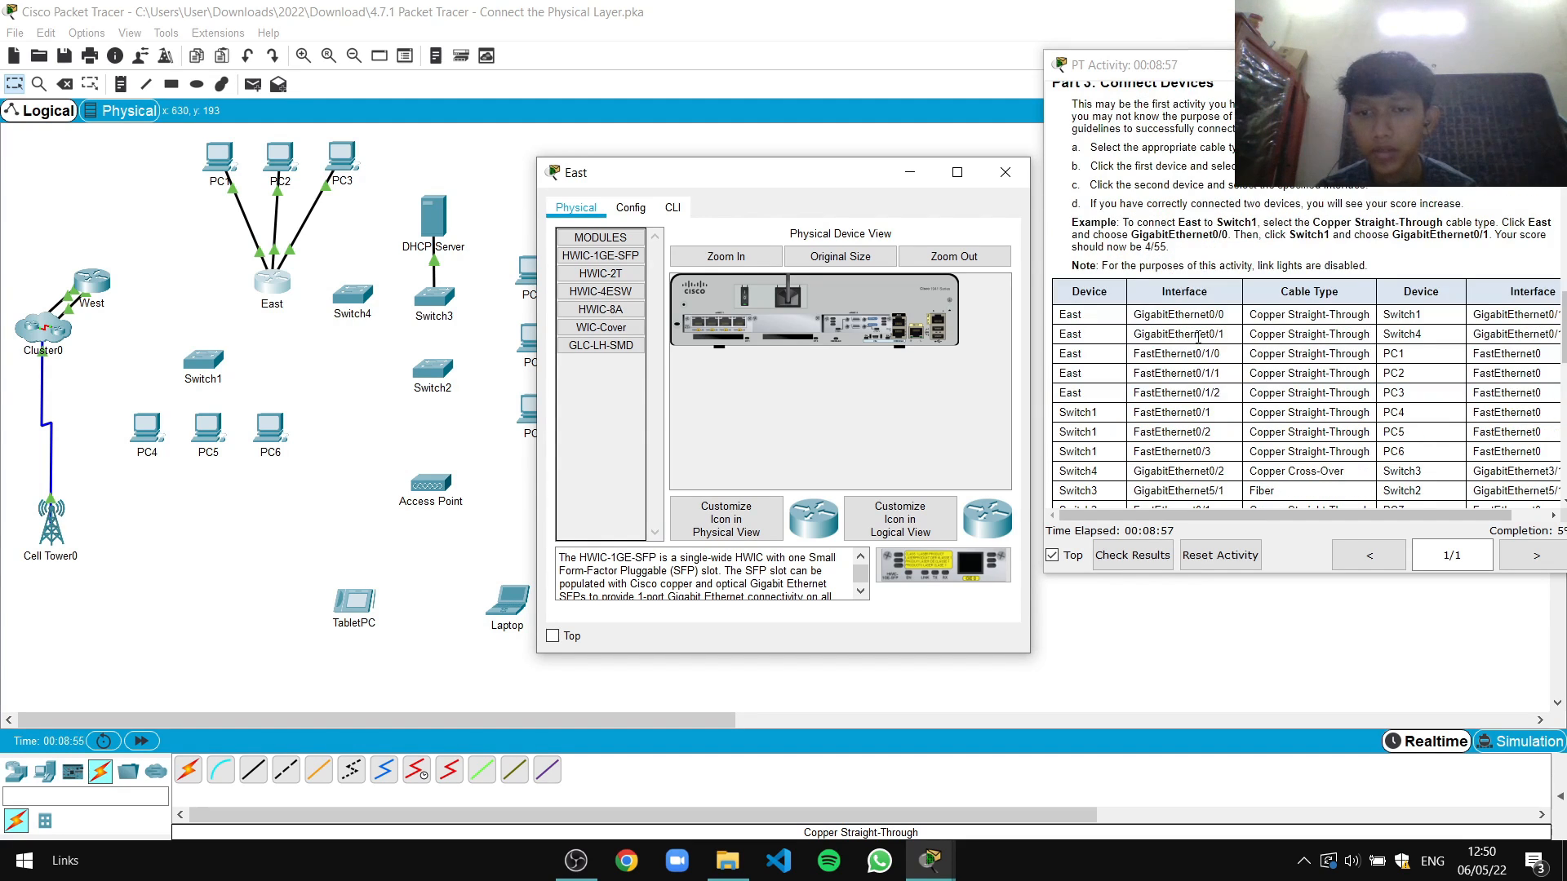
mouse_move(1338, 517)
left_mouse_down()
mouse_move(1353, 518)
mouse_move(1332, 515)
left_mouse_up()
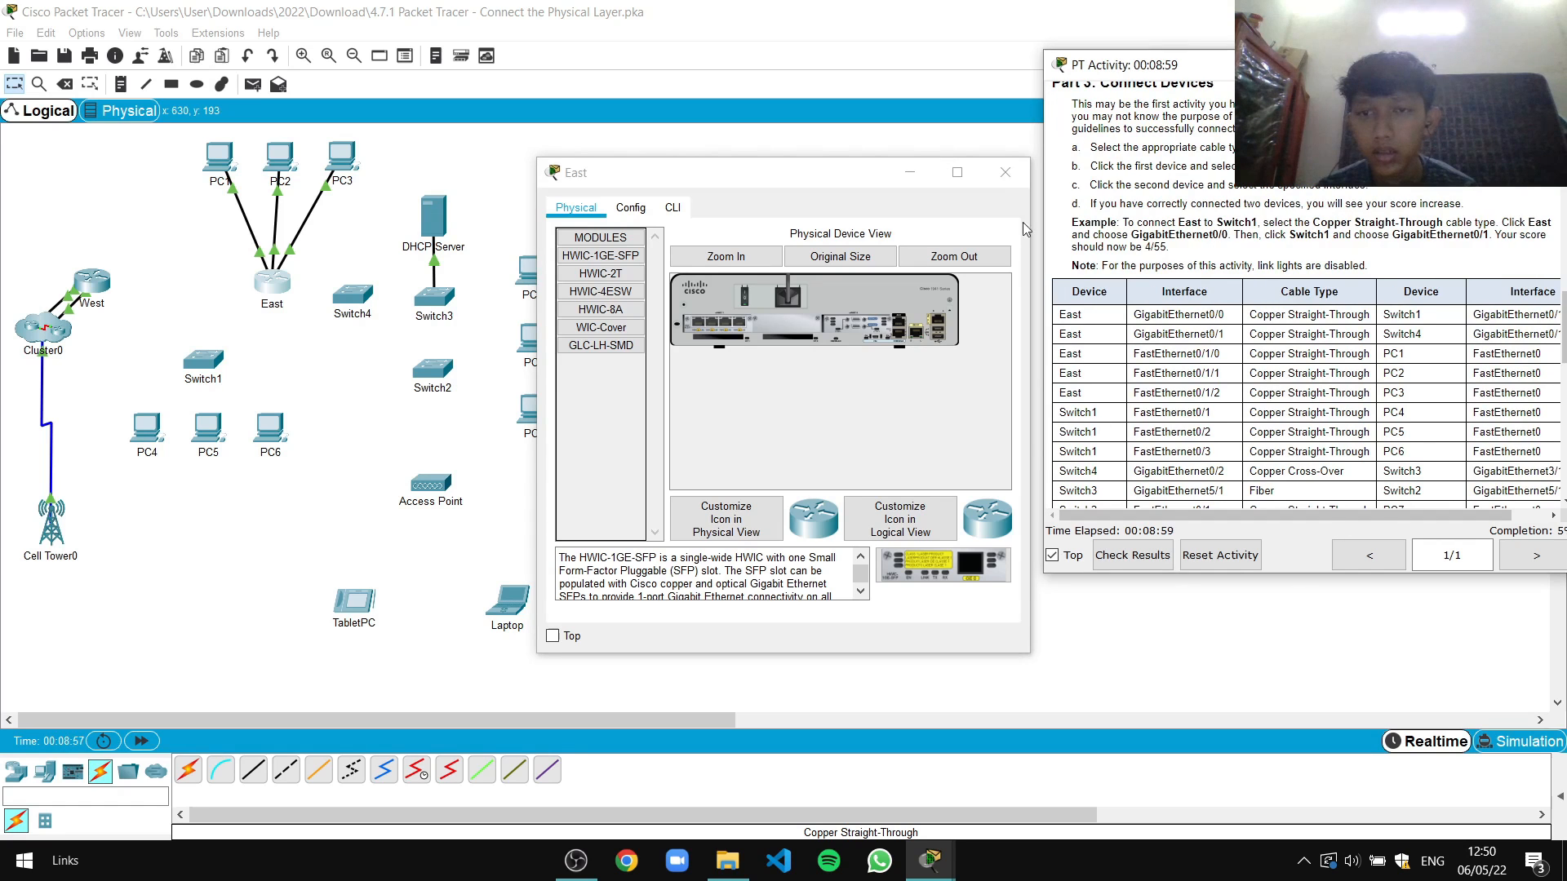
Close East's window and widen the instructions so the whole table shows
left_click(1006, 172)
left_click_drag(1044, 214, 842, 227)
scroll(898, 245, "up", 2)
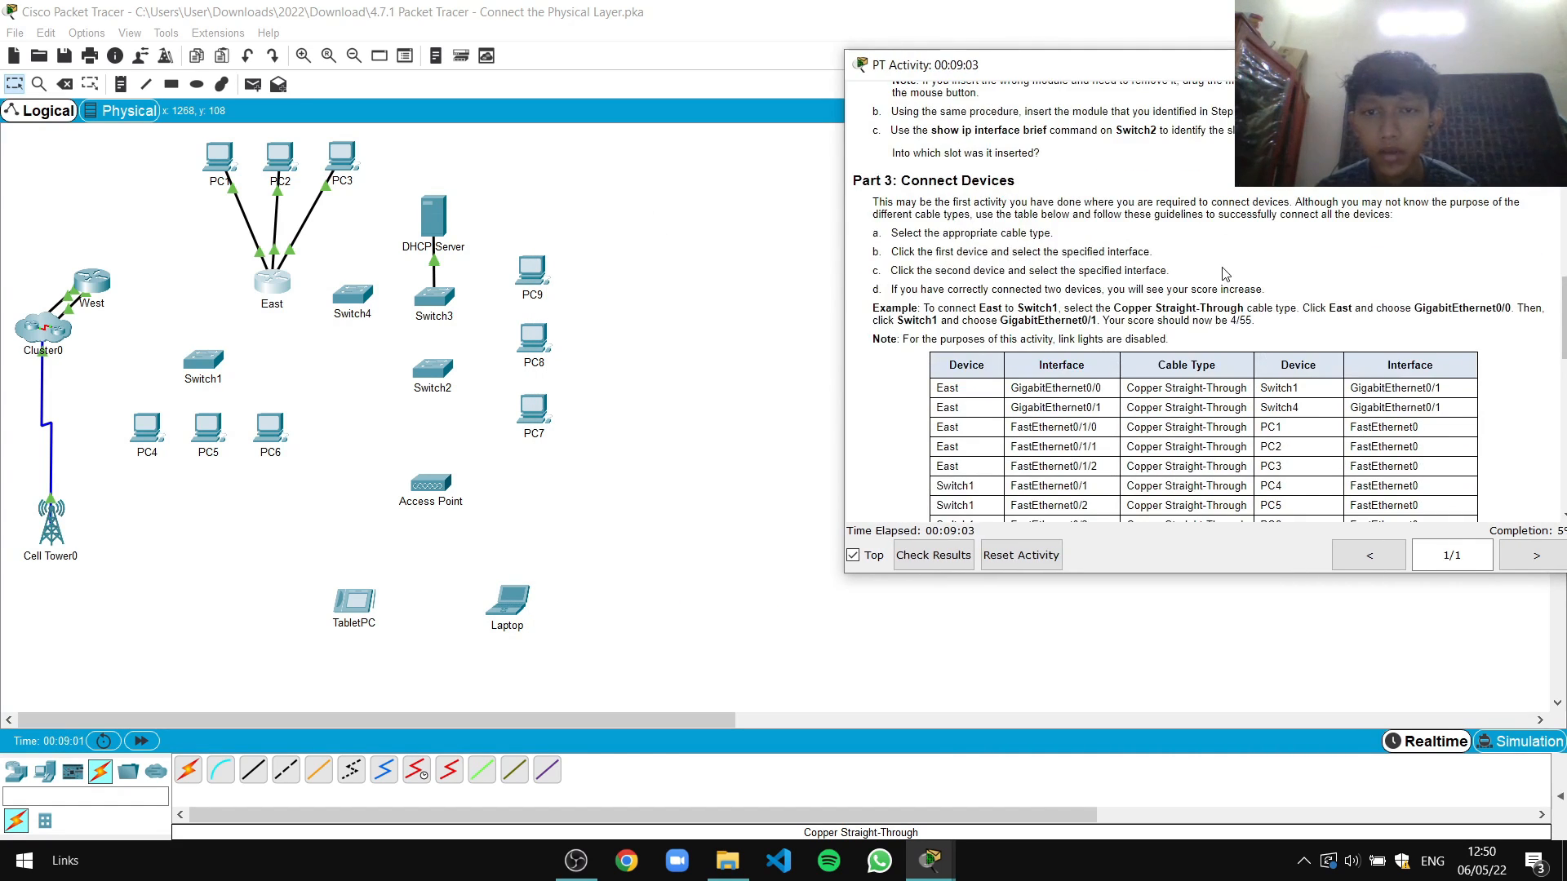
scroll(897, 244, "down", 2)
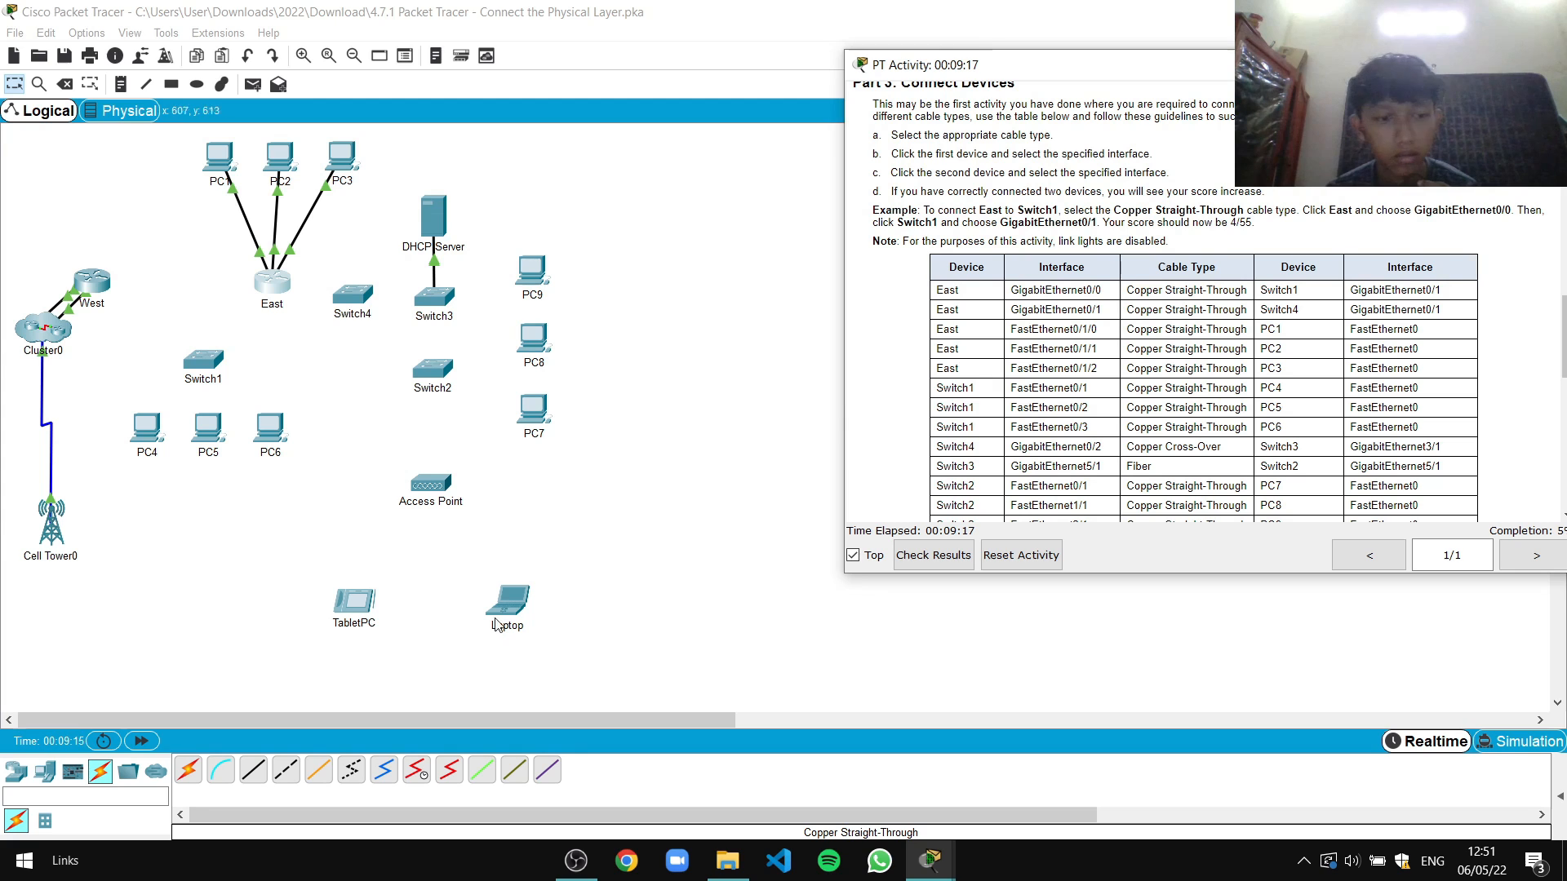
left_click(244, 215)
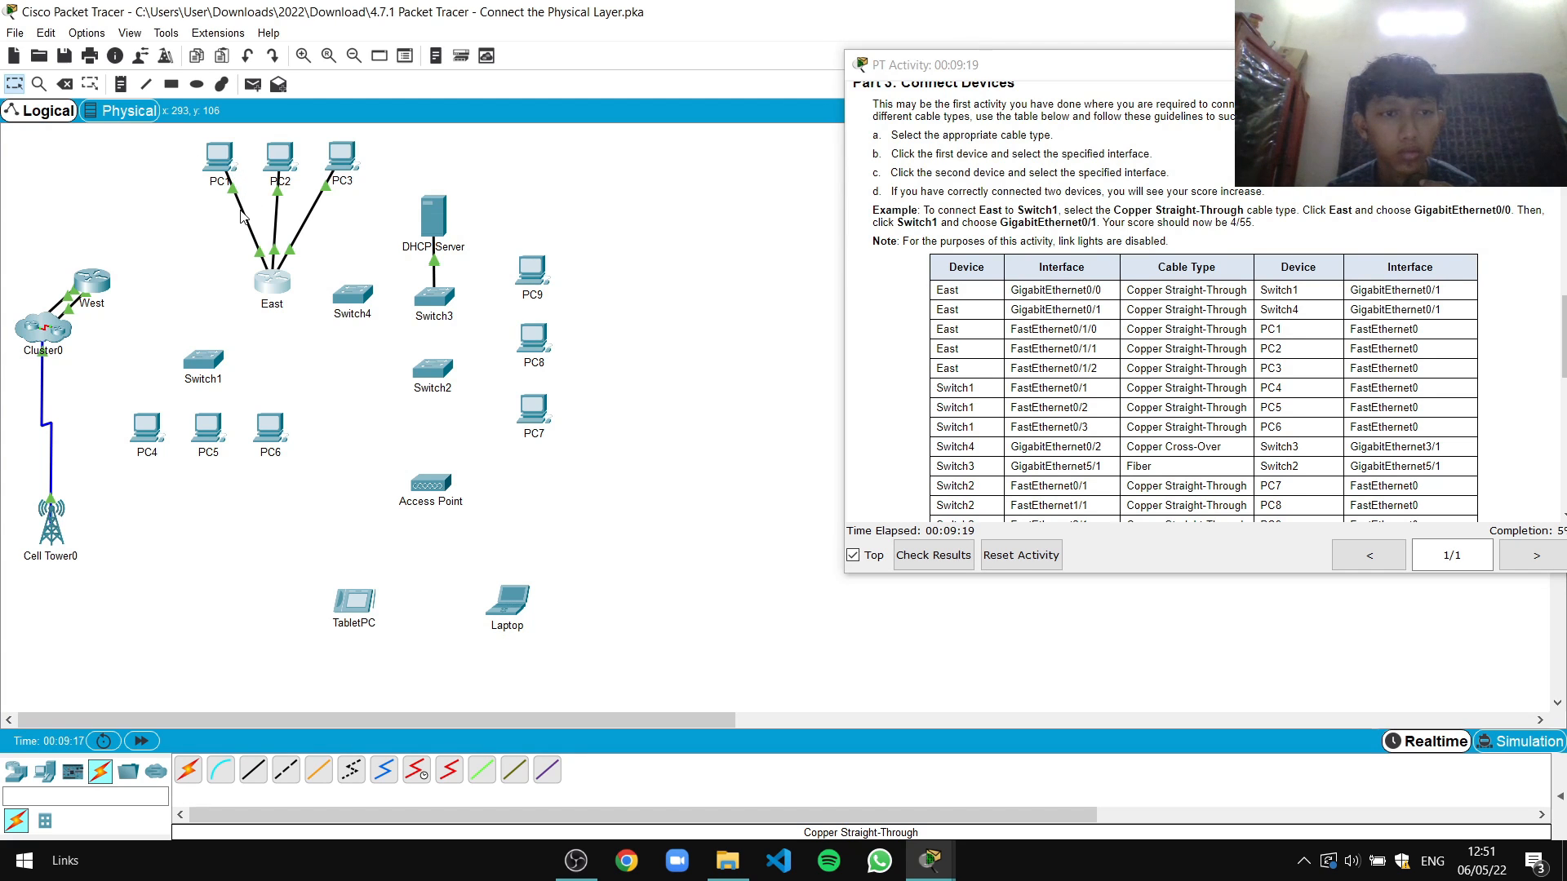
Try deleting the selected PC links and dismiss the 'Remove is locked' warnings
key("Delete")
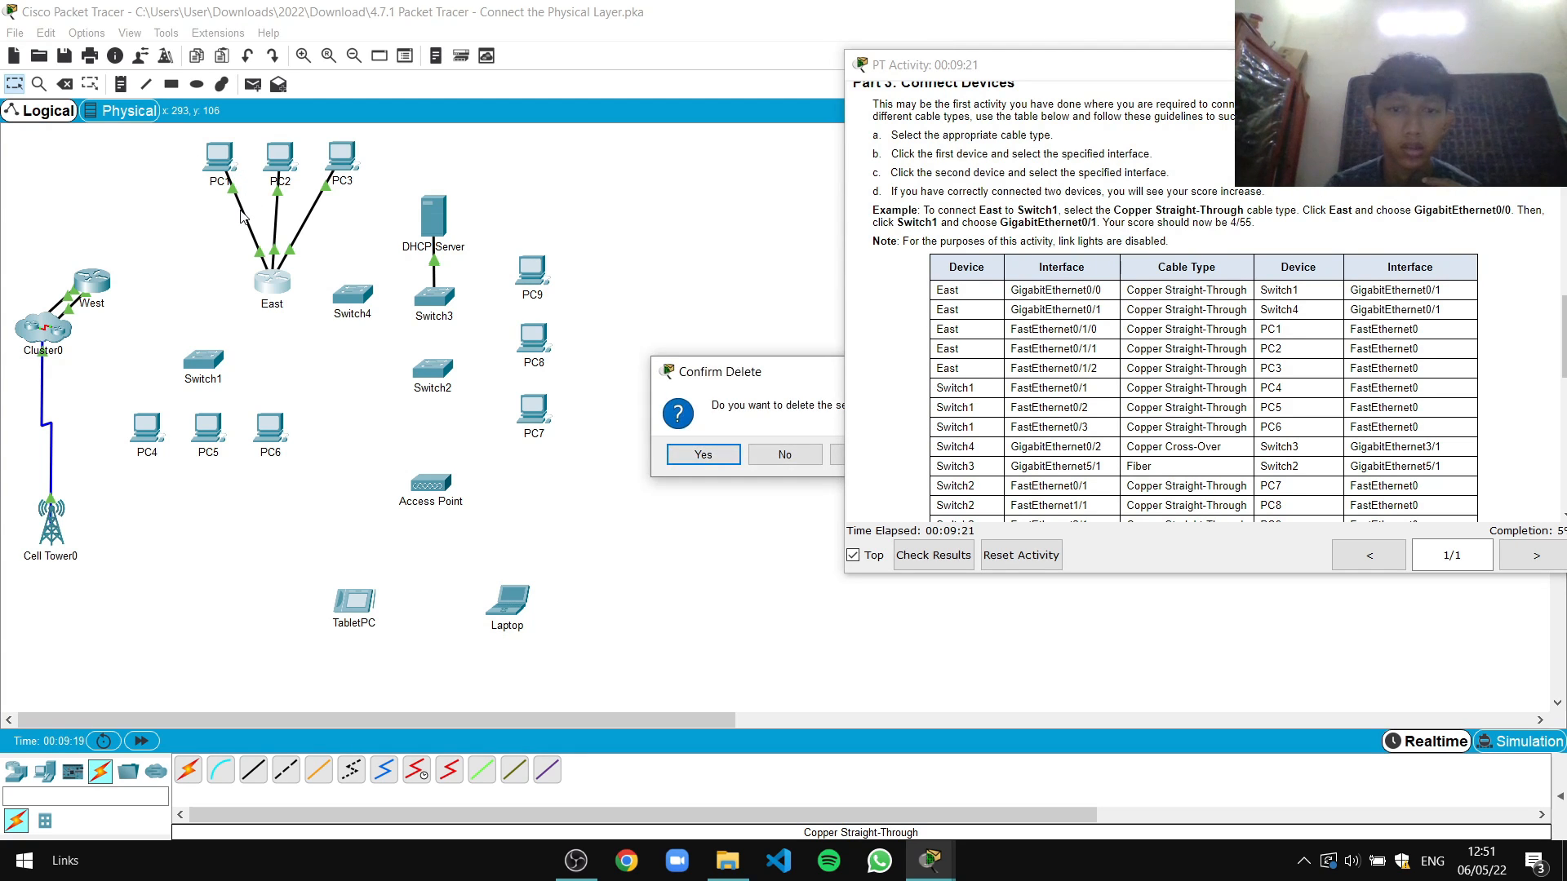
left_click(711, 455)
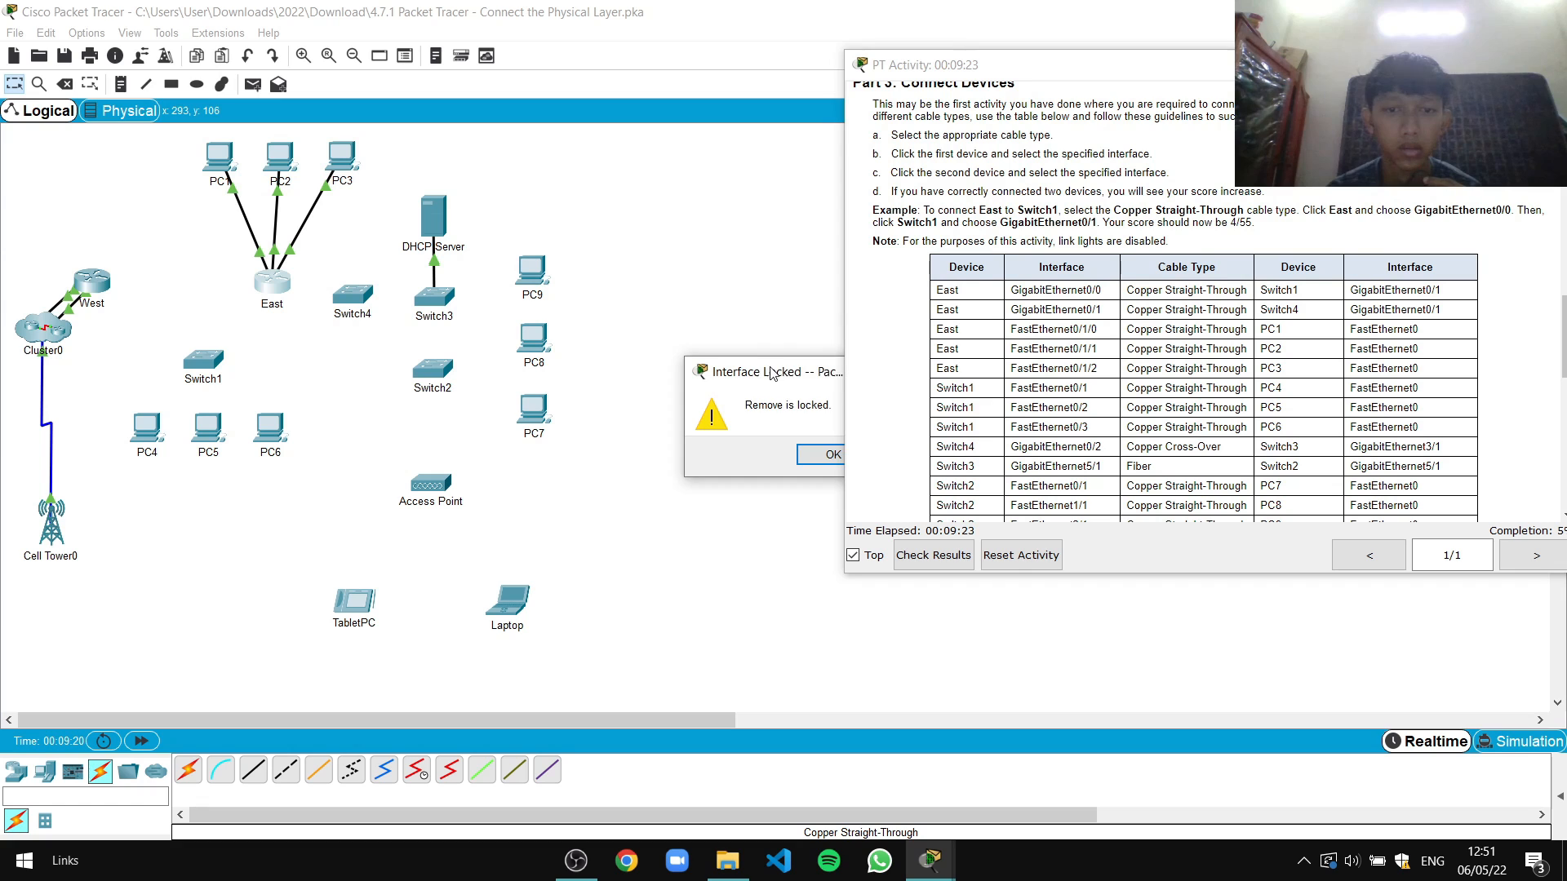
key("Return")
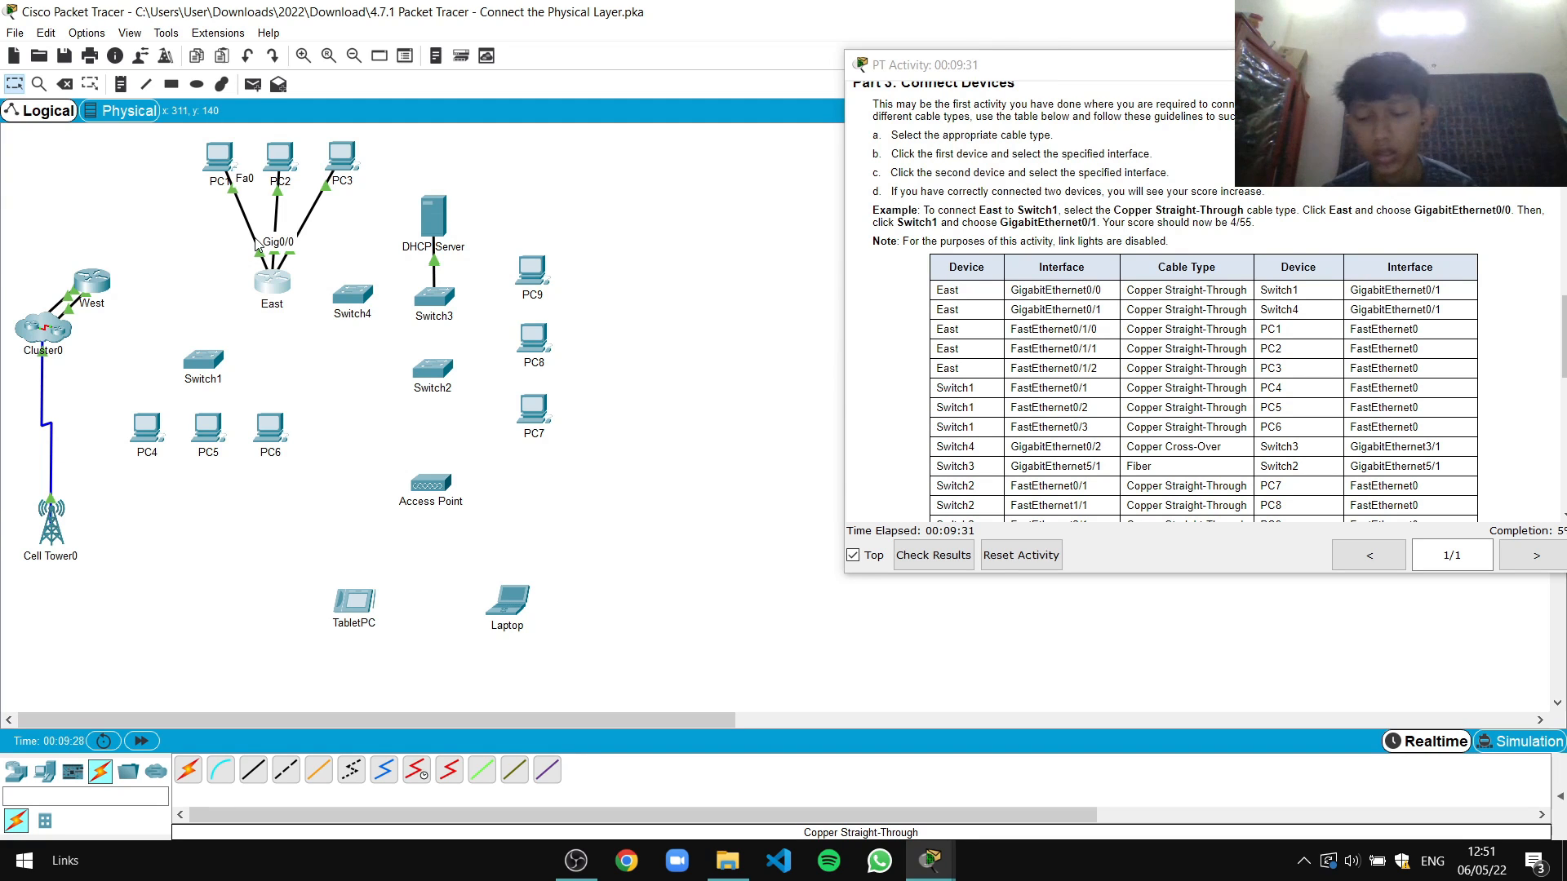
key("Delete")
left_click_drag(804, 369, 625, 369)
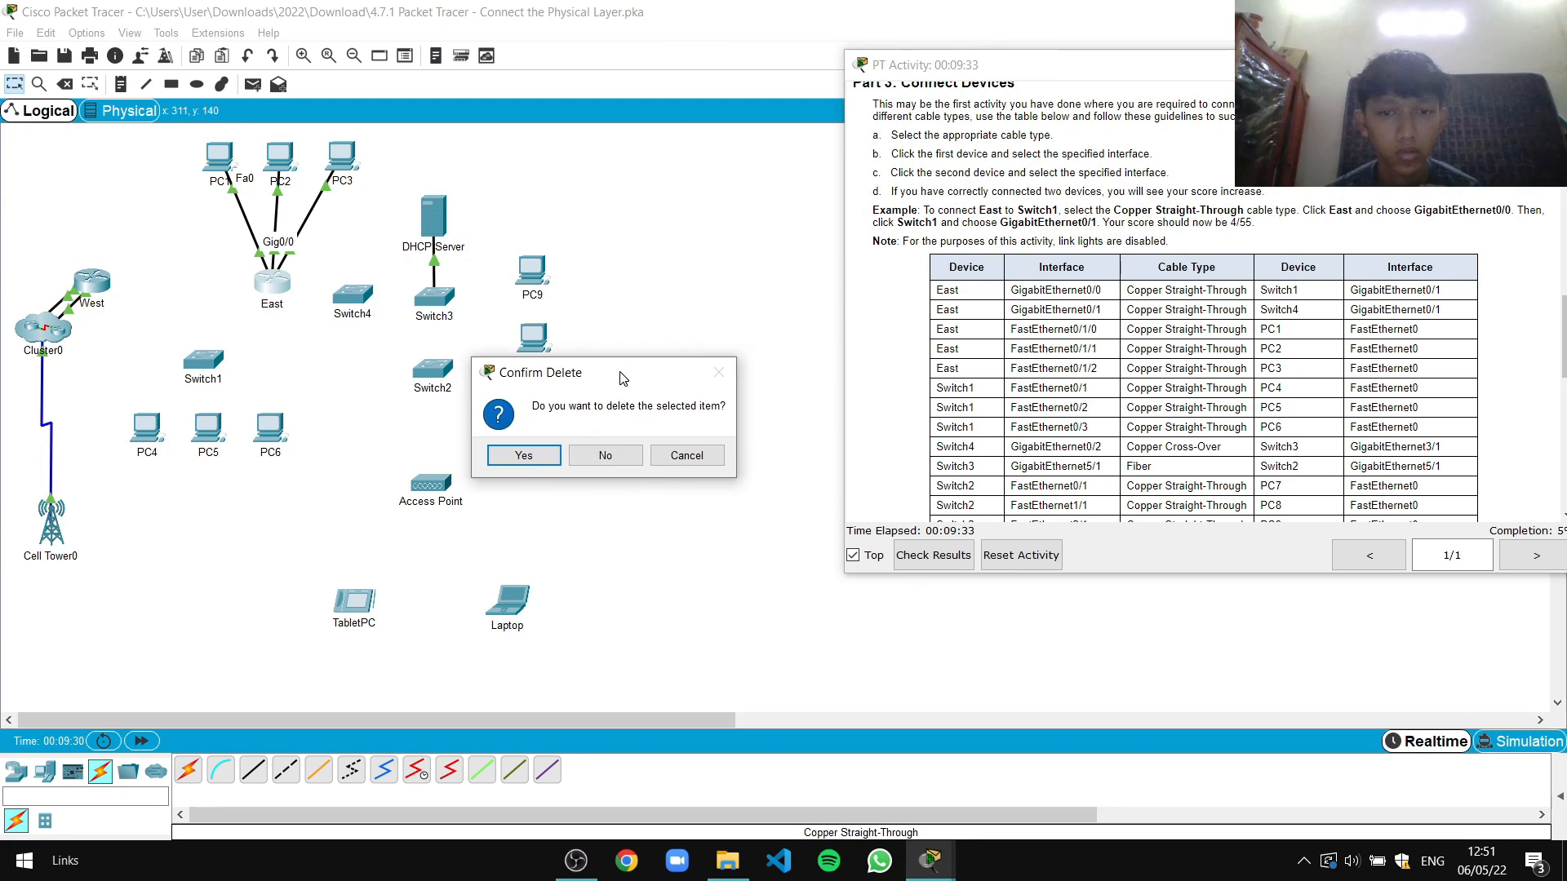
left_click(515, 454)
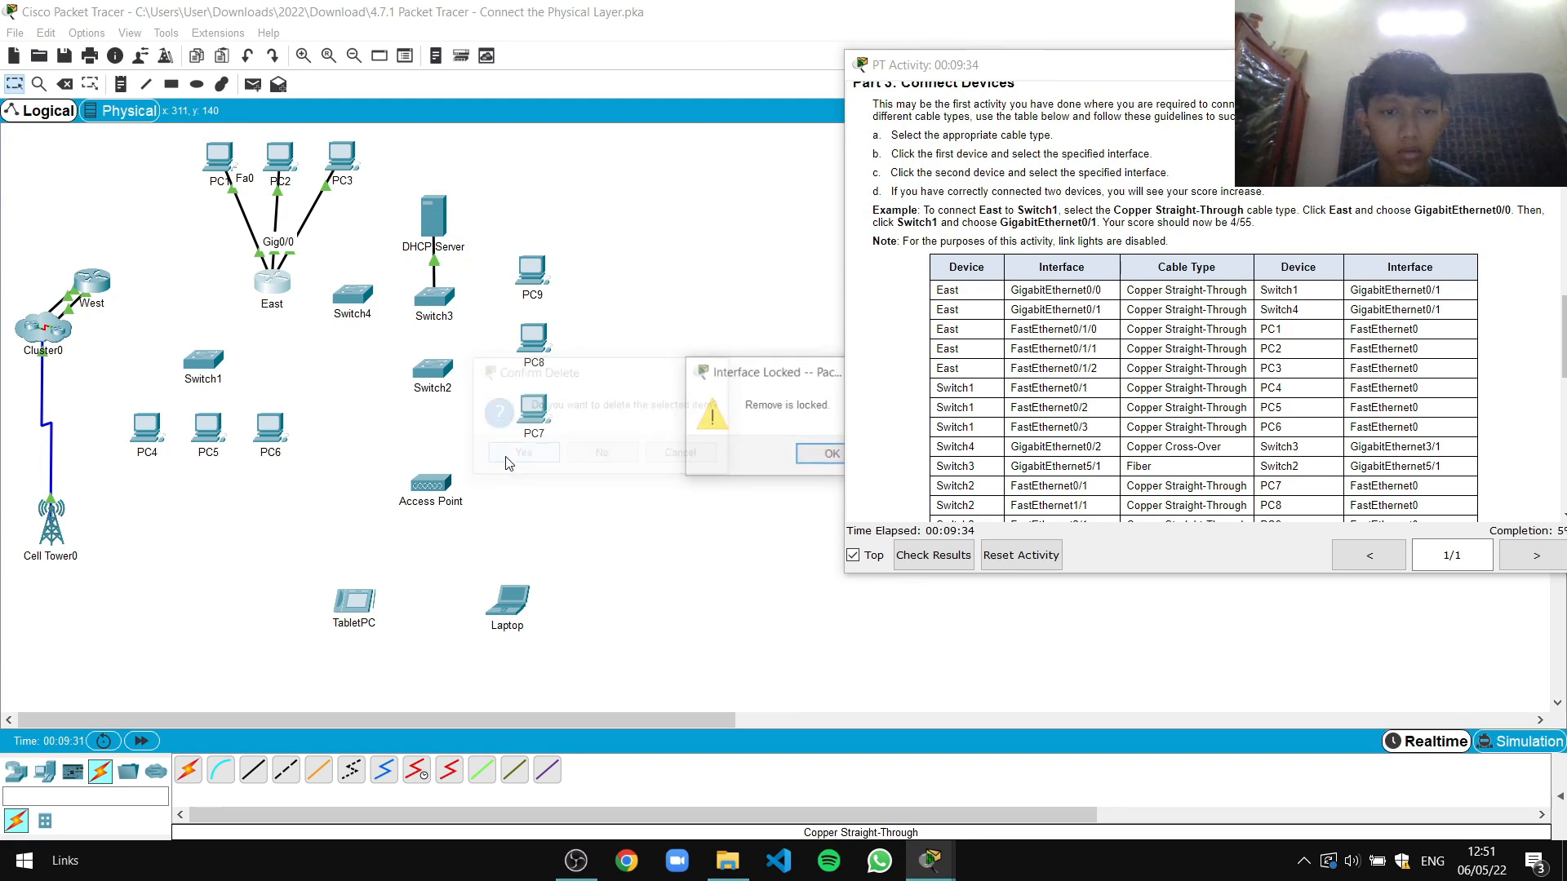
left_click(816, 462)
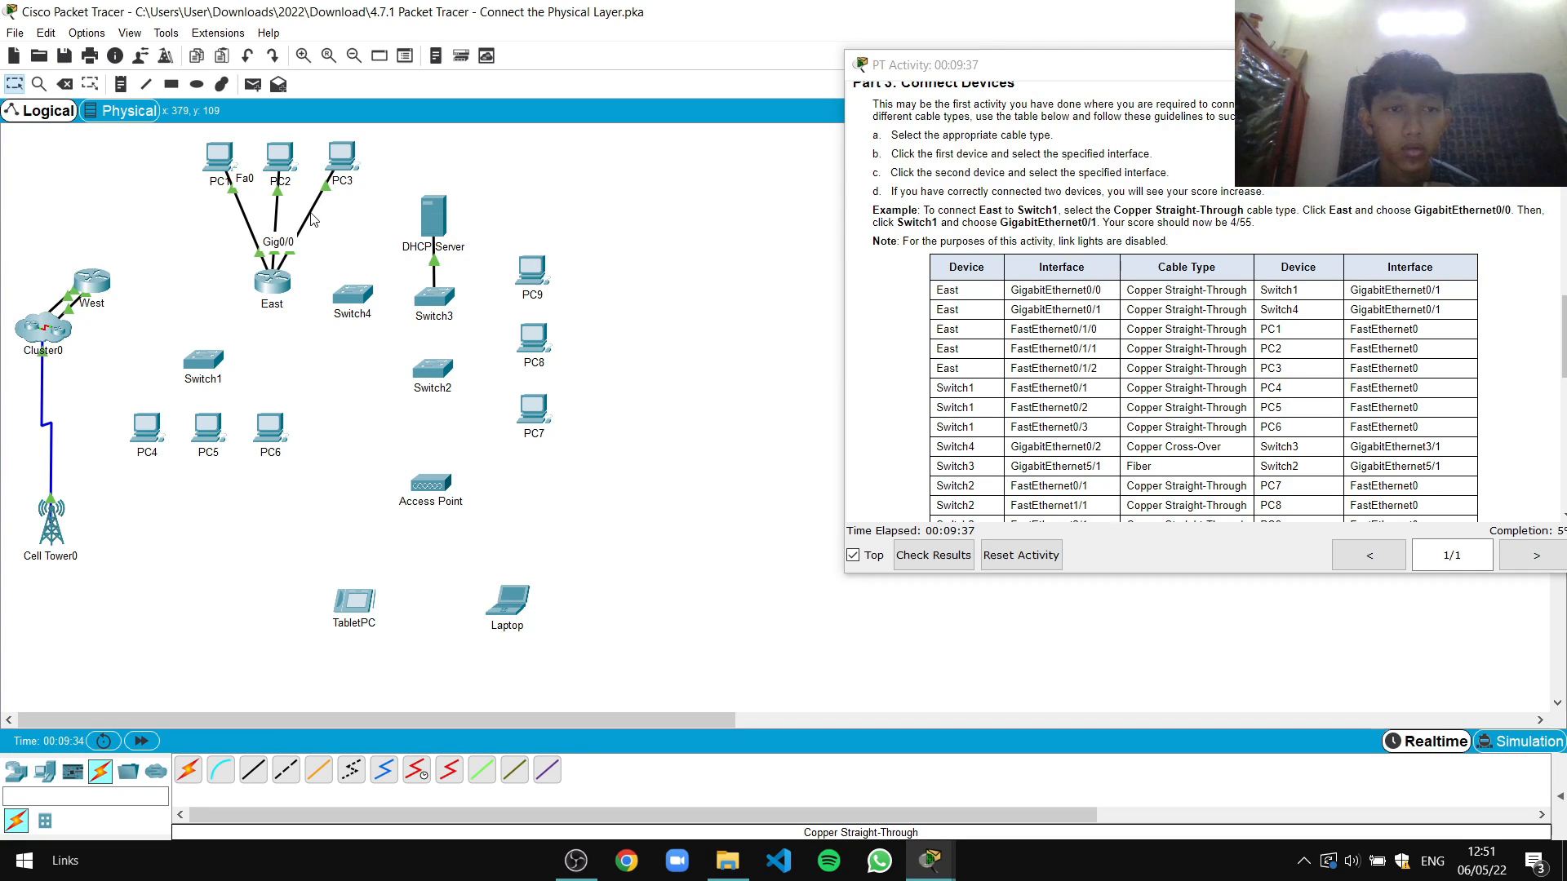
Delete the PC3, PC2 and PC1 links to the East router with the Delete tool
key("Delete")
left_click(311, 212)
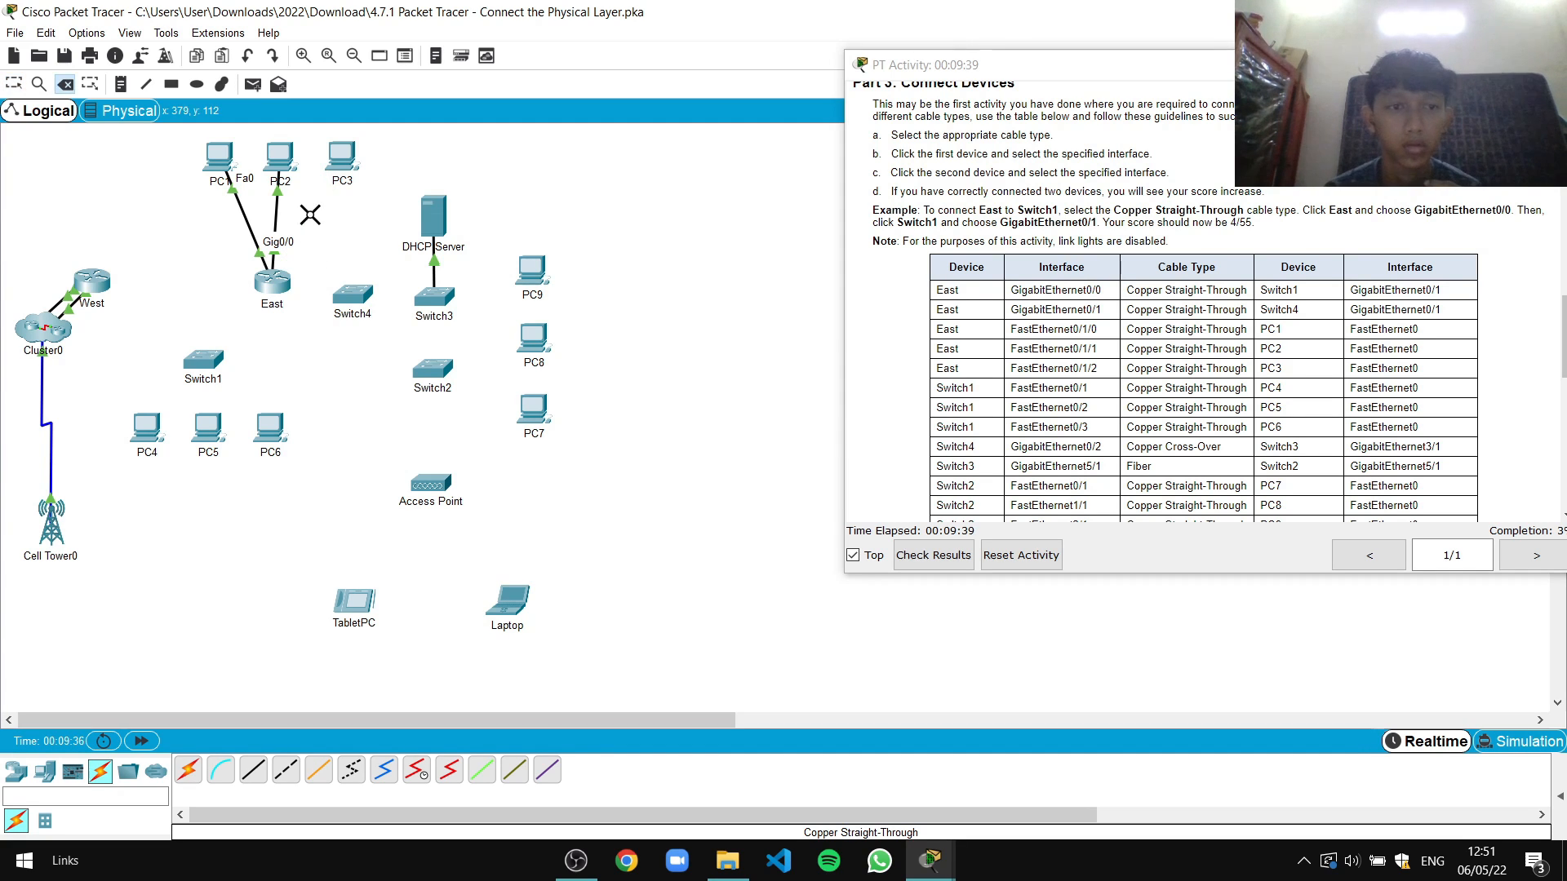
left_click(276, 212)
left_click(244, 214)
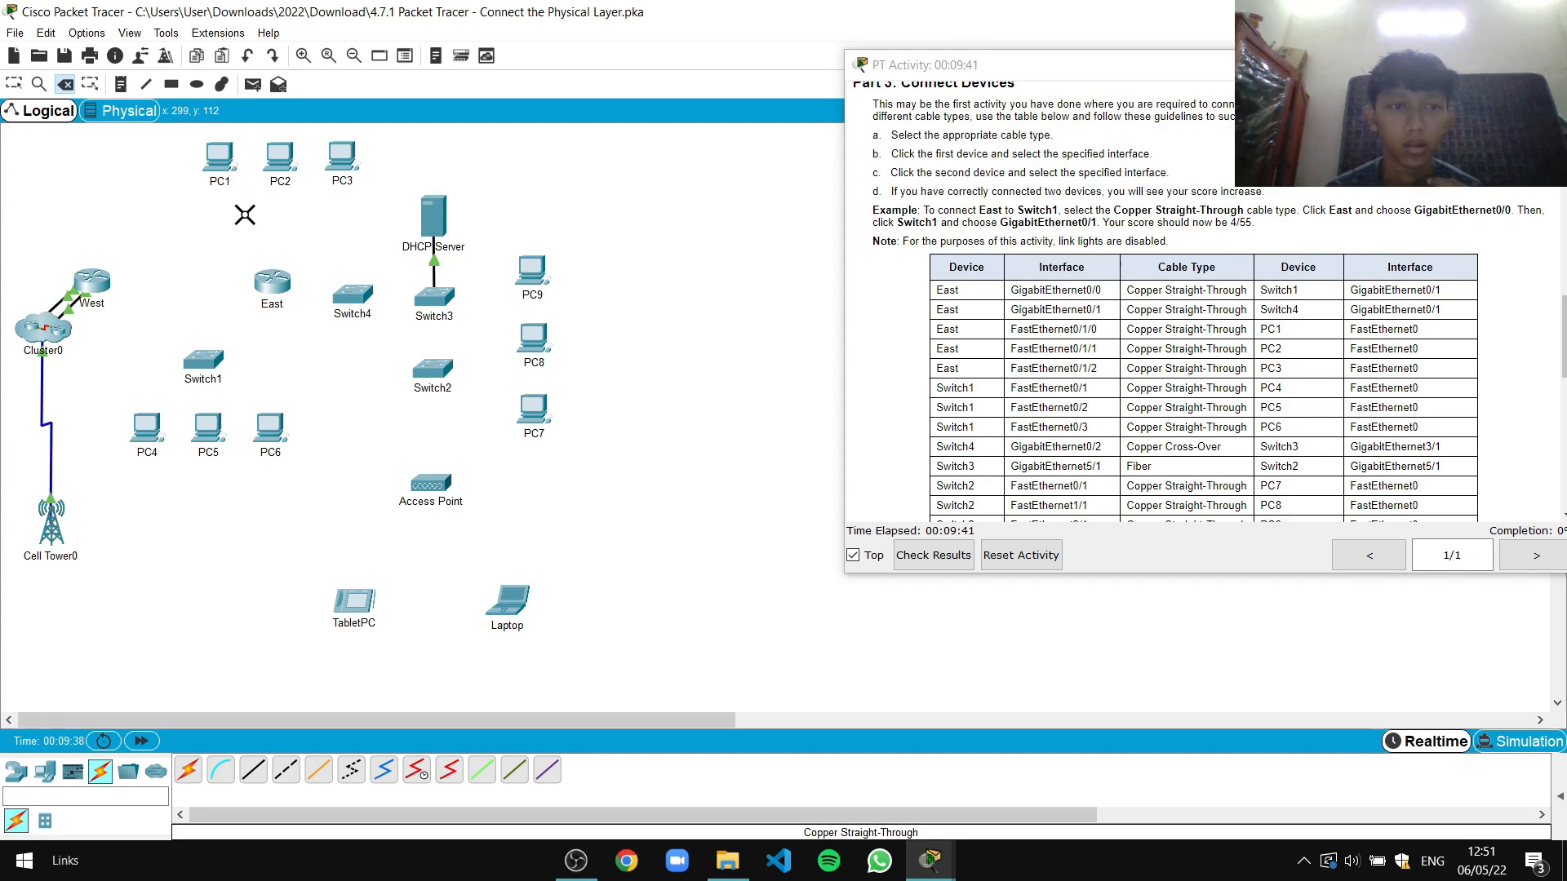
Run a copper straight-through cable from East Gi0/0 to Switch1 Gi0/1, then reopen East's window
left_click(14, 84)
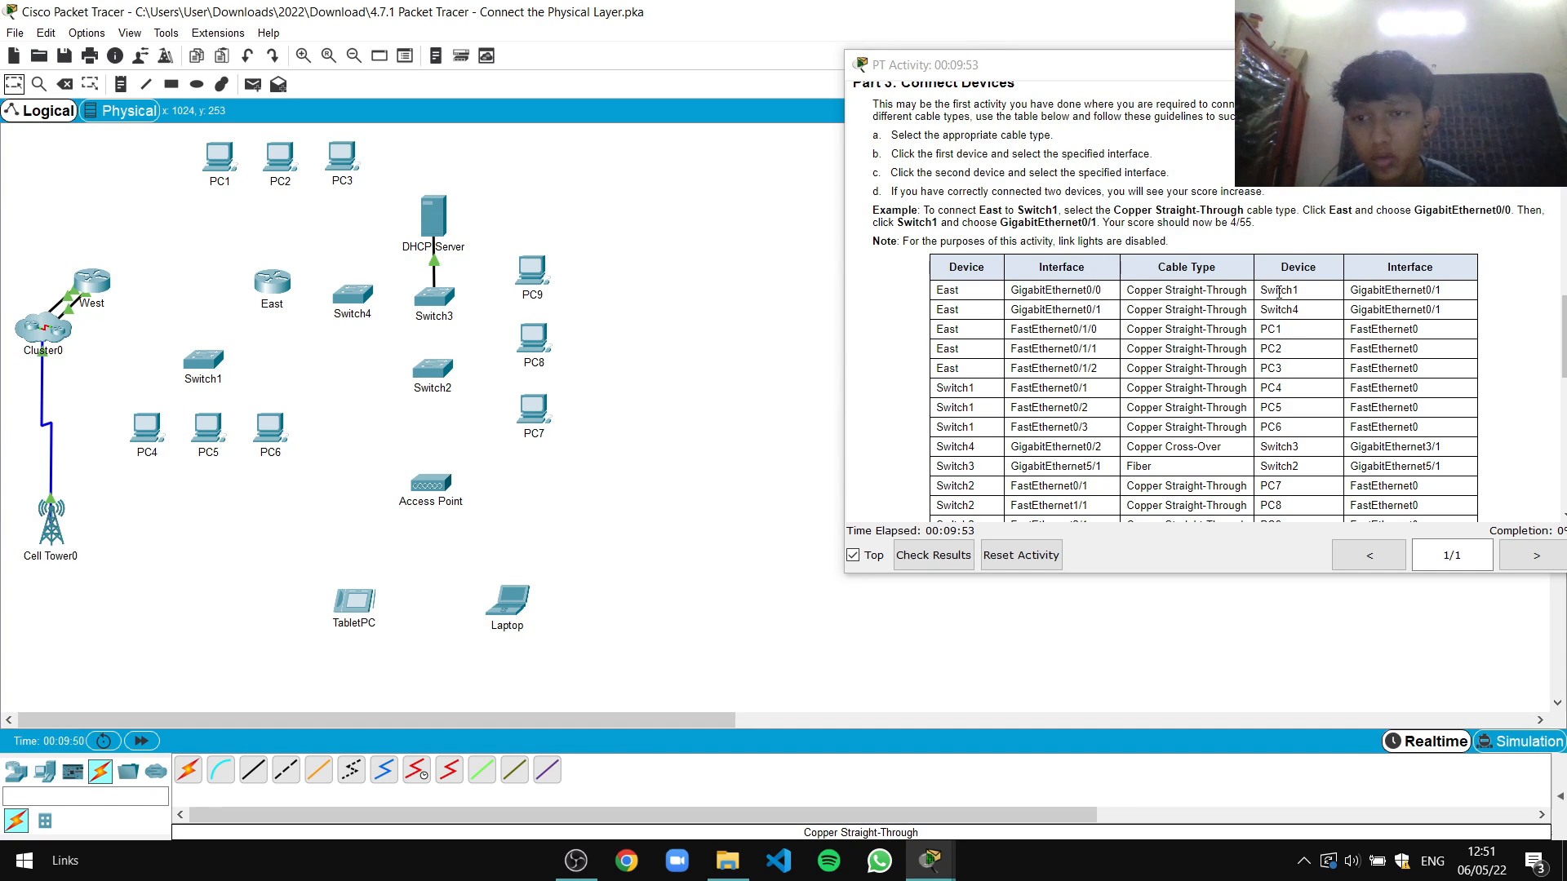
left_click(258, 779)
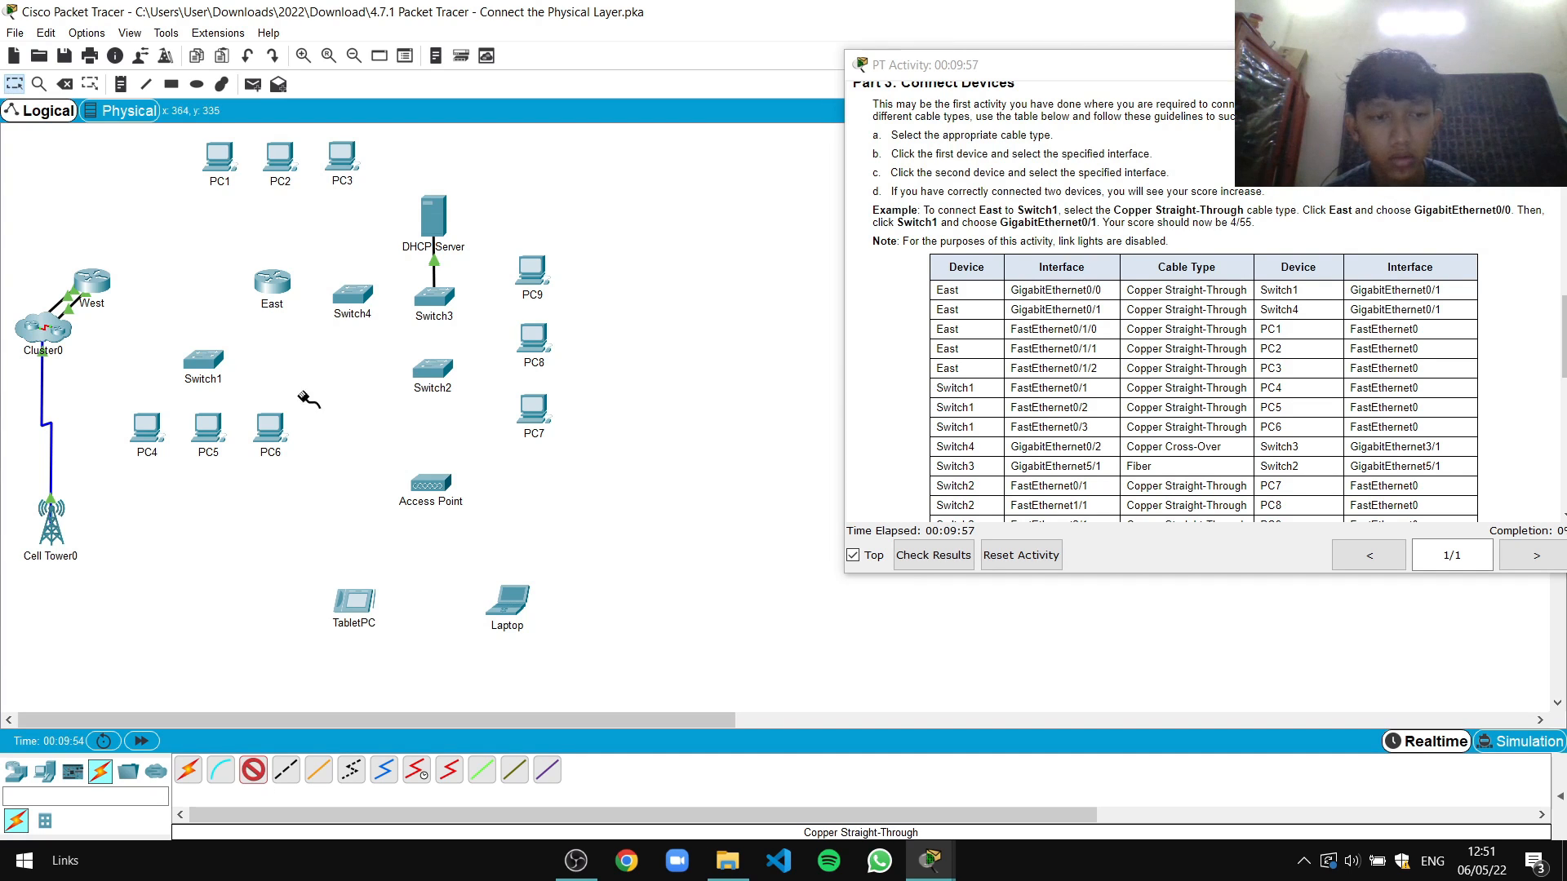
left_click(274, 283)
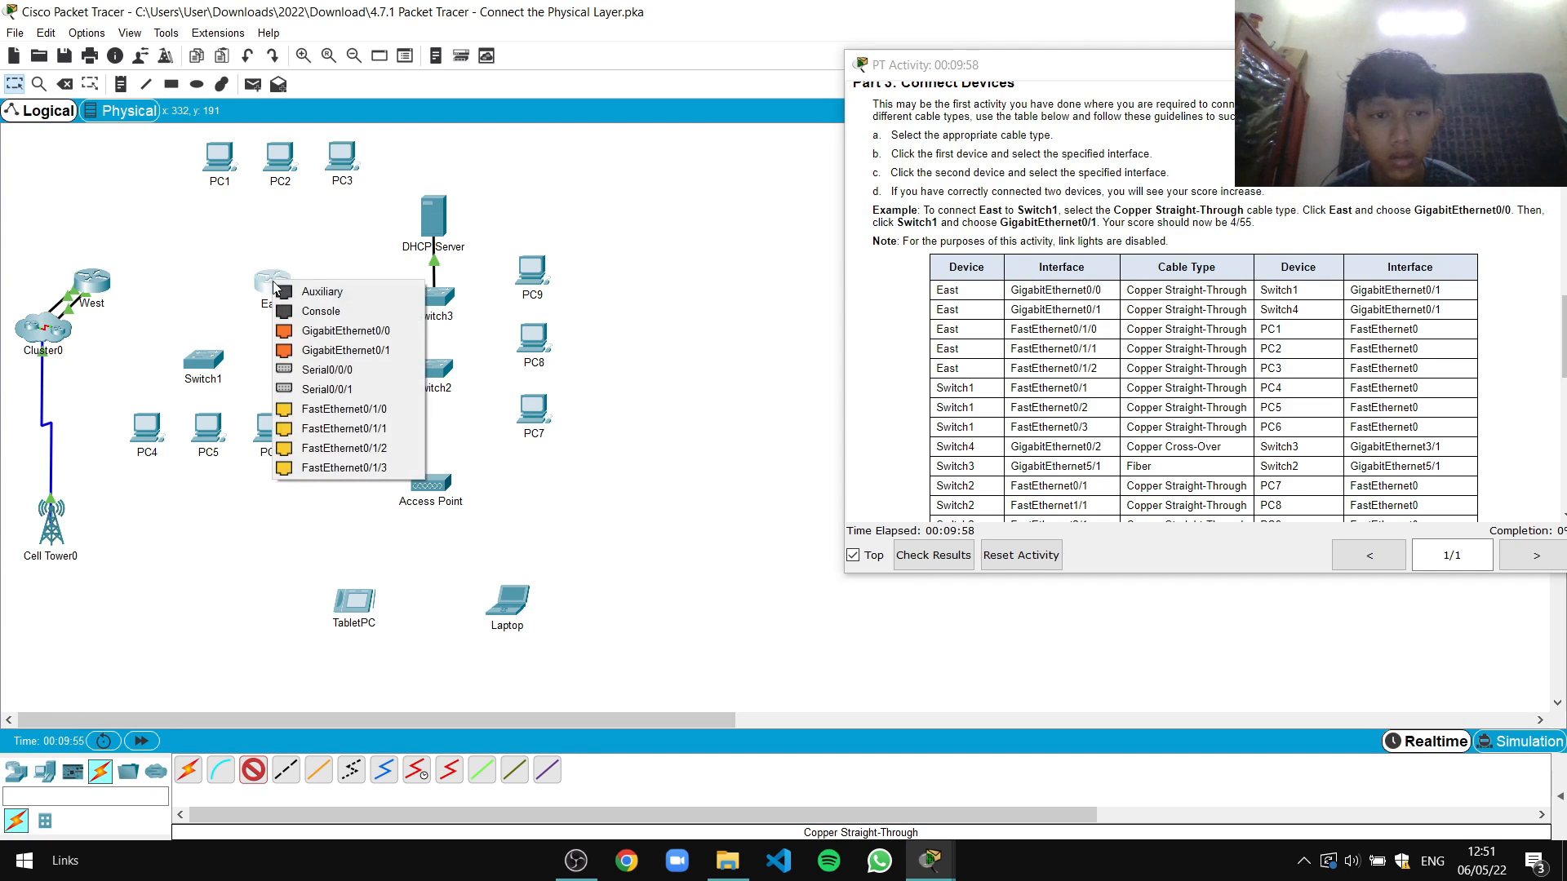
left_click(295, 331)
left_click(203, 366)
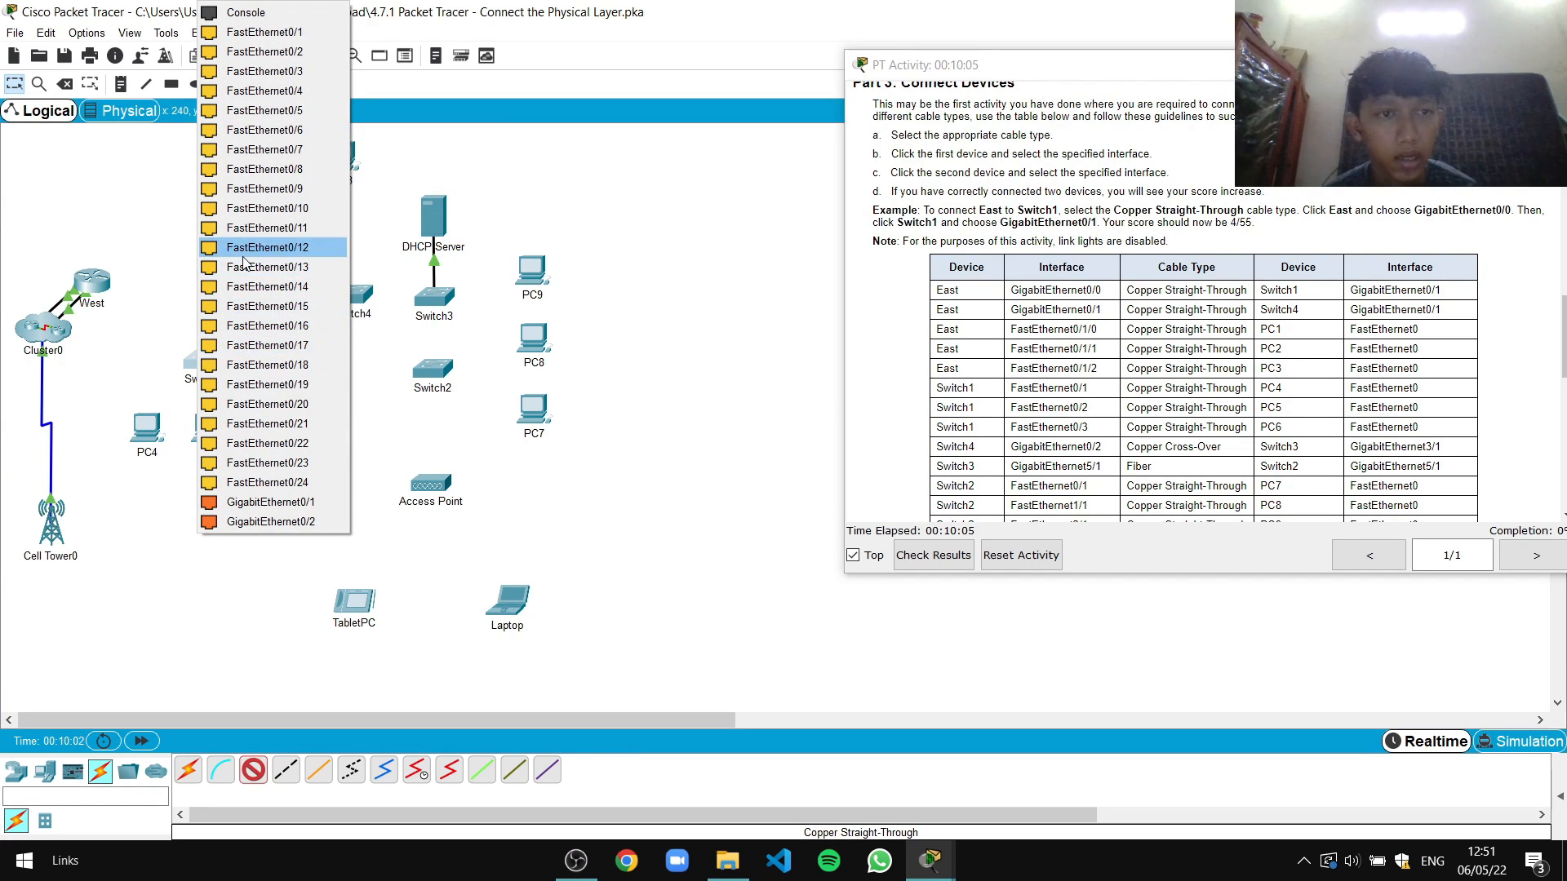
left_click(275, 502)
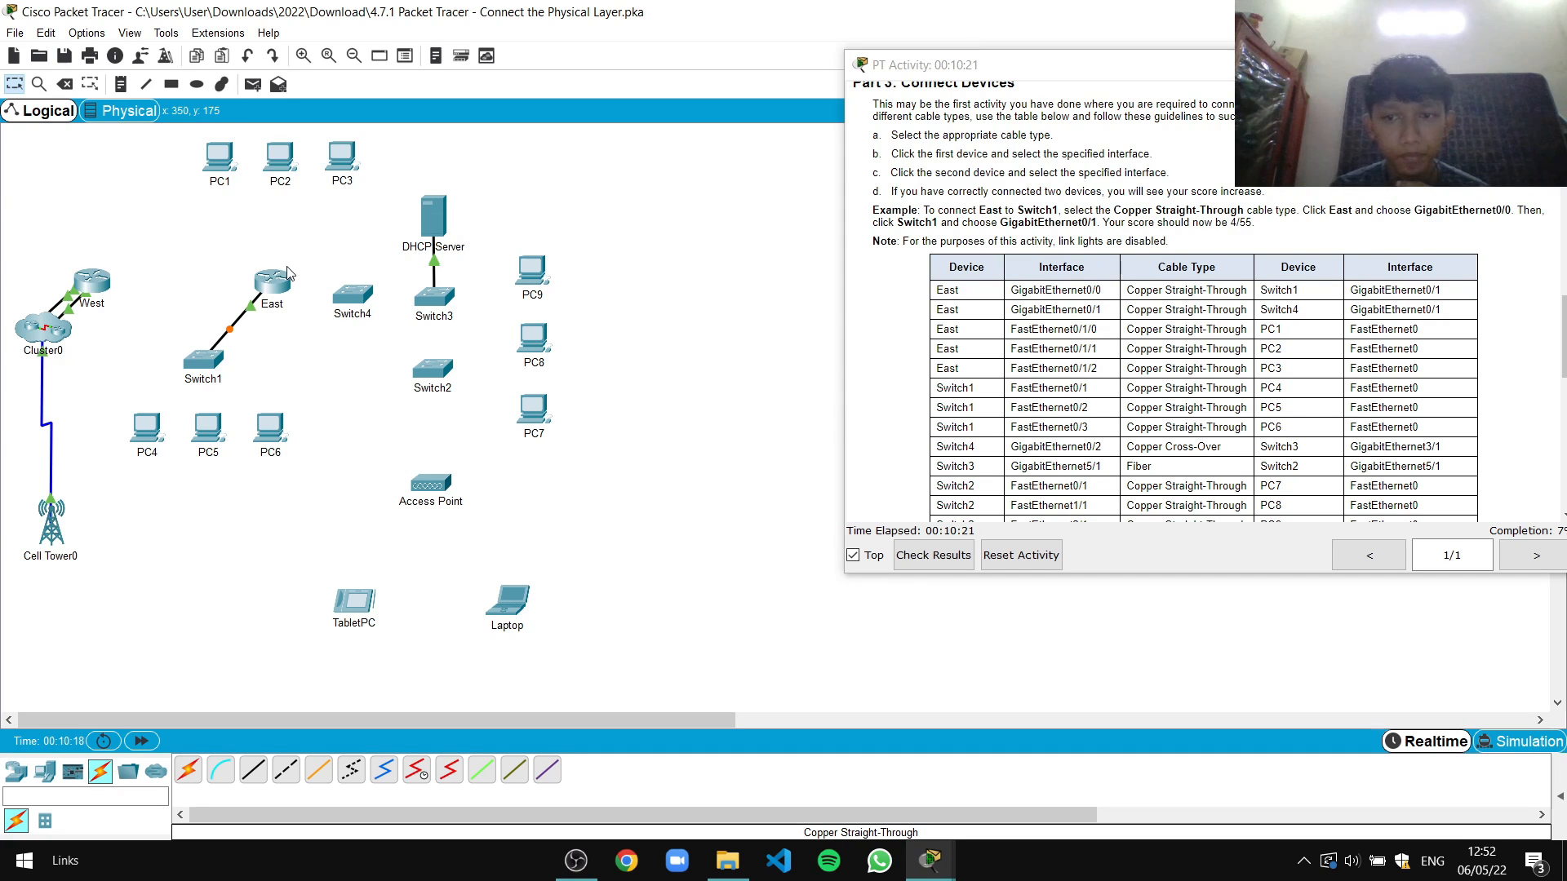
left_click(275, 286)
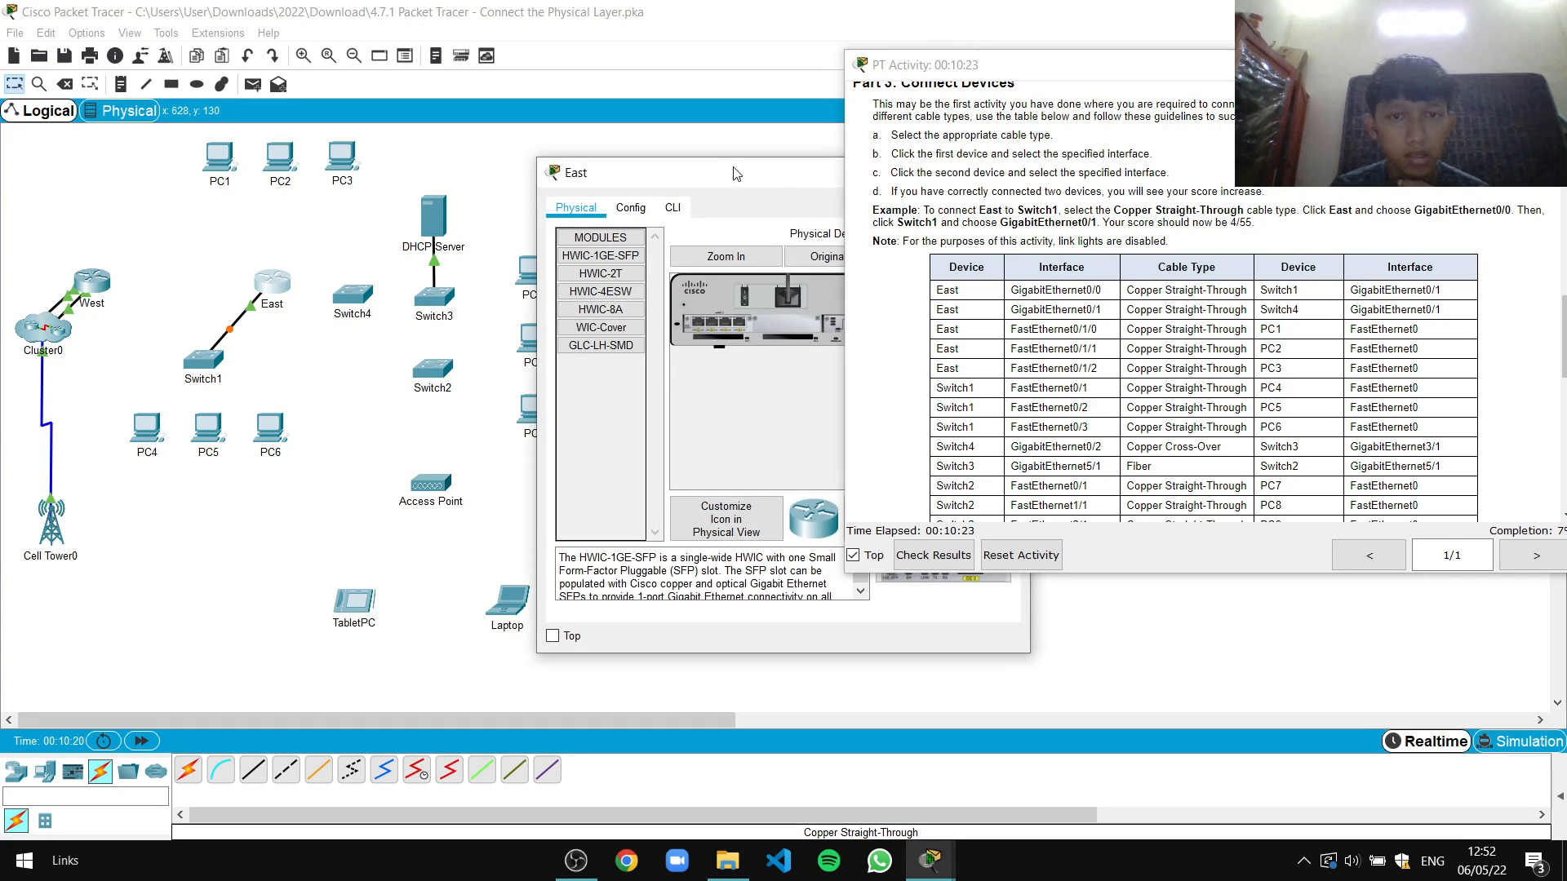
Close the East router's device window
left_click_drag(733, 173, 555, 173)
left_click(828, 172)
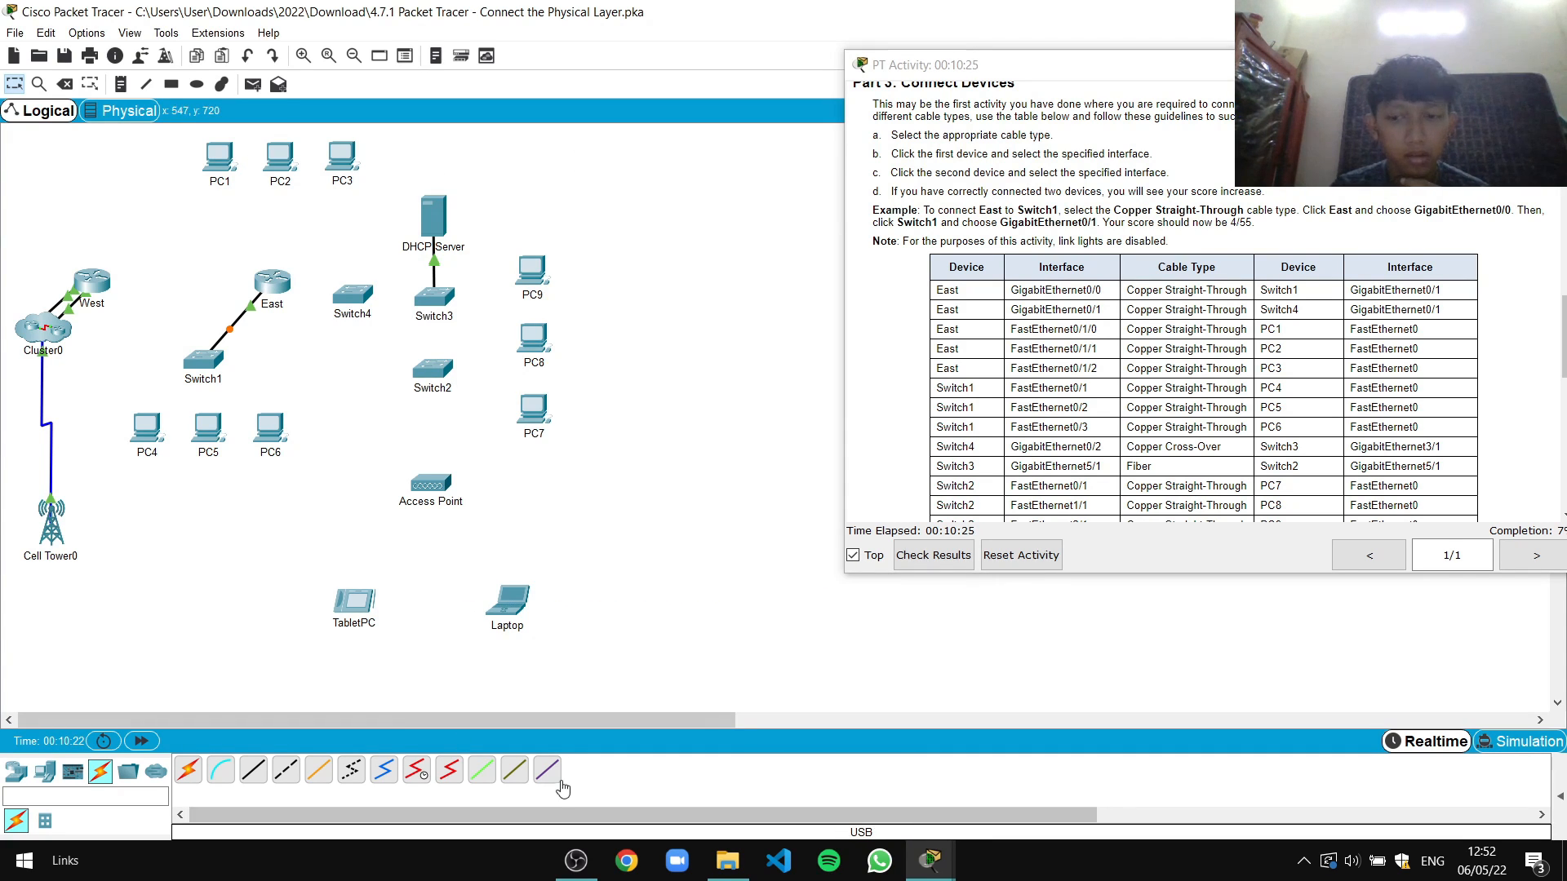
mouse_move(930, 859)
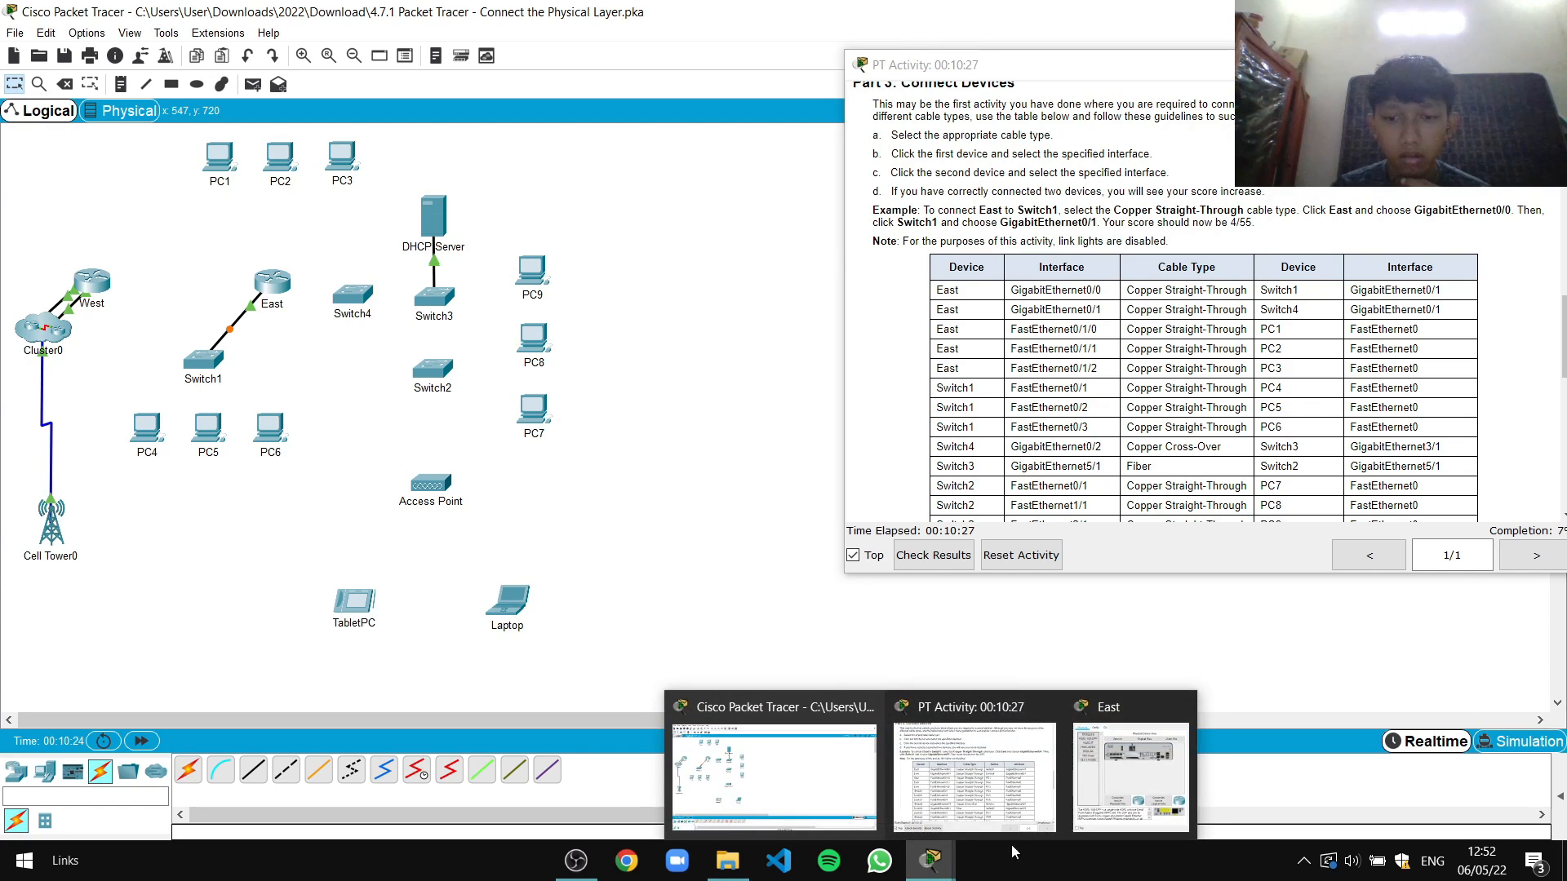
left_click(1131, 775)
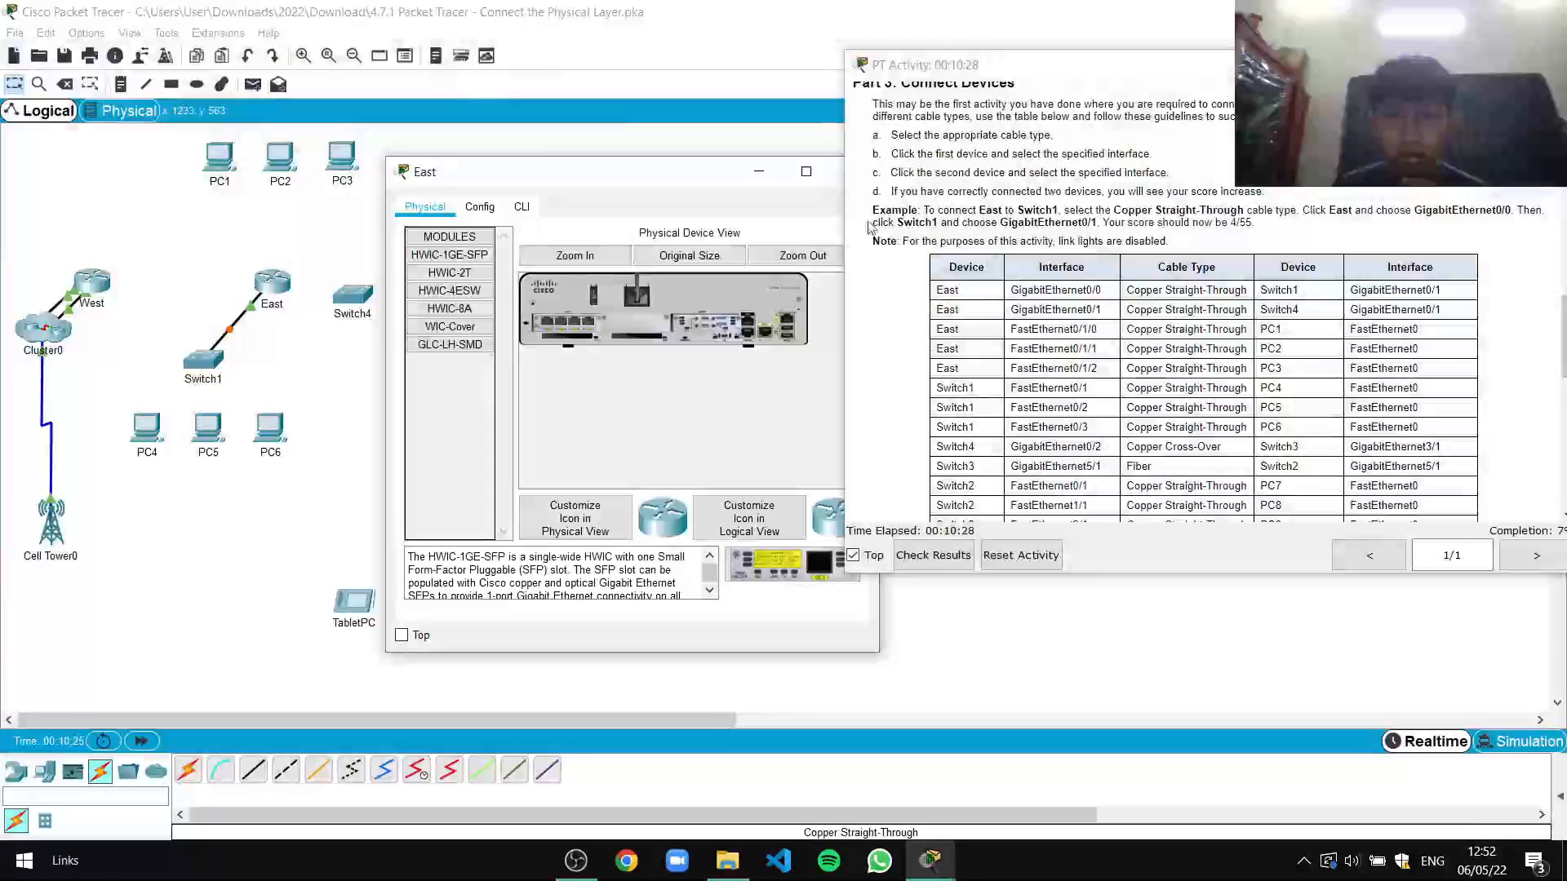
left_click(849, 172)
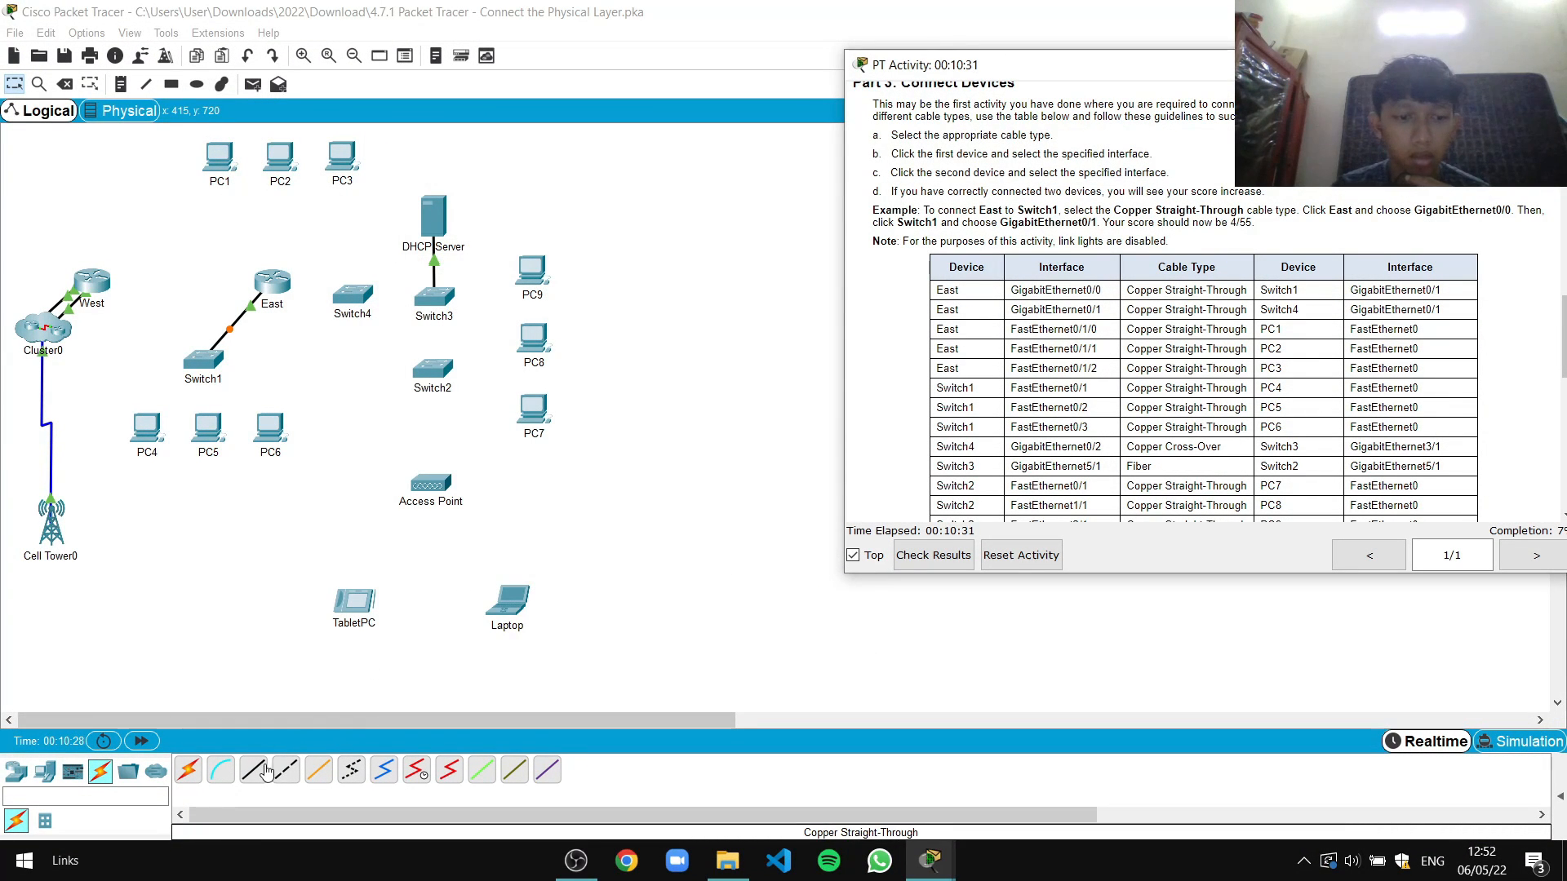
Cable East GigabitEthernet0/1 to Switch4 GigabitEthernet0/1 with copper straight-through
left_click(263, 771)
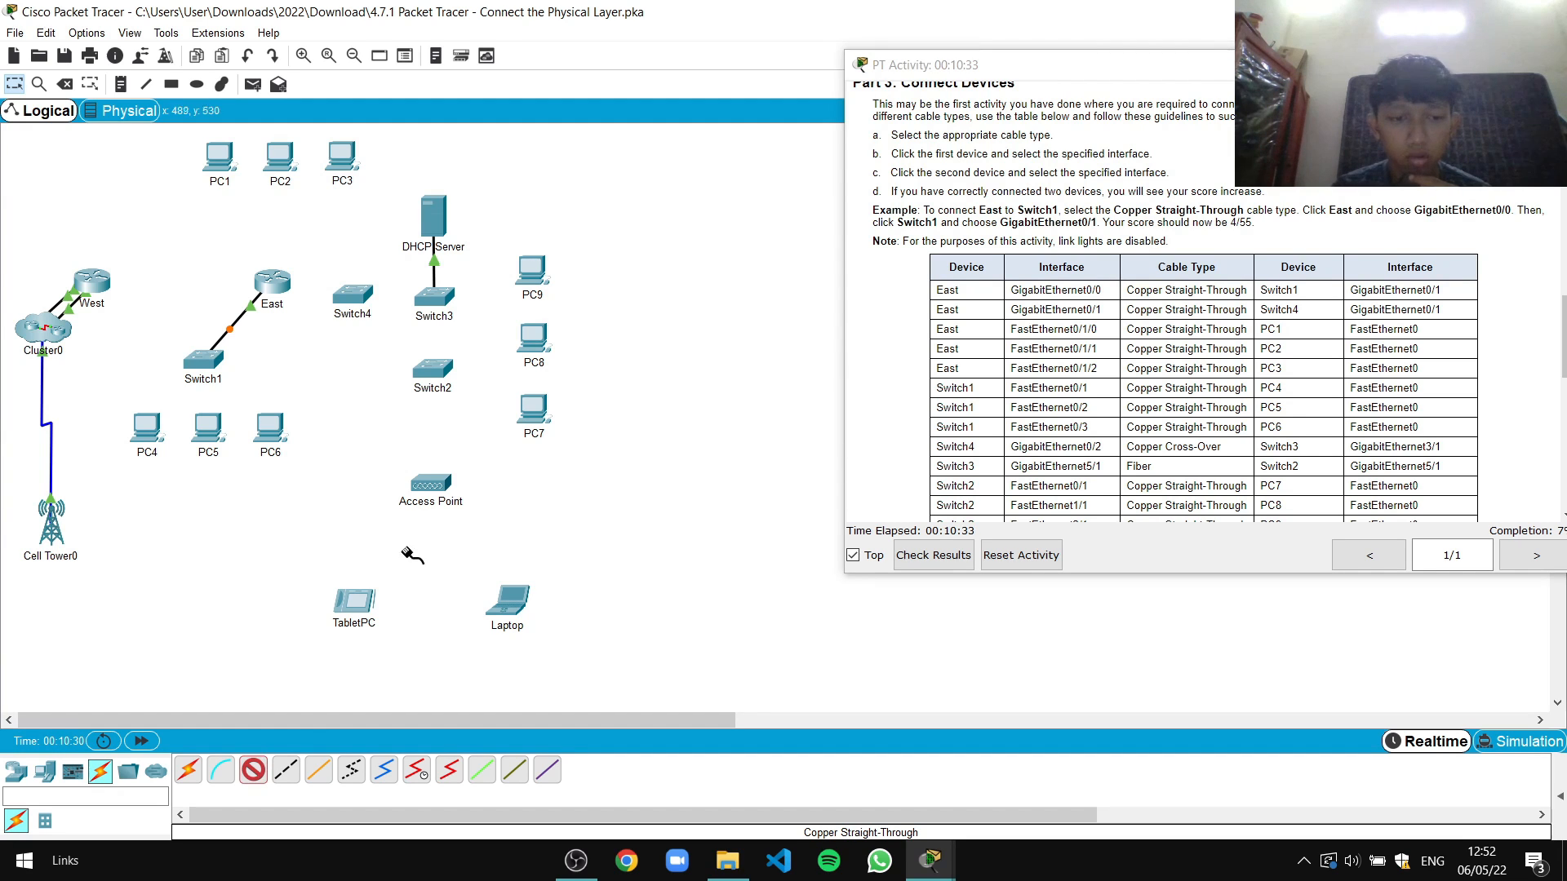
left_click(270, 282)
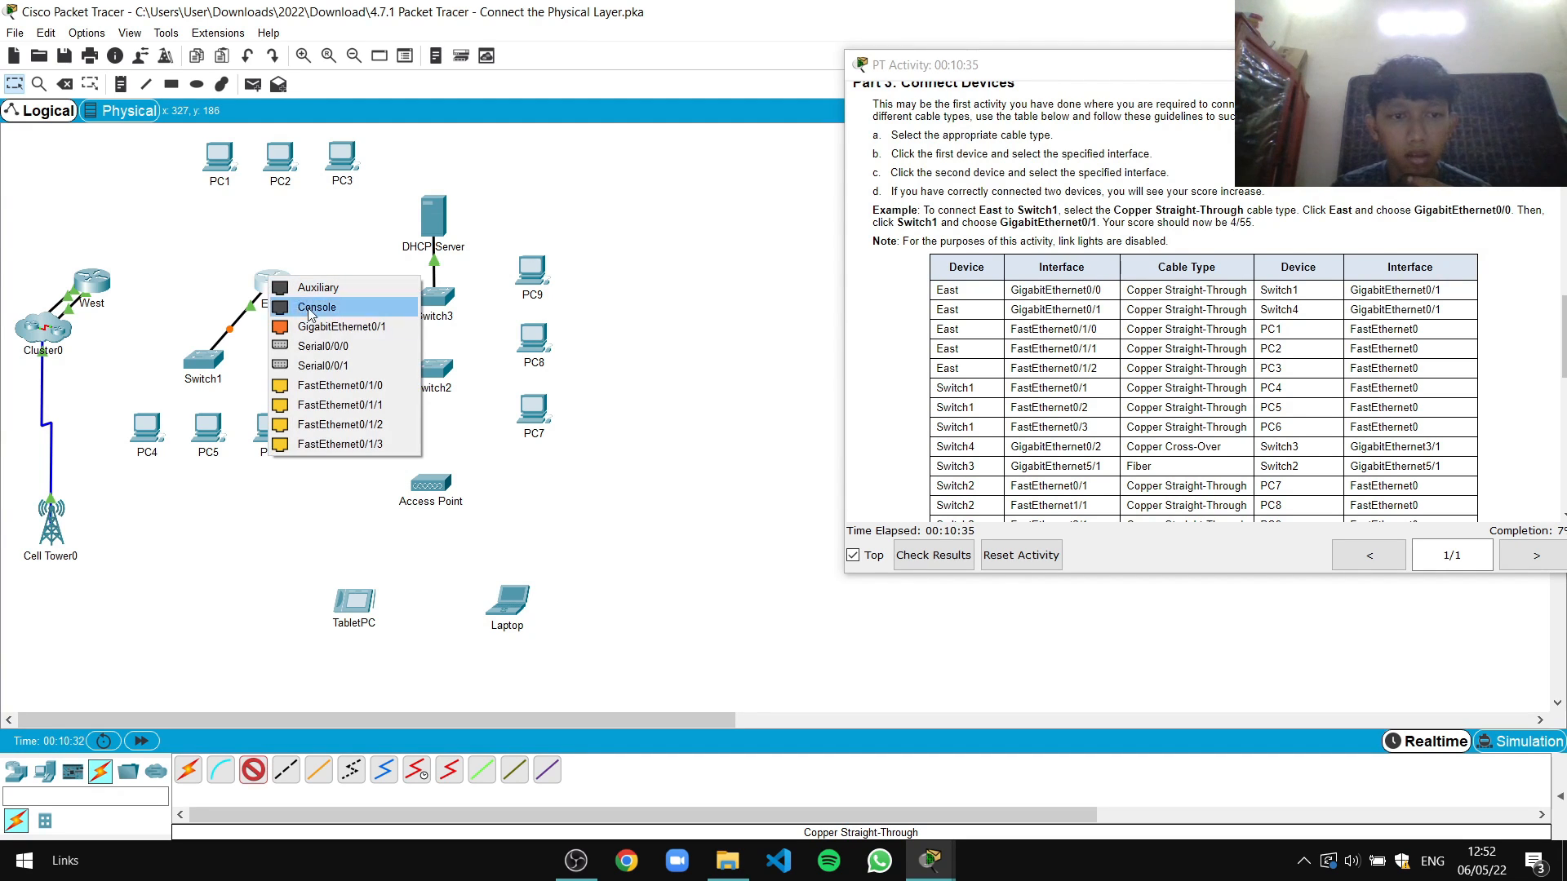
left_click(337, 334)
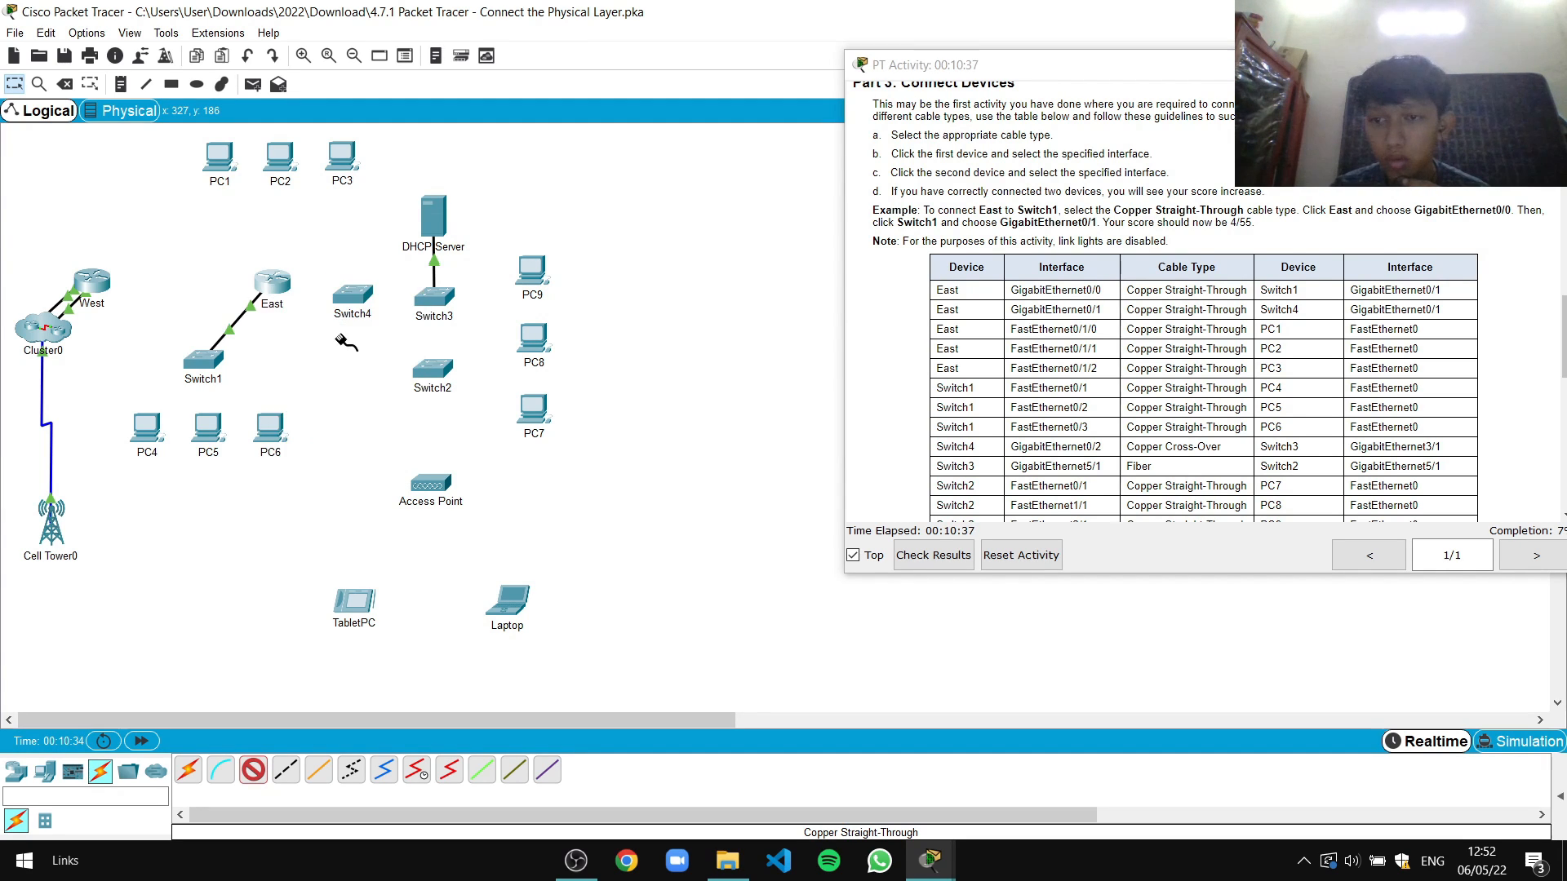
left_click(355, 296)
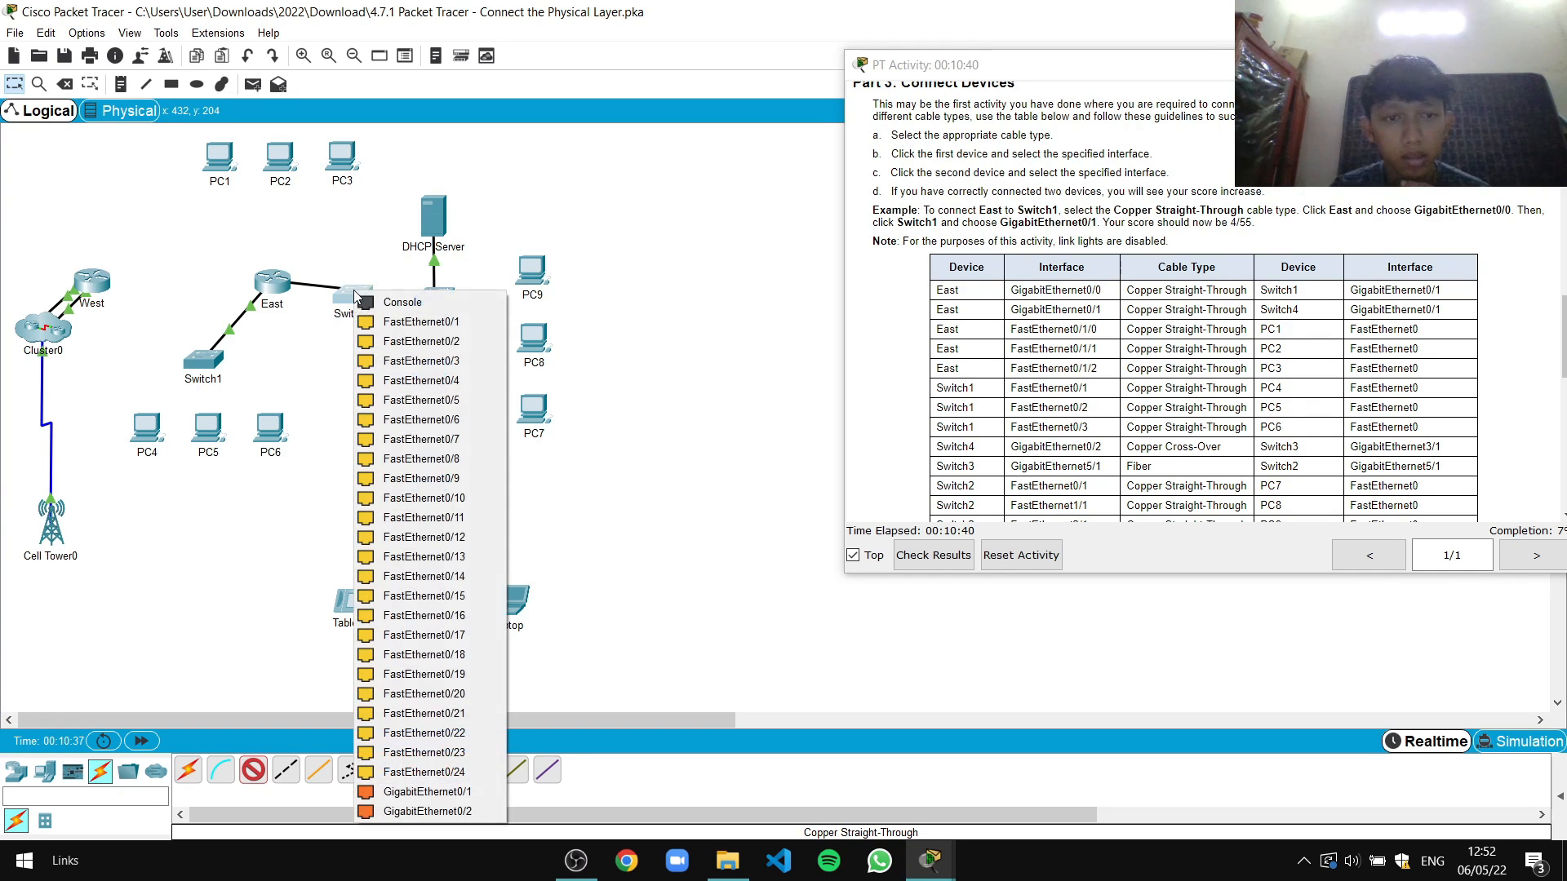
left_click(425, 791)
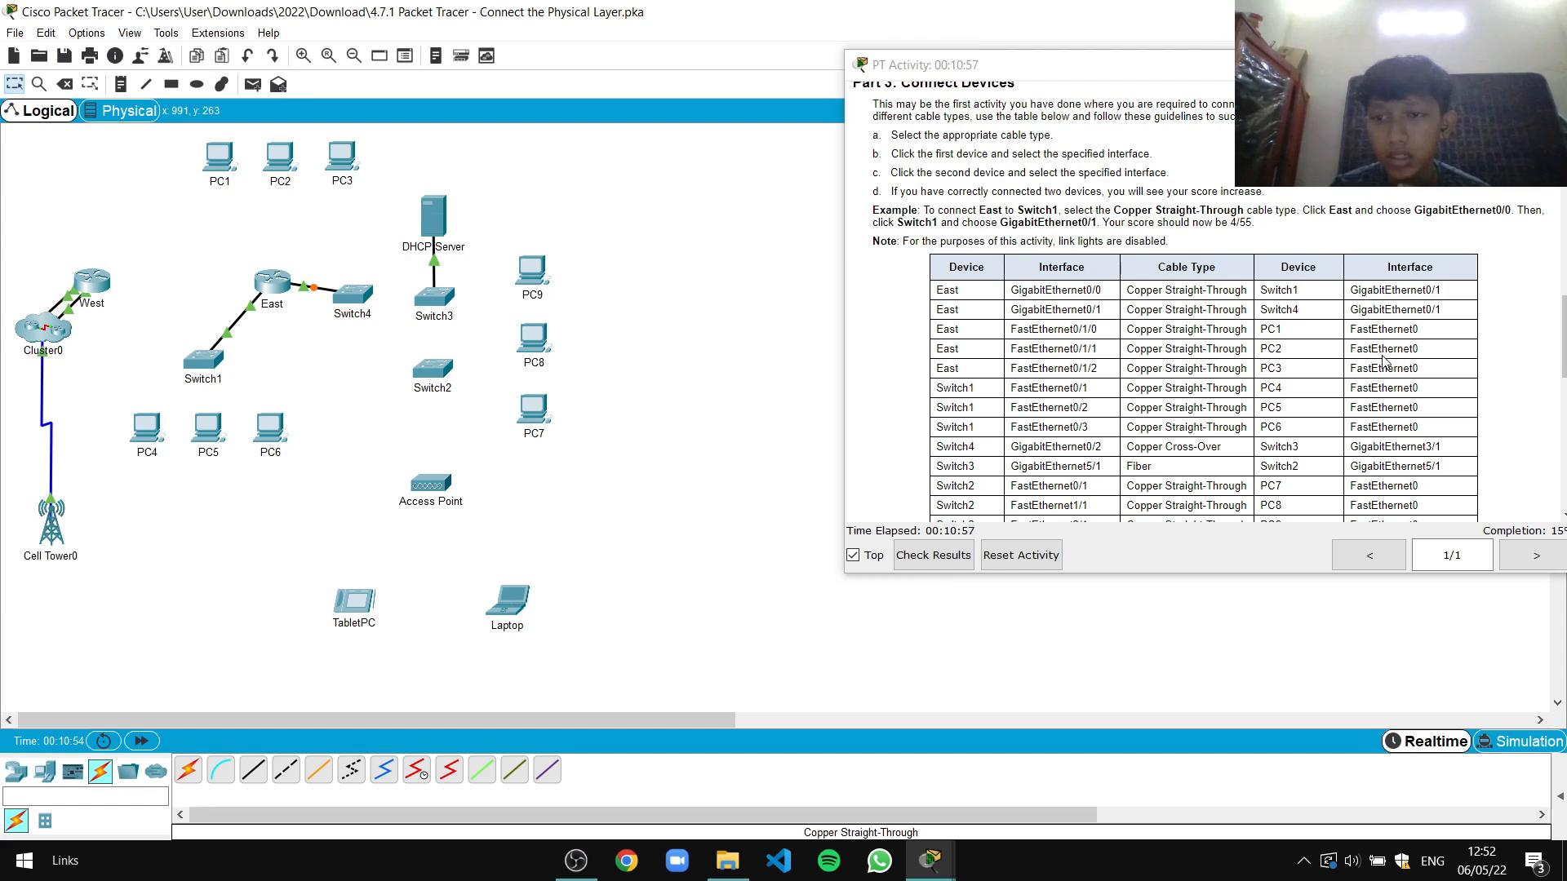
Link East Fa0/1/0 and Fa0/1/1 to FastEthernet0 on PC1 and PC2 with straight-through copper
left_click(253, 770)
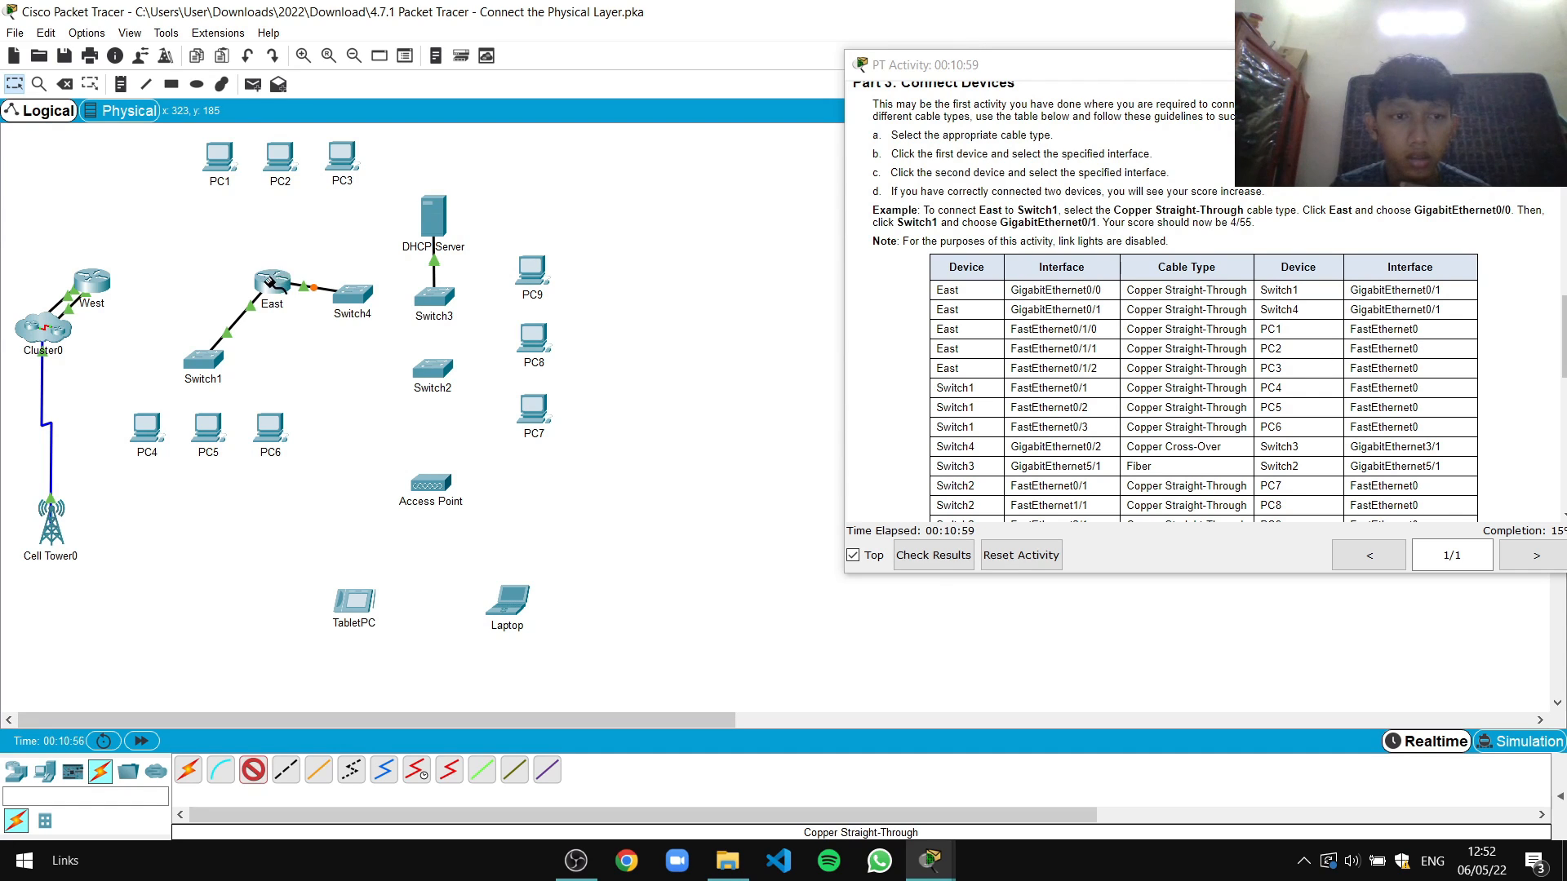
left_click(271, 282)
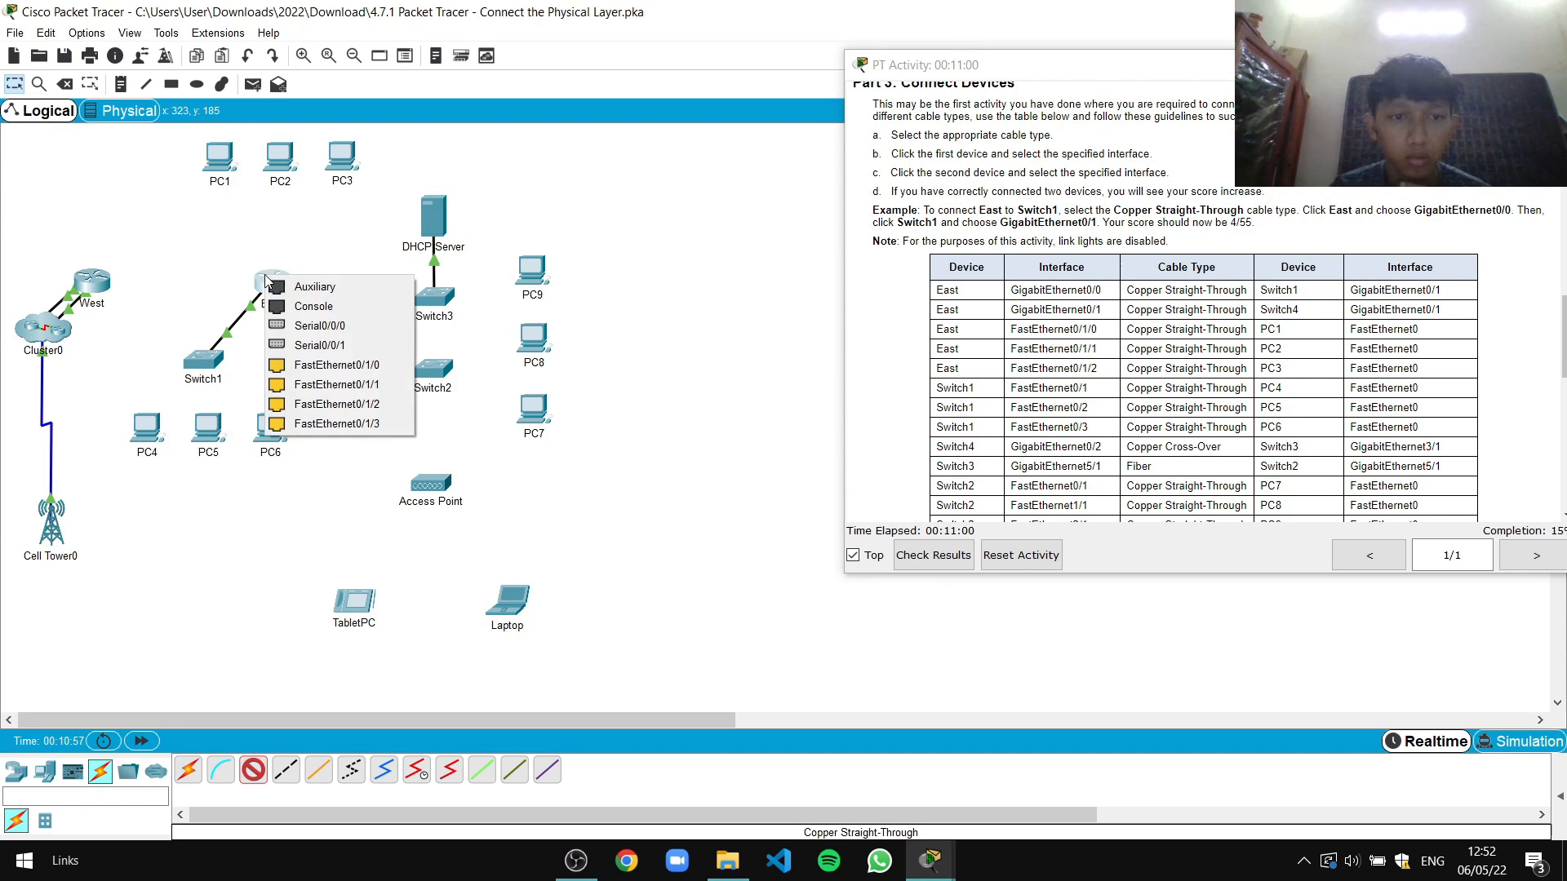
left_click(325, 366)
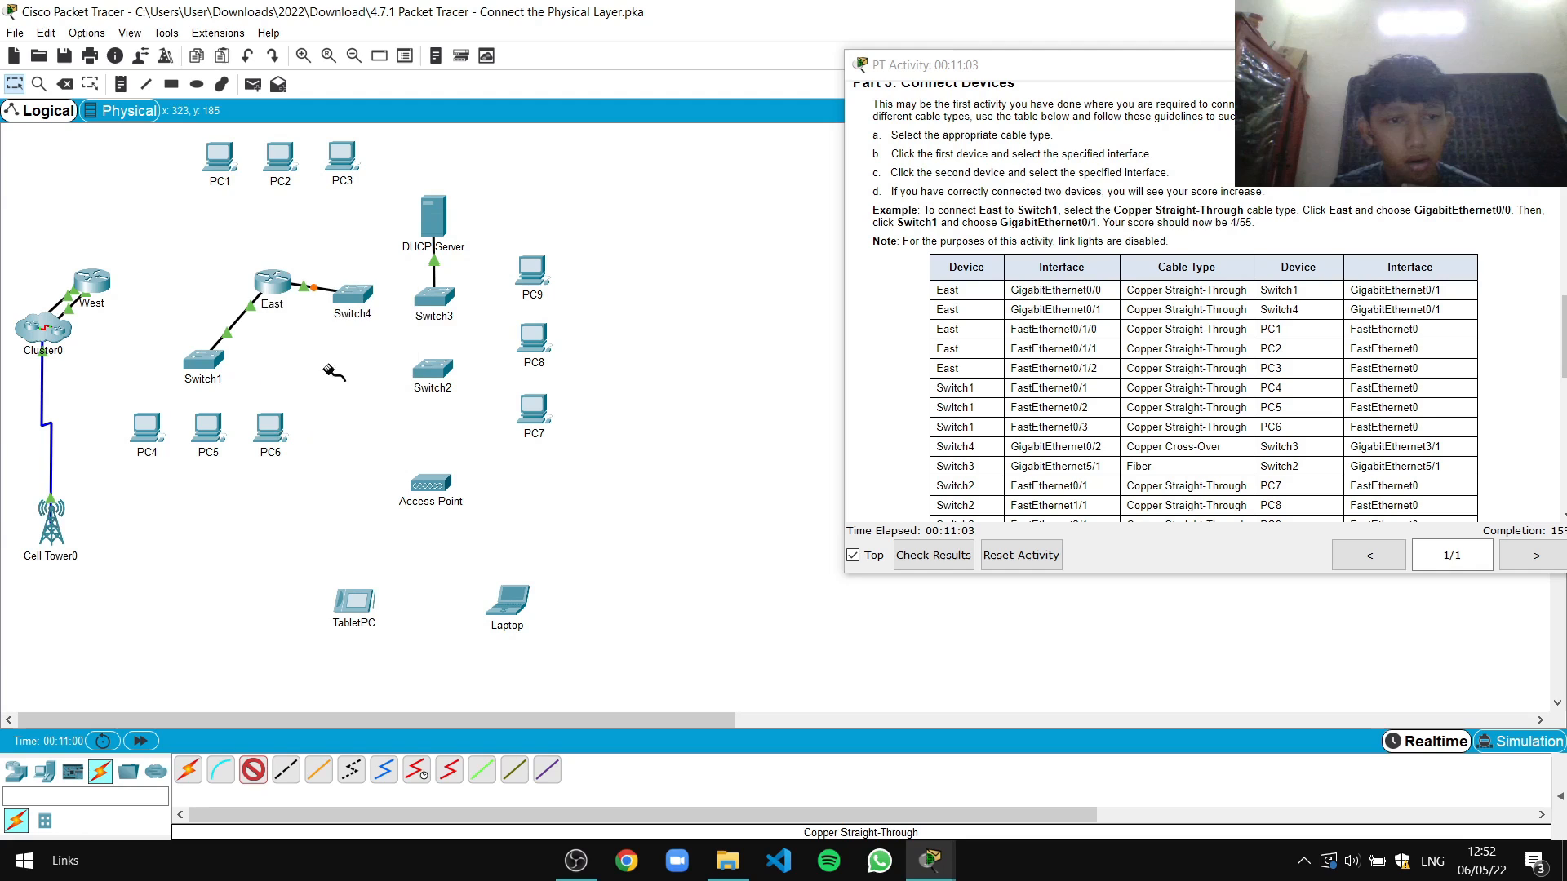
left_click(217, 157)
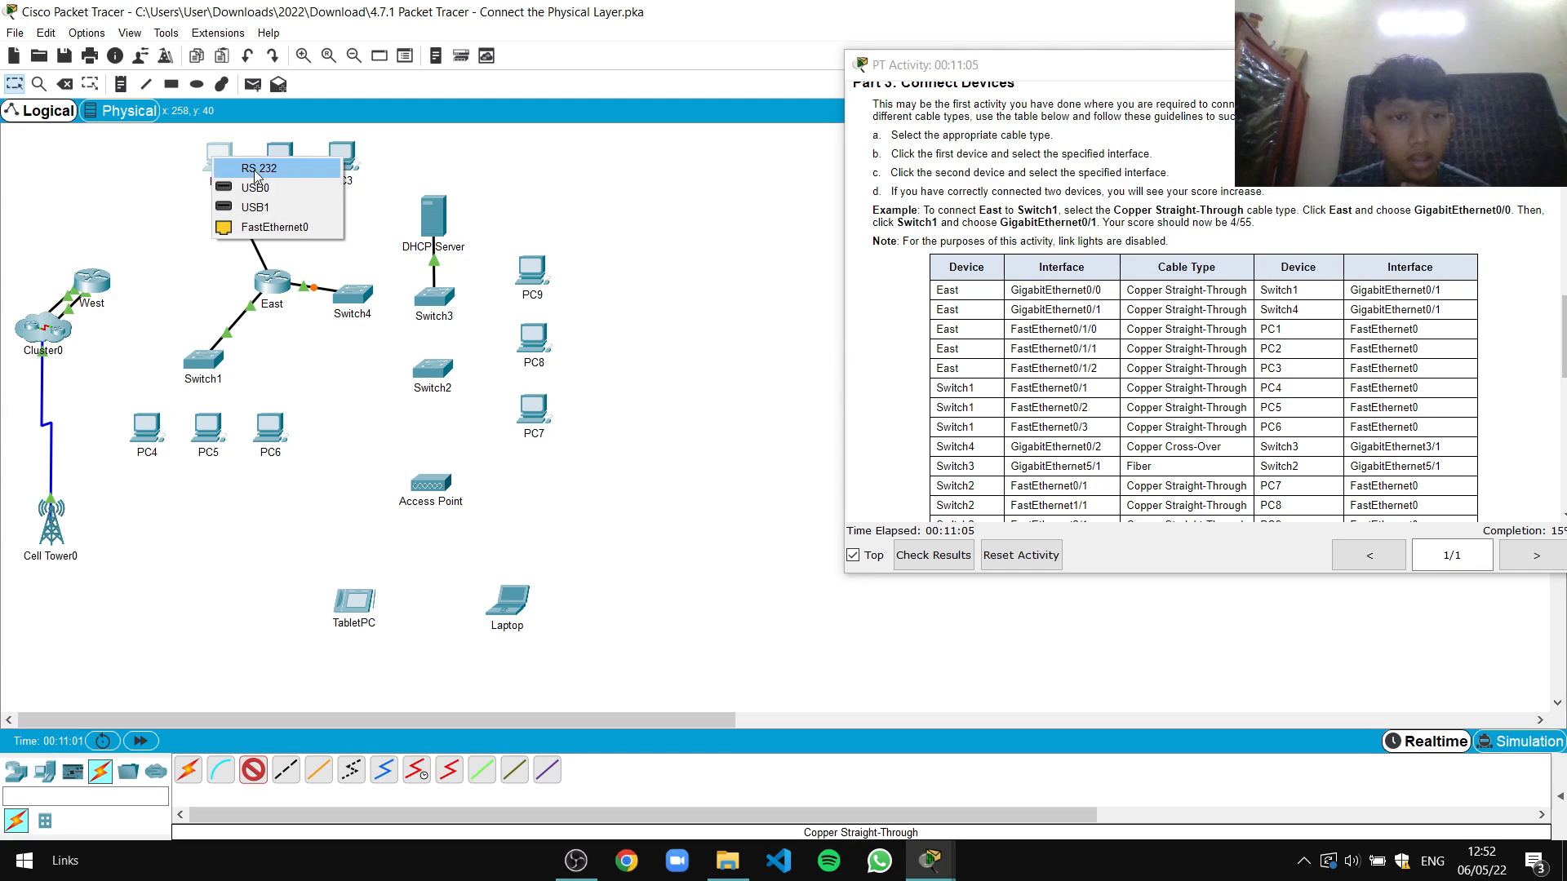
left_click(270, 219)
left_click(253, 770)
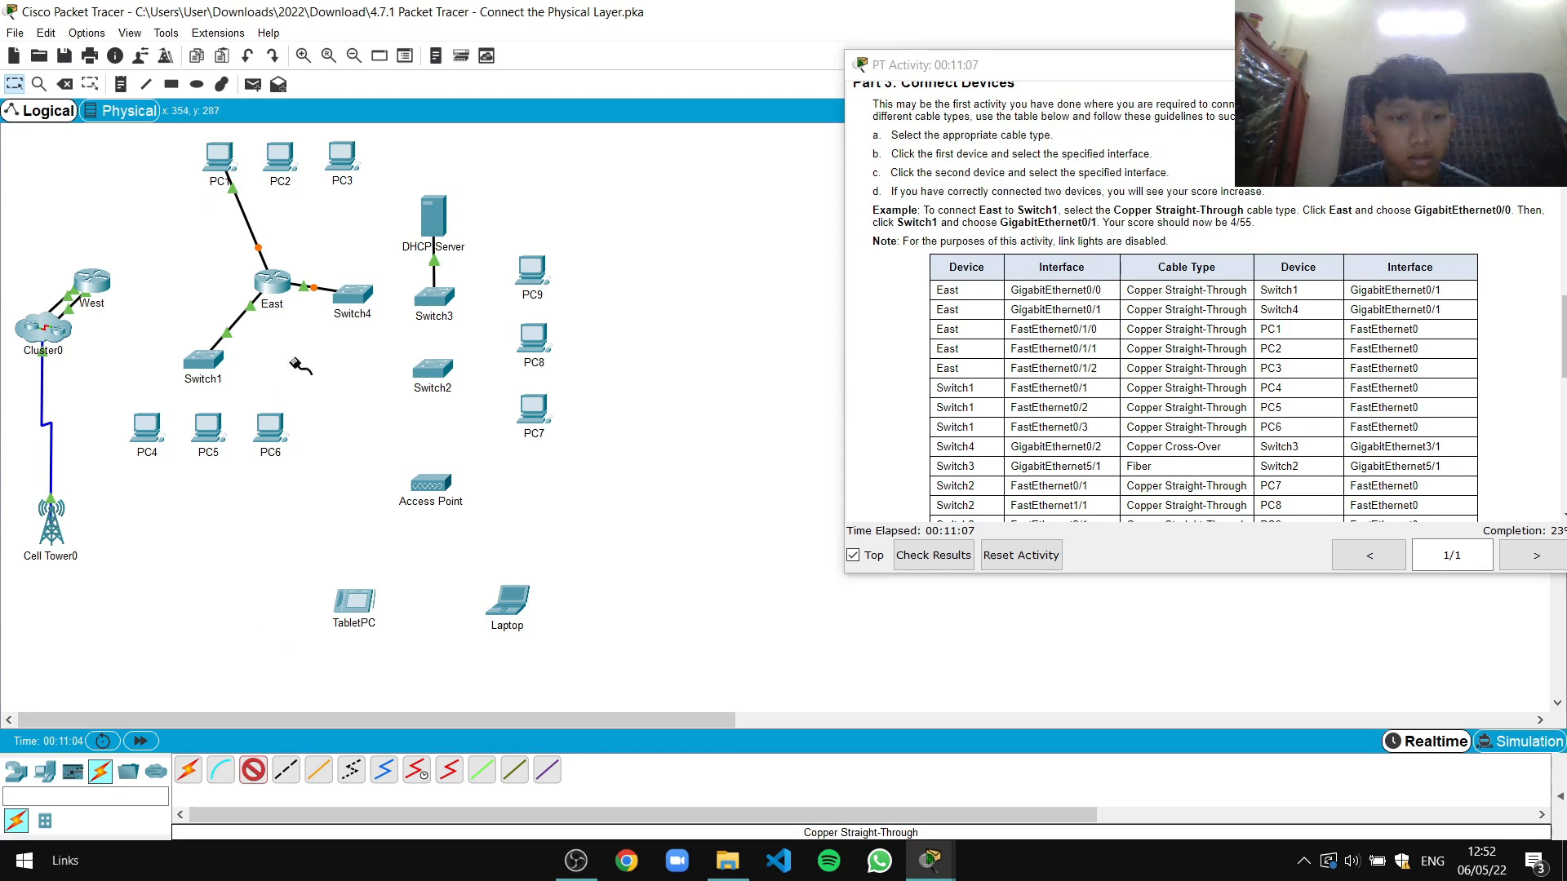
left_click(279, 280)
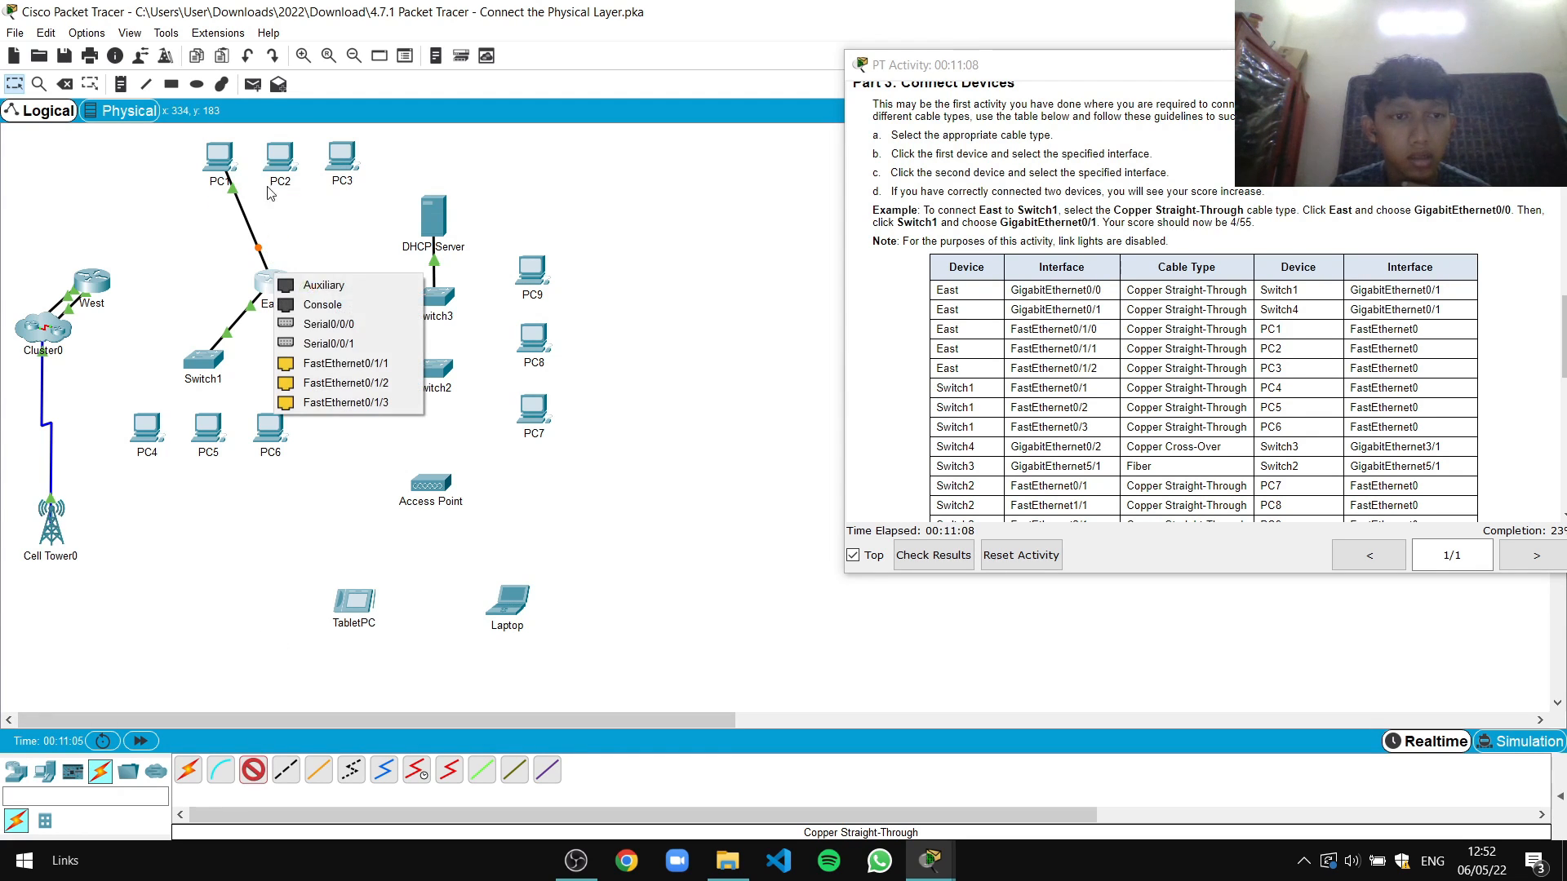
left_click(337, 364)
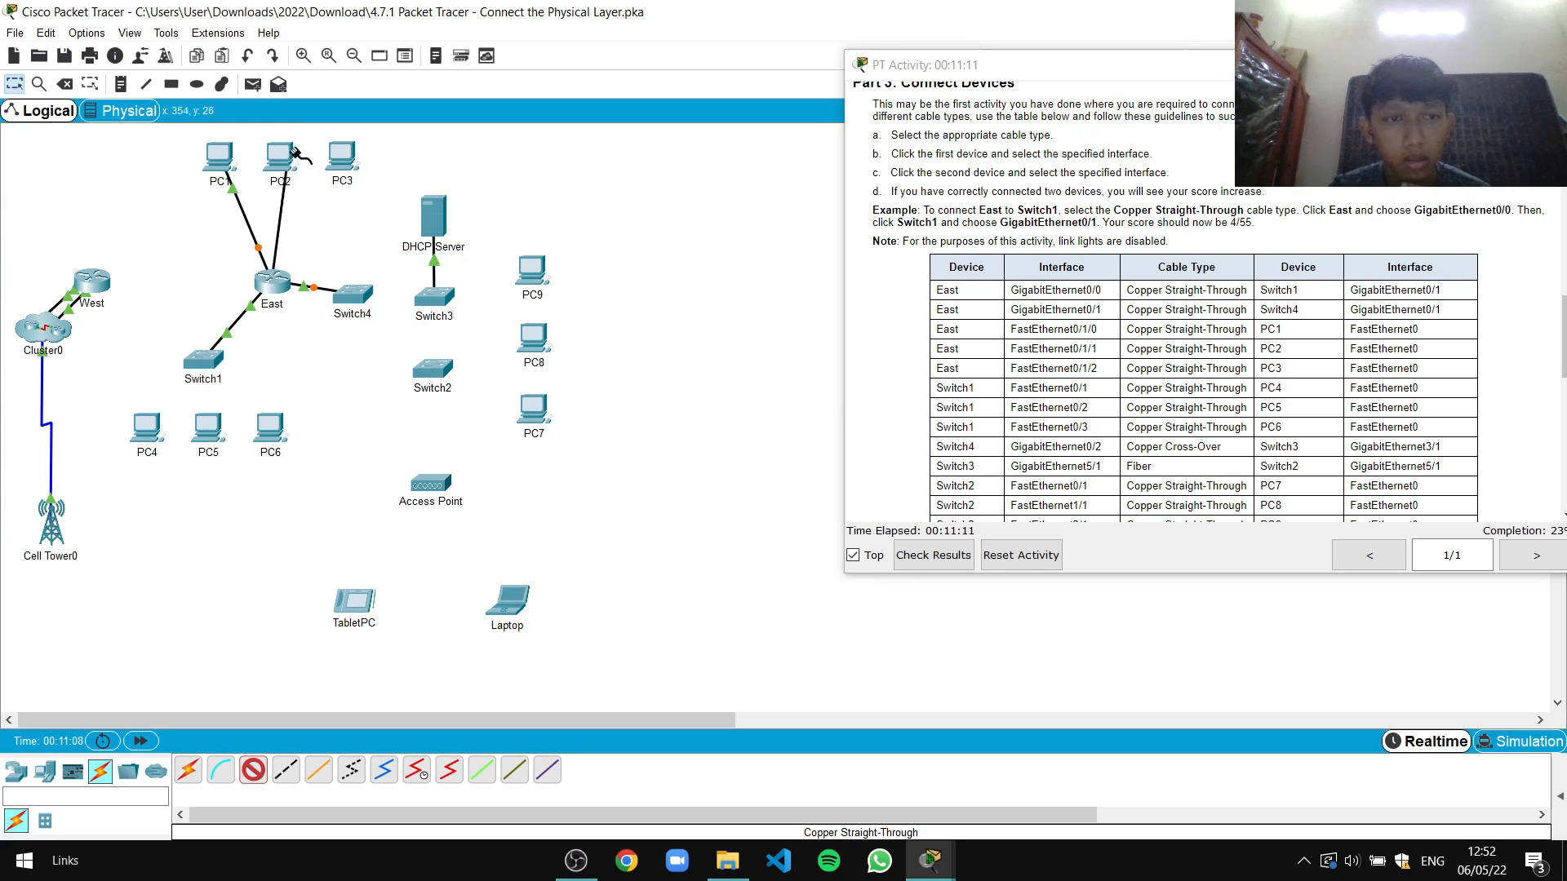
left_click(279, 157)
left_click(311, 223)
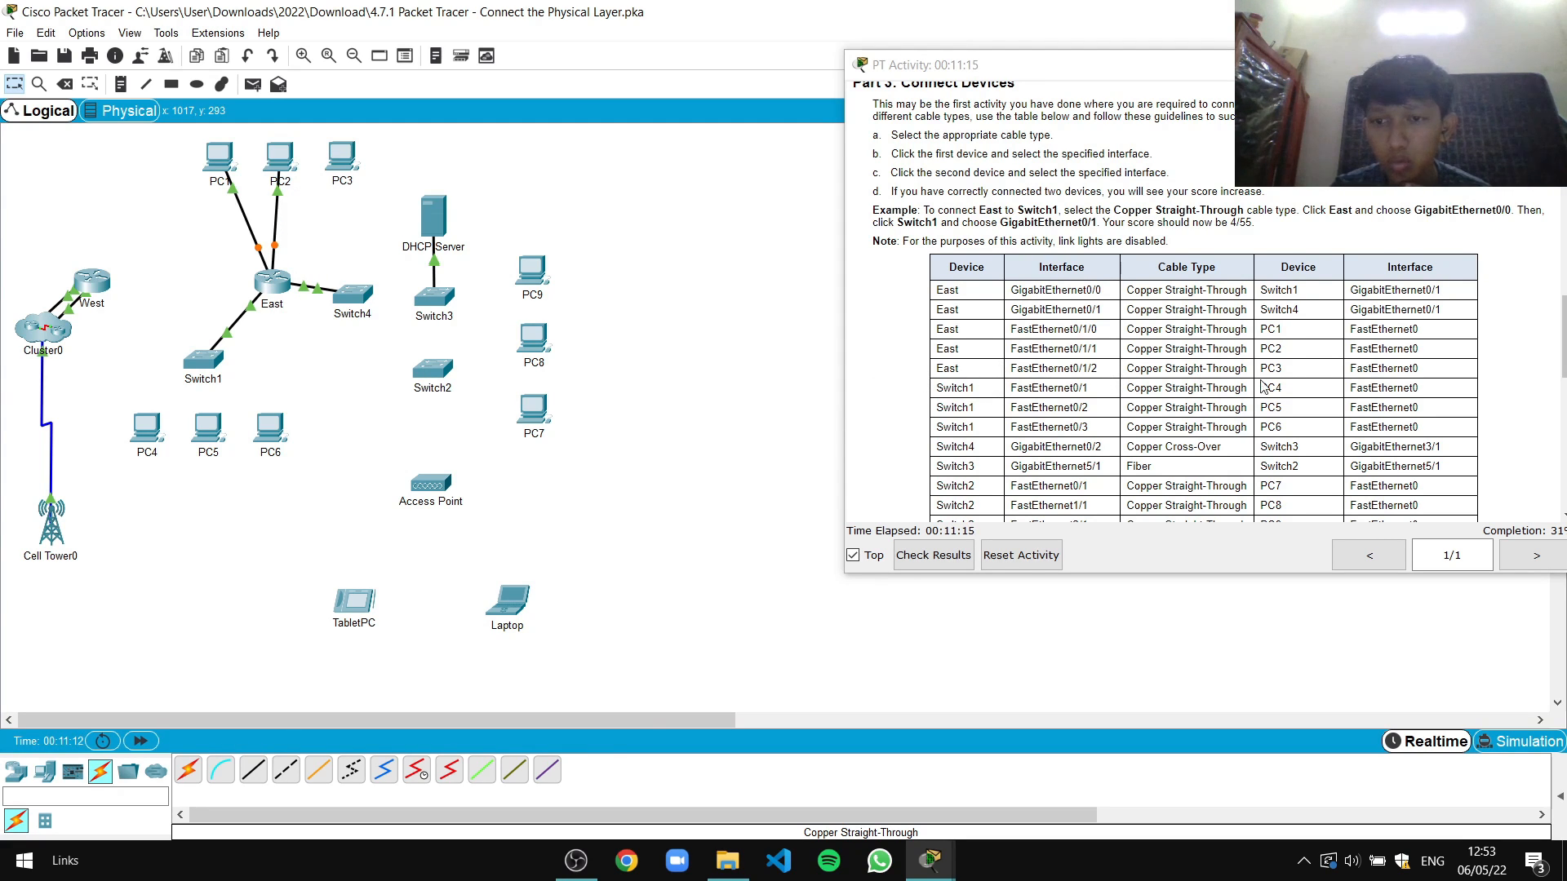
Cable East Fa0/1/2 to PC3's FastEthernet0 and open Switch1's device details
left_click(251, 773)
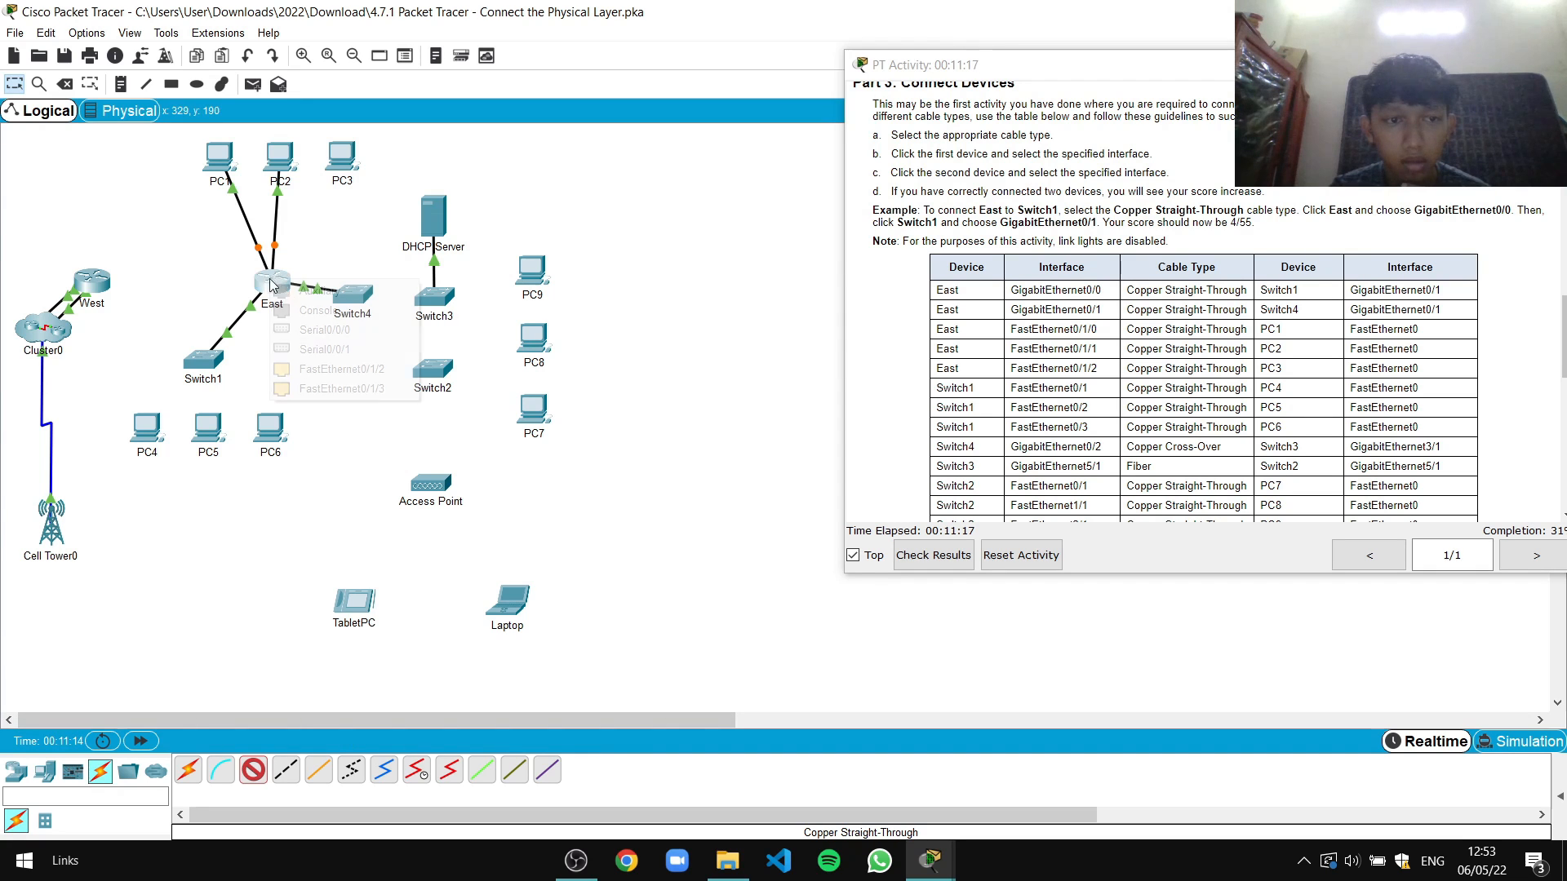
left_click(281, 285)
left_click(326, 361)
left_click(351, 179)
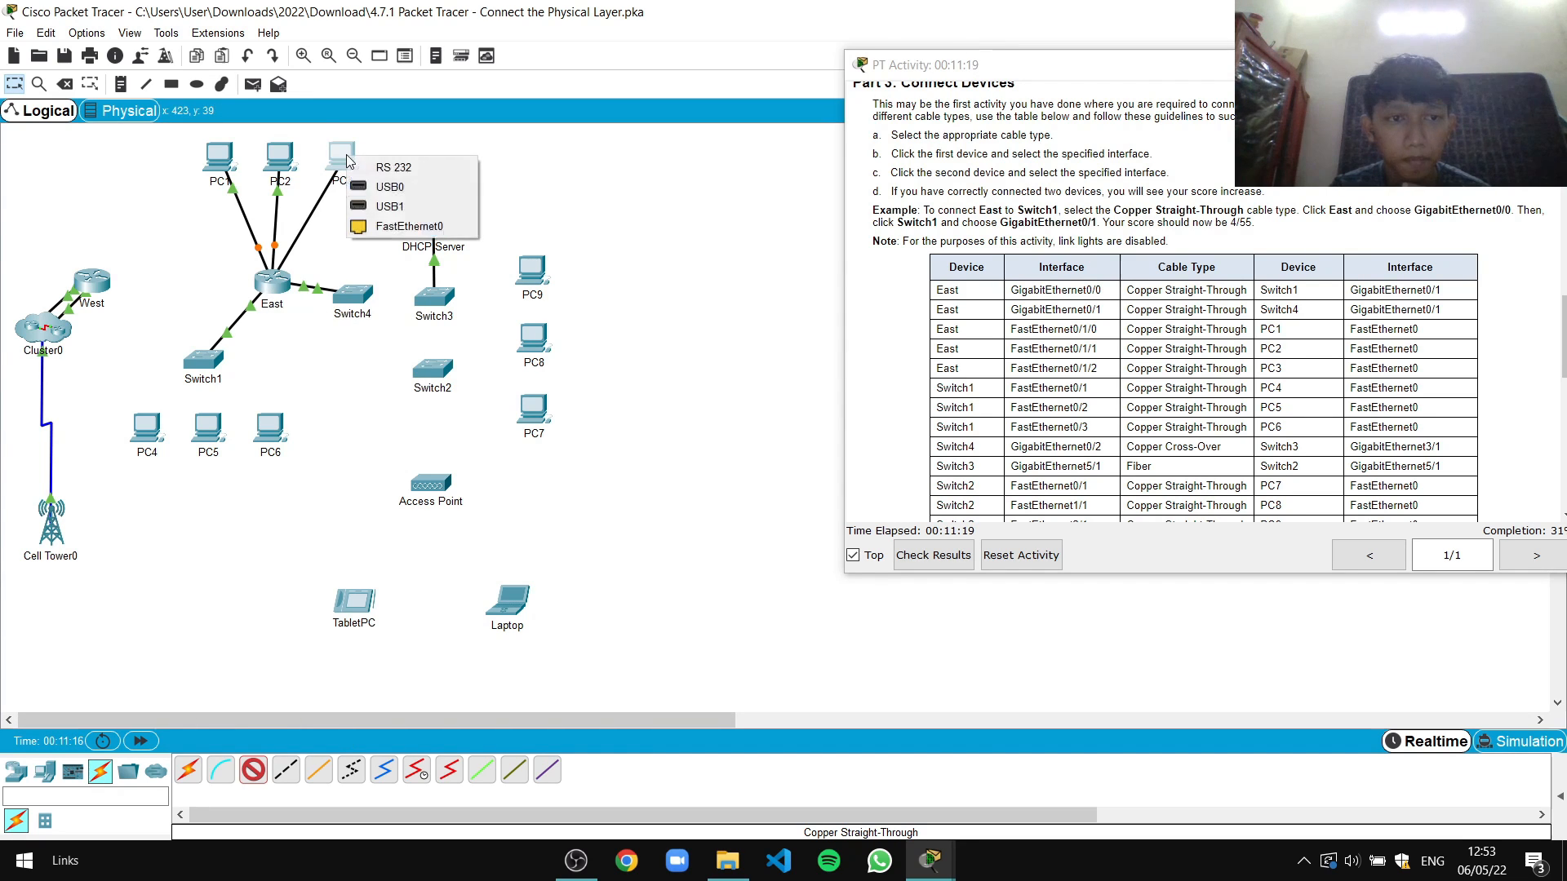
left_click(430, 226)
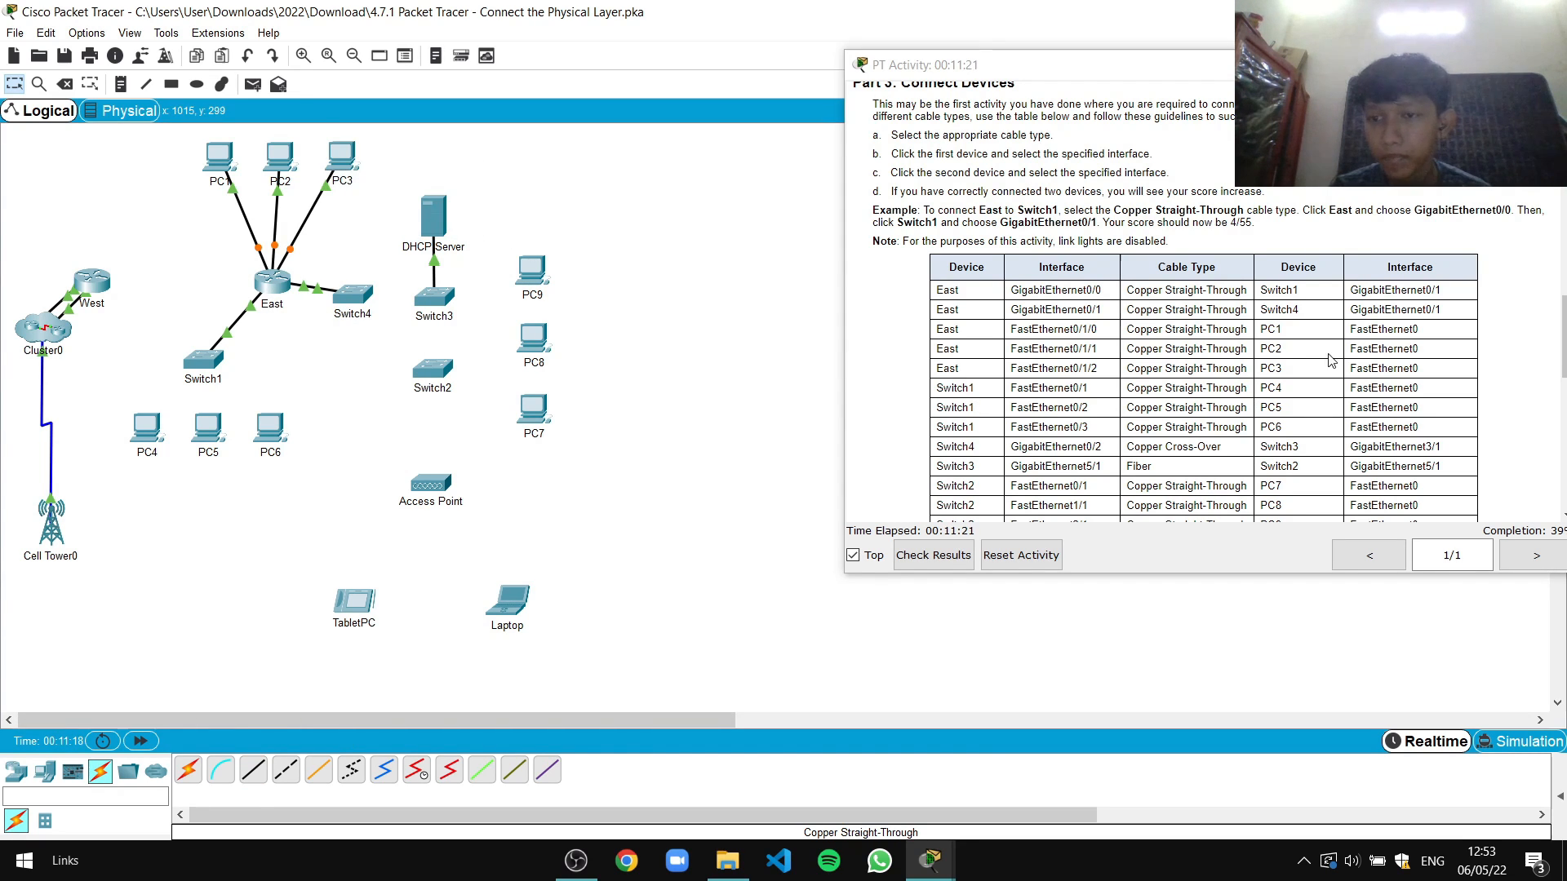
scroll(1316, 359, "down", 1)
scroll(960, 353, "down", 1)
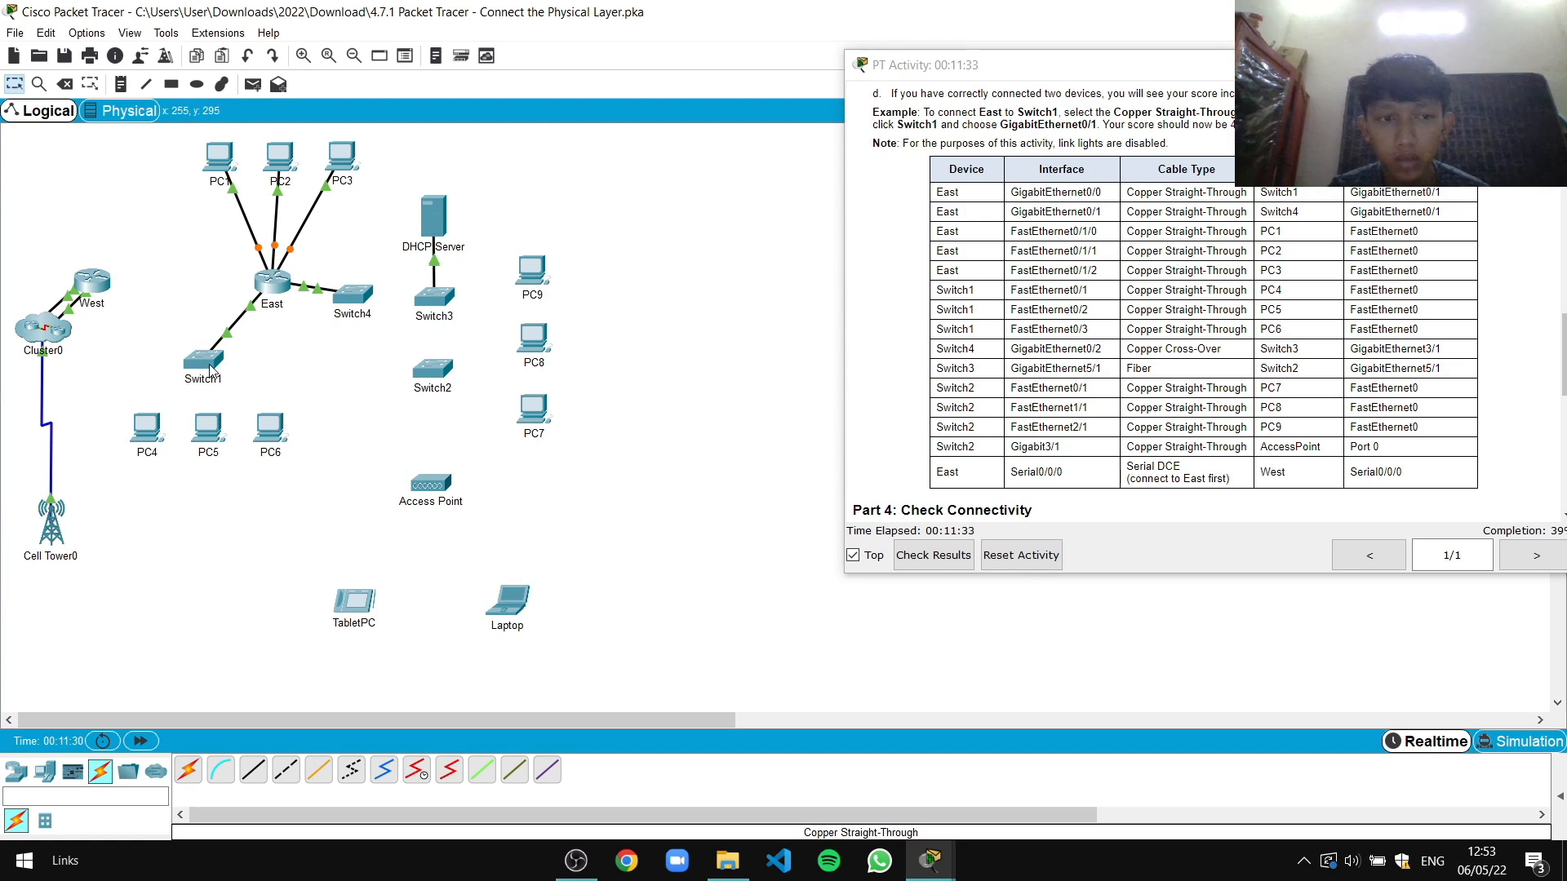
left_click(203, 359)
Close Switch1's details and cable Switch1 Fa0/1 to PC4's FastEthernet0 with straight-through copper
left_click_drag(761, 174, 555, 180)
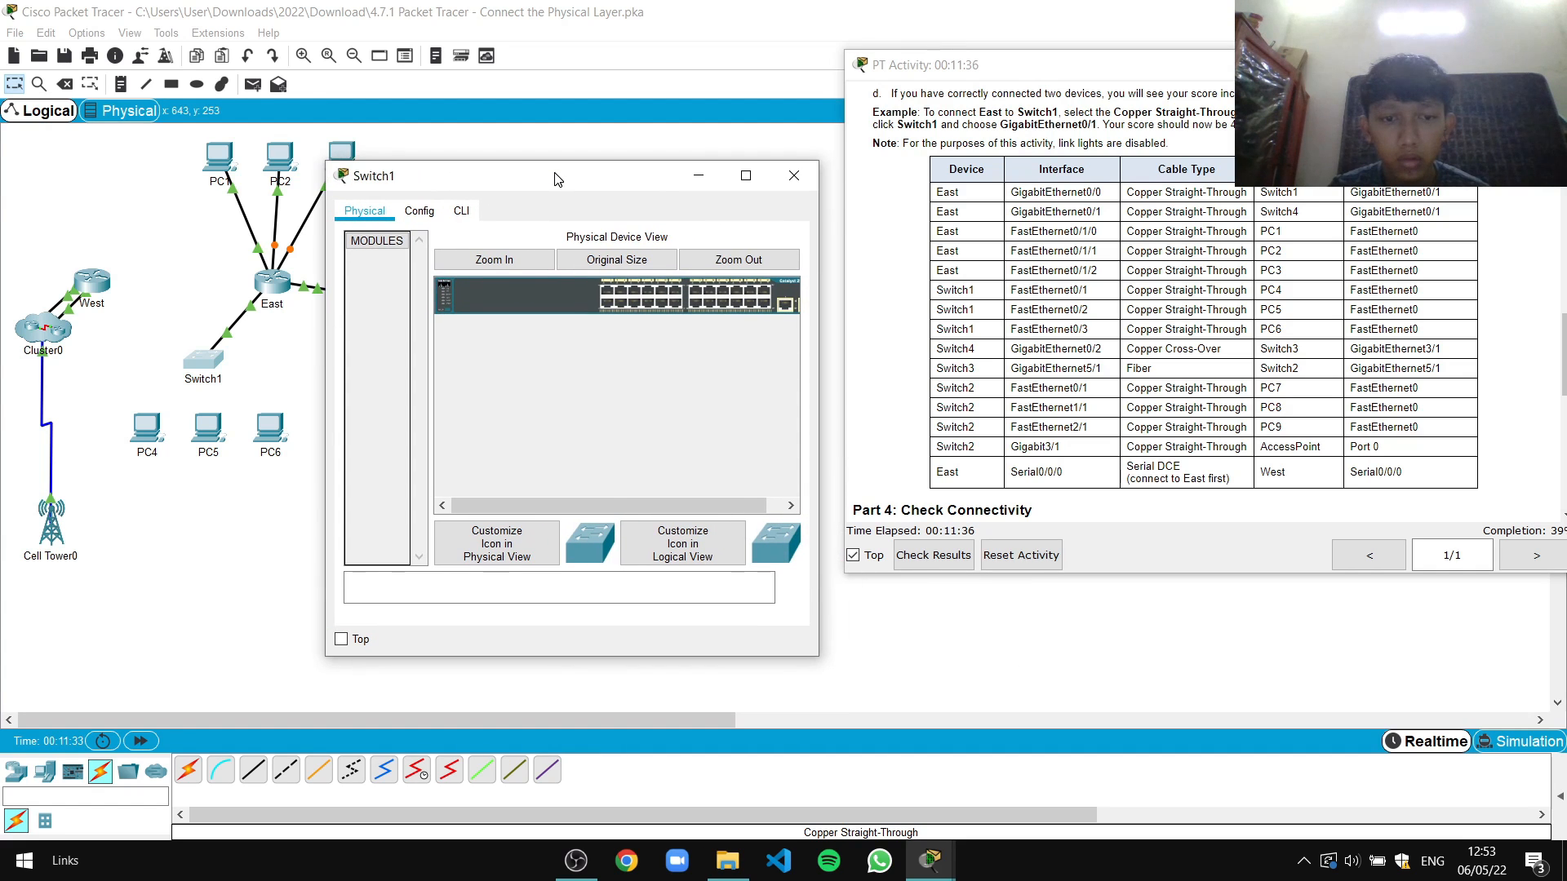
left_click(793, 181)
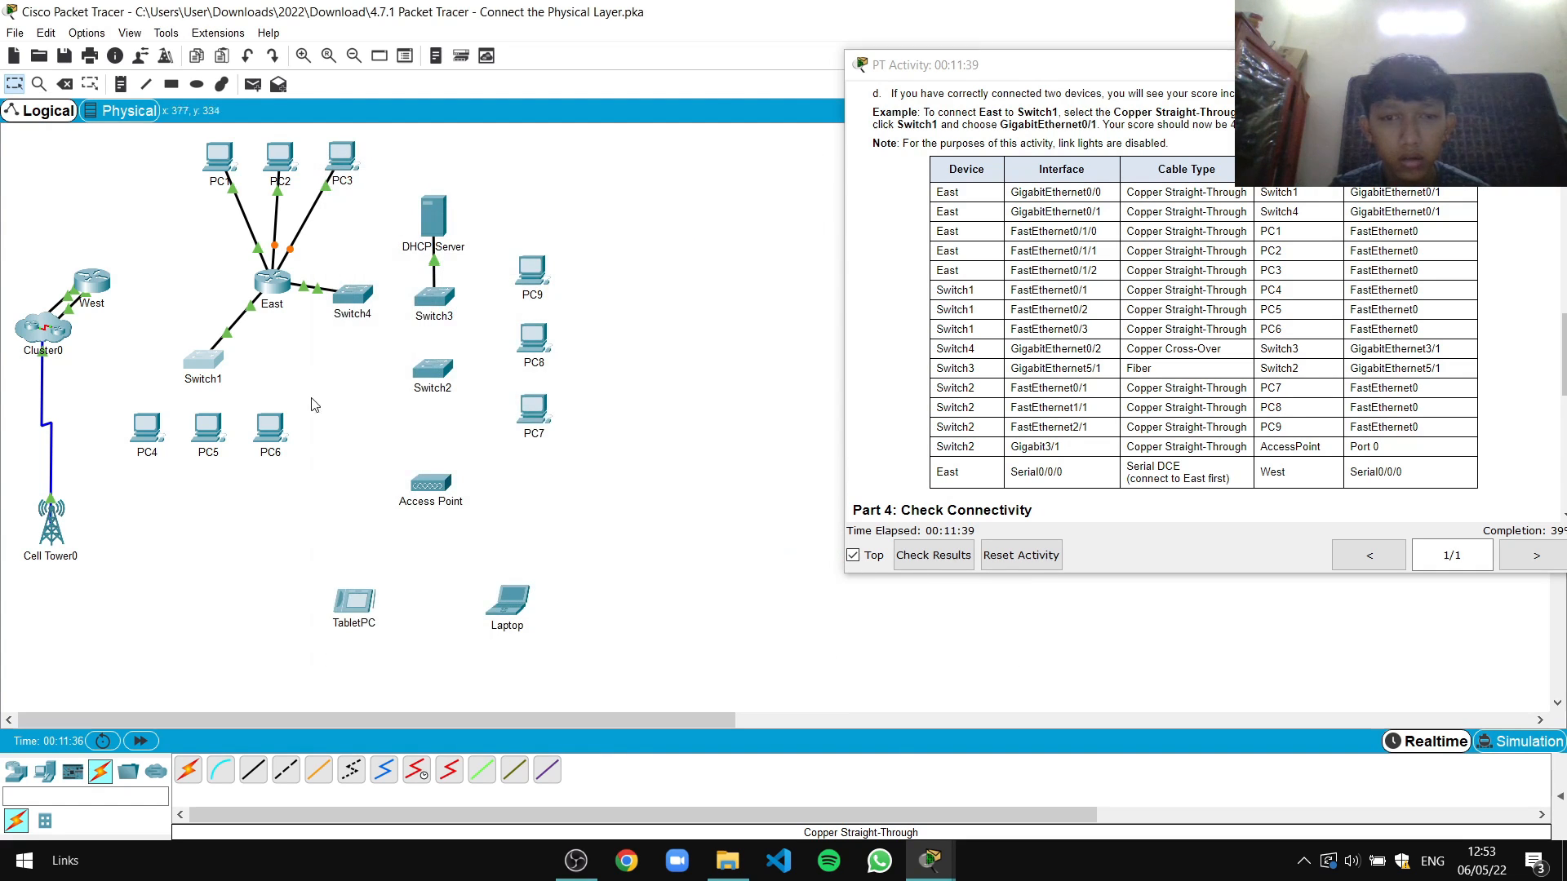
left_click(252, 782)
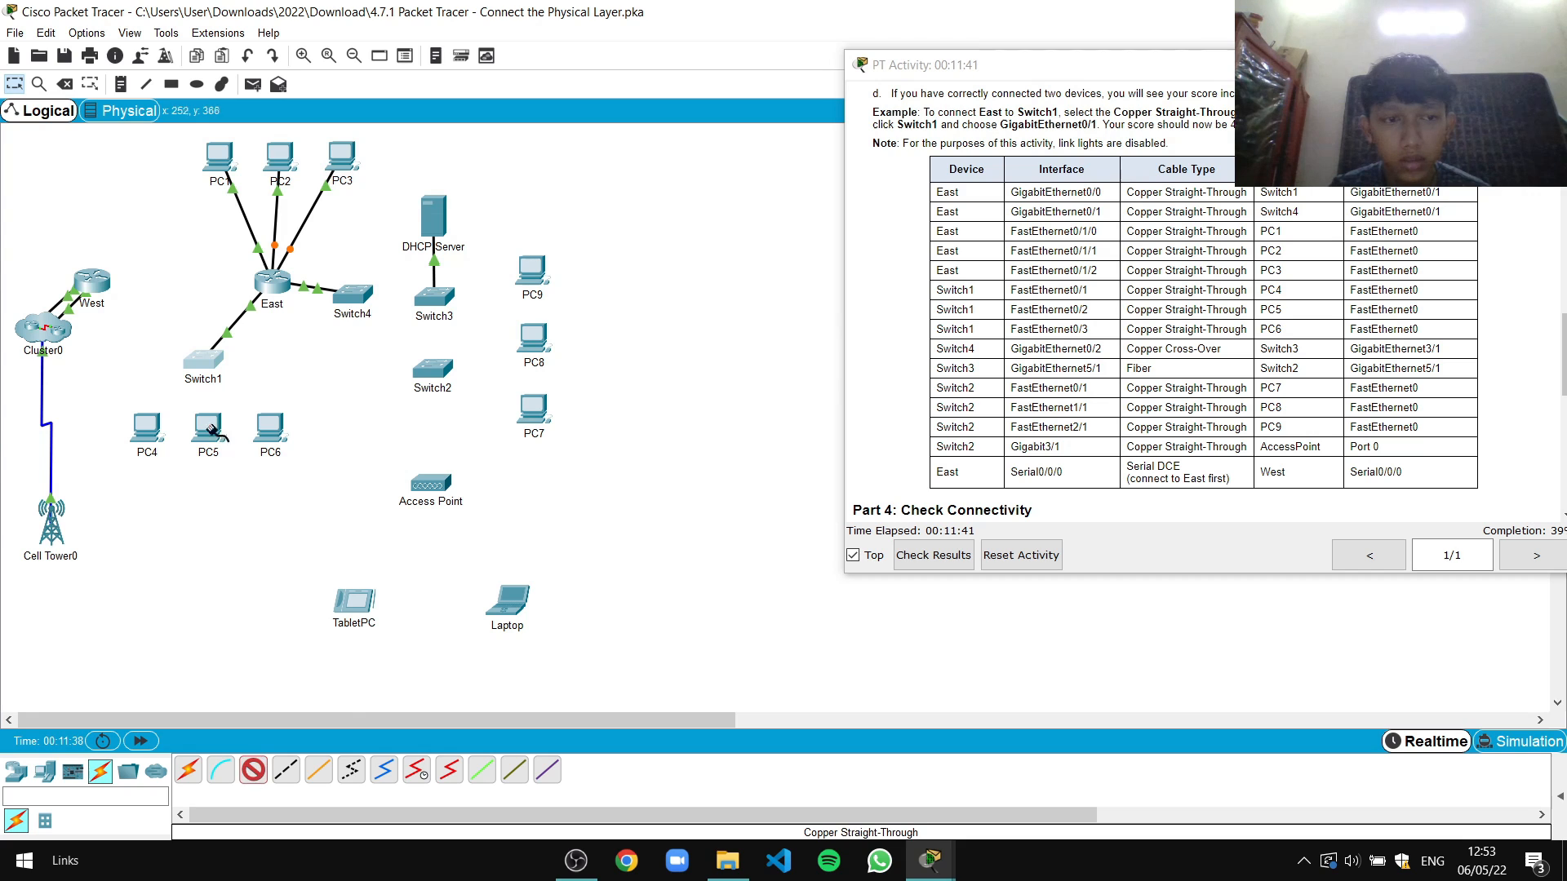
left_click(199, 359)
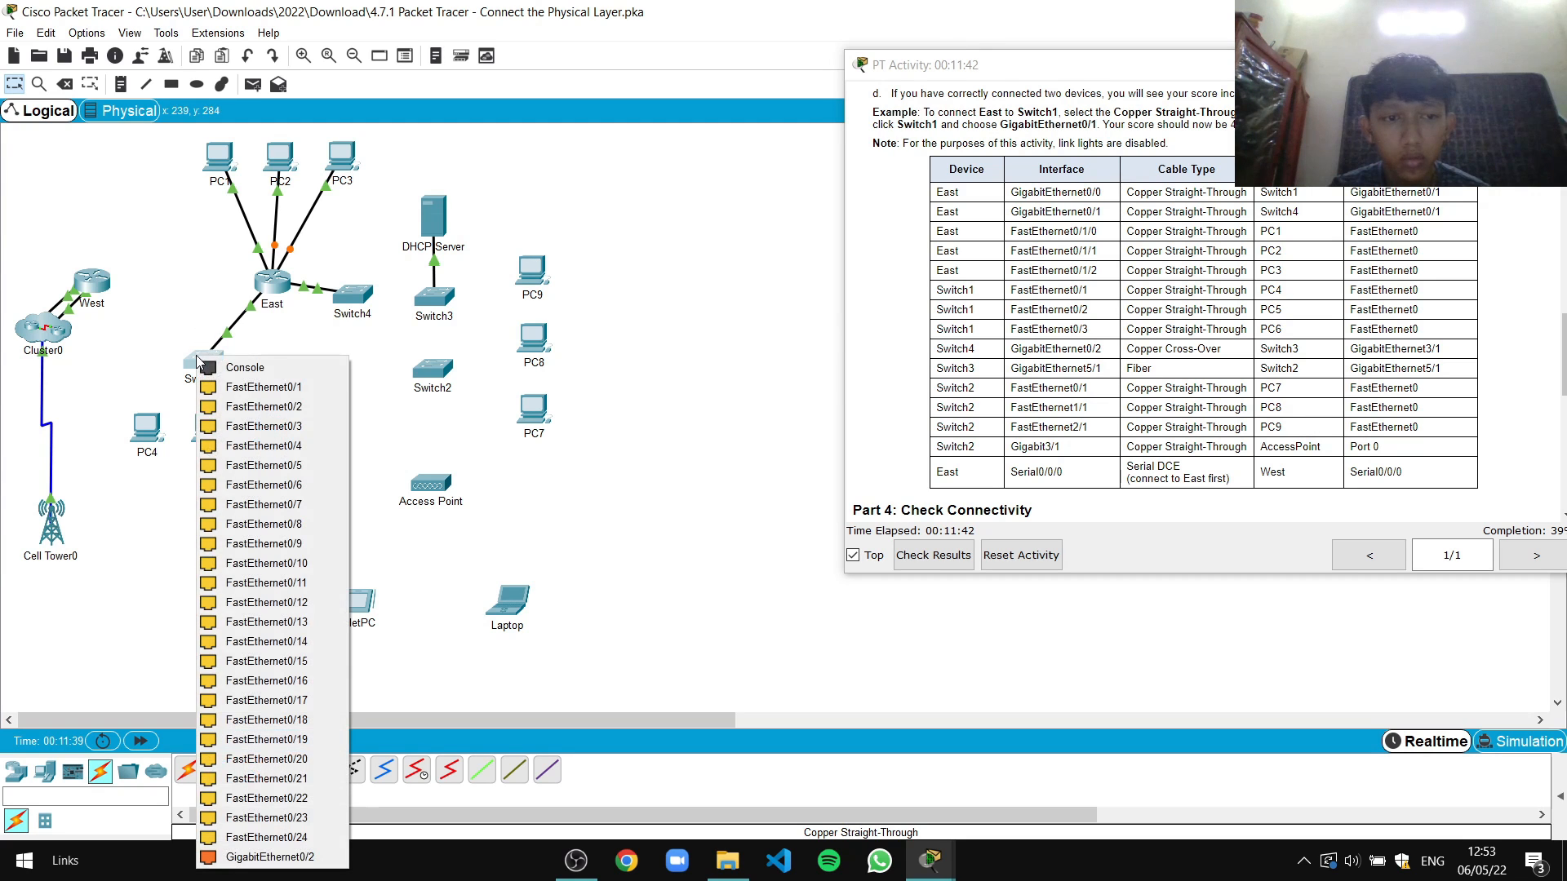
left_click(230, 387)
left_click(147, 426)
left_click(201, 497)
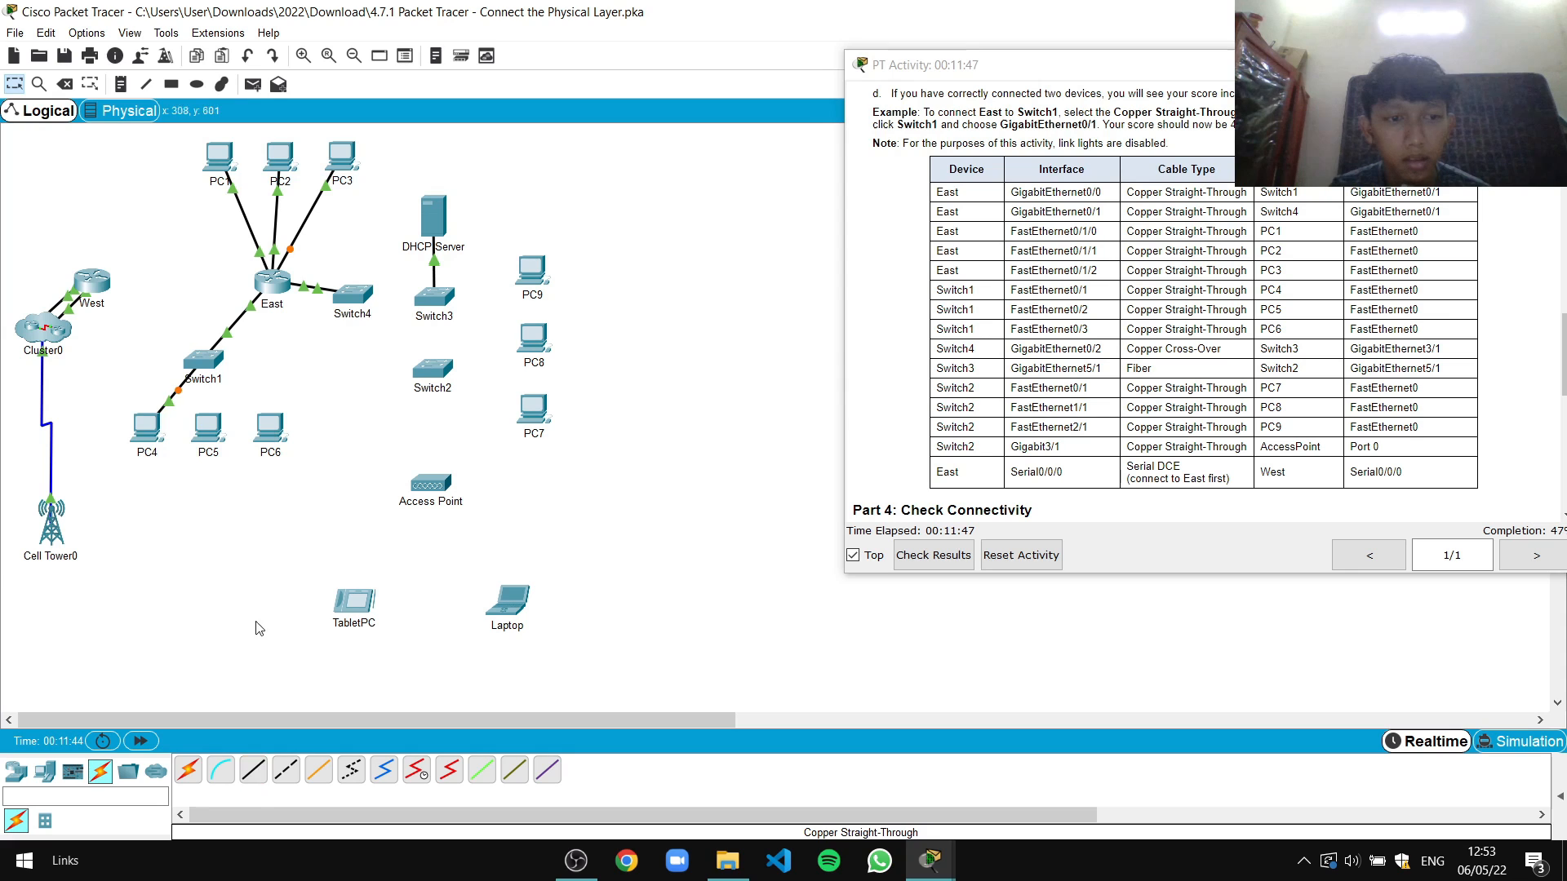
Cable Switch1 Fa0/2 and Fa0/3 to FastEthernet0 on PC5 and PC6
left_click(253, 770)
left_click(204, 361)
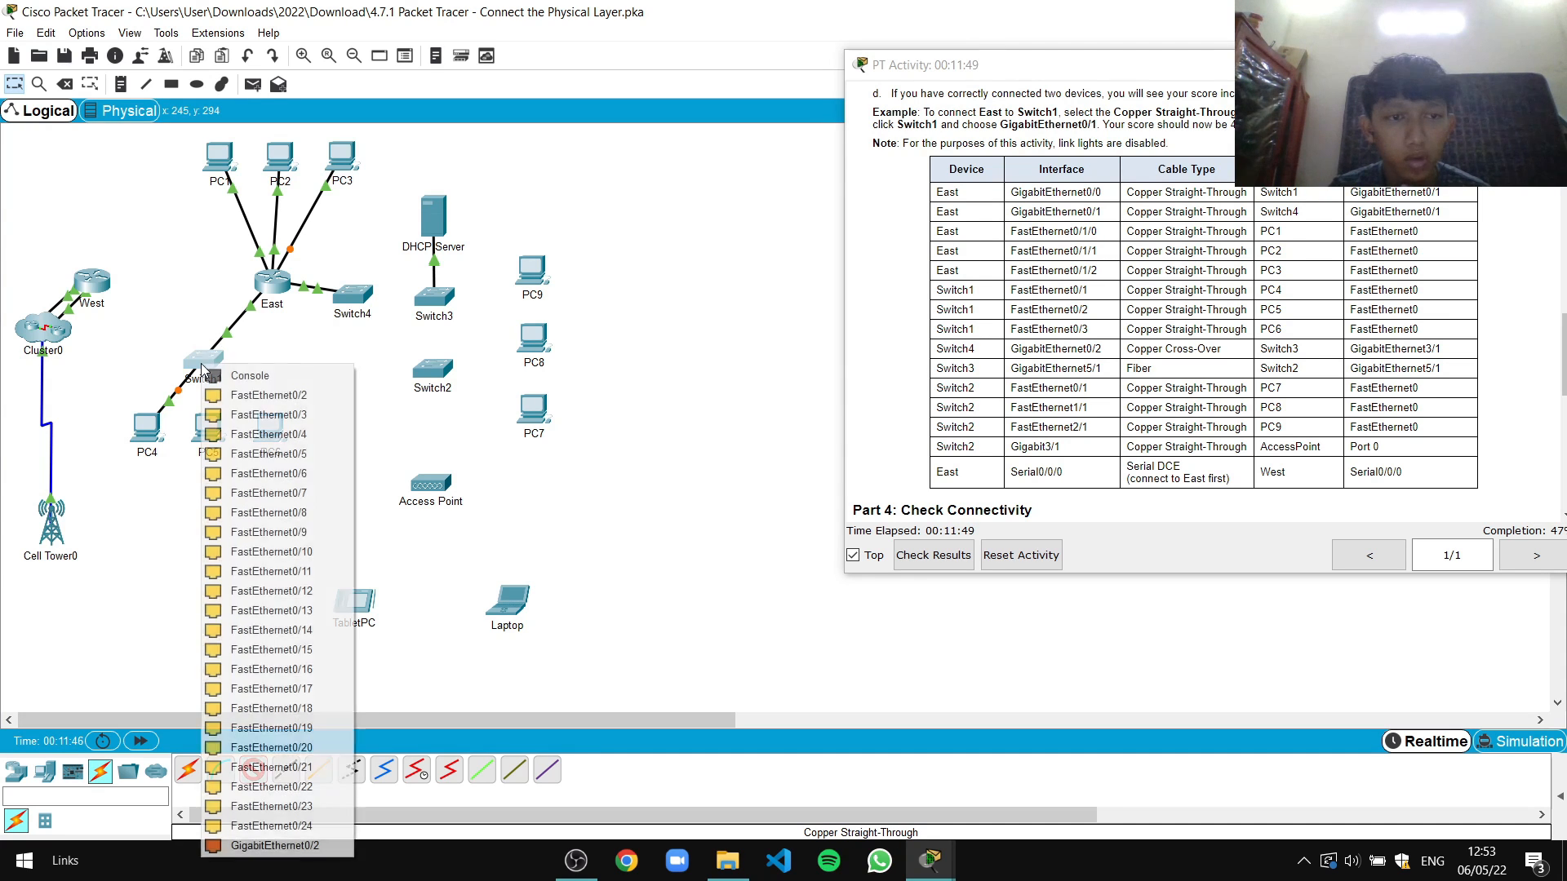
left_click(256, 396)
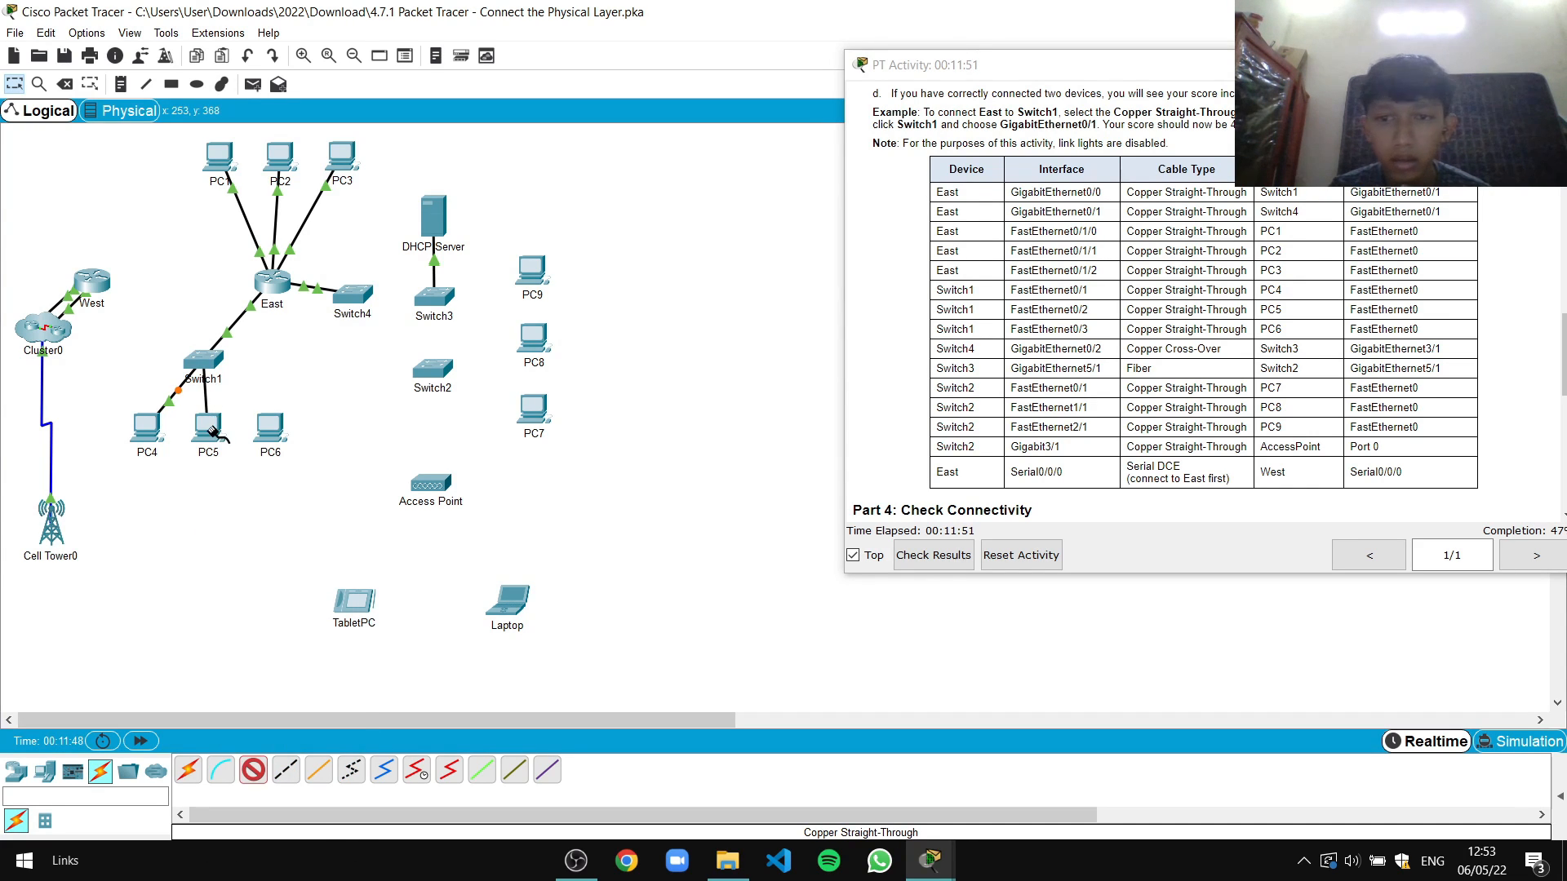
left_click(206, 425)
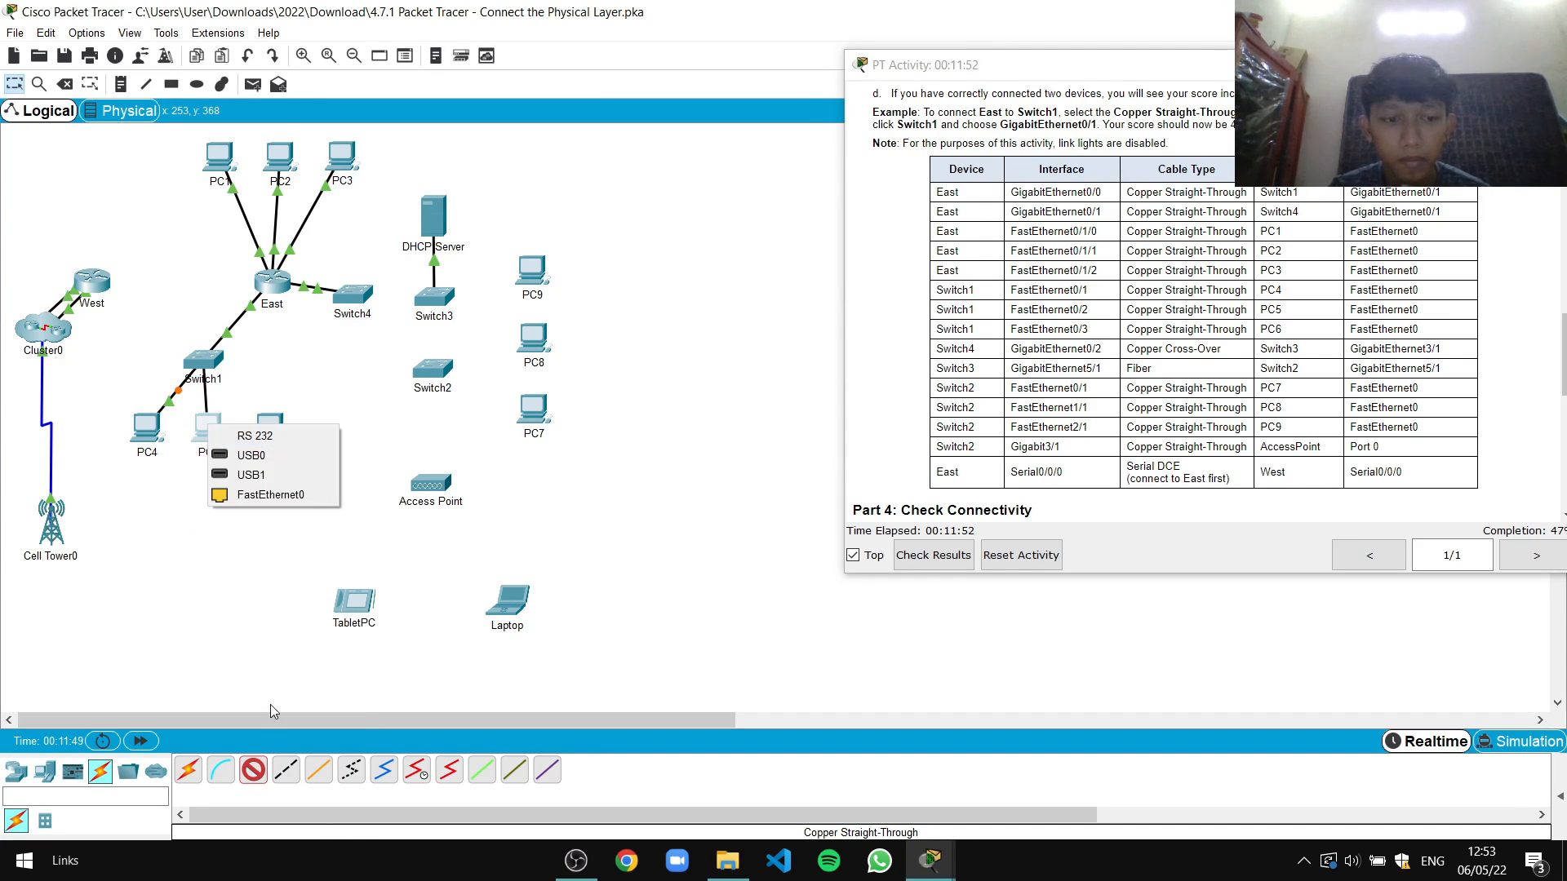
left_click(253, 495)
left_click(251, 771)
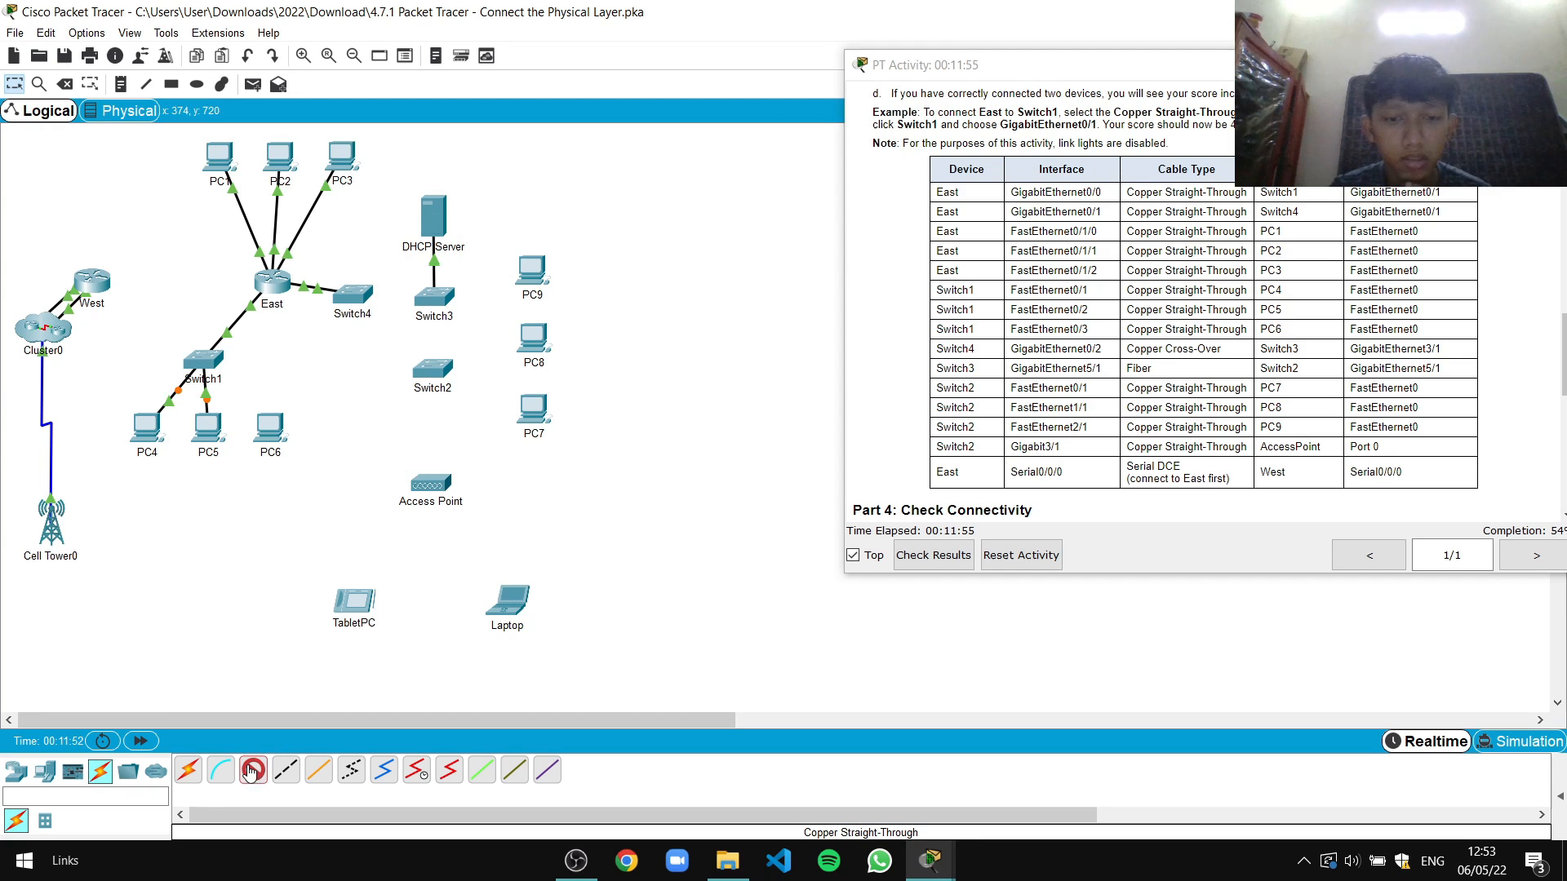
left_click(207, 359)
left_click(242, 385)
left_click(270, 425)
left_click(330, 492)
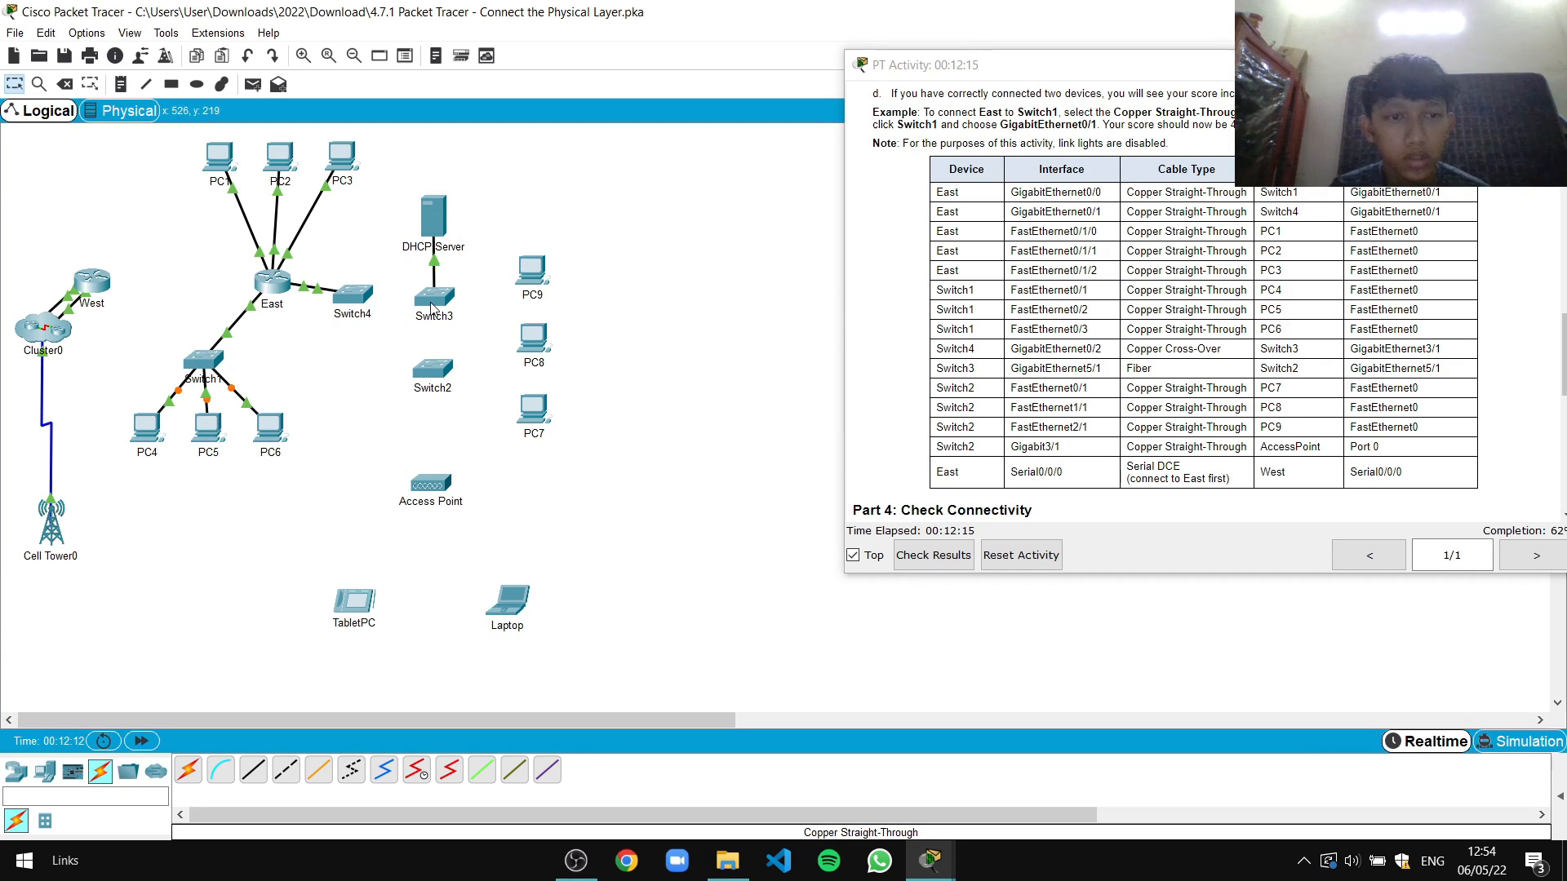
Run a copper cross-over cable from Switch4 Gi0/2 to Switch3 Gi3/1
left_click(286, 769)
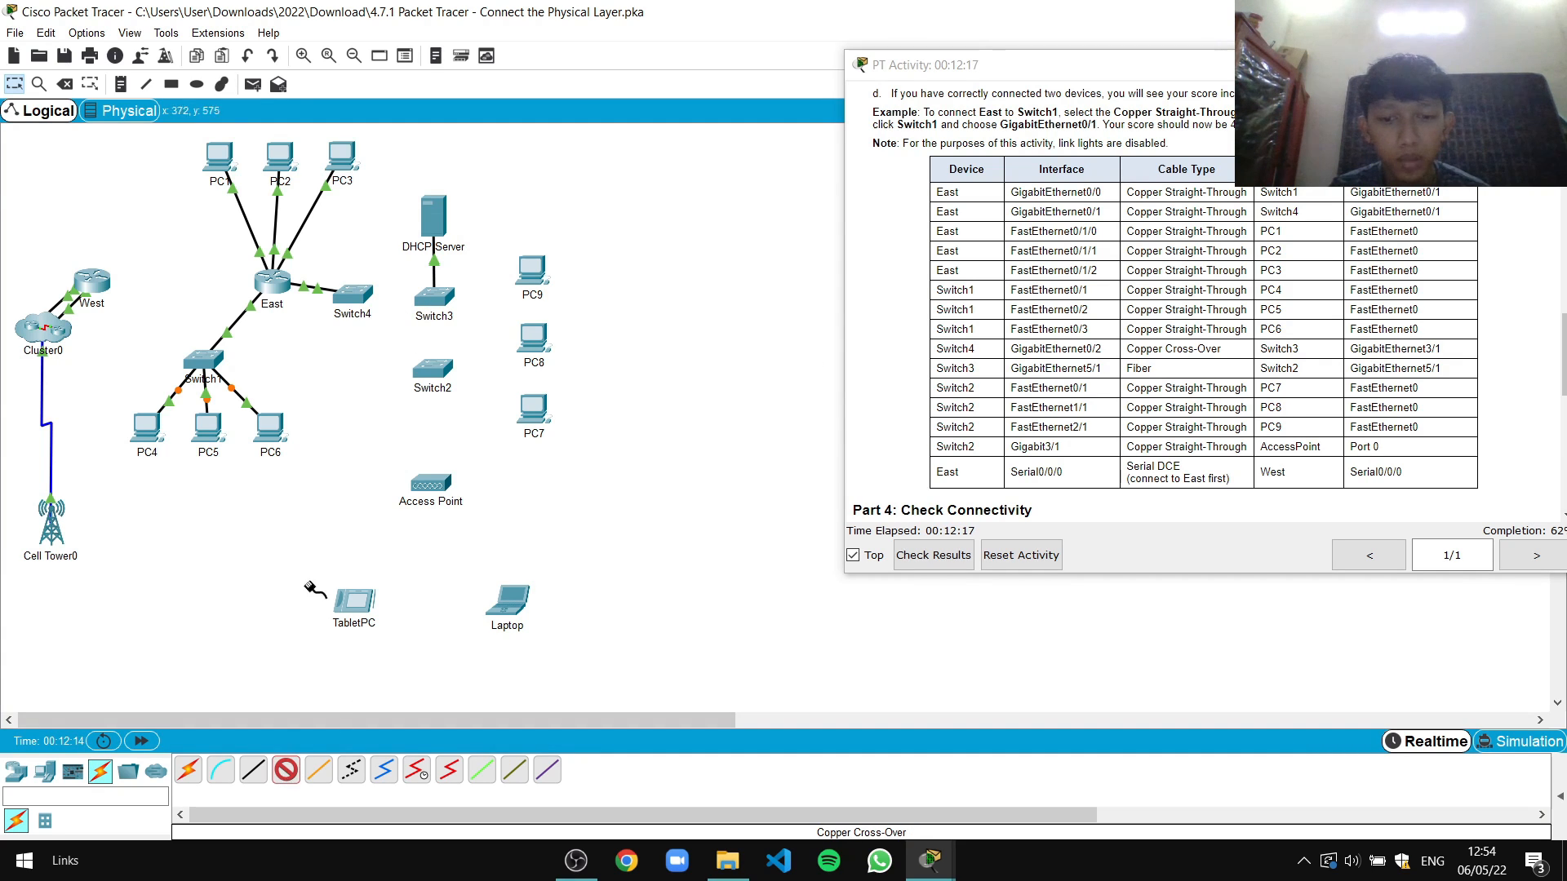
left_click(359, 293)
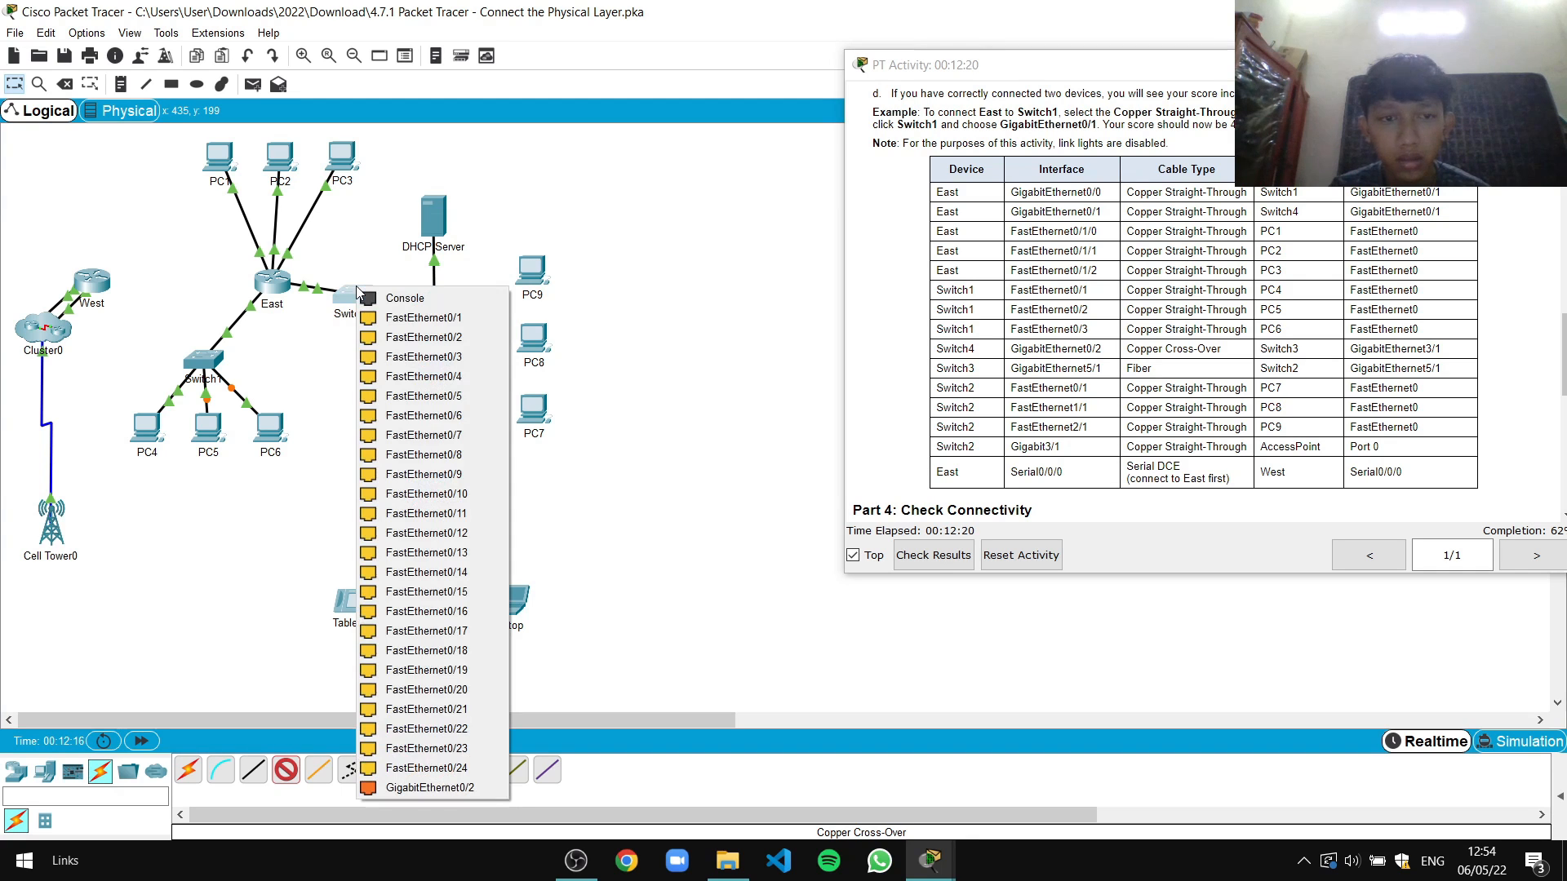
left_click(416, 787)
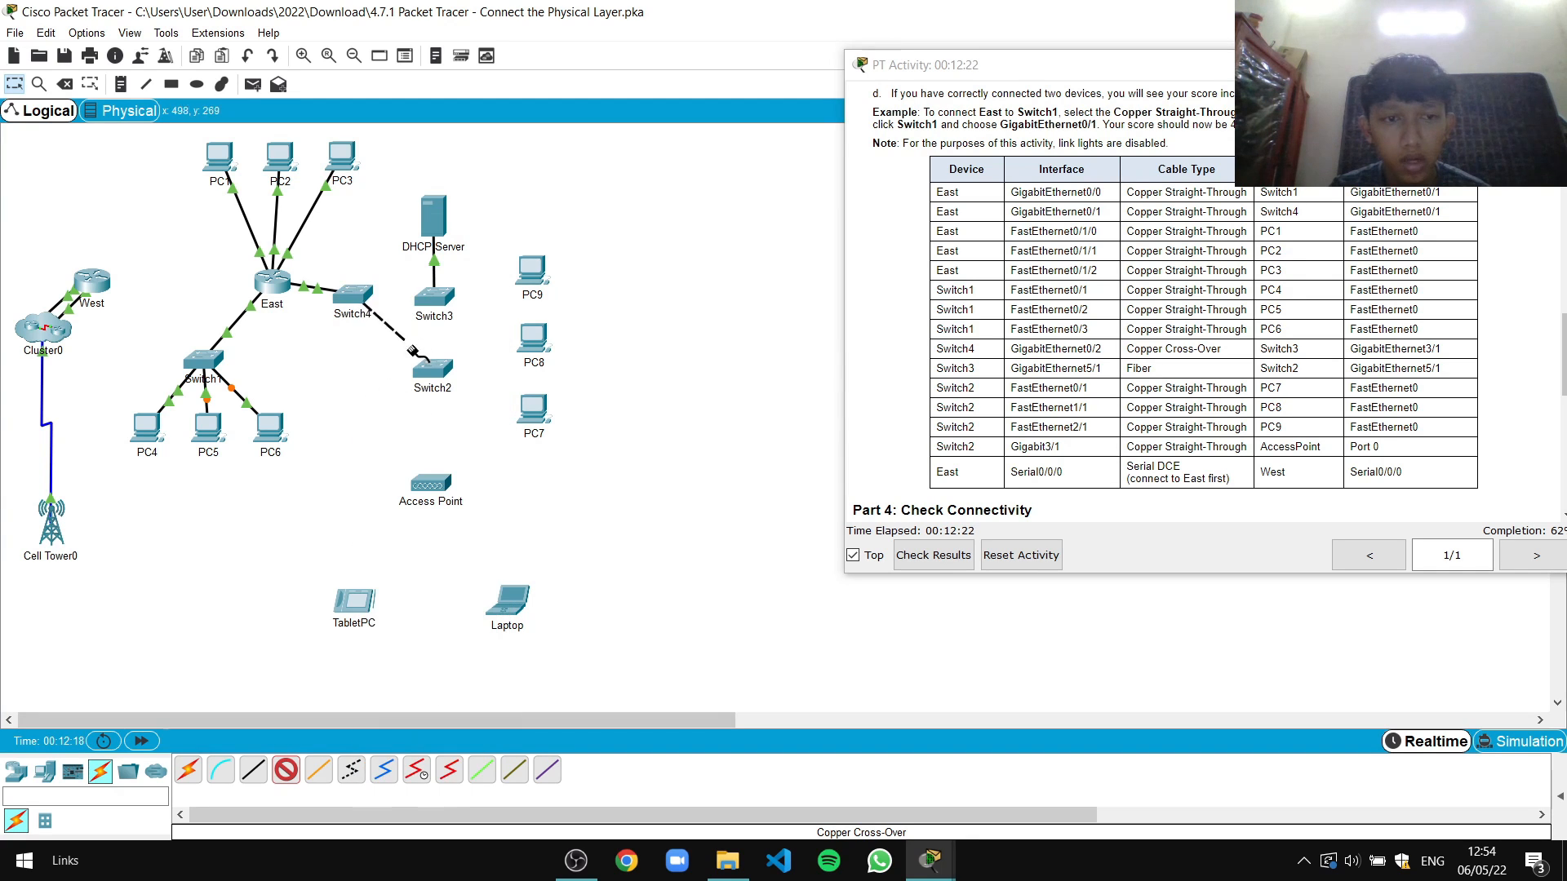
left_click(437, 302)
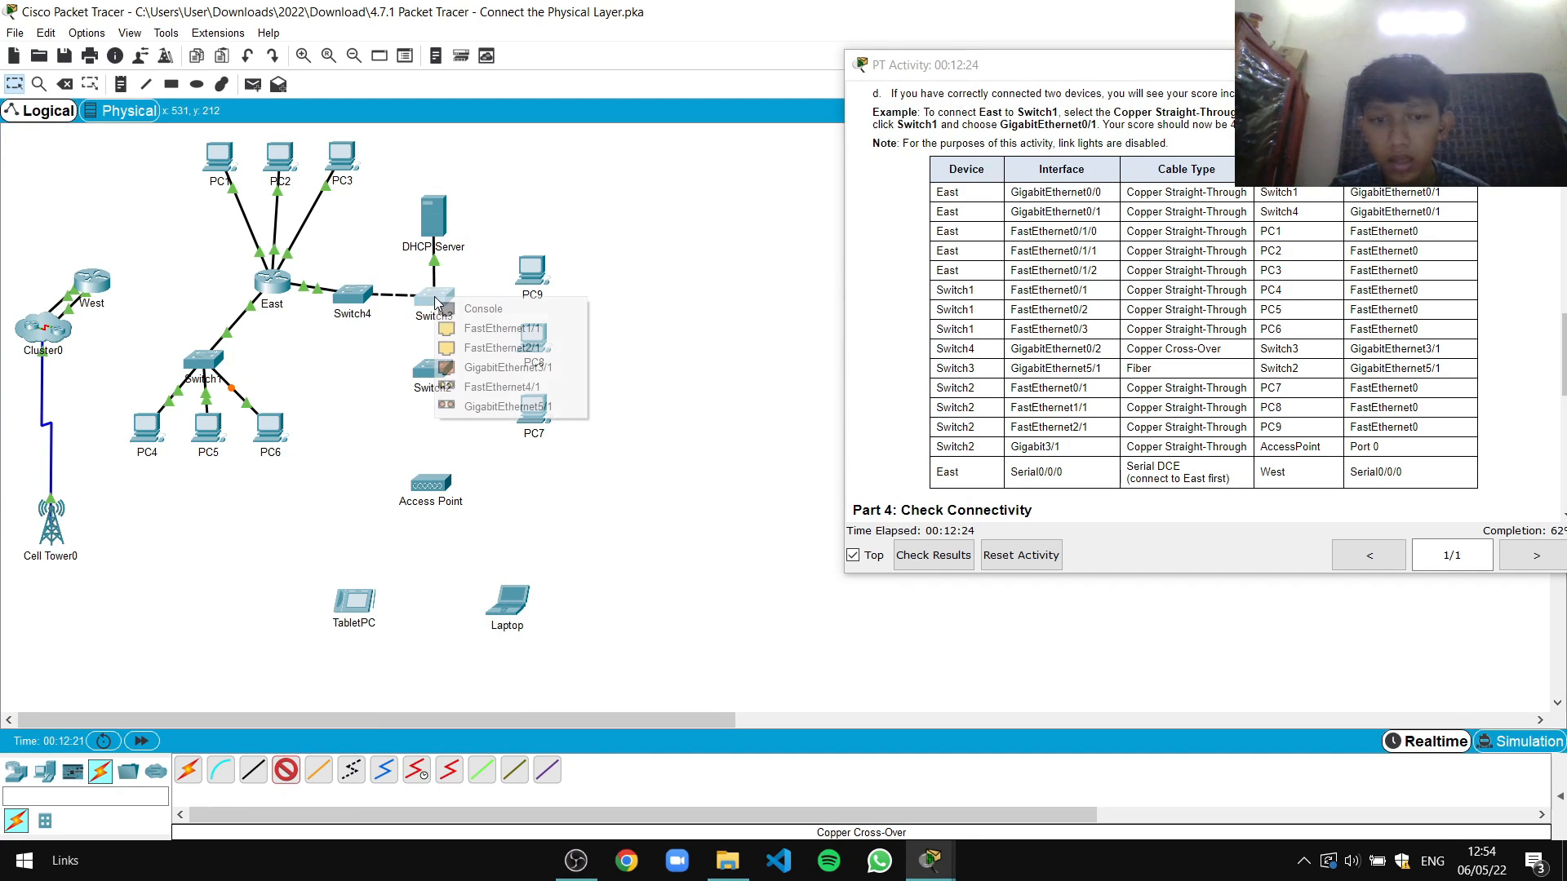
left_click(482, 368)
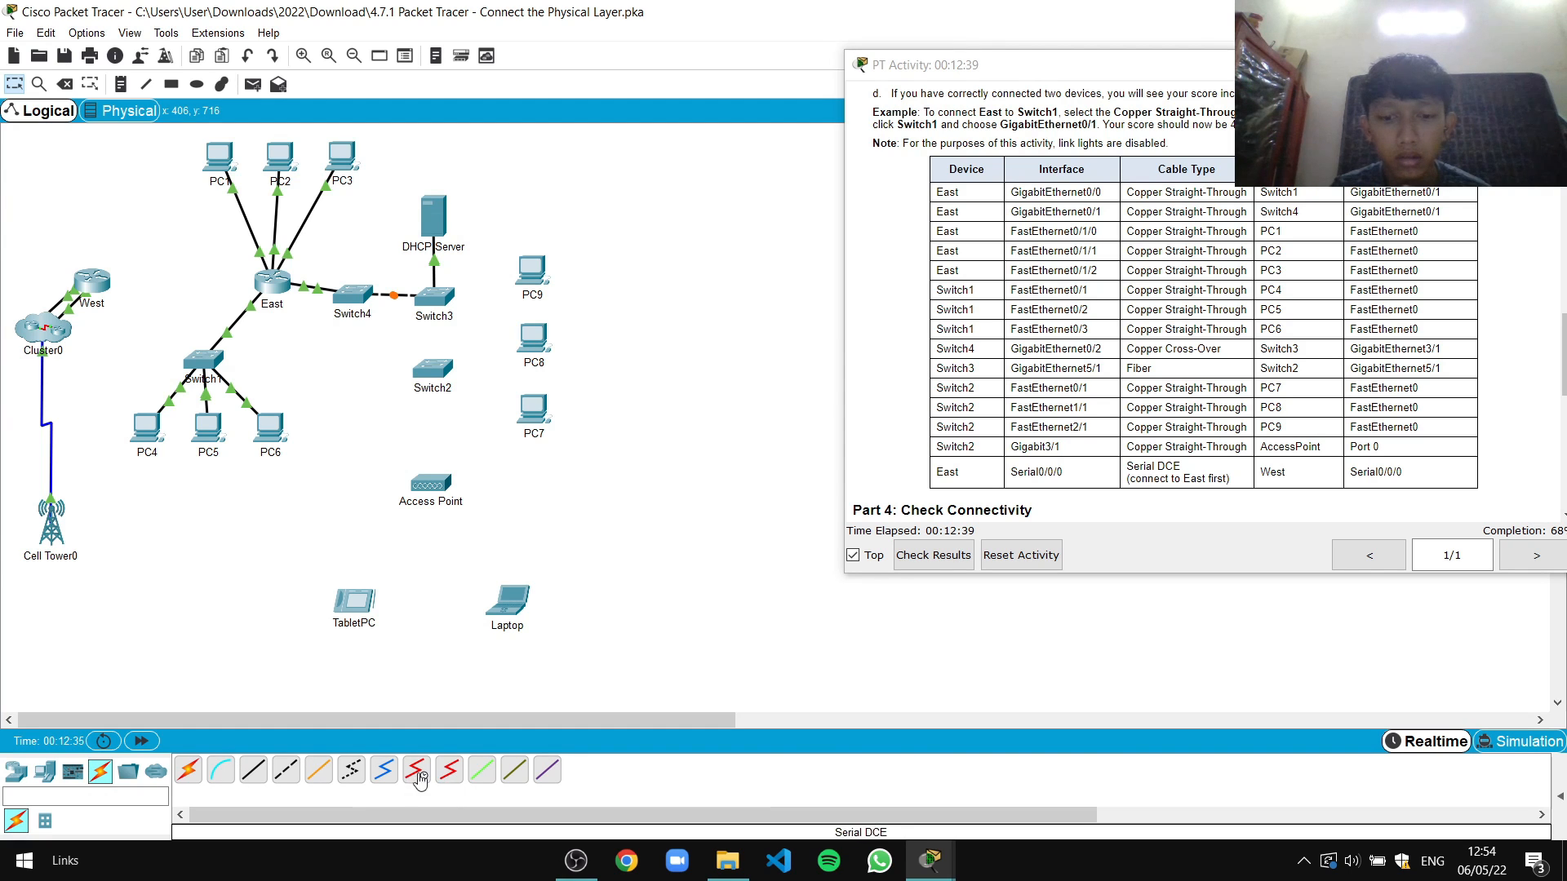
Connect a fiber cable from Switch3 GigabitEthernet5/1 to Switch2 FastEthernet4/1
left_click(318, 781)
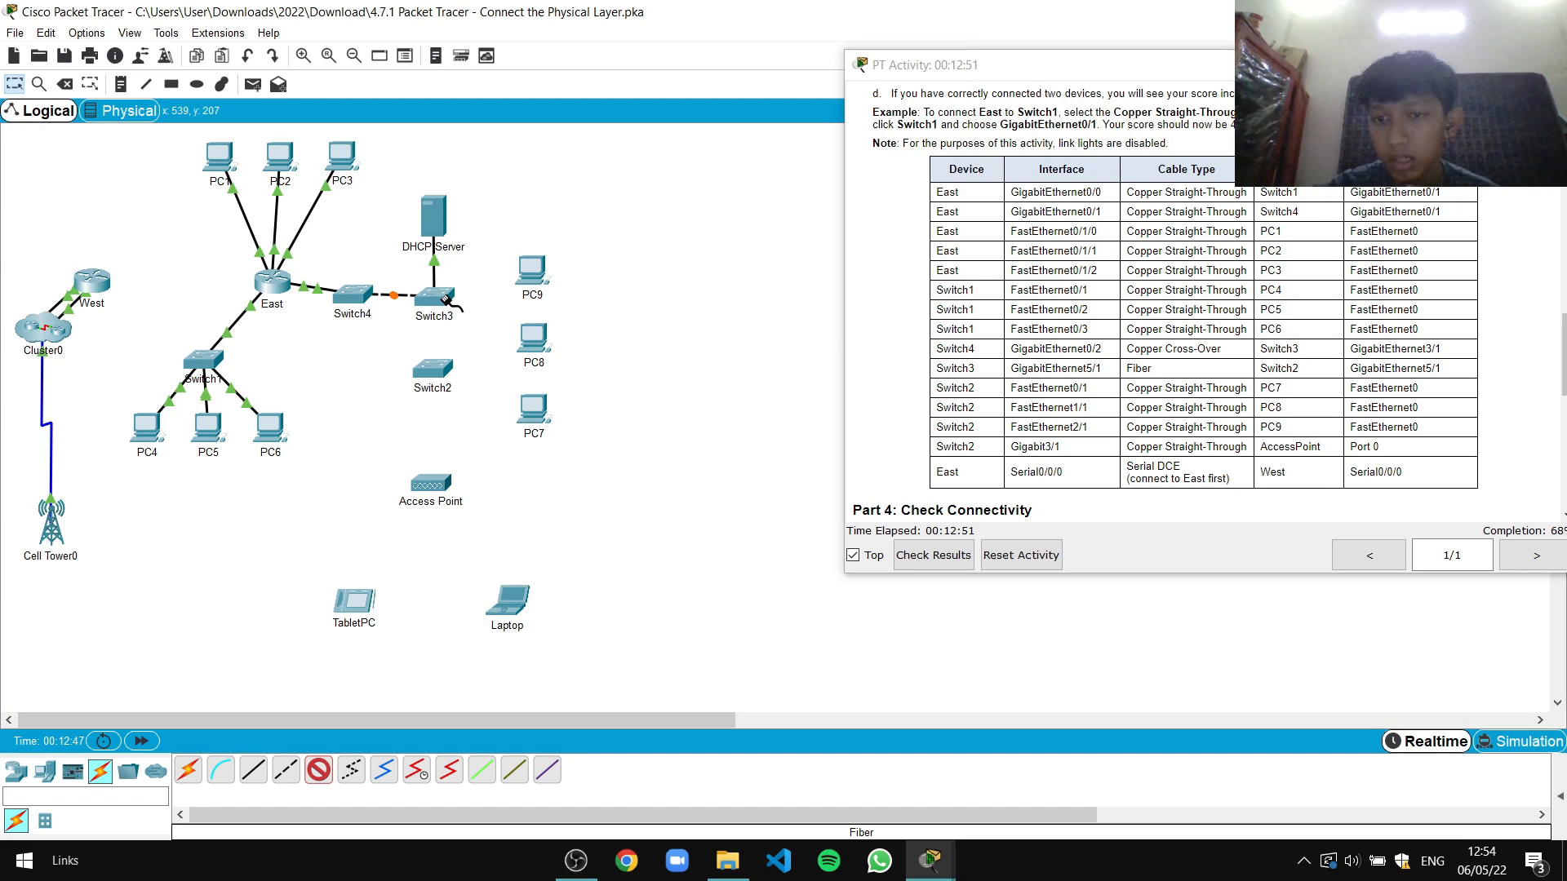
left_click(446, 300)
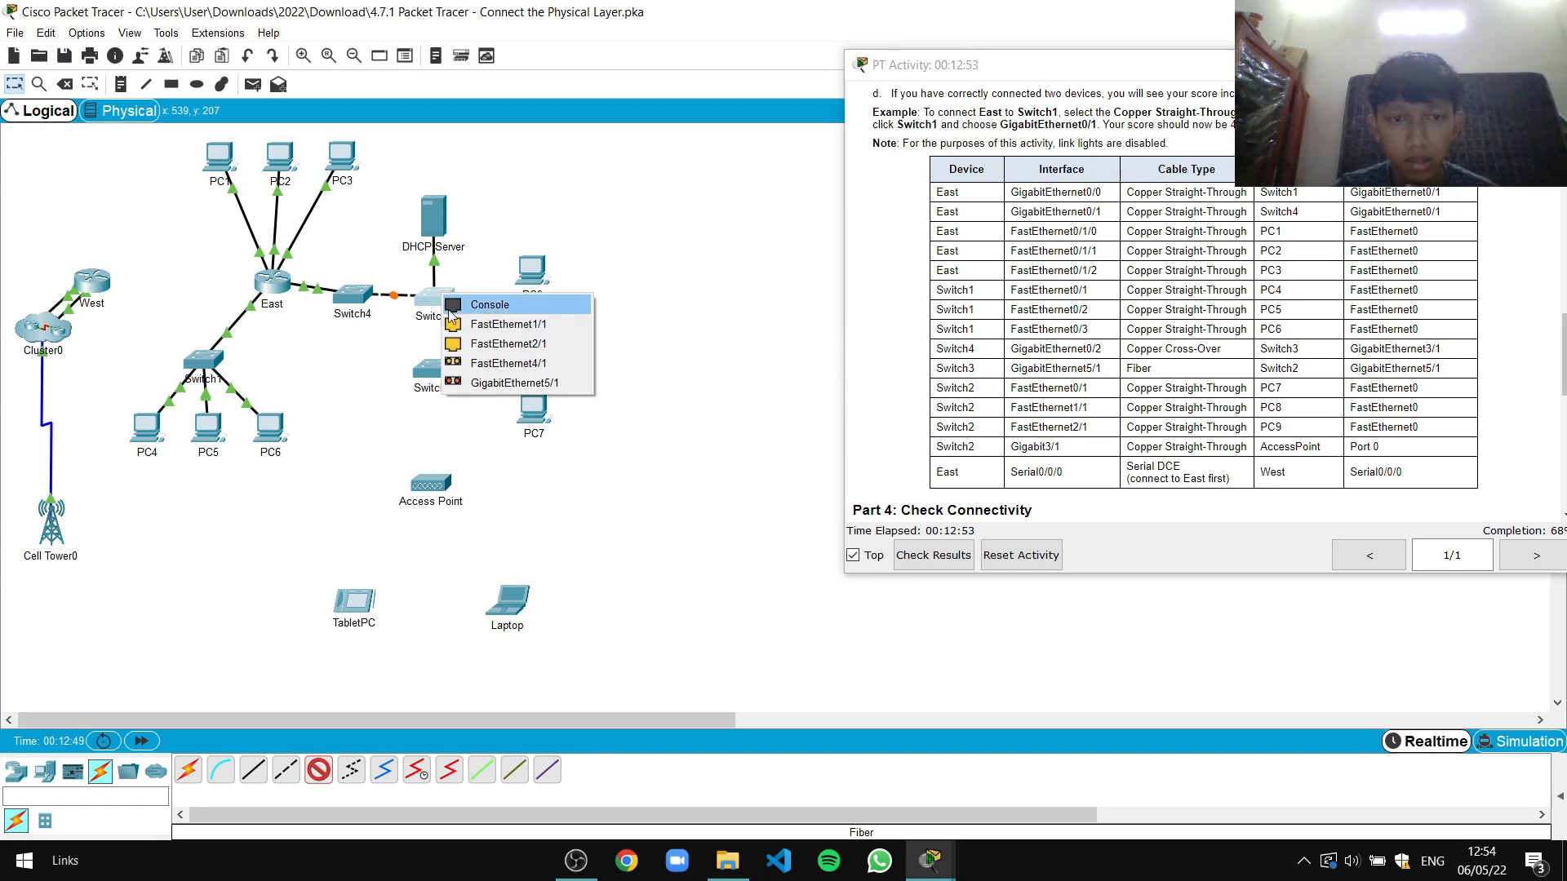
left_click(478, 385)
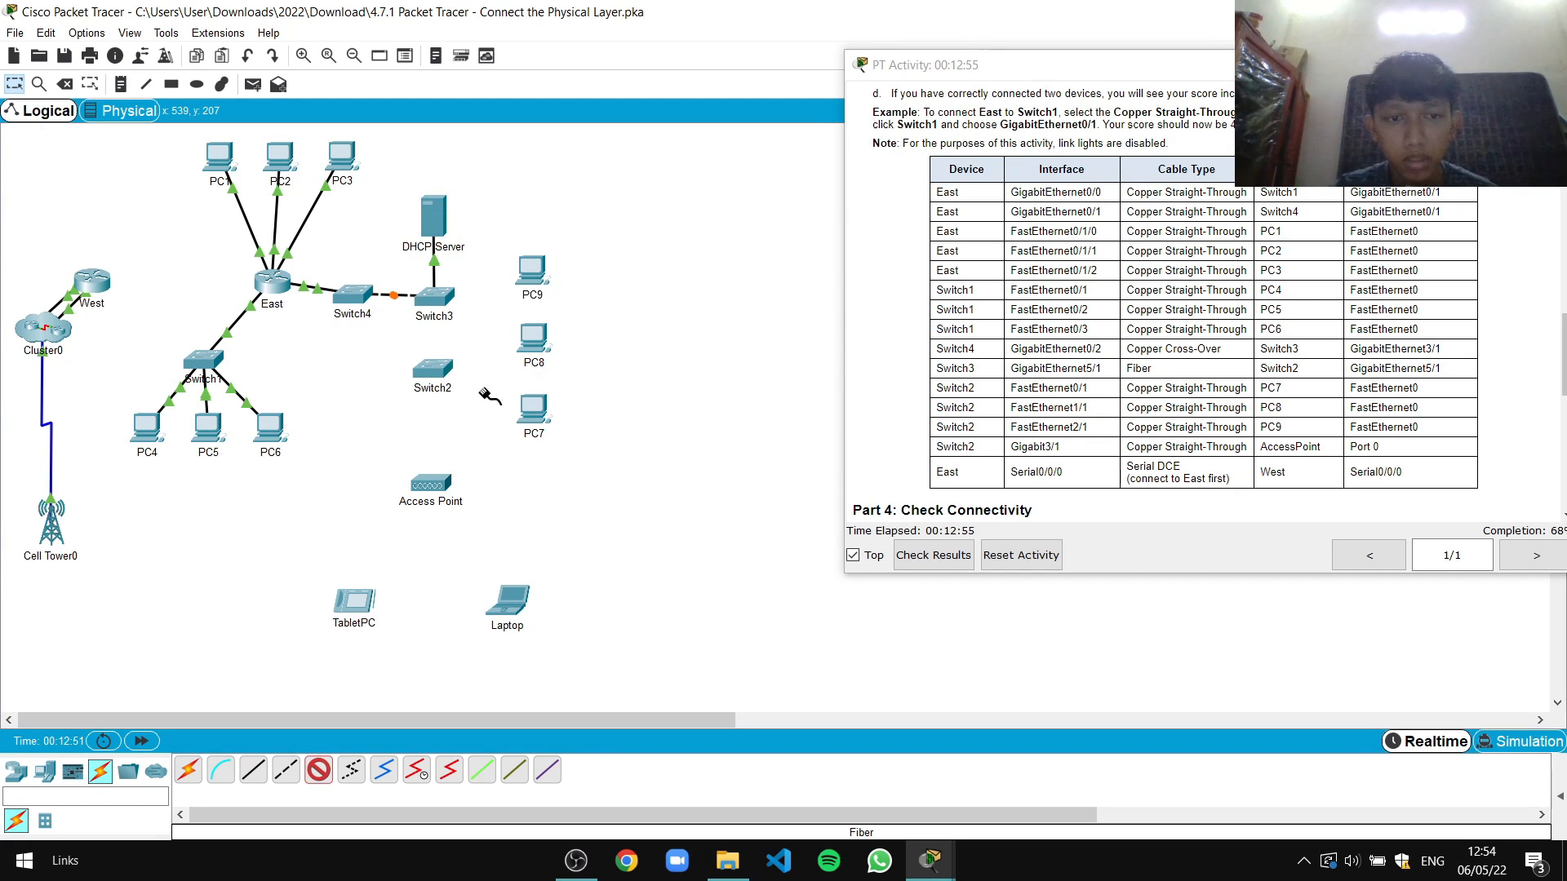
left_click(432, 369)
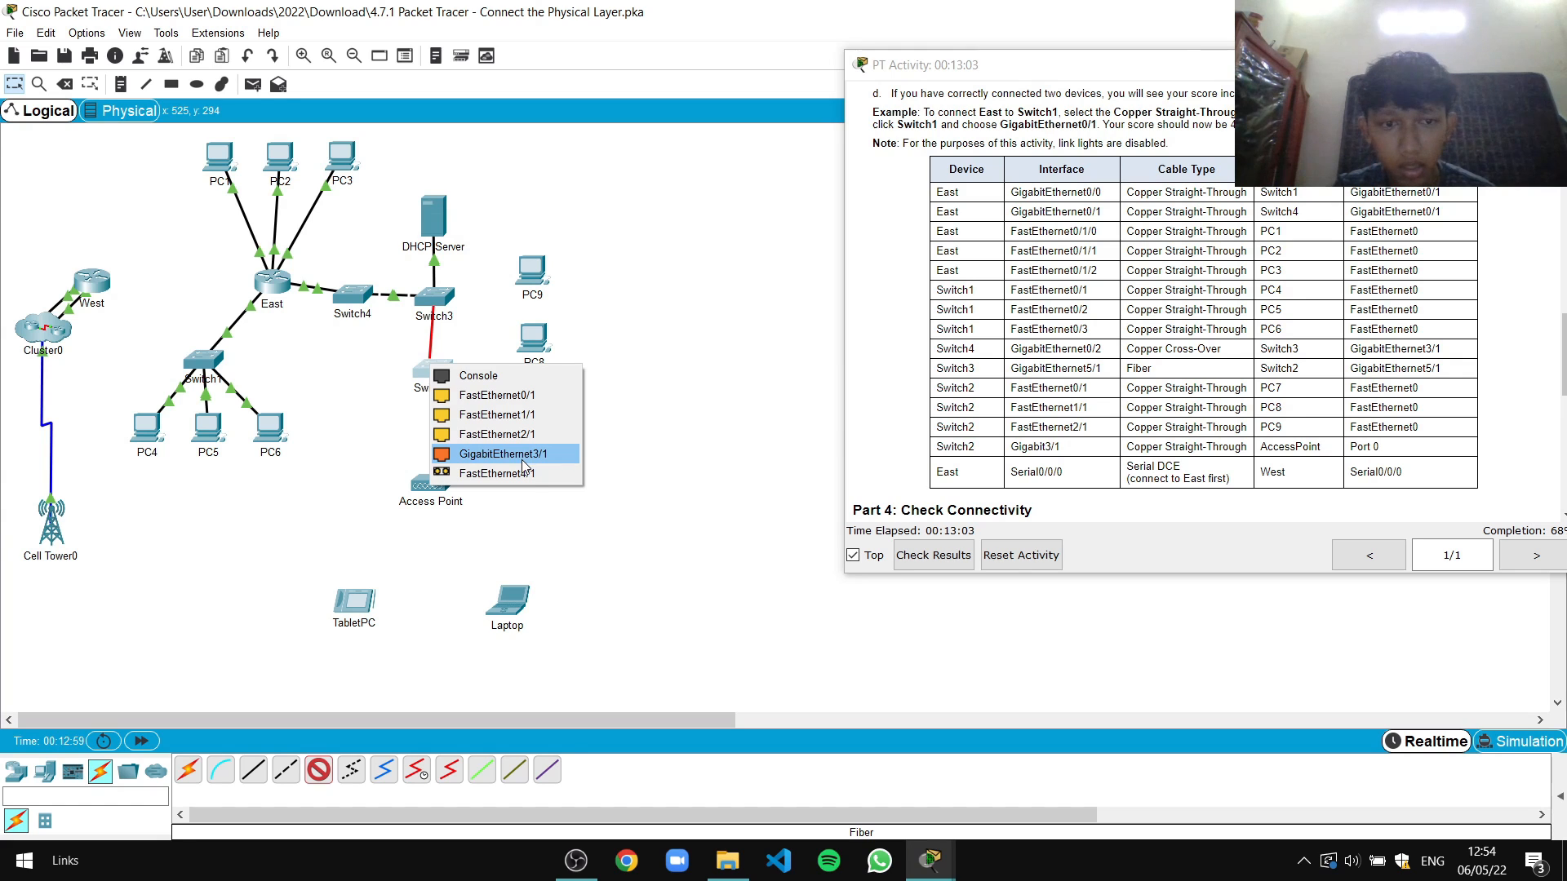
left_click(708, 467)
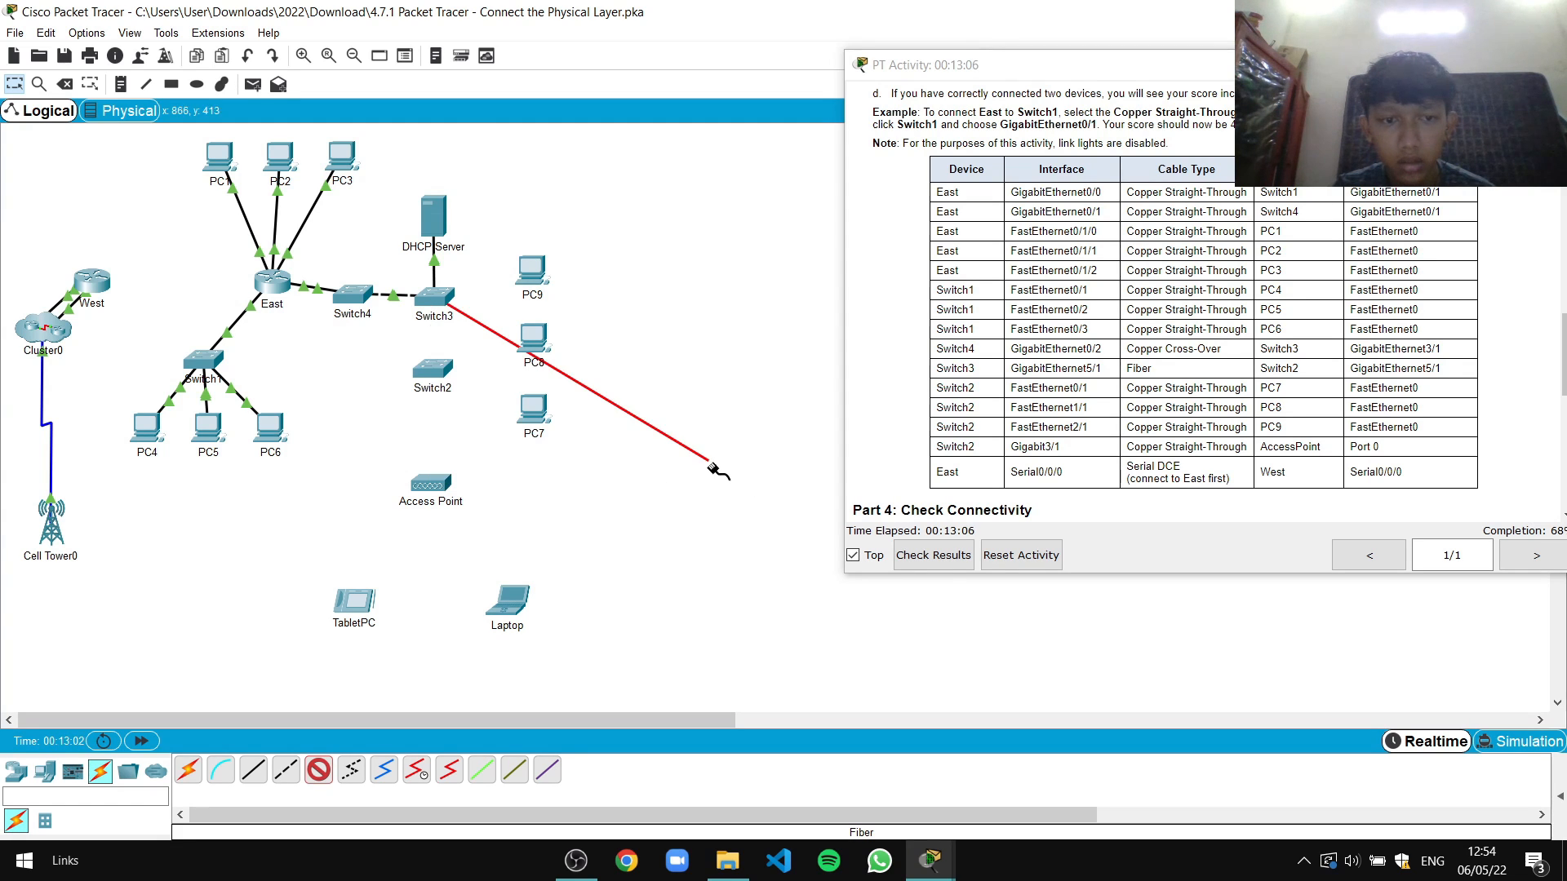
left_click(434, 301)
left_click(653, 371)
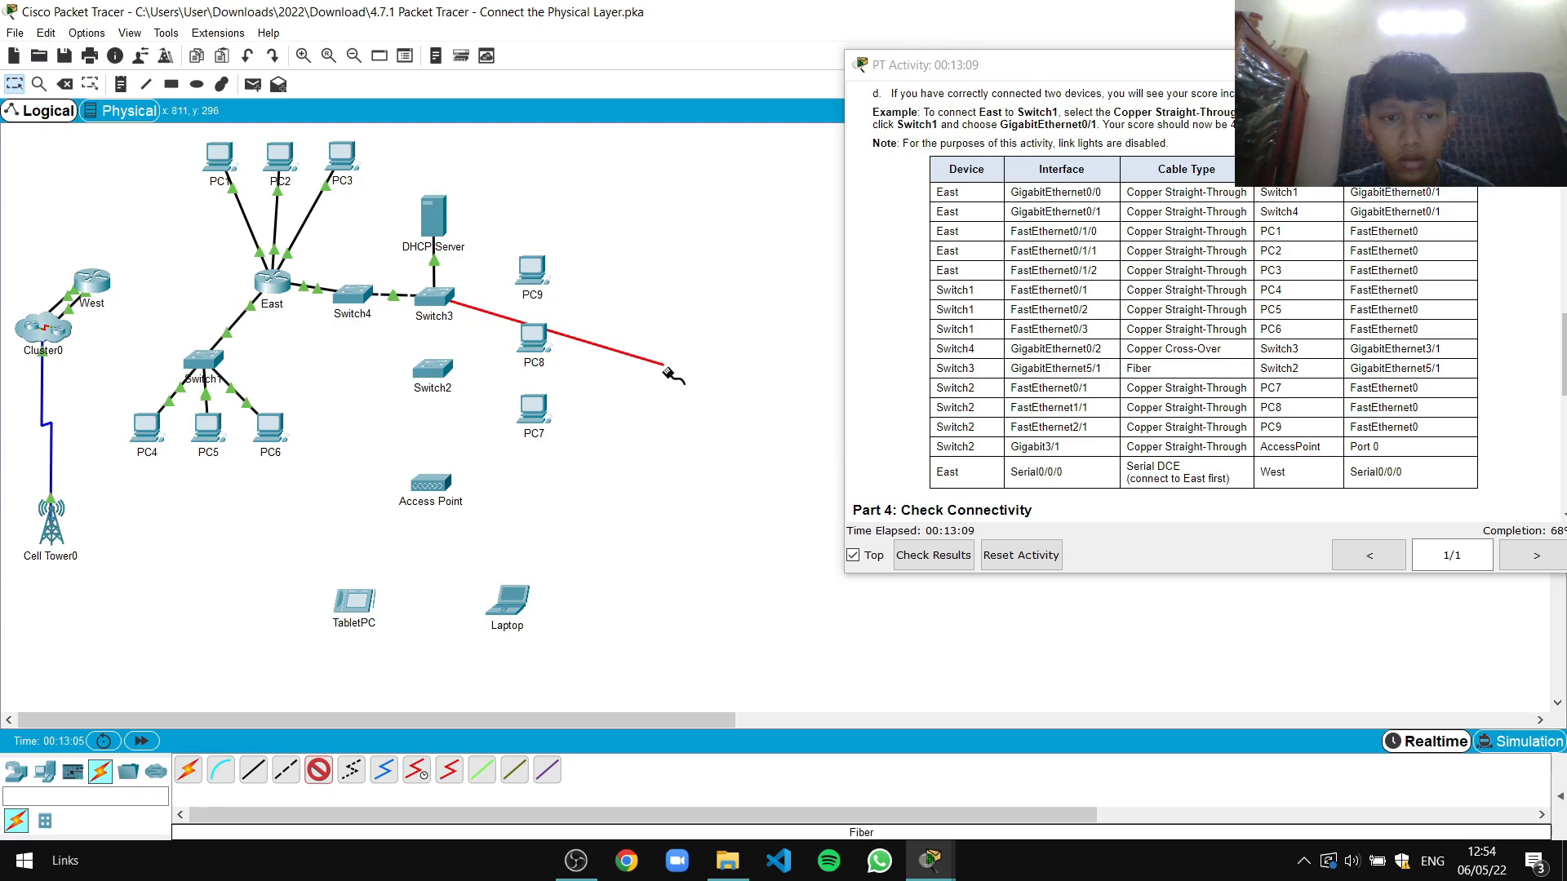
left_click(435, 366)
left_click(491, 471)
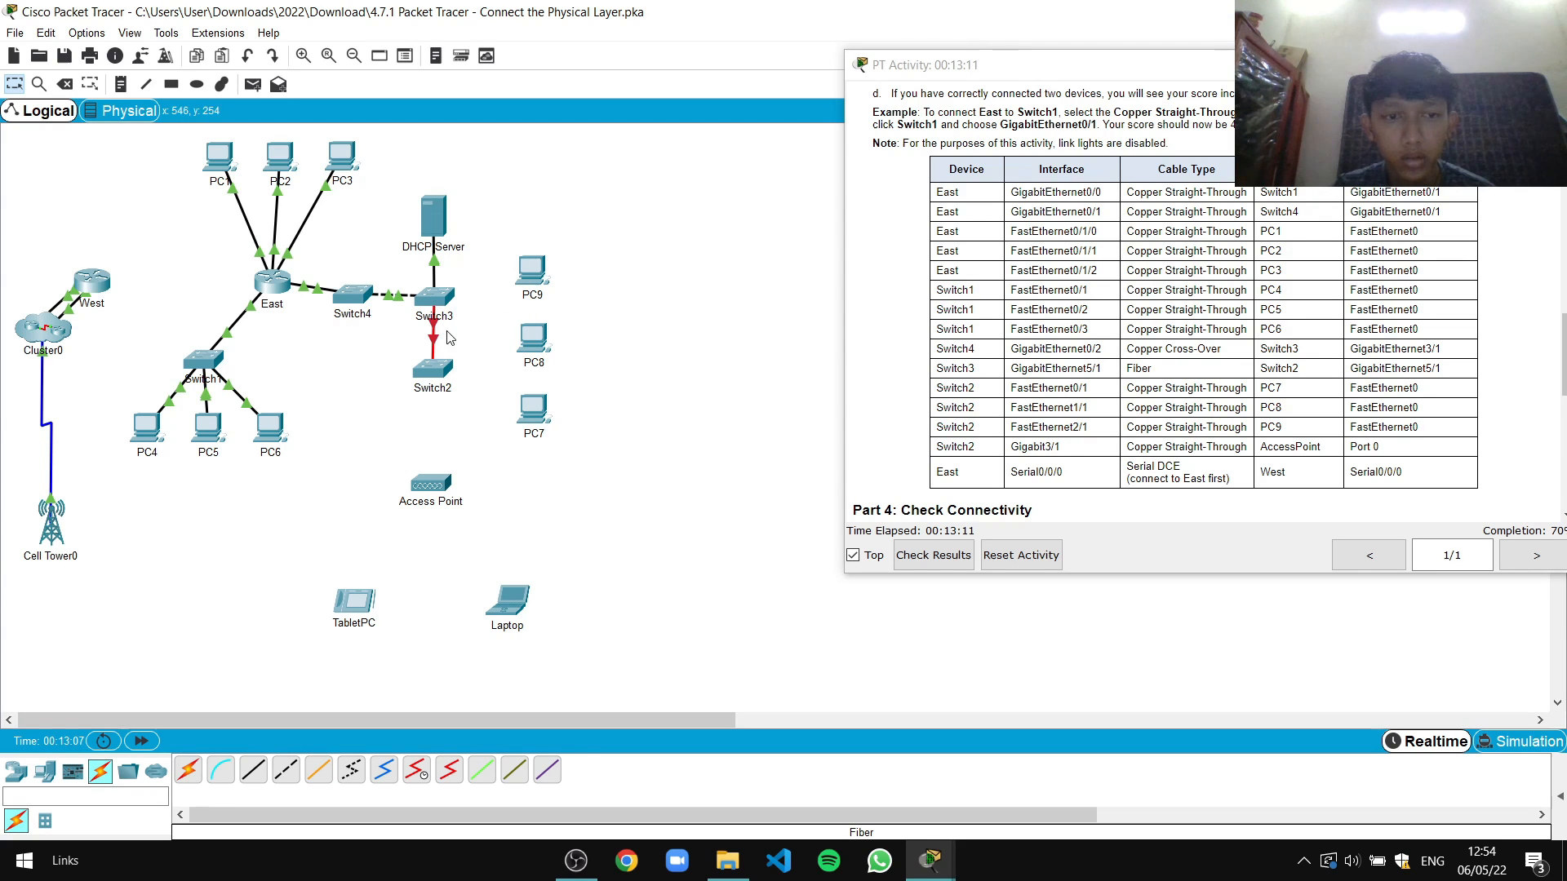
left_click(64, 84)
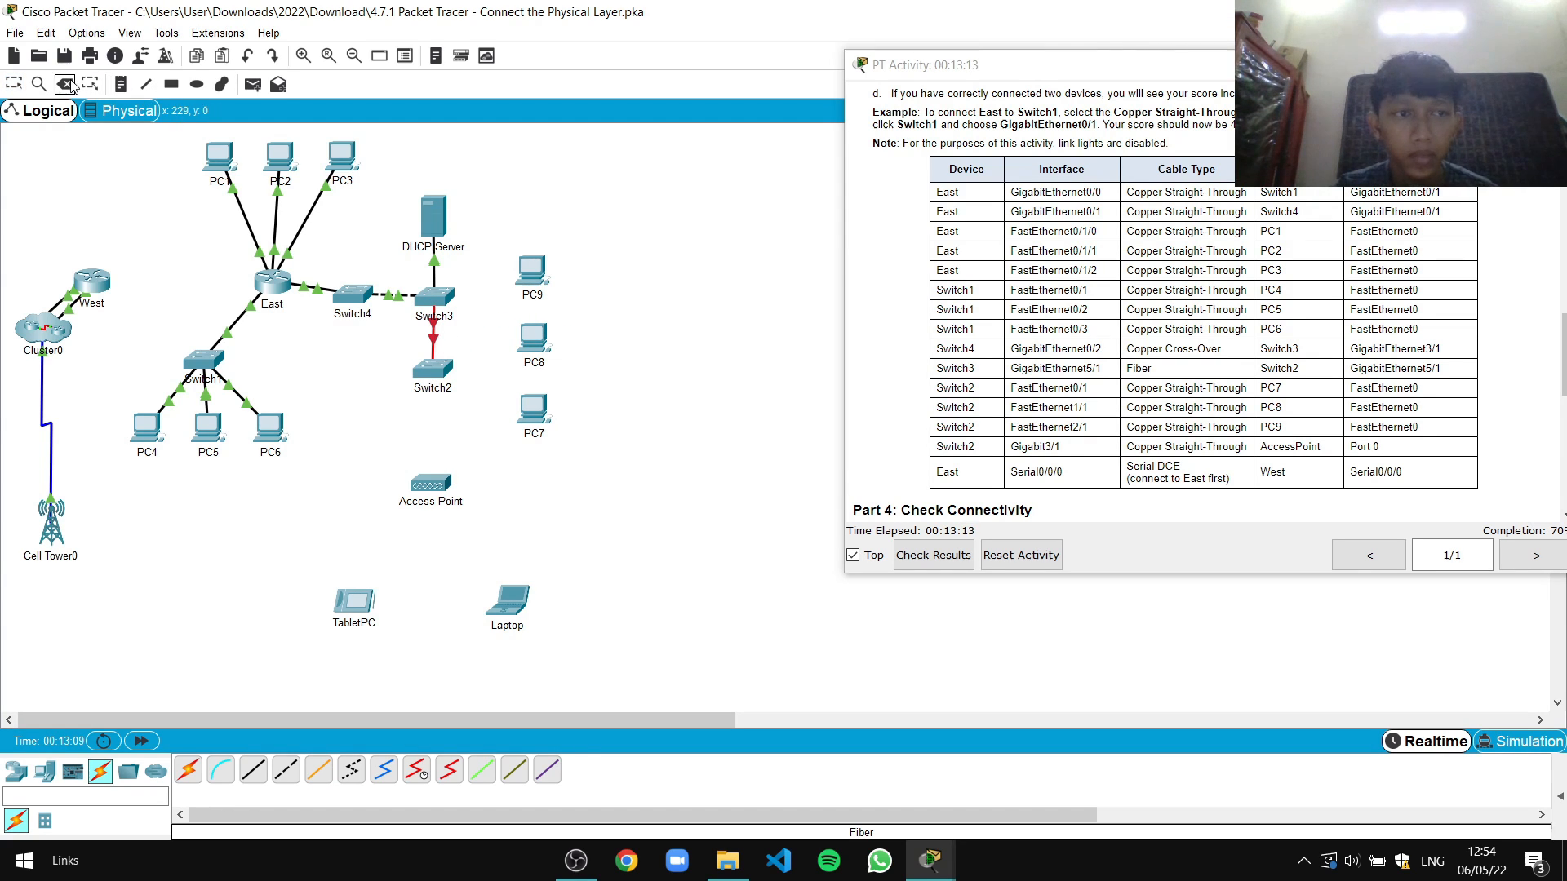
Delete the Switch3–Switch2 fiber link and open Switch2's configuration window
left_click(433, 335)
left_click(14, 84)
left_click(439, 373)
left_click_drag(718, 173, 501, 162)
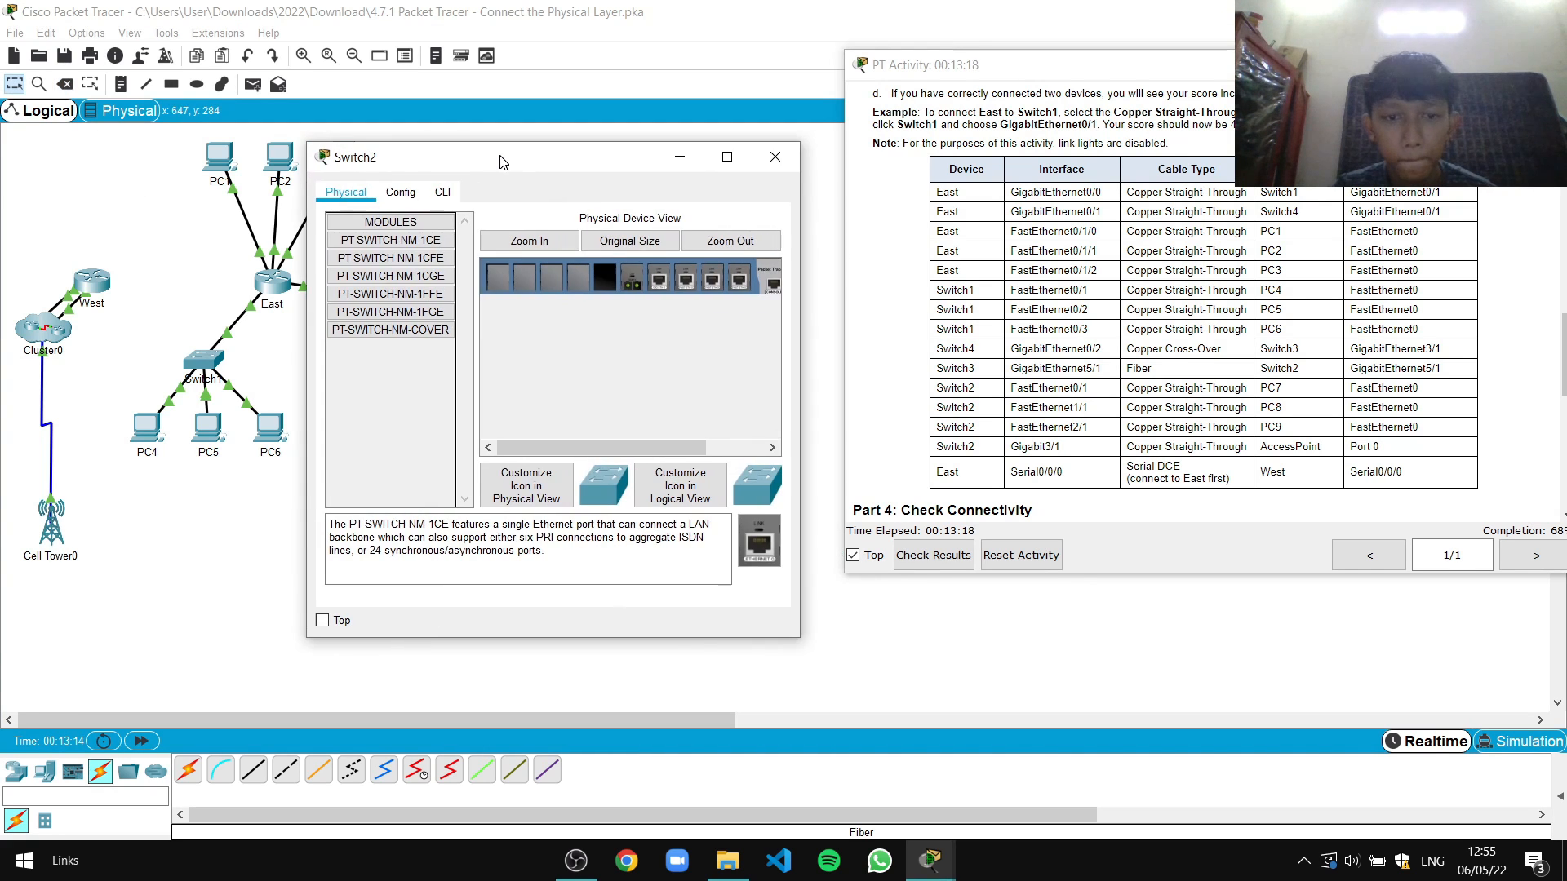
Try placing the PT-SWITCH-NM-1CGE module in Switch2 and enlarge its physical view
left_click(392, 276)
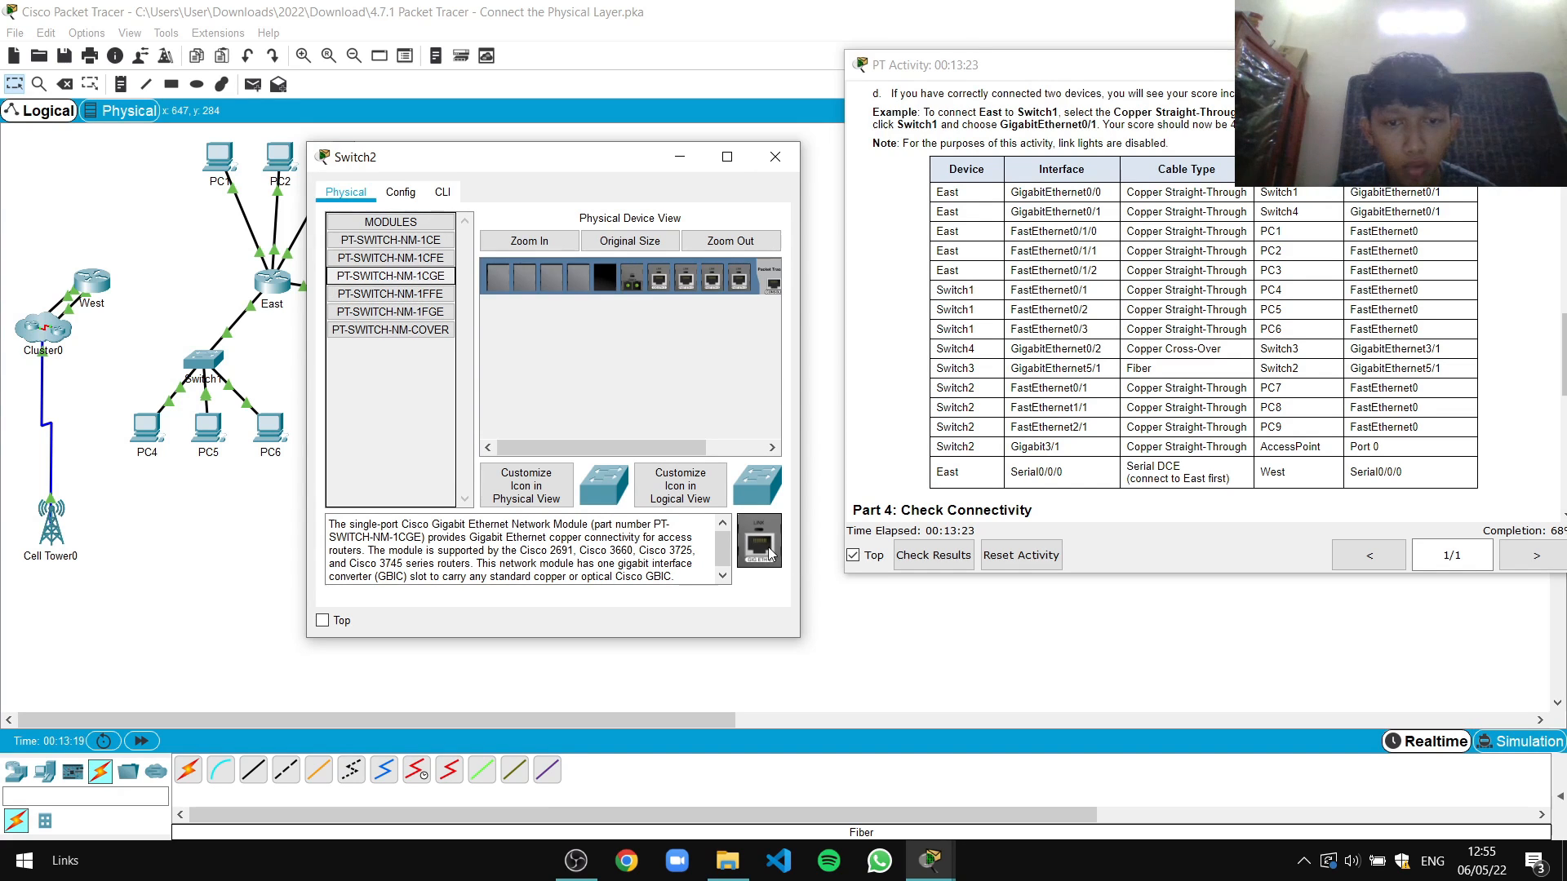
left_click_drag(760, 551, 583, 278)
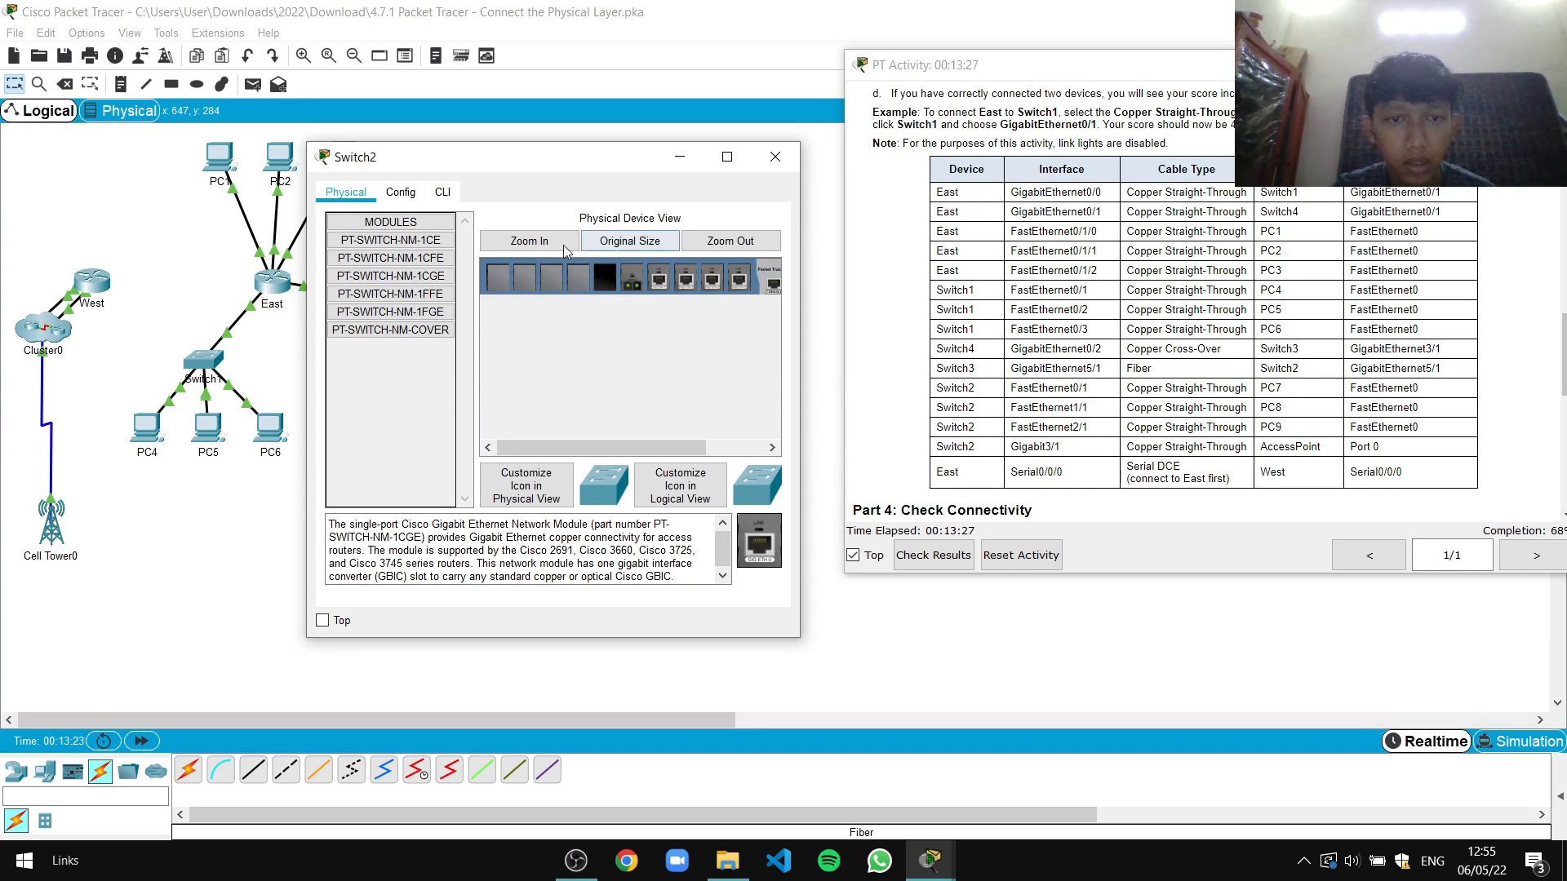
left_click(400, 192)
left_click(442, 192)
left_click(347, 196)
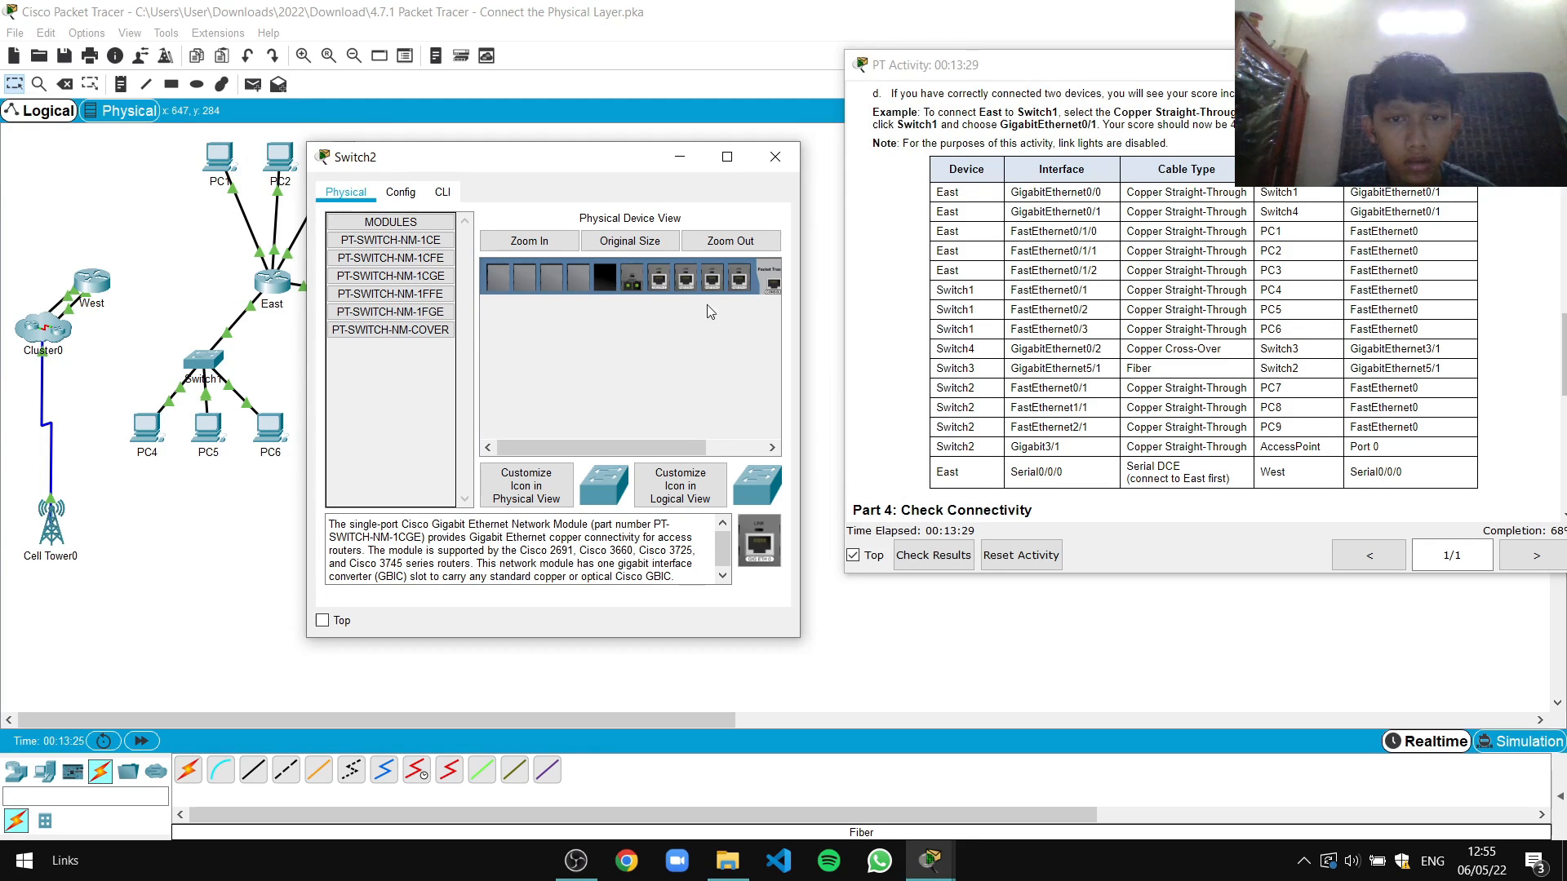
left_click(565, 241)
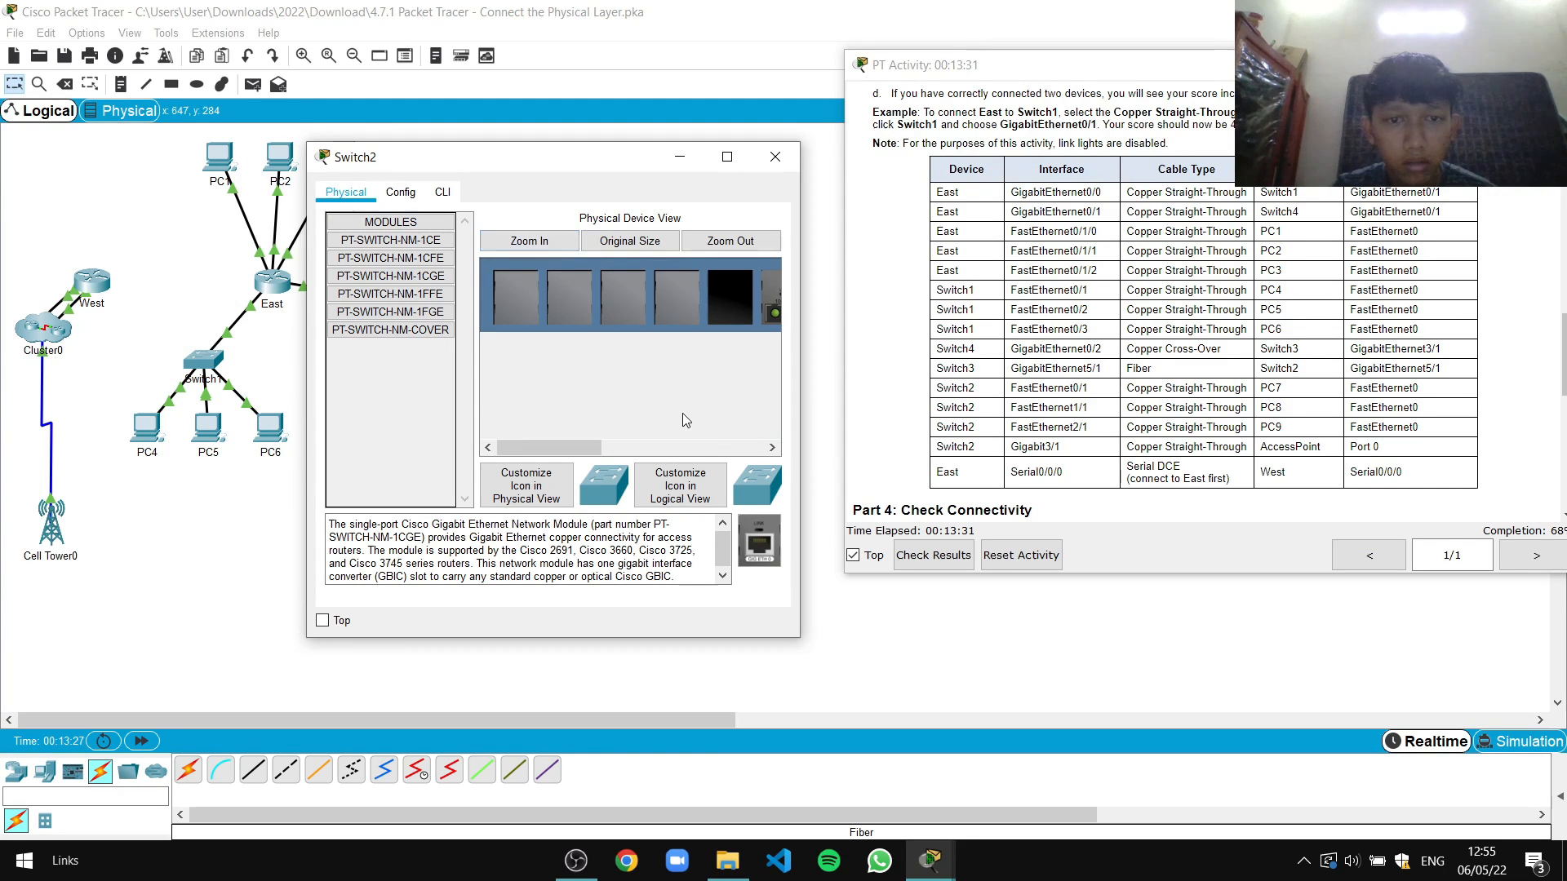
left_click_drag(592, 448, 558, 449)
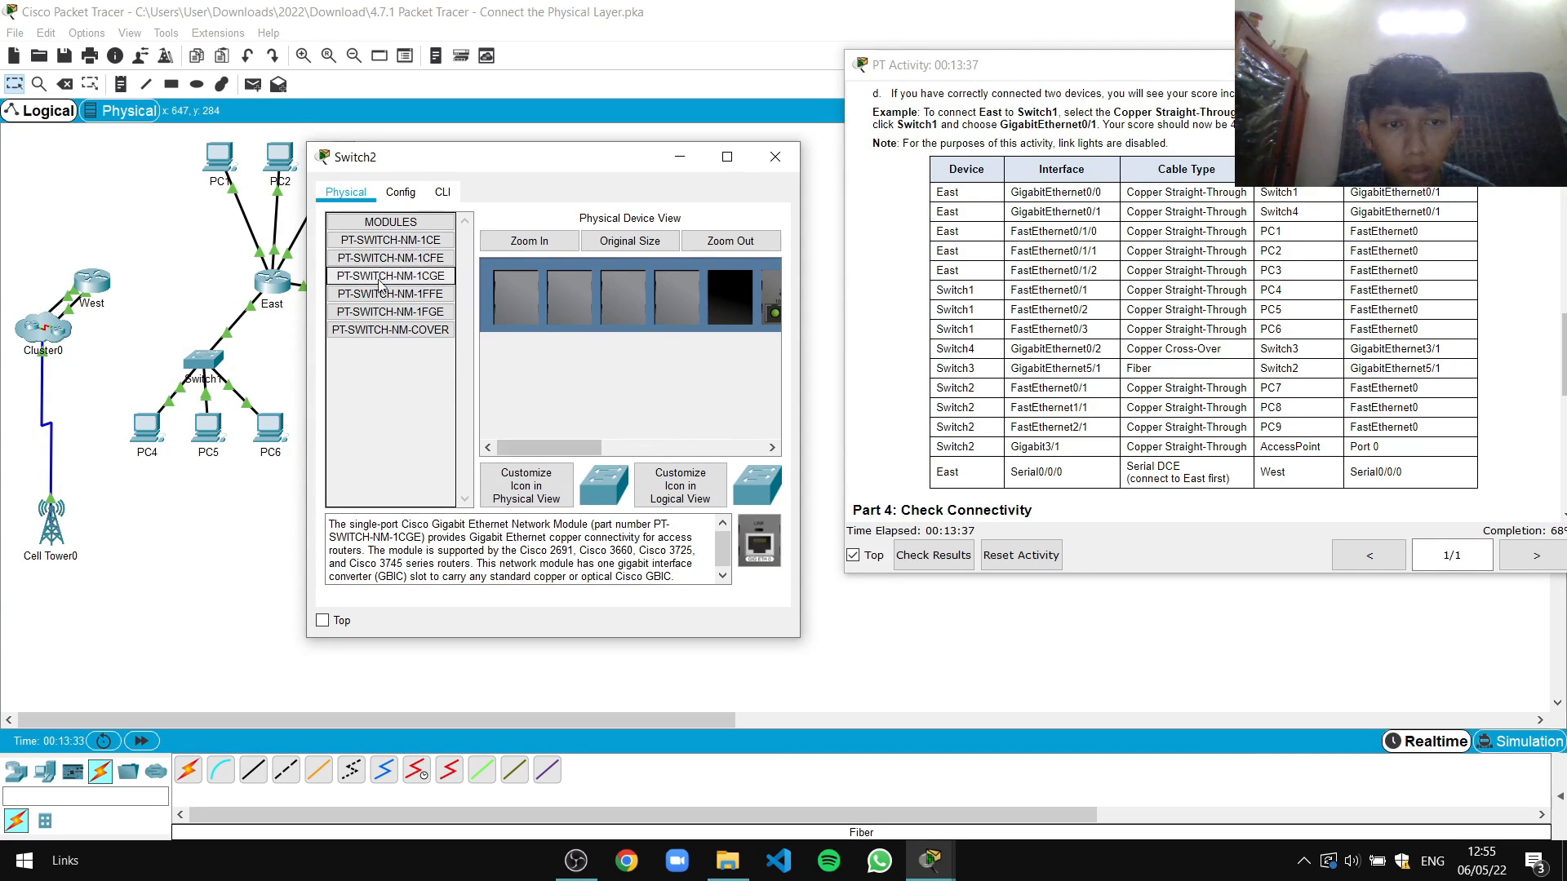
Install the PT-SWITCH-NM-1CGE Gigabit module in Switch2's empty fifth slot
left_click(384, 294)
left_click(405, 311)
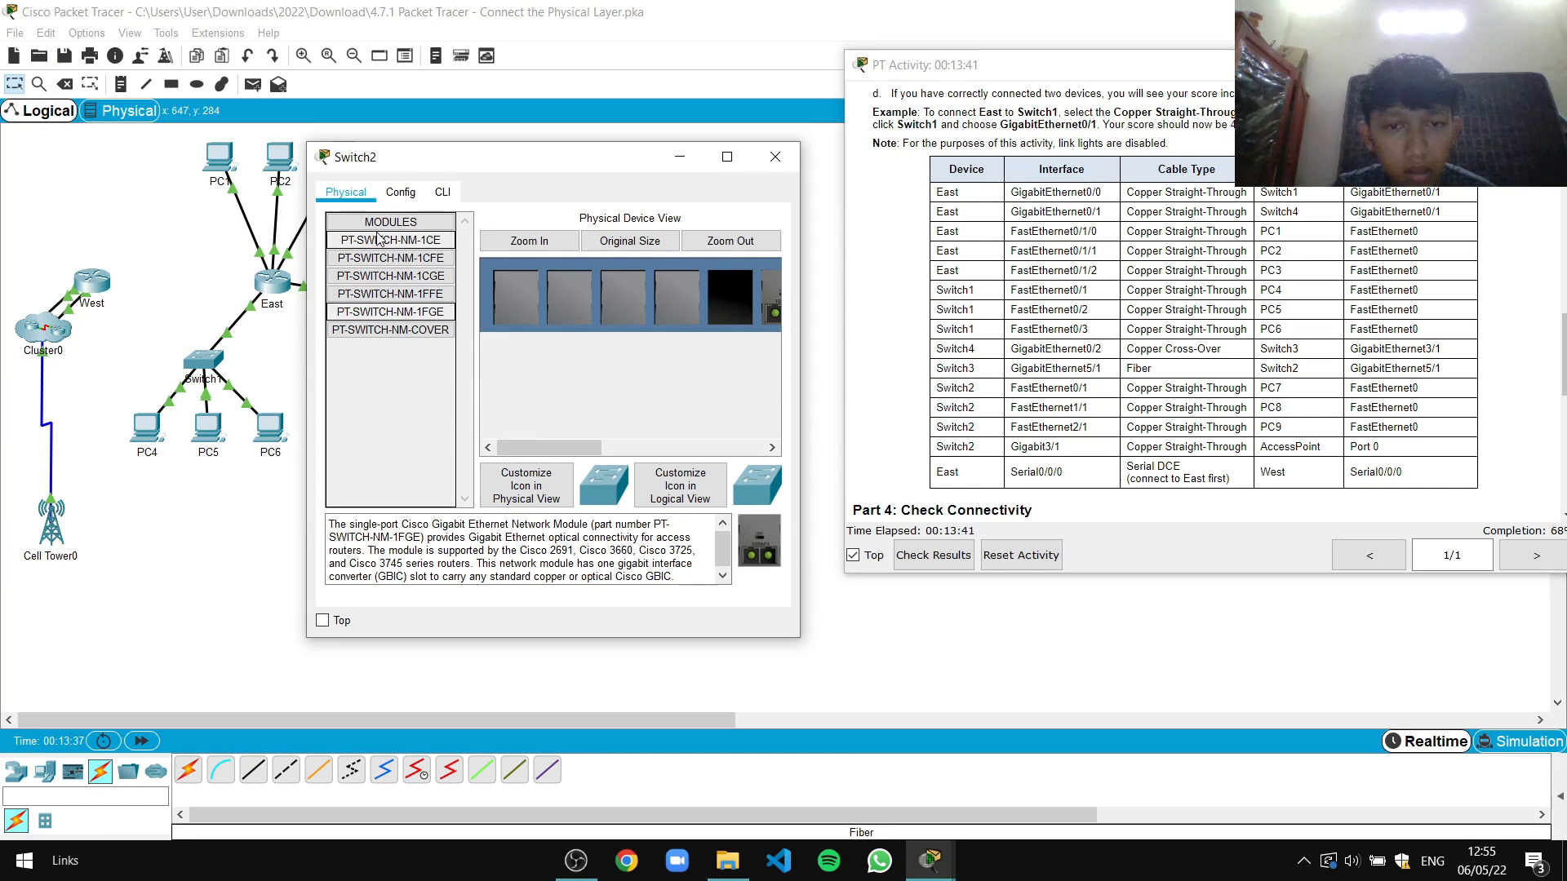
left_click(394, 329)
left_click(397, 294)
left_click(397, 276)
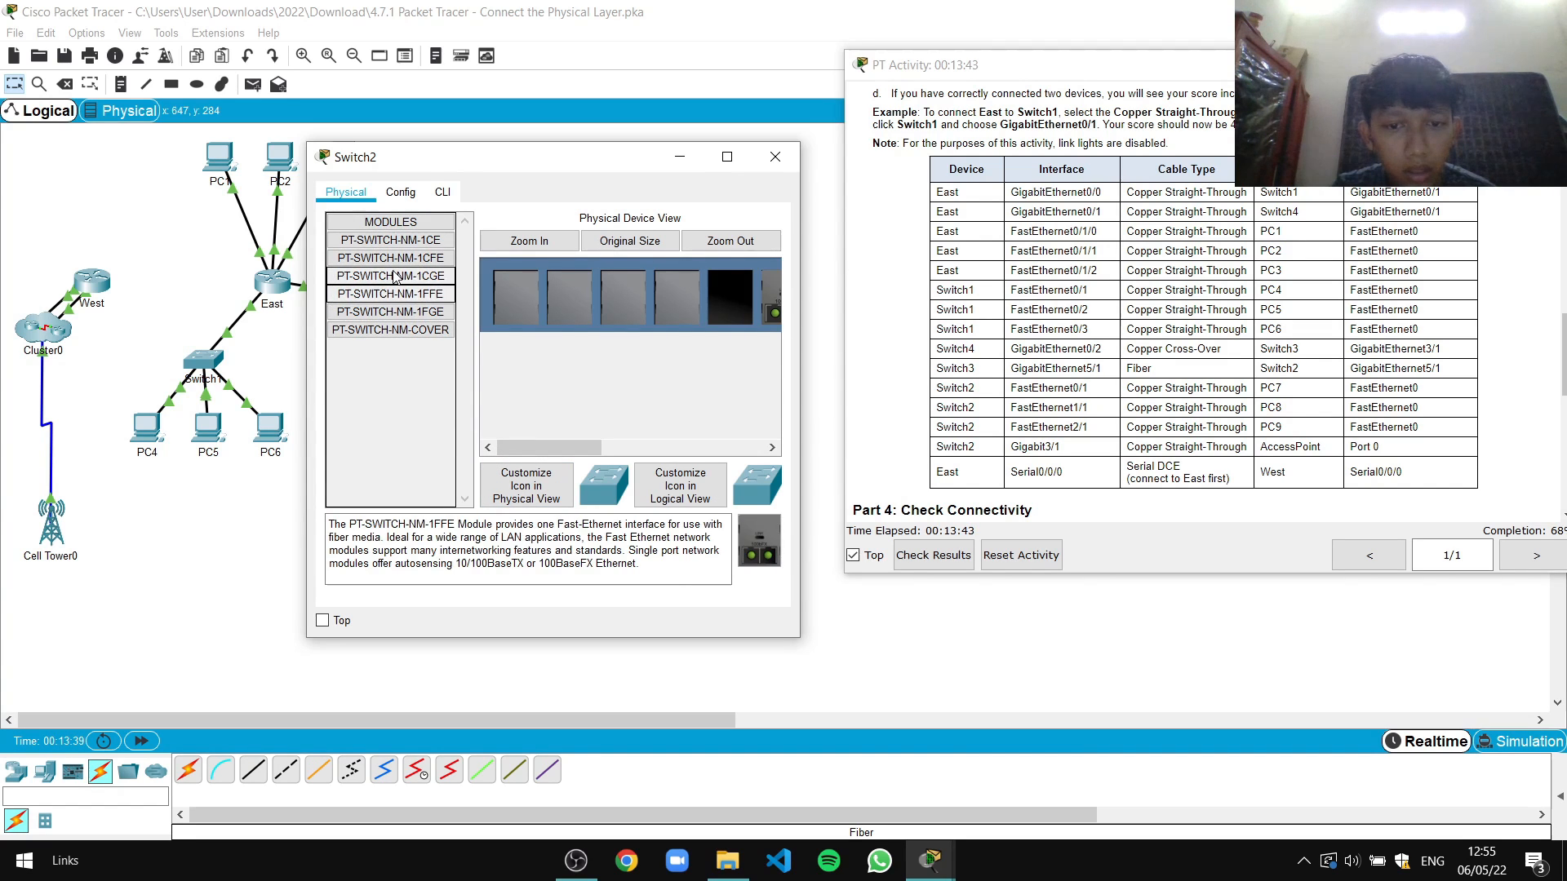
left_click_drag(759, 543, 671, 302)
left_click_drag(757, 550, 732, 310)
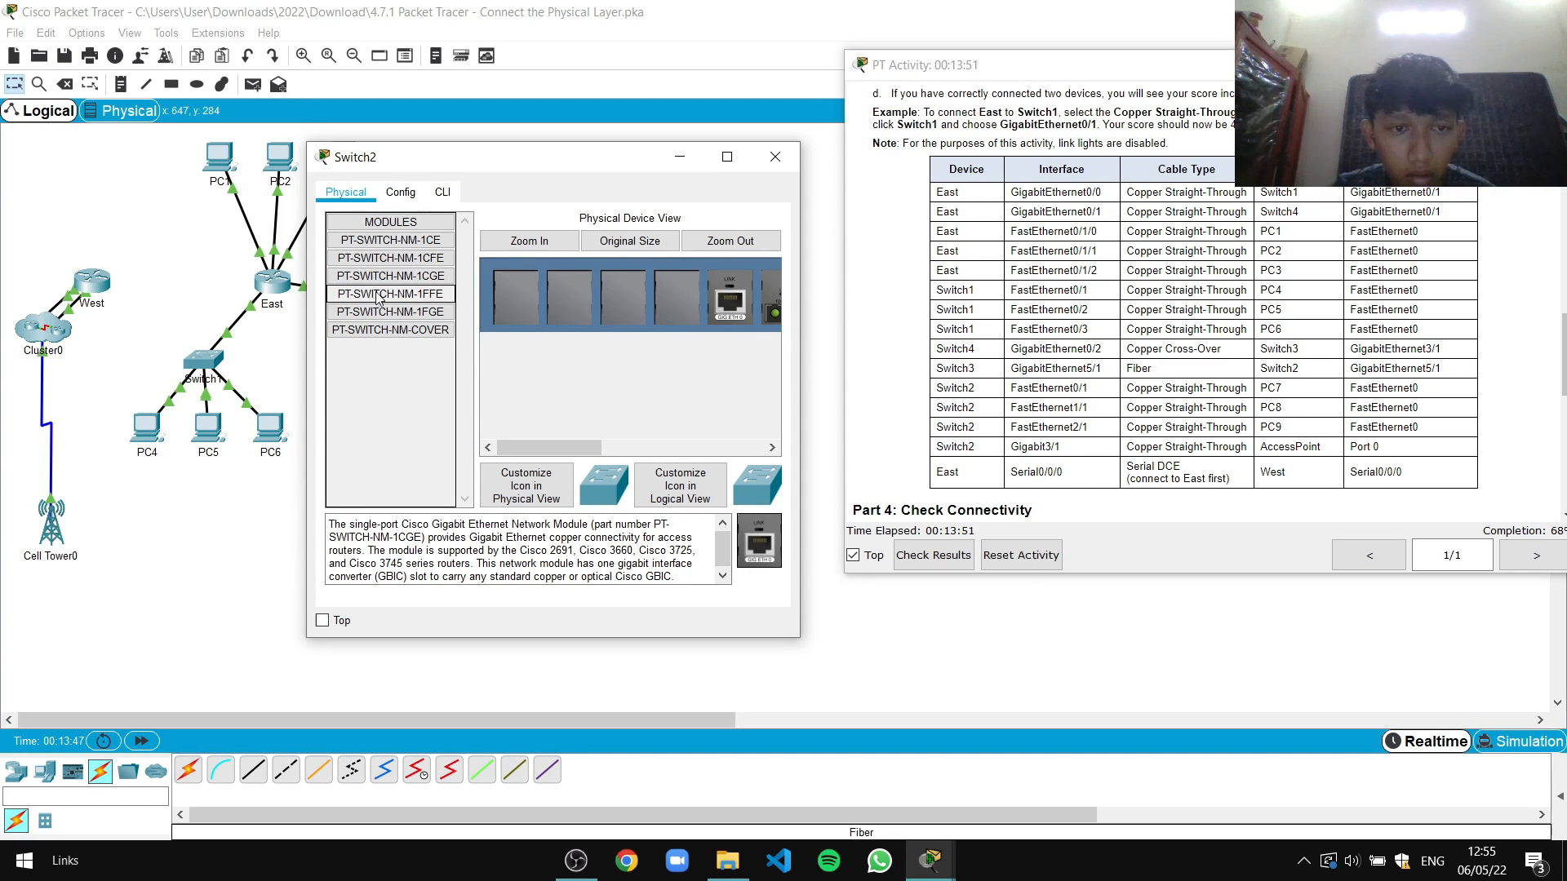
Review the PT-SWITCH-NM-1CFE, 1CE and 1CGE module details
left_click(408, 258)
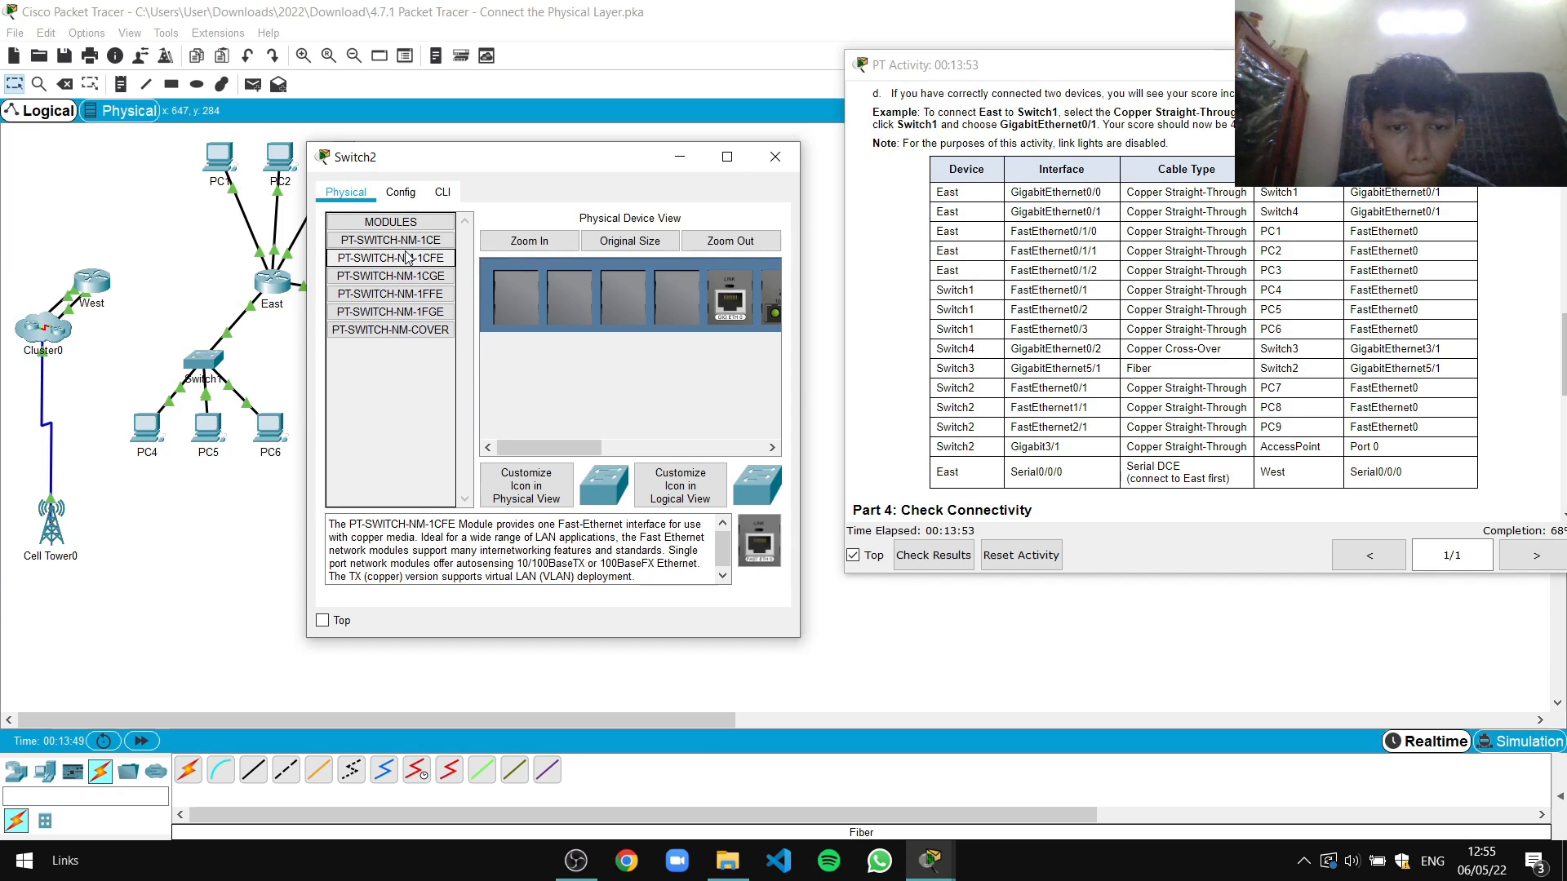
left_click(413, 240)
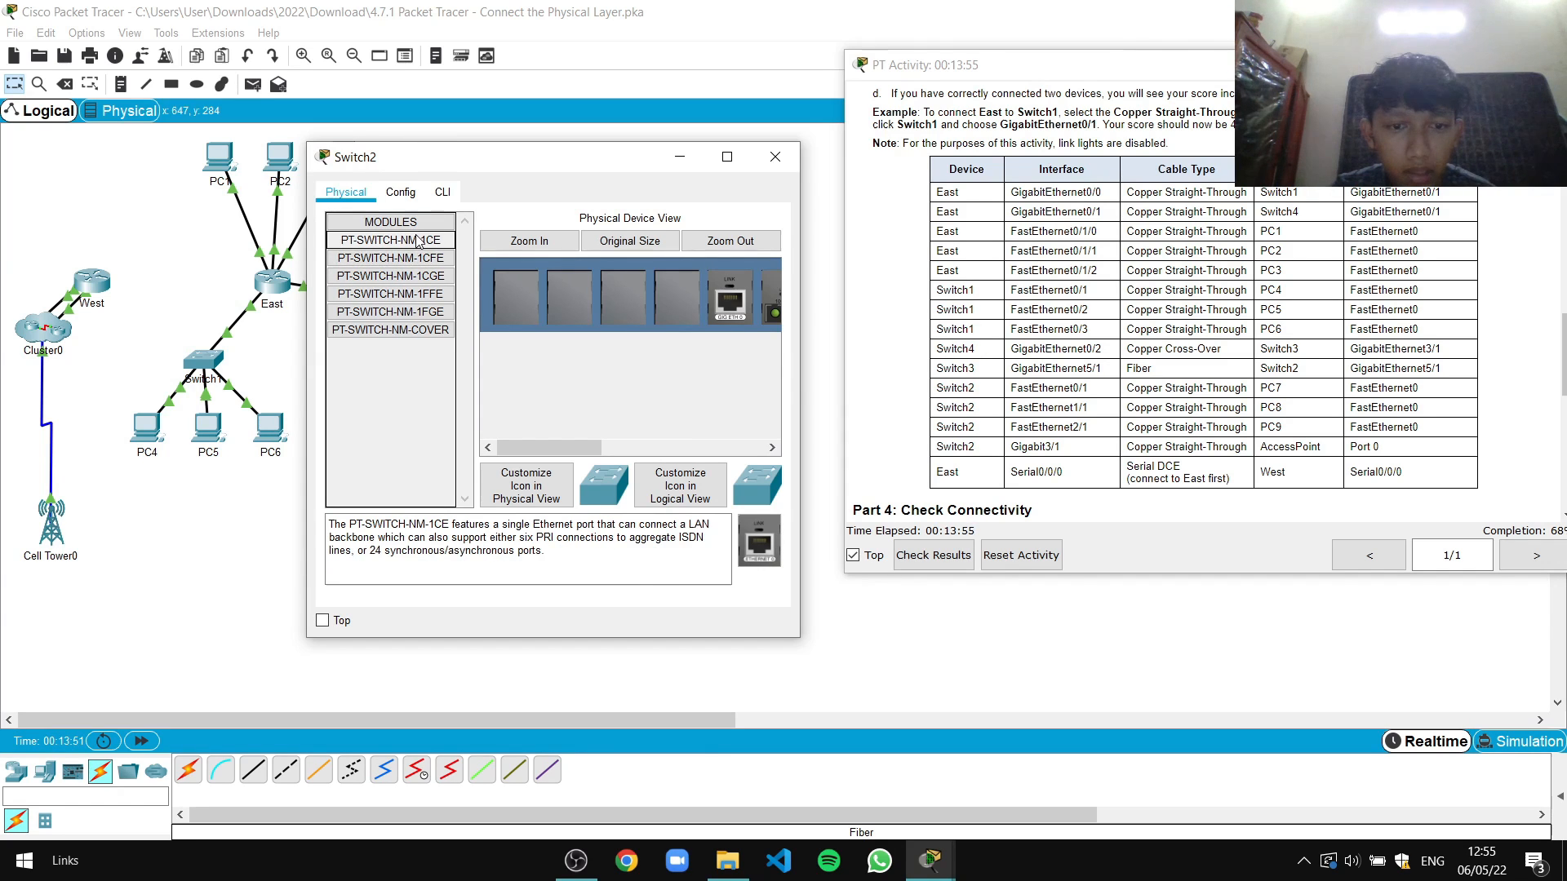
left_click(414, 274)
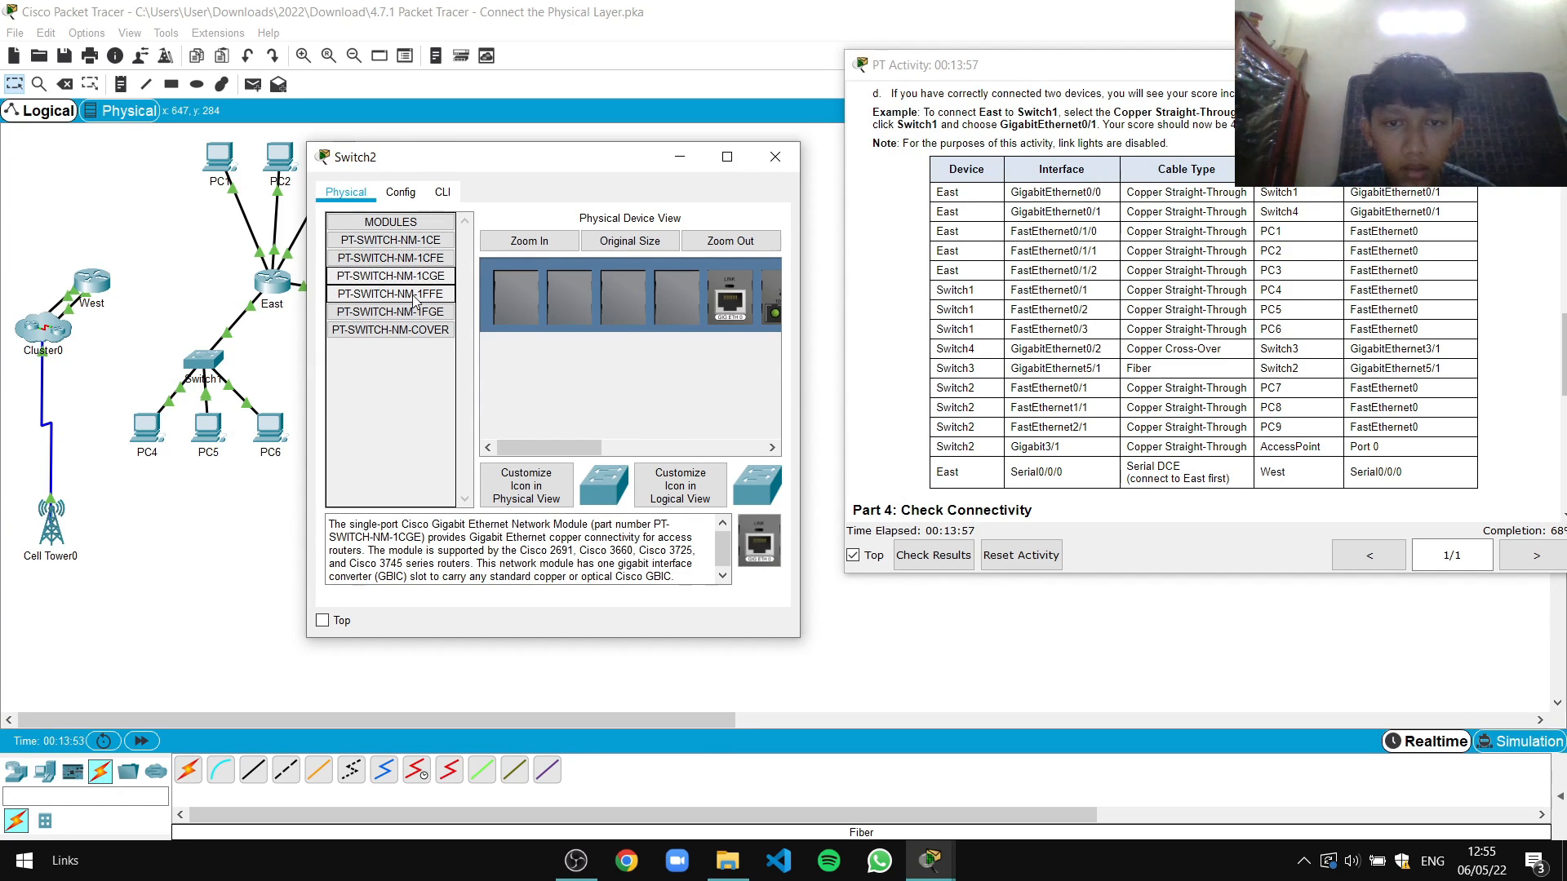
left_click_drag(589, 447, 659, 450)
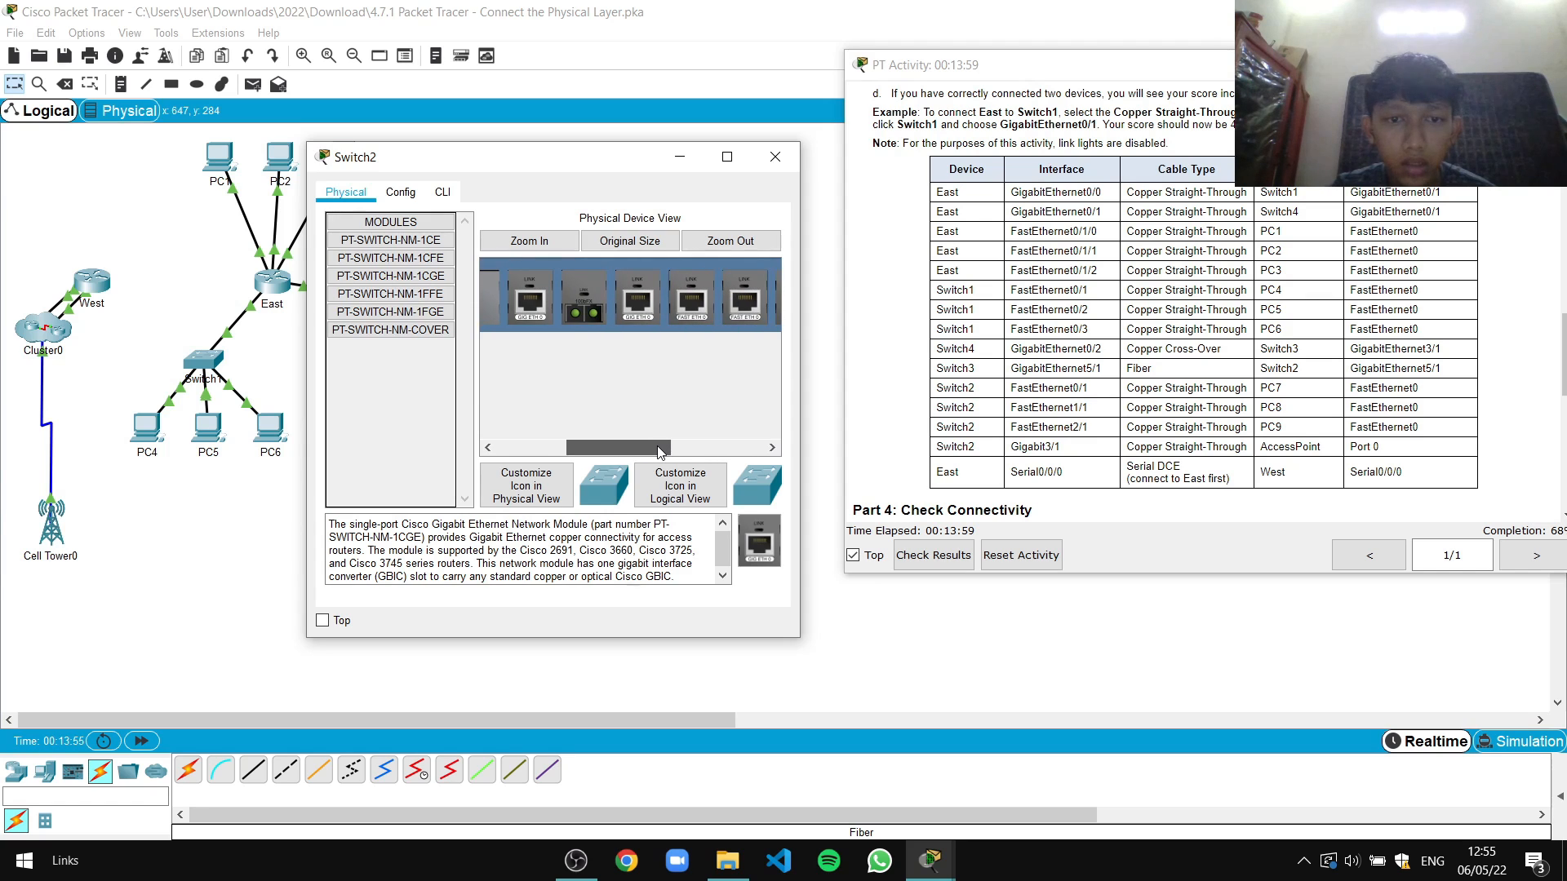
left_click_drag(658, 451, 542, 384)
Close Switch2's window and try fibering Switch3 Gi5/1 to Switch2 Gi5/1, dismissing the error
left_click(779, 161)
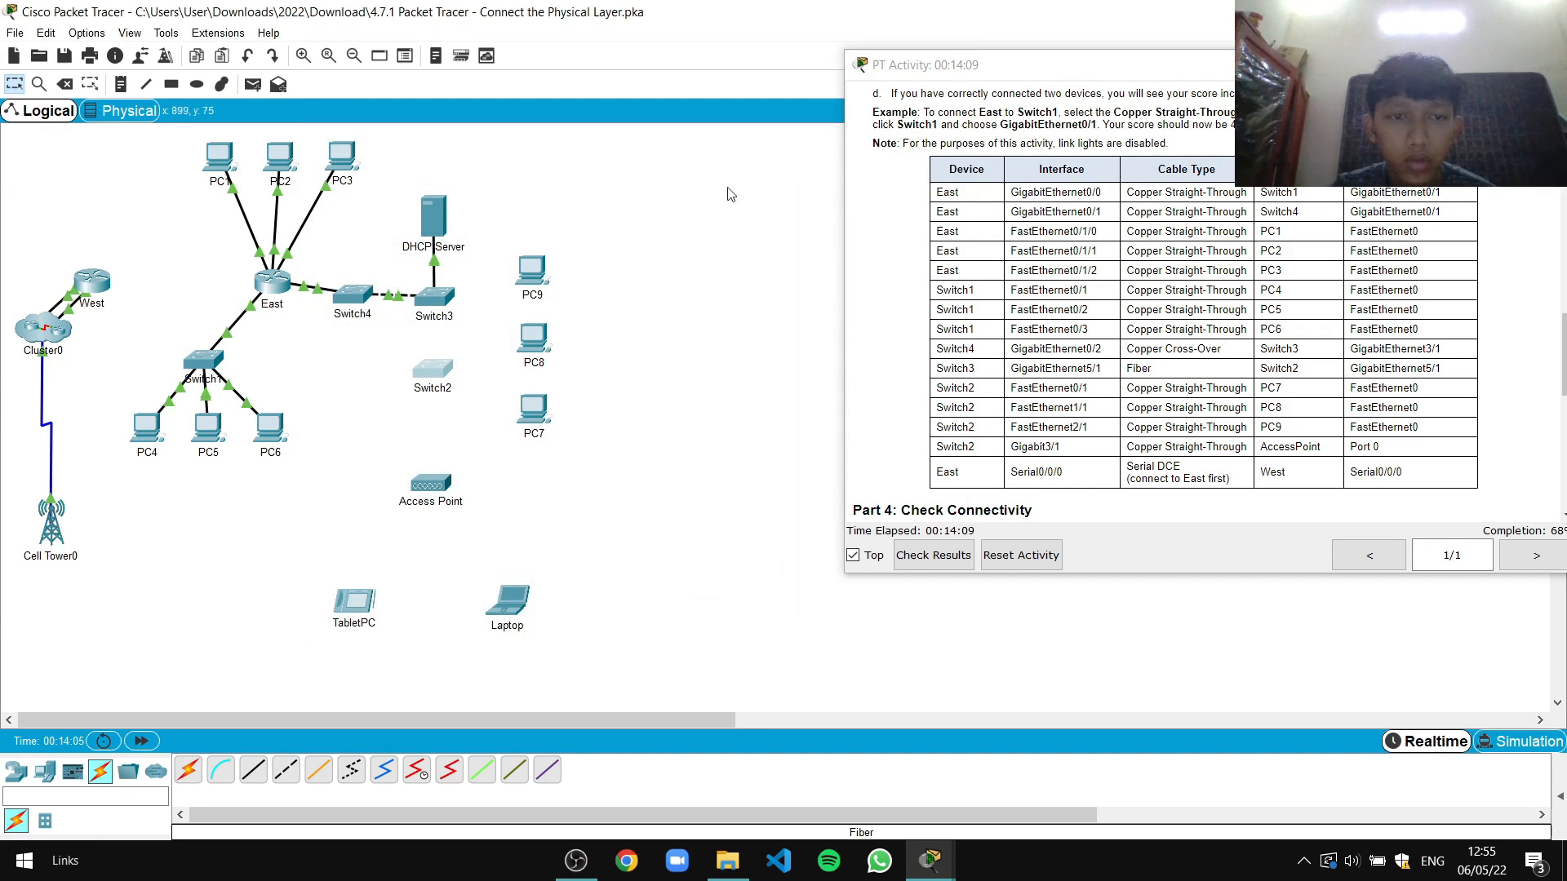
left_click(318, 769)
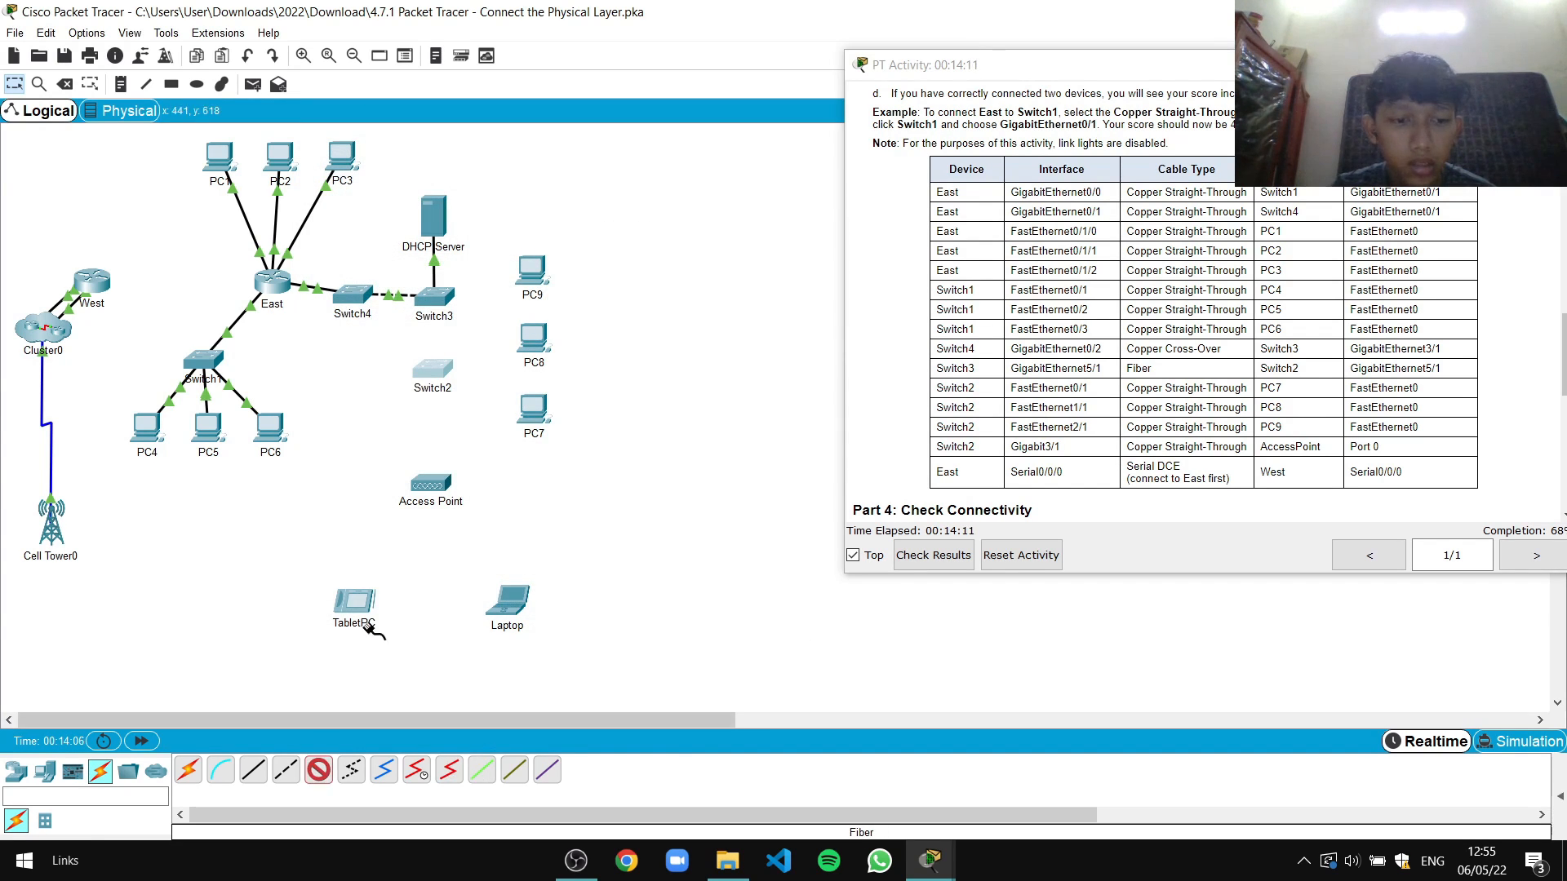
left_click(442, 300)
left_click(471, 384)
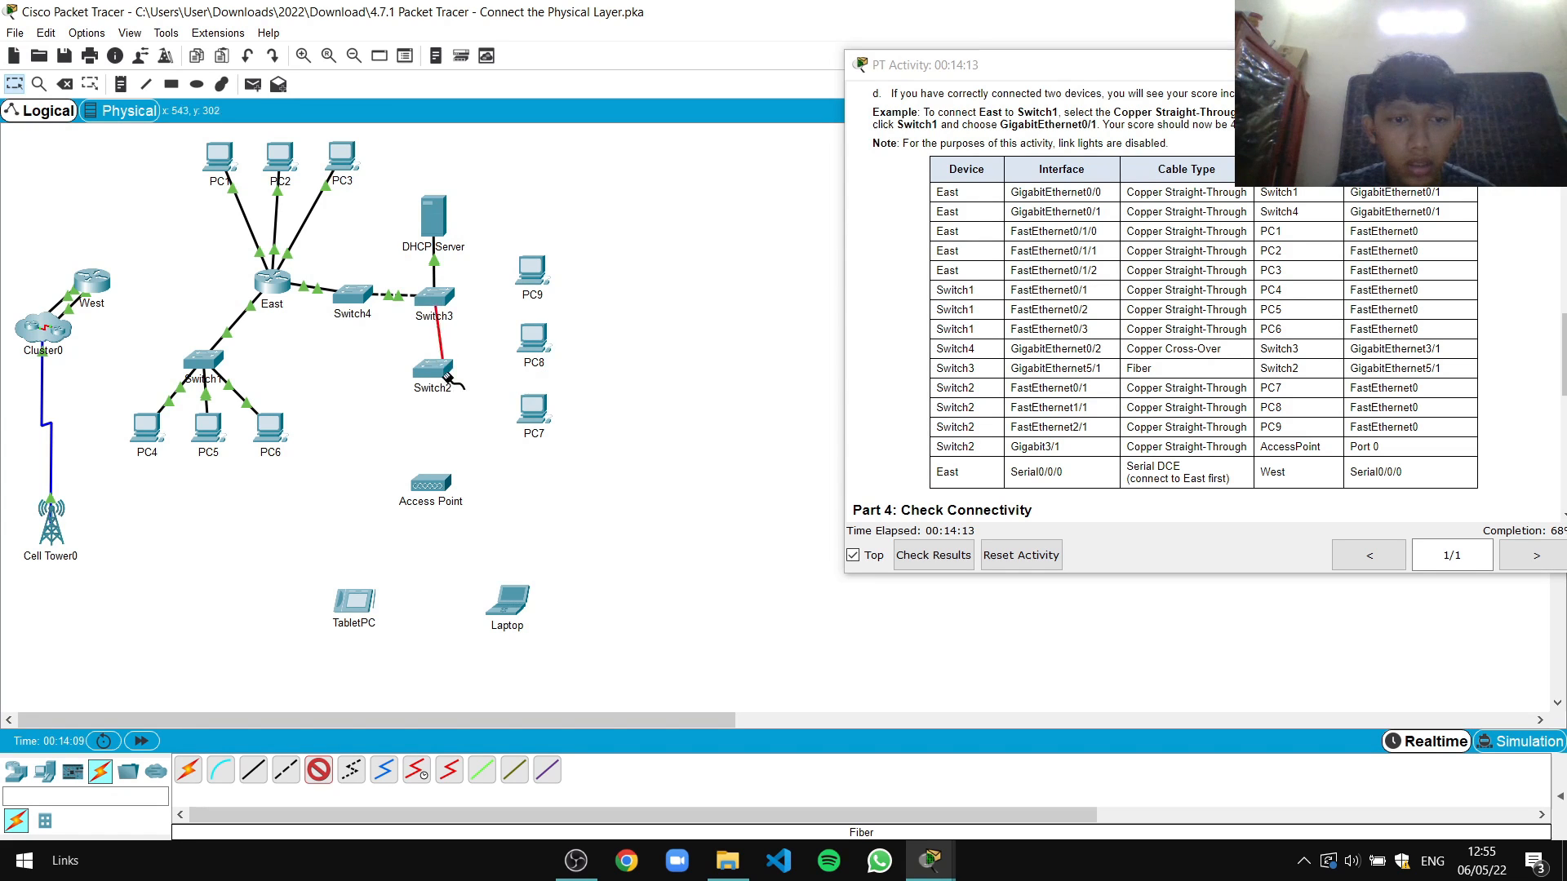
left_click(430, 366)
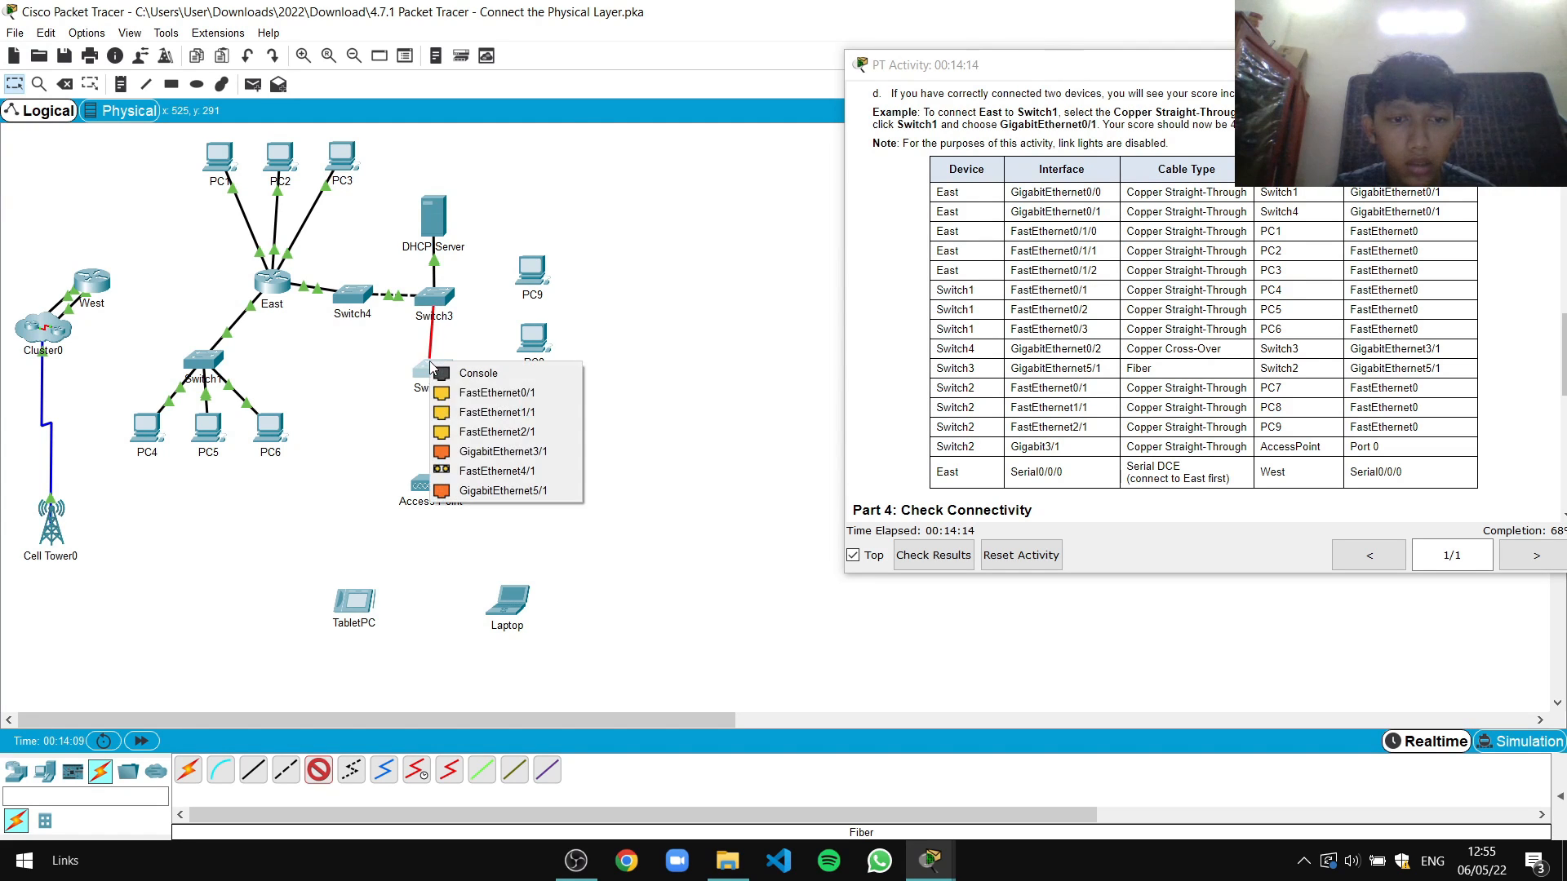
left_click(490, 492)
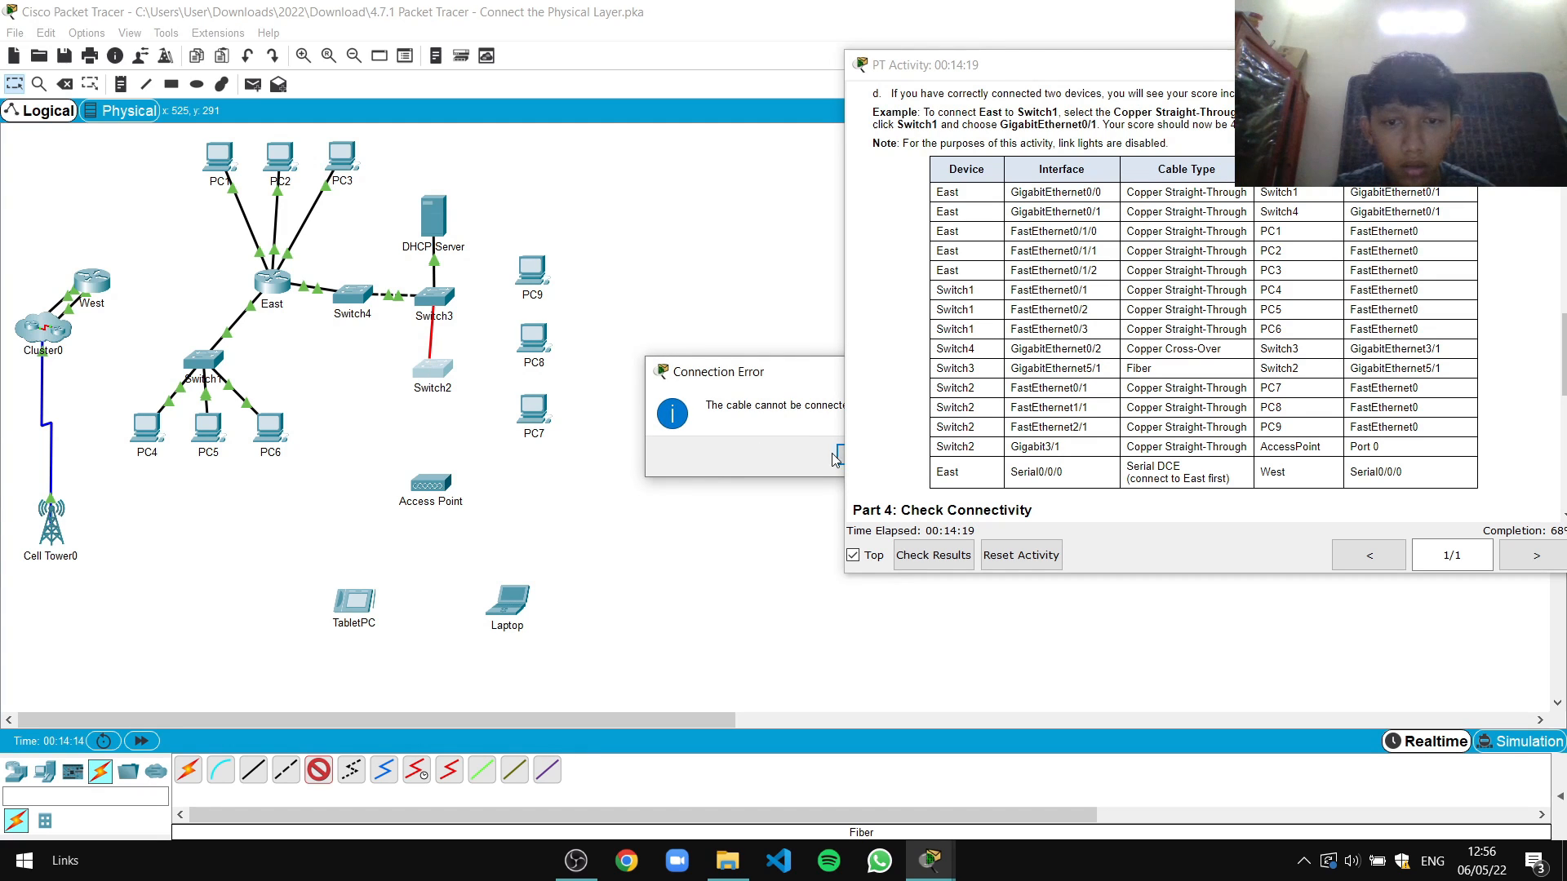
left_click_drag(799, 374, 594, 360)
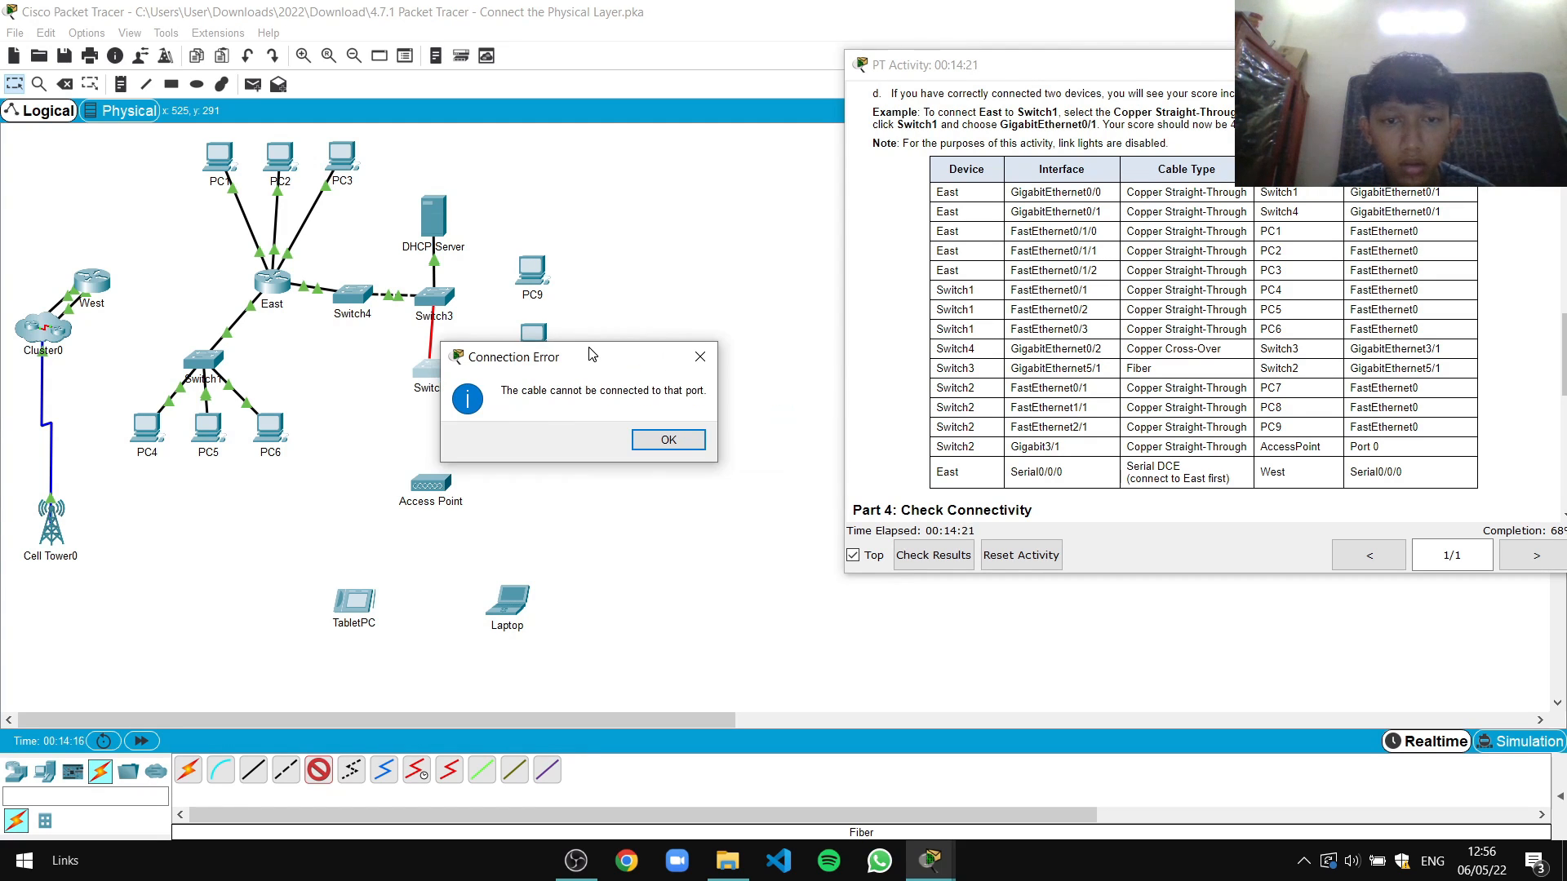
left_click(669, 441)
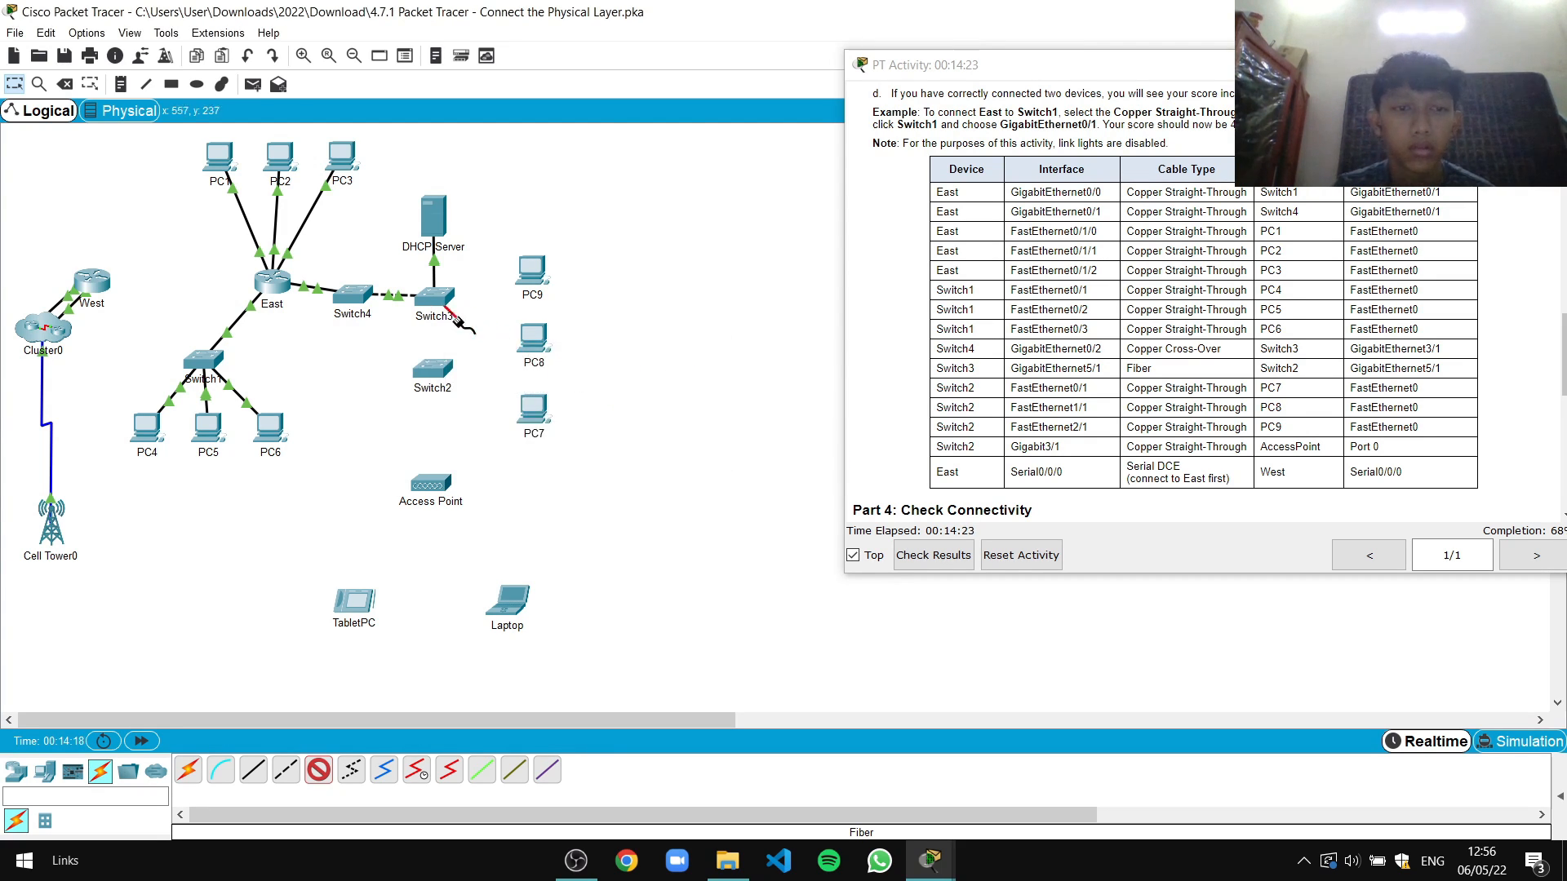
Finish the fiber link to Switch2, delete it again, and reopen Switch2's settings
left_click(431, 369)
left_click(498, 493)
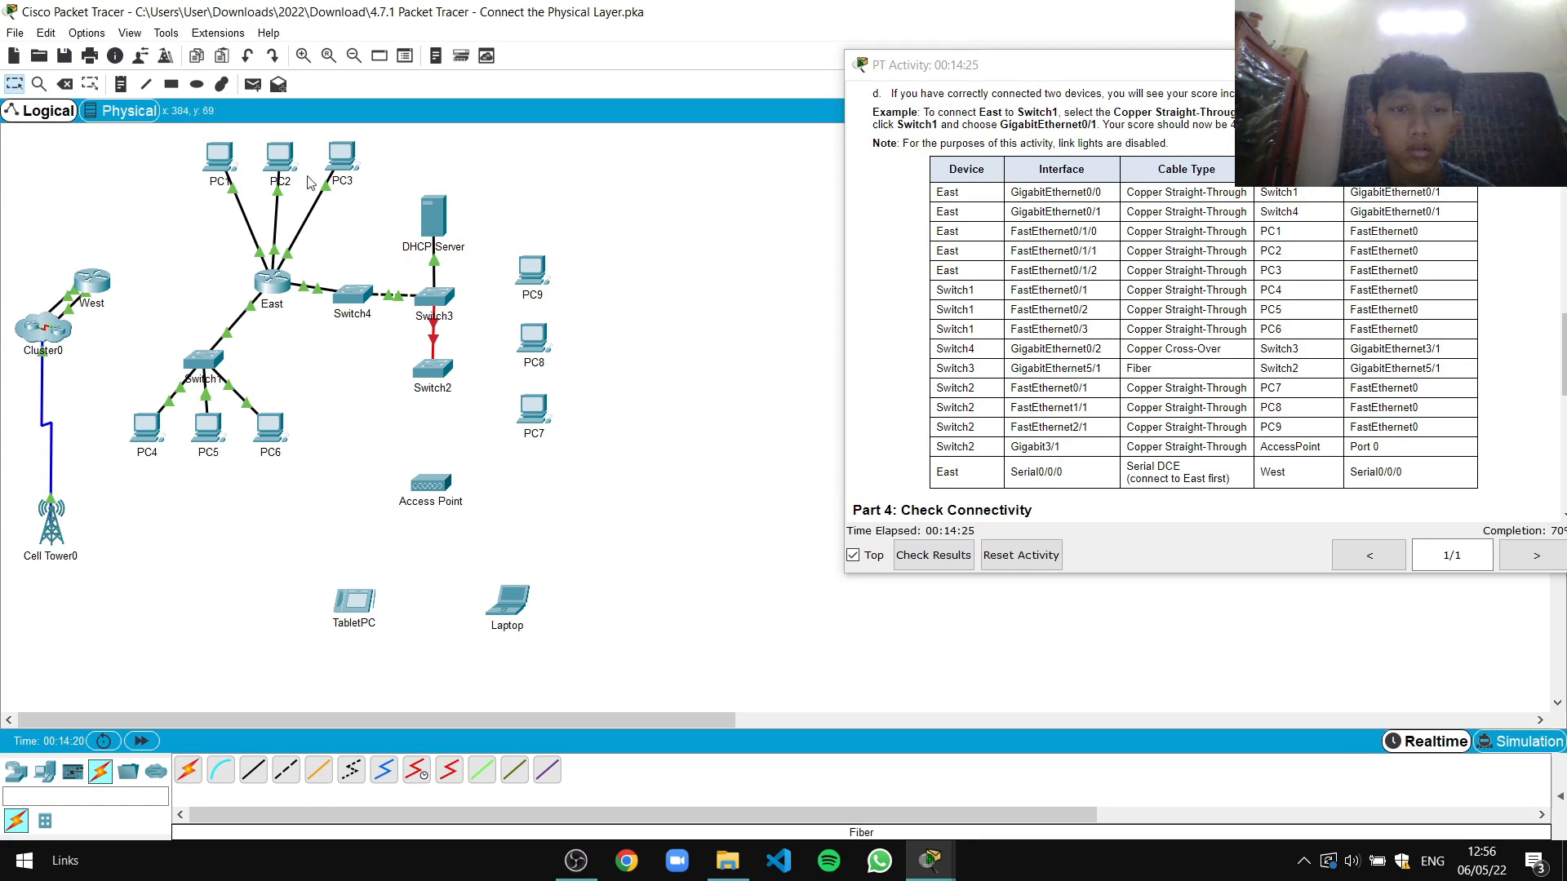
left_click(65, 84)
left_click(434, 342)
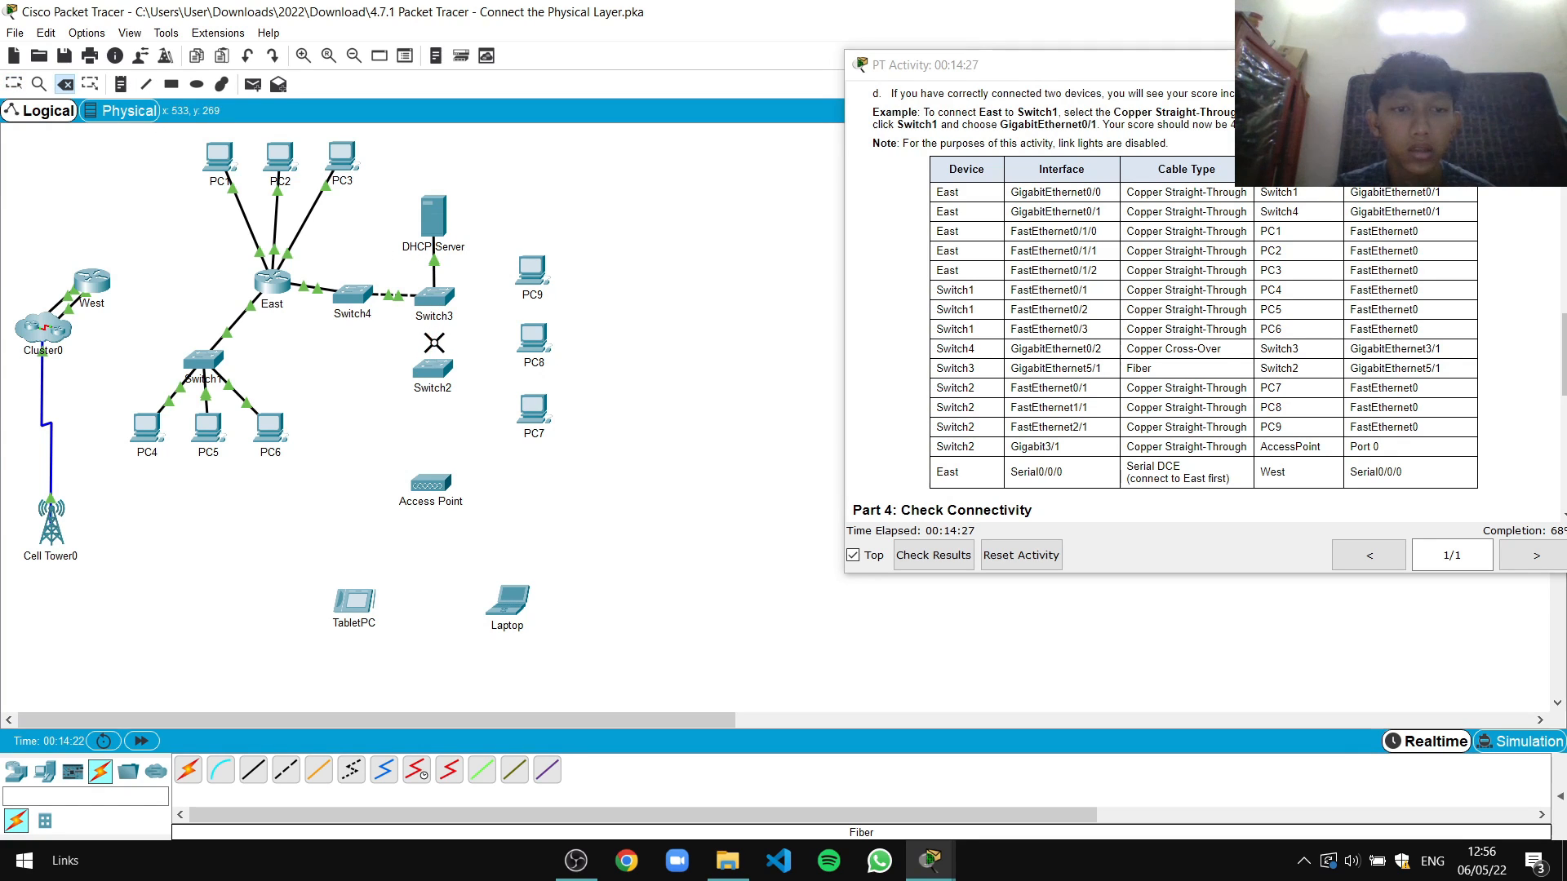
left_click(14, 84)
left_click(433, 368)
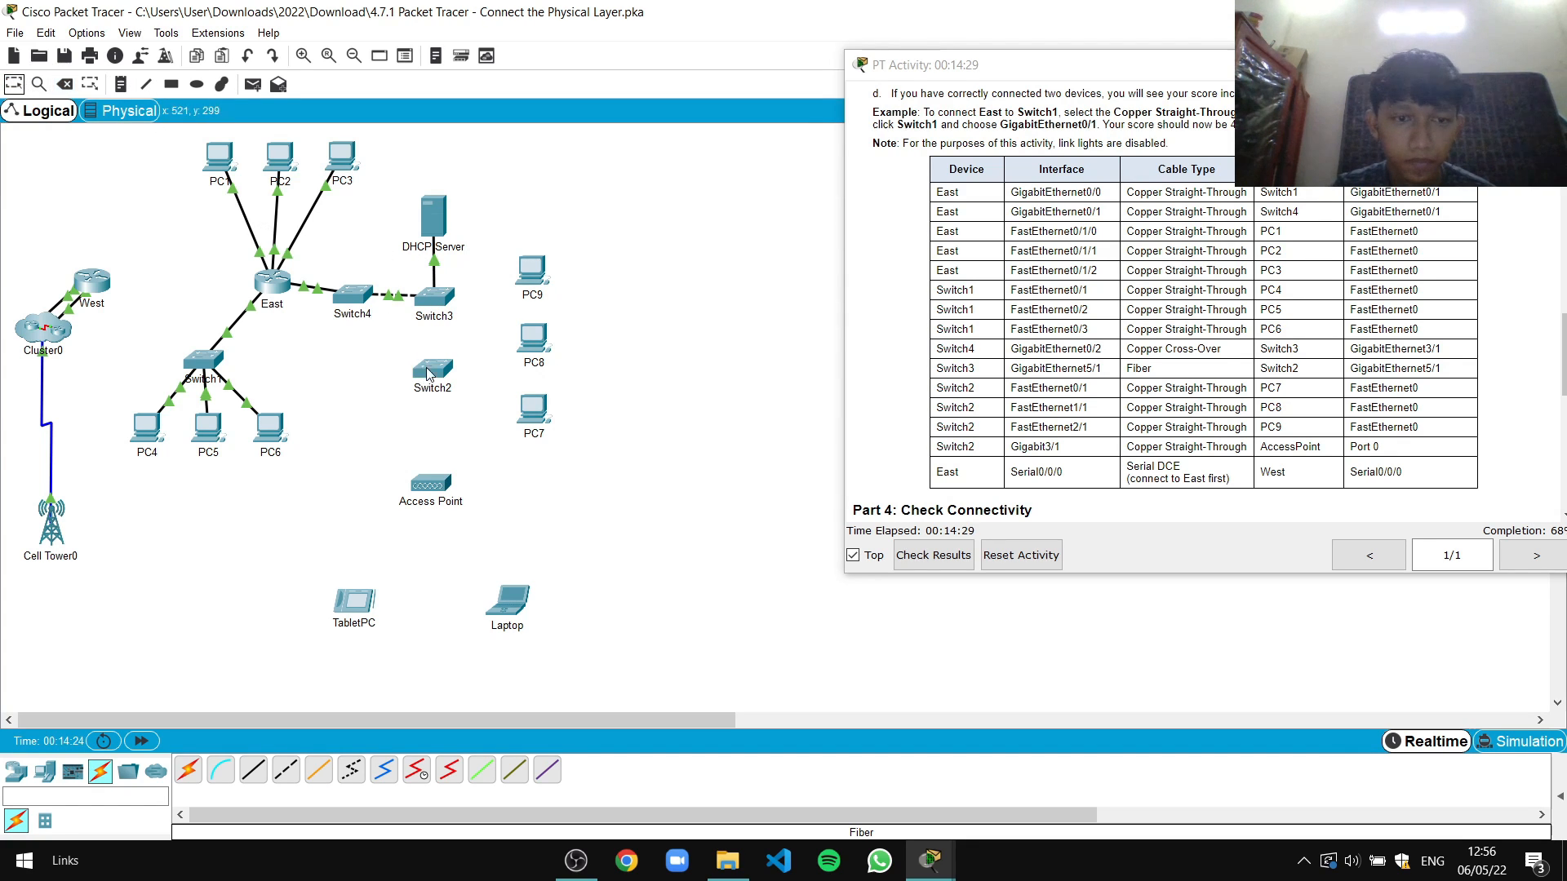
left_click_drag(771, 178, 390, 166)
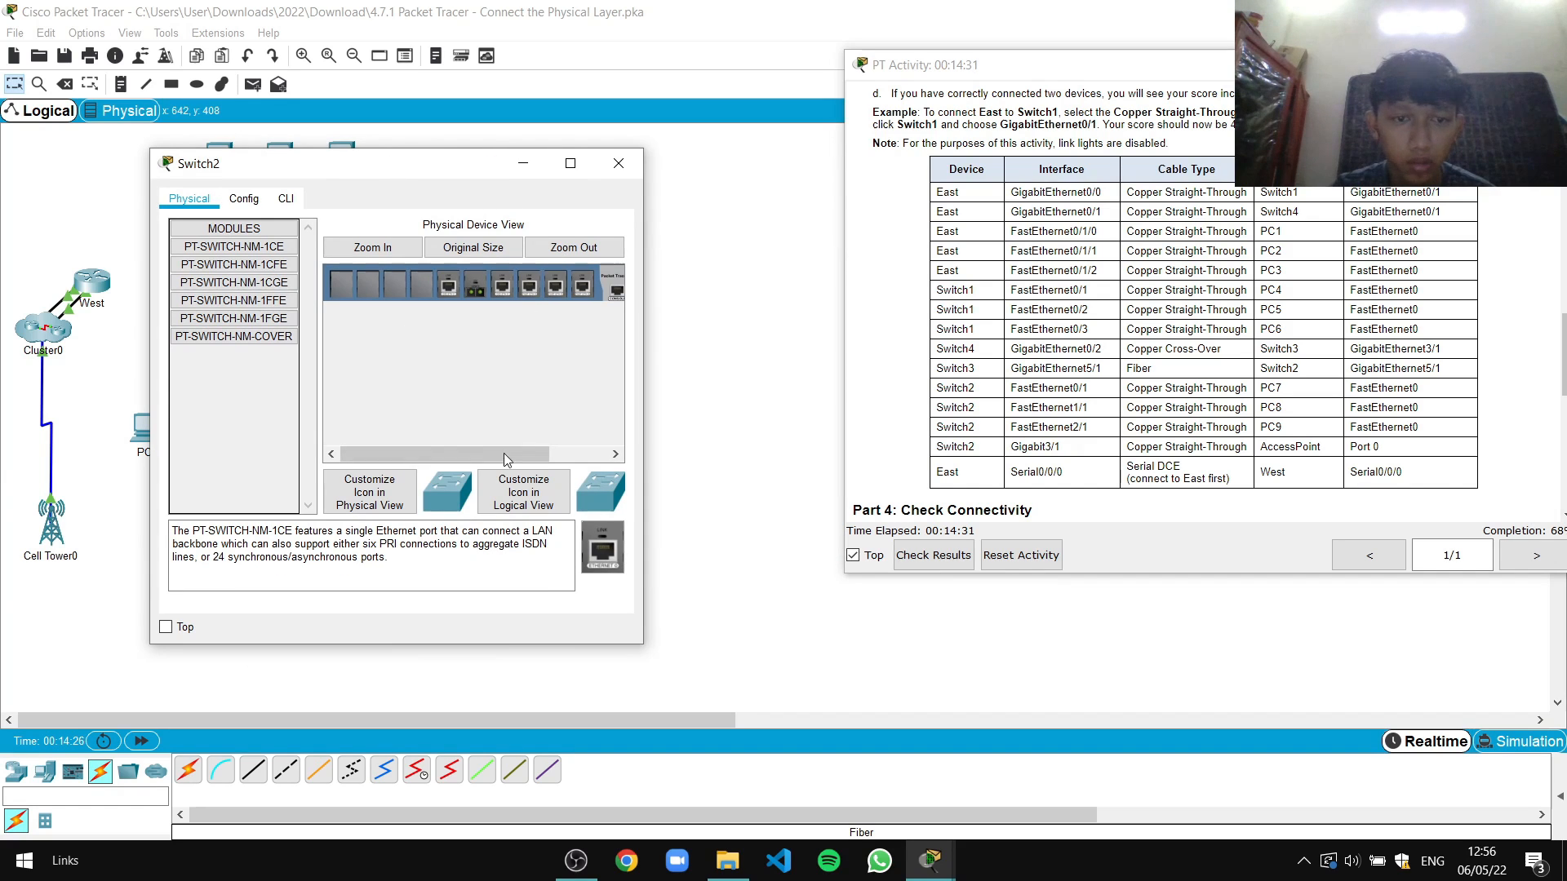
Remove the module from Switch2's second slot
left_click_drag(506, 459, 565, 459)
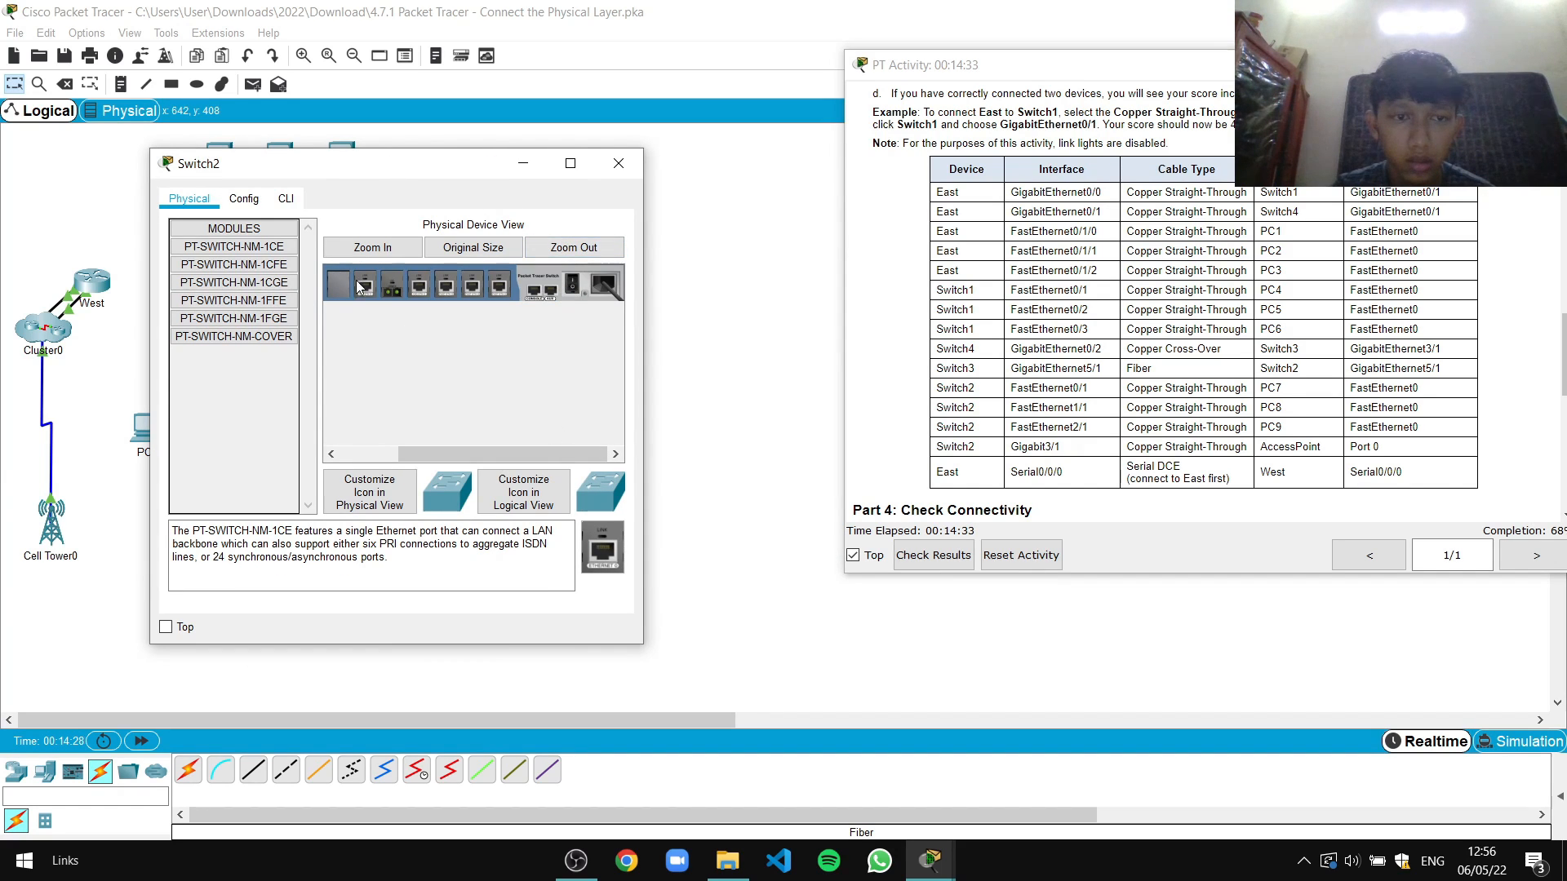
left_click_drag(365, 283, 368, 350)
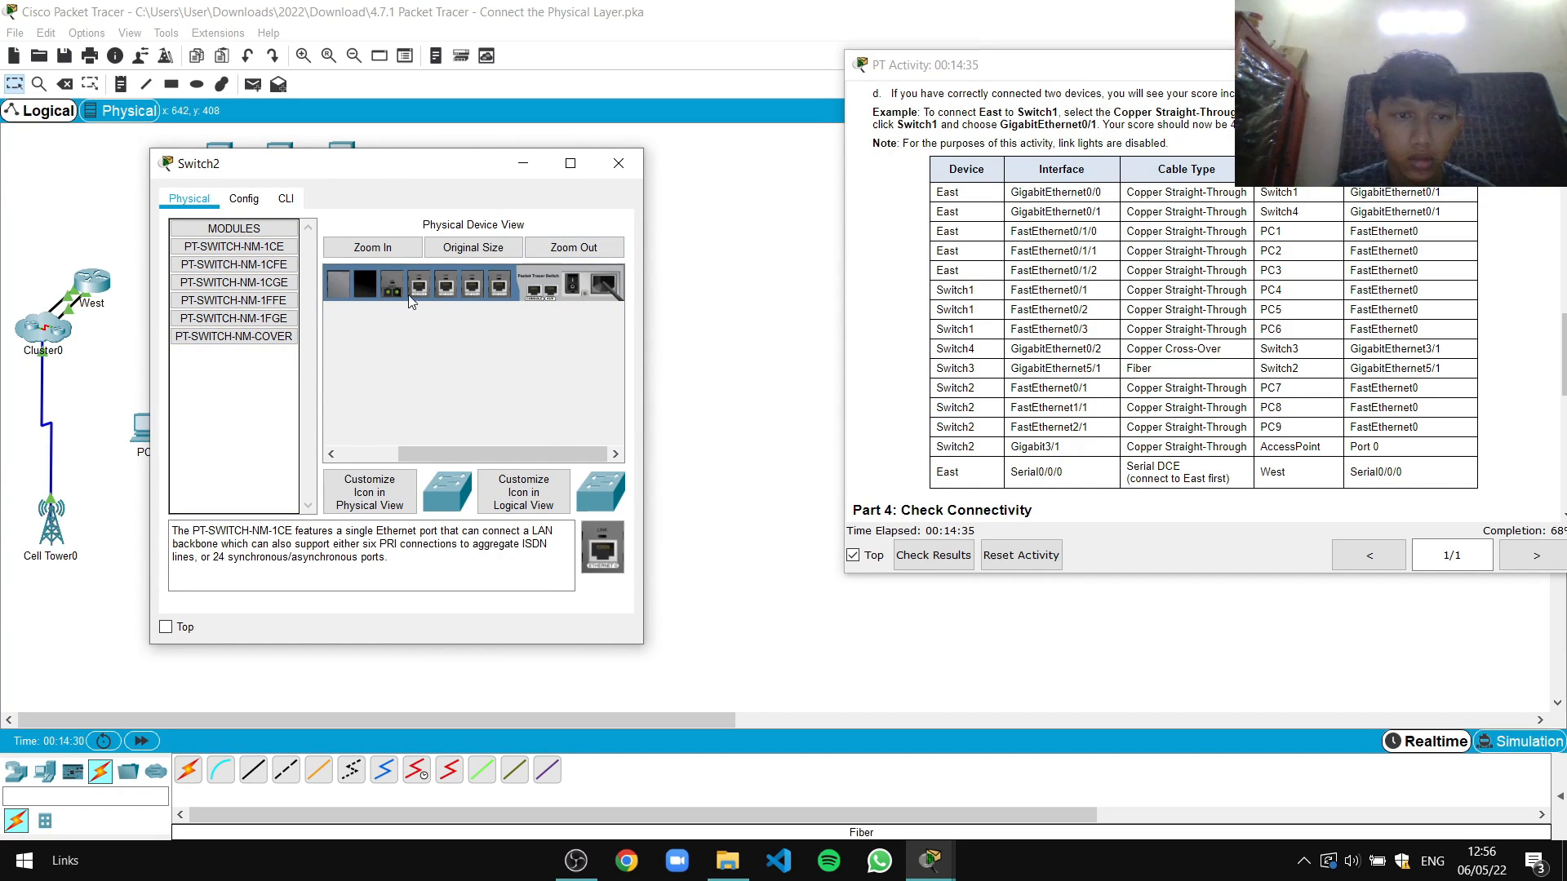
left_click_drag(492, 448, 434, 450)
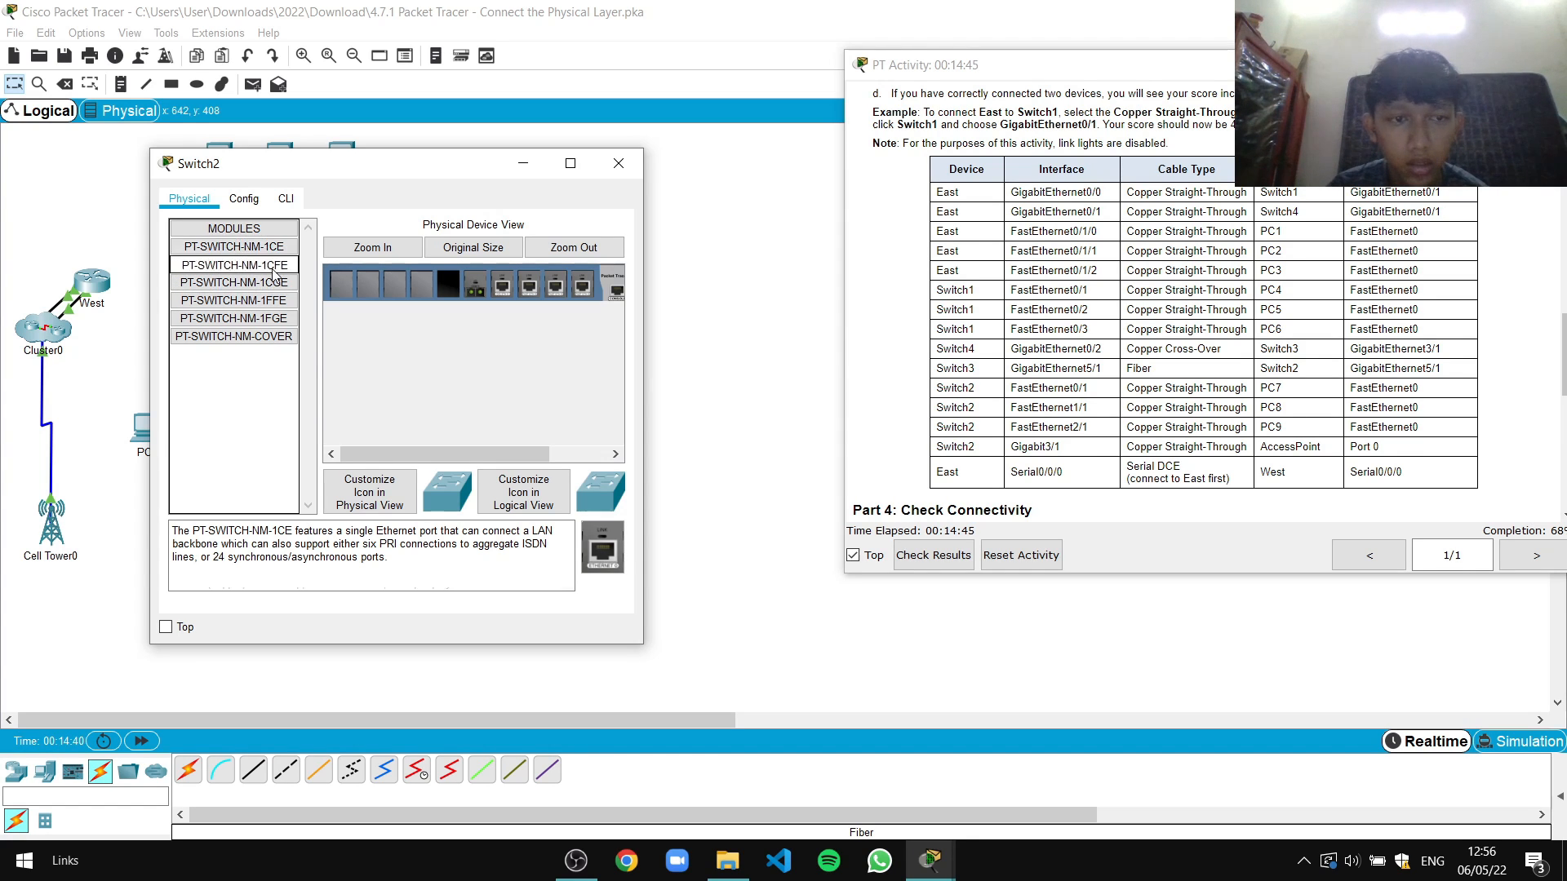
Install the PT-SWITCH-NM-1FGE fiber module in the empty slot and close Switch2's window
left_click(273, 266)
left_click(273, 284)
left_click(274, 305)
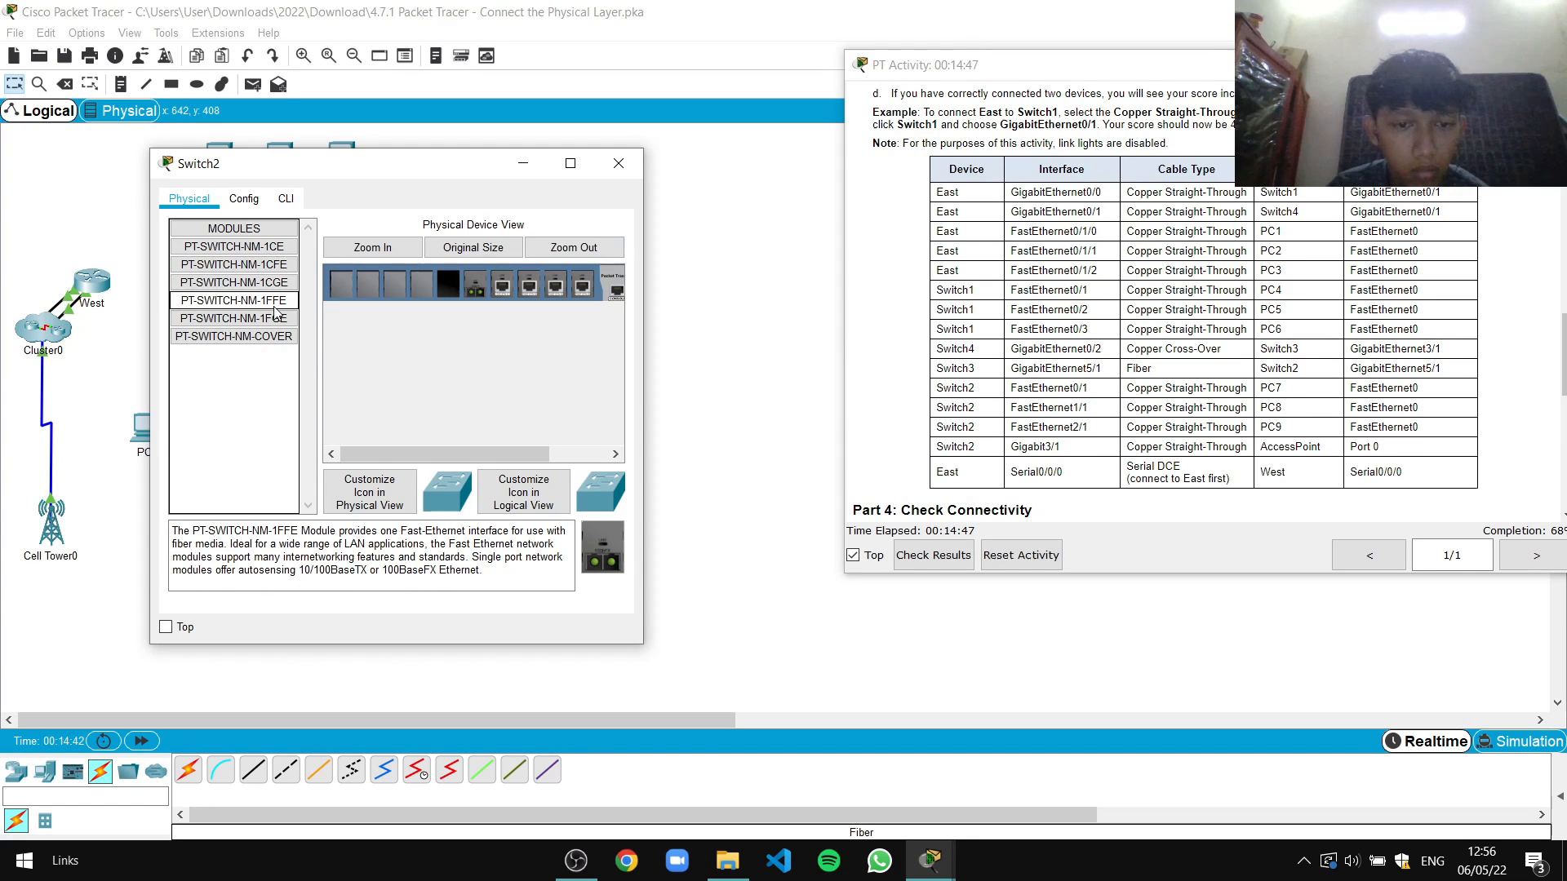
left_click(274, 319)
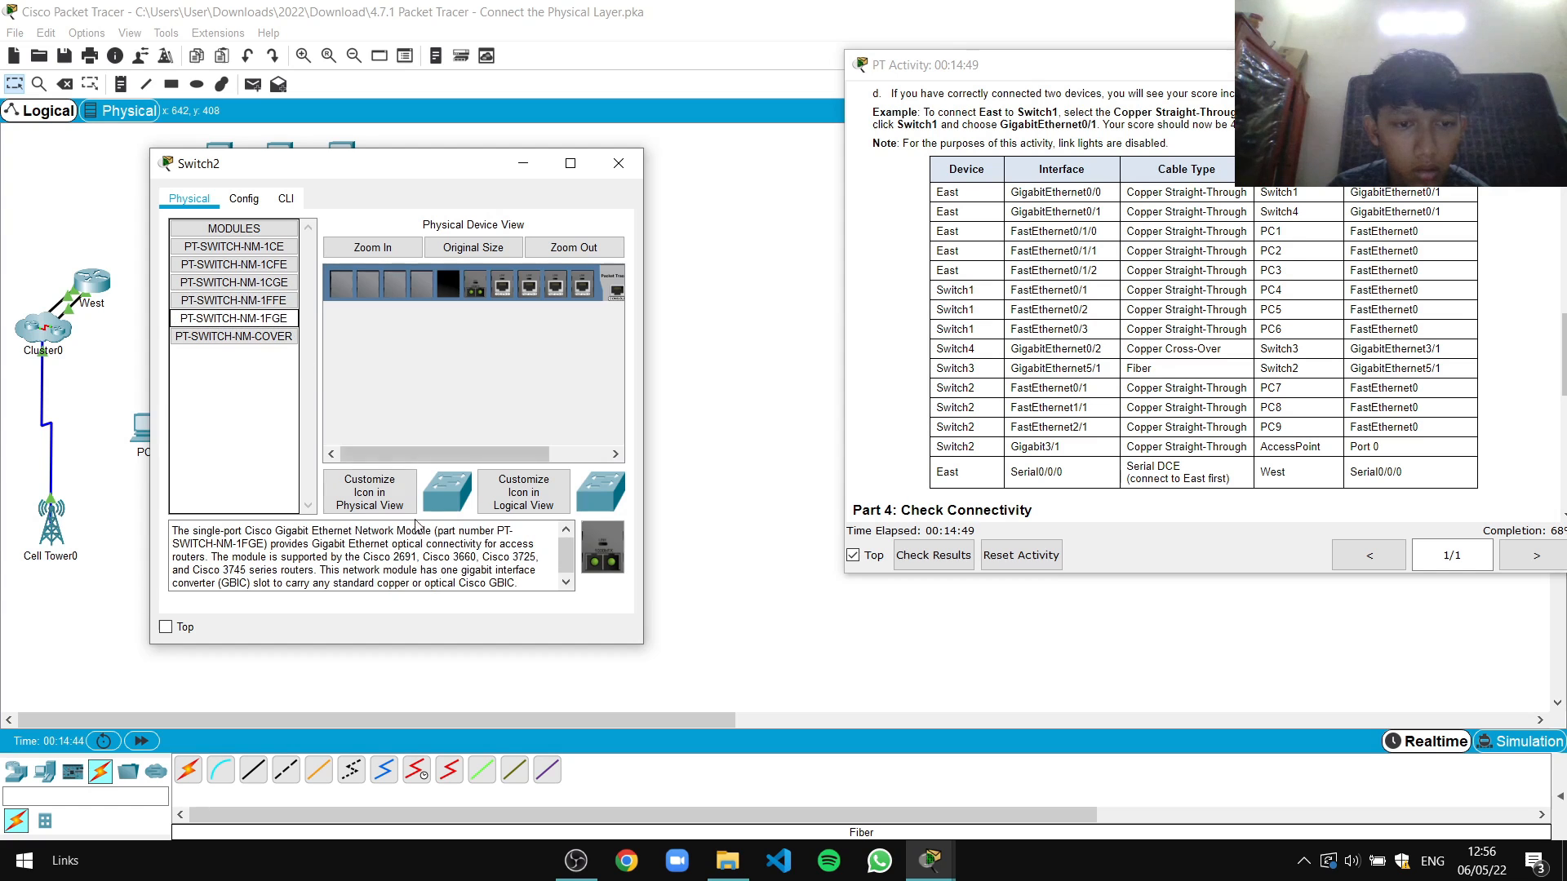
left_click_drag(602, 551, 448, 285)
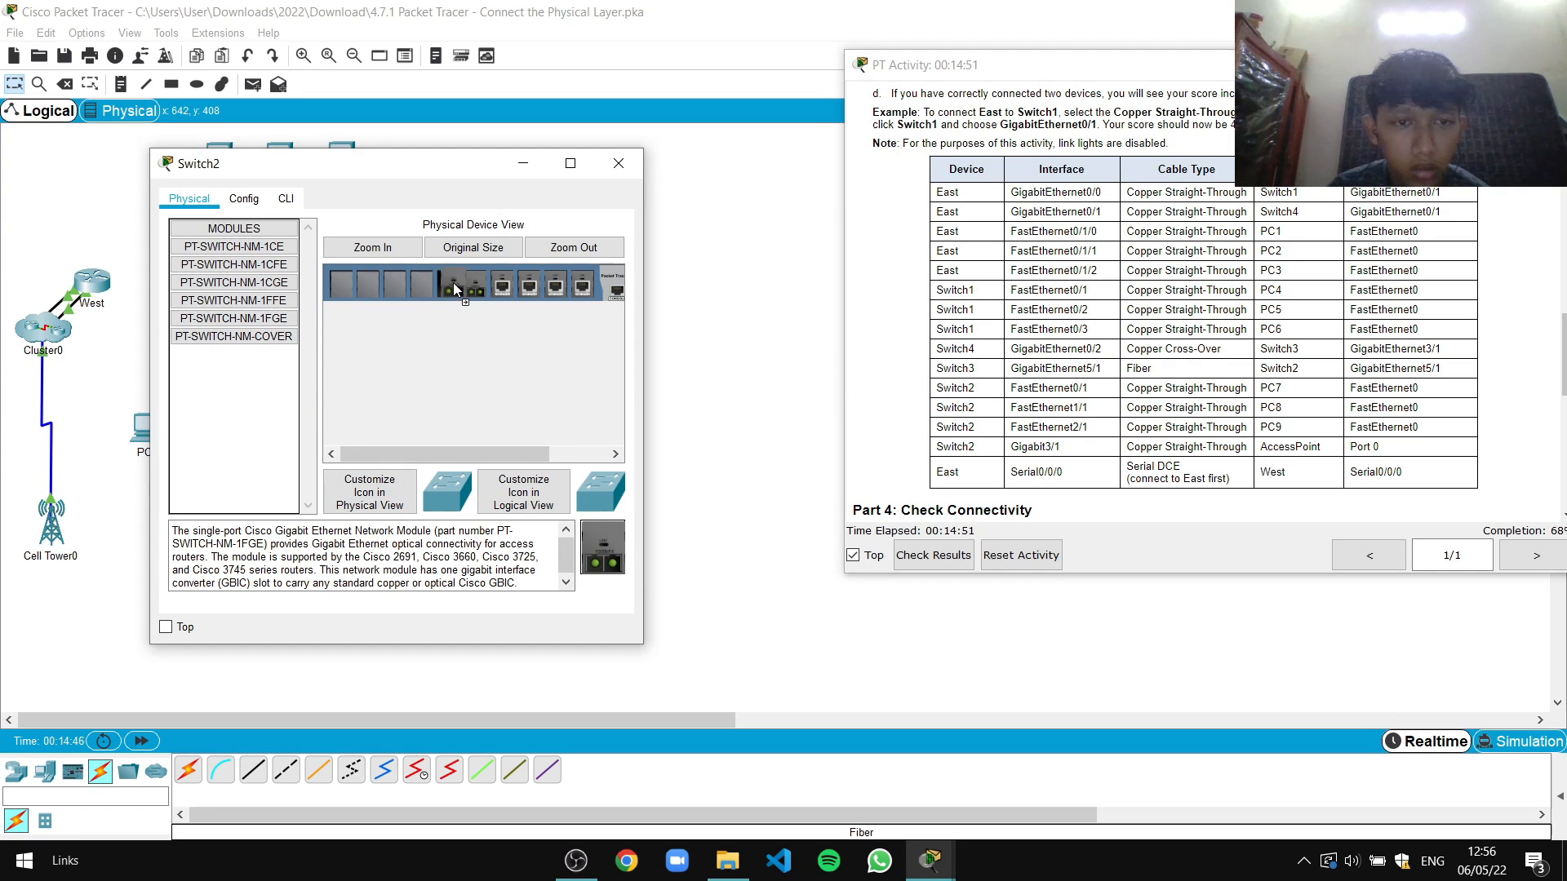
left_click_drag(492, 454, 550, 454)
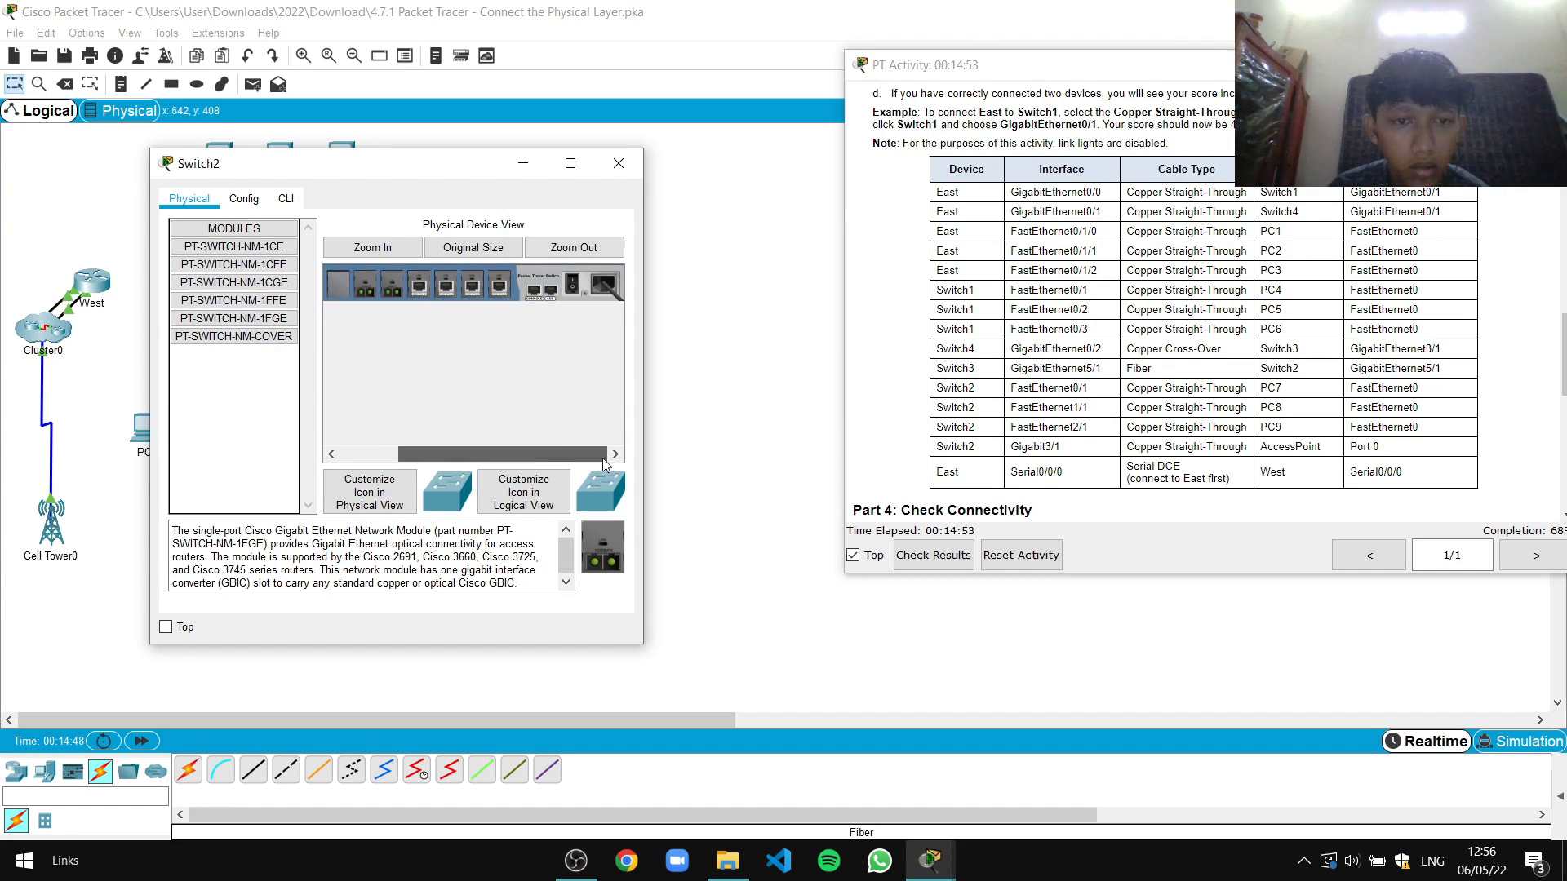
left_click_drag(493, 175, 653, 178)
left_click(781, 170)
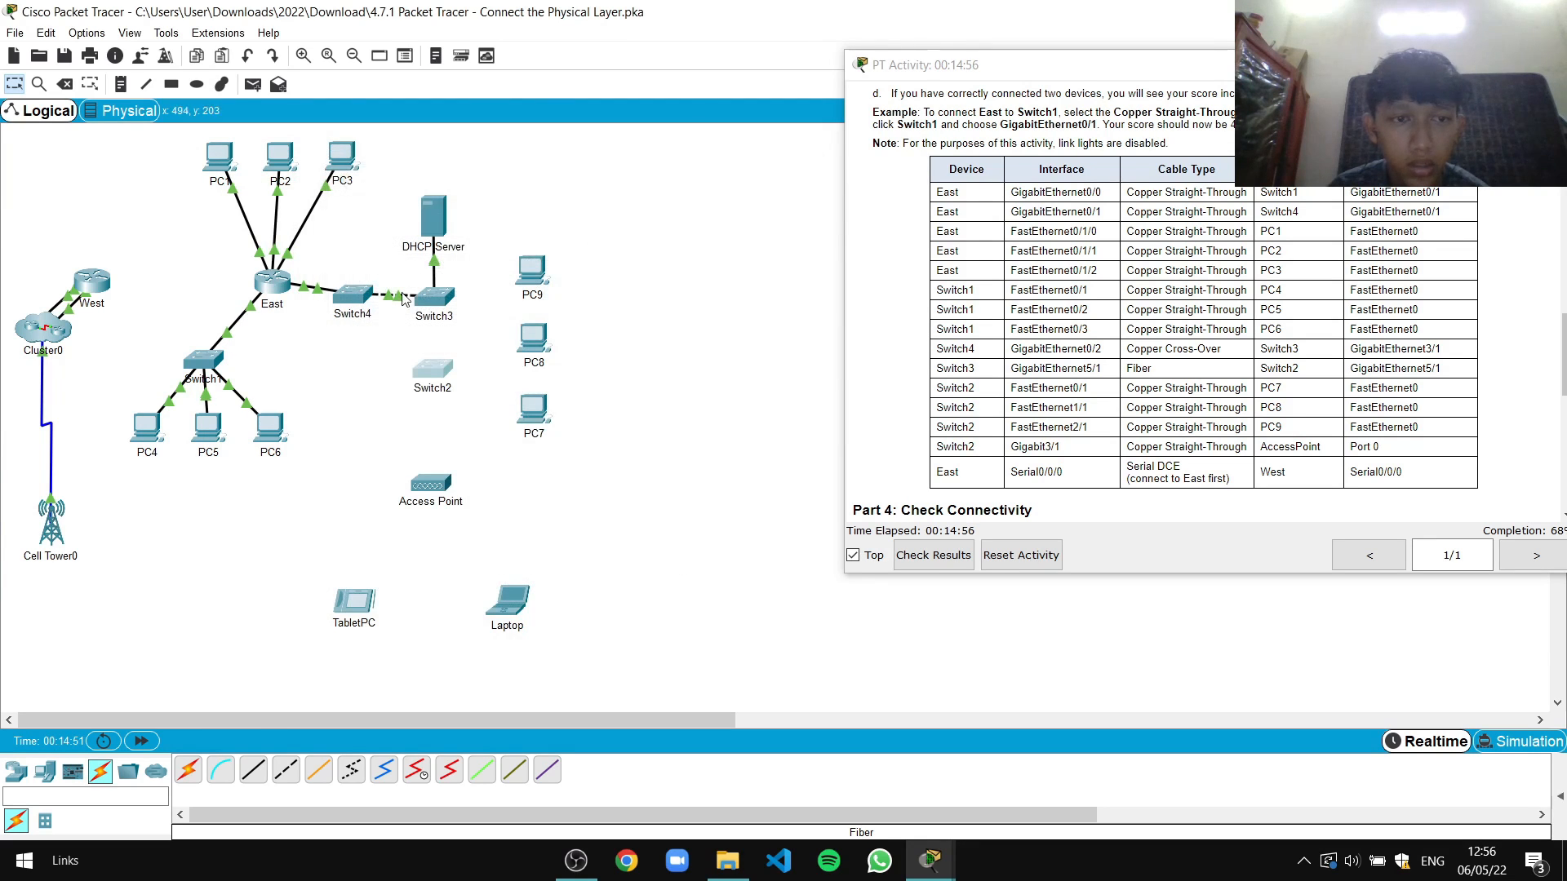
Run a fiber cable from Switch3 GigabitEthernet5/1 to Switch2 GigabitEthernet5/1
left_click(319, 769)
left_click(447, 298)
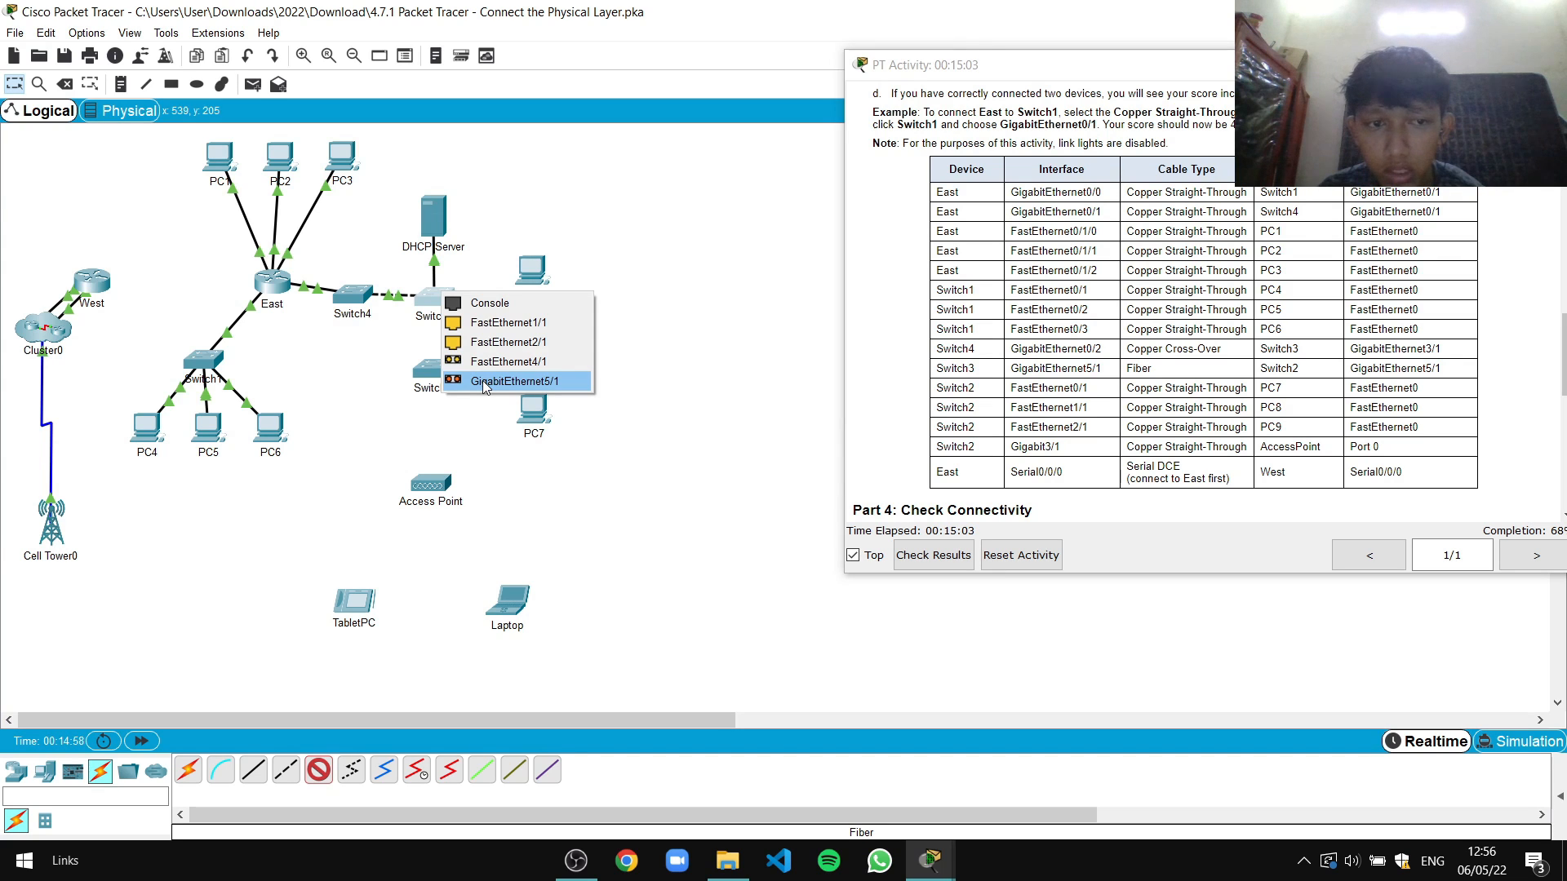
left_click(482, 380)
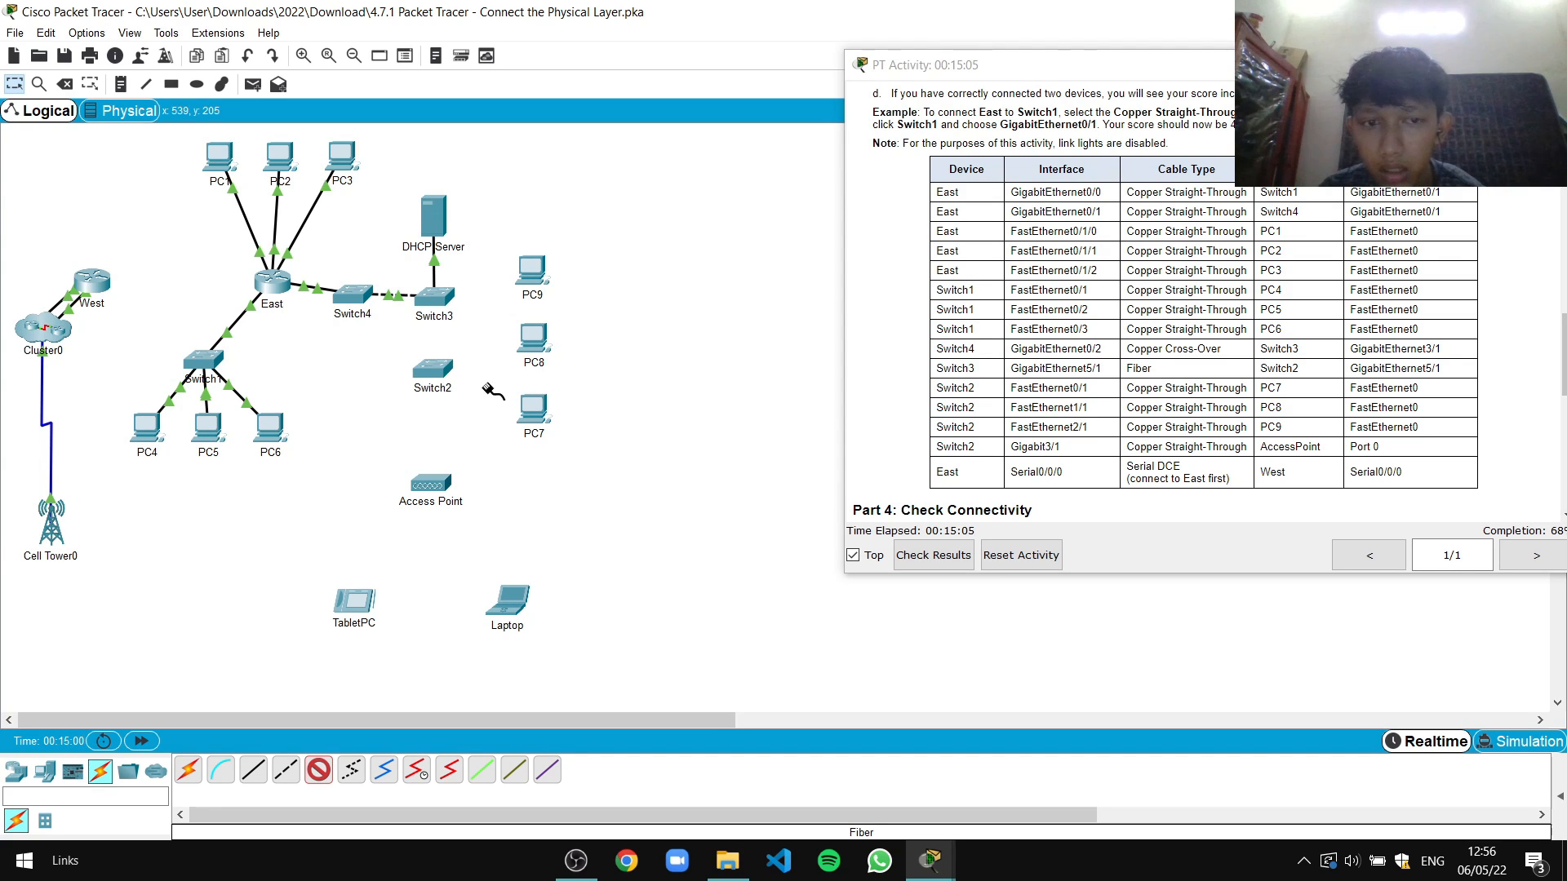
left_click(433, 372)
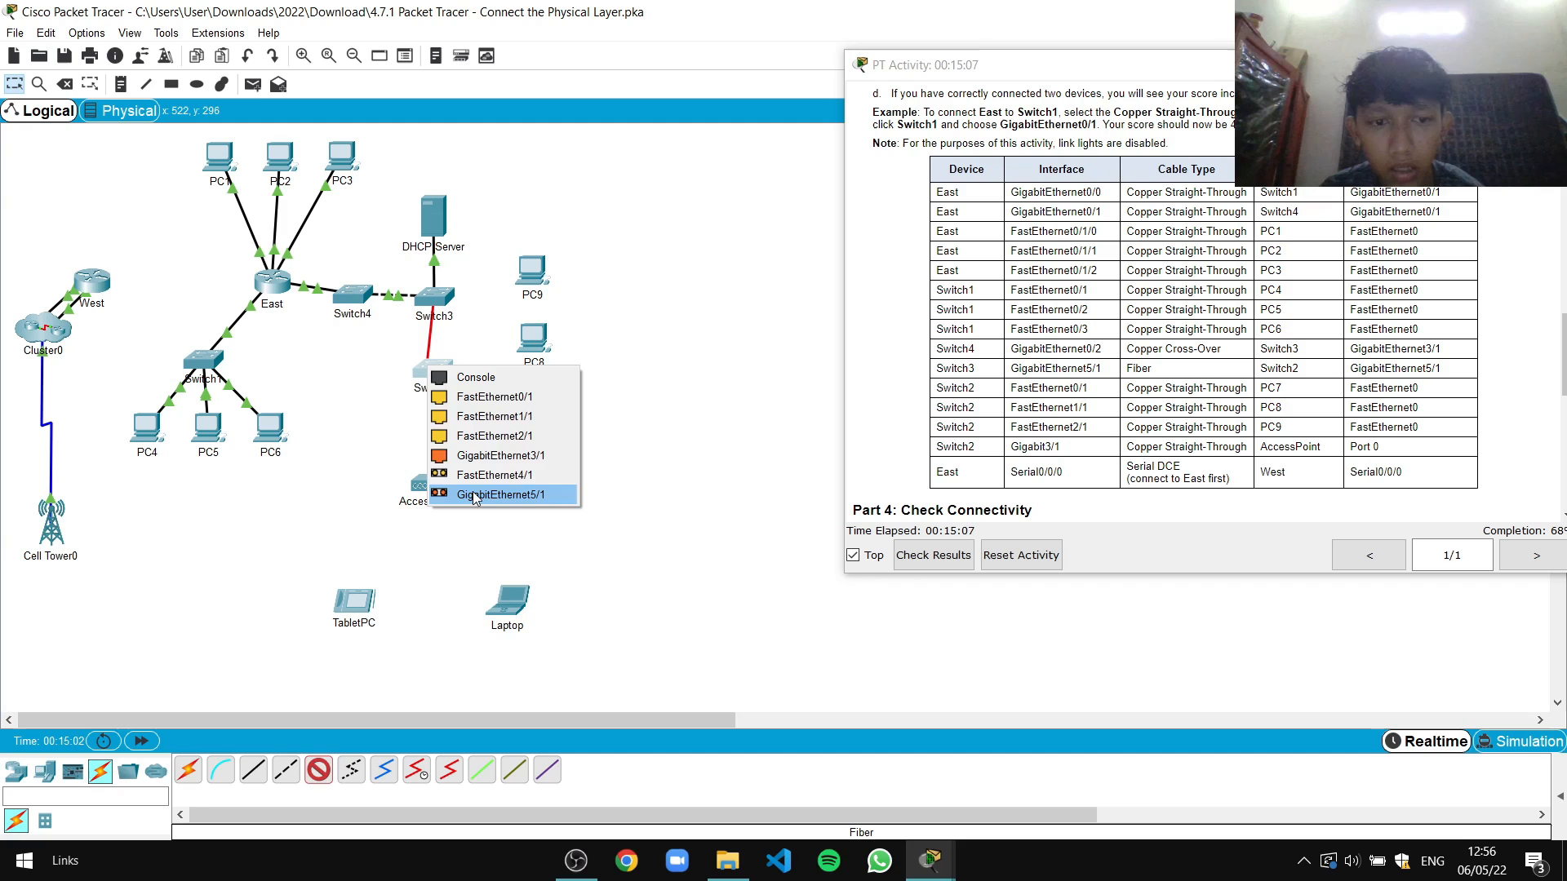
left_click(504, 488)
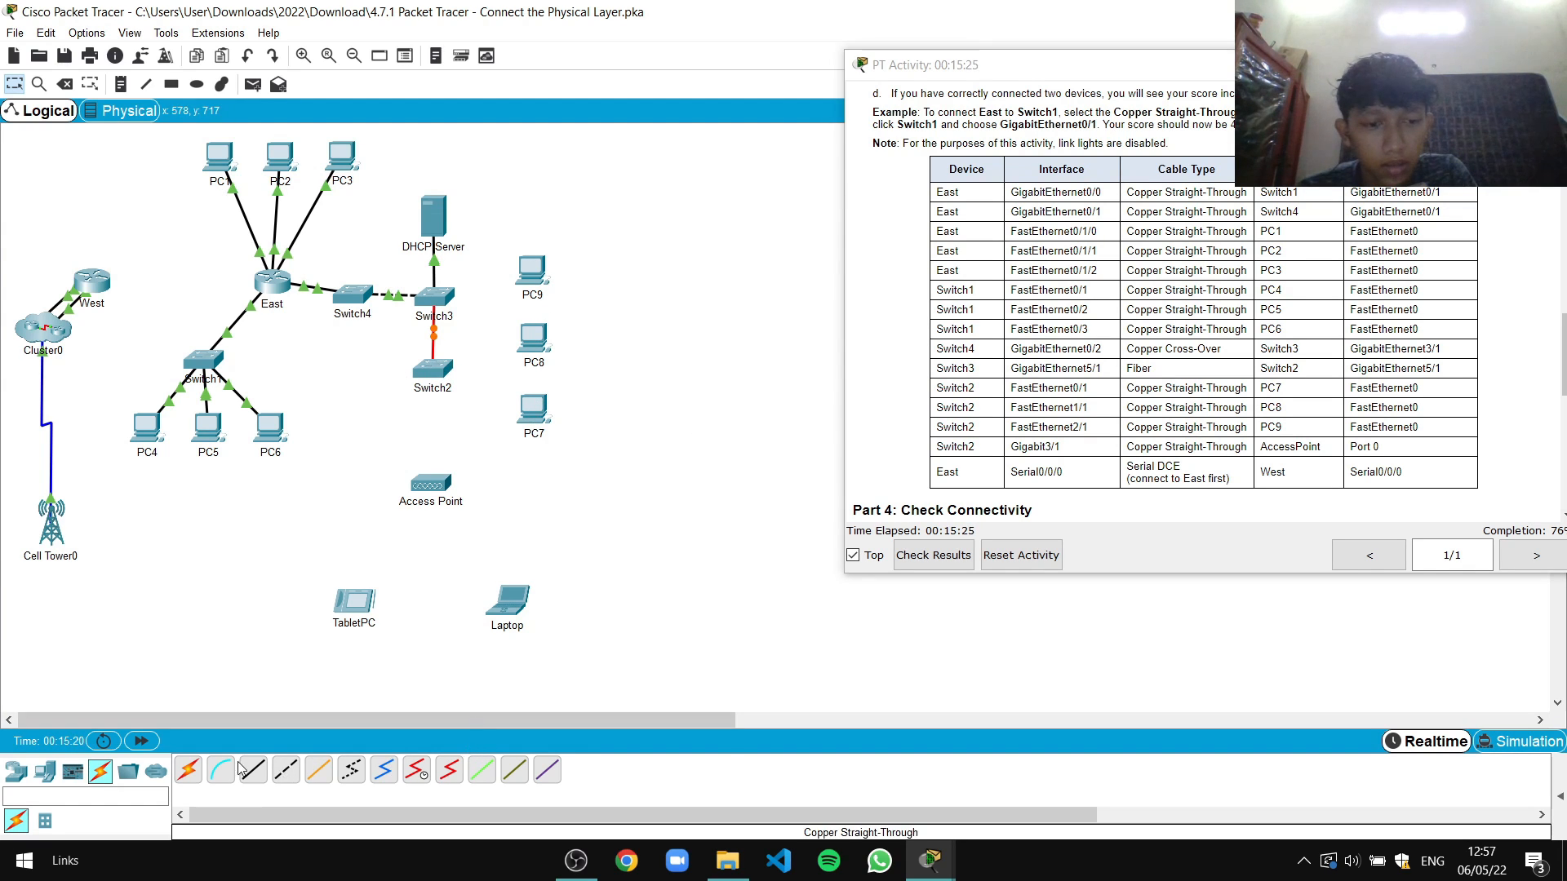
Cable Switch2 Fa0/1 to PC7 and Fa1/1 to PC8's FastEthernet0 with straight-through copper
left_click(437, 373)
left_click(469, 396)
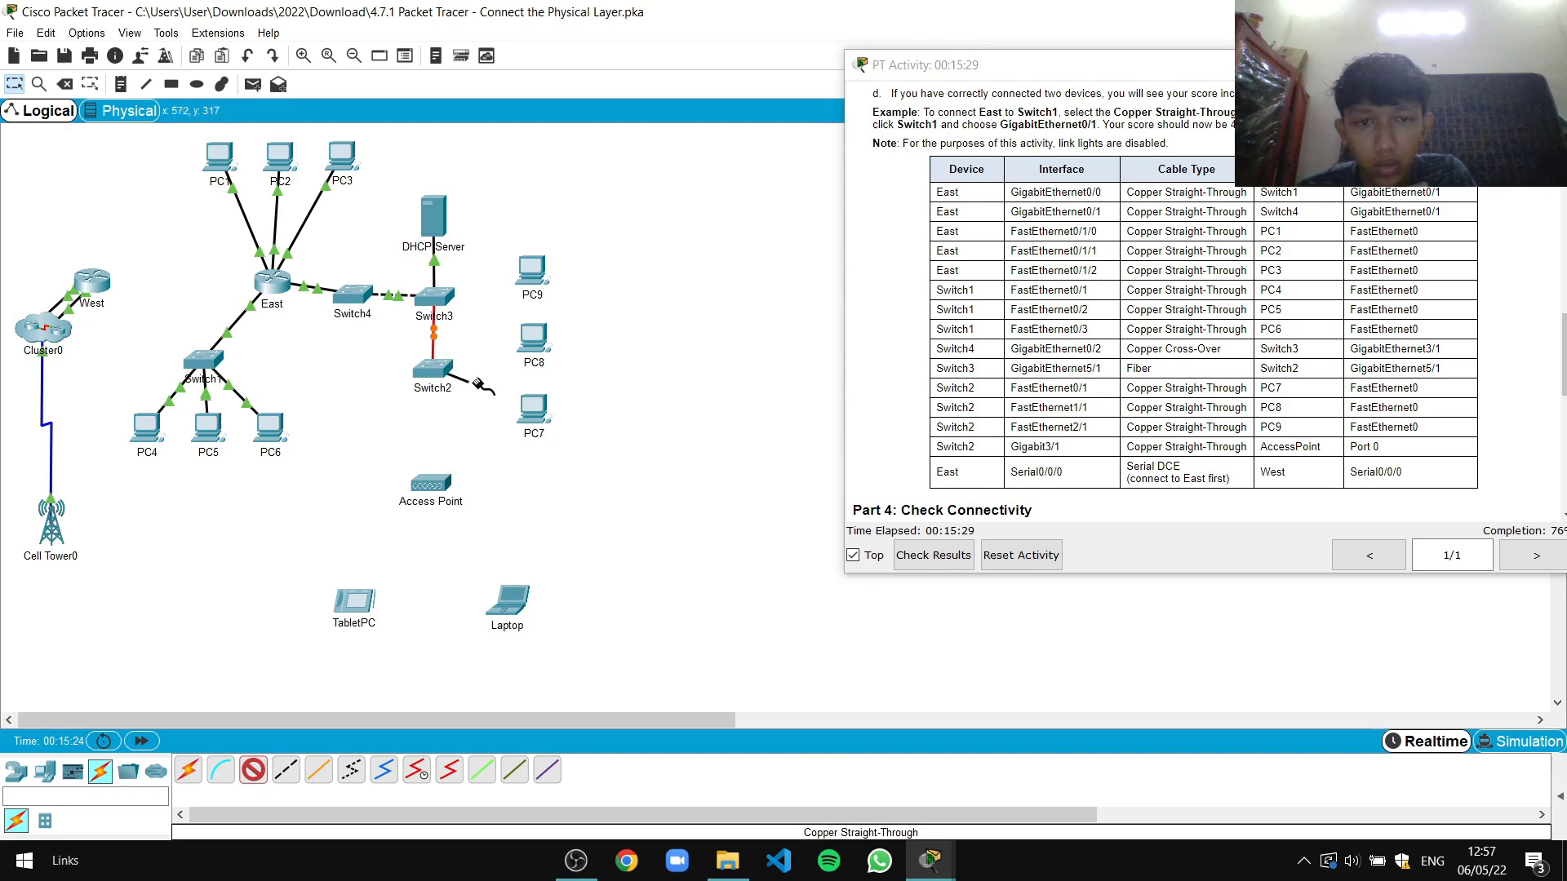
left_click(529, 412)
left_click(581, 477)
left_click(253, 770)
left_click(438, 368)
left_click(488, 406)
left_click(534, 339)
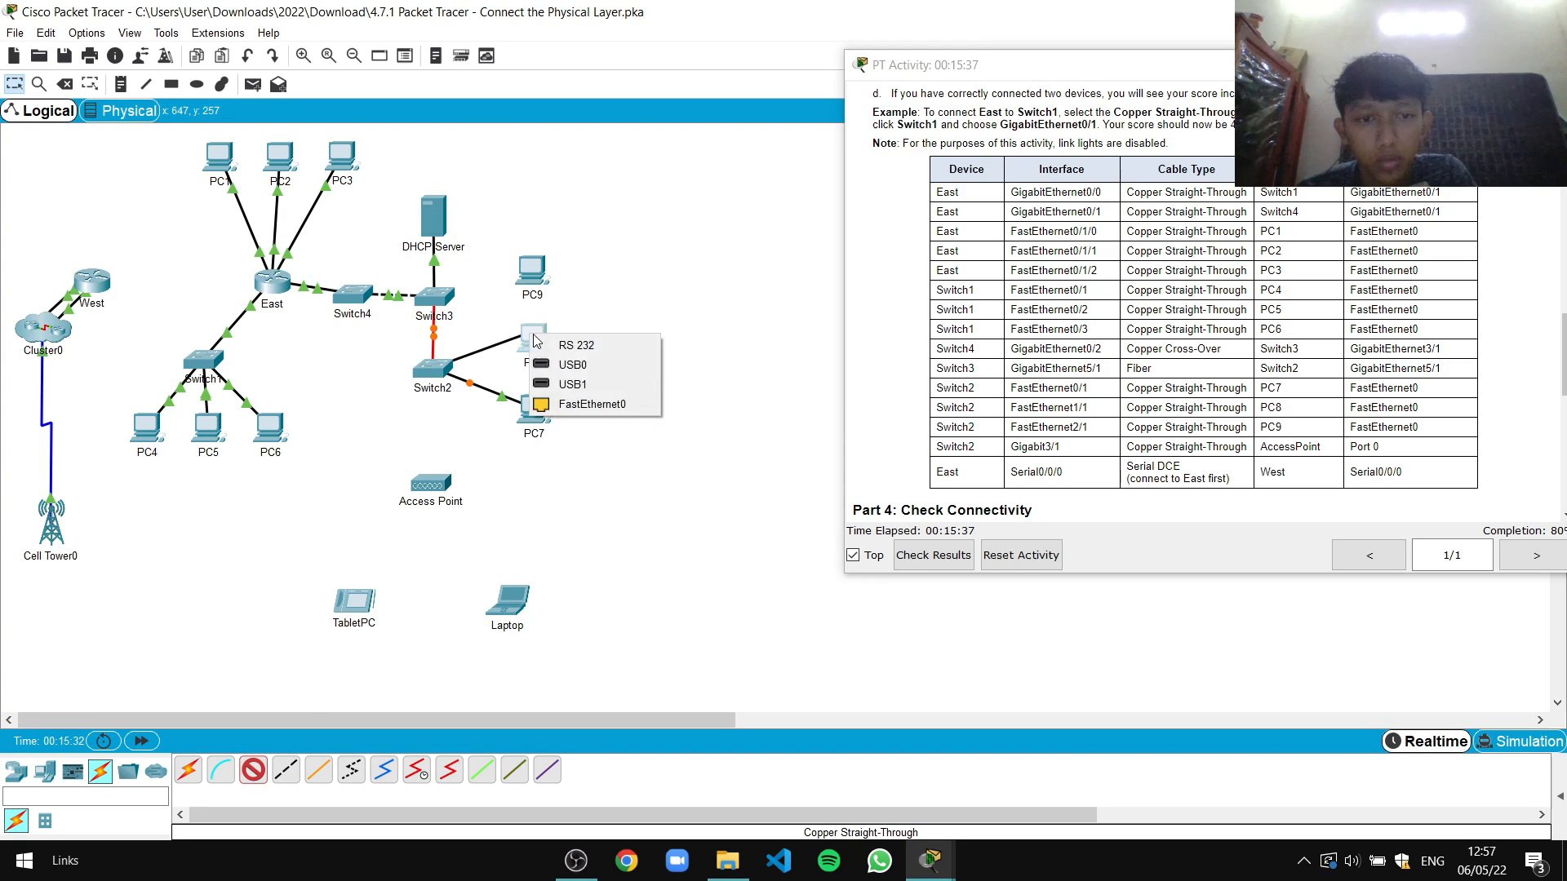
left_click(588, 405)
Connect Switch2 Fa2/1 to PC9's FastEthernet0 with another straight-through copper cable
left_click(253, 769)
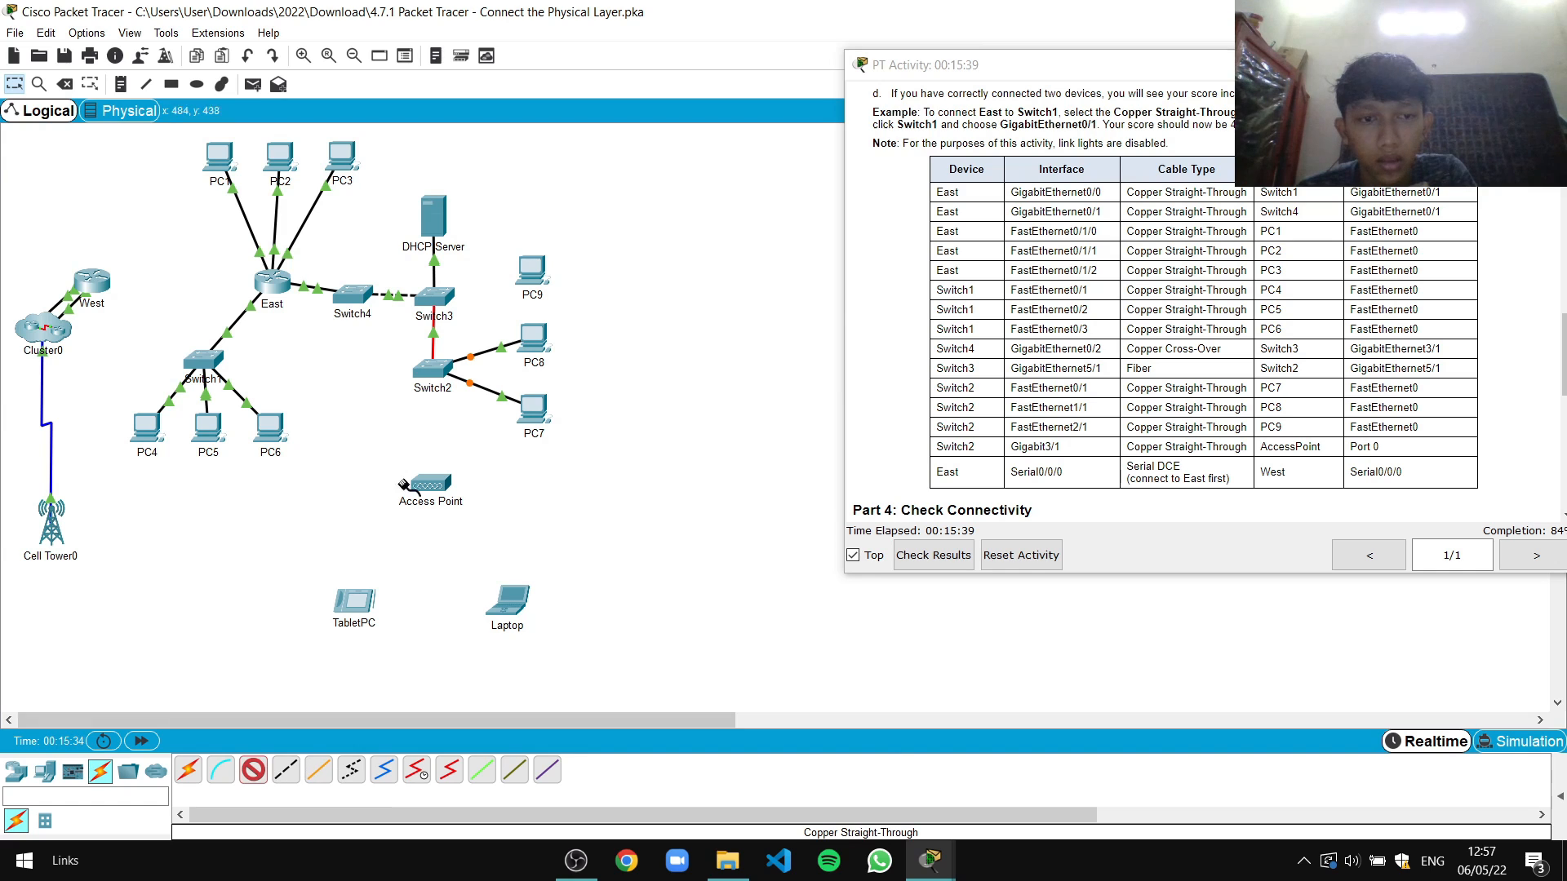
left_click(428, 369)
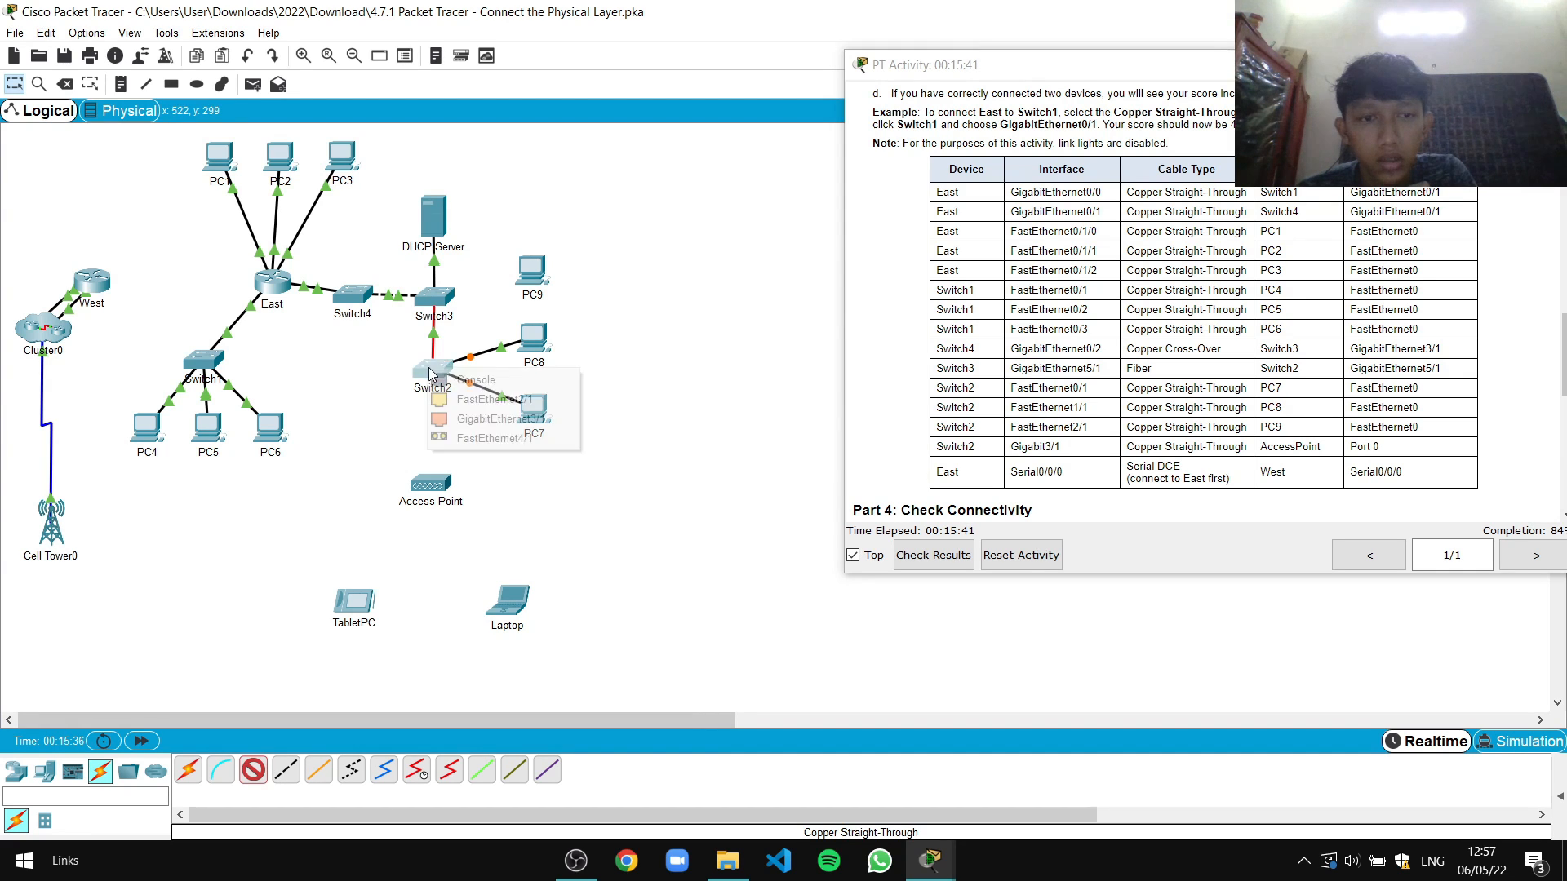
left_click(489, 402)
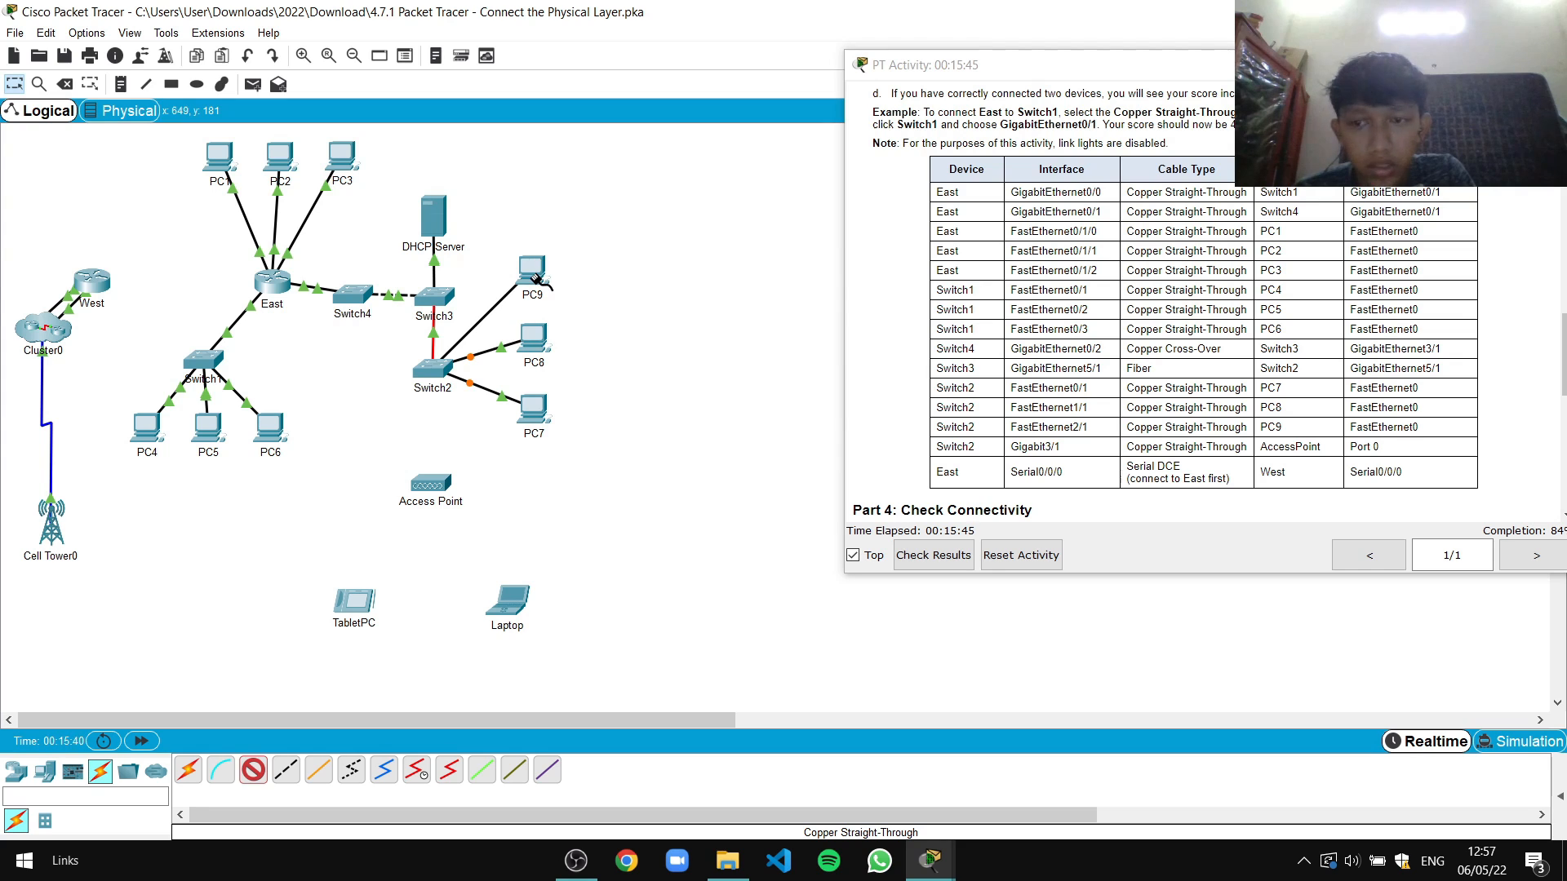
left_click(535, 278)
left_click(581, 342)
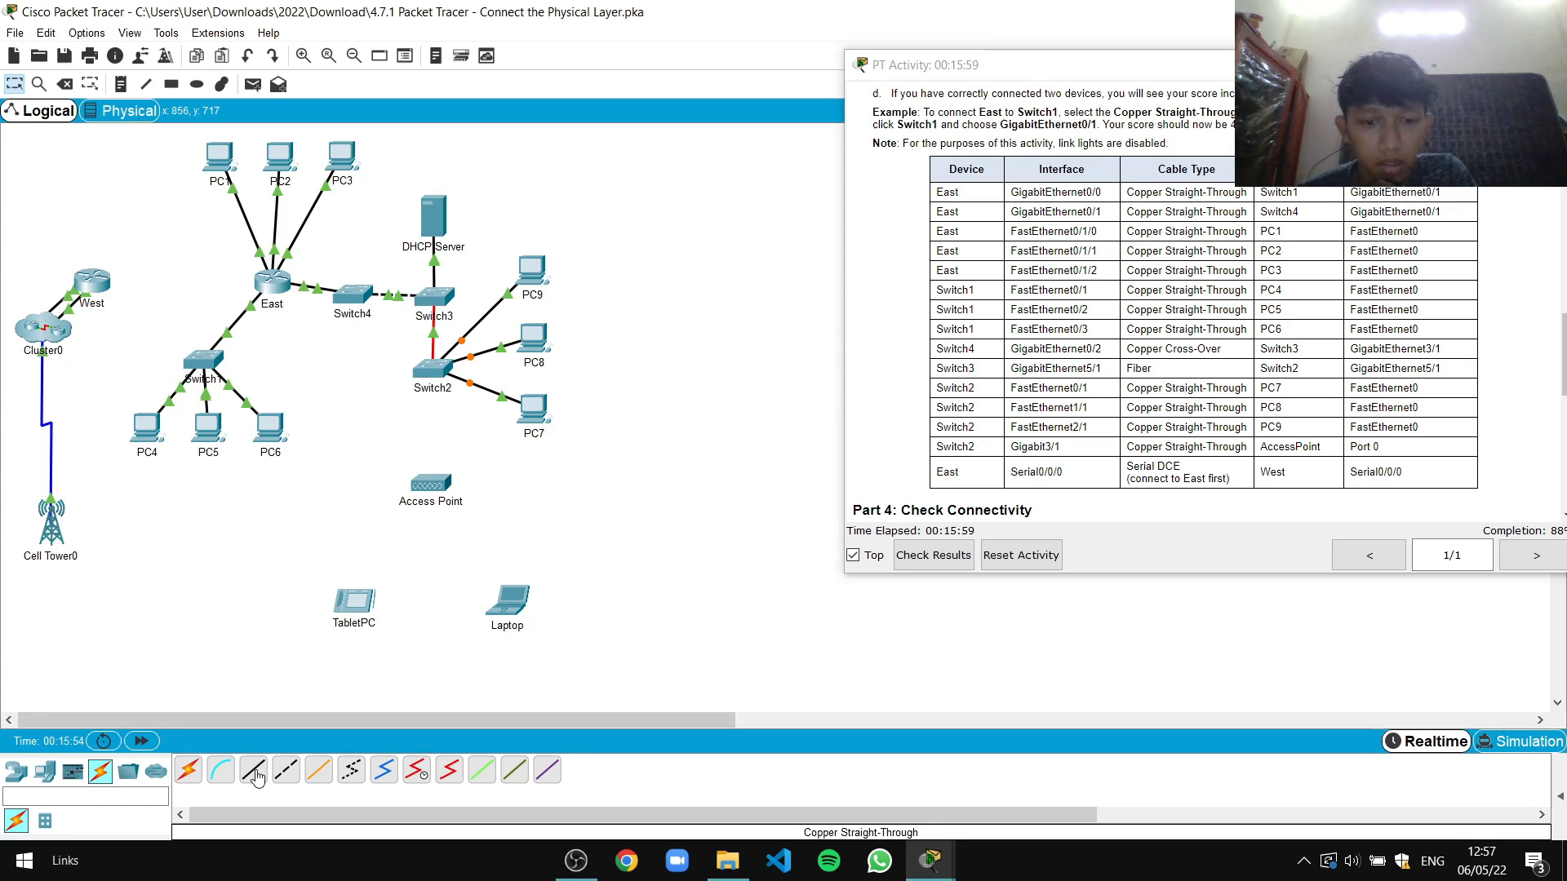
left_click(428, 370)
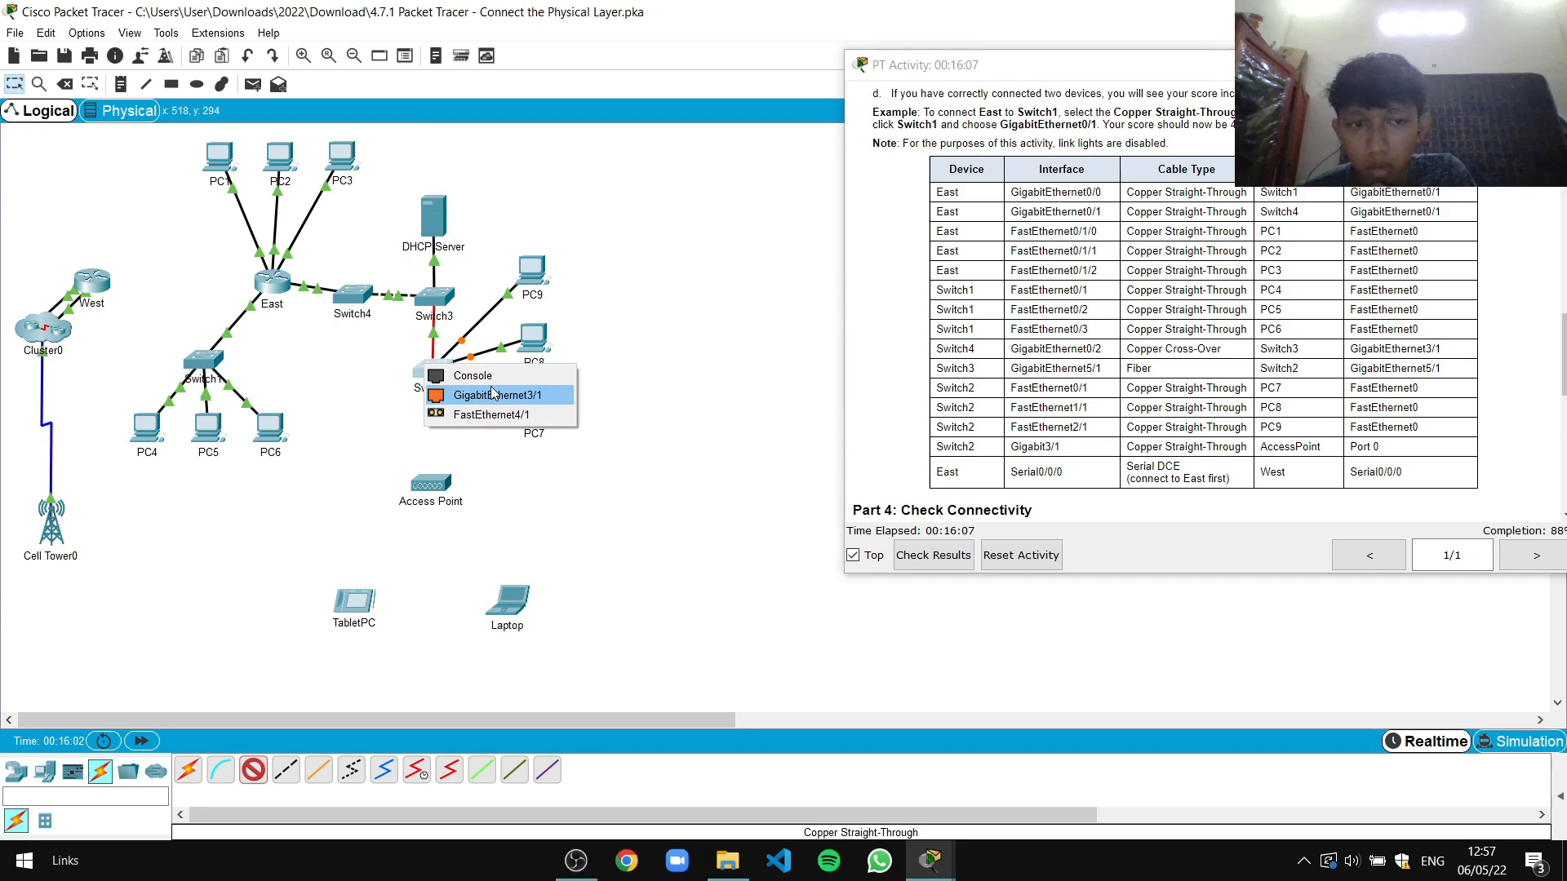
Cancel cable mode, open Switch2's Physical view and attempt removing a module while powered on
left_click(701, 367)
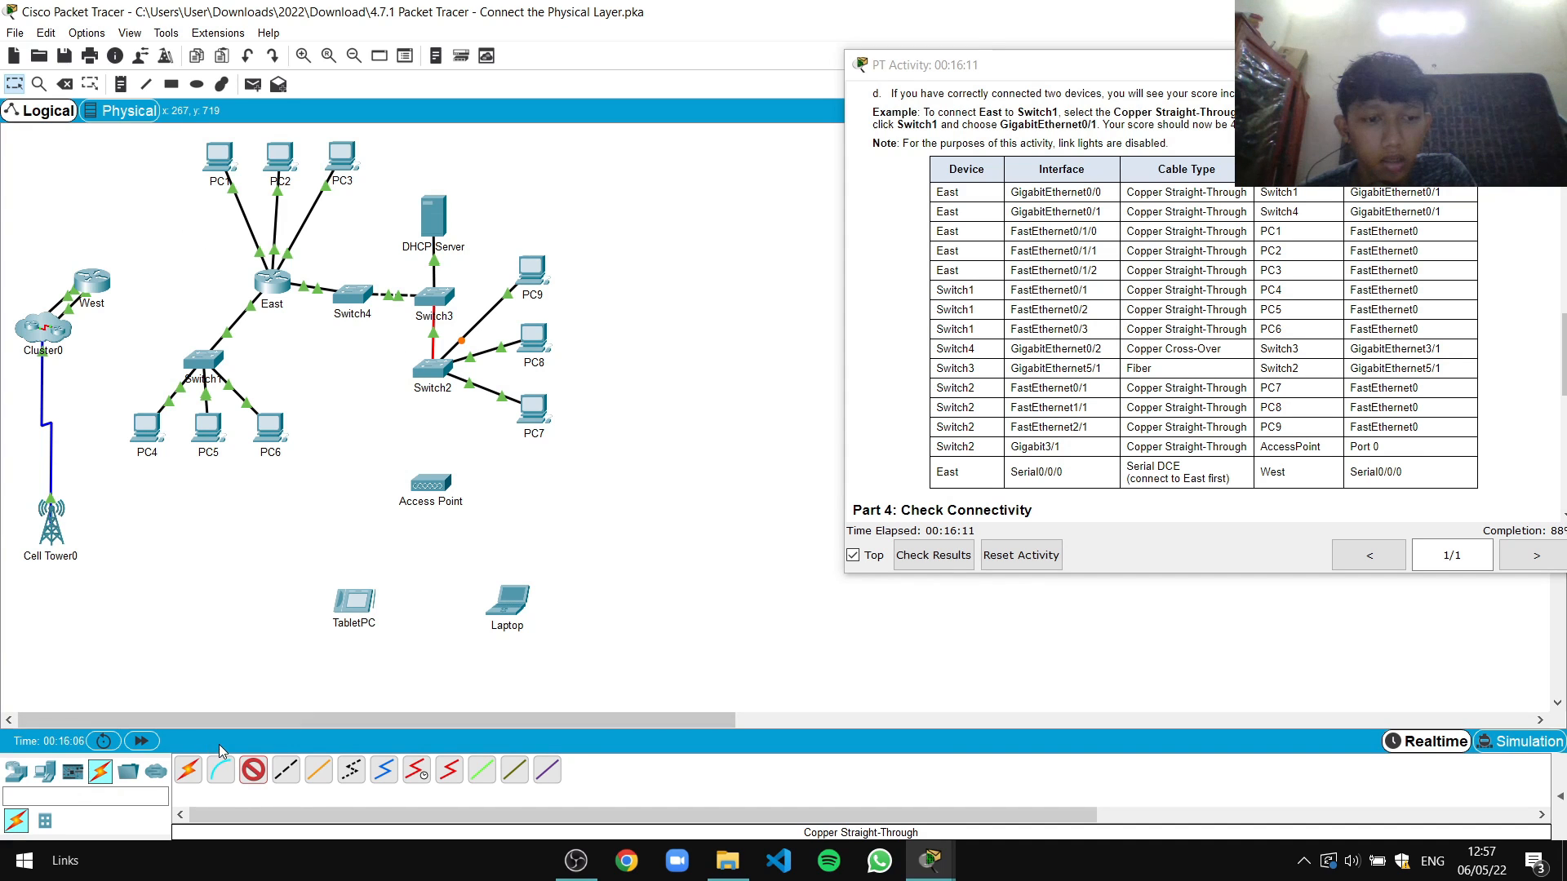
left_click(253, 769)
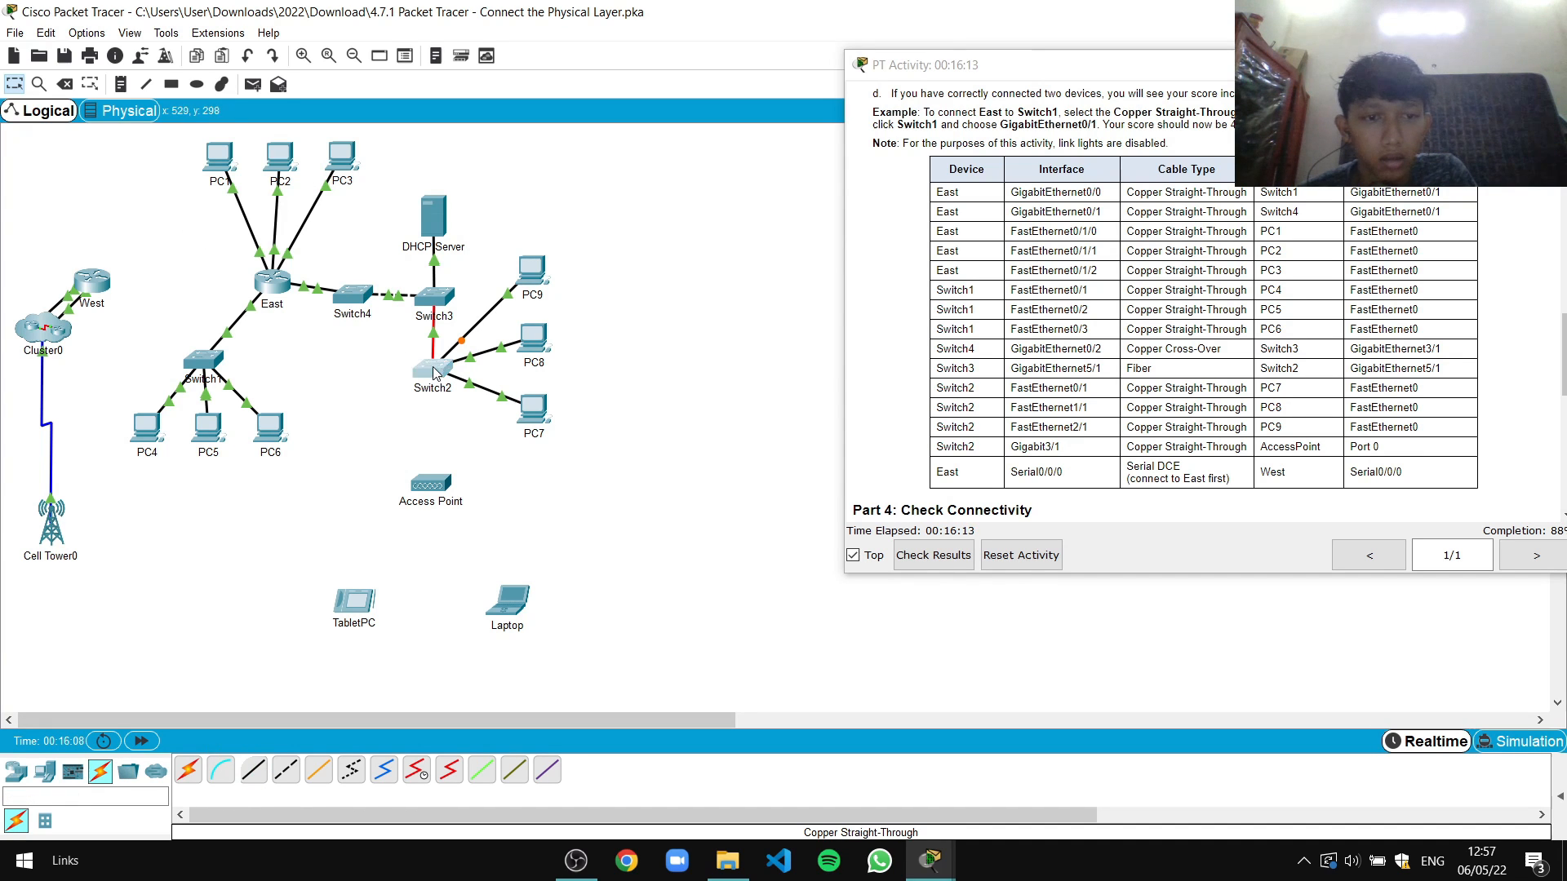
left_click(433, 369)
left_click_drag(752, 169, 547, 184)
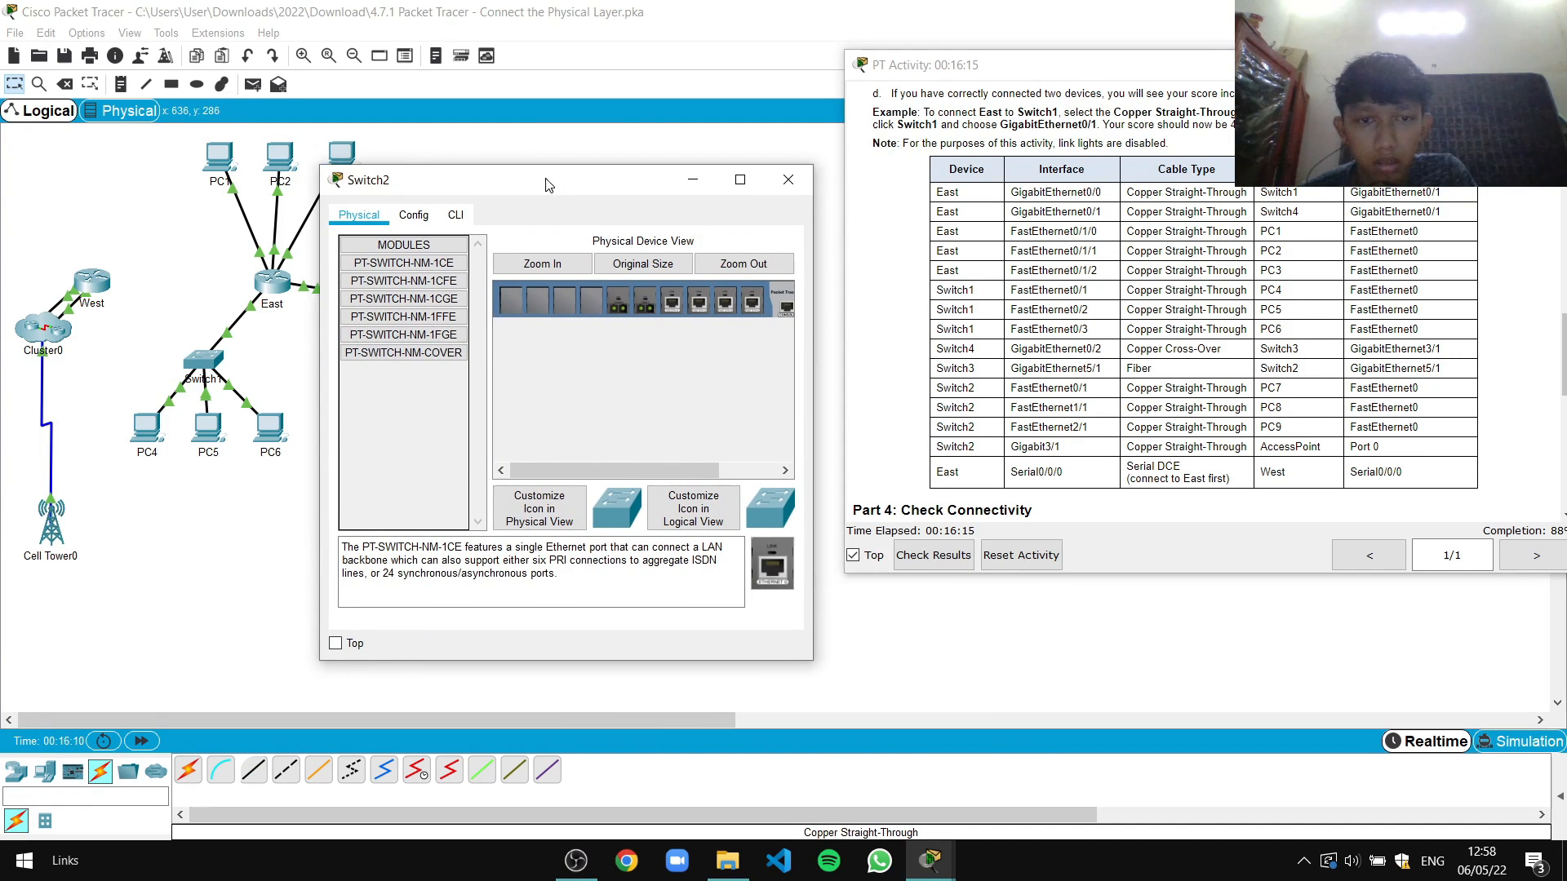
left_click_drag(644, 305, 698, 309)
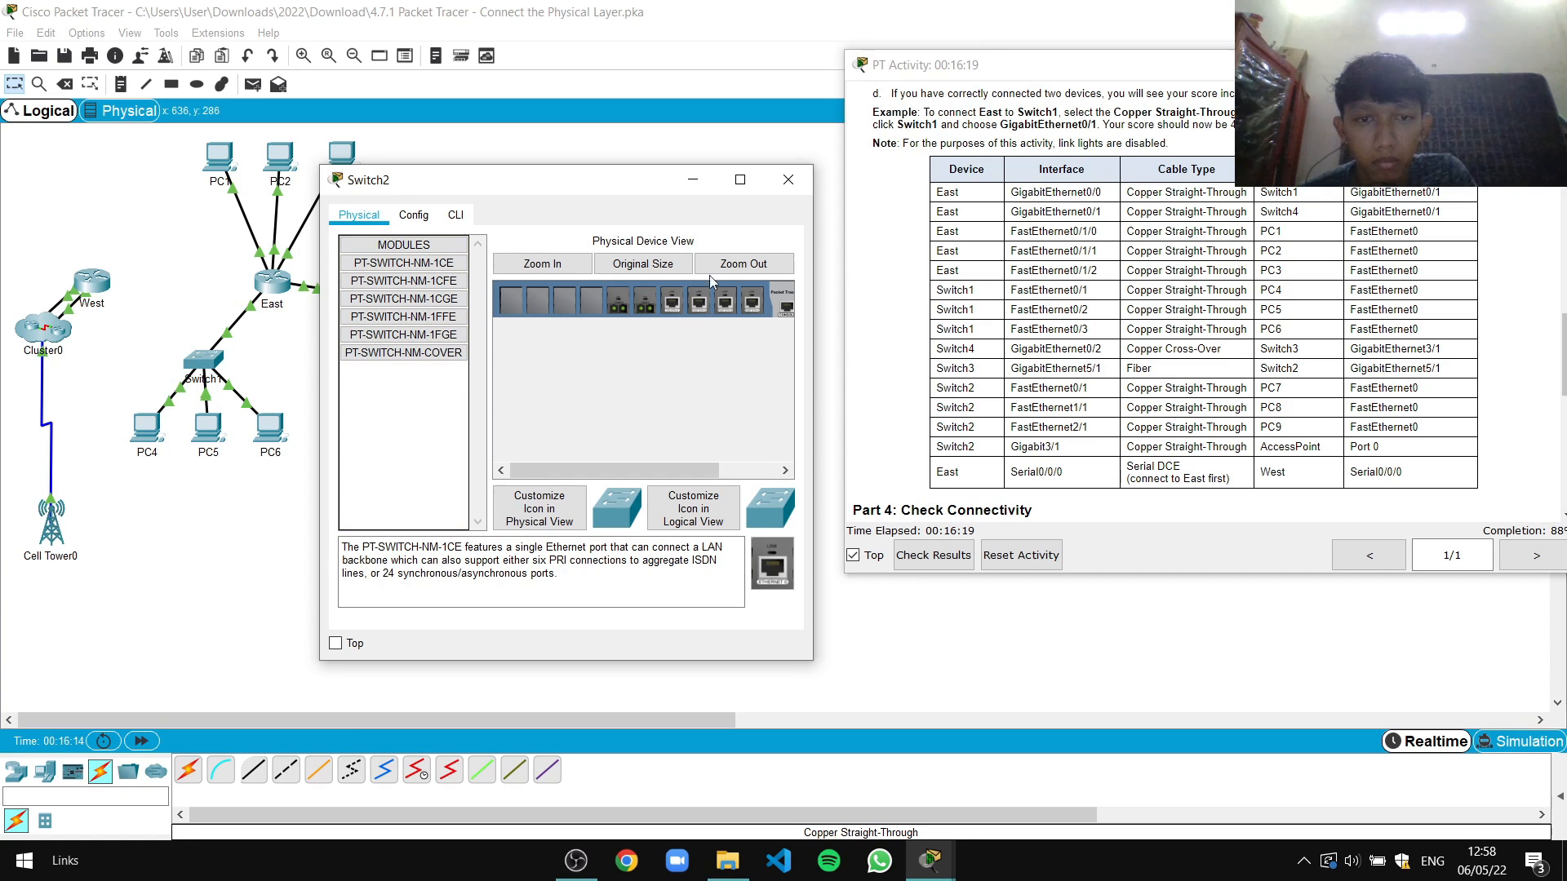
left_click_drag(639, 183, 674, 203)
left_click_drag(626, 323, 506, 441)
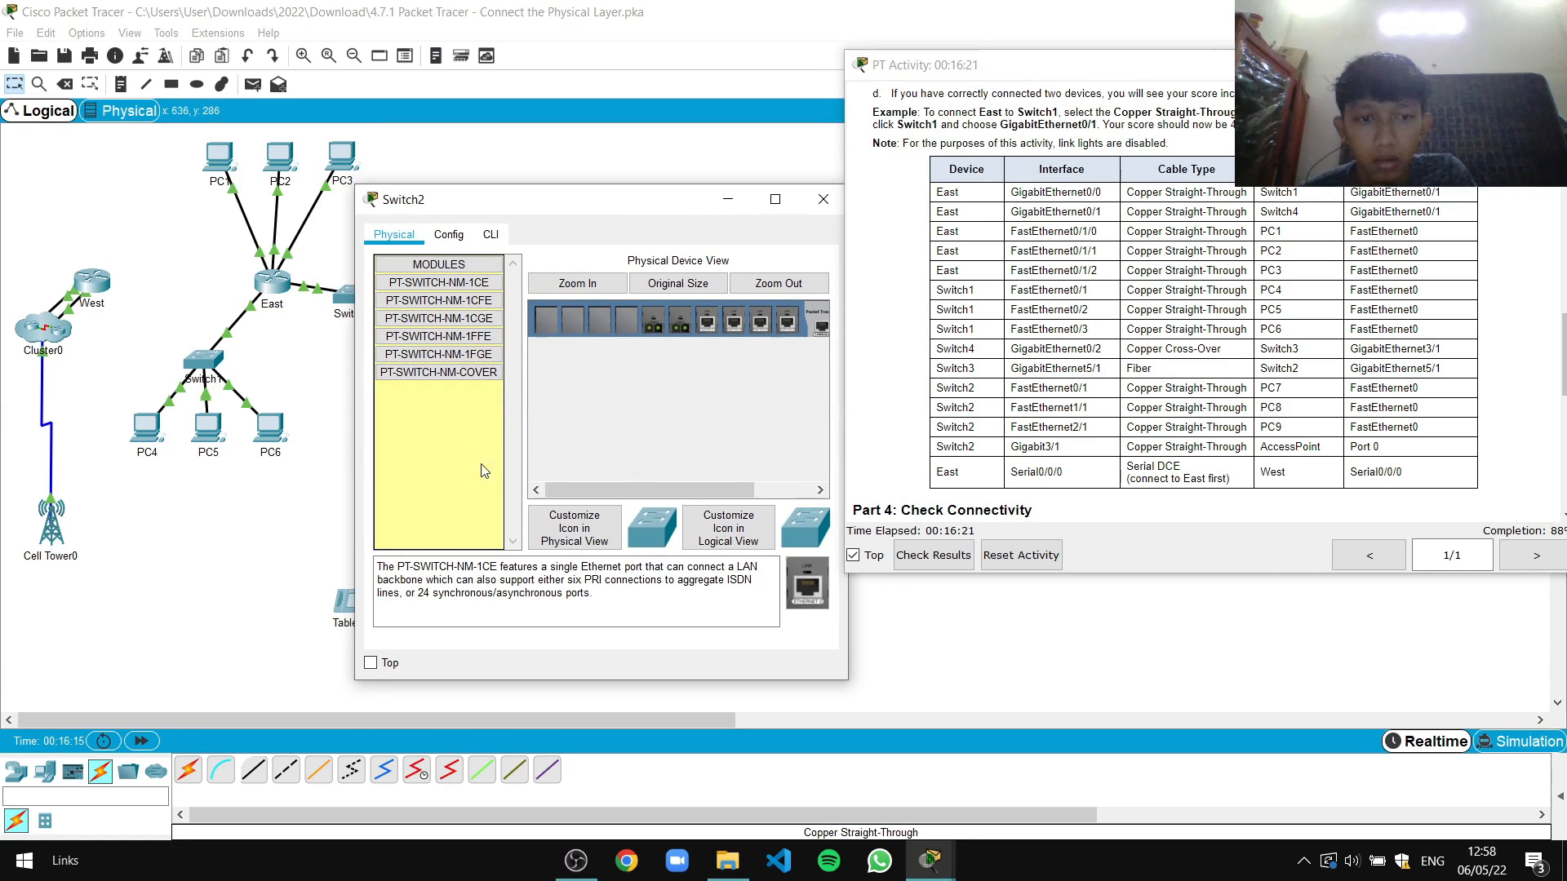
left_click(743, 462)
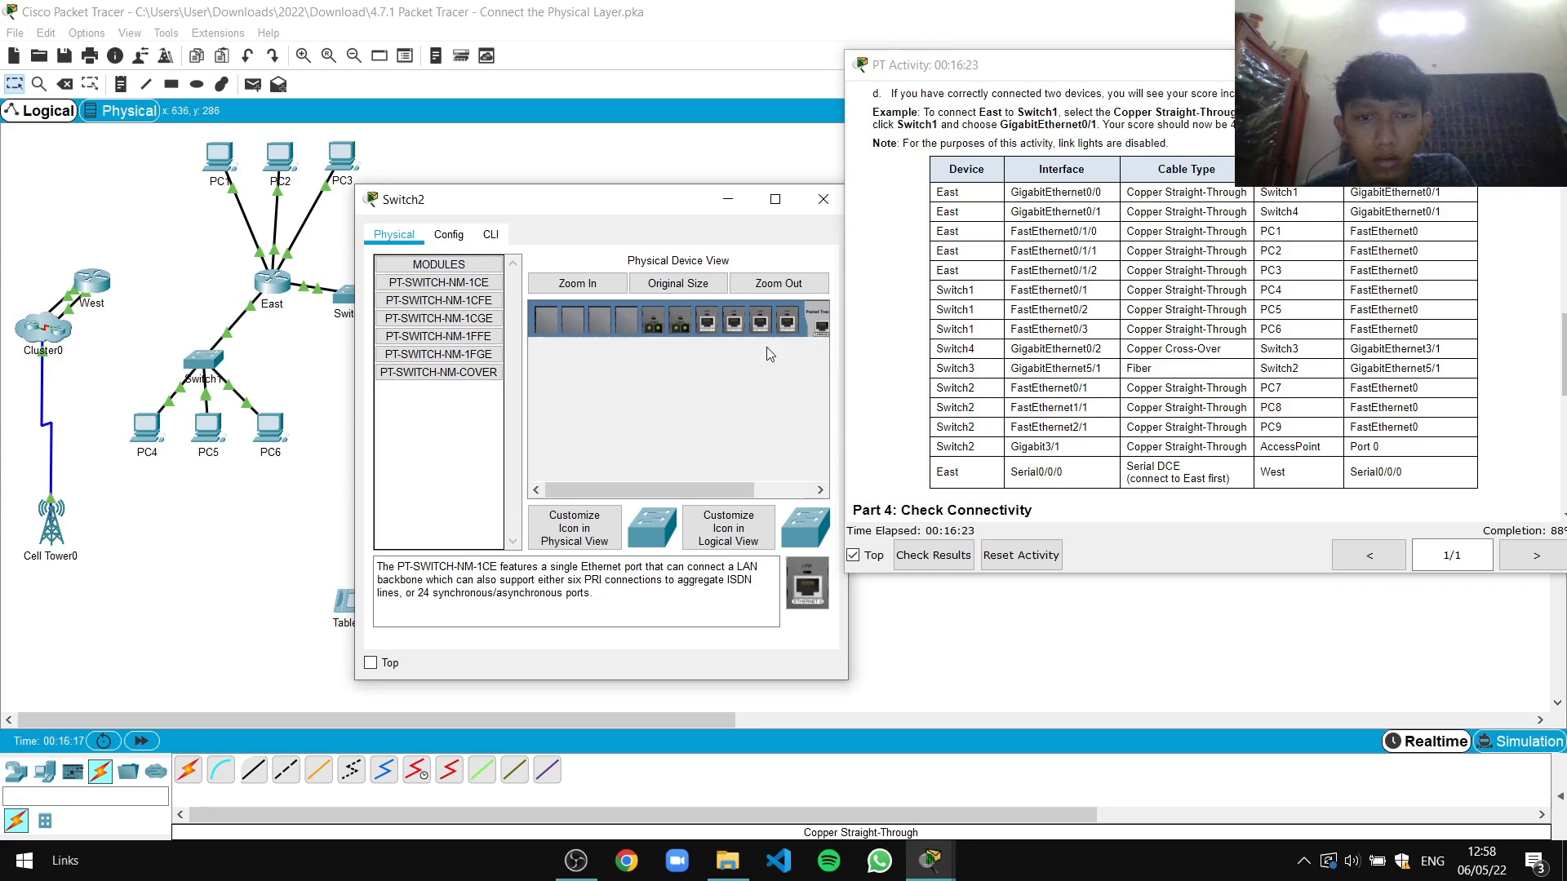
Power off Switch2, remove a module and install PT-SWITCH-NM-1CGE in the empty slot
mouse_move(653, 490)
left_mouse_down()
mouse_move(709, 489)
mouse_move(651, 489)
left_mouse_up()
left_click(775, 325)
left_click_drag(626, 319, 462, 475)
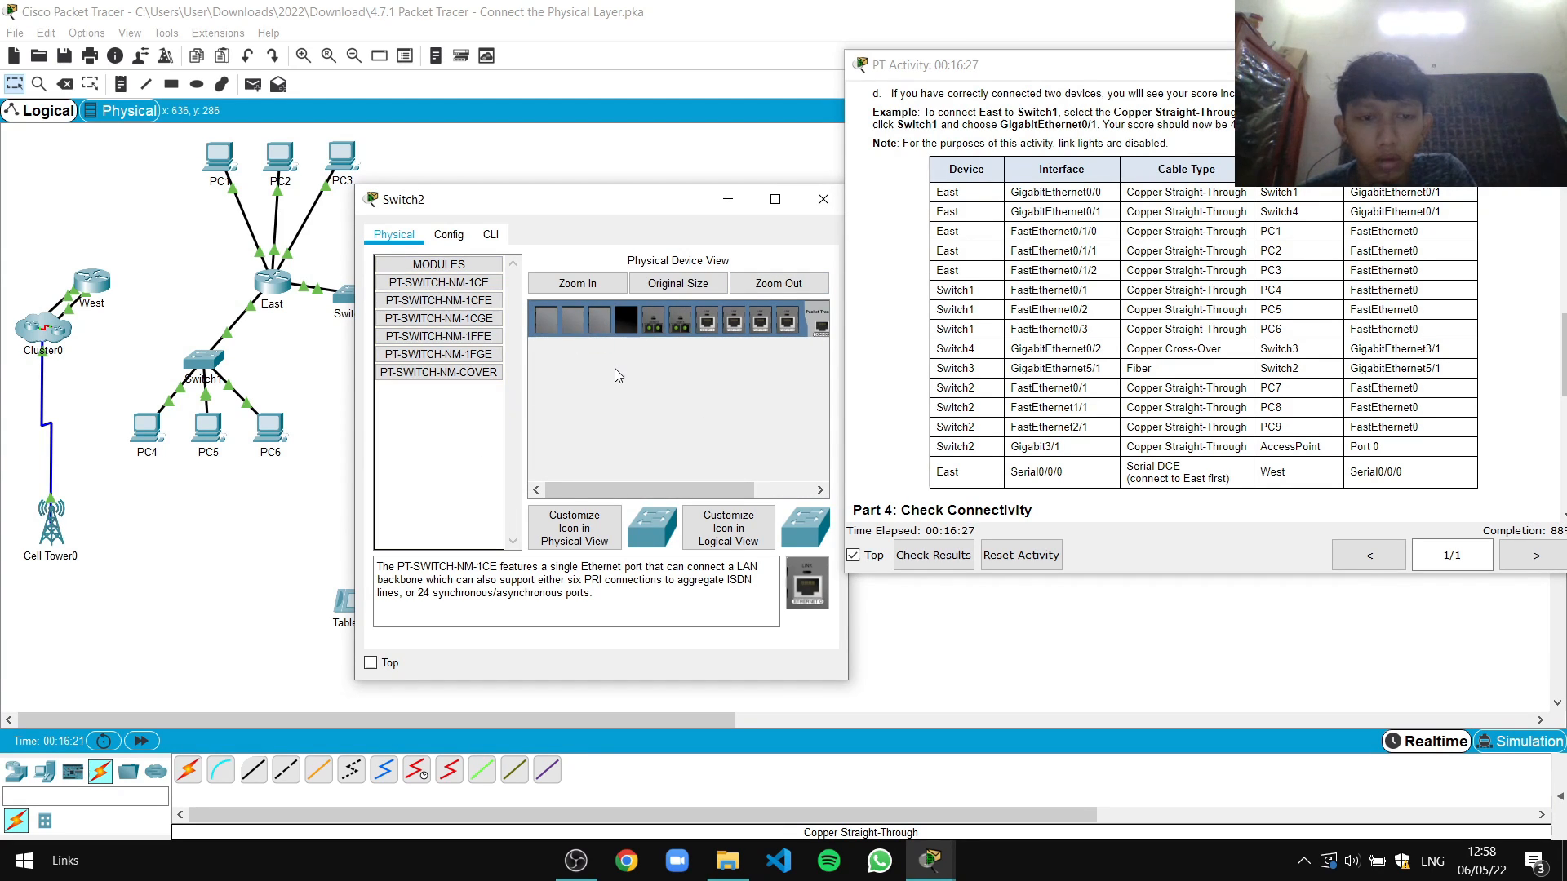
left_click(479, 318)
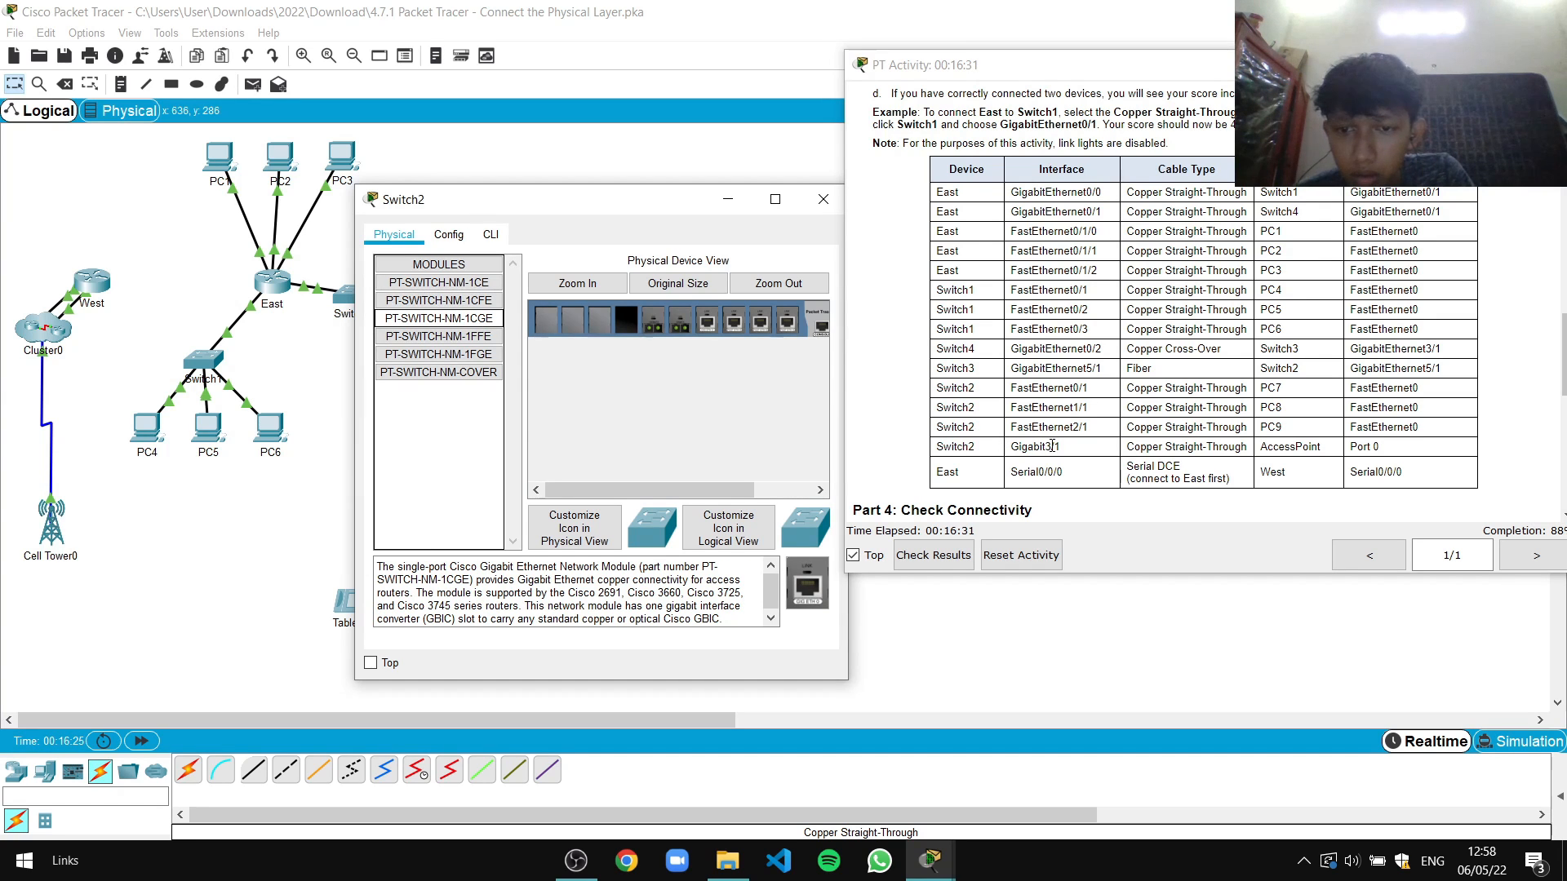
left_click_drag(445, 319, 626, 323)
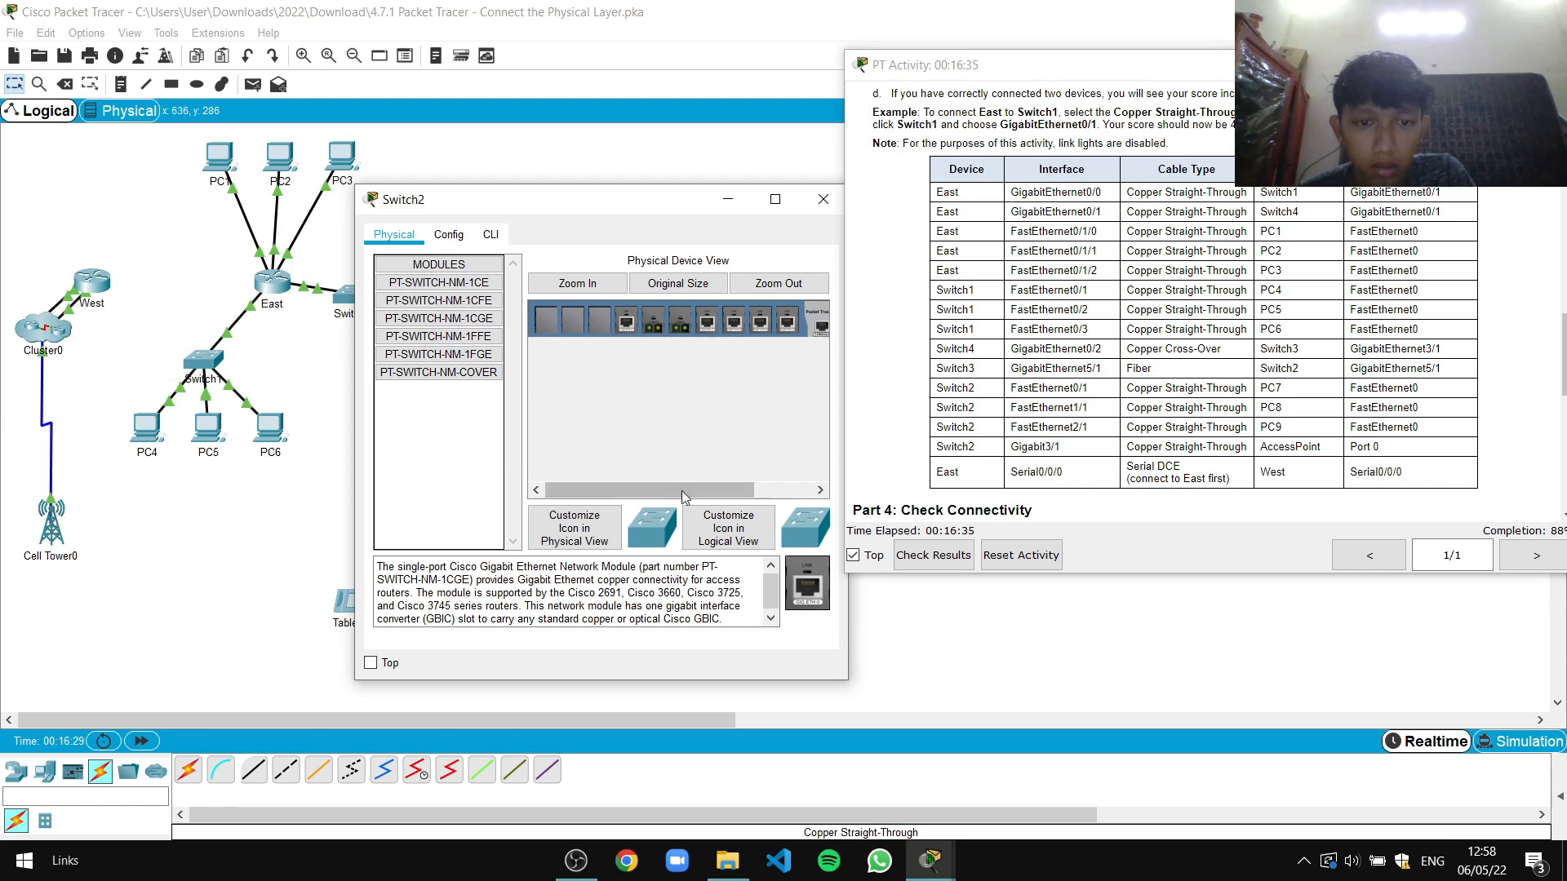
left_click_drag(683, 491, 742, 491)
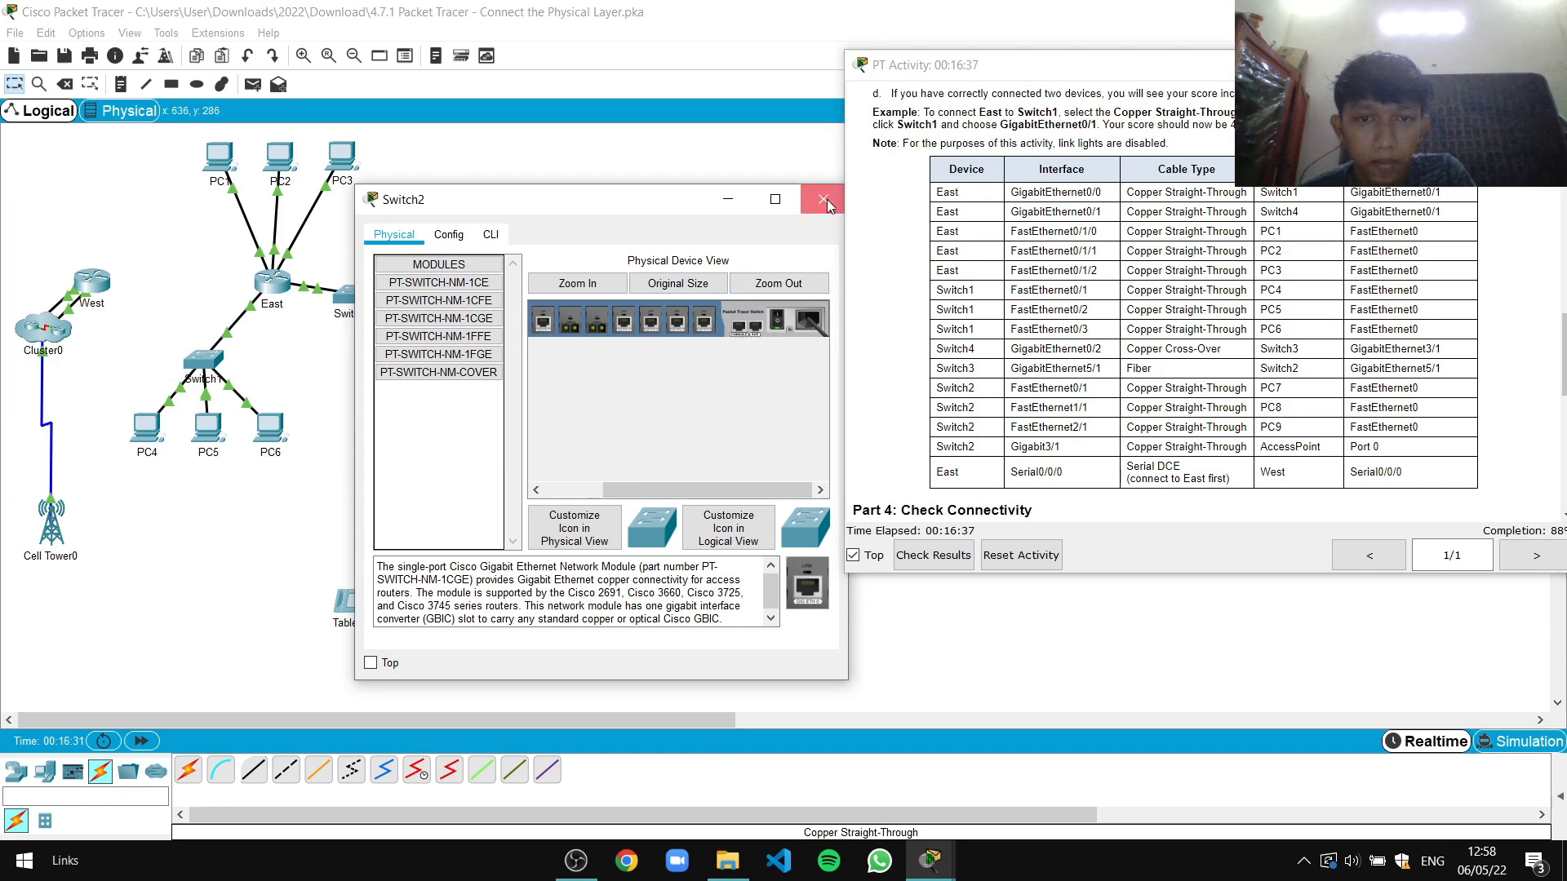
left_click(823, 199)
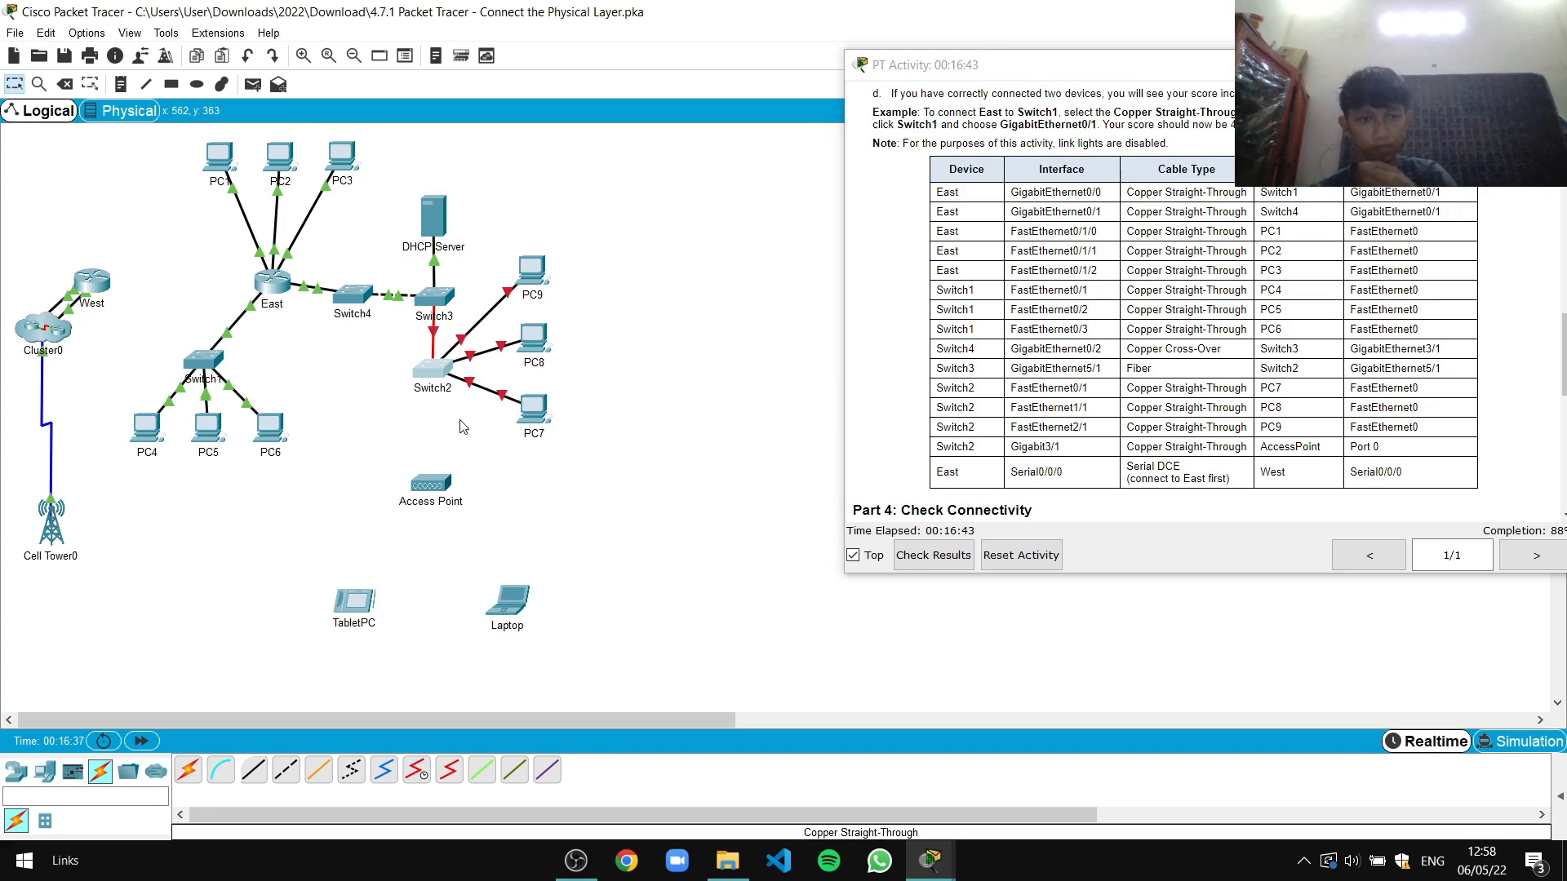
Connect Switch2 GigabitEthernet3/1 to the Access Point's Port 0 with copper straight-through
left_click(252, 776)
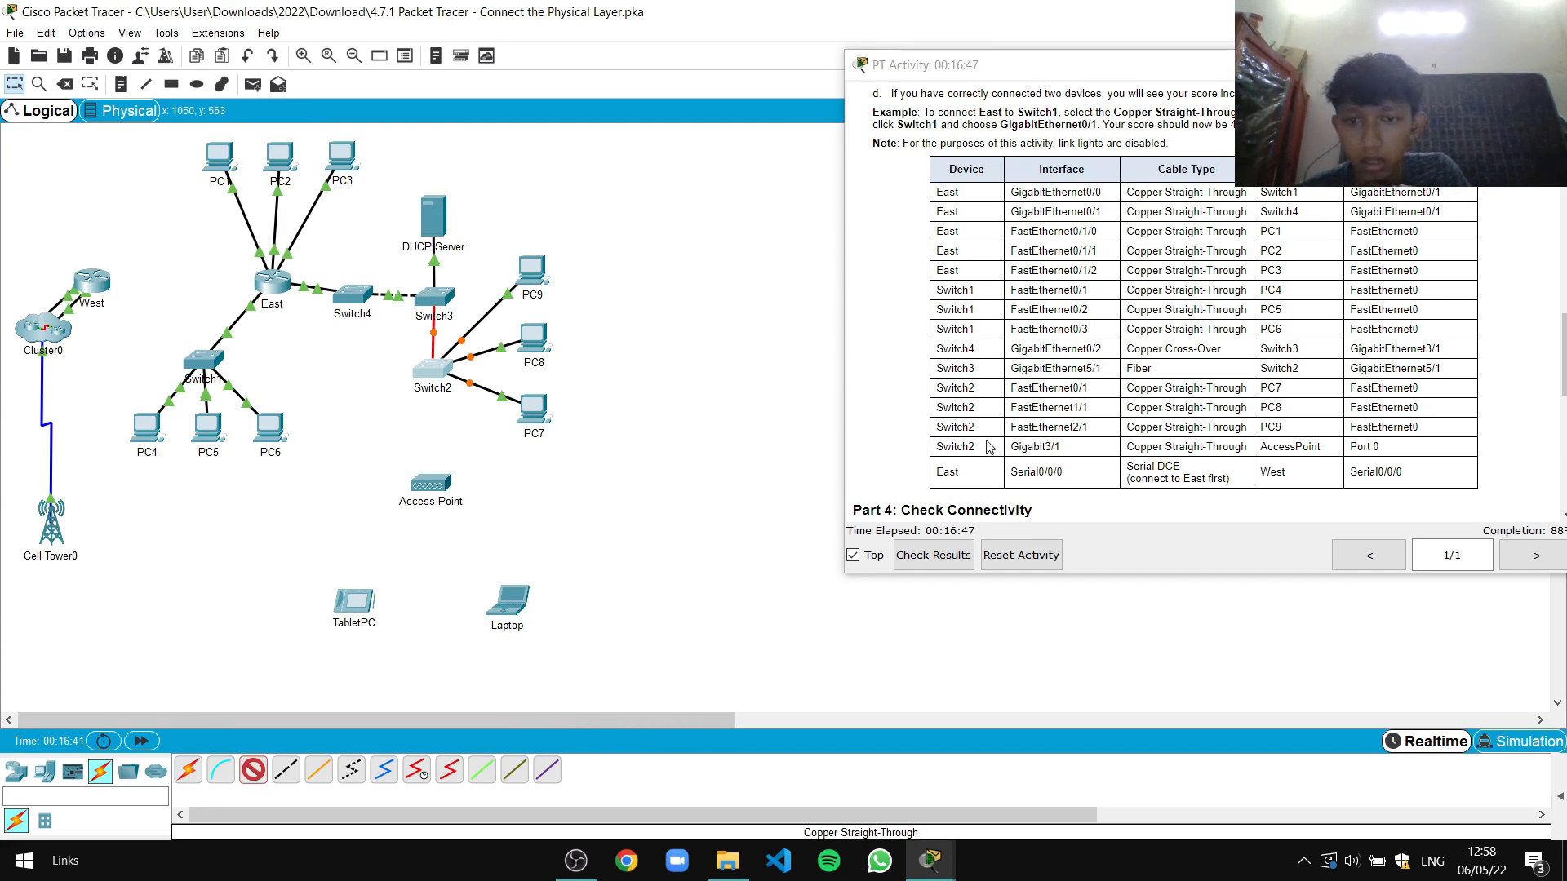
left_click(434, 373)
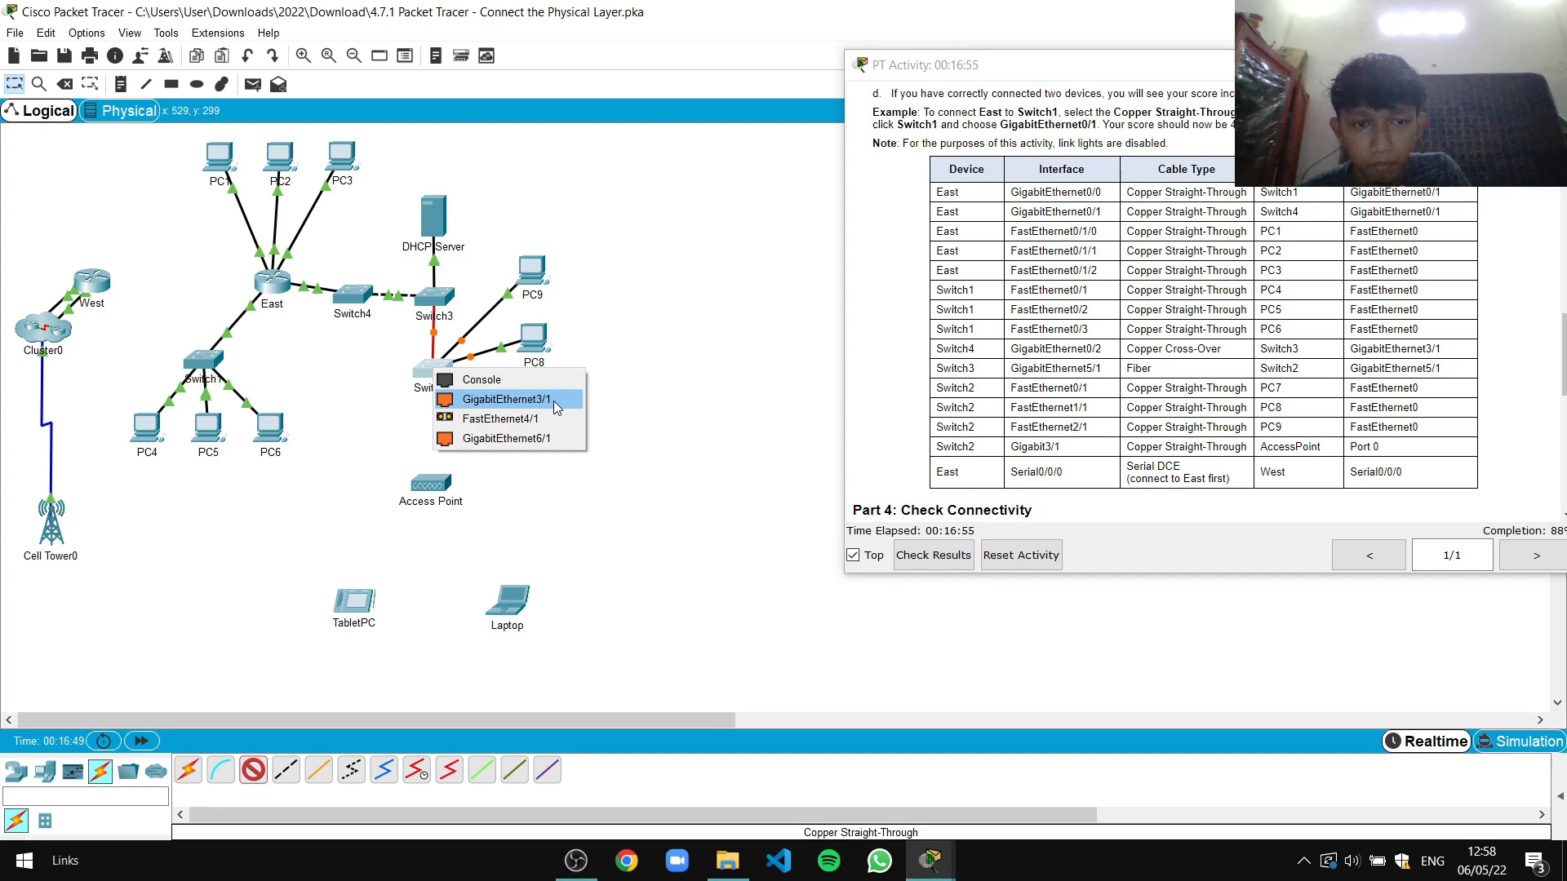
left_click(553, 400)
left_click(438, 484)
left_click(461, 492)
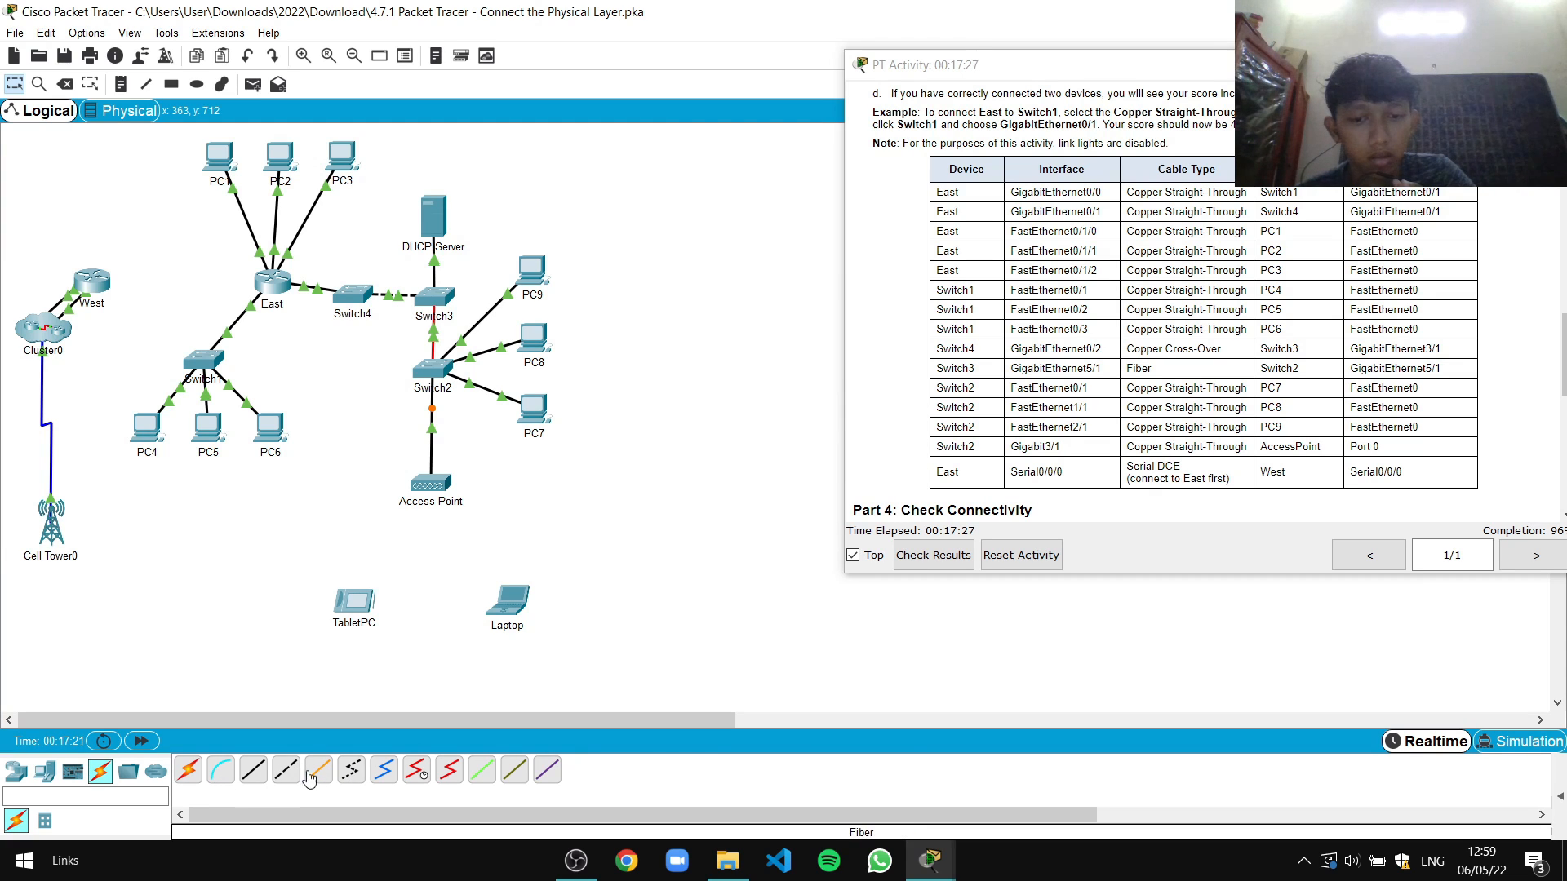
Link East Serial0/0/0 to West Serial0/0/0 with a Serial DCE cable
left_click(416, 770)
left_click(269, 283)
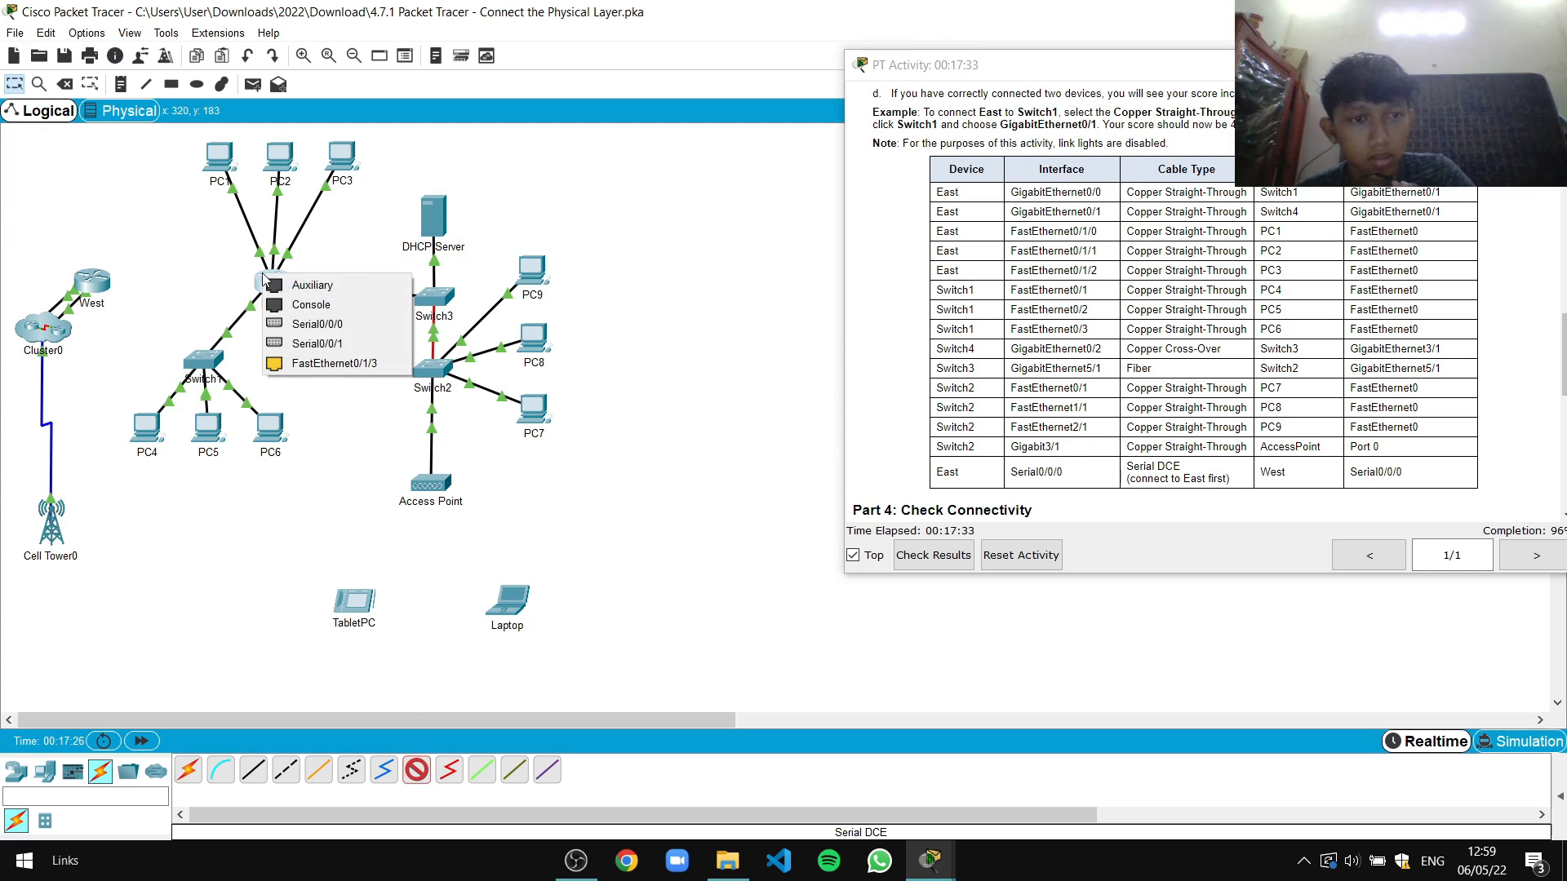
left_click(340, 337)
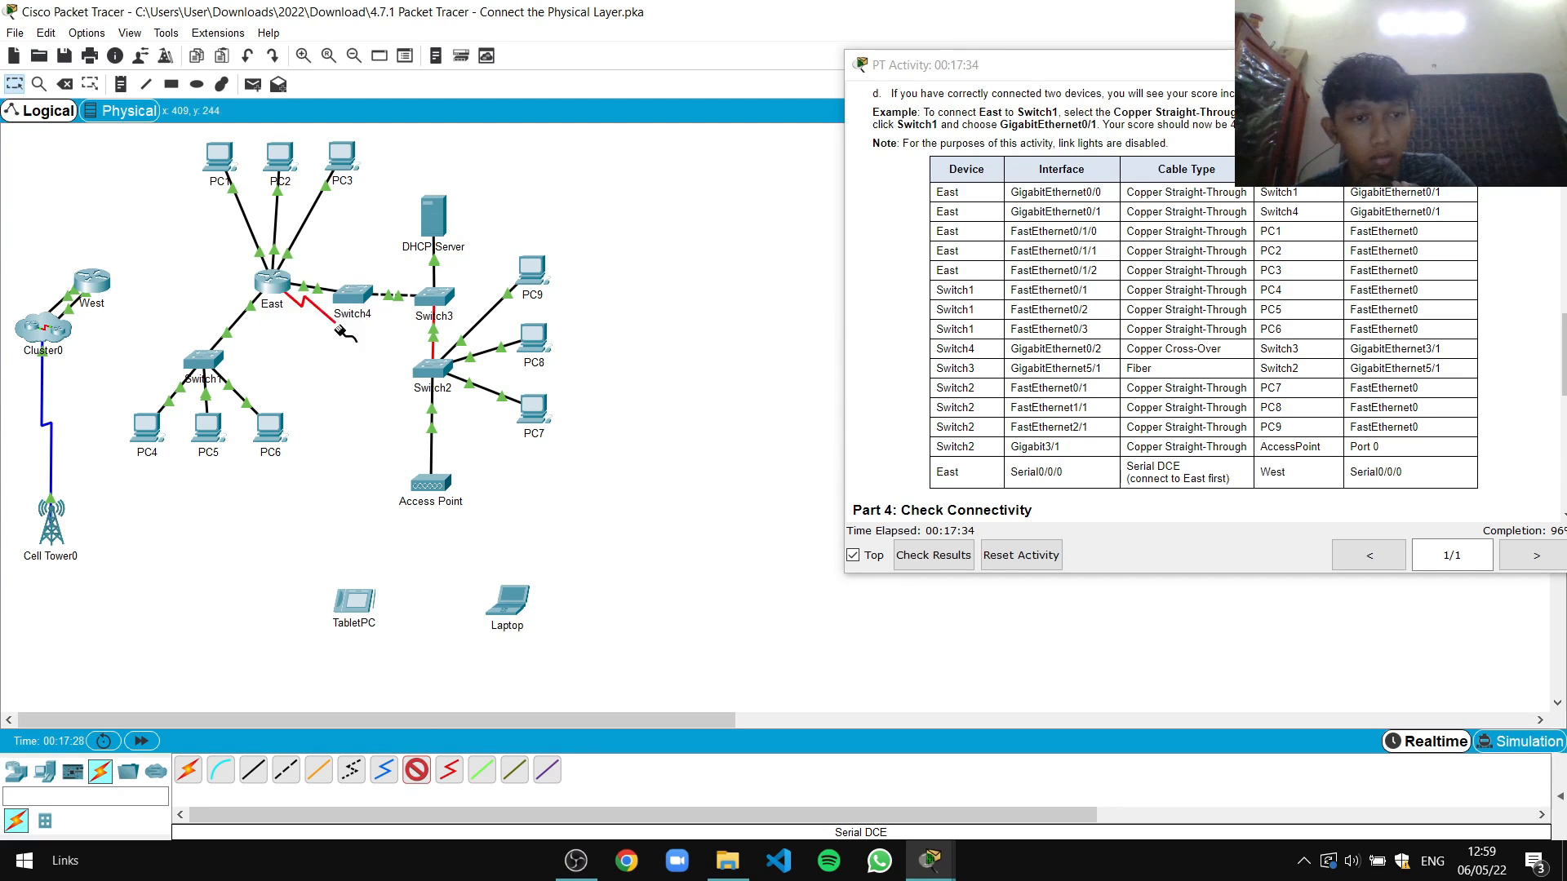
left_click(91, 280)
left_click(173, 326)
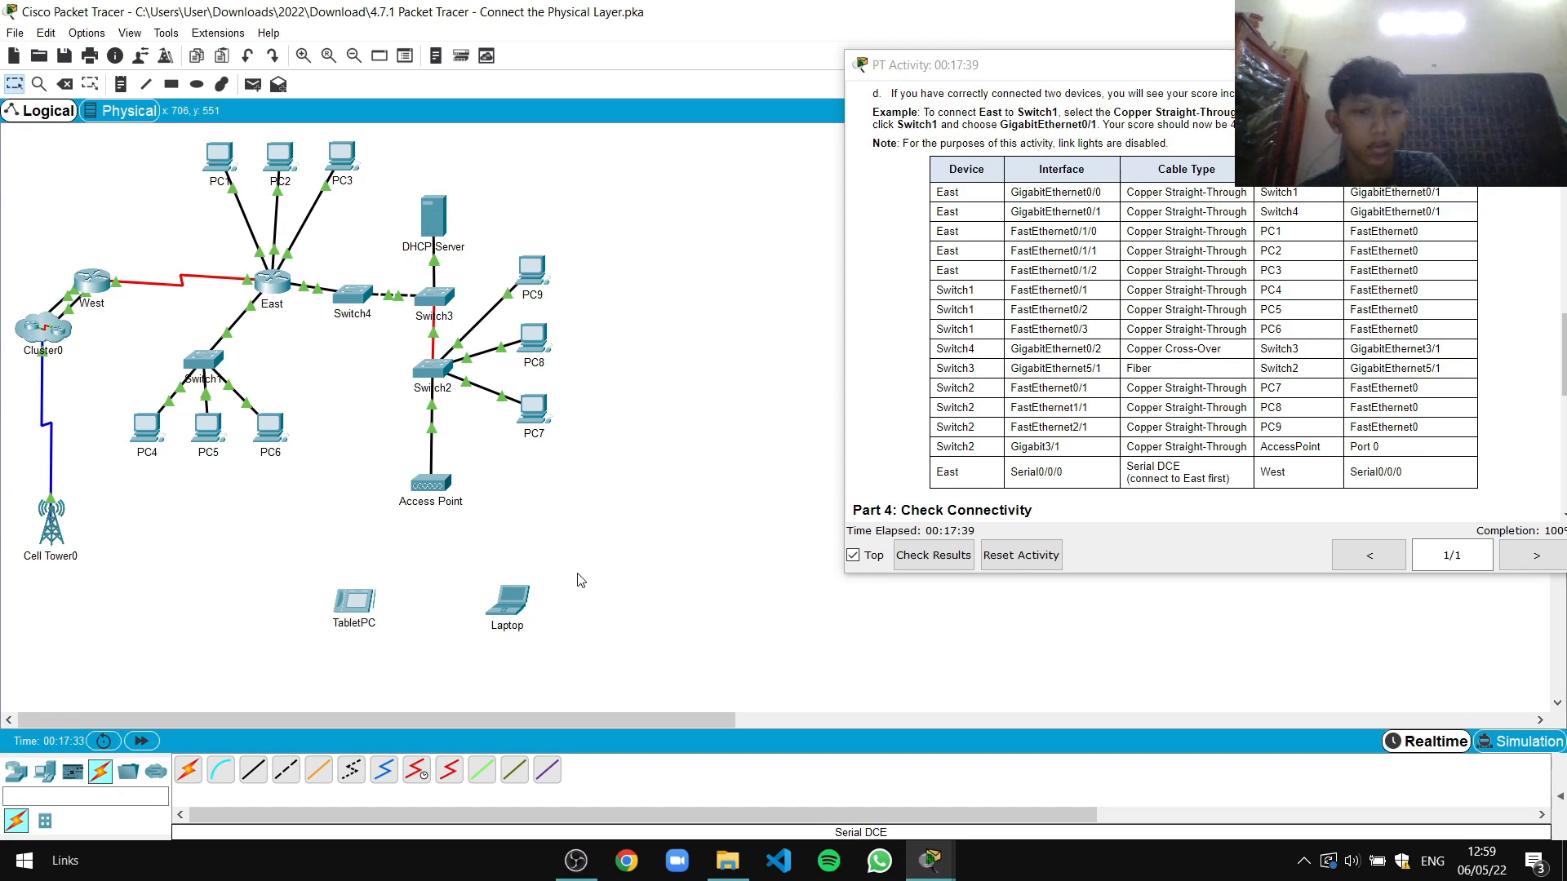
scroll(1403, 426, "down", 1)
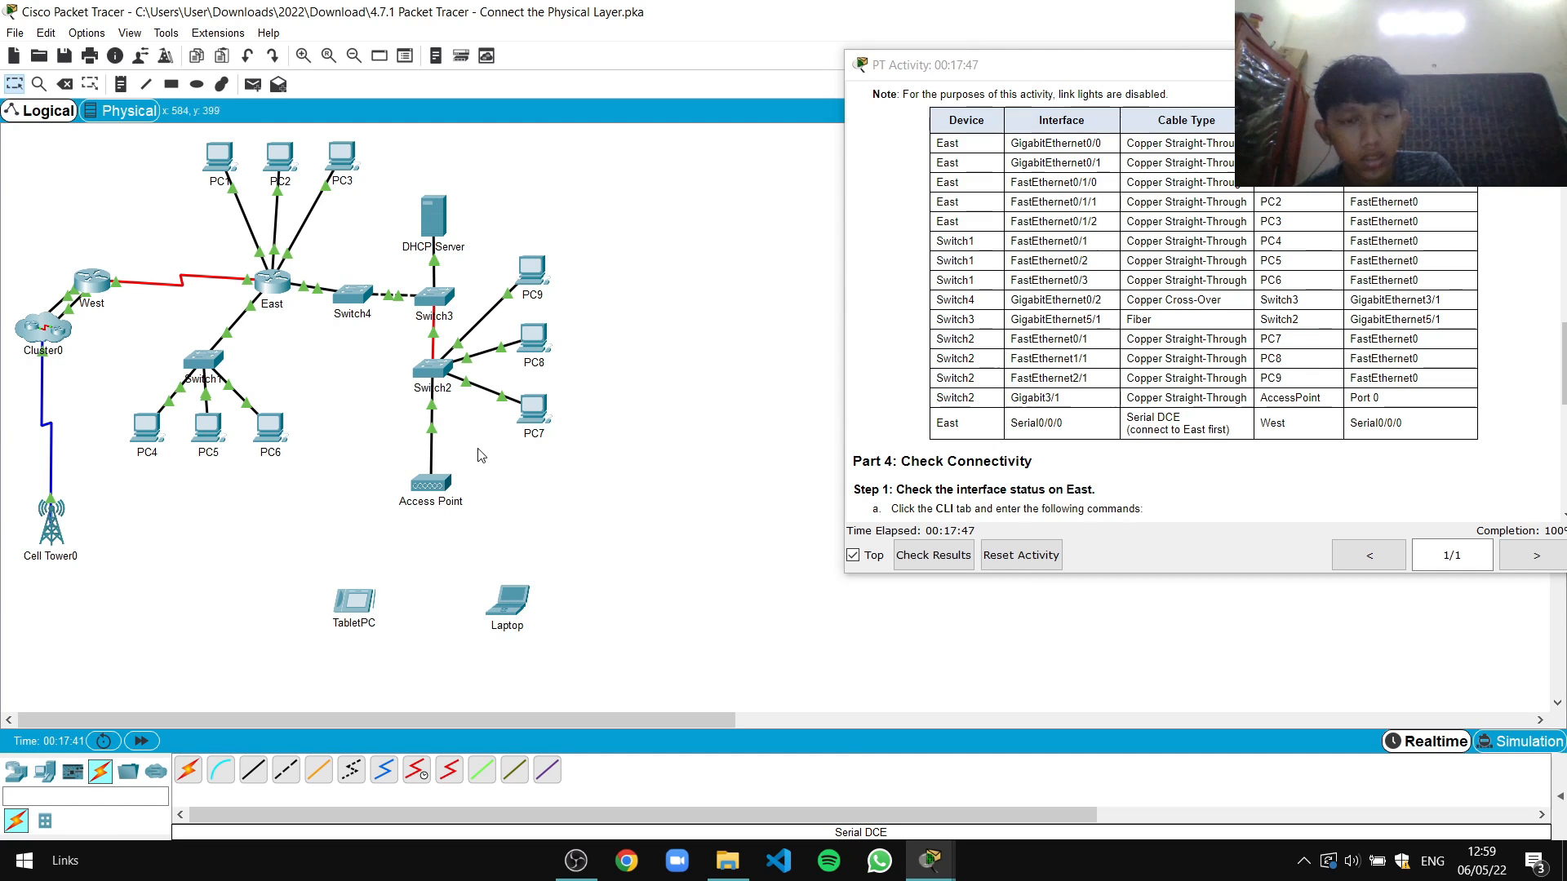
Scroll the activity instructions to Part 4: Check Connectivity, Step 1, and select the East router
scroll(1218, 333, "up", 3)
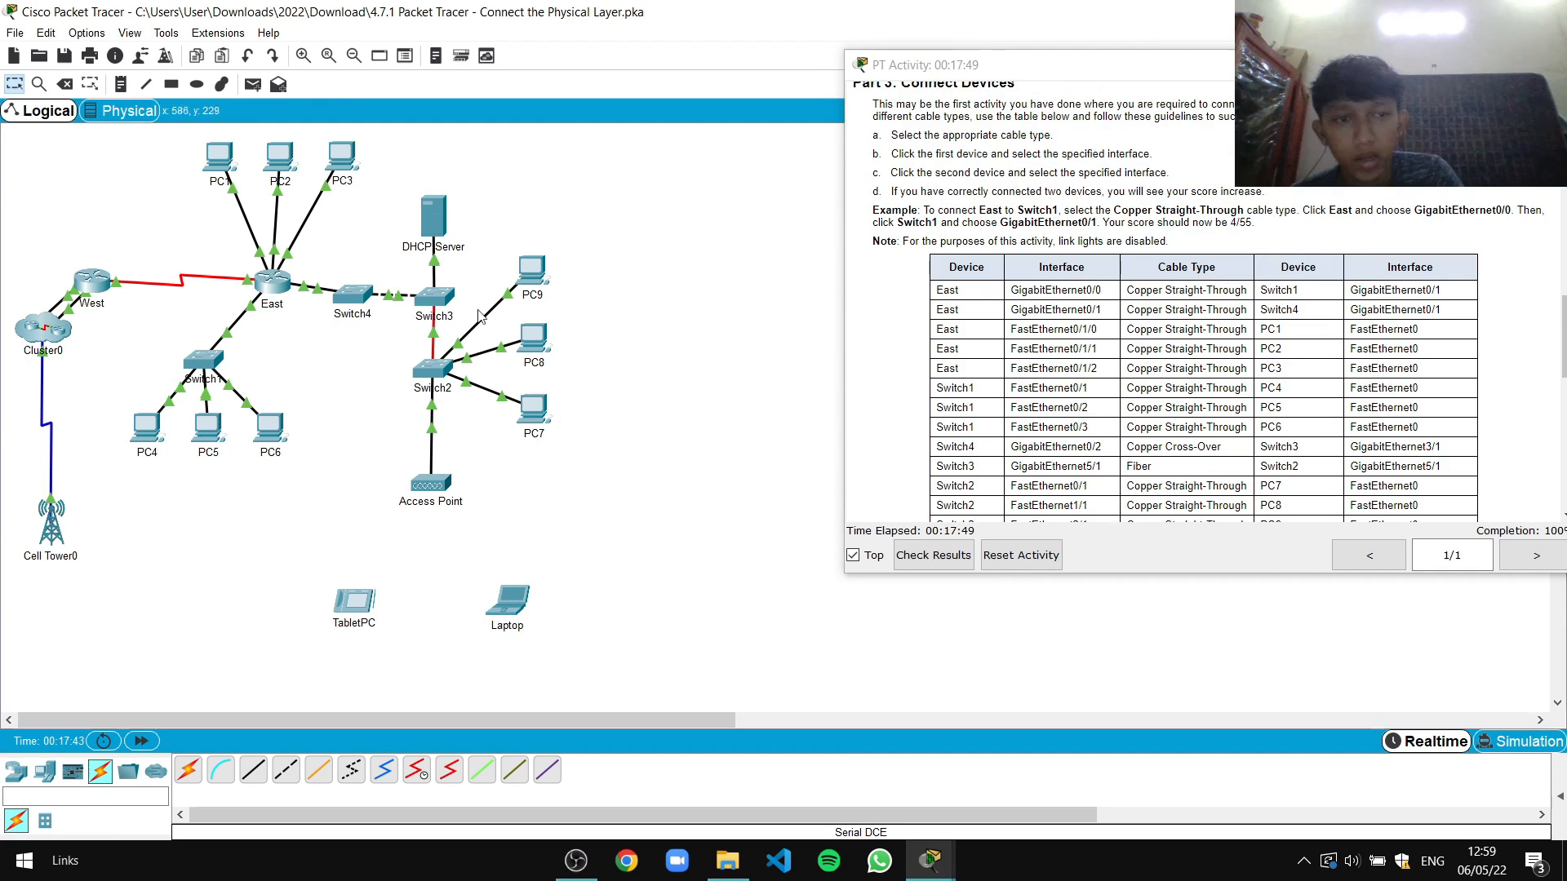
scroll(1134, 302, "down", 7)
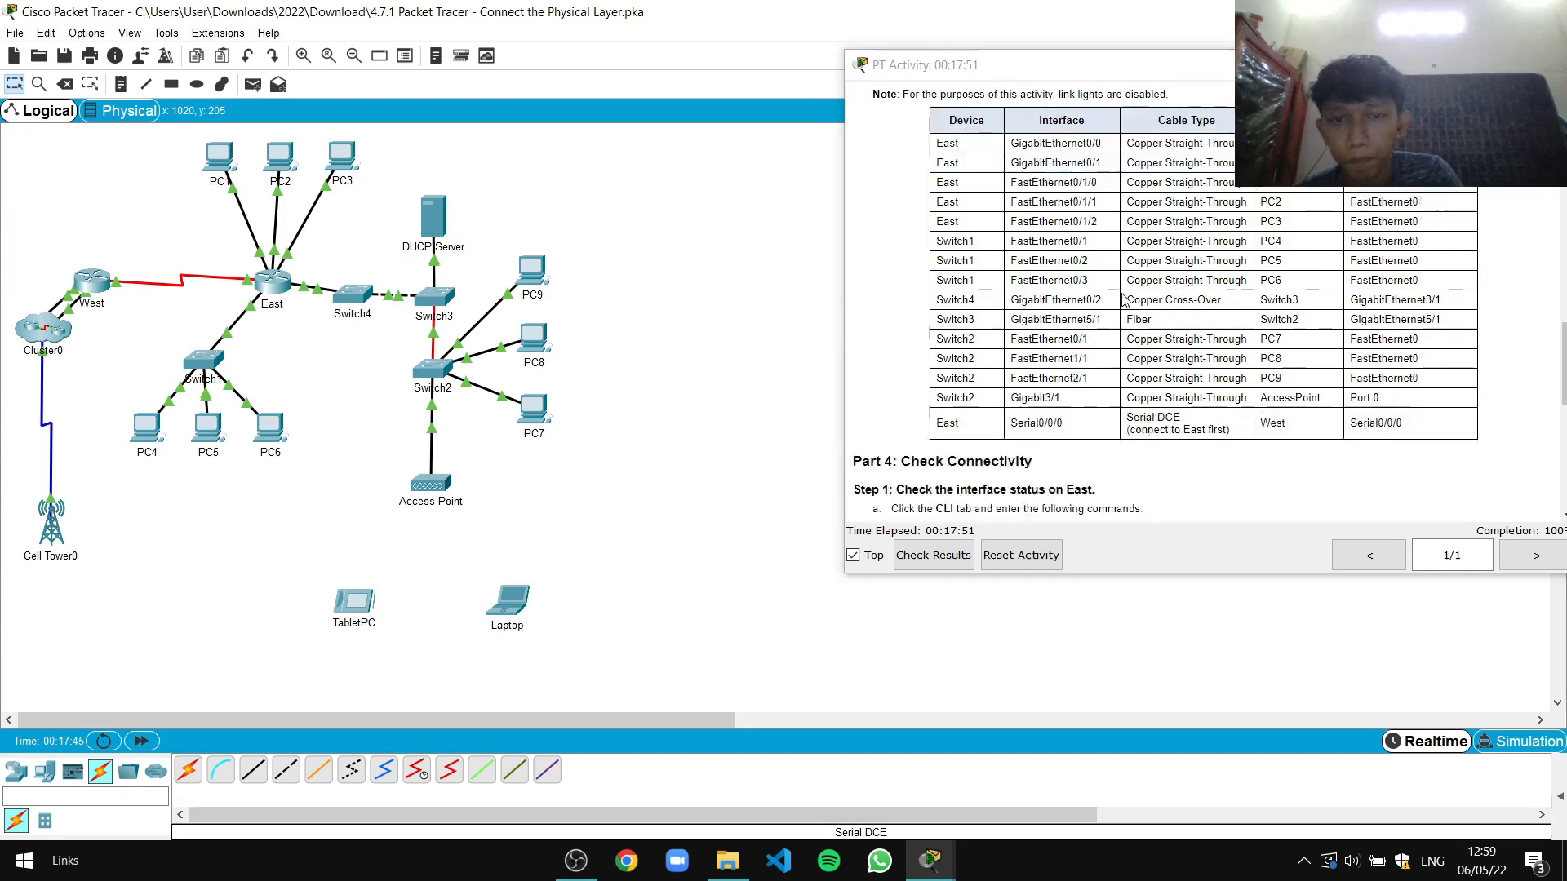
scroll(1140, 306, "down", 1)
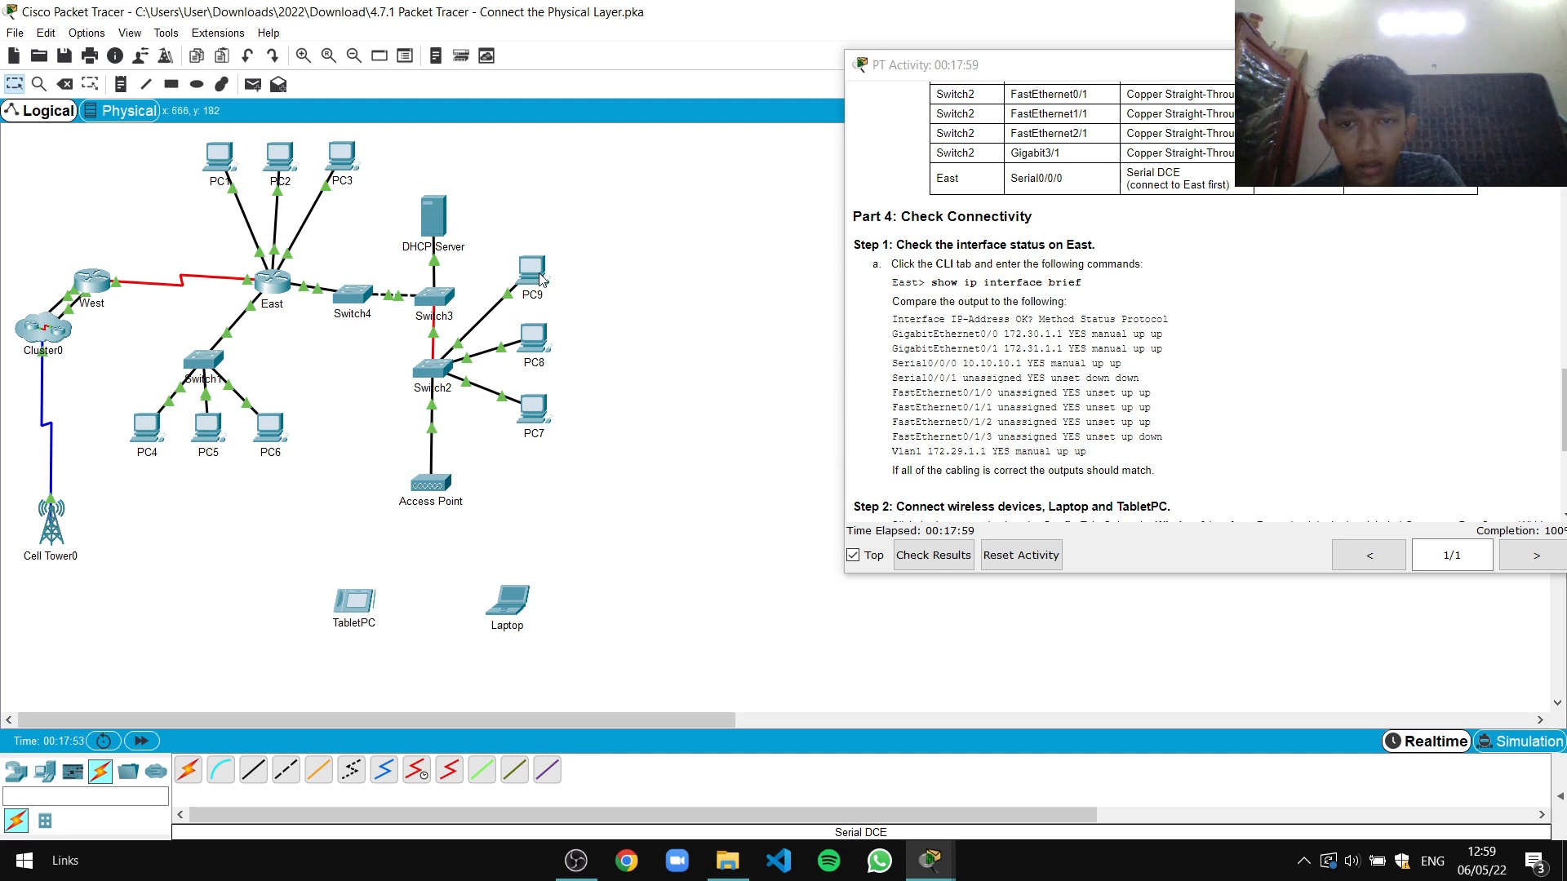
left_click(287, 297)
Run 'show ip interface brief' in East's CLI
left_click_drag(762, 179, 490, 174)
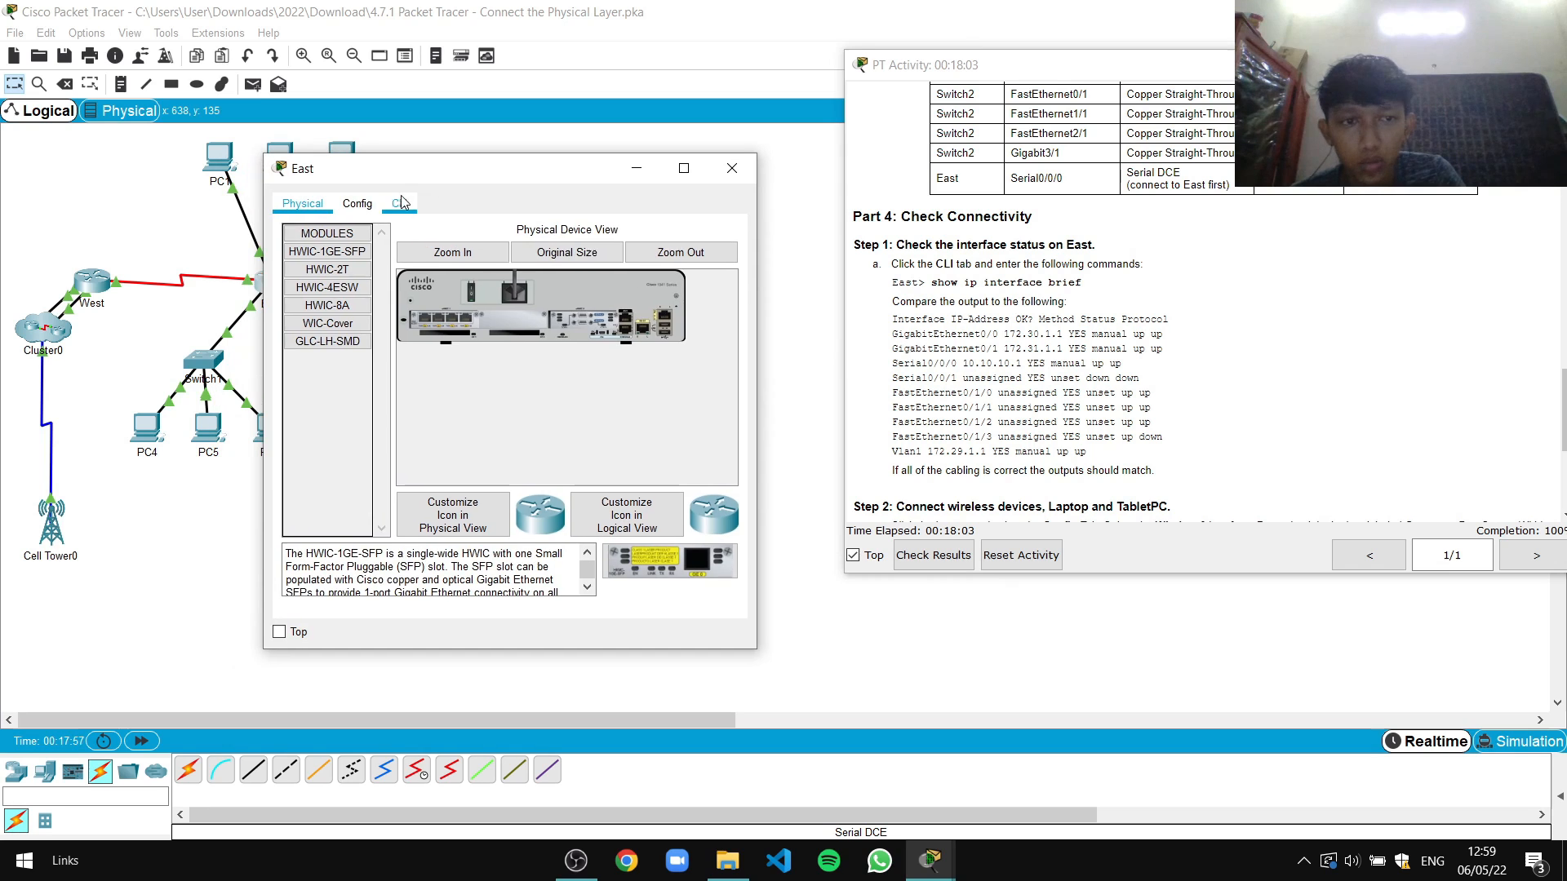
left_click(399, 203)
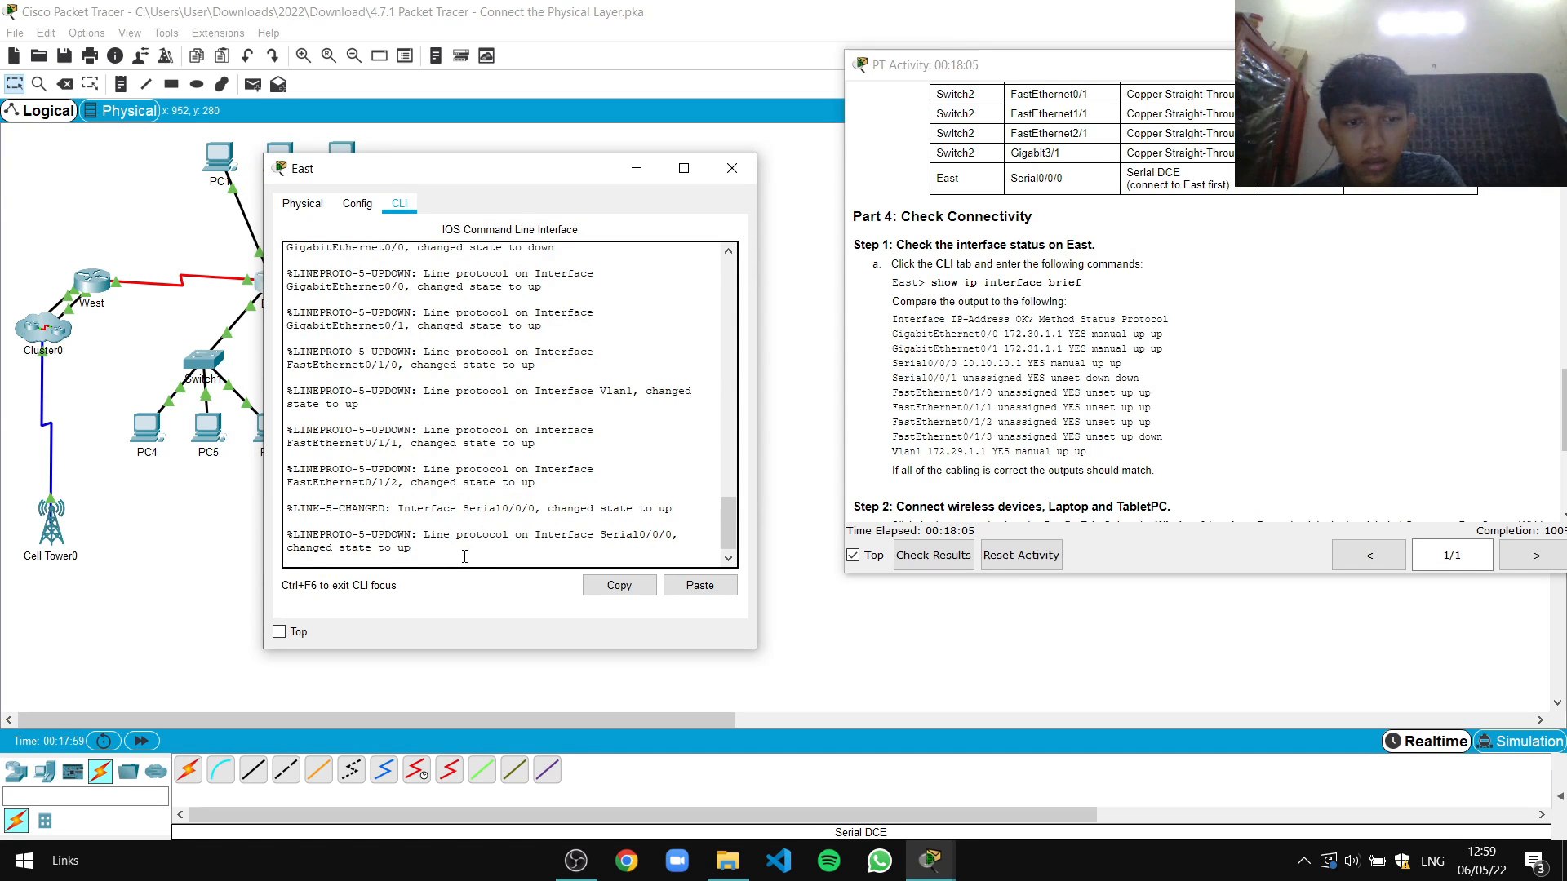
key("Return")
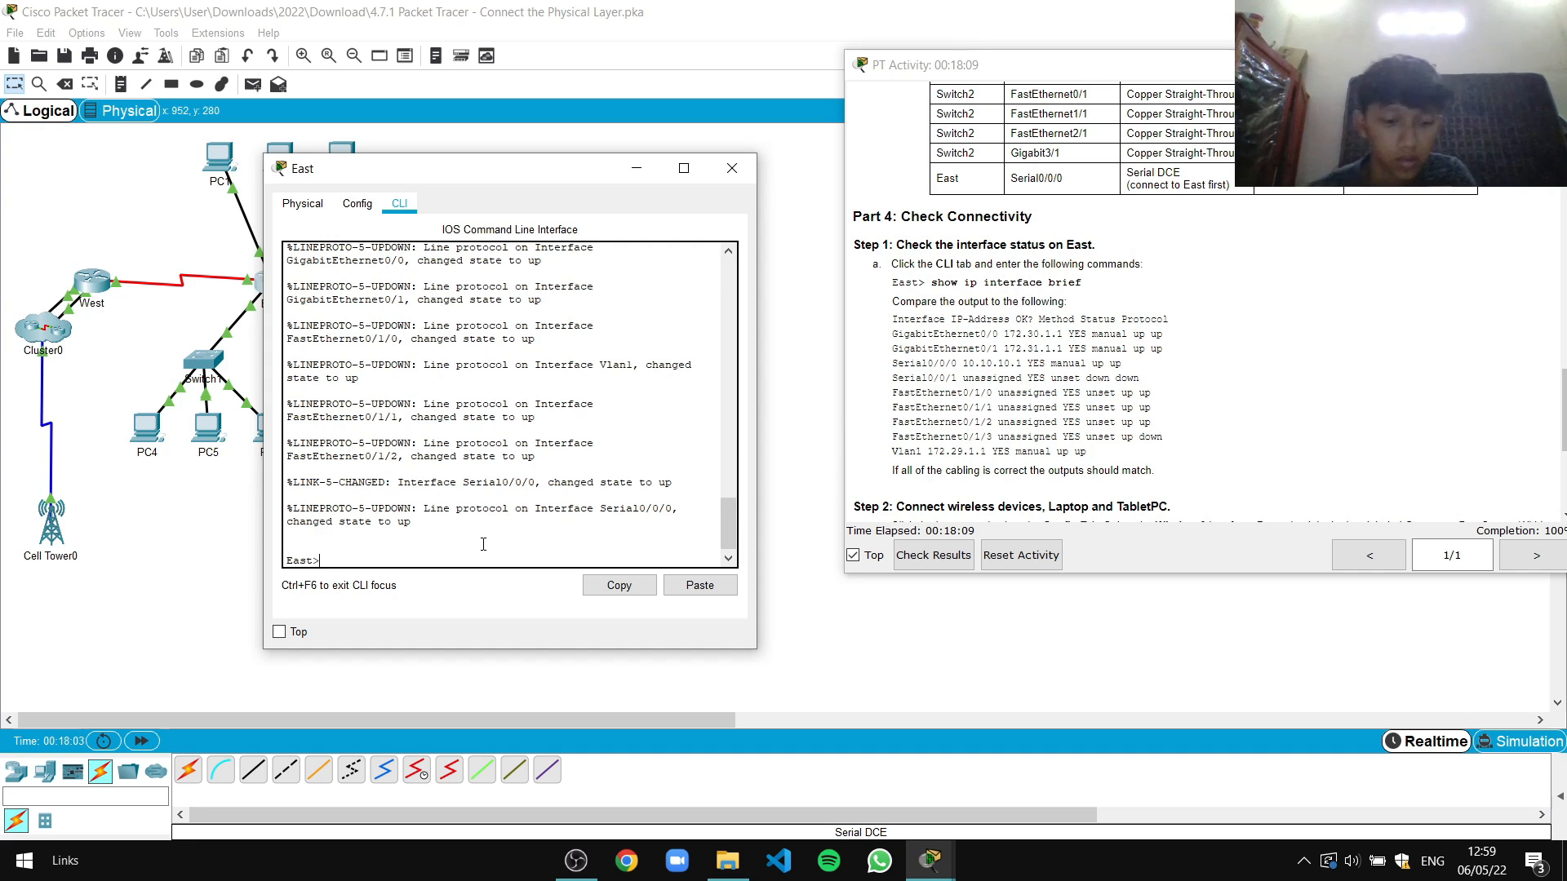
type("show ip interface")
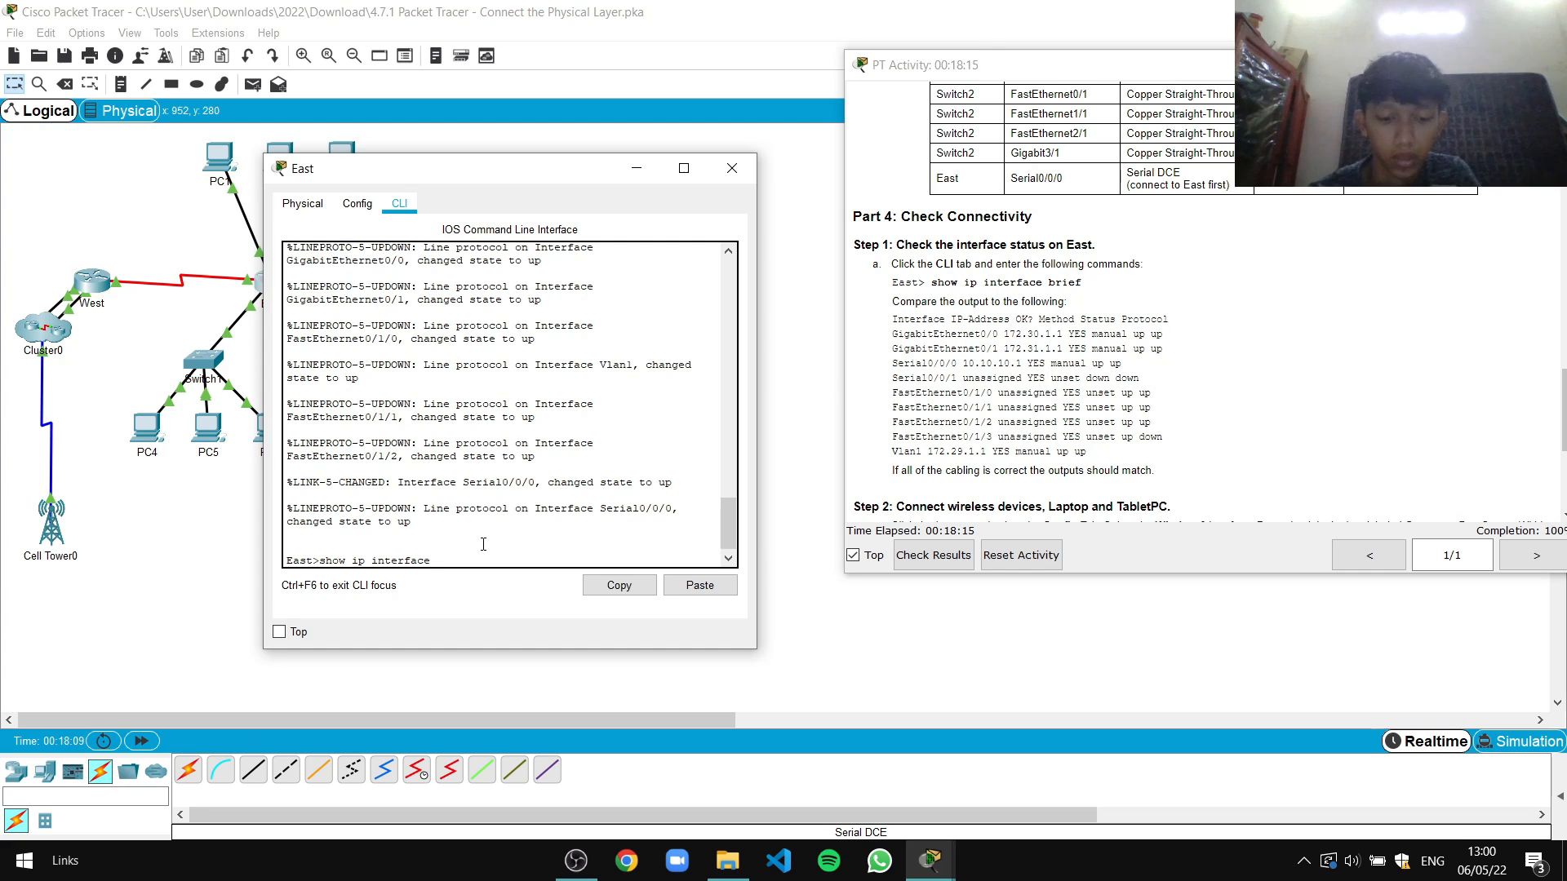
type("brie")
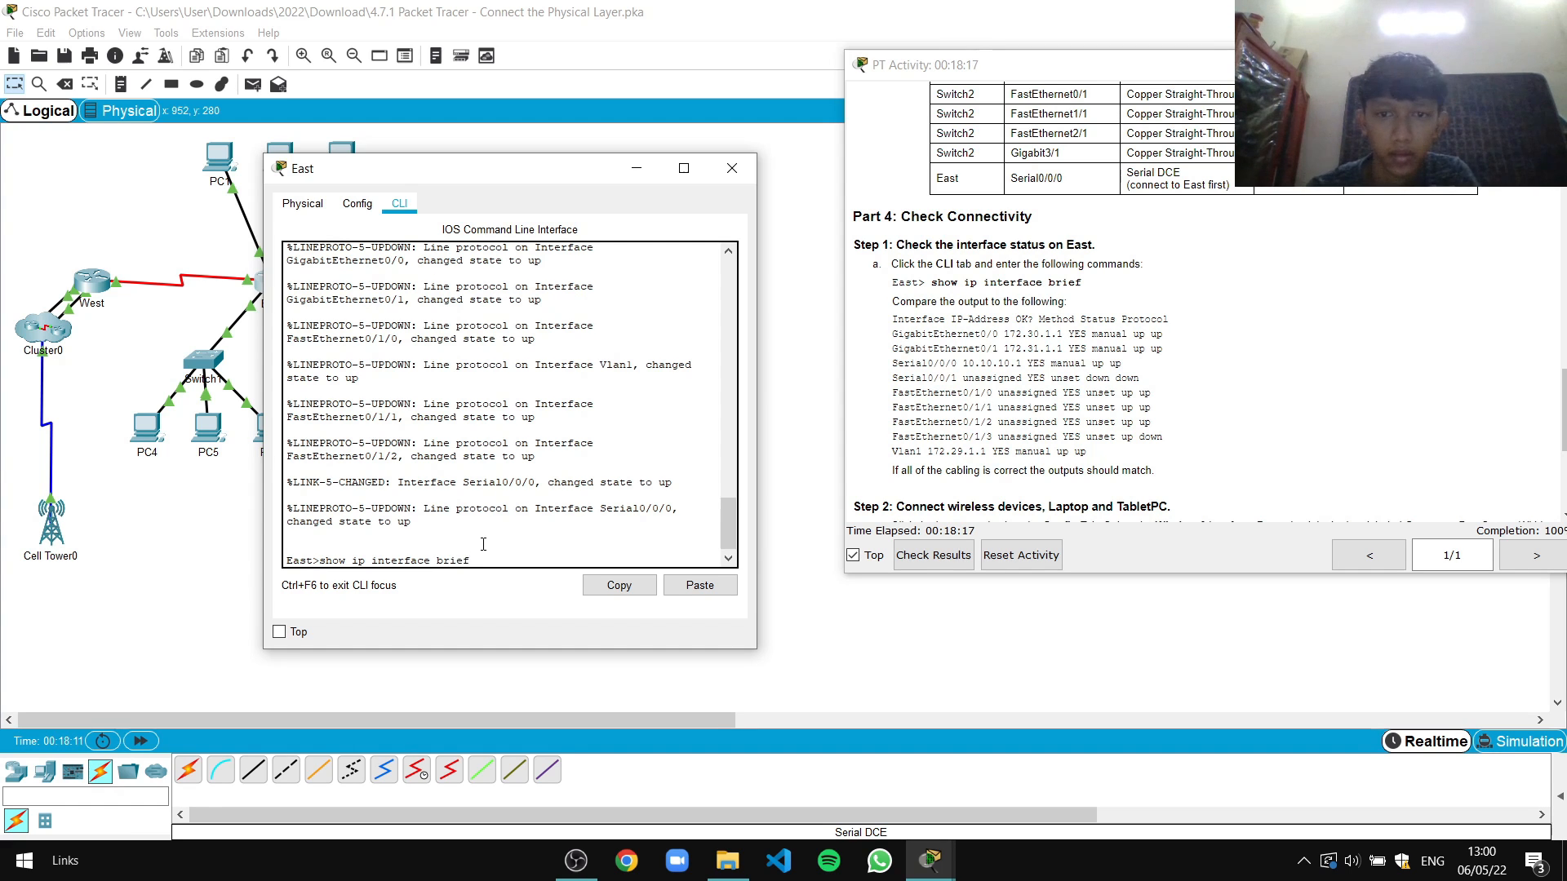
type("f")
key("Return")
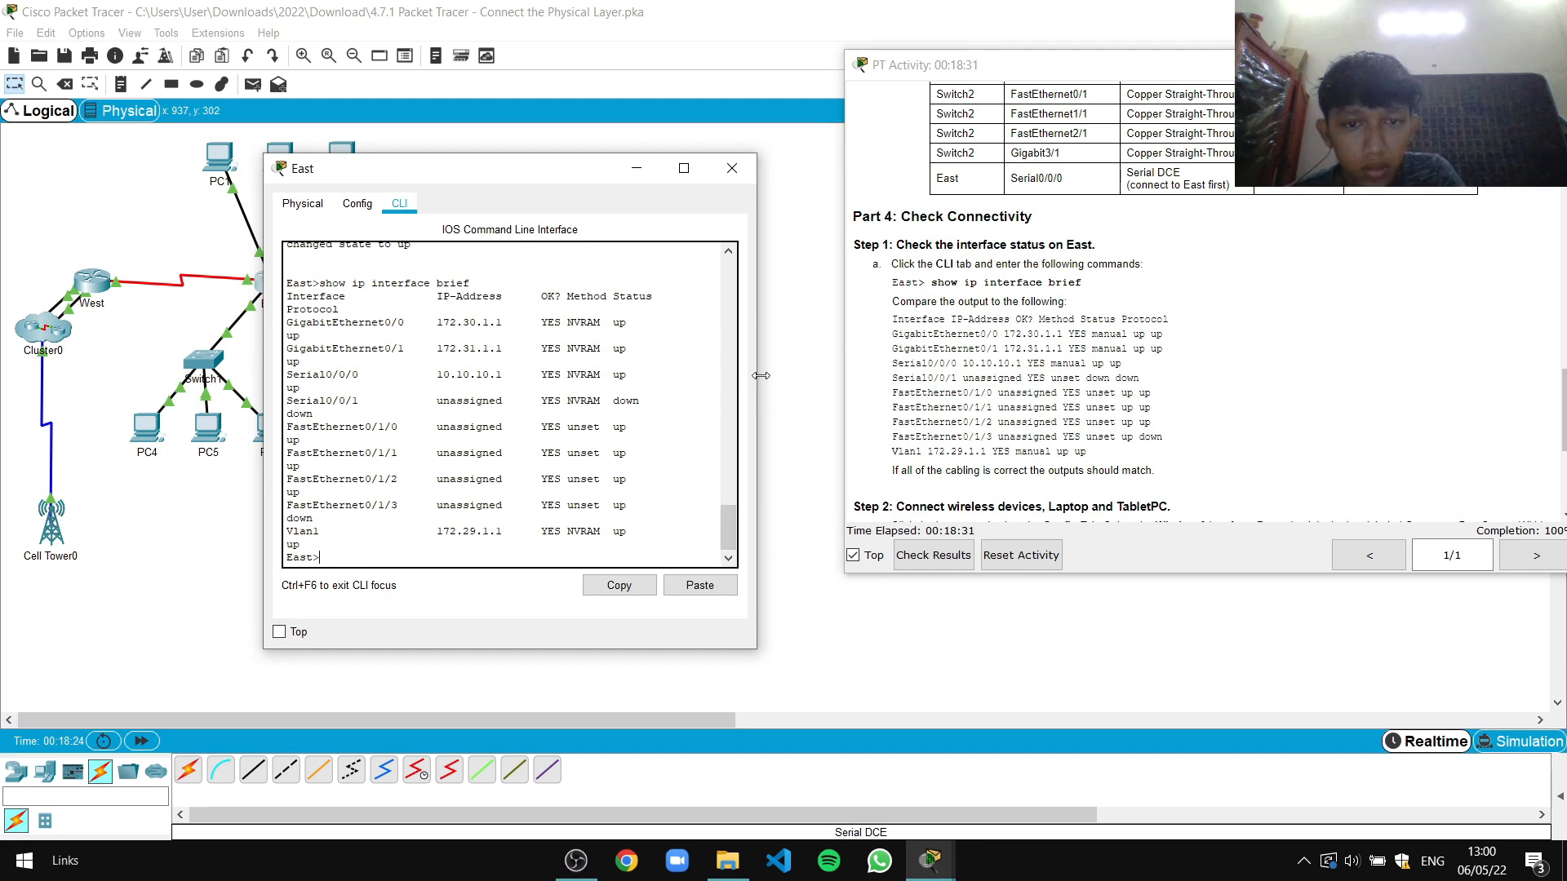
Widen East's window to review the interface summary, then close it
left_click_drag(754, 375, 868, 388)
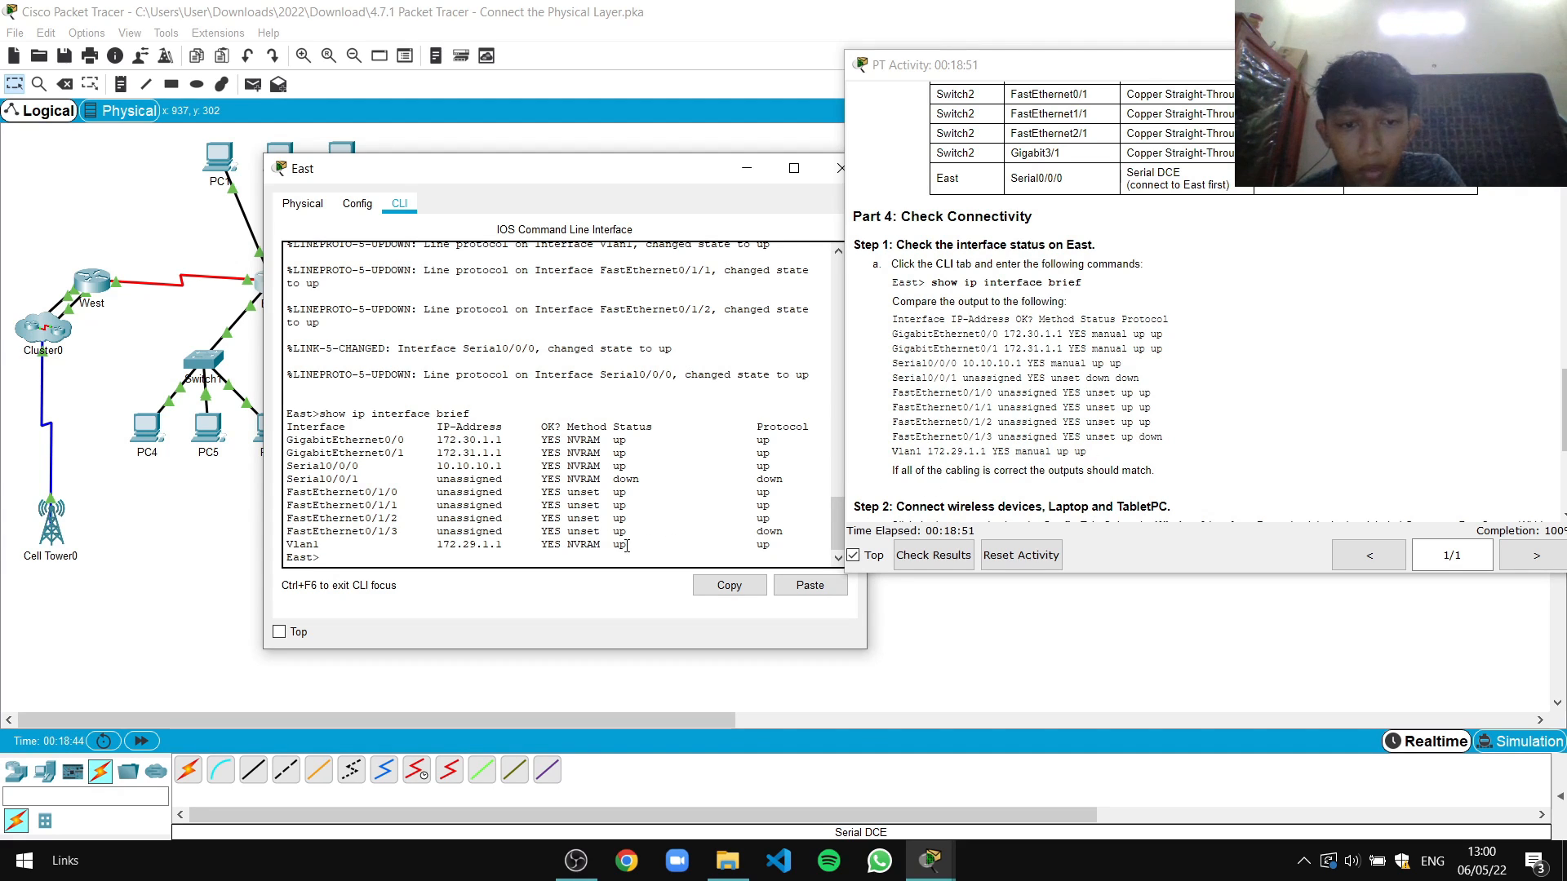
scroll(1061, 368, "down", 3)
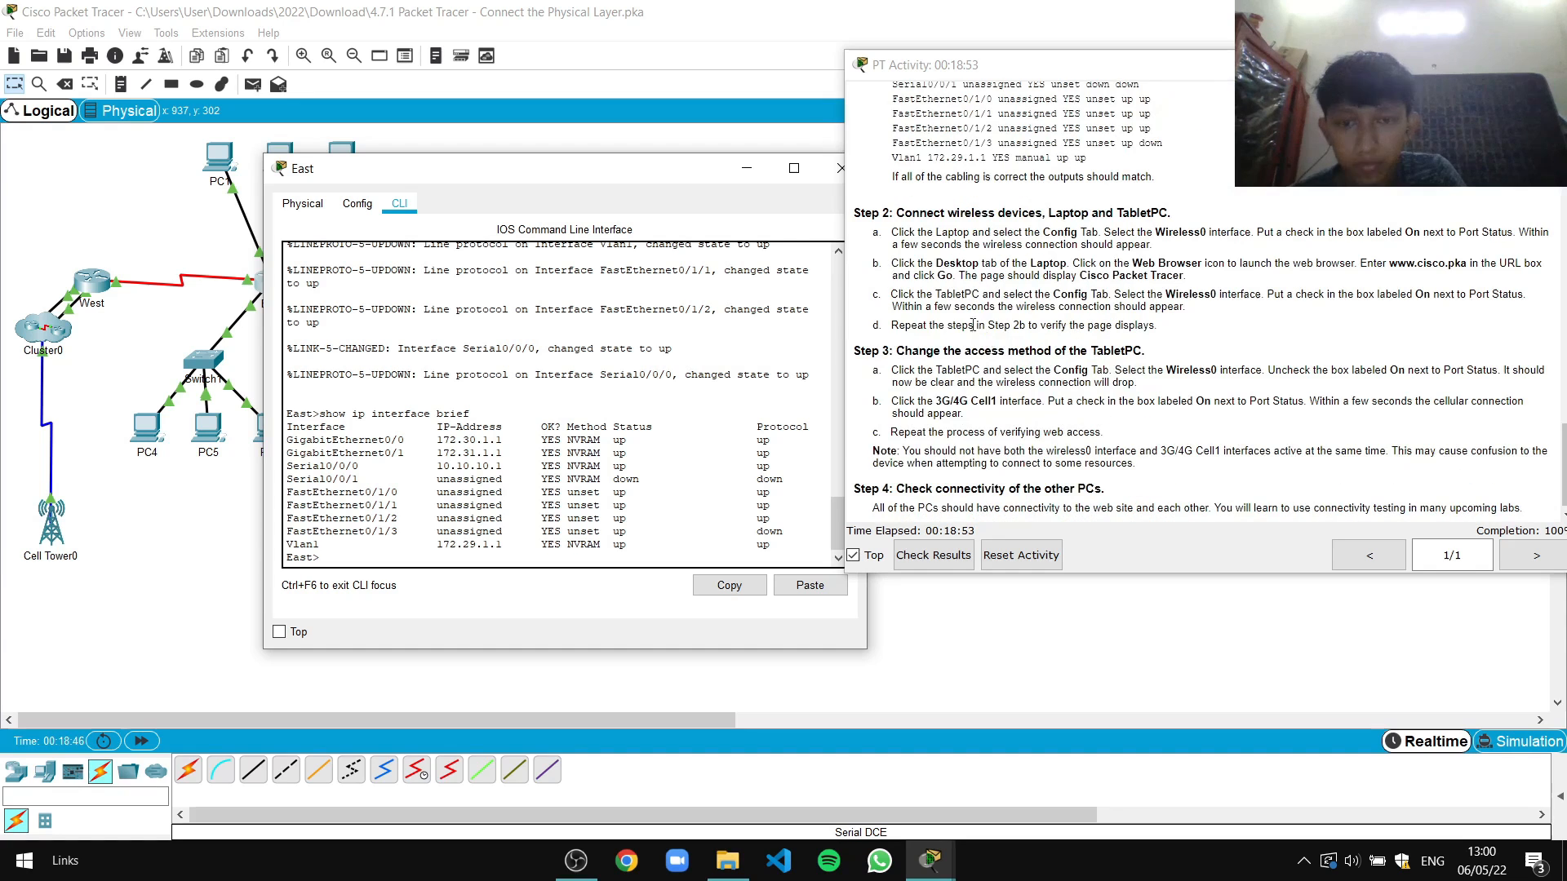
left_click_drag(734, 176, 637, 175)
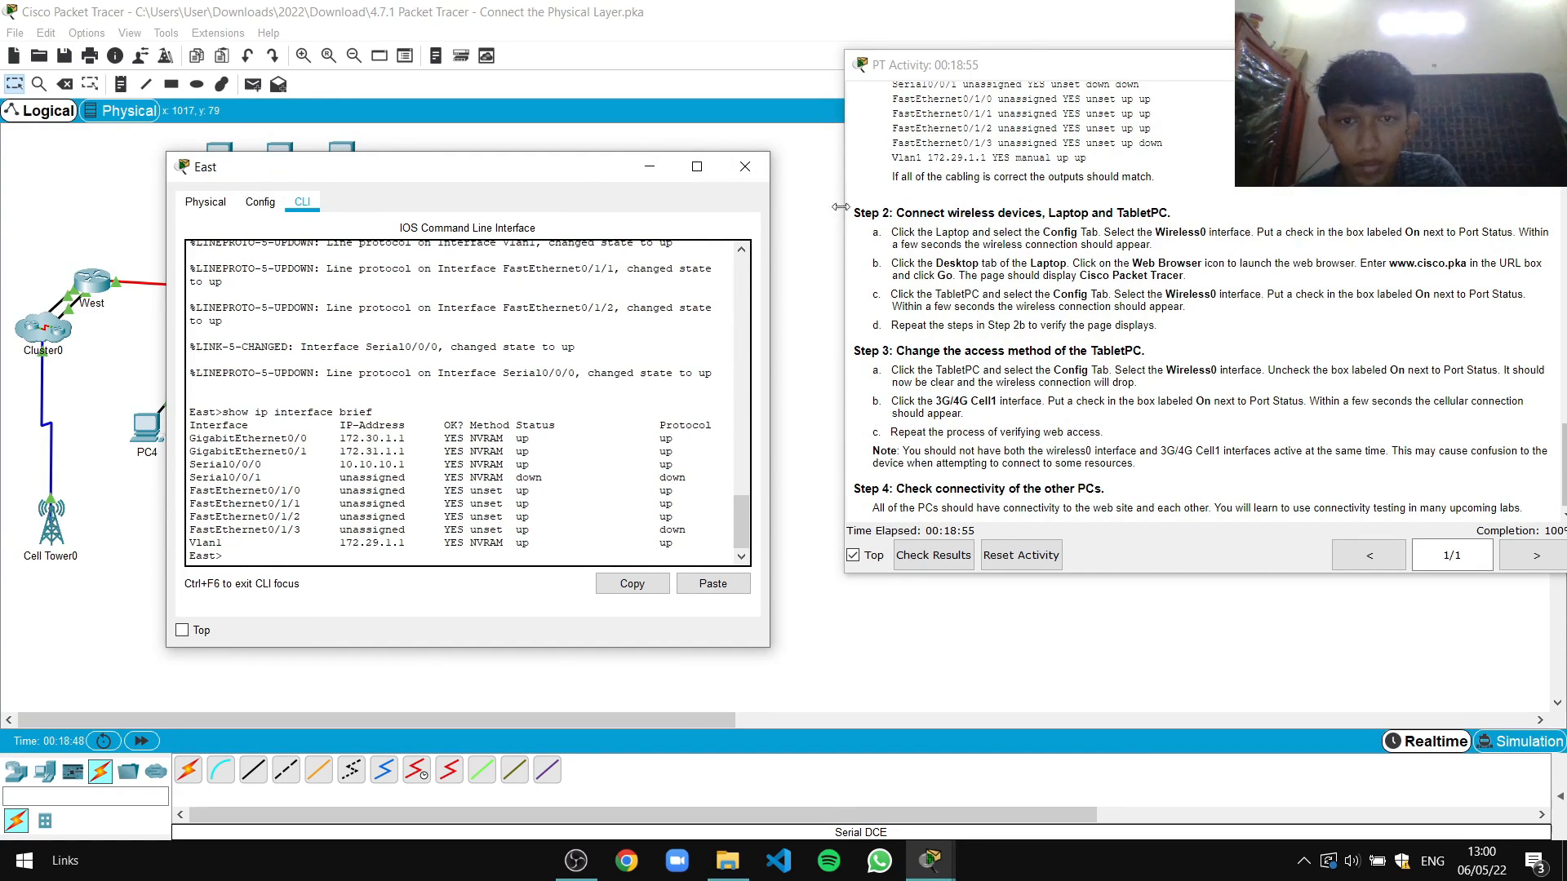
left_click(745, 167)
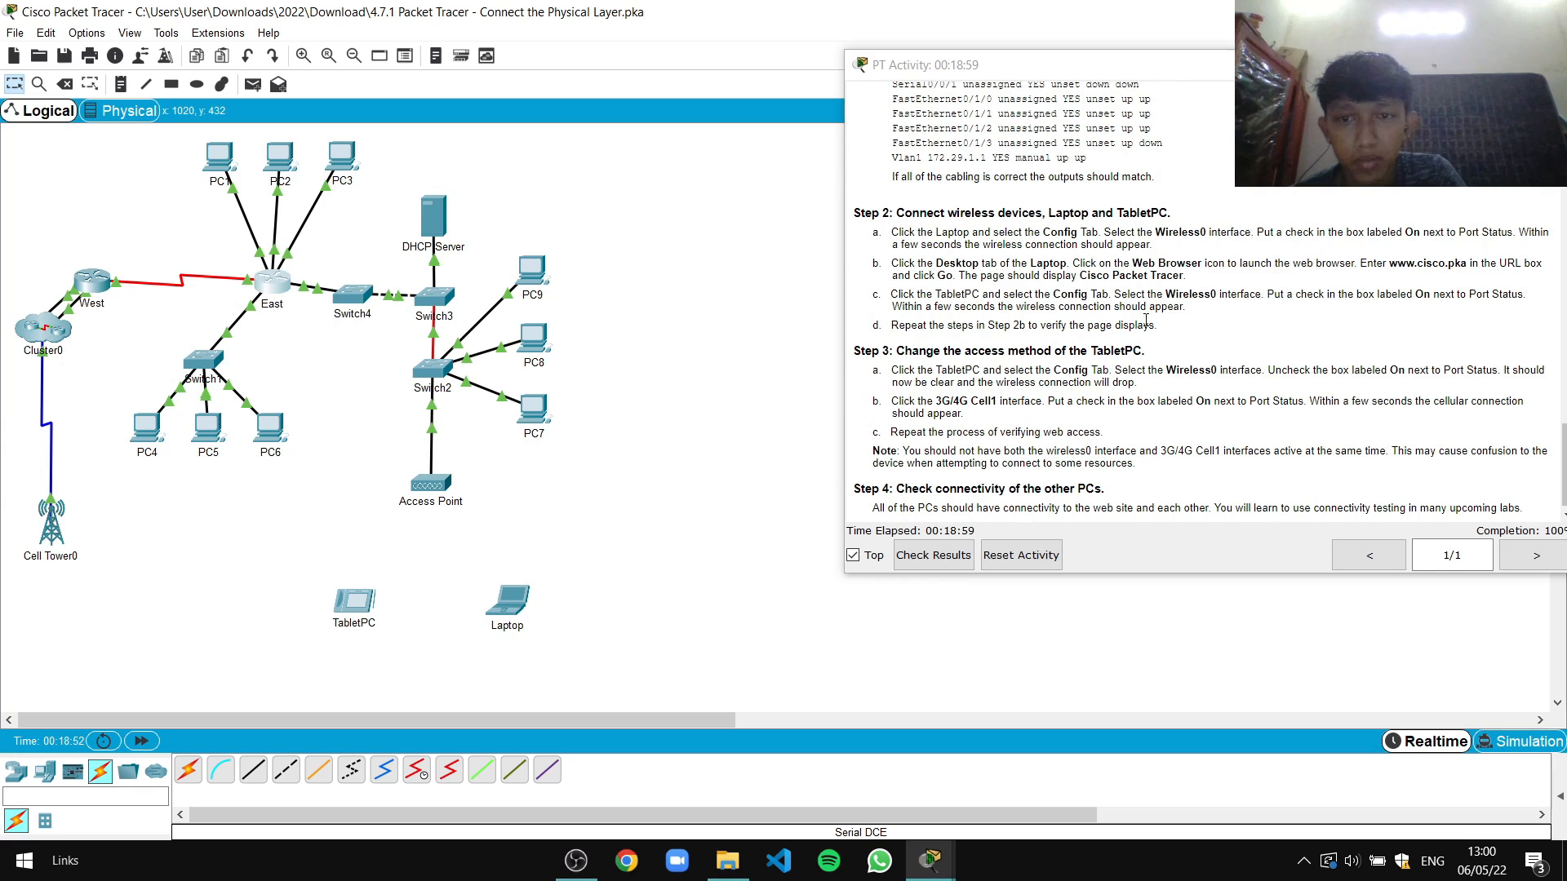
left_click(511, 601)
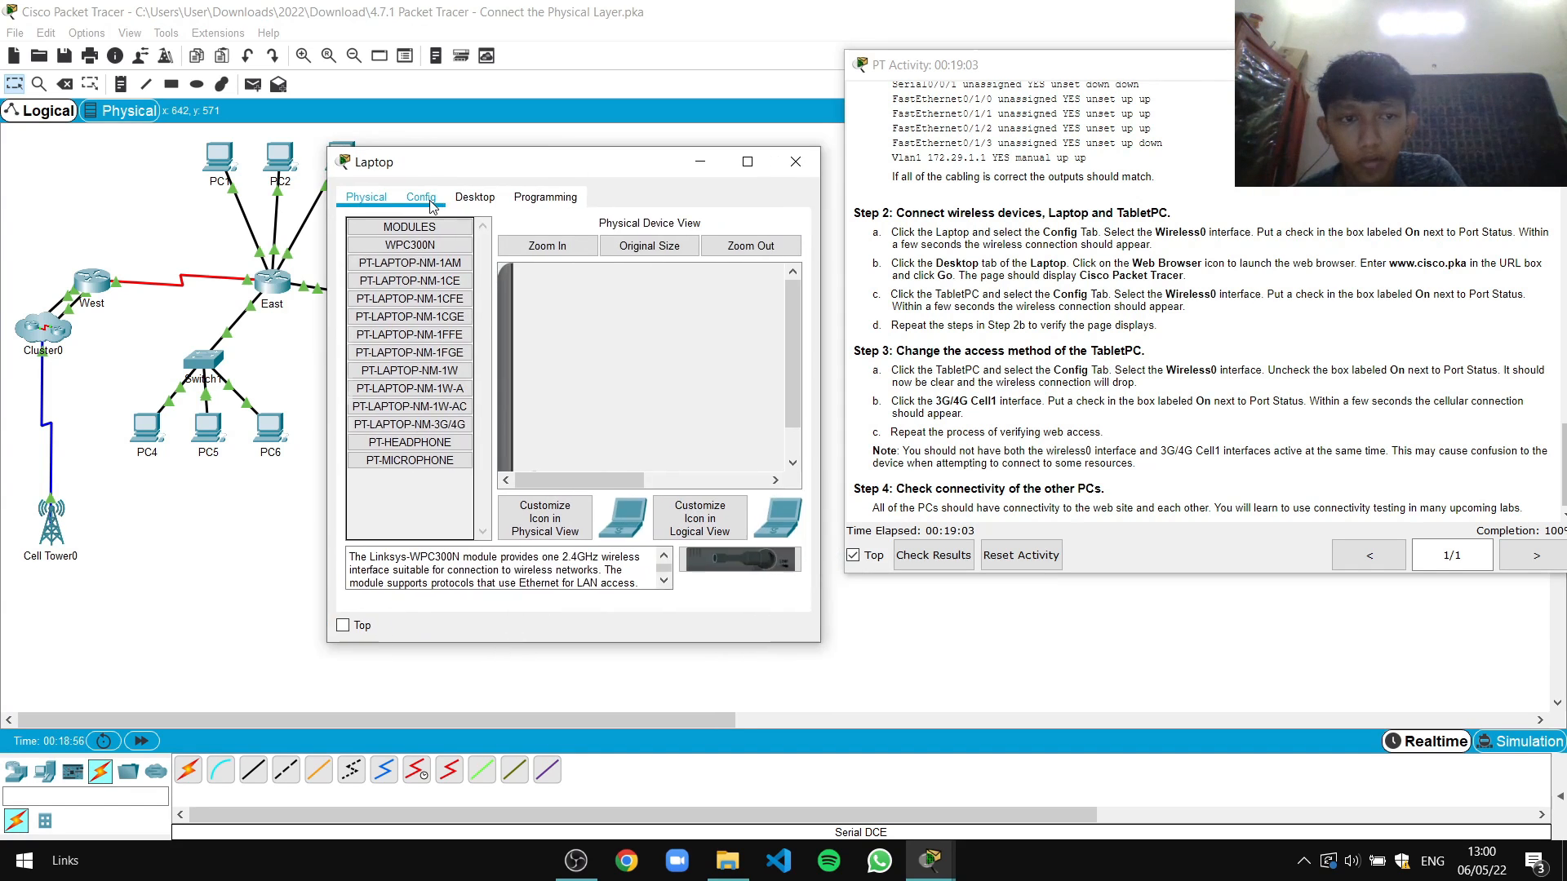
Find the Wireless0 interface settings in the Laptop's Config tab
left_click(421, 198)
left_click_drag(522, 162, 475, 161)
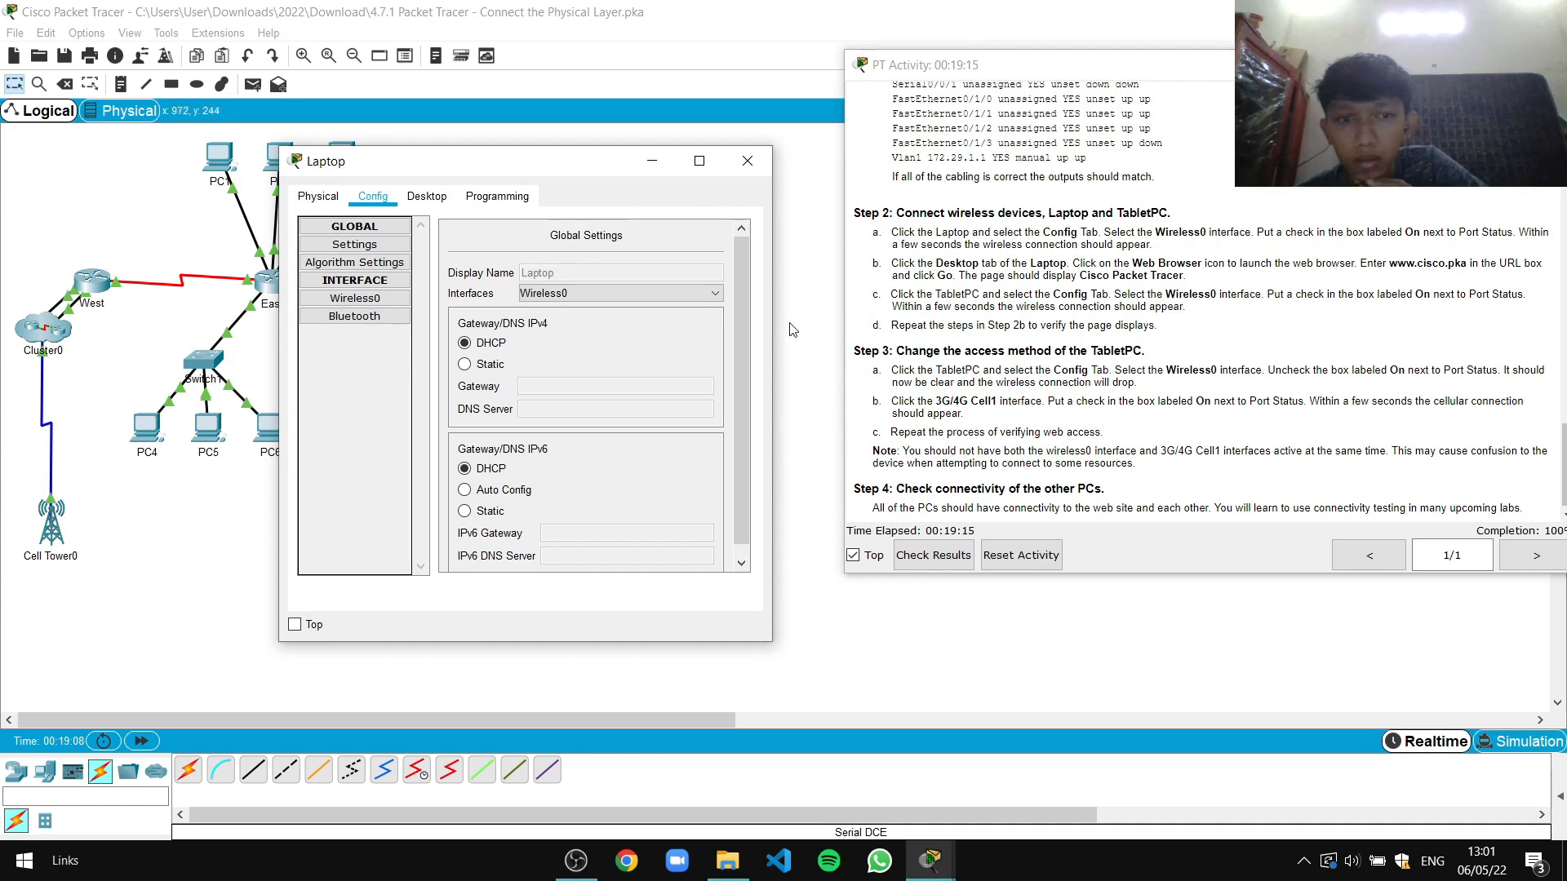
left_click(721, 297)
left_click(722, 297)
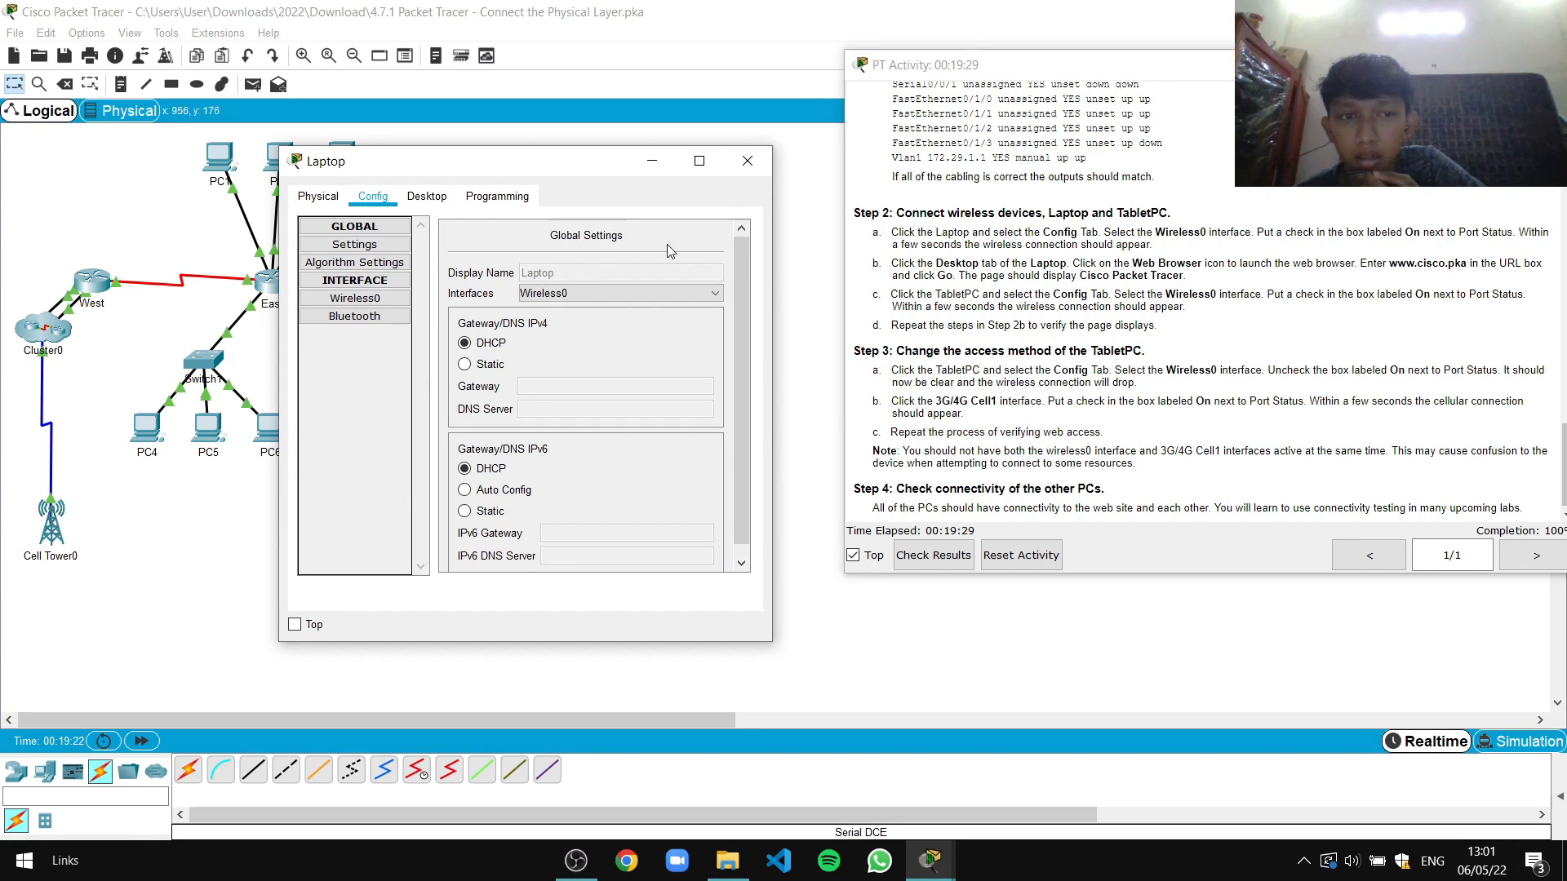
left_click(433, 203)
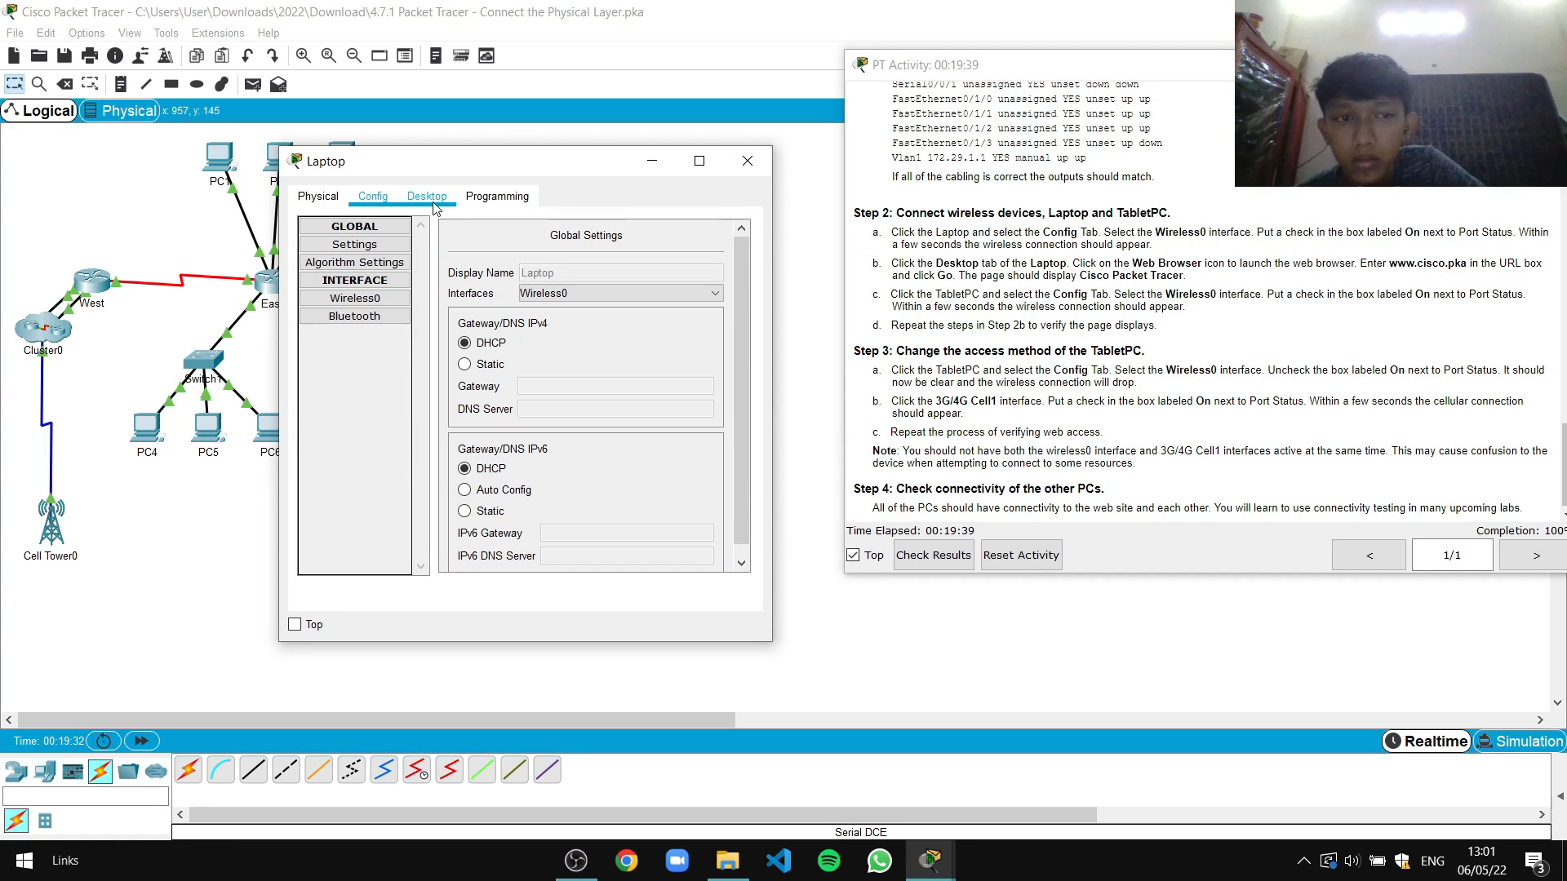
left_click(355, 297)
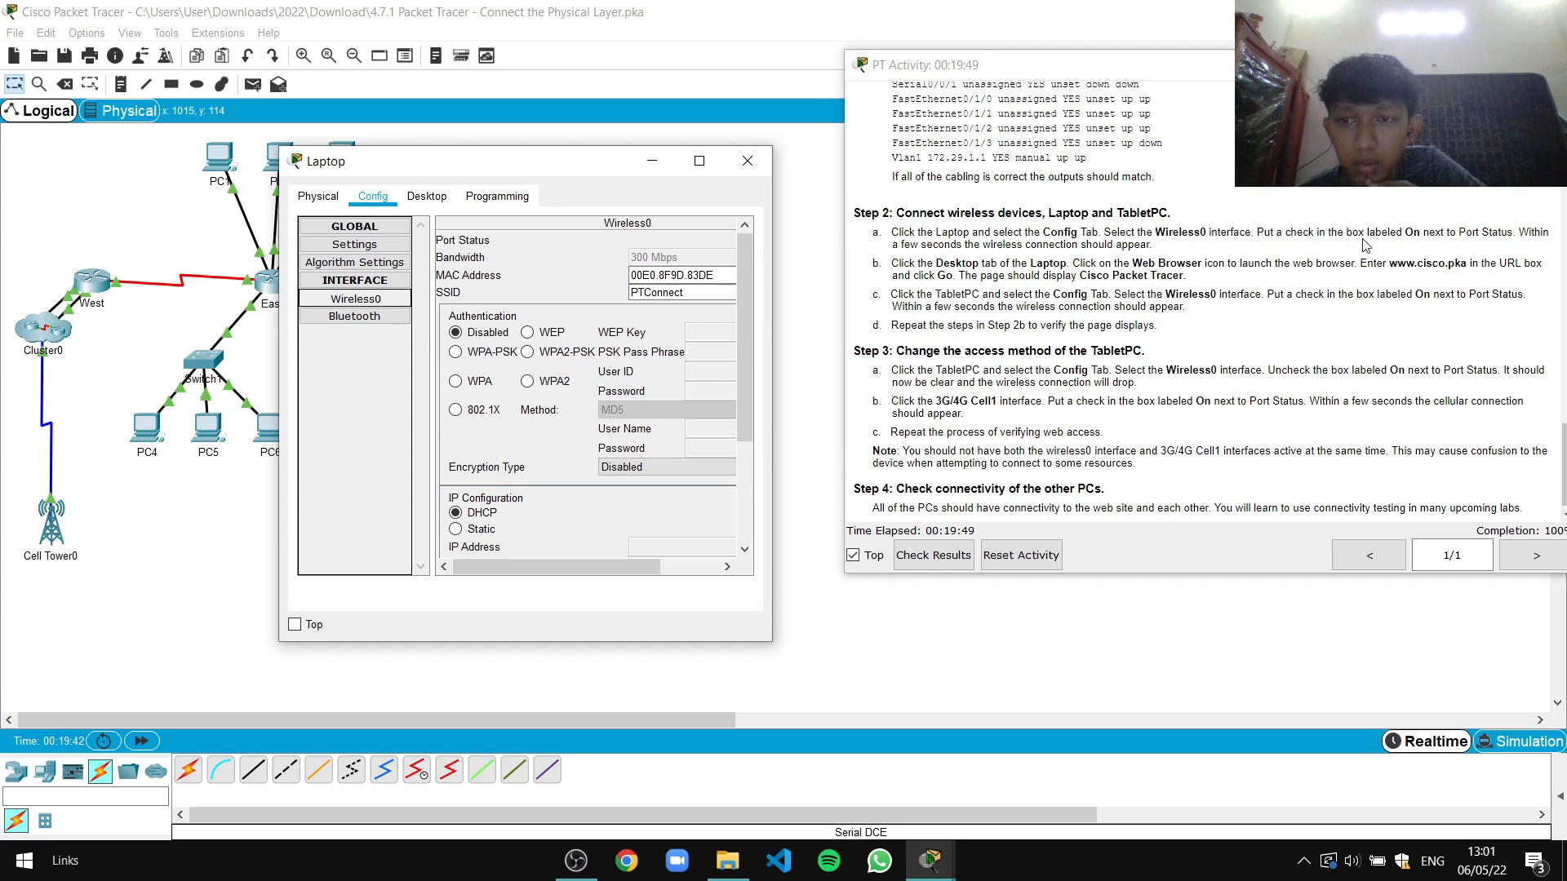
scroll(682, 405, "down", 5)
scroll(679, 399, "up", 5)
mouse_move(584, 569)
left_mouse_down()
mouse_move(682, 568)
mouse_move(571, 565)
left_mouse_up()
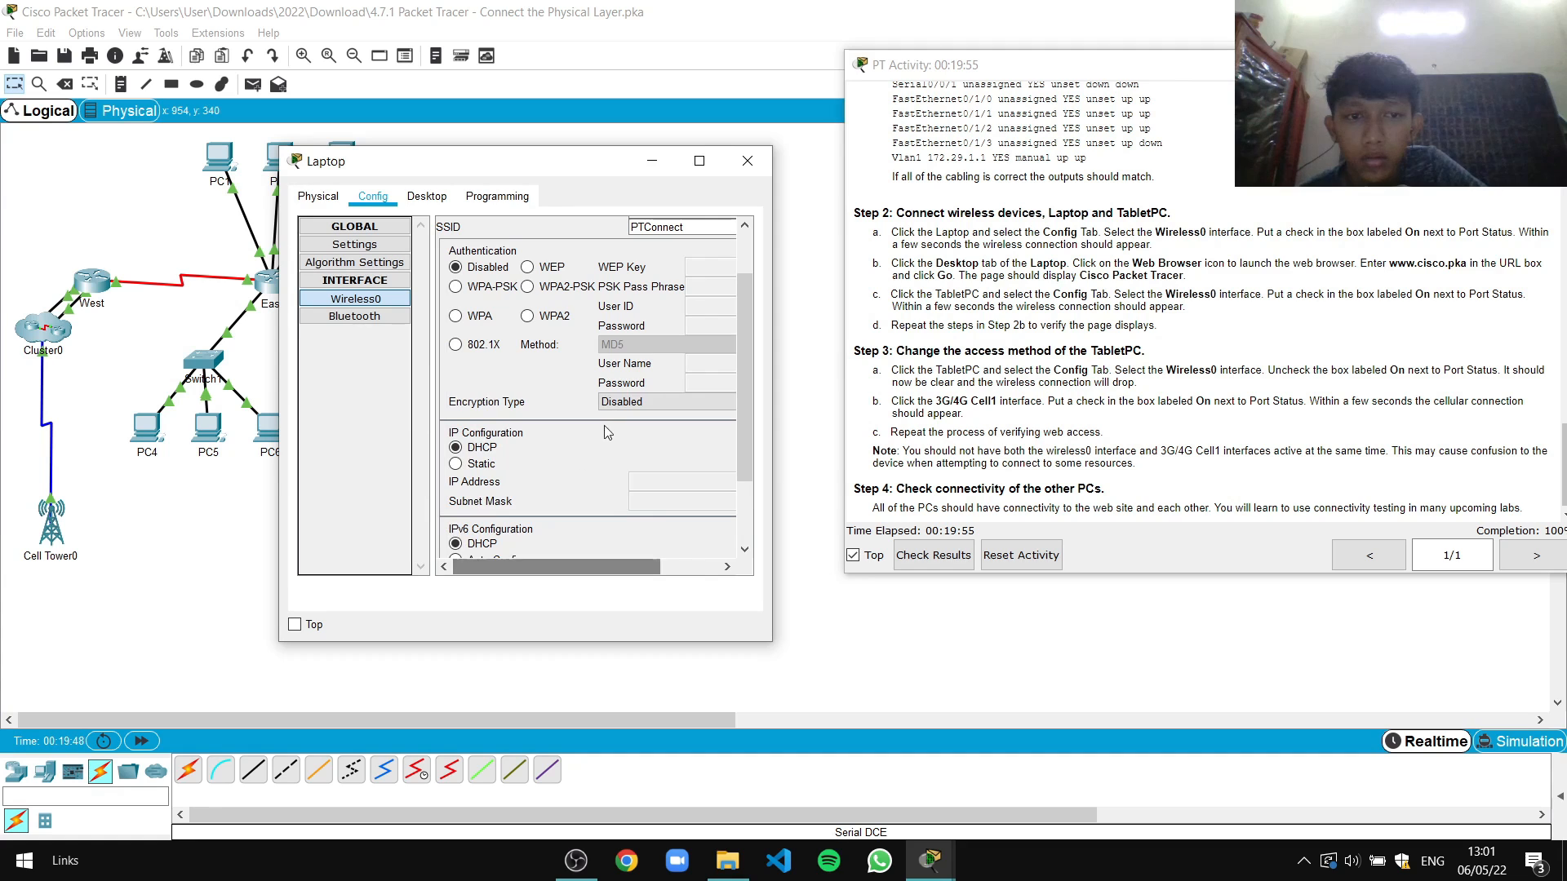
scroll(622, 456, "down", 3)
scroll(622, 456, "up", 5)
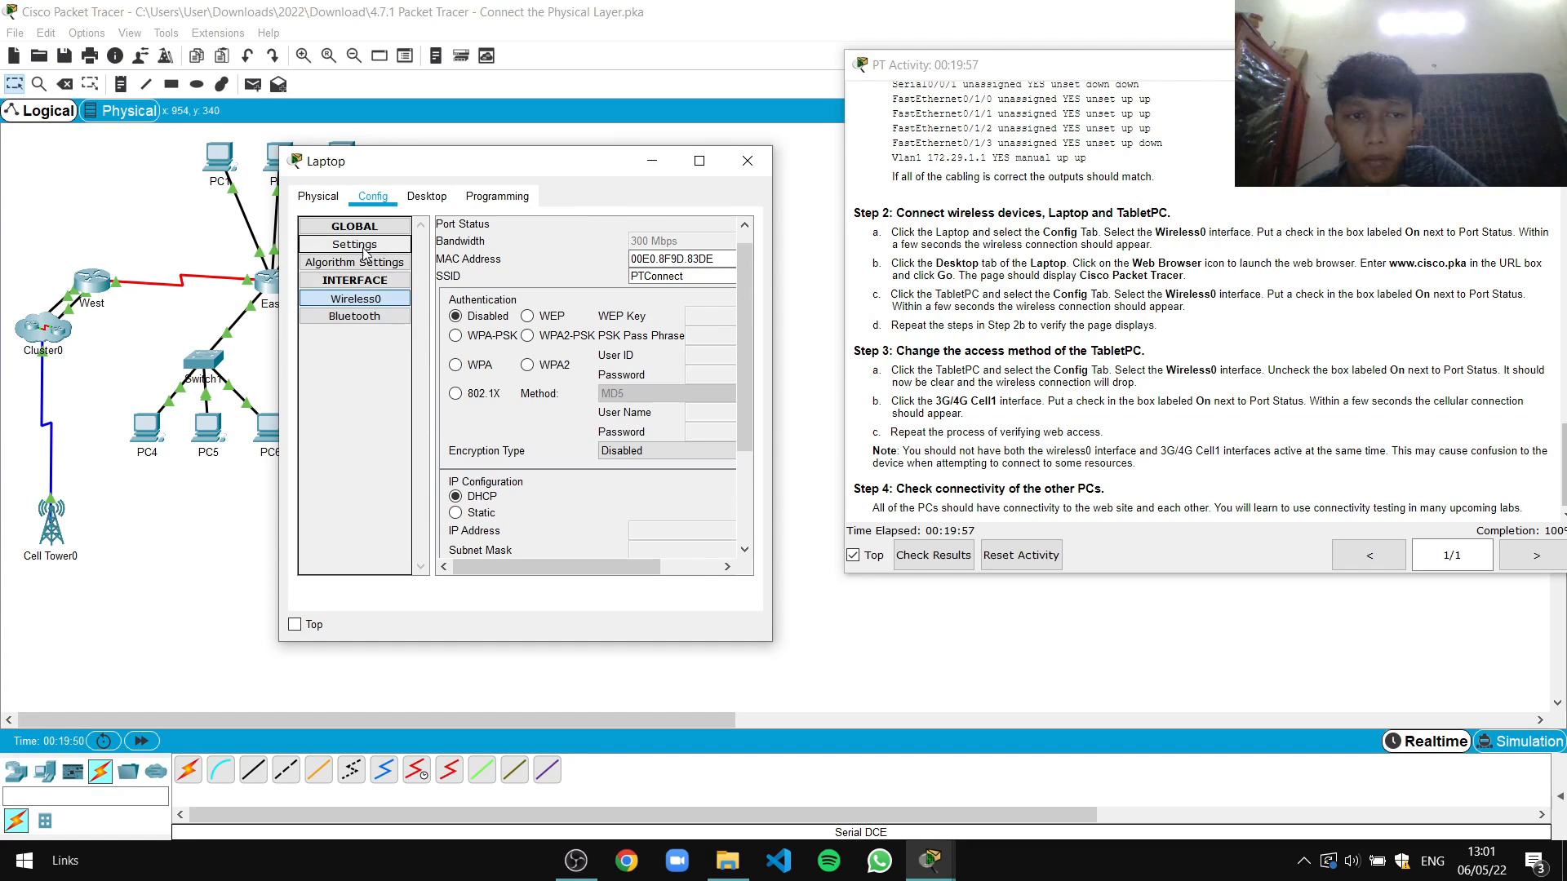
Turn the Laptop's Wireless0 Port Status on
left_click(372, 228)
left_click(371, 228)
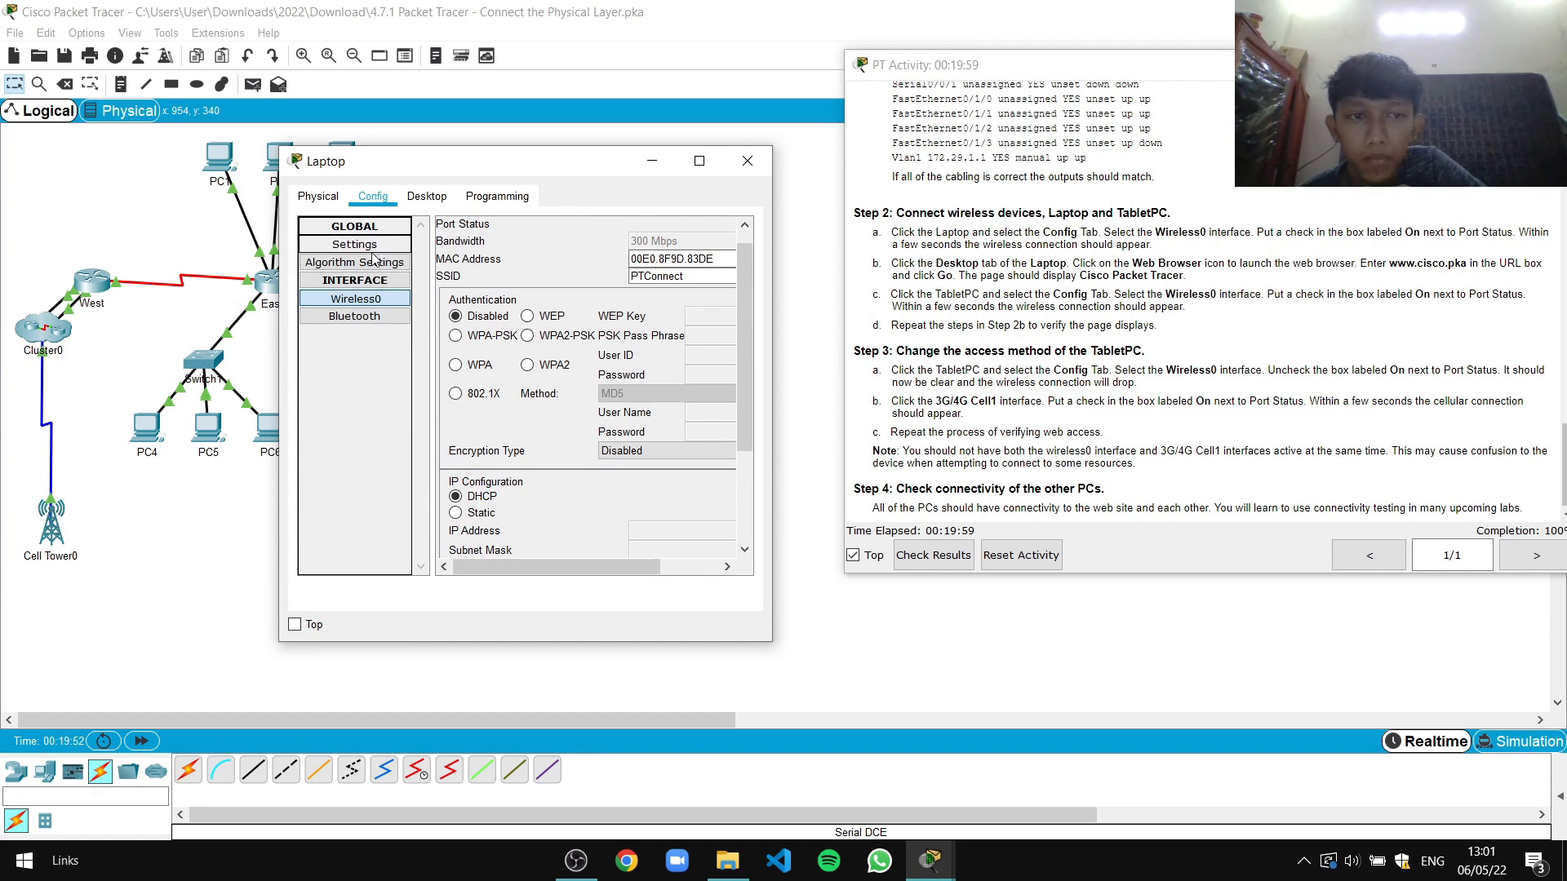
left_click(369, 281)
left_click(369, 282)
left_click(369, 302)
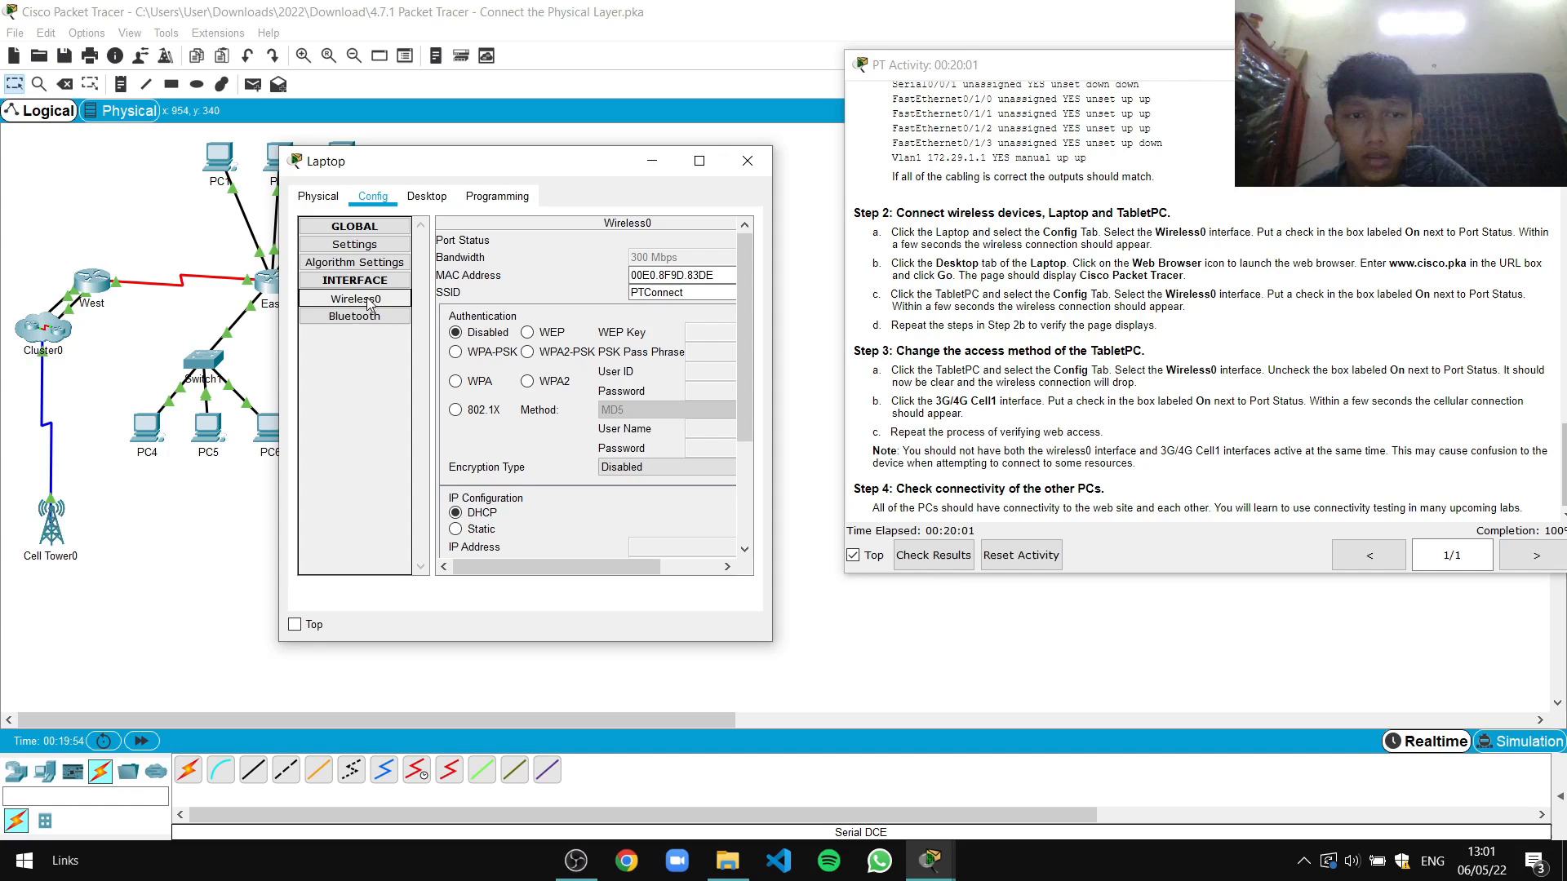
left_click_drag(601, 566, 659, 567)
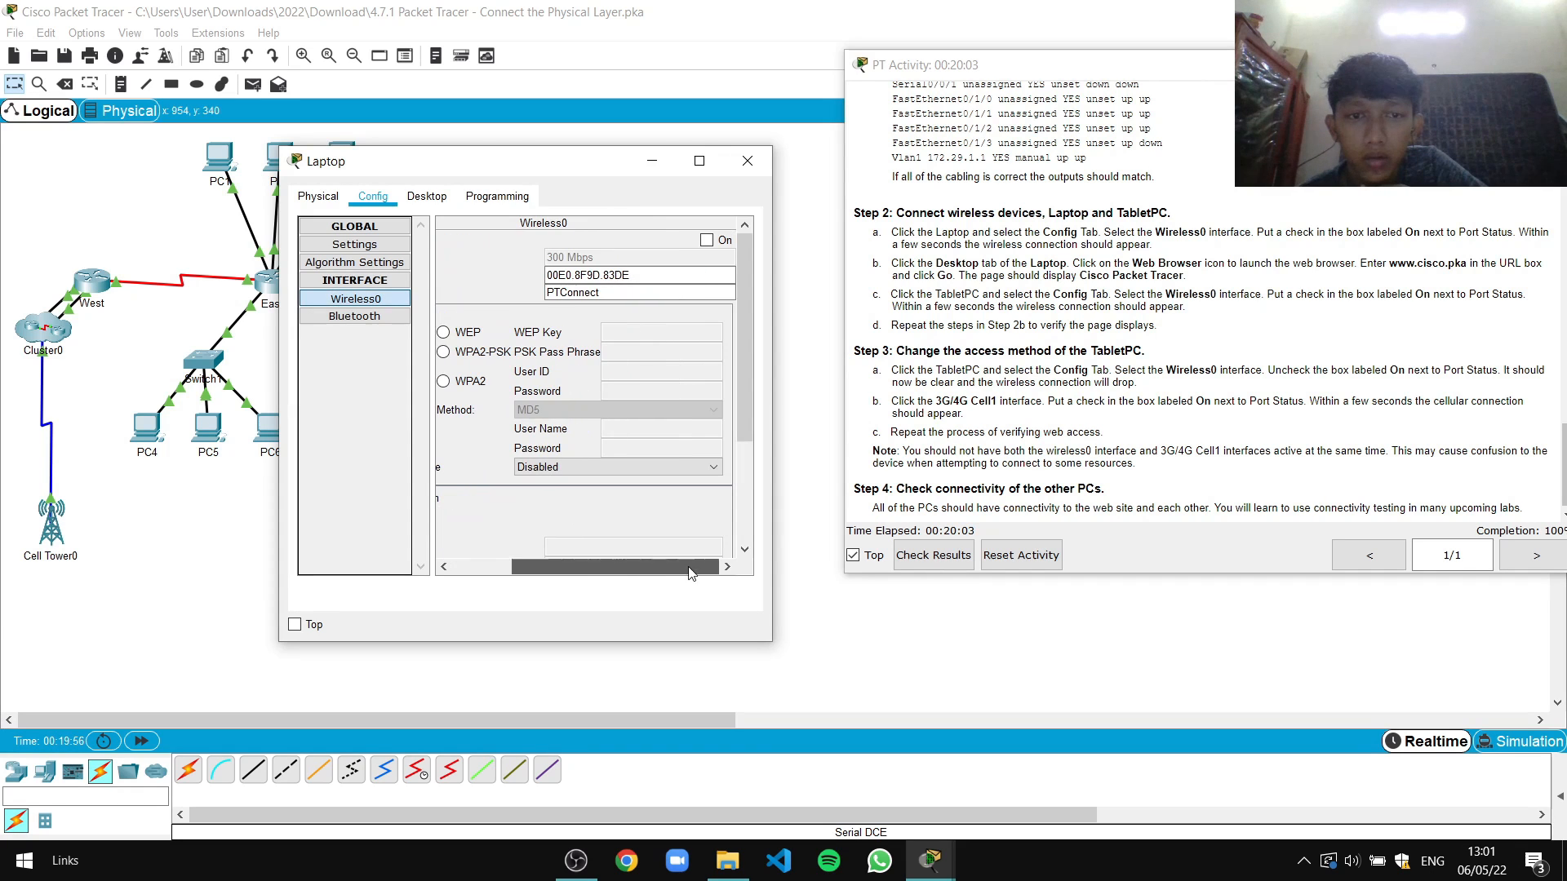
left_click(707, 240)
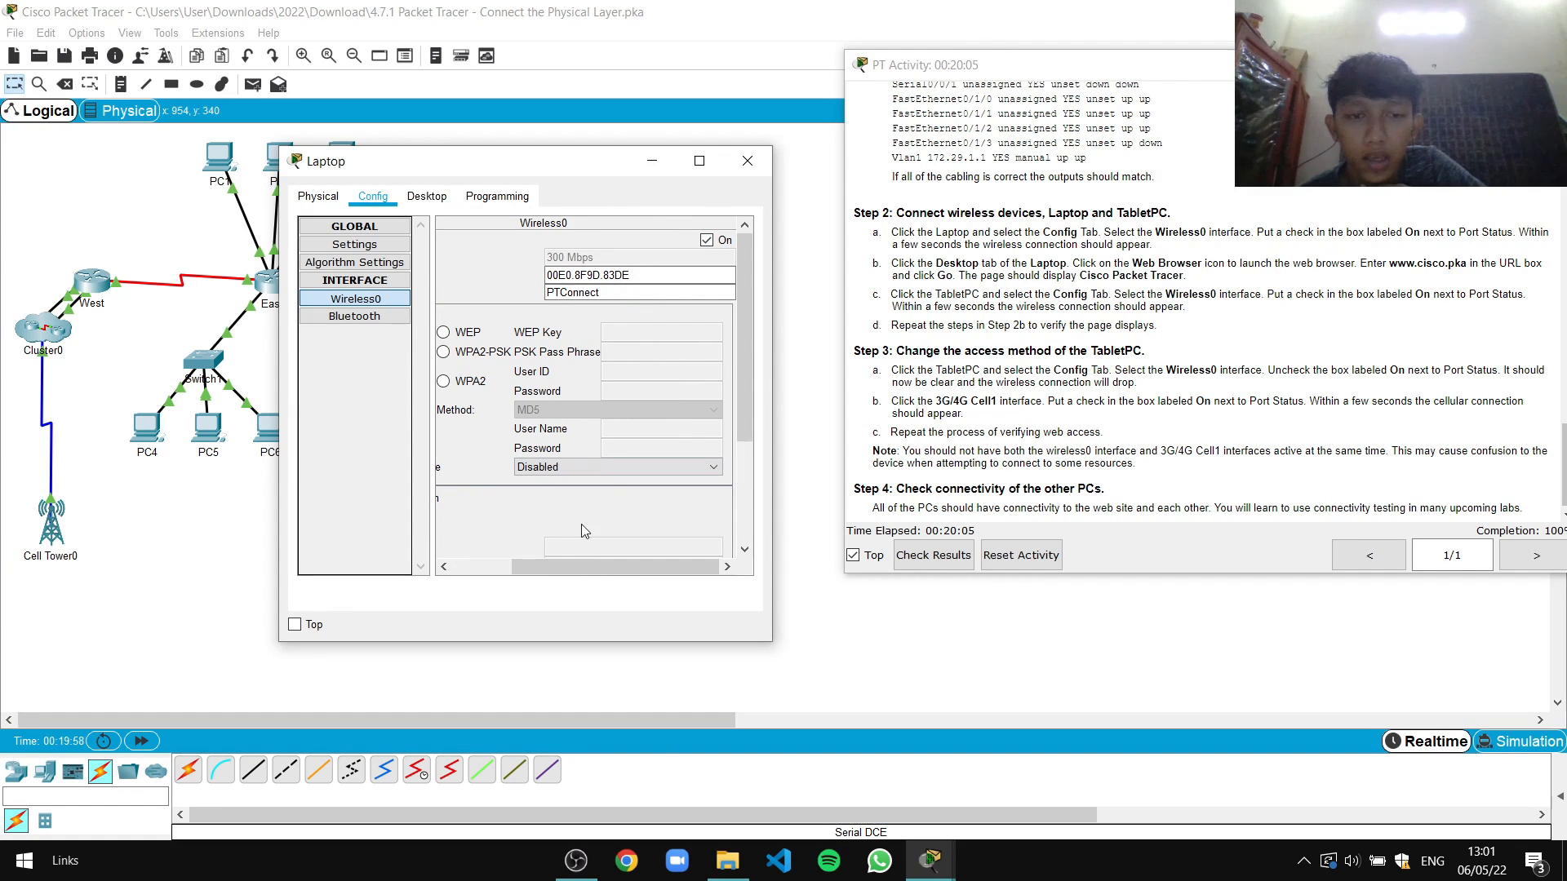
left_click(428, 199)
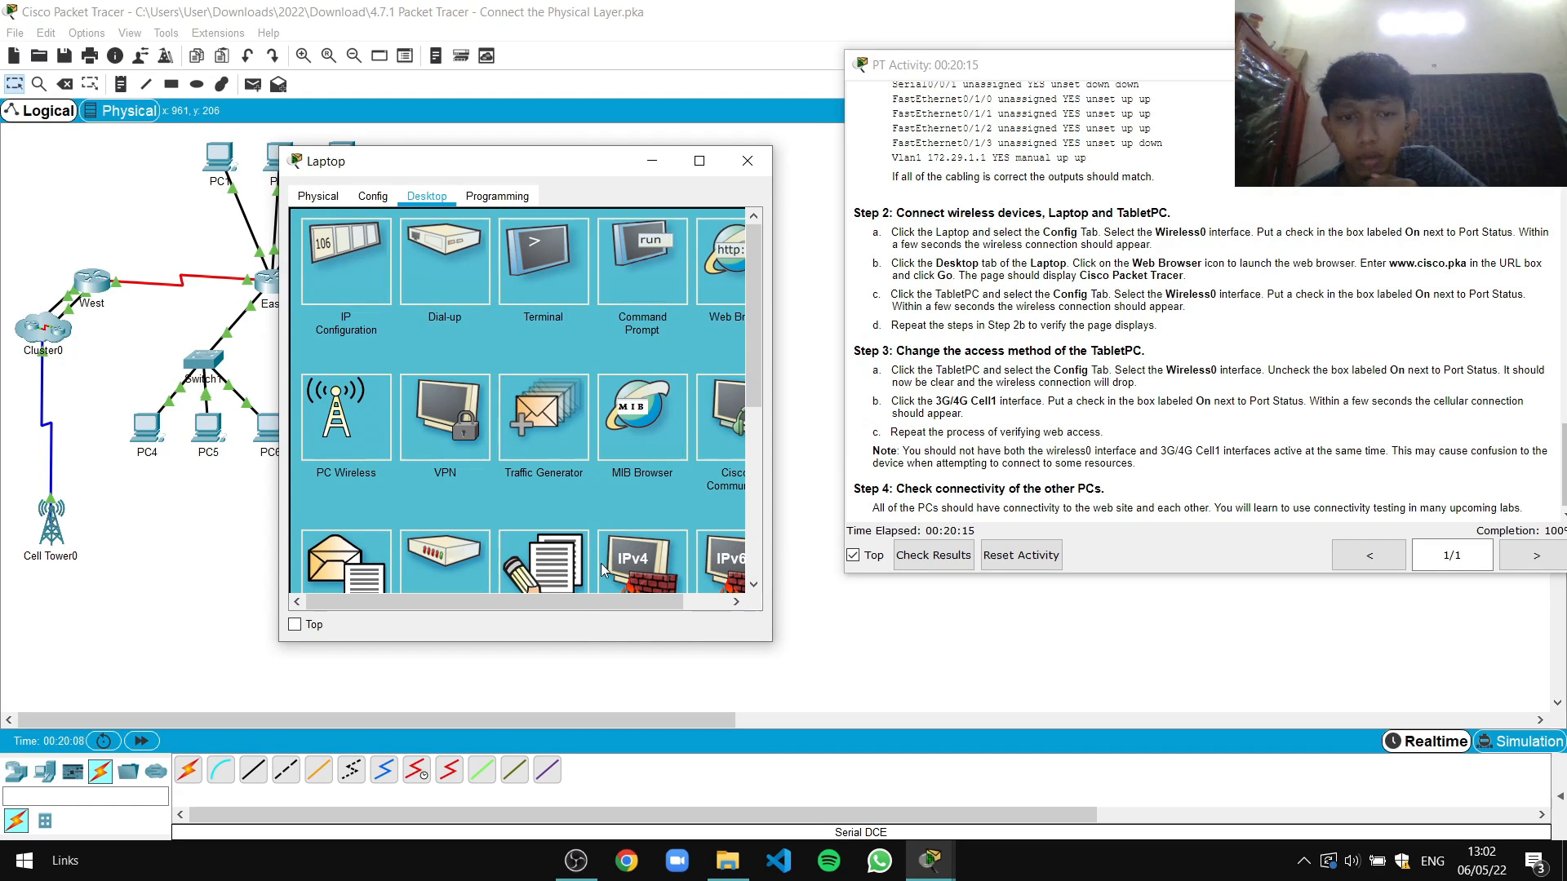
left_click_drag(602, 597, 650, 602)
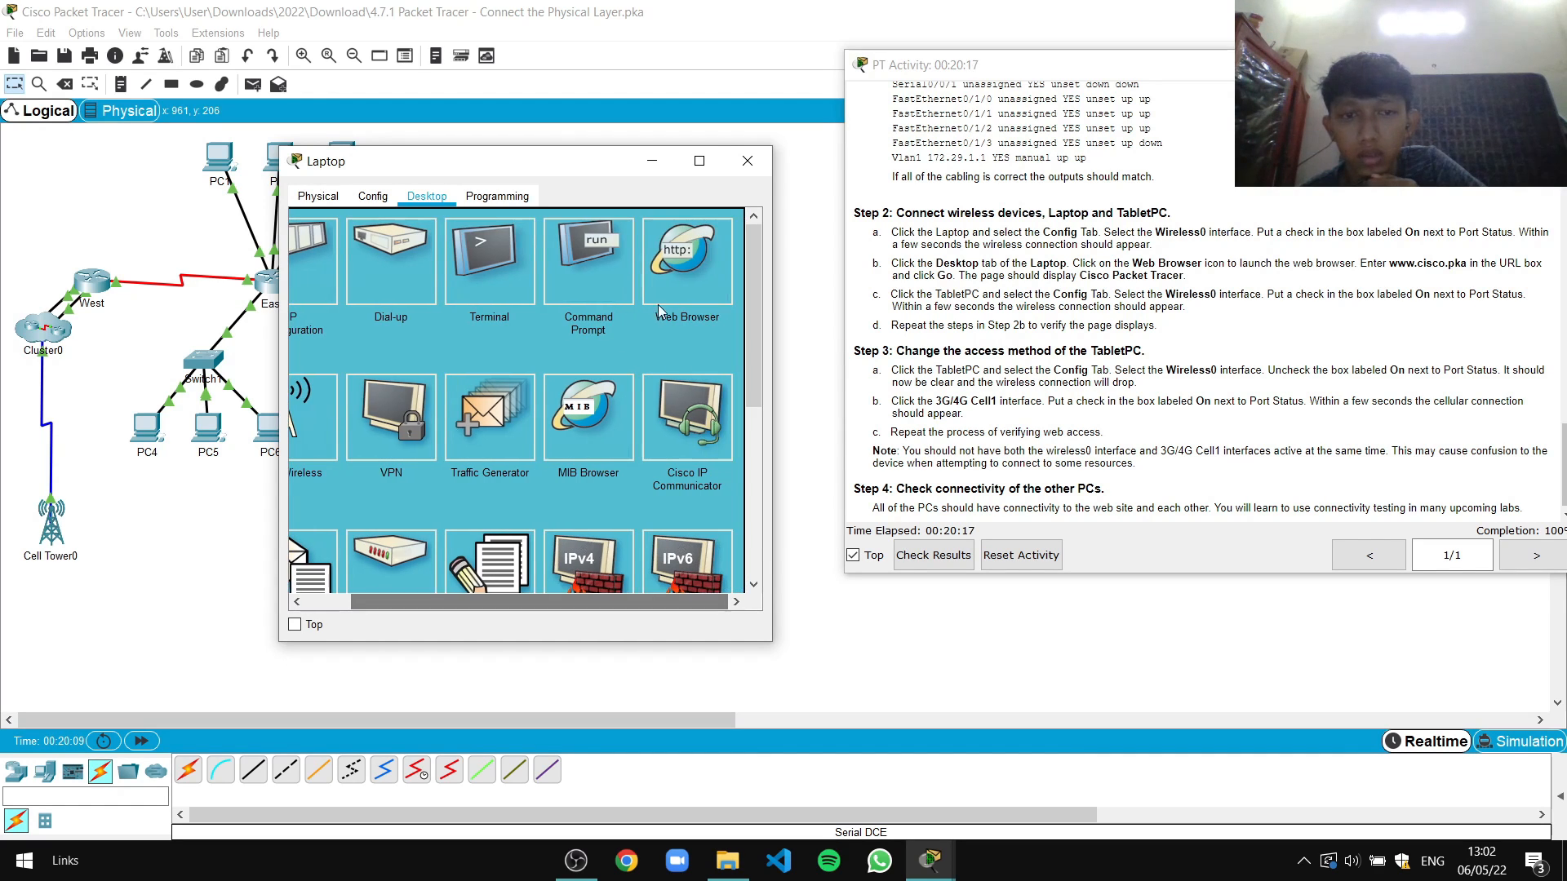
left_click(684, 259)
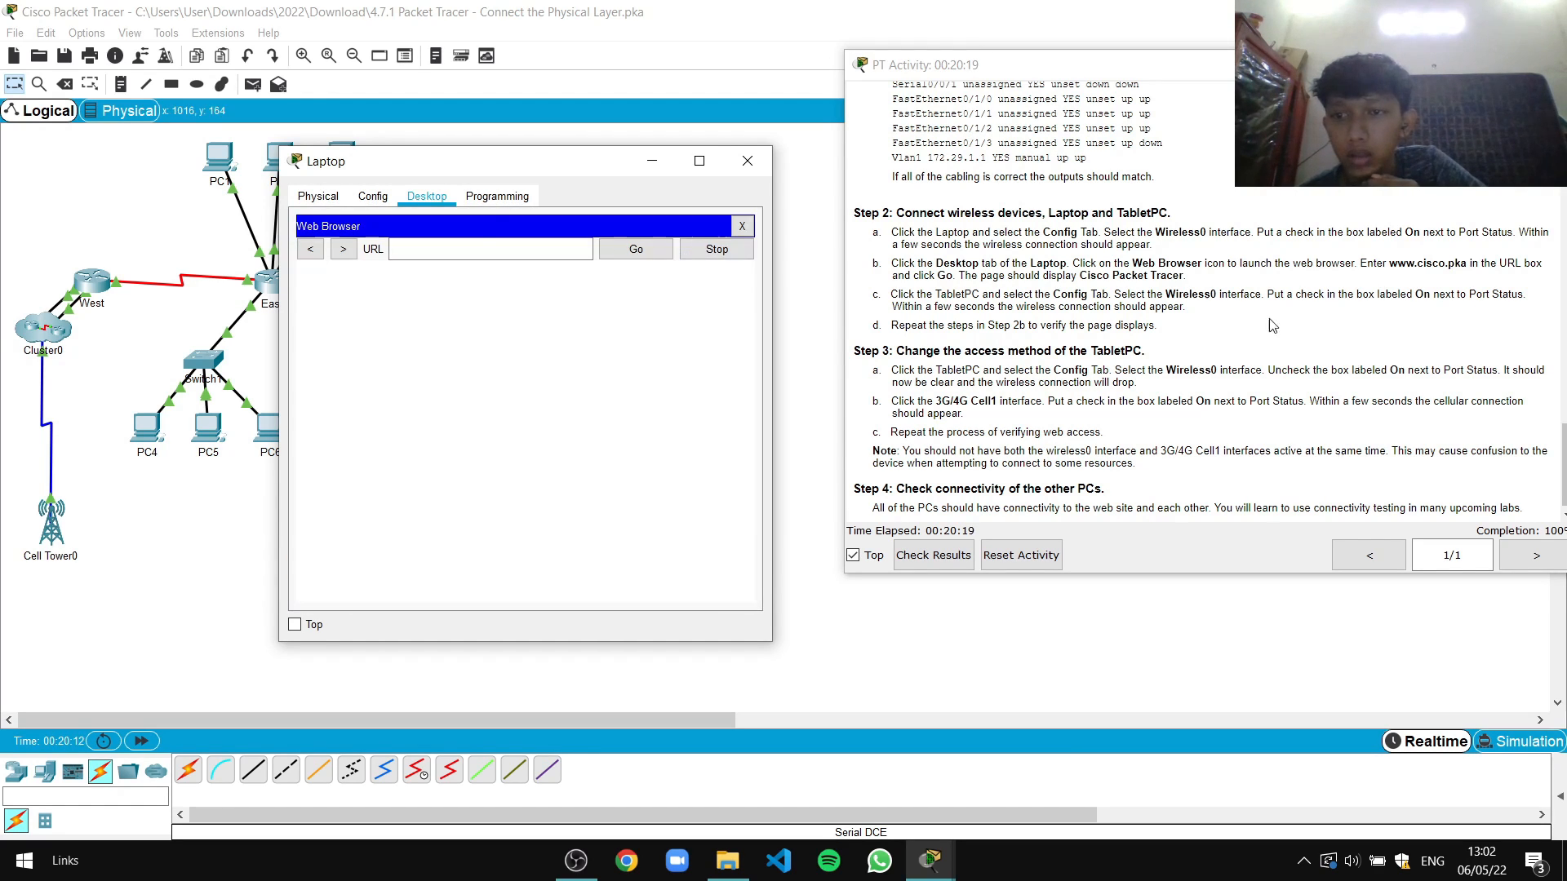
left_click(453, 250)
type("www.cisco")
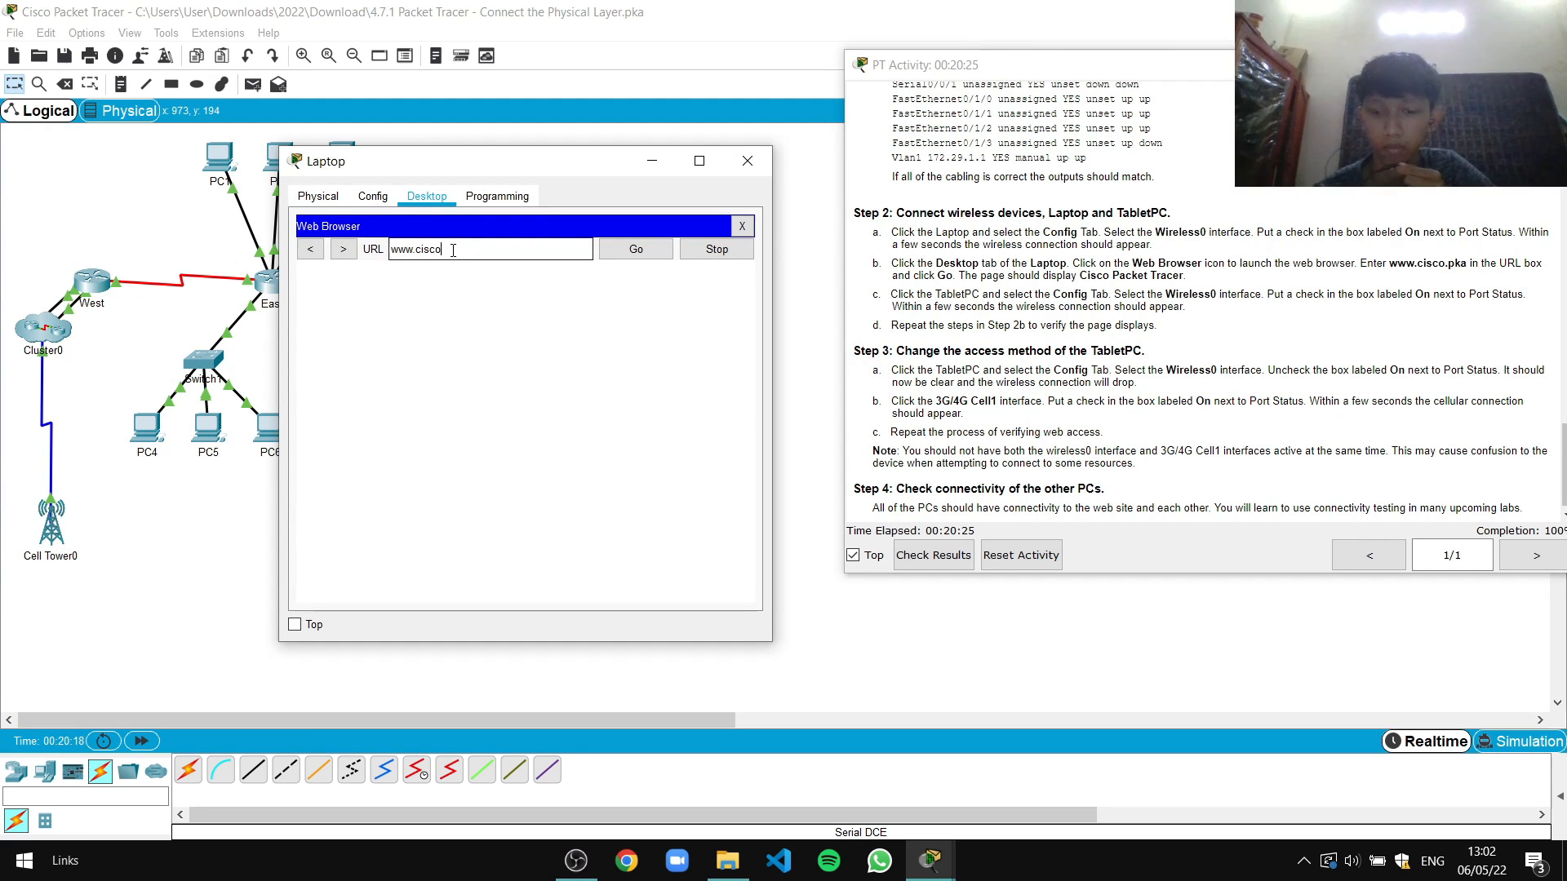
type(".pka")
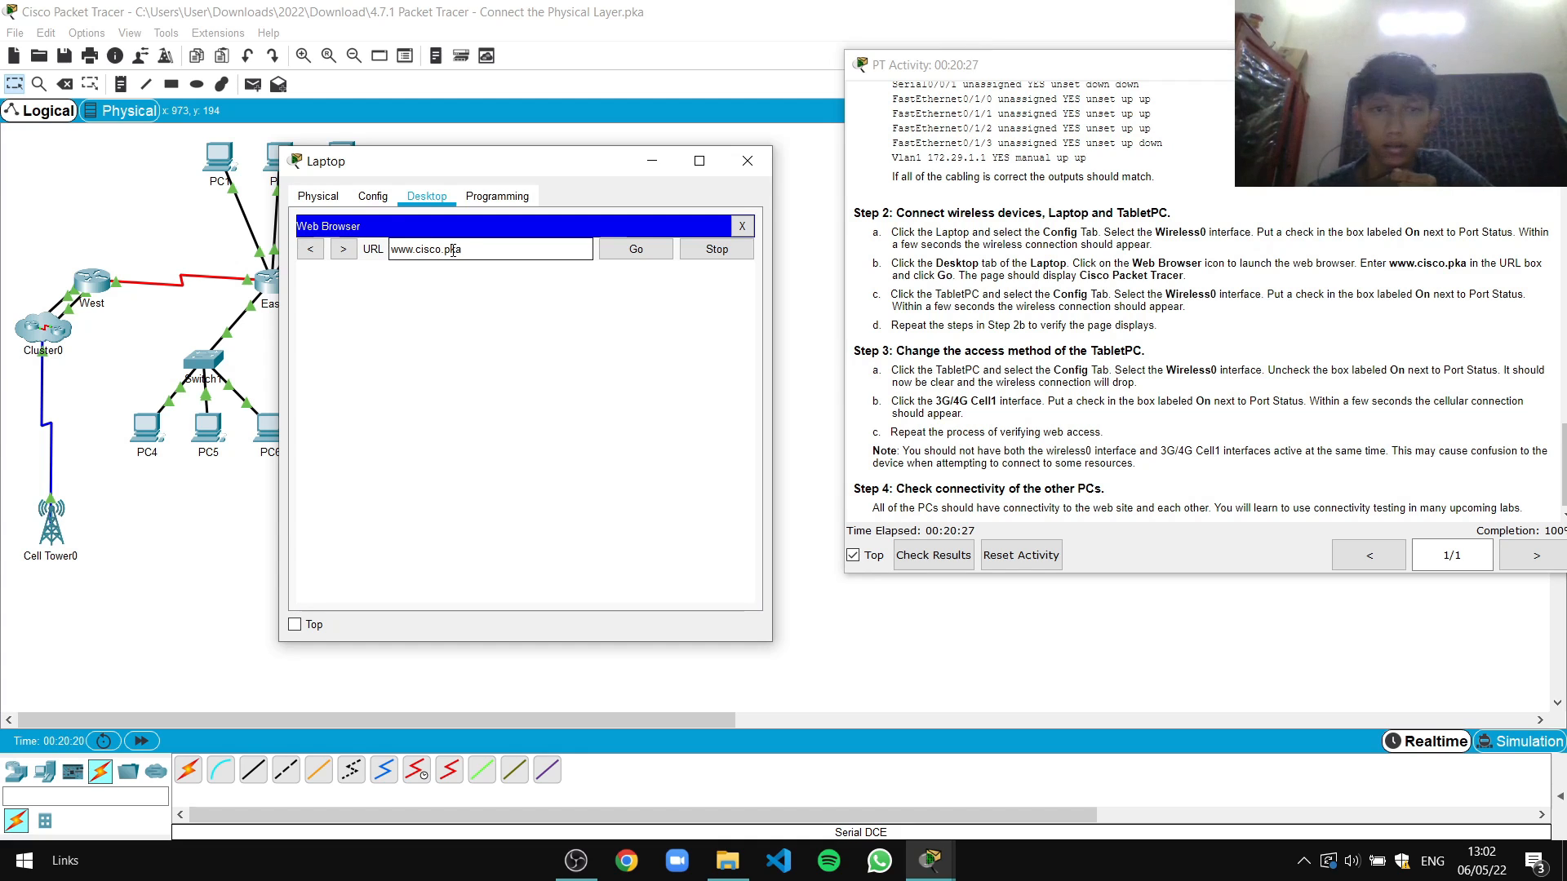
left_click(630, 252)
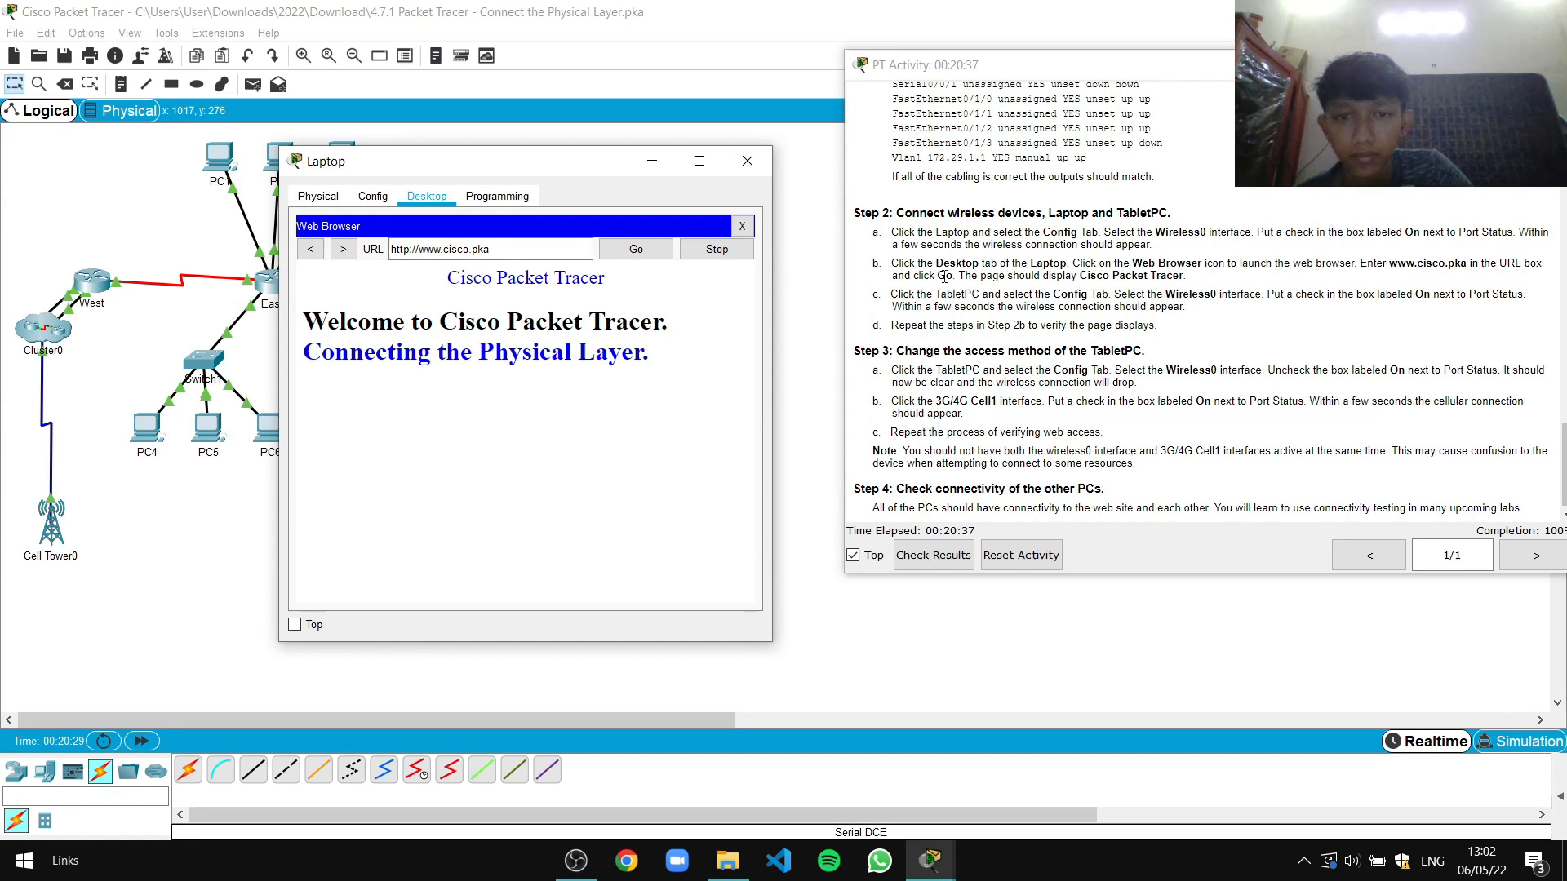
Check the loaded welcome page and close the Laptop window
left_click_drag(968, 280, 1208, 294)
left_click(1185, 289)
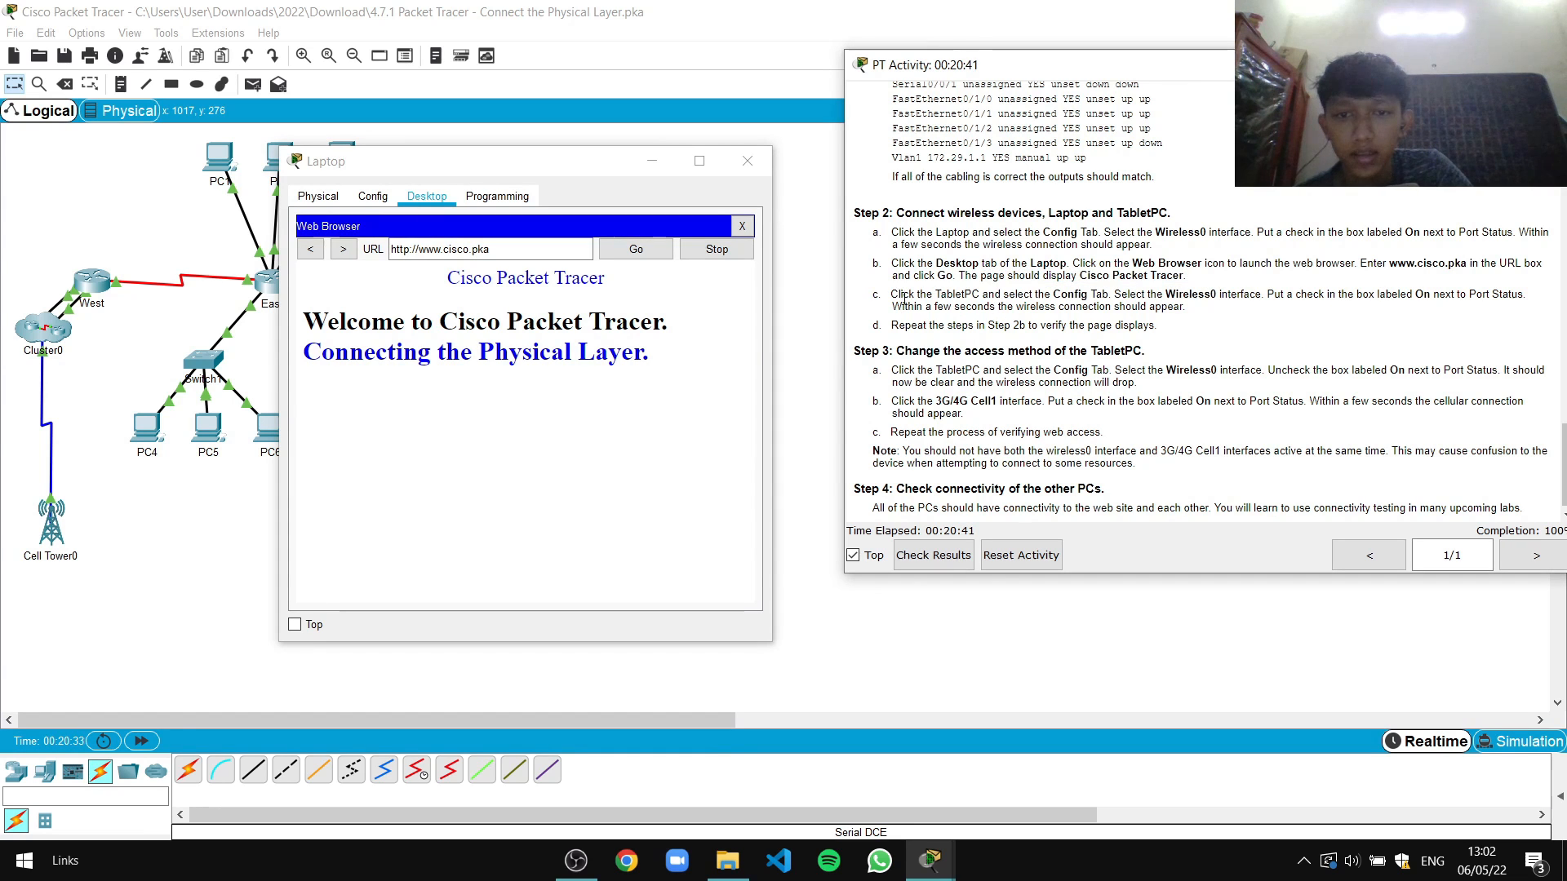
left_click(746, 162)
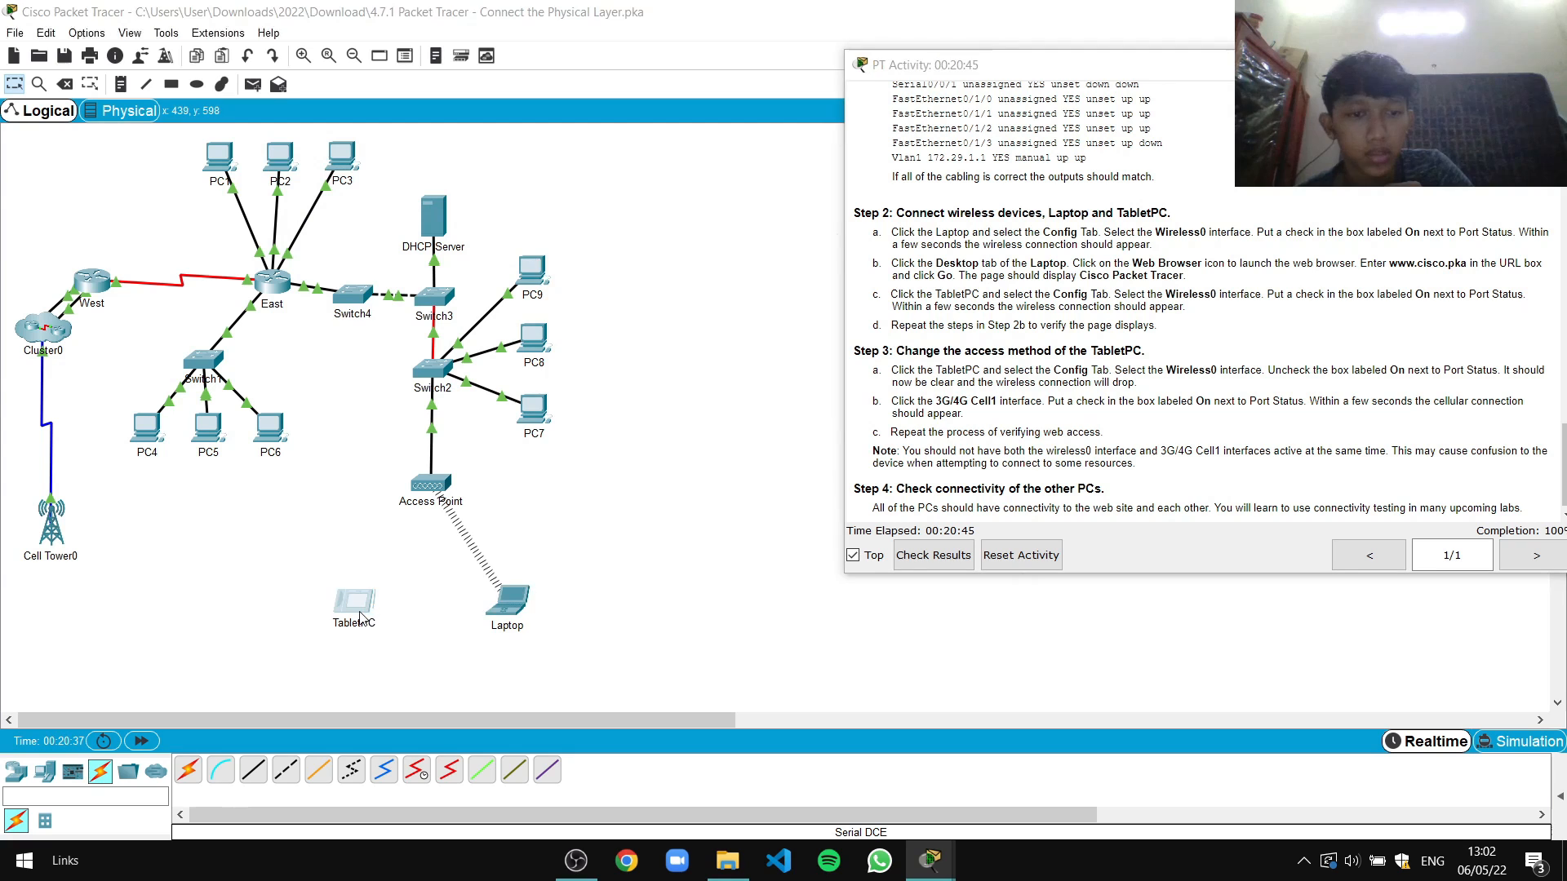
left_click(359, 606)
Turn on the TabletPC's Wireless0 port in its Config tab
left_click_drag(698, 175, 466, 167)
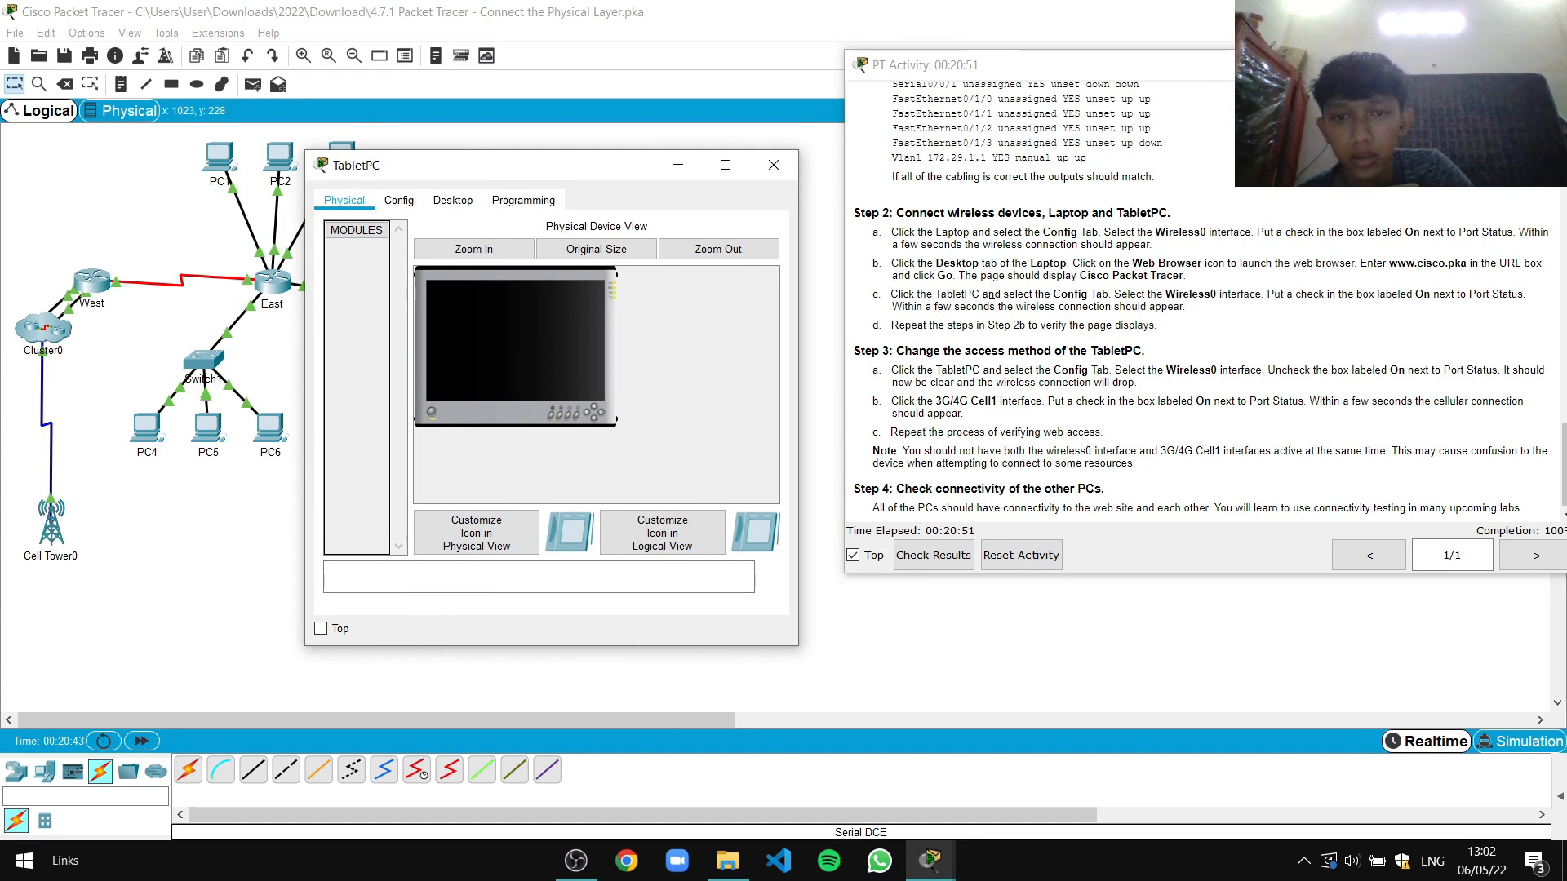
left_click(408, 207)
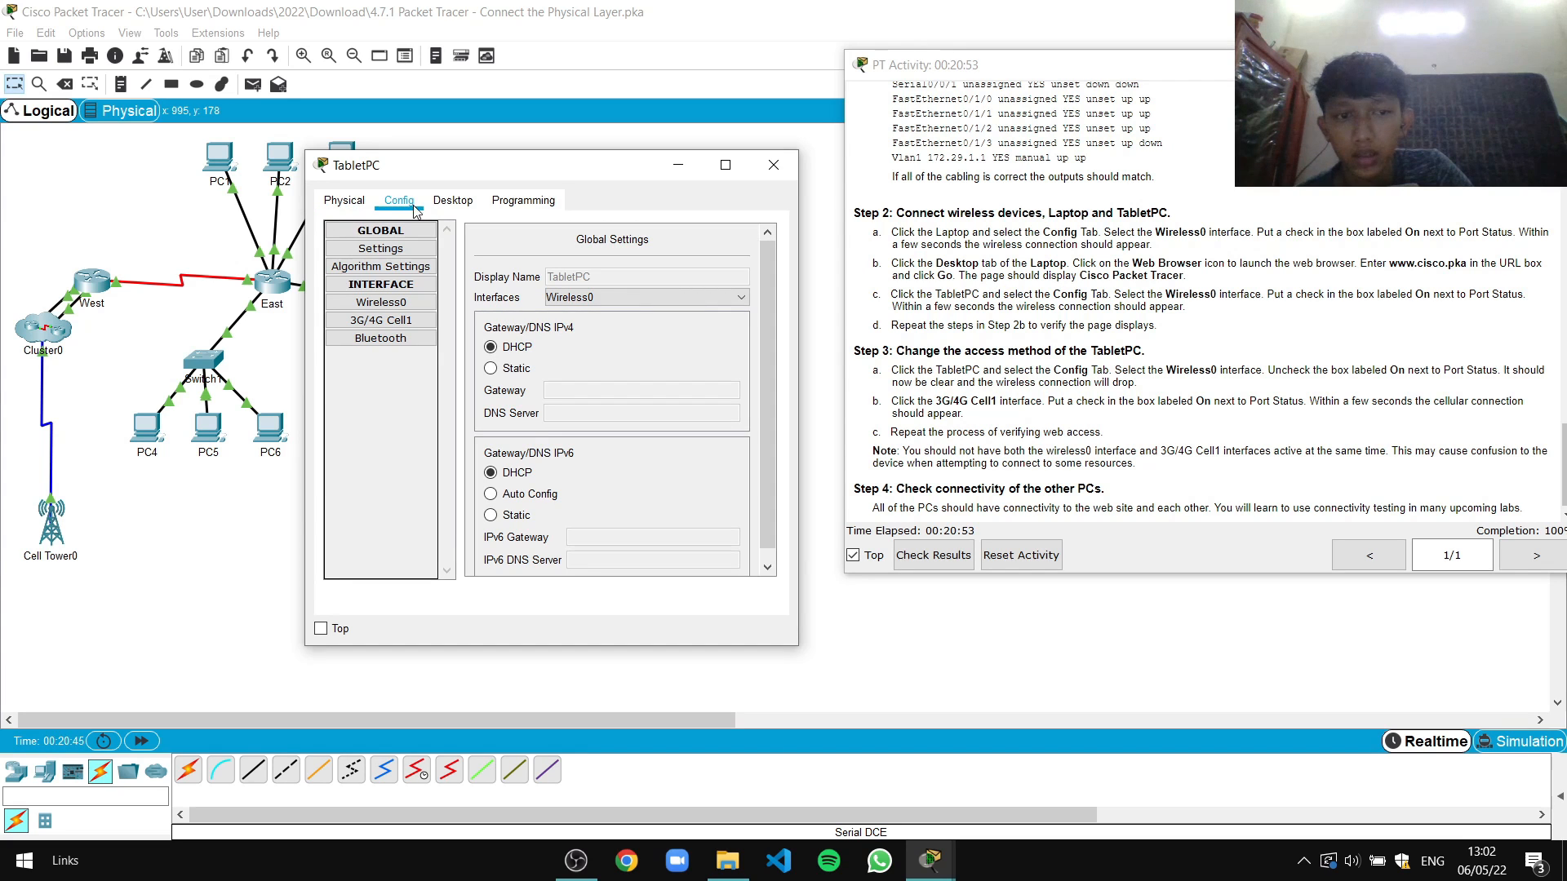
left_click(380, 304)
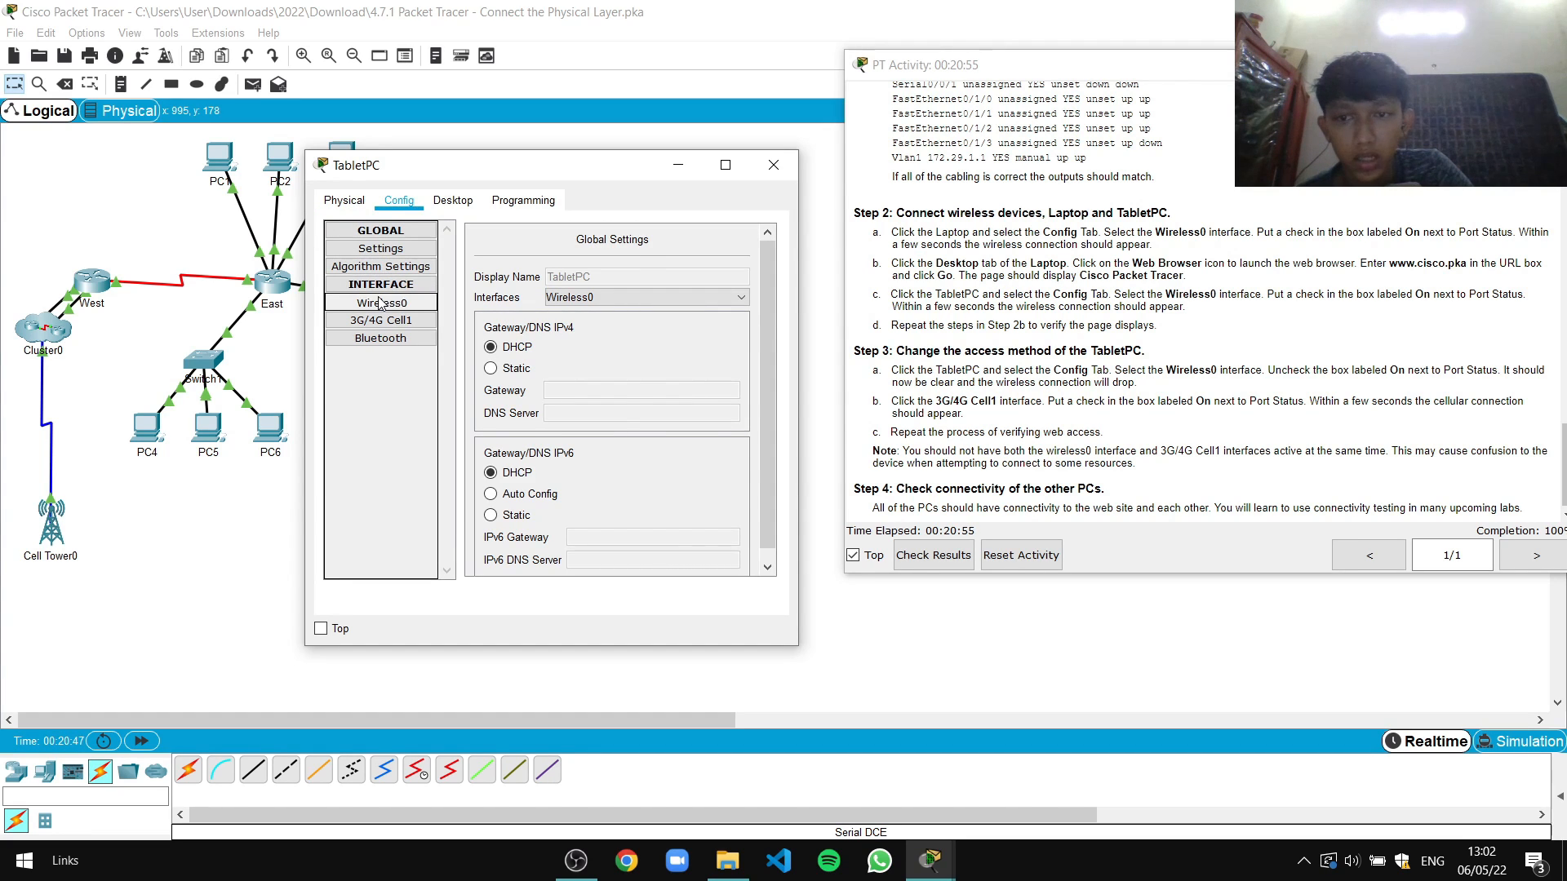
left_click_drag(578, 571, 639, 572)
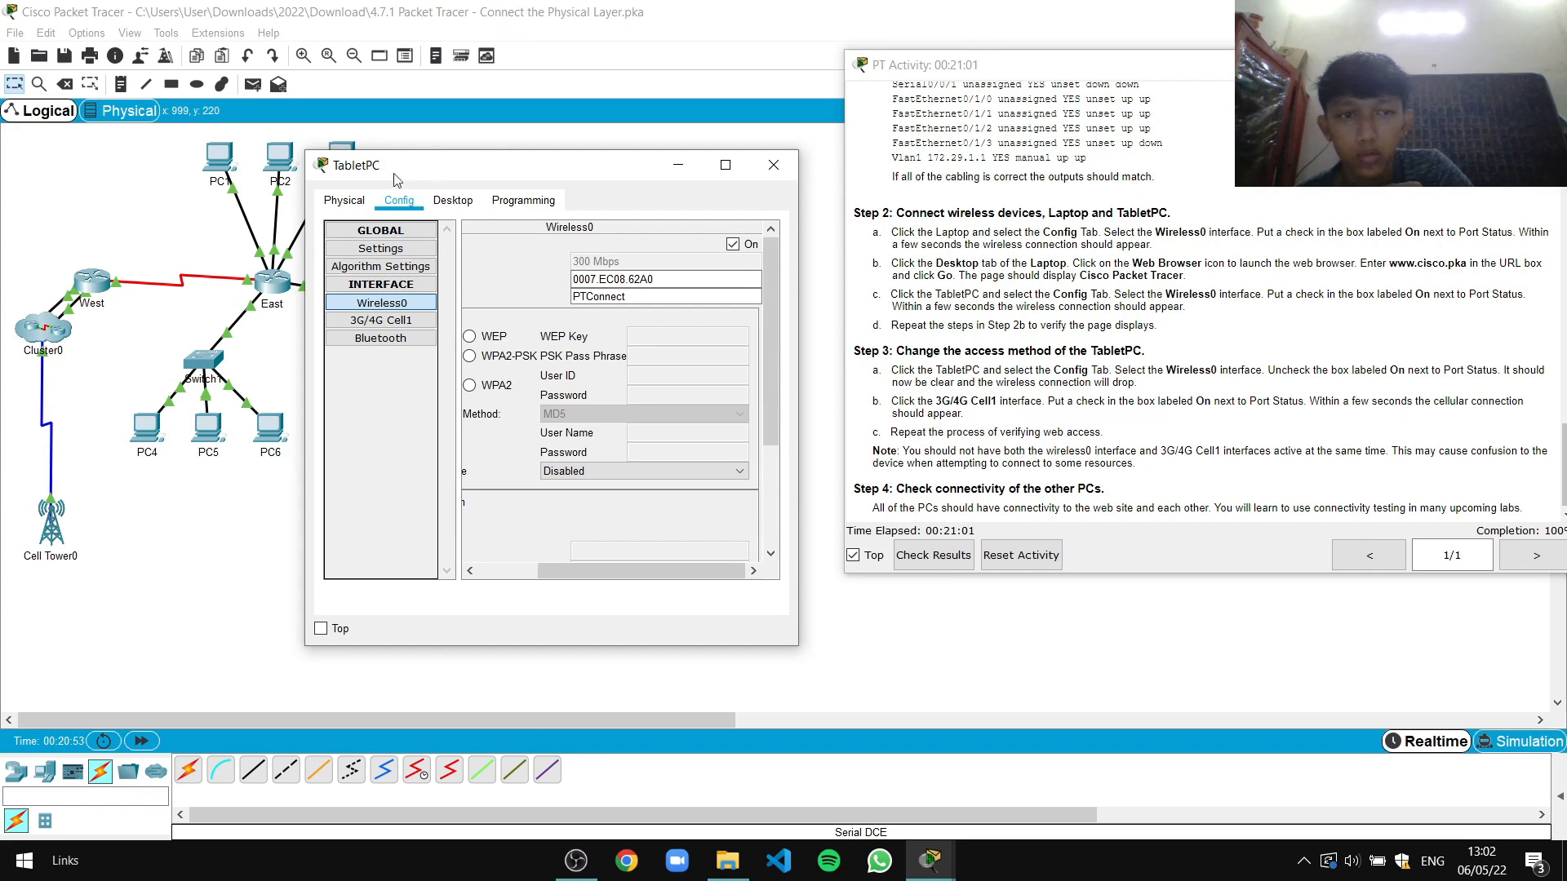
left_click(447, 202)
left_click(679, 269)
left_click(508, 259)
type("www")
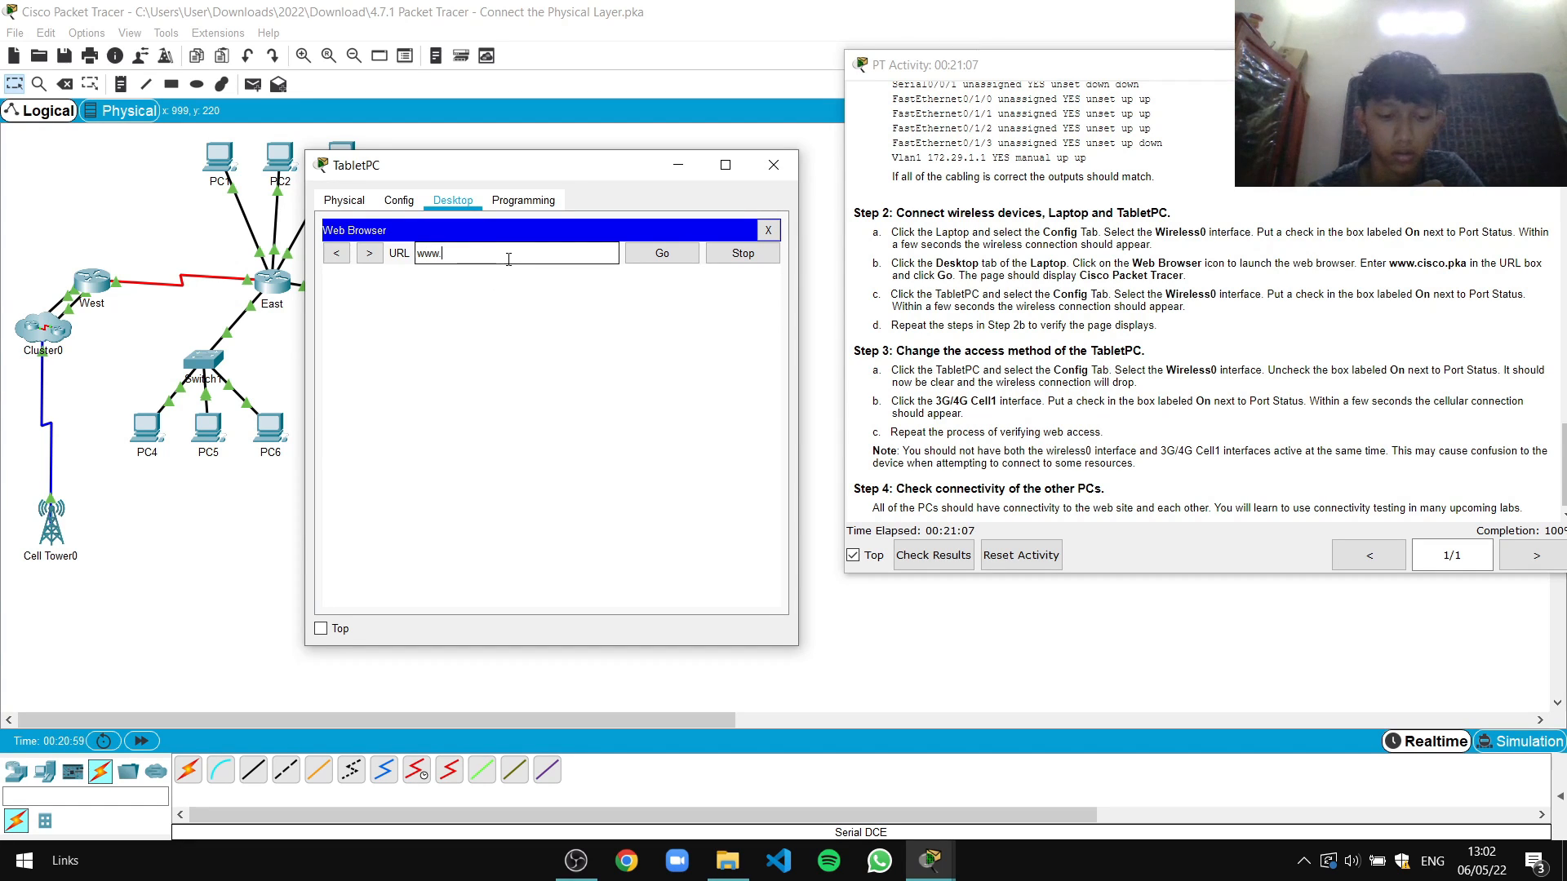
type(".cisco.pka")
left_click(648, 259)
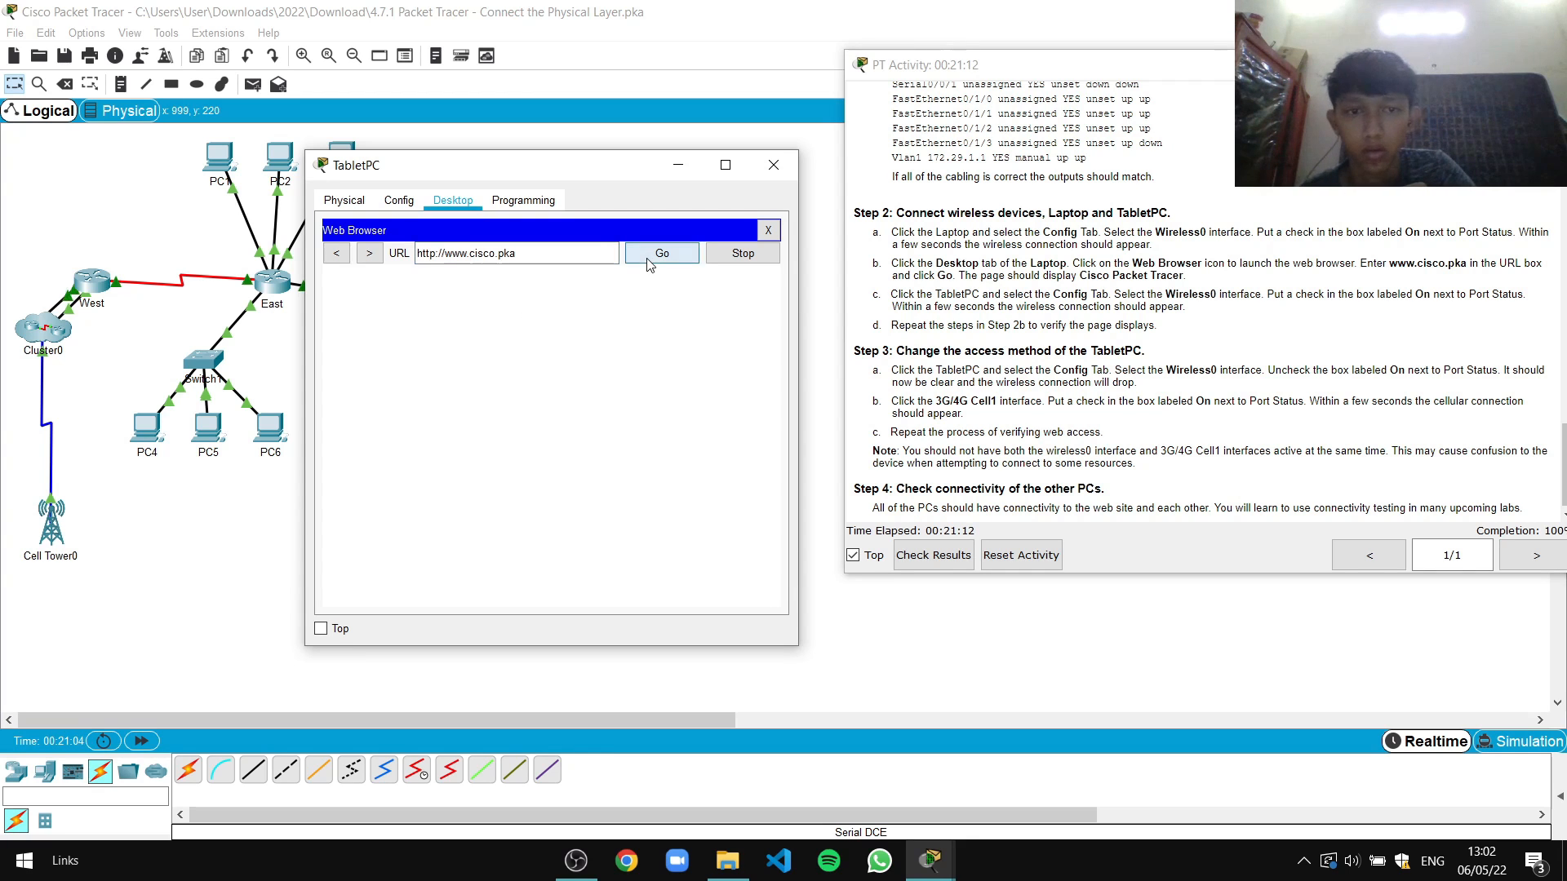
left_click(773, 165)
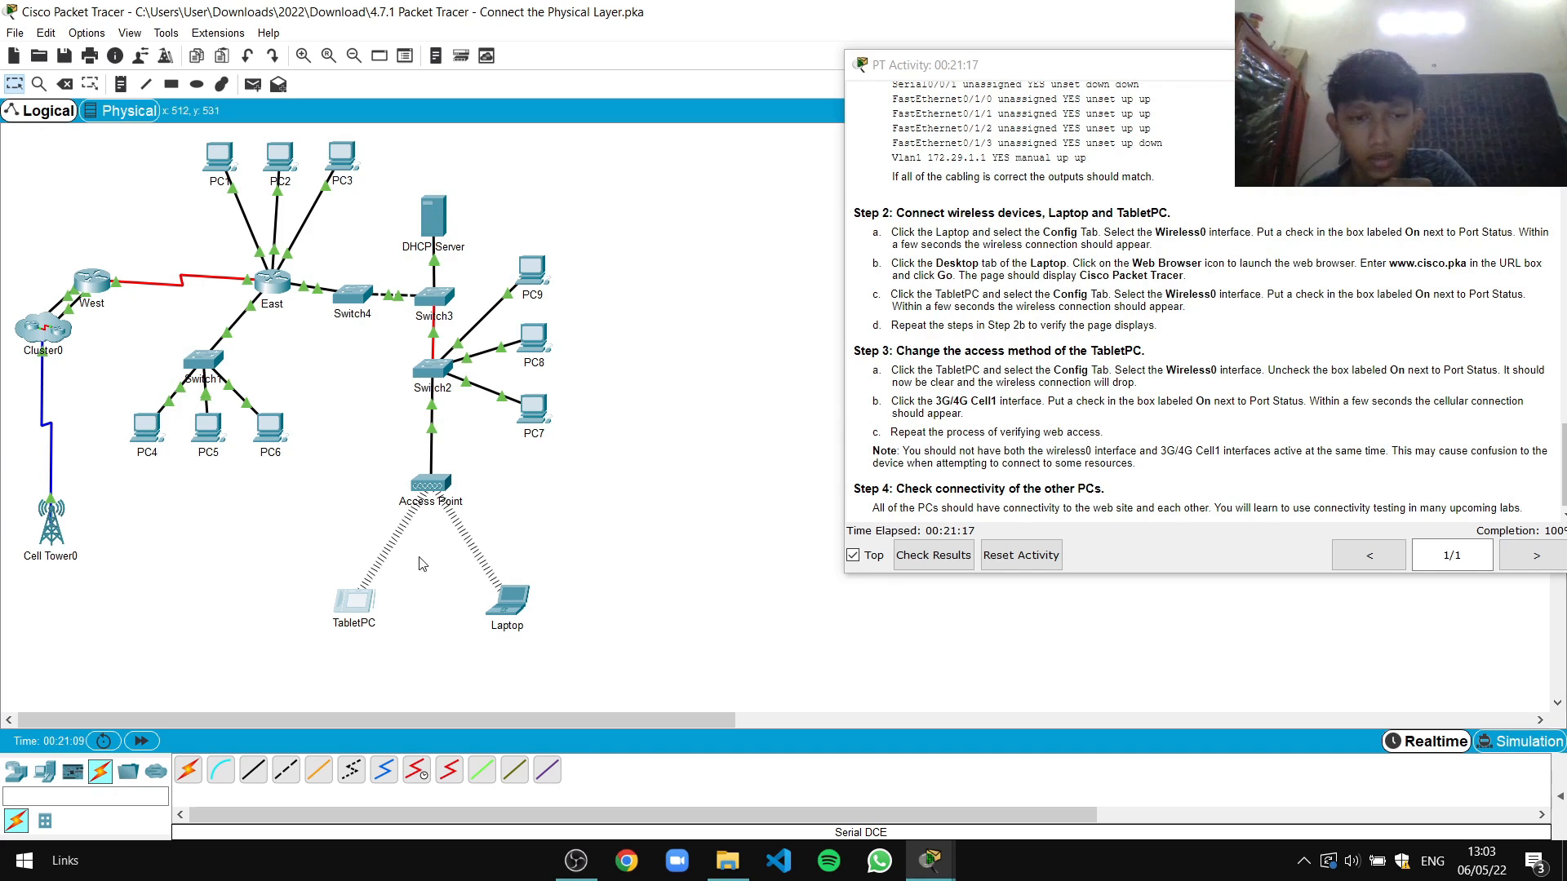
Turn off the TabletPC's Wireless0 Port Status
scroll(1106, 377, "down", 1)
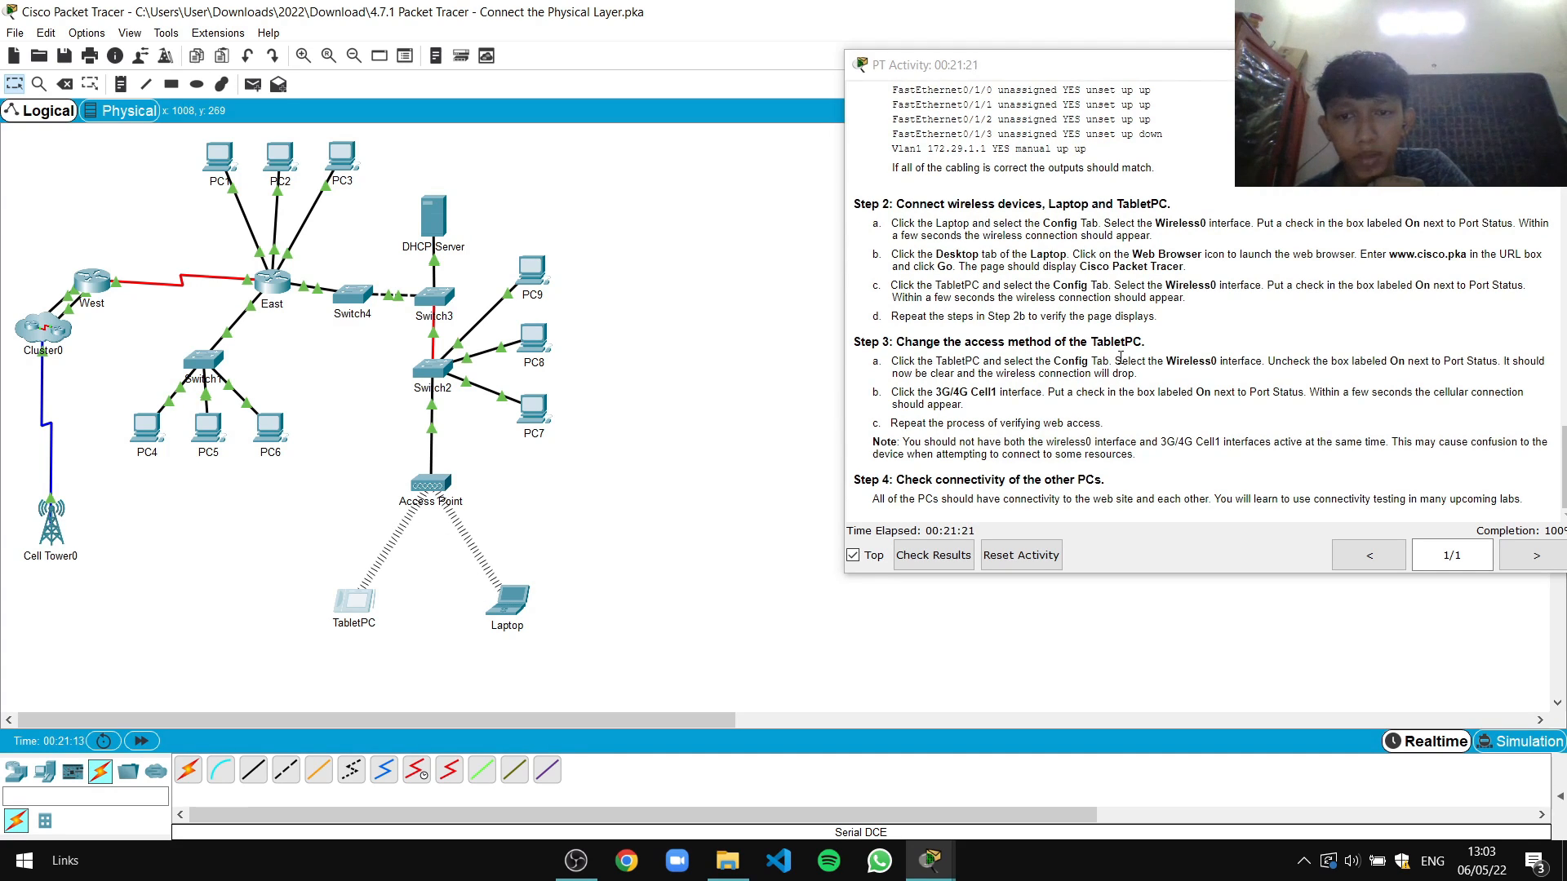
left_click(359, 612)
left_click_drag(746, 174, 475, 162)
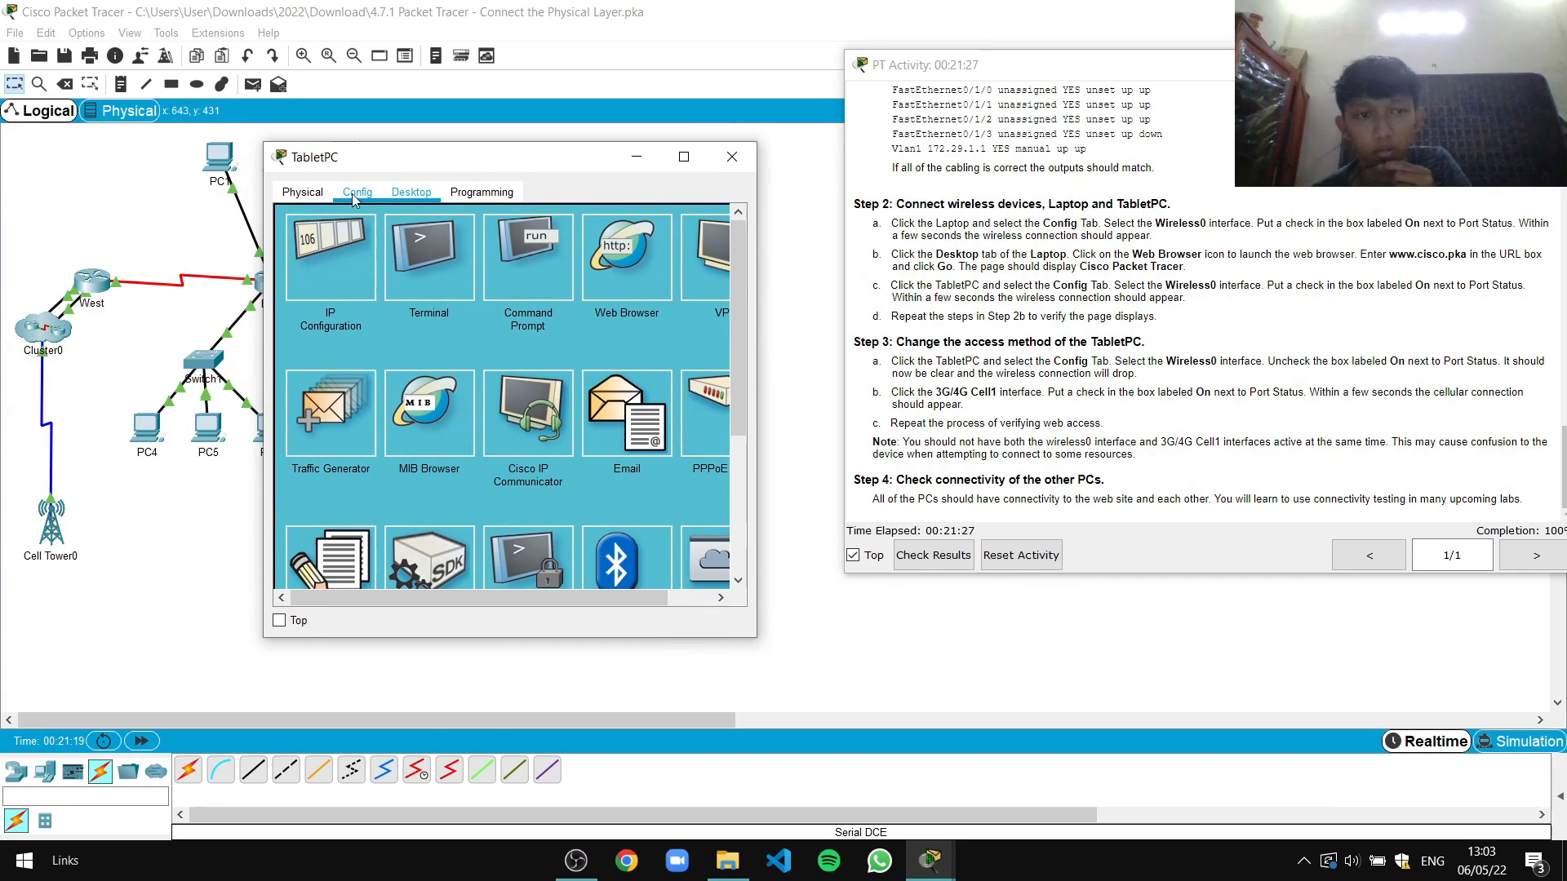
left_click(358, 193)
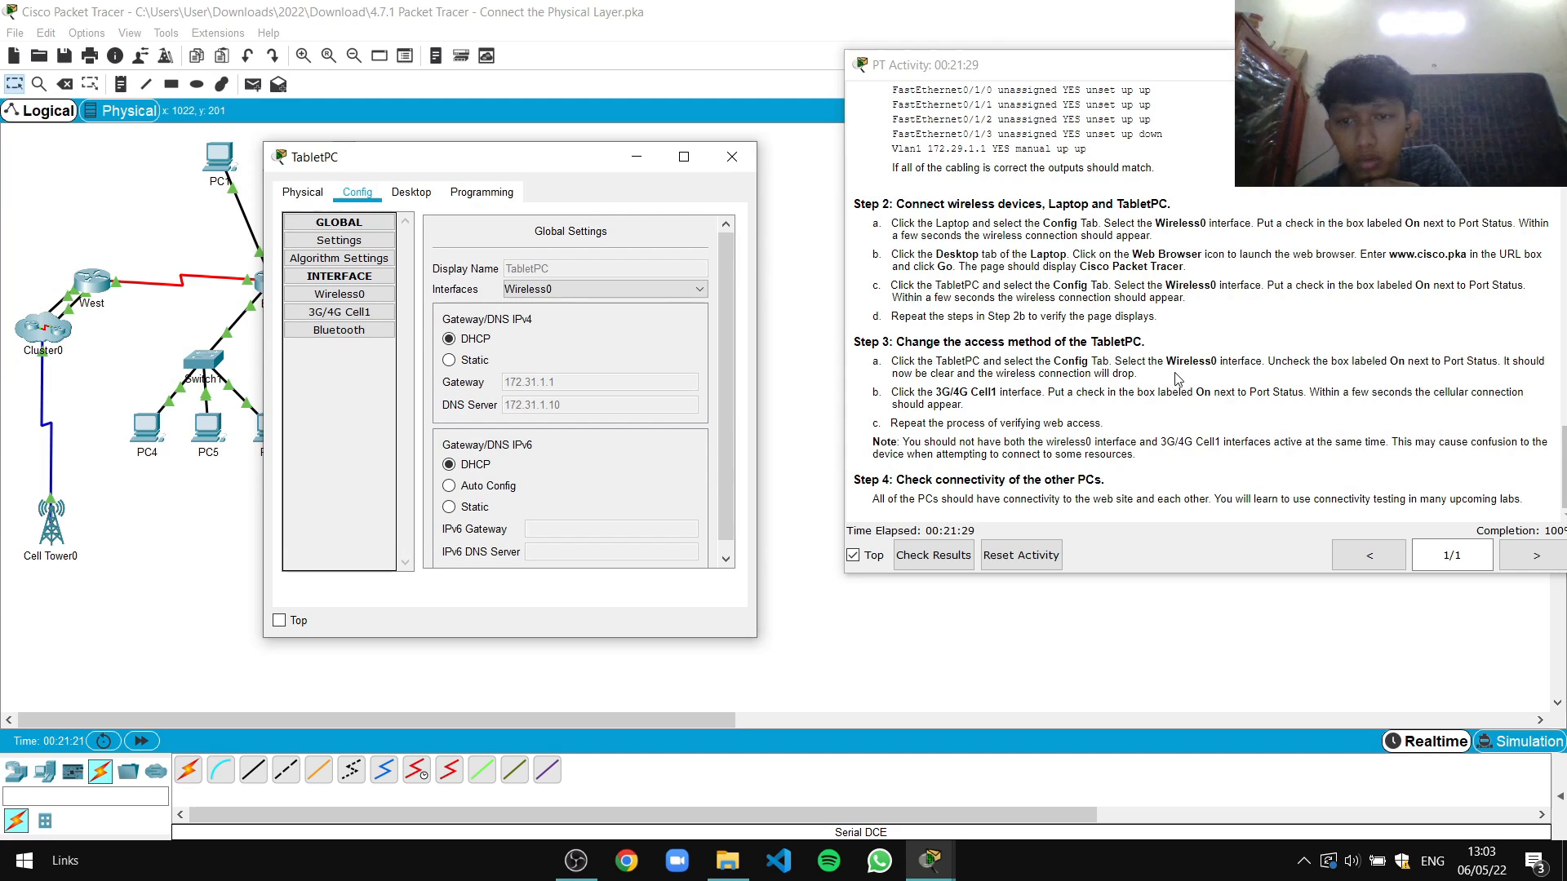
left_click(377, 295)
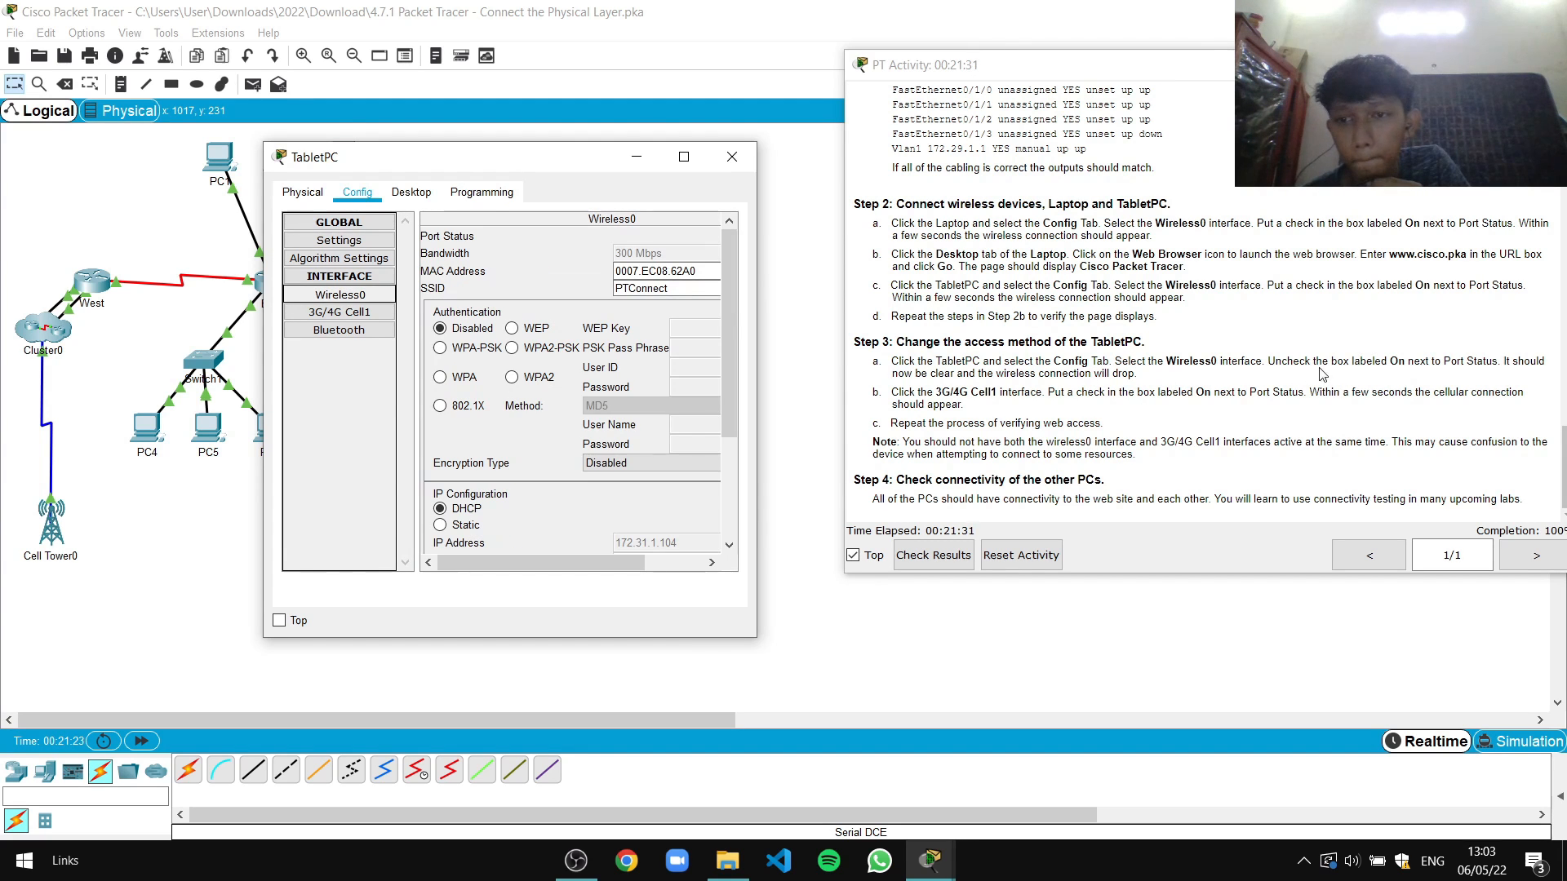
left_click_drag(571, 562, 751, 563)
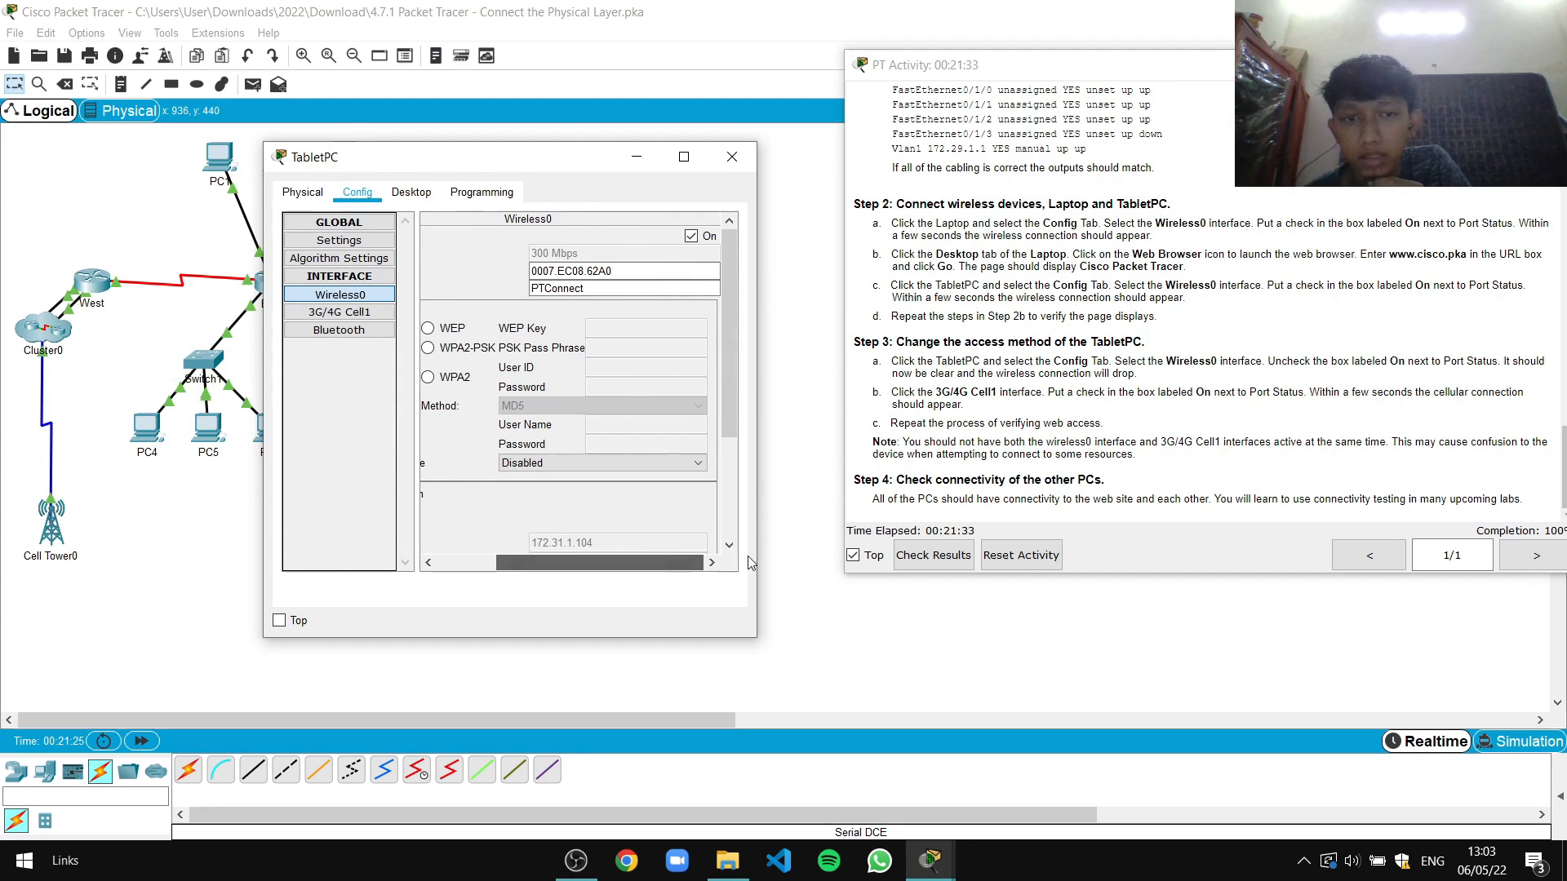
left_click(692, 236)
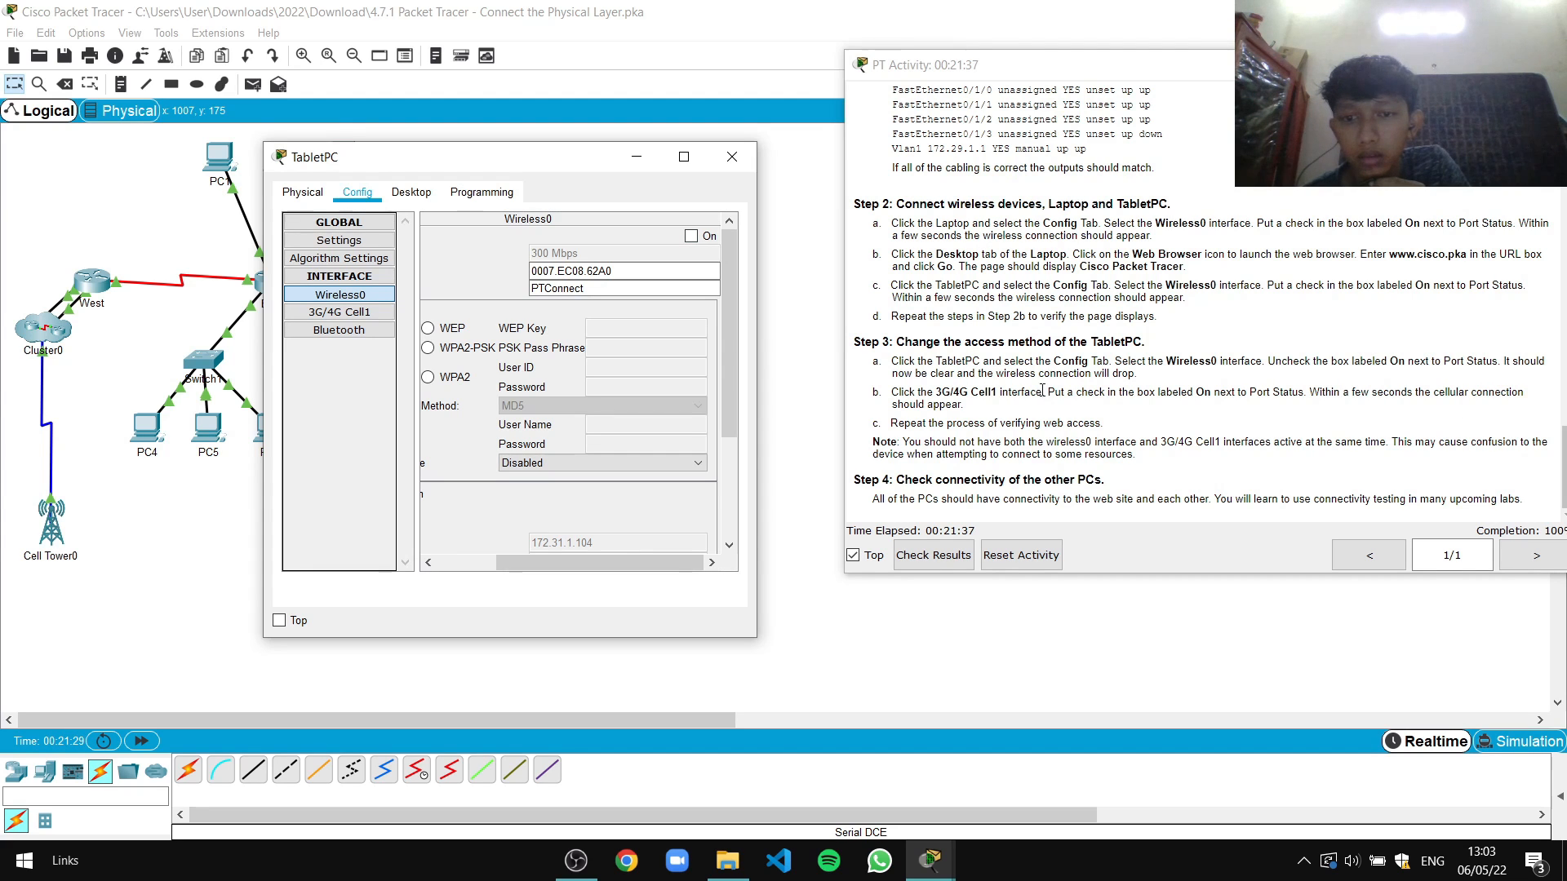
left_click_drag(600, 563, 541, 563)
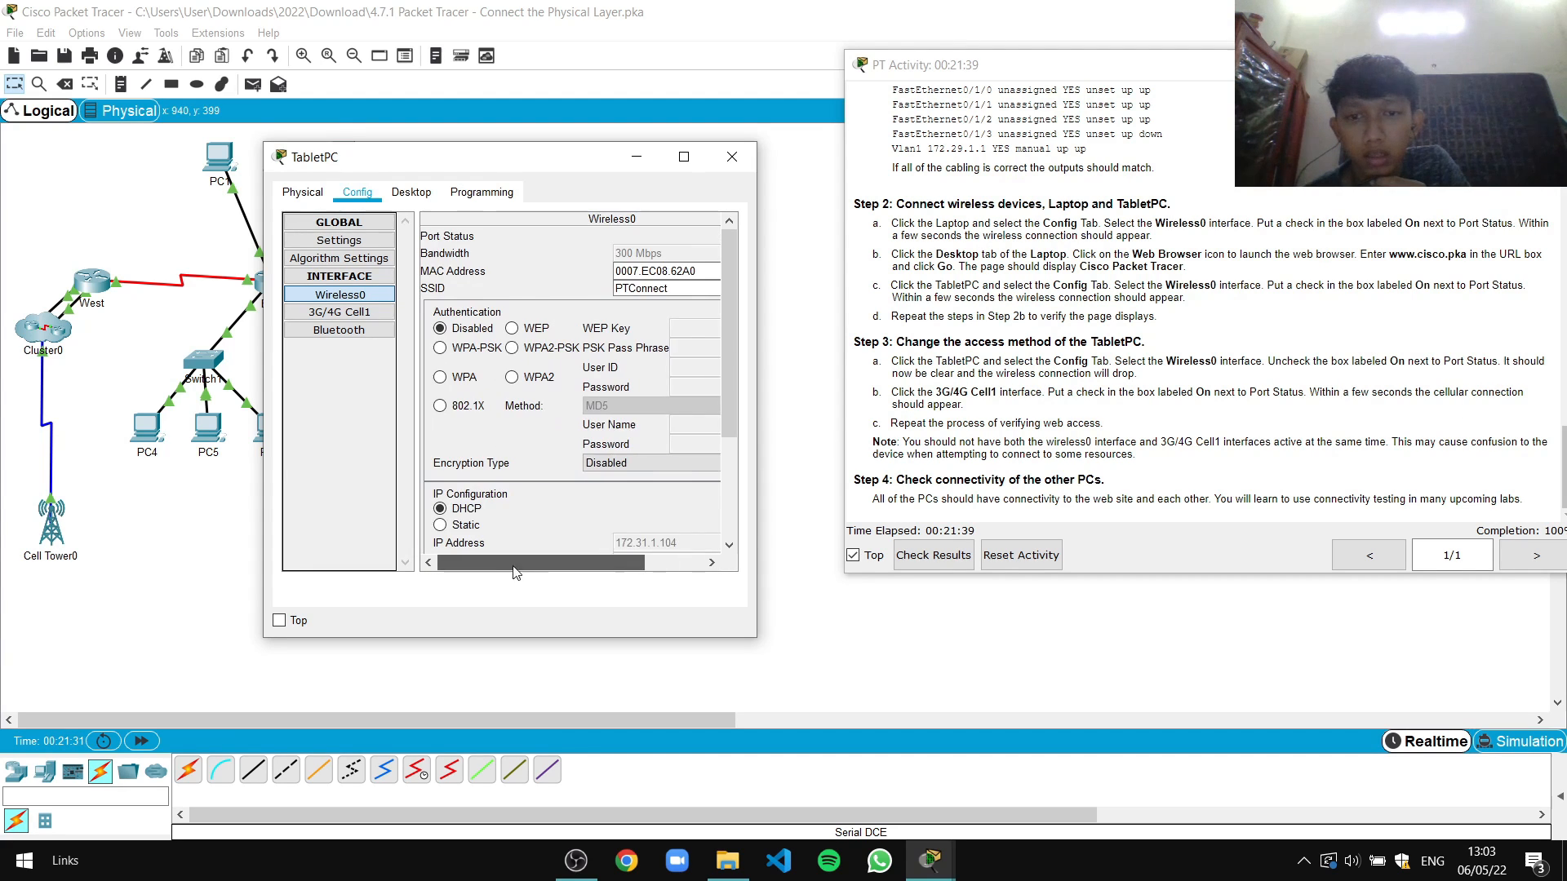
Turn on the TabletPC's 3G/4G Cell1 port and confirm it connects to Cell Tower0
left_click(363, 314)
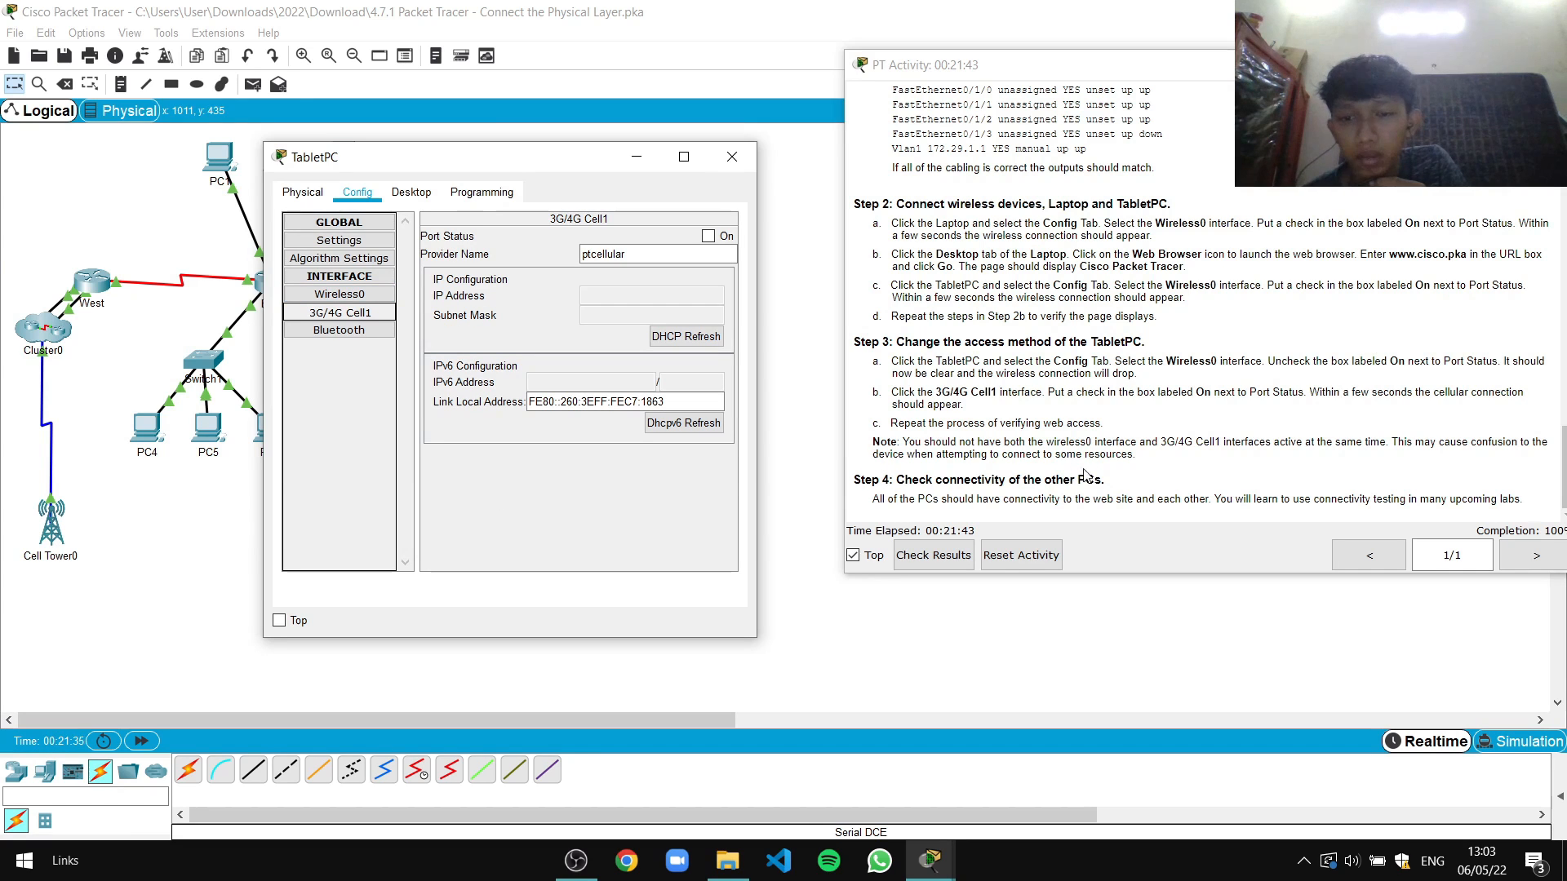
left_click(707, 237)
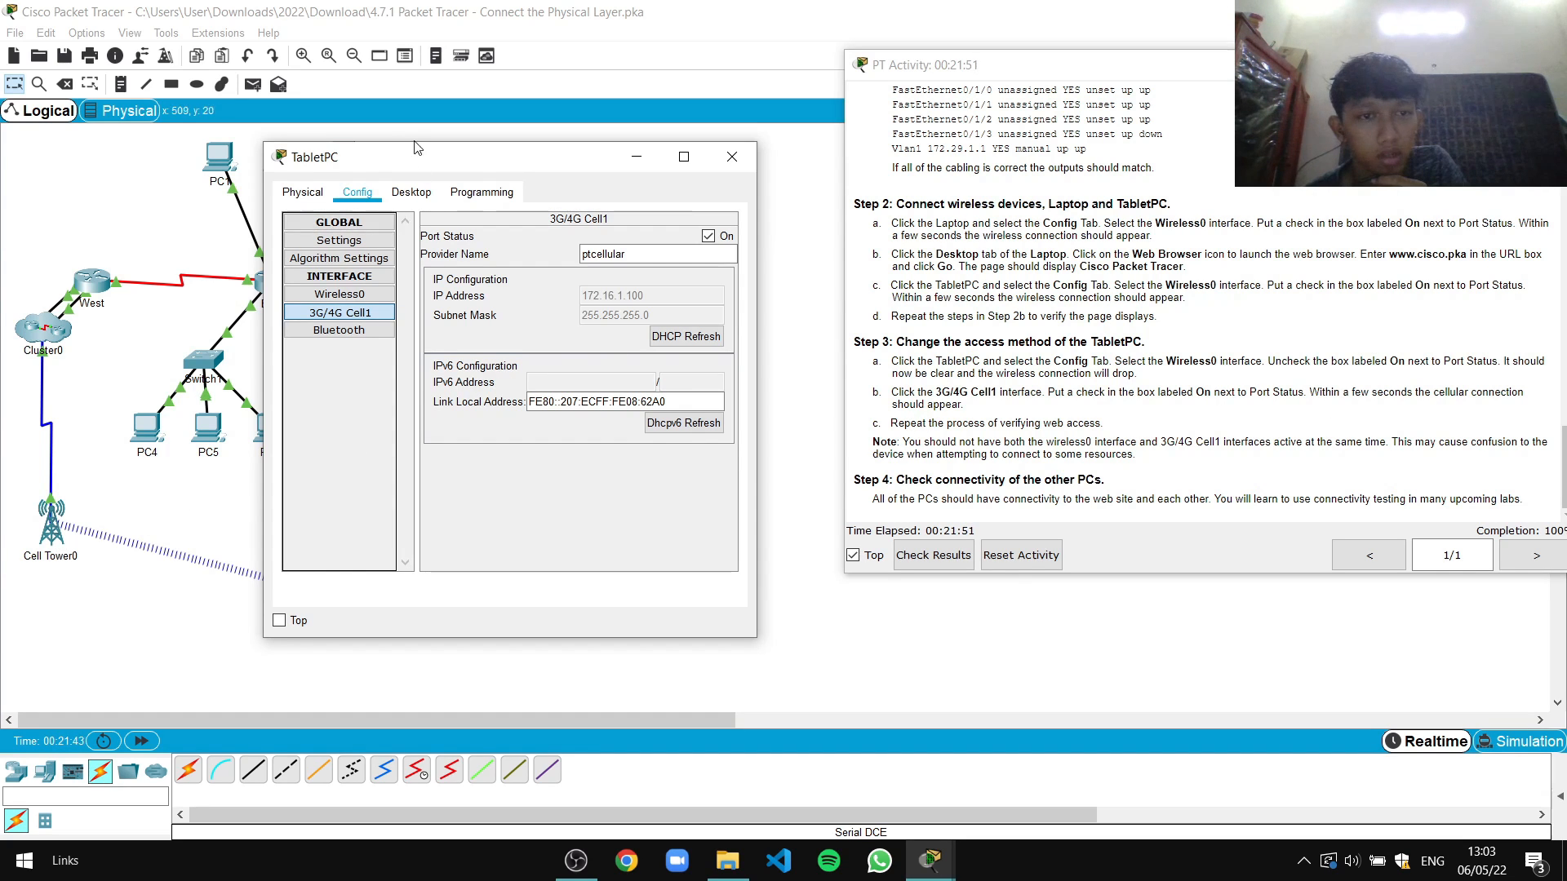
left_click_drag(487, 155, 918, 131)
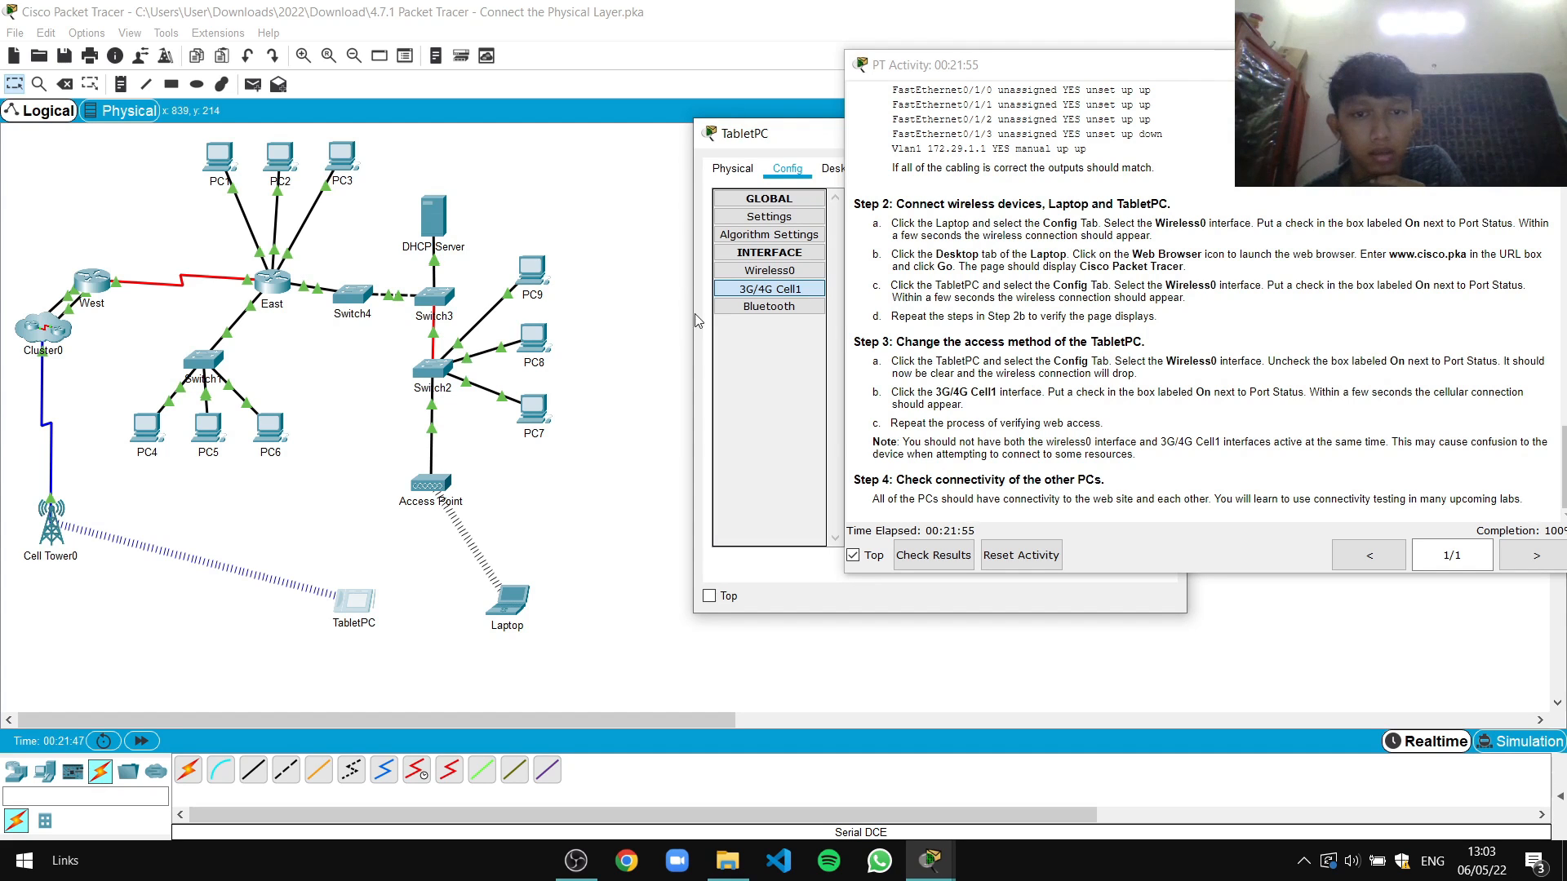
left_click_drag(812, 140, 453, 140)
left_click(435, 292)
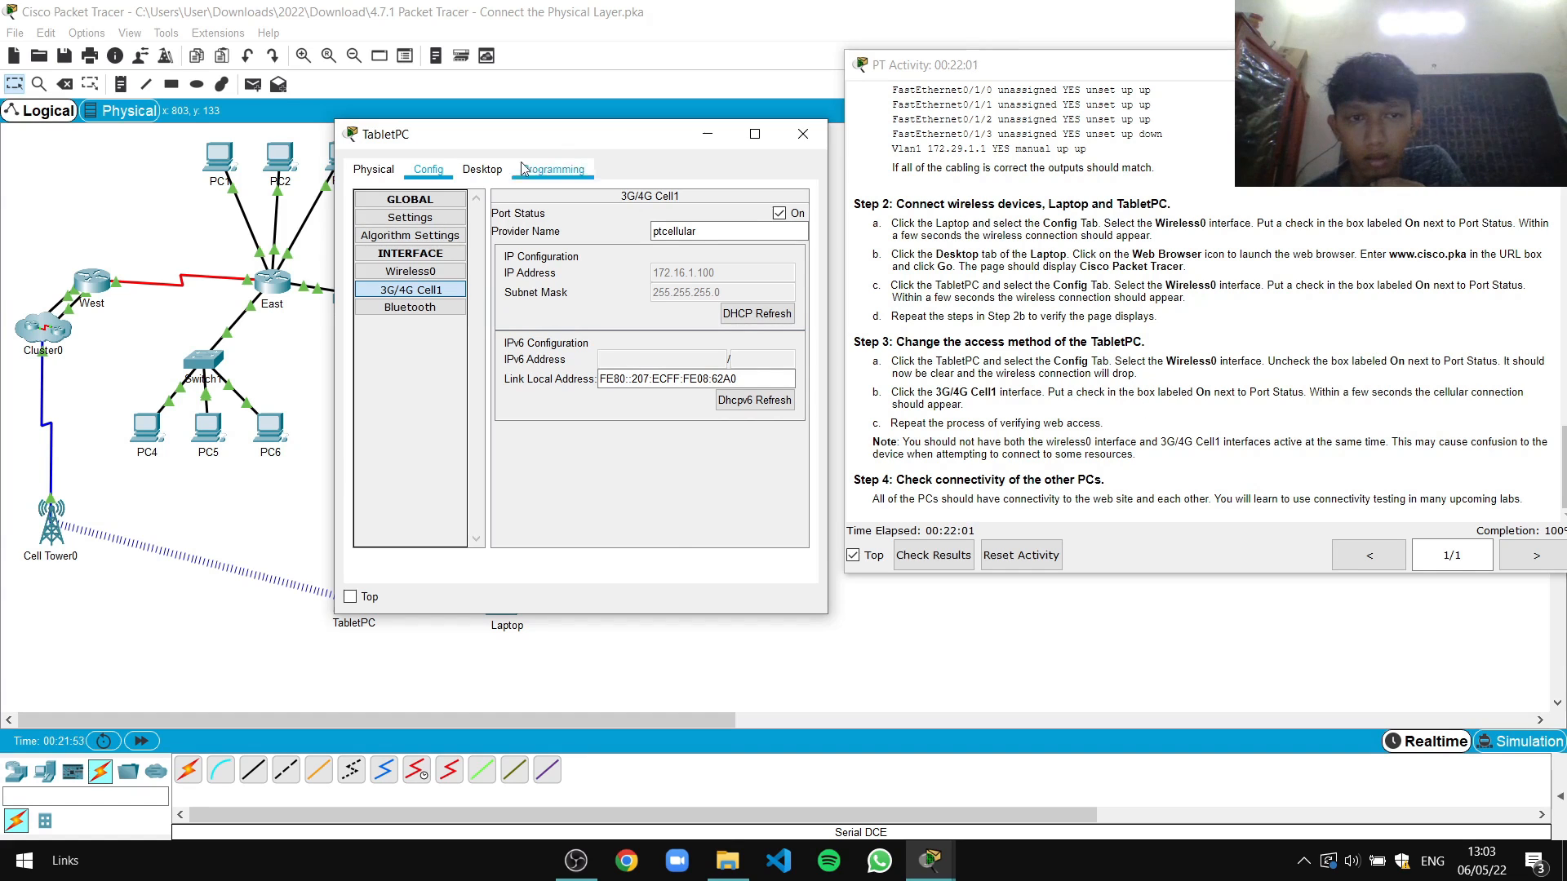
left_click(483, 169)
left_click(702, 243)
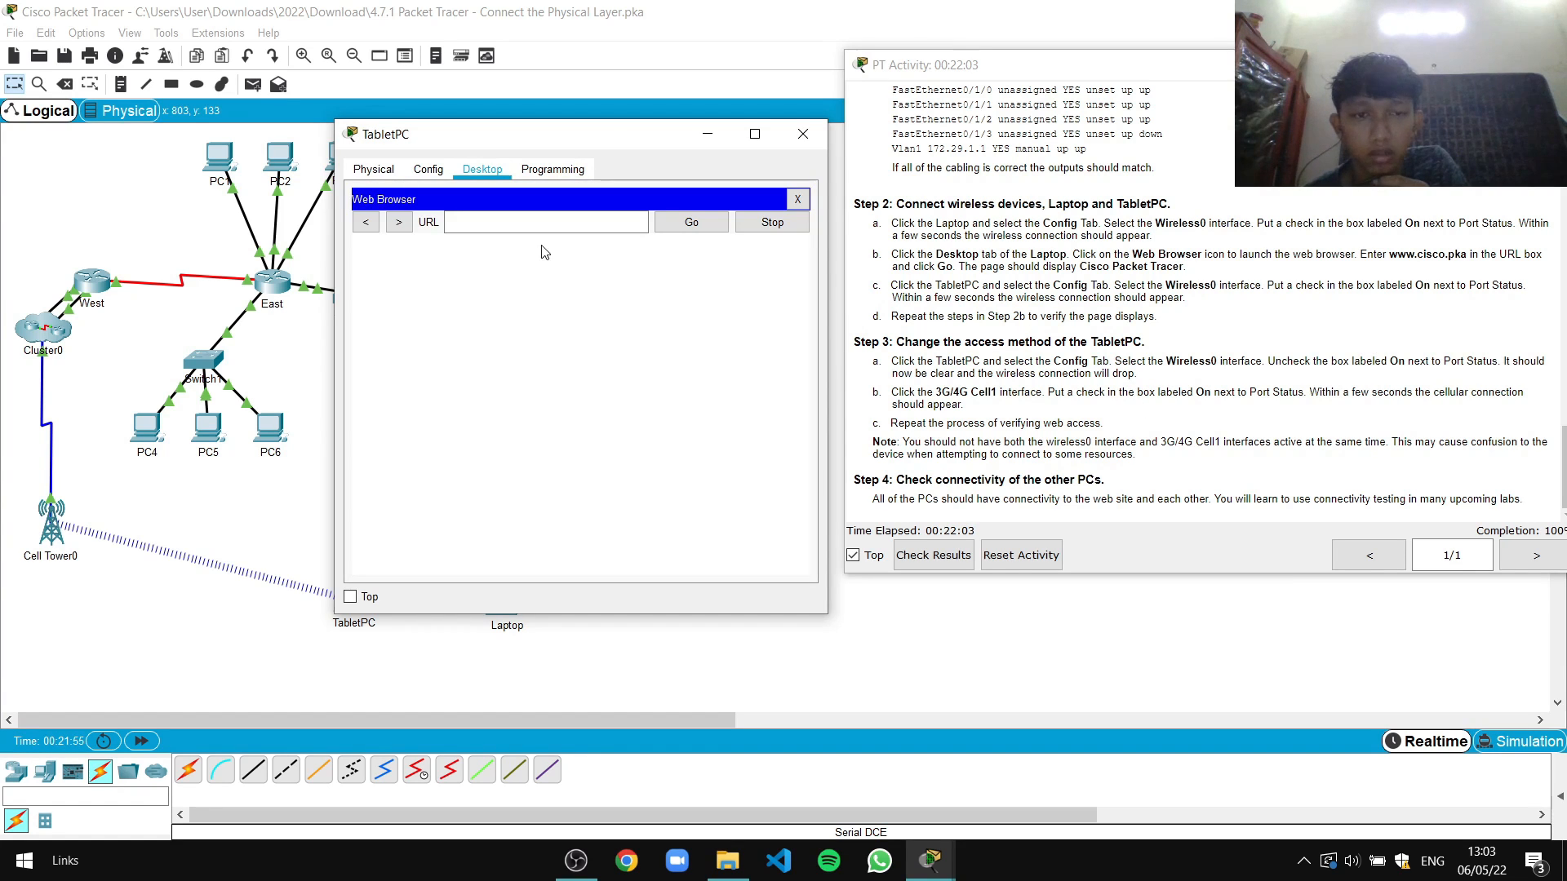
type("www")
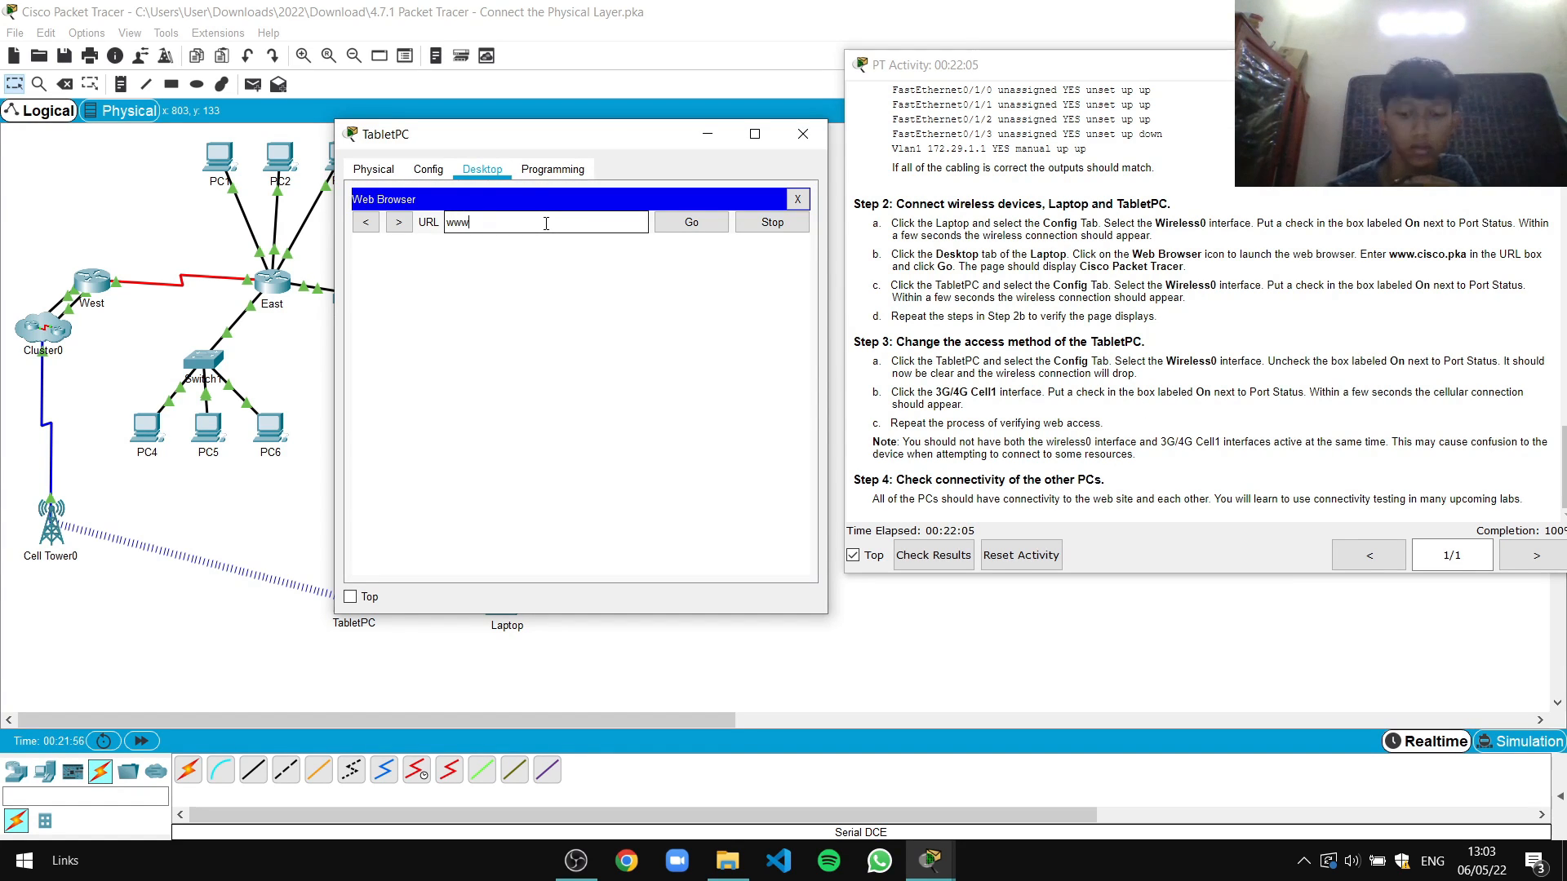
type(".cisco")
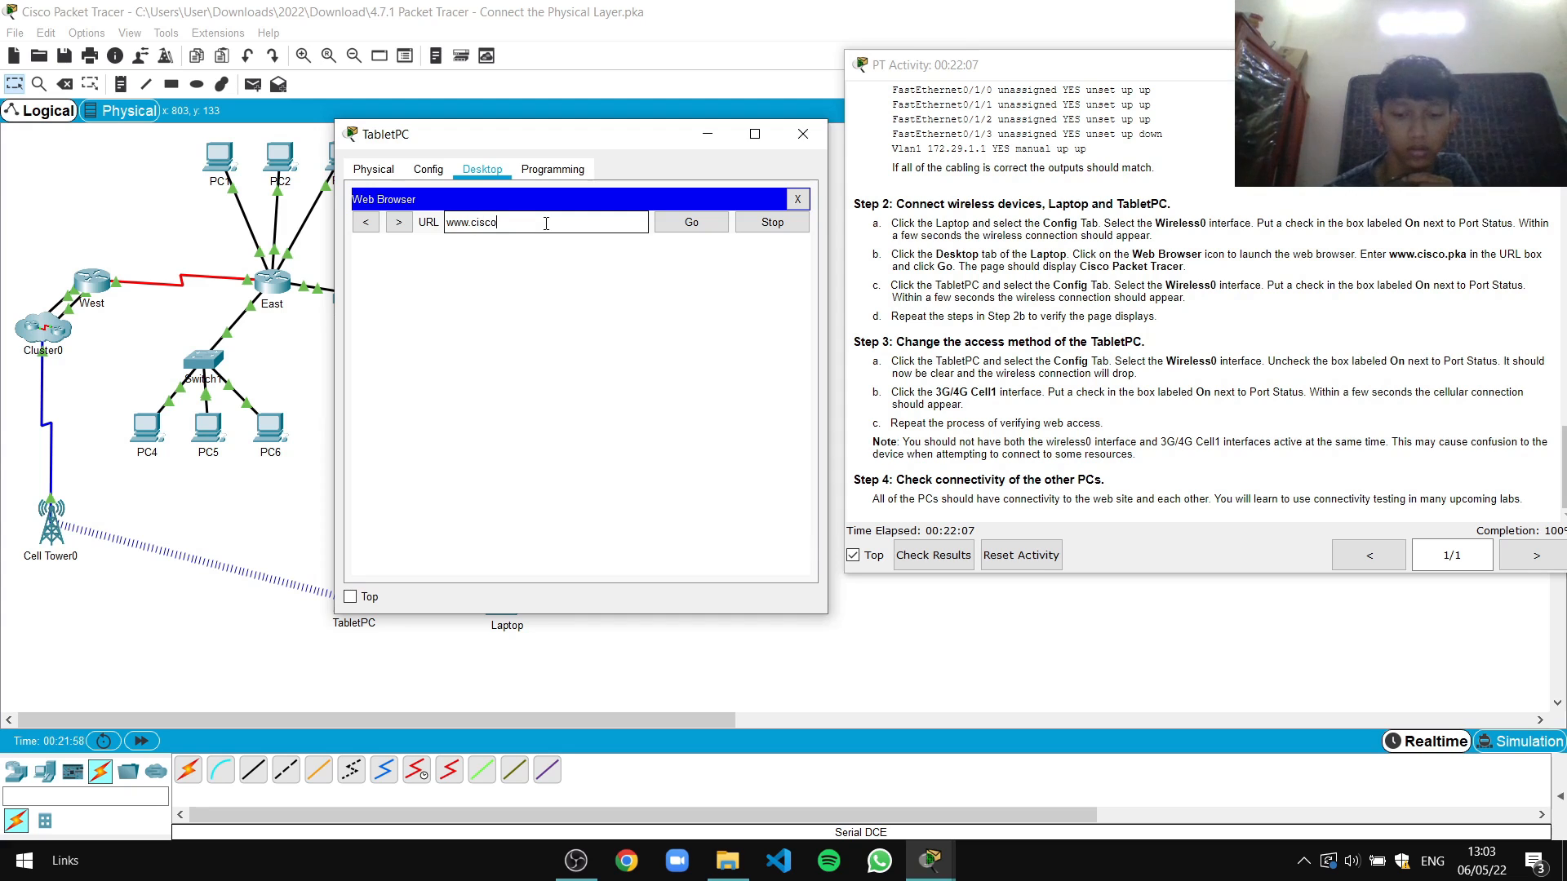
type(".pka")
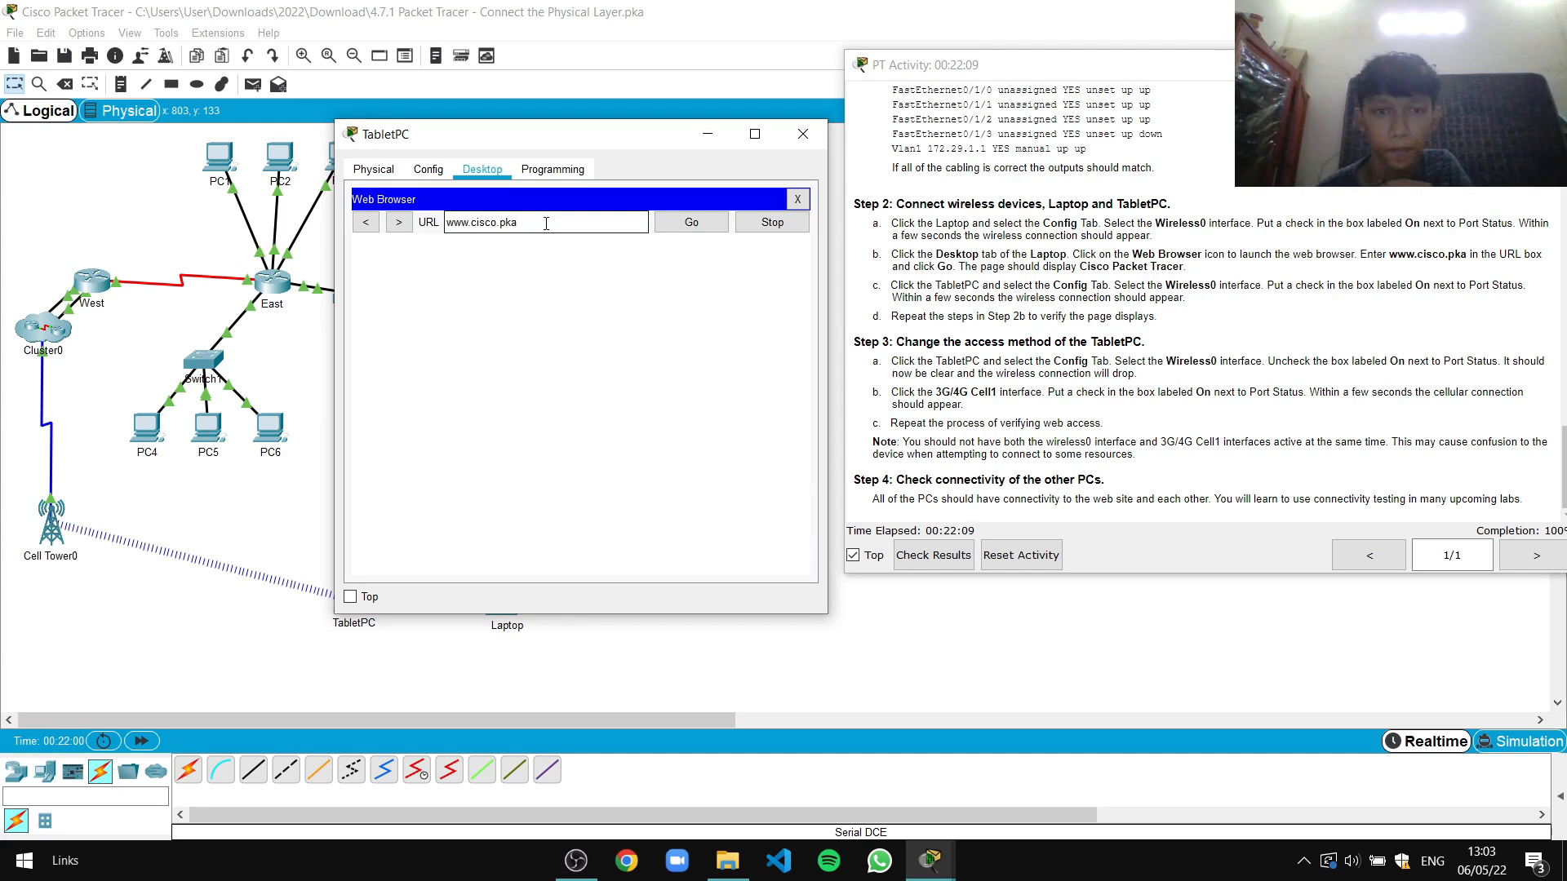
left_click(705, 226)
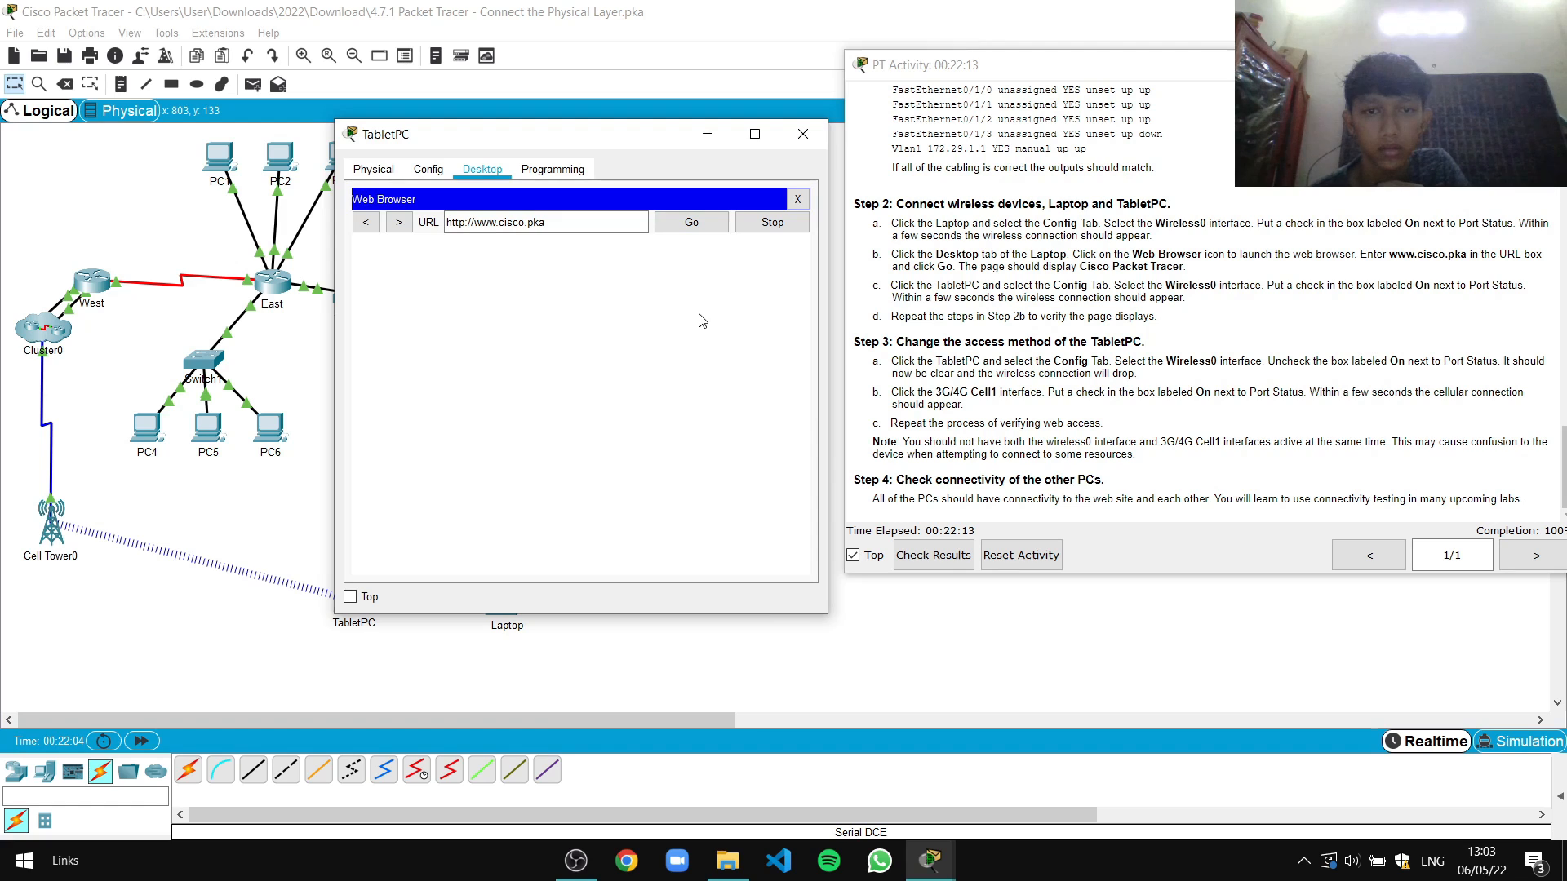
left_click(696, 228)
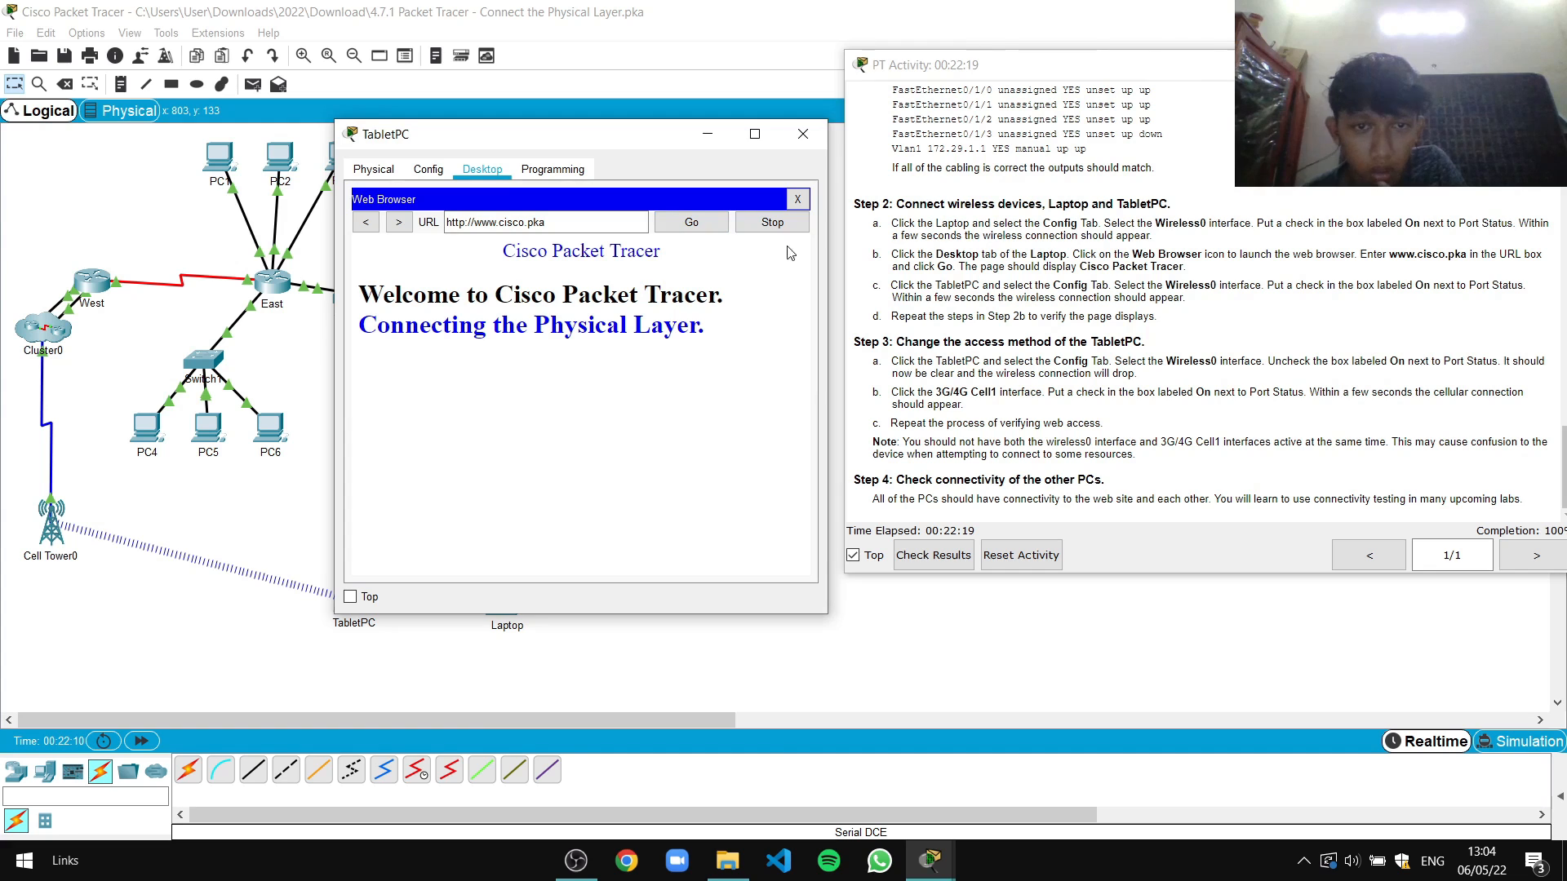
left_click(802, 134)
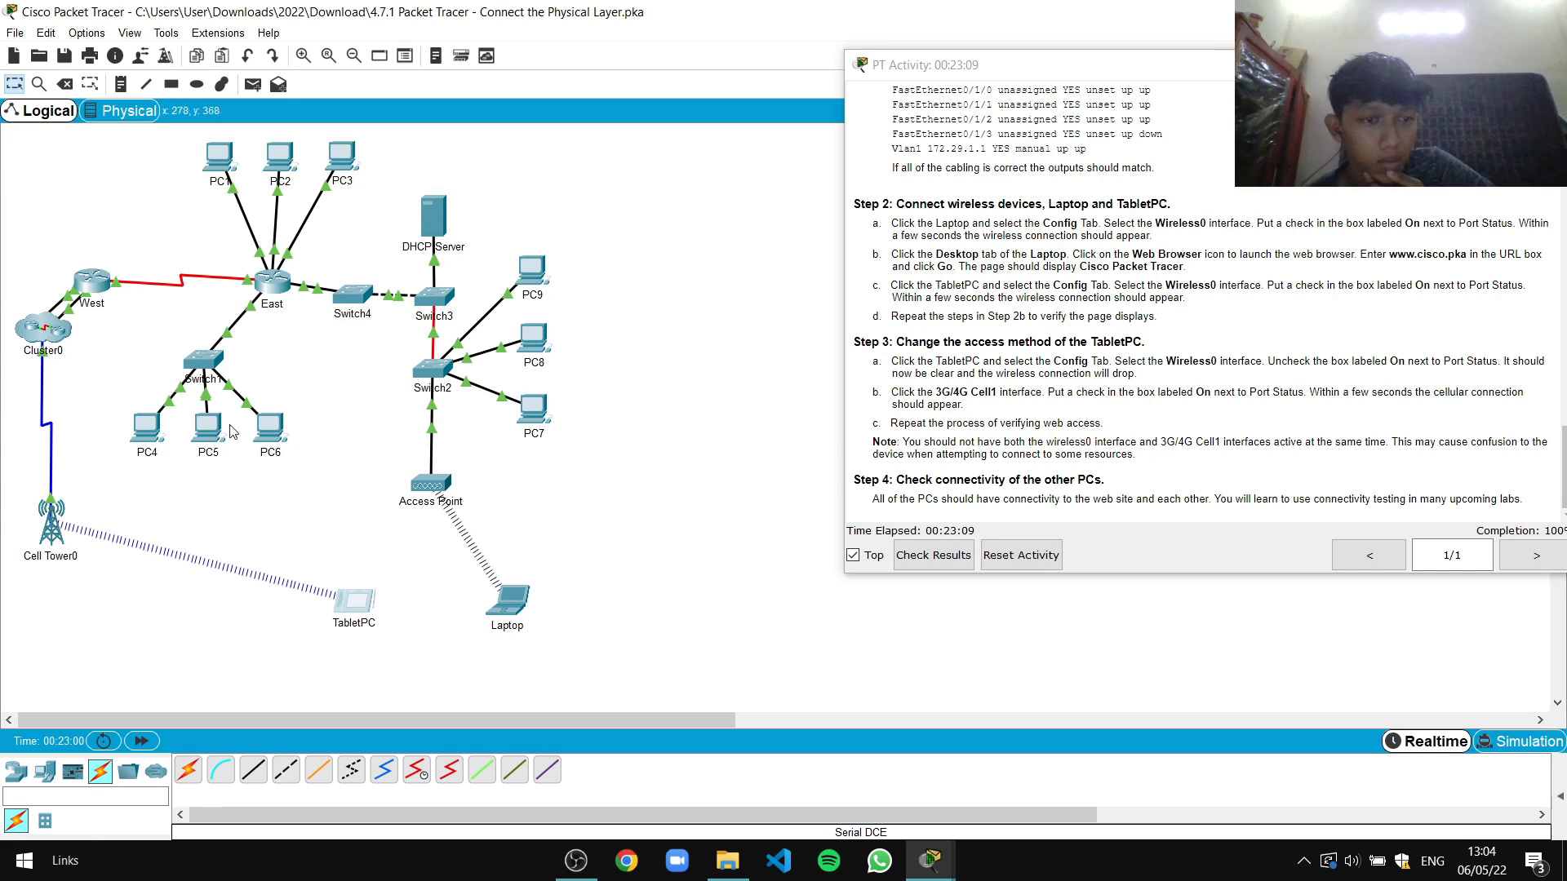
Check that PC1's FastEthernet0 interface received a DHCP-assigned address
left_click(217, 155)
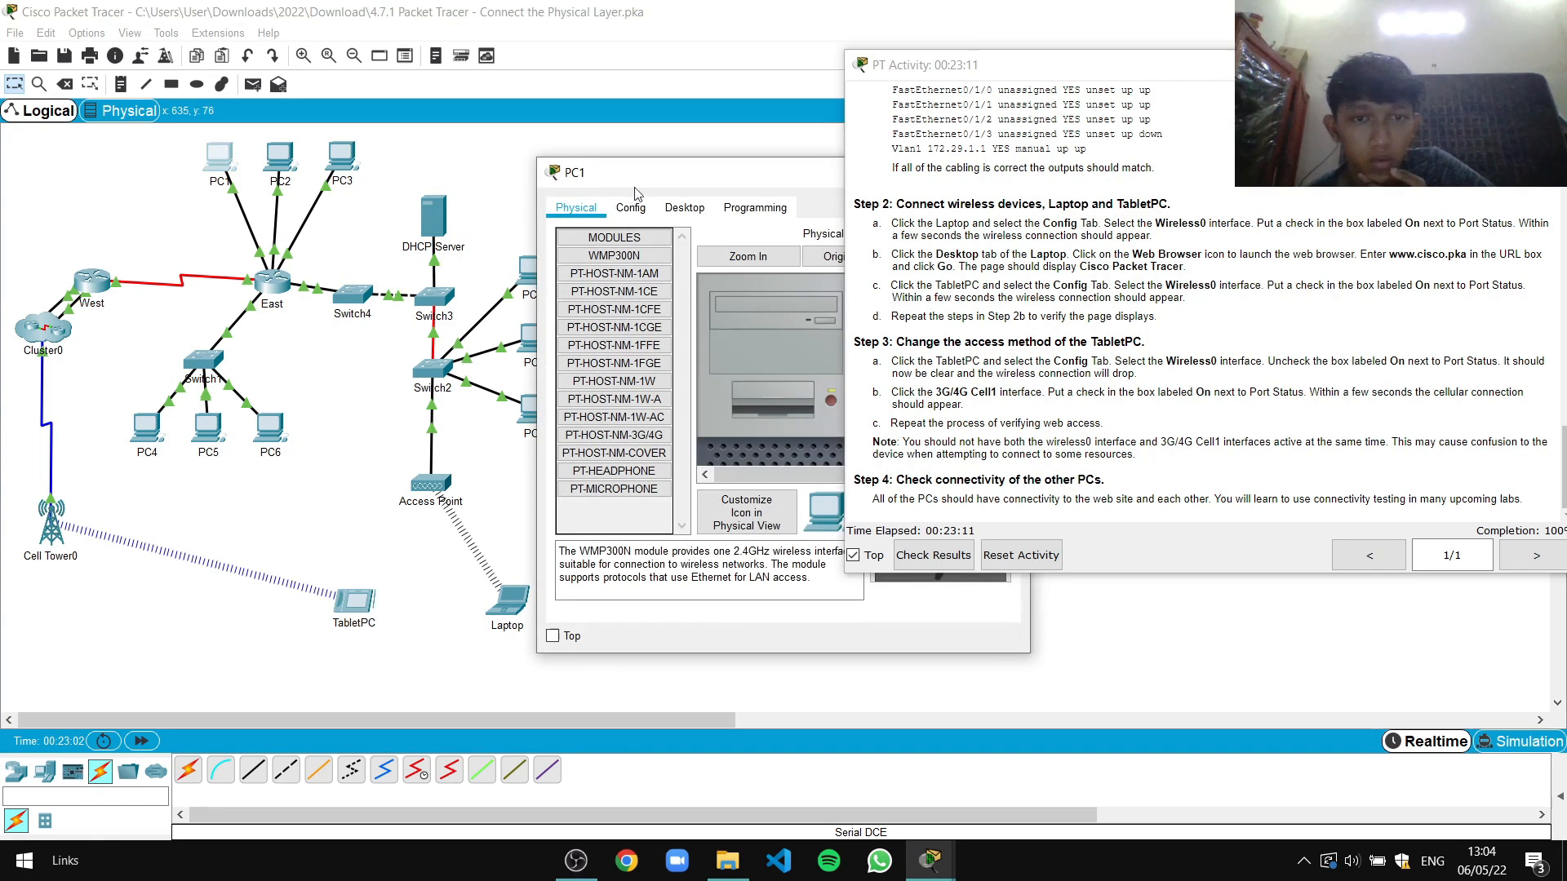
left_click_drag(629, 178, 382, 178)
left_click(388, 213)
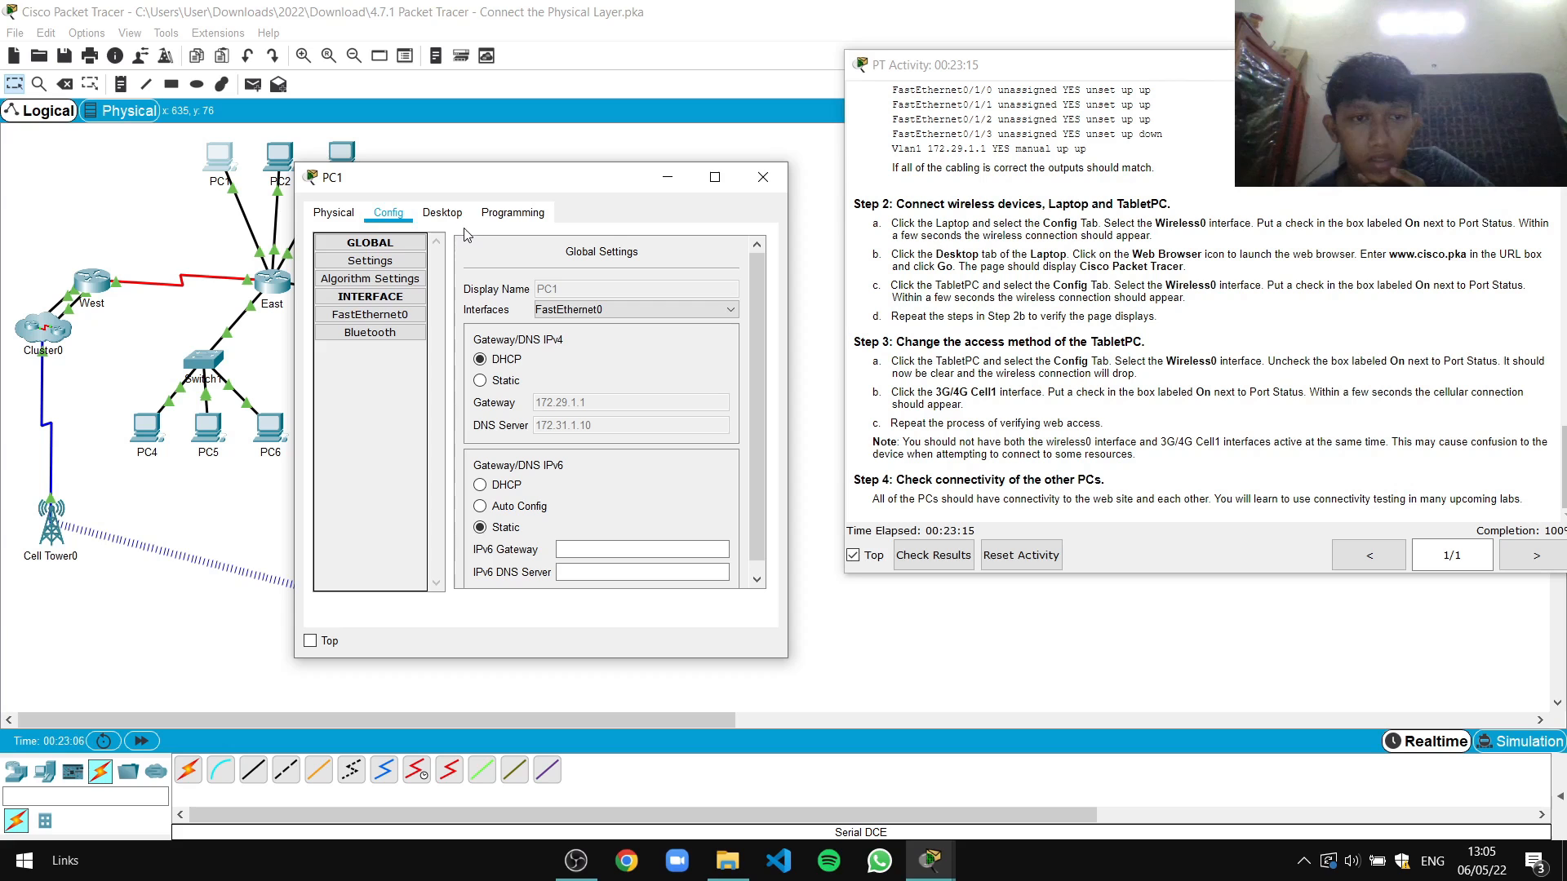
left_click(370, 315)
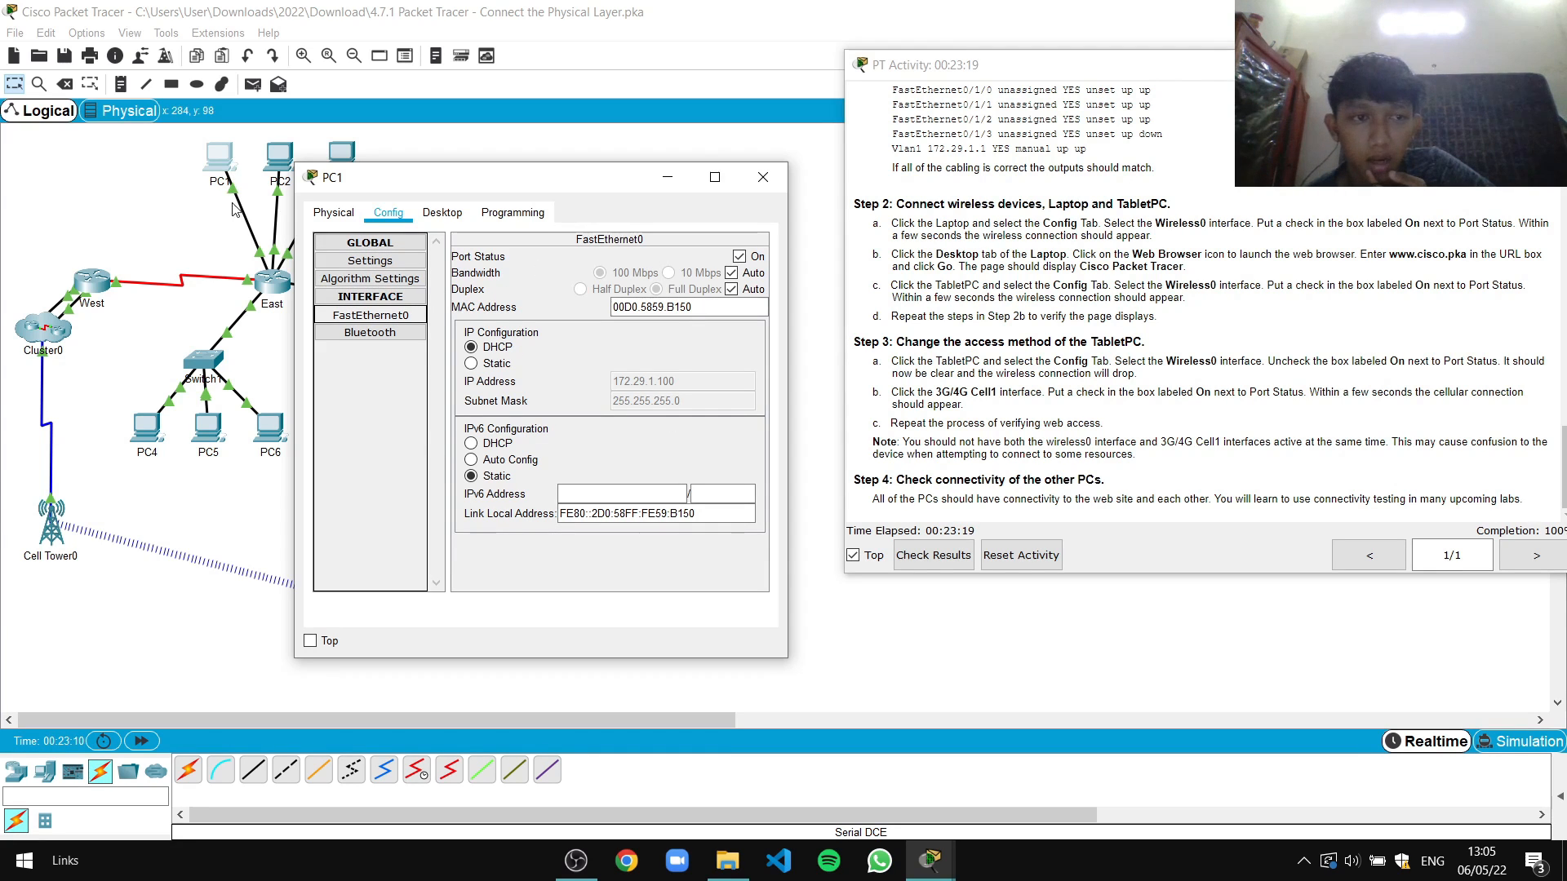
left_click(448, 215)
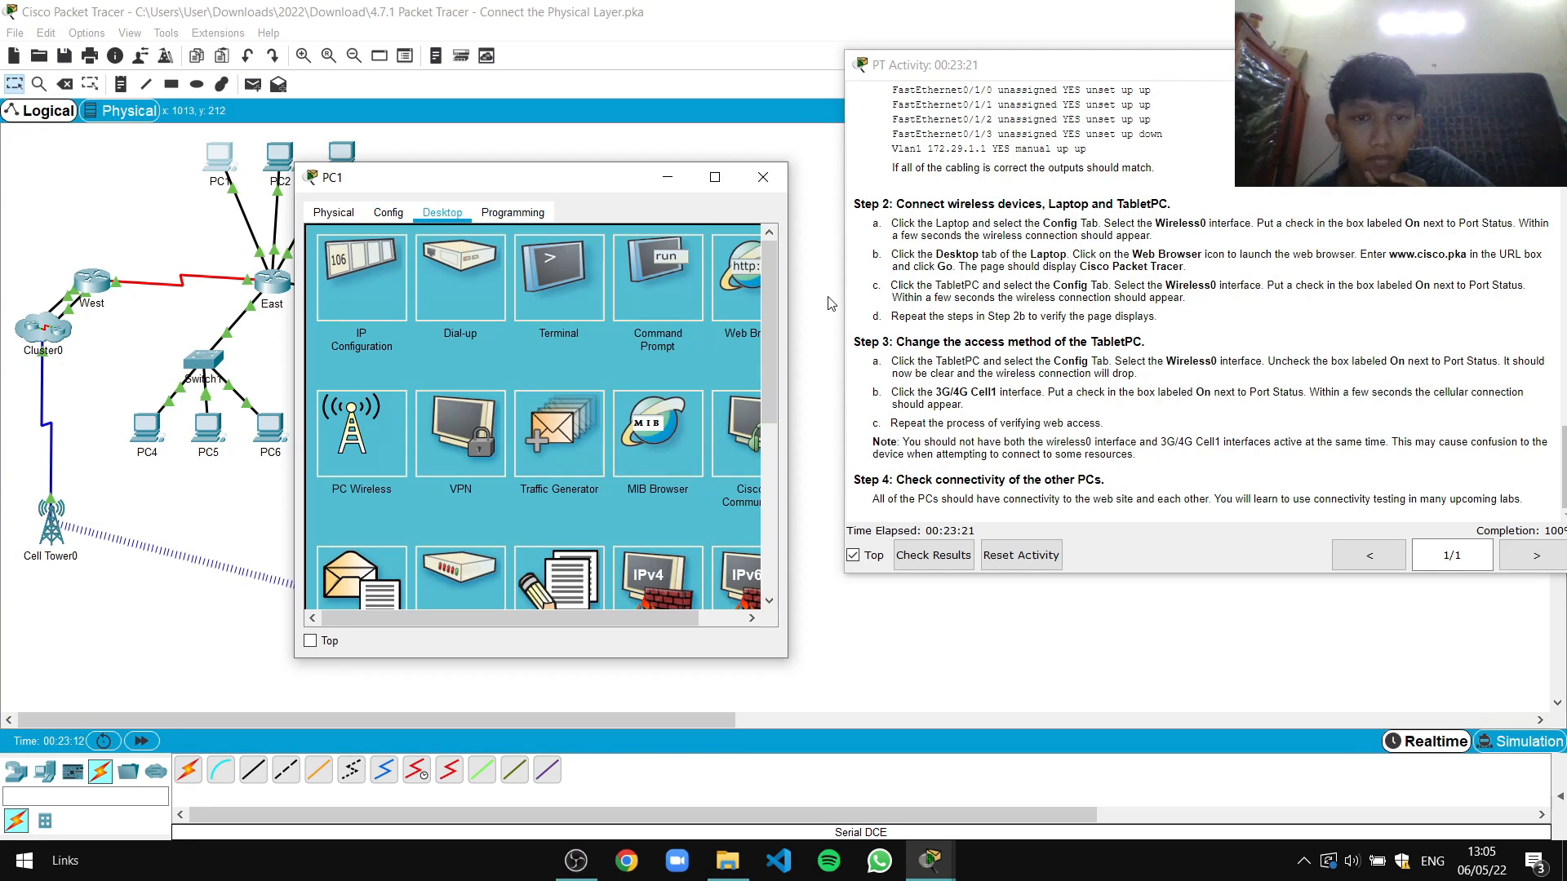
left_click(741, 282)
left_click(472, 265)
type("ww")
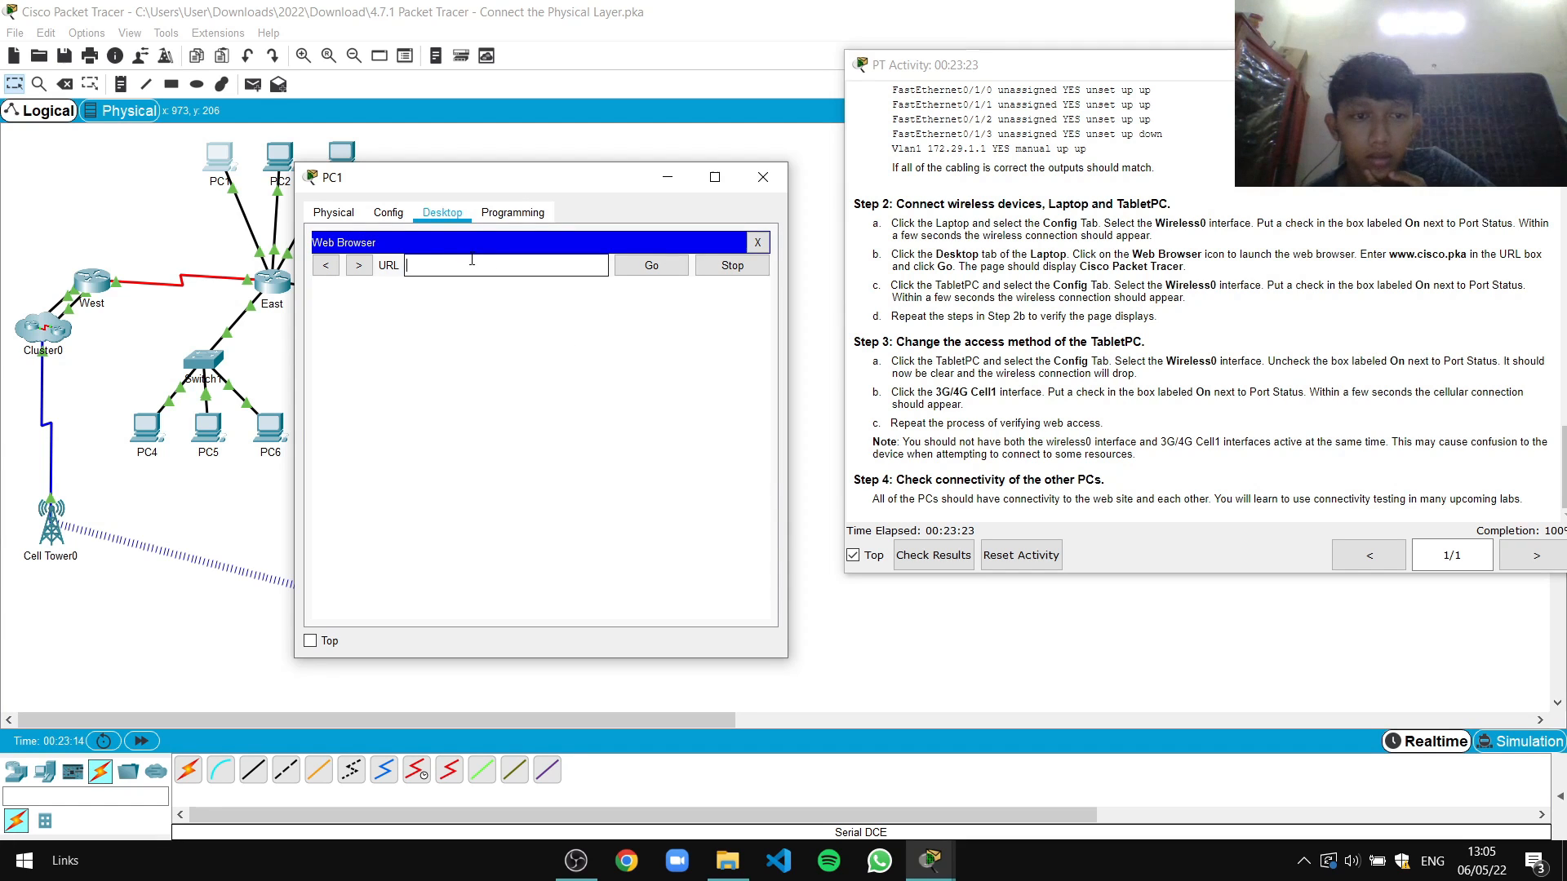
type("w.")
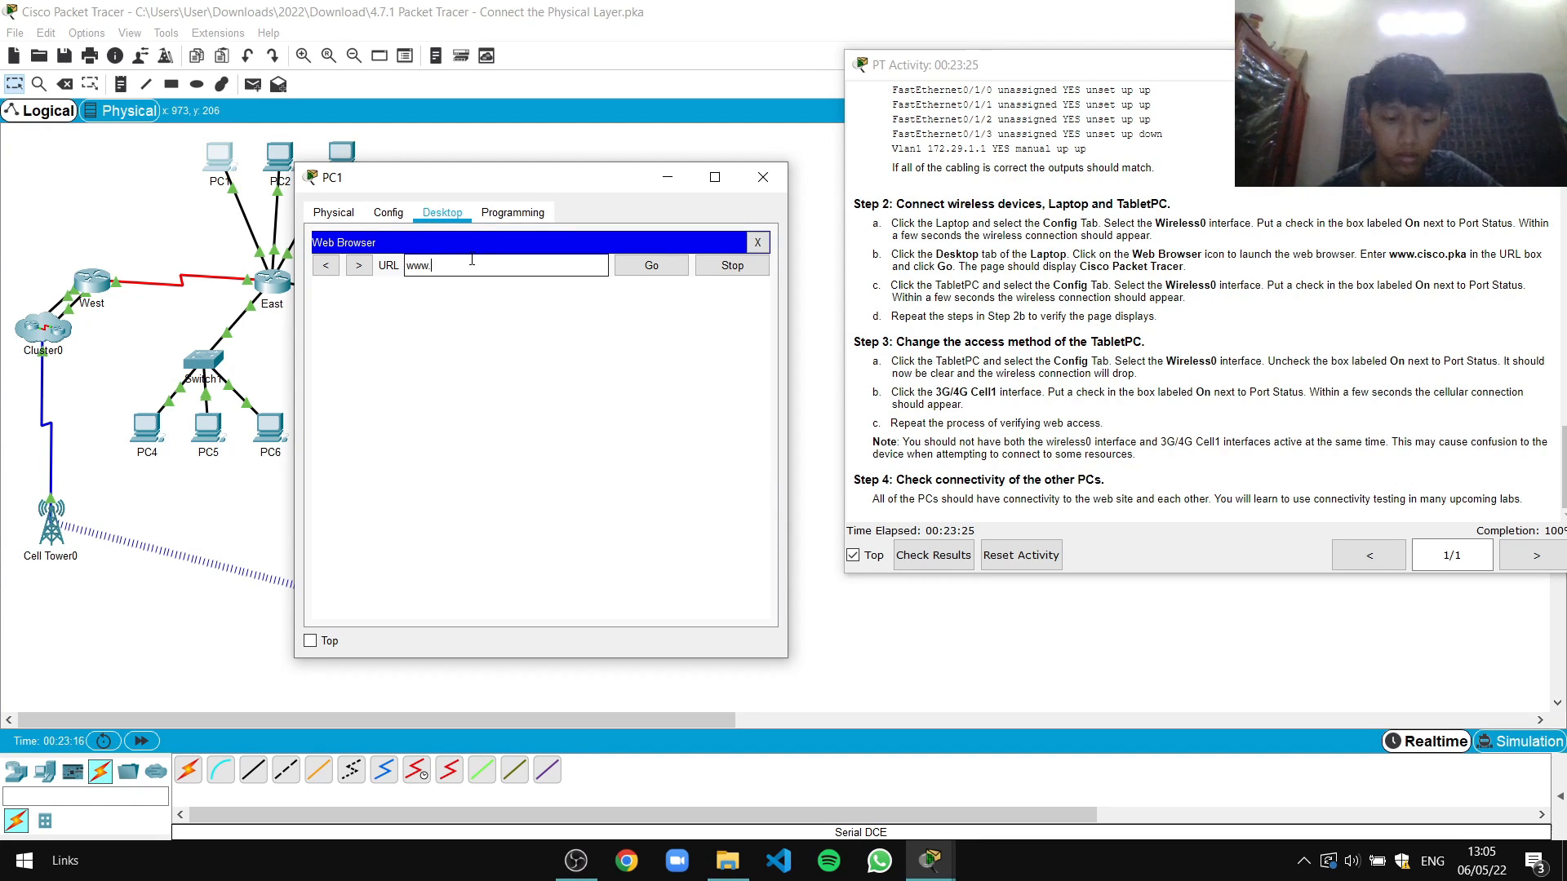
type("cisco.pka")
left_click(641, 271)
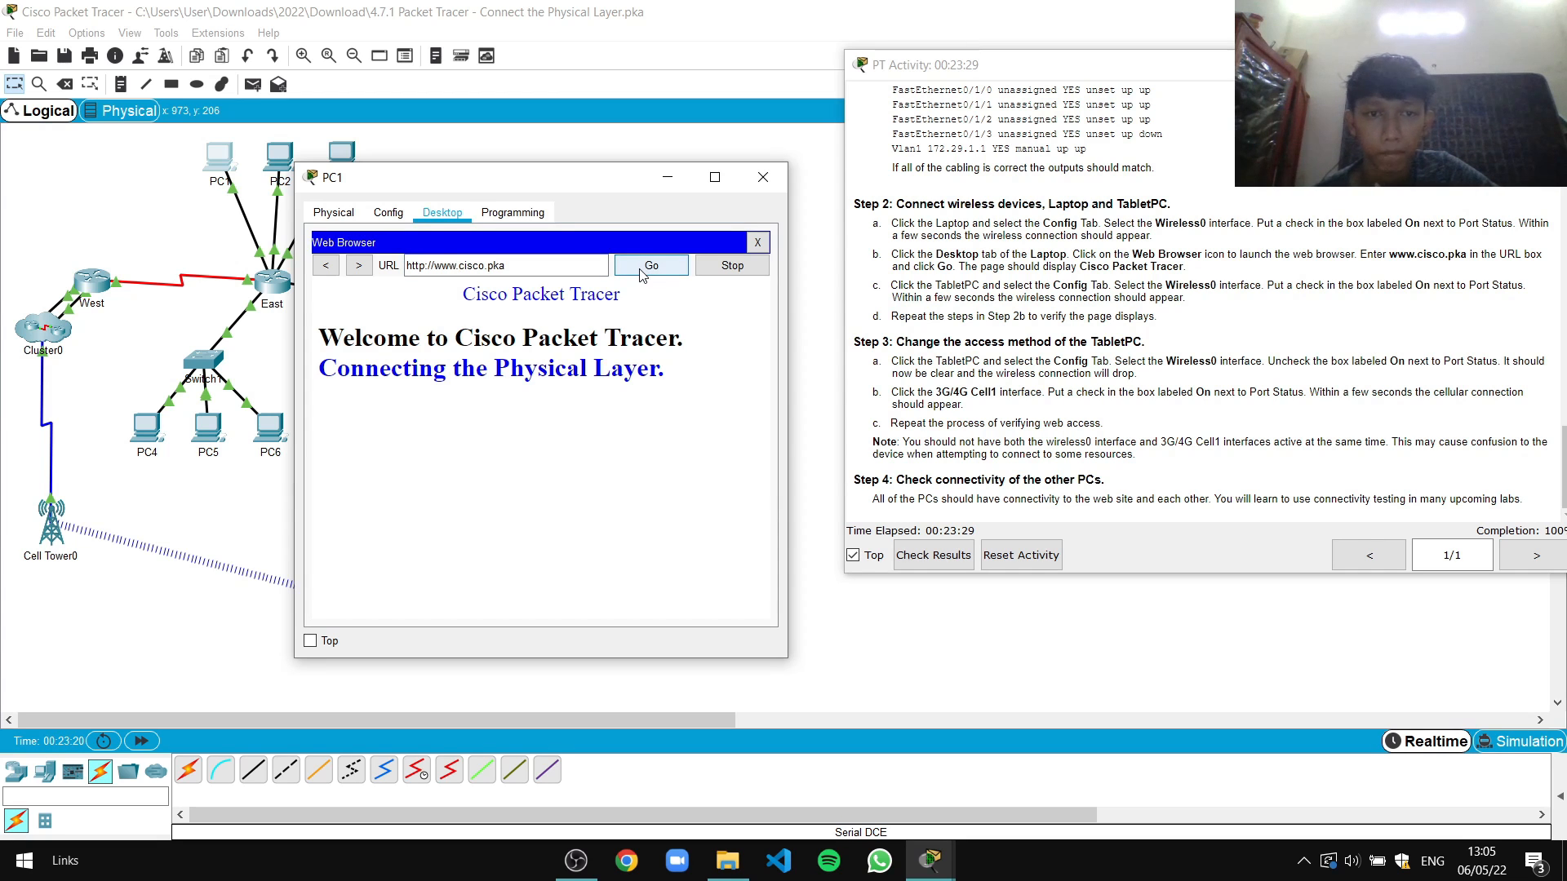
left_click(763, 177)
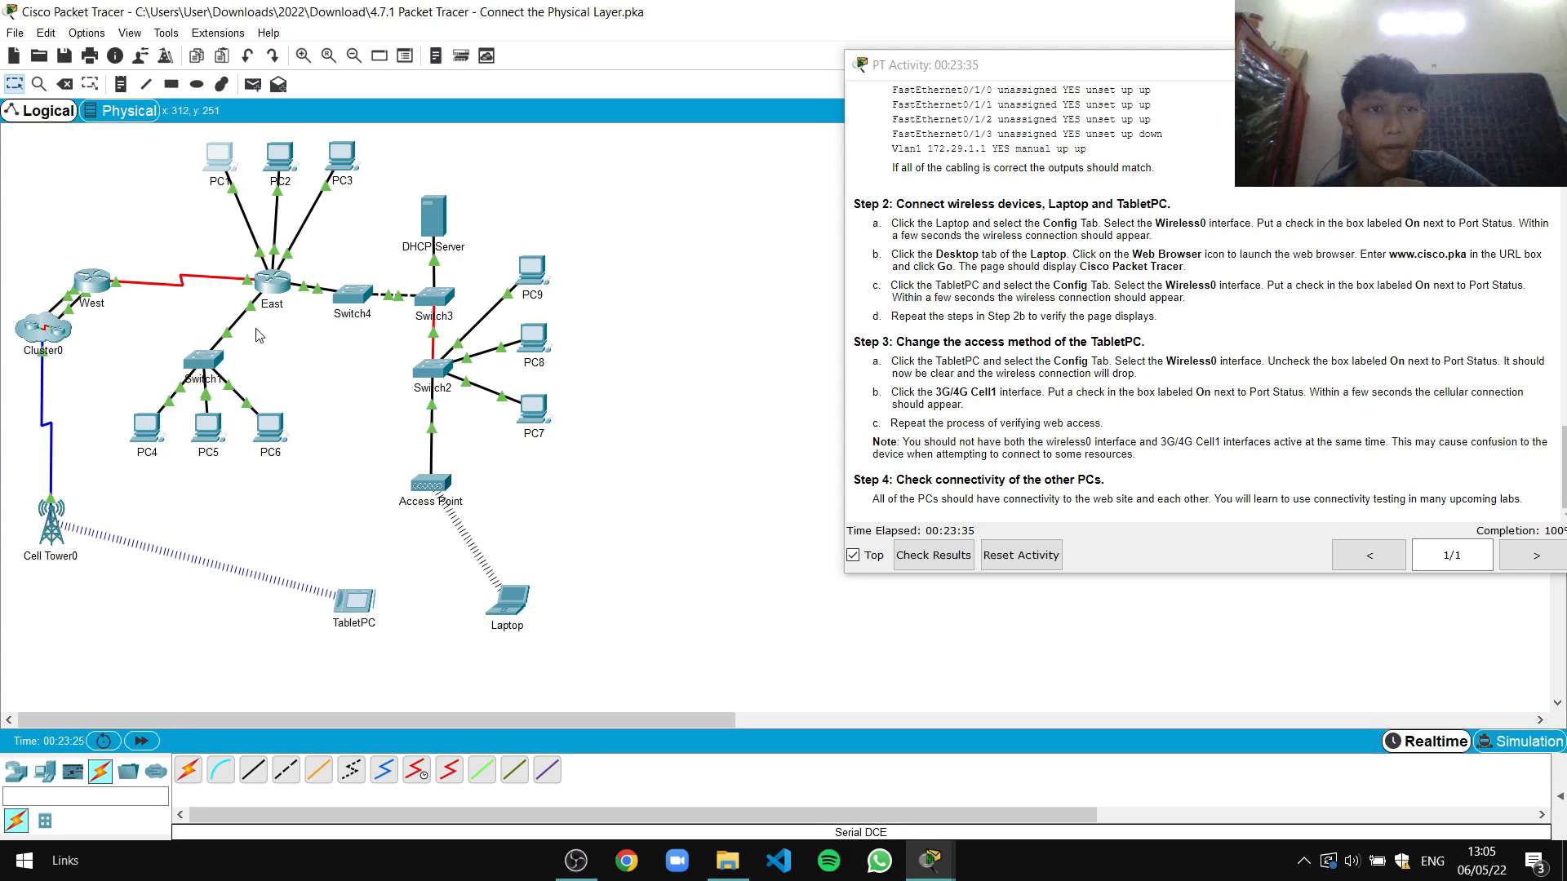
left_click_drag(651, 243, 768, 265)
scroll(970, 448, "up", 20)
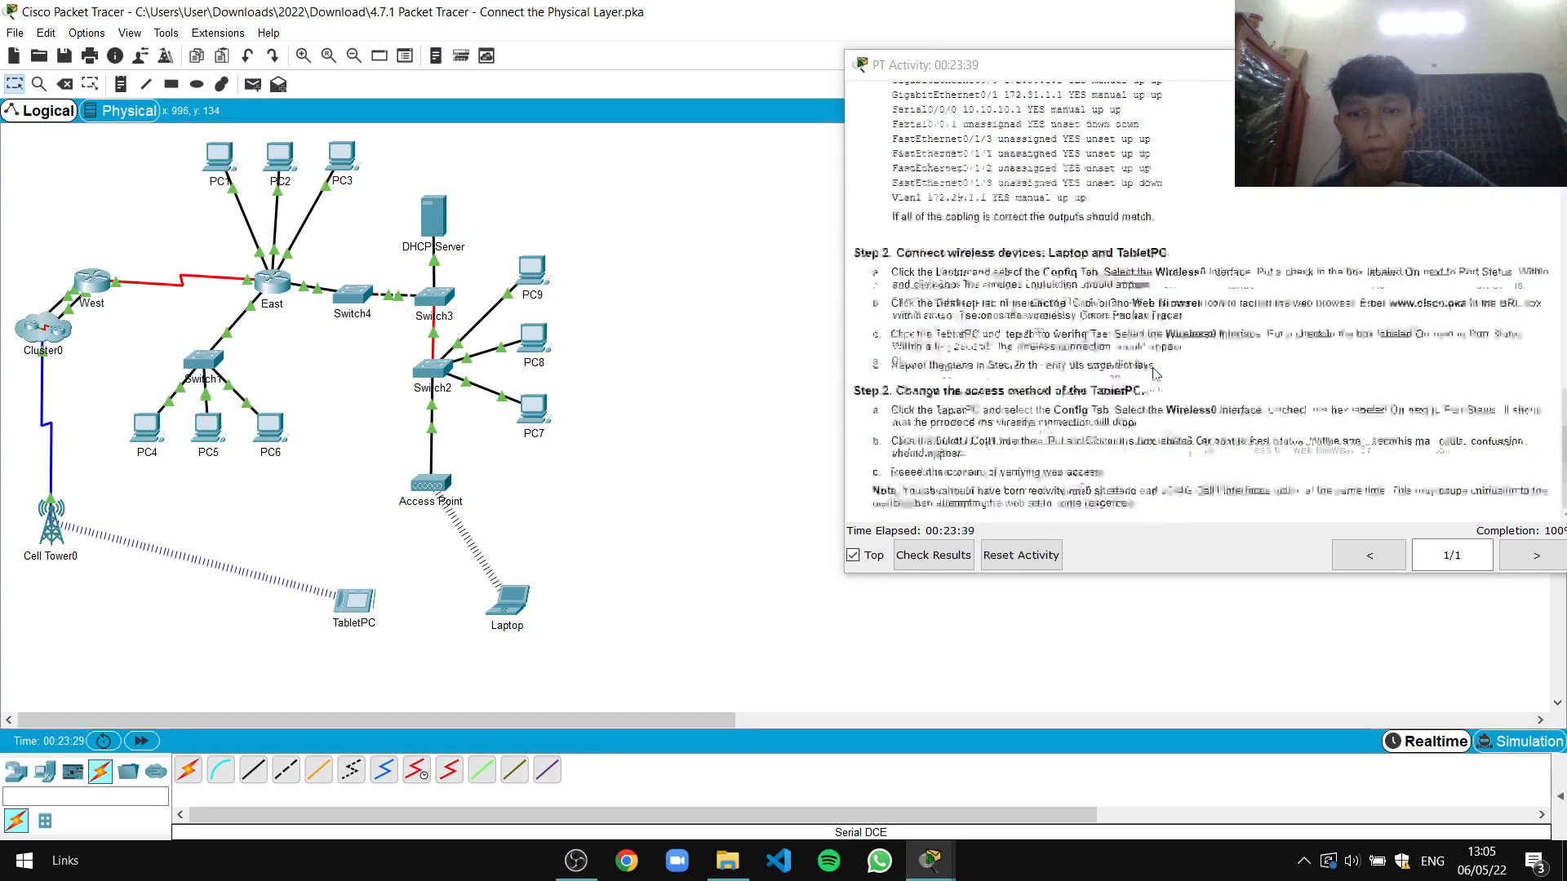
scroll(970, 448, "up", 6)
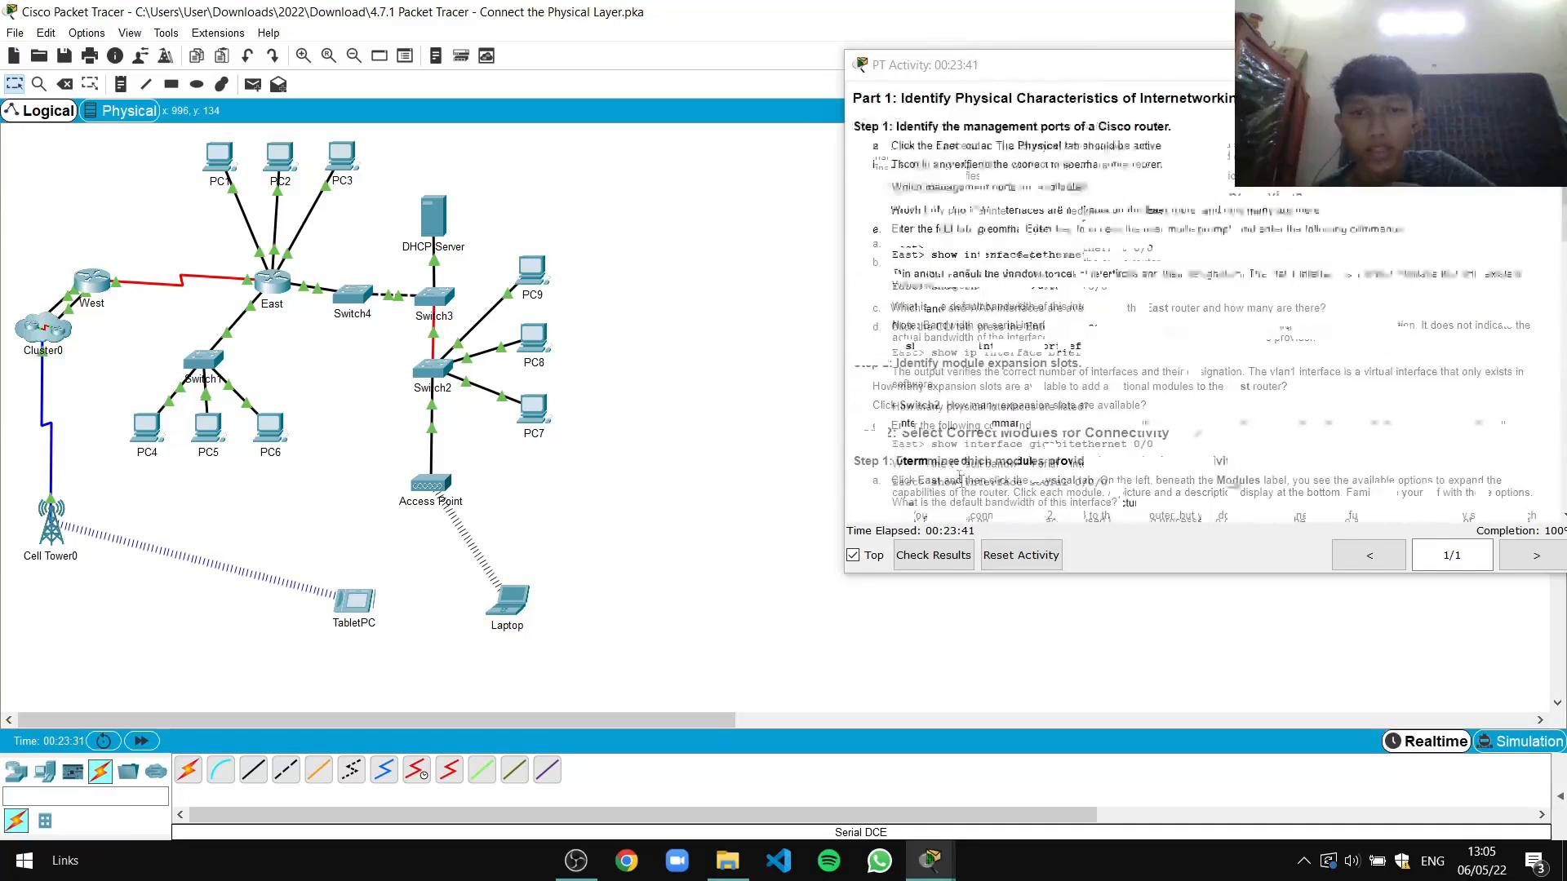
Review the graded Assessment Items: 35/35 Connect Devices and 16/16 Physical
left_click(933, 556)
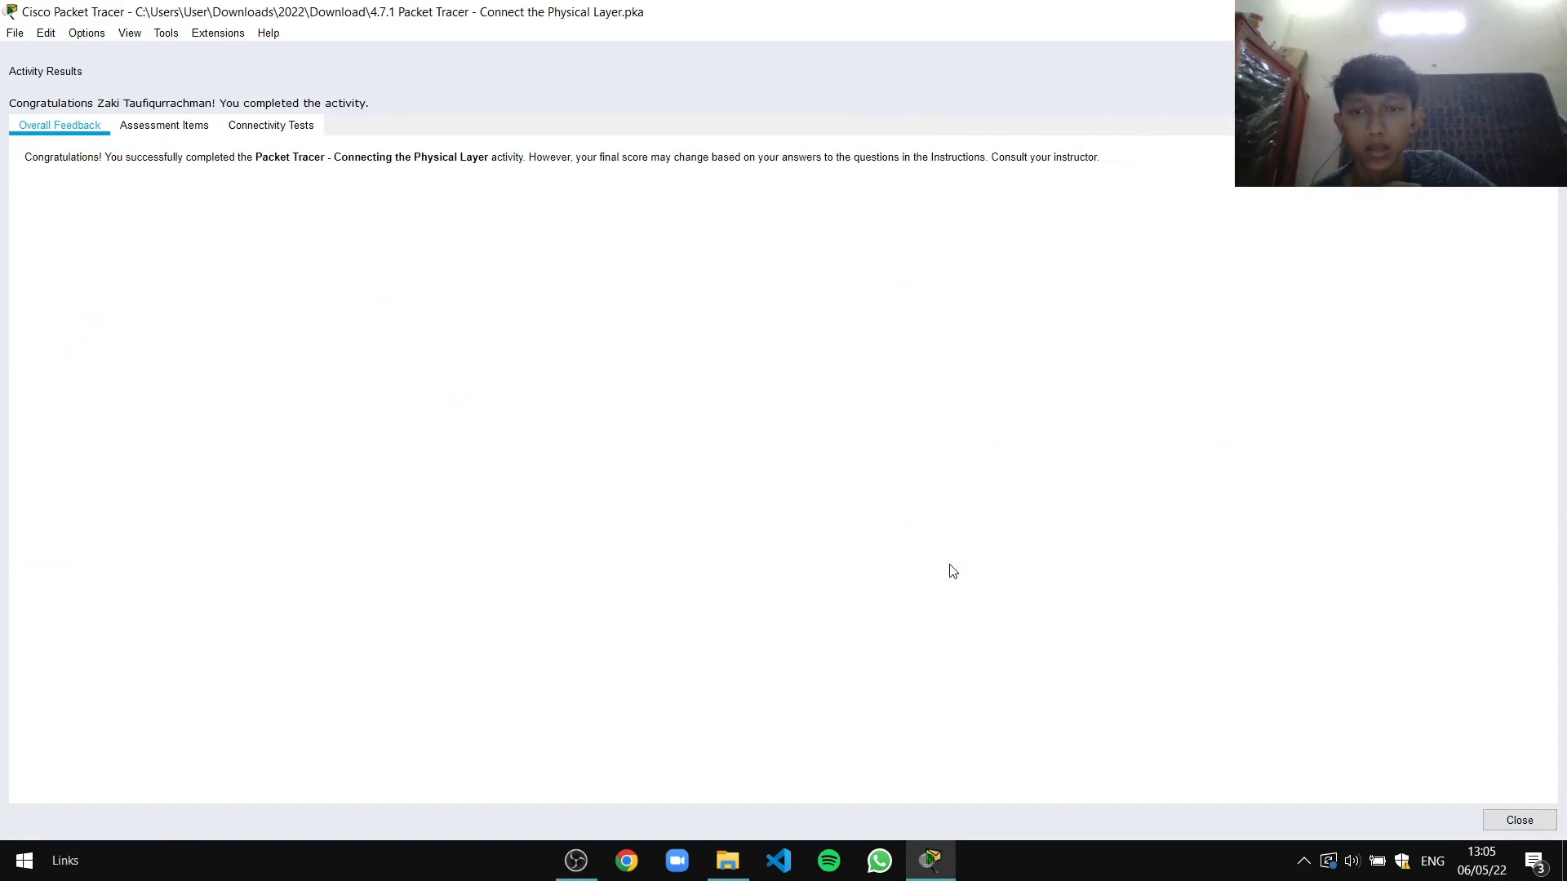
left_click(181, 131)
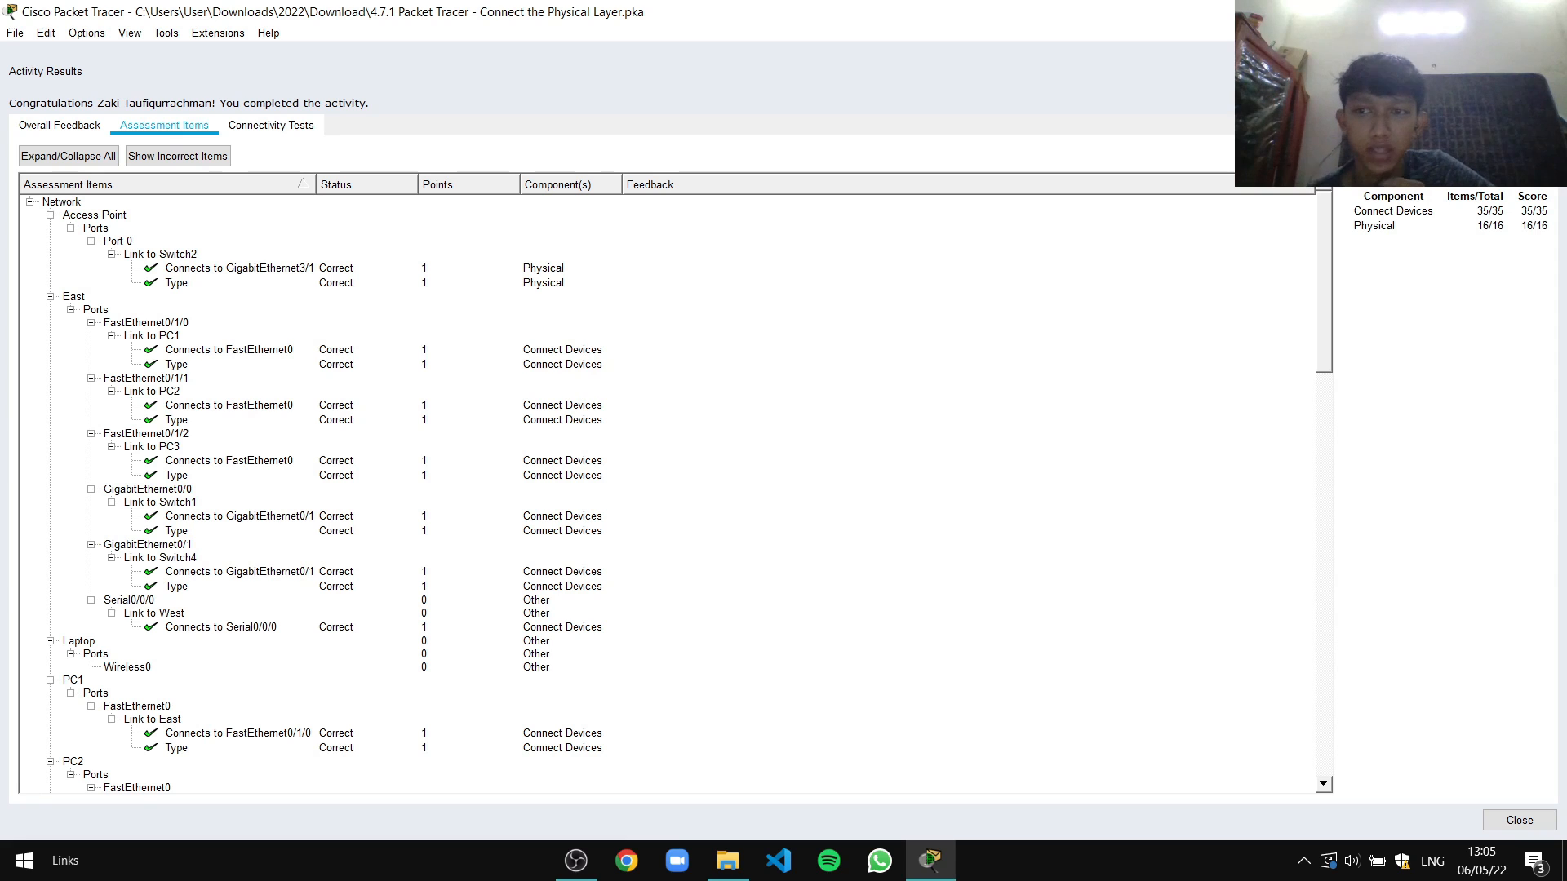
scroll(477, 414, "down", 19)
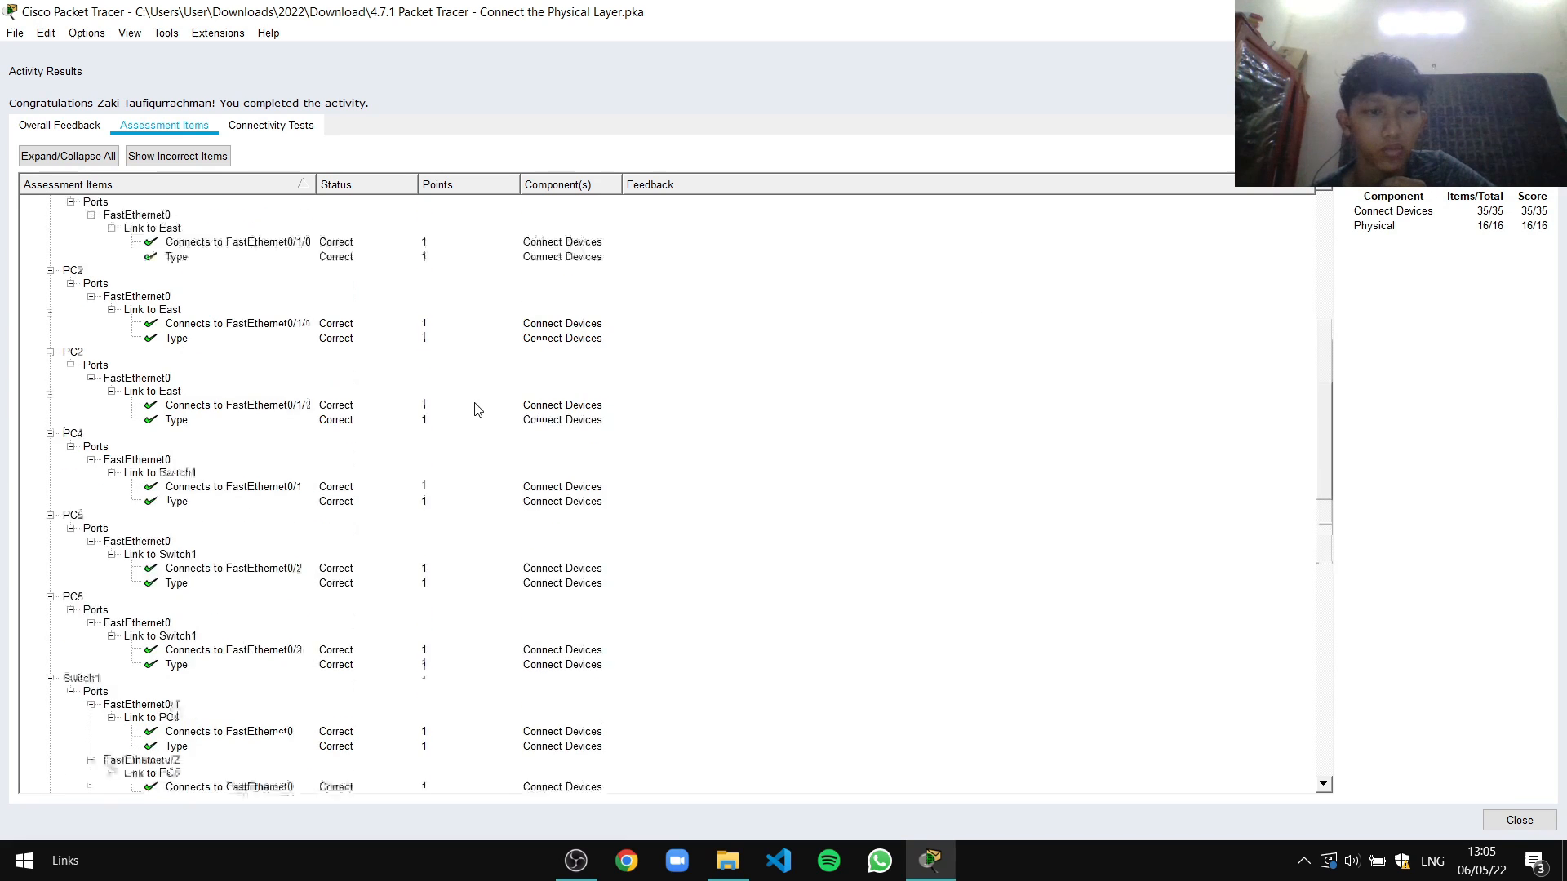
scroll(478, 413, "down", 7)
scroll(169, 572, "down", 4)
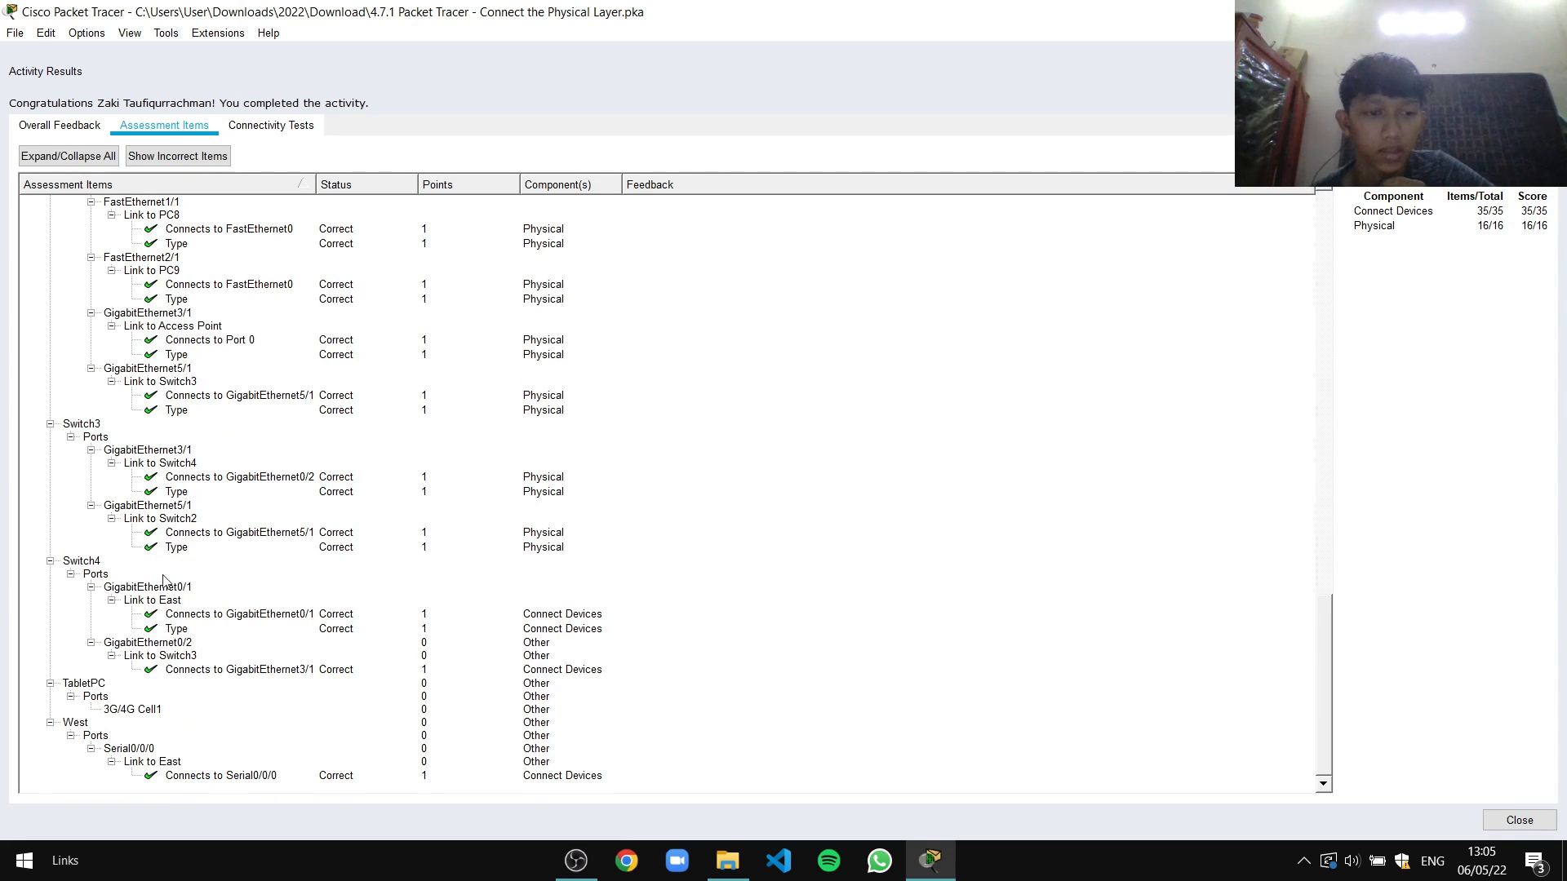
left_click_drag(1326, 618, 1347, 205)
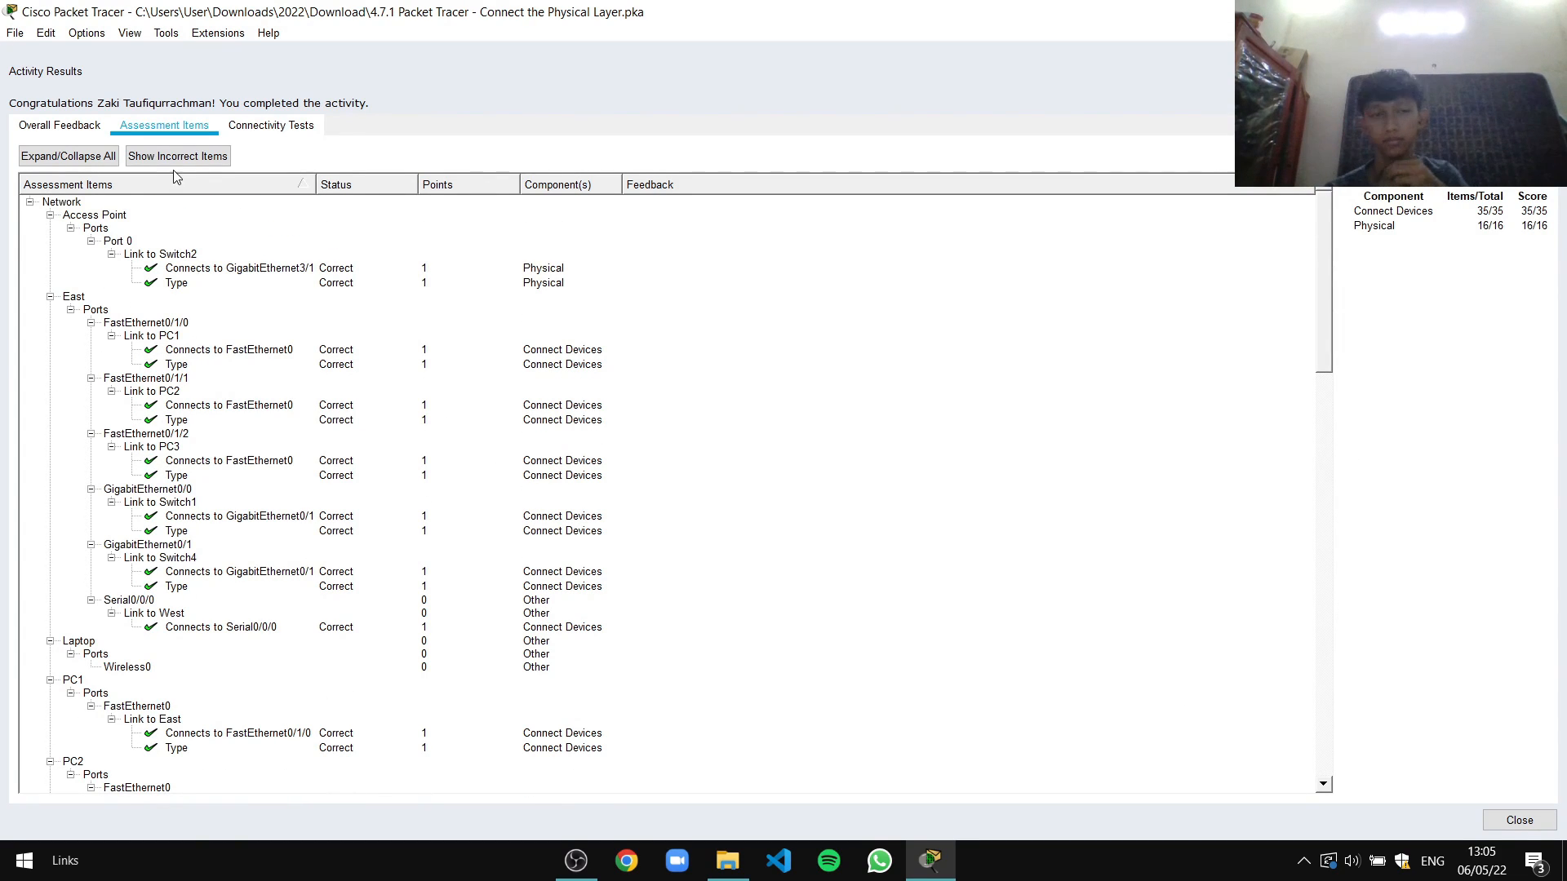
Review the Connectivity Tests and Overall Feedback, then close the Activity Results
left_click(263, 131)
scroll(501, 244, "down", 5)
scroll(326, 200, "up", 2)
left_click(73, 128)
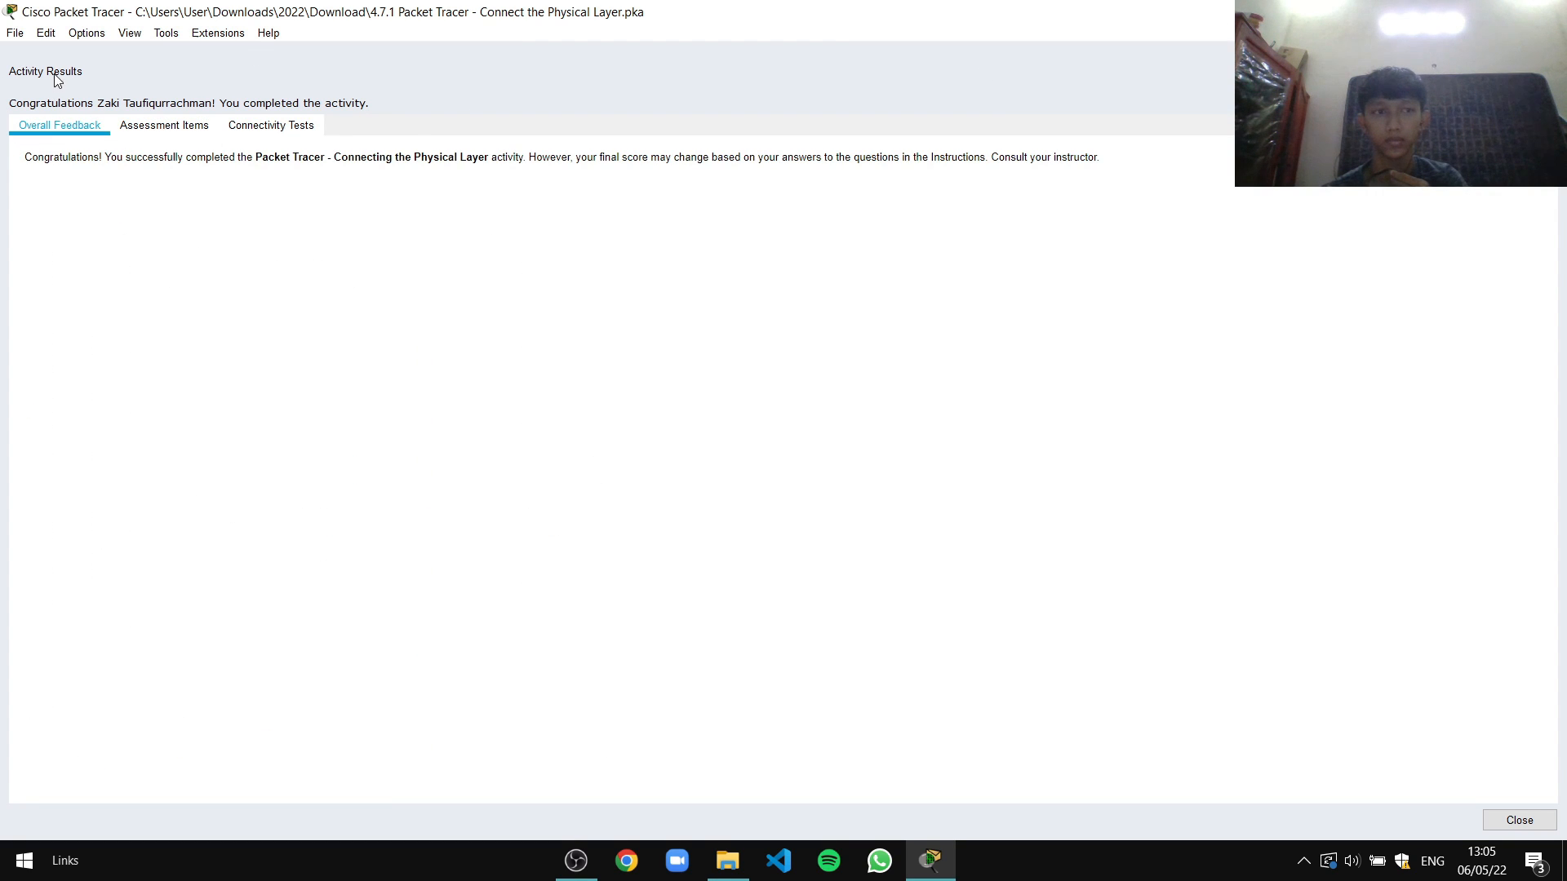
left_click(1547, 12)
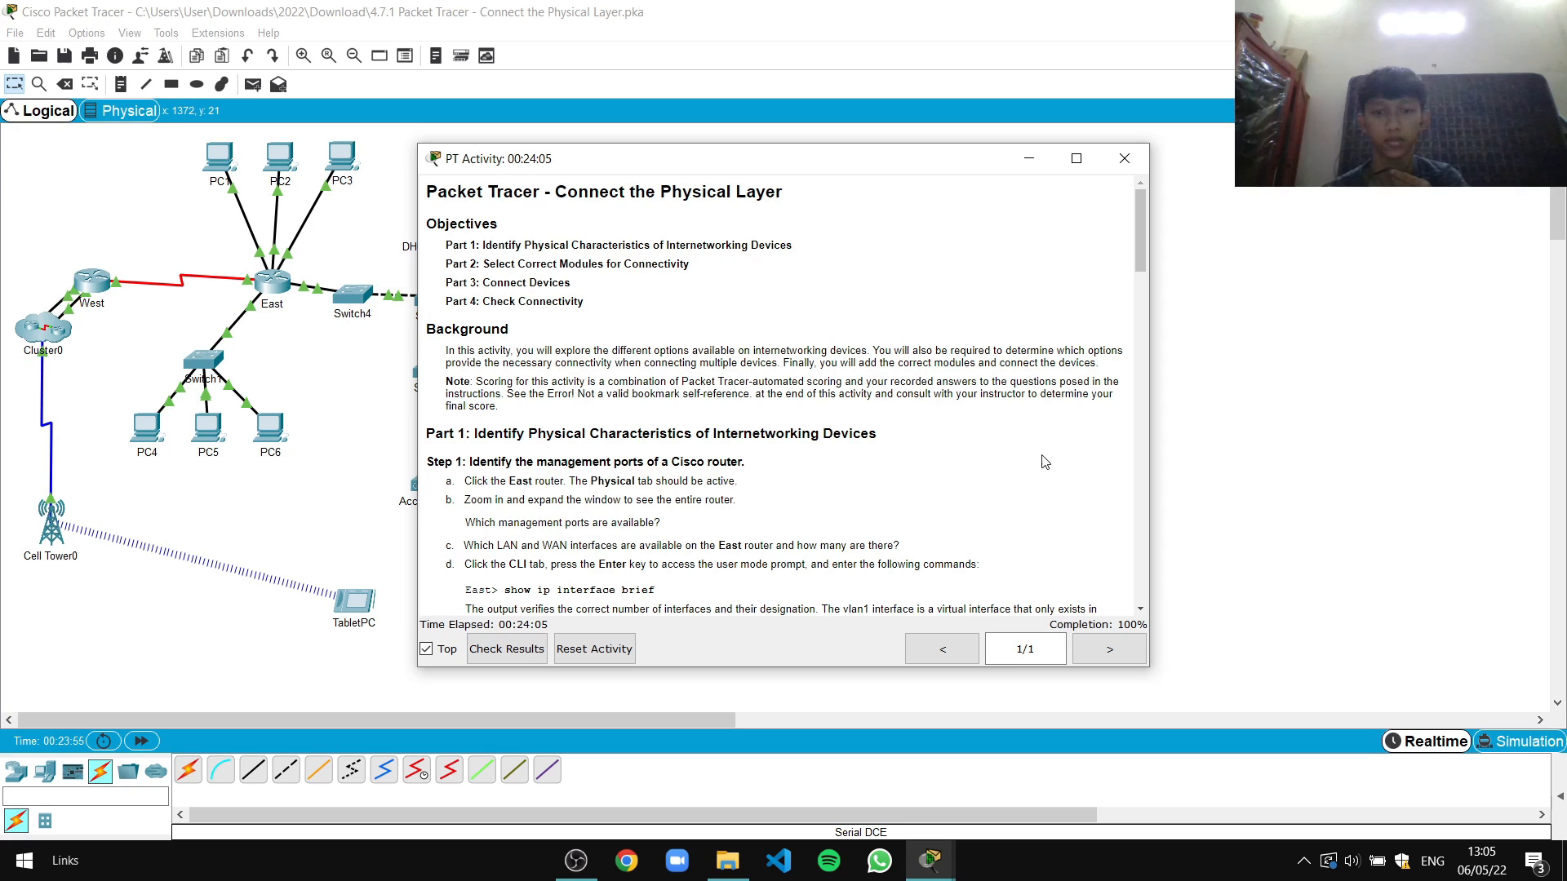